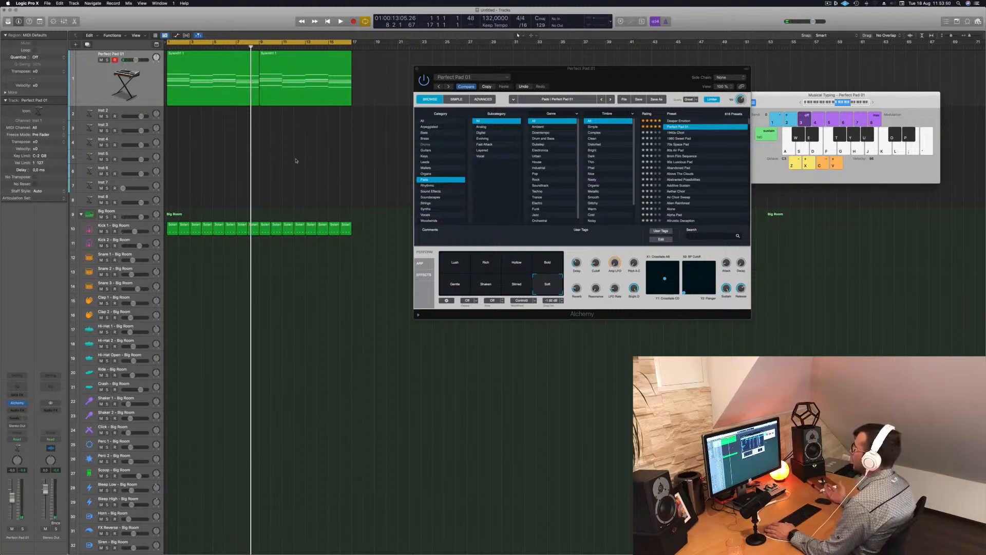
Step: Return to the project start, show the toolbar above the tracks, deselect the pad regions and start playback
{"action": "key", "text": "Return"}
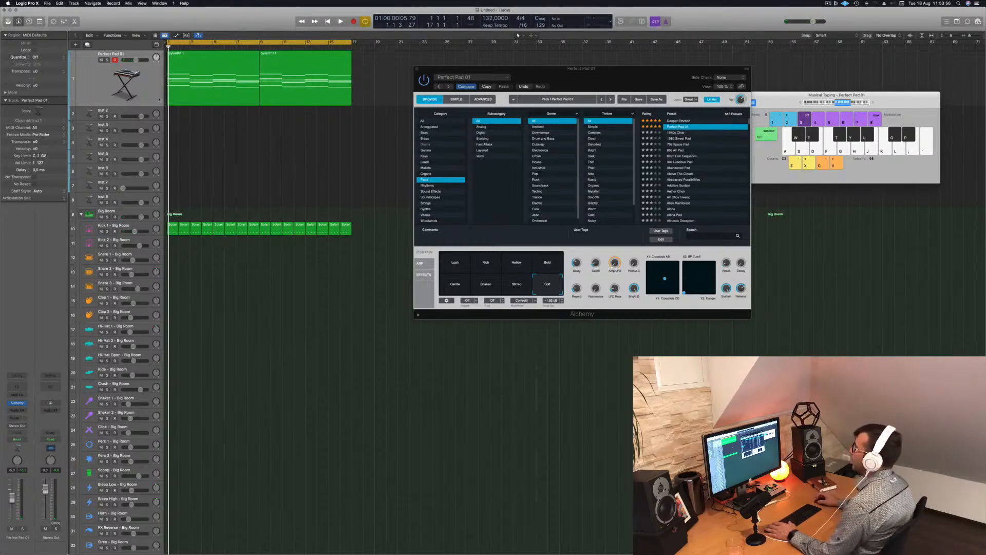
{"action": "left_click", "coordinate": [159, 100]}
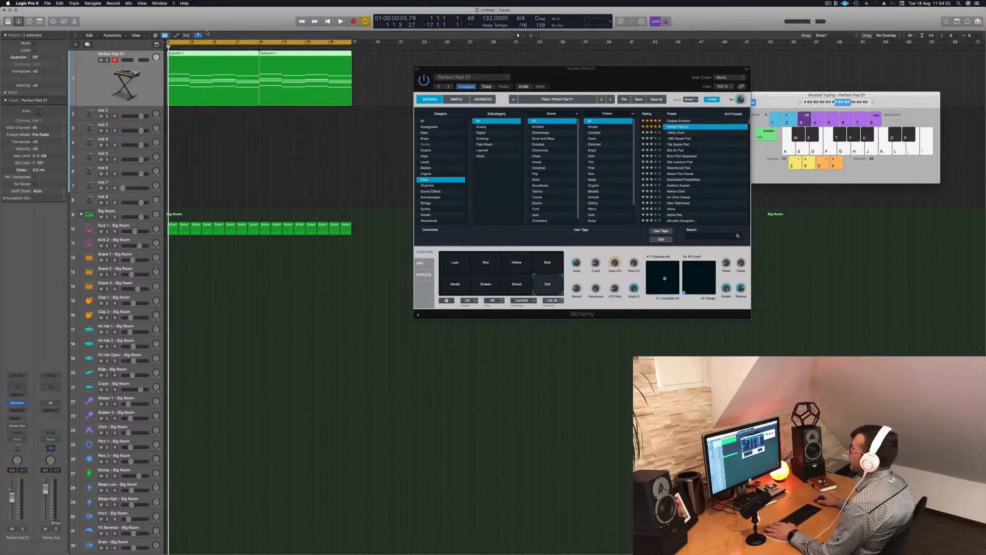
{"action": "left_click", "coordinate": [40, 21]}
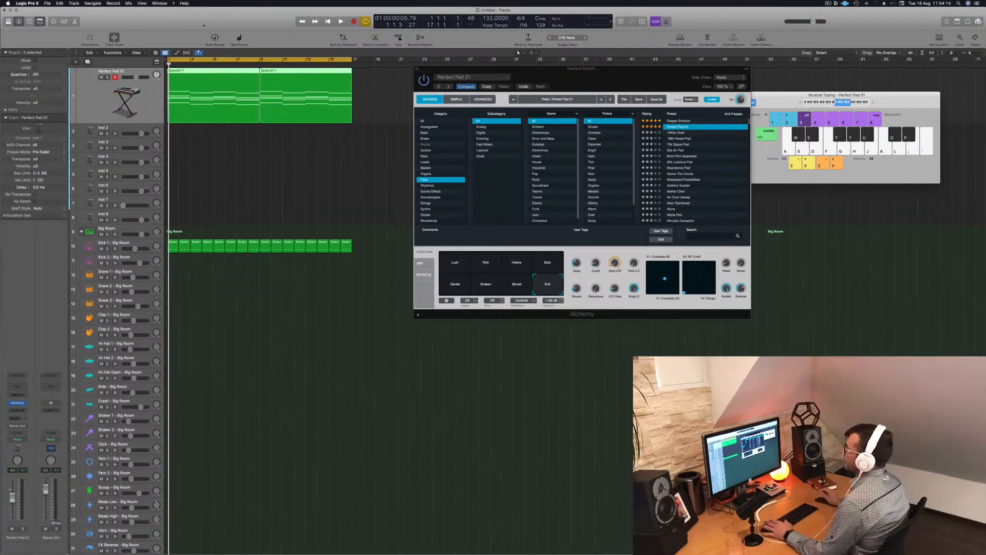
{"action": "left_click", "coordinate": [193, 162]}
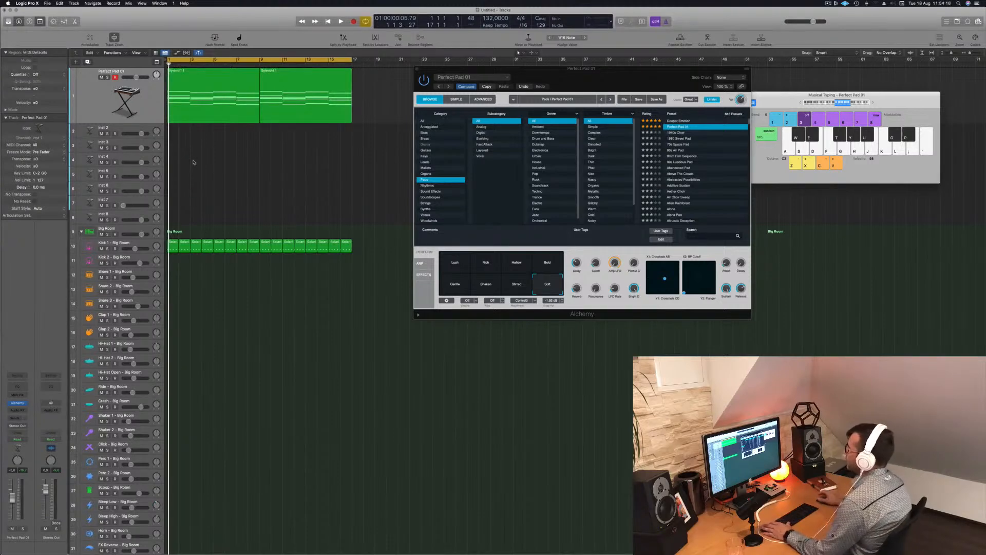
{"action": "left_click", "coordinate": [233, 110]}
{"action": "left_click", "coordinate": [244, 193]}
{"action": "key", "text": "space"}
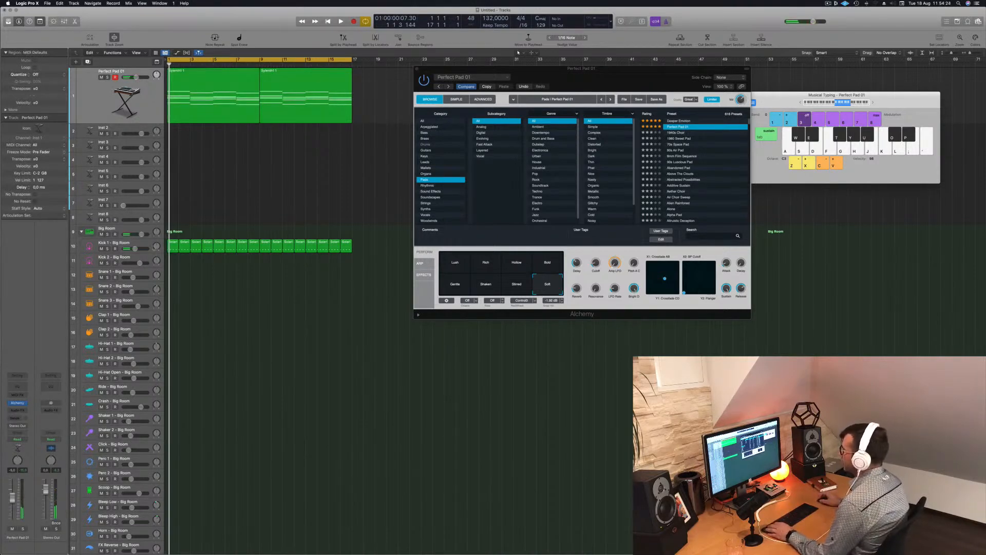
Step: Copy the first Kick 1 region to the Snare 1 track at bar 1 and open the copy in the piano roll
{"action": "left_click", "coordinate": [147, 245]}
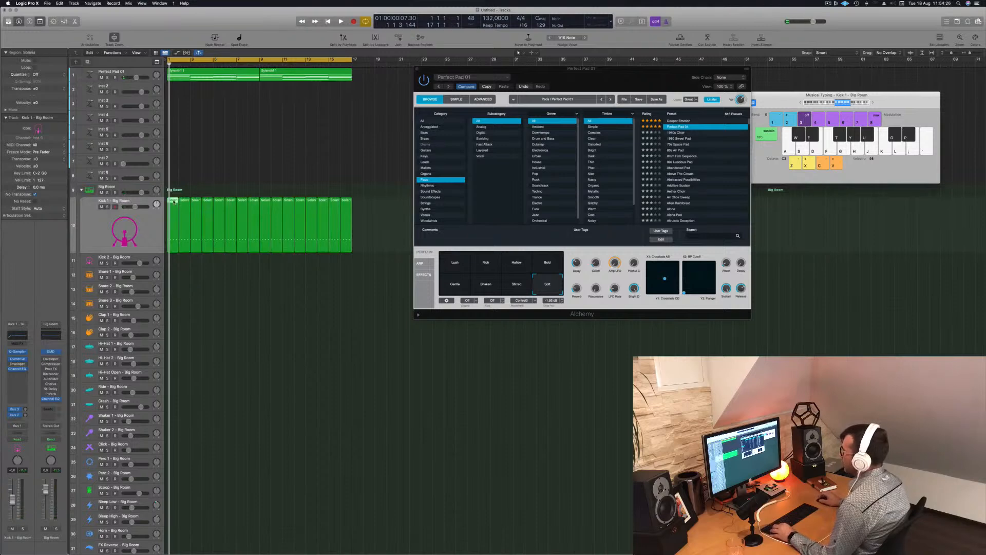
{"action": "left_click_drag", "start_coordinate": [174, 202], "coordinate": [173, 276]}
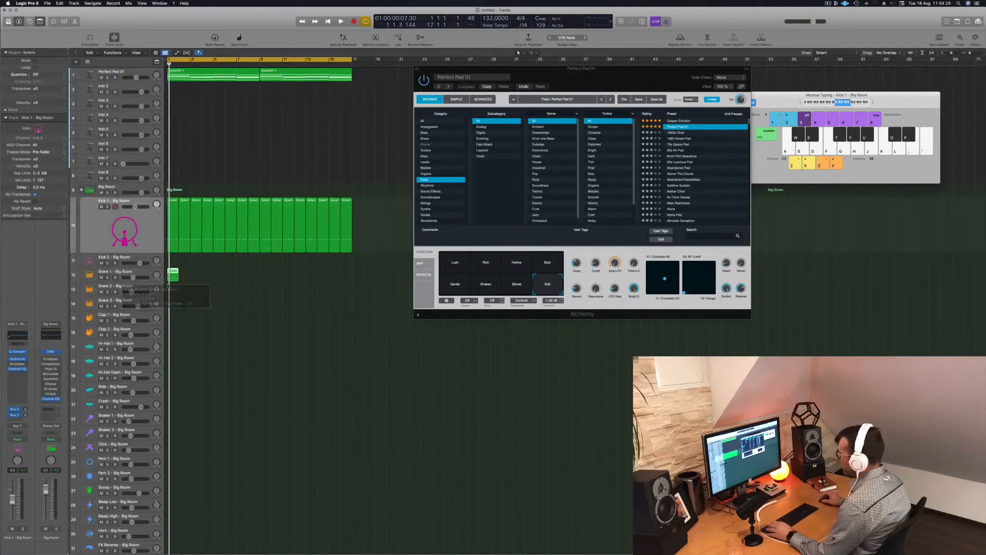
{"action": "double_click", "coordinate": [172, 272]}
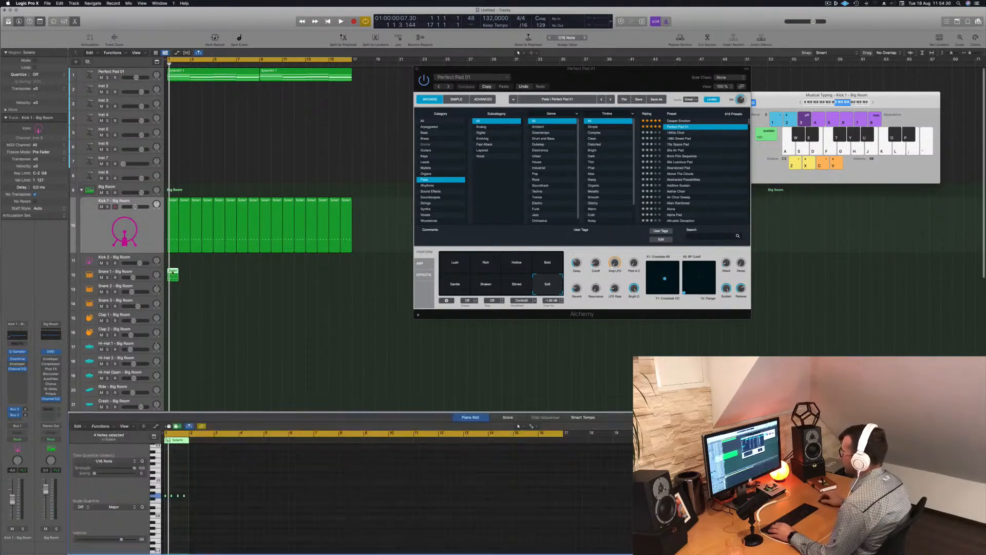
Step: Shift the four snare notes an eighth note later onto the off-beats and listen to the pattern
{"action": "key", "text": "space"}
{"action": "left_click", "coordinate": [187, 497]}
{"action": "key", "text": "space"}
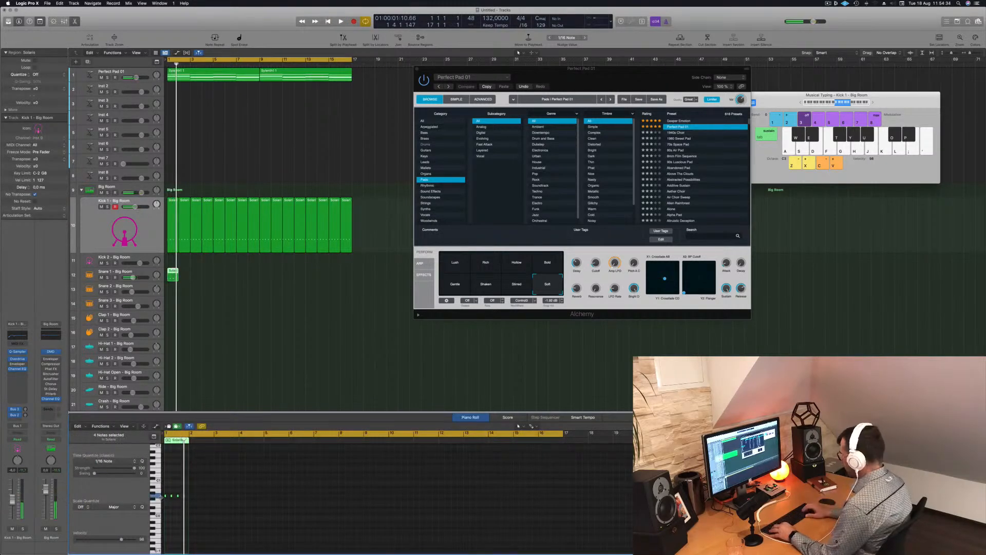
{"action": "key", "text": "space"}
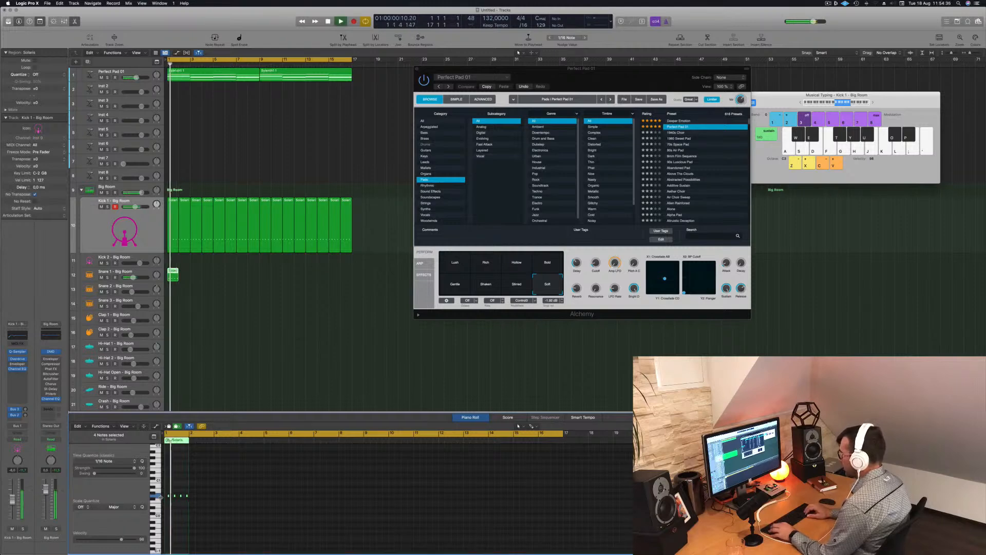
{"action": "key", "text": "space"}
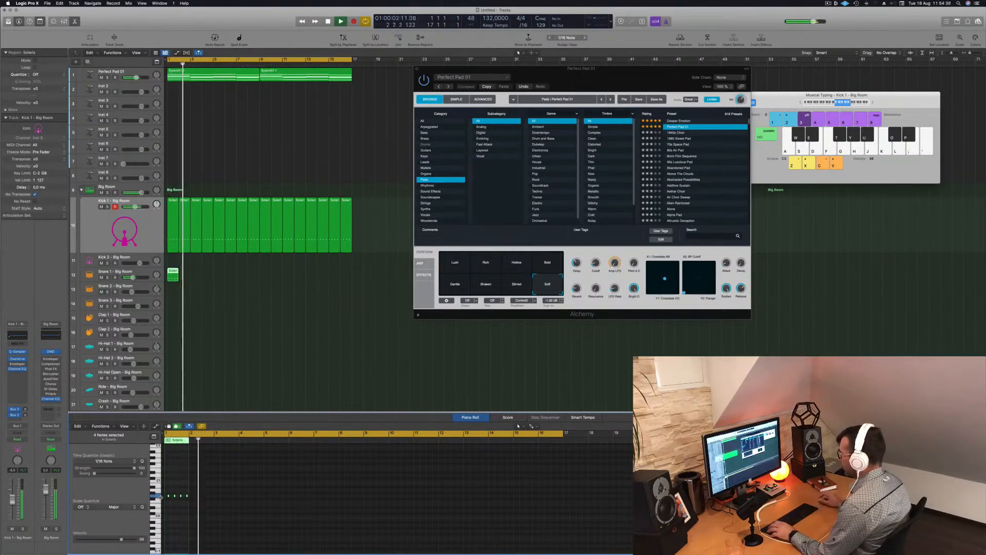
Step: Frame the four snare notes in the piano roll, widen its local inspector and audition the snare pattern
{"action": "scroll", "coordinate": [173, 504], "scroll_direction": "up", "scroll_amount": 8}
{"action": "scroll", "coordinate": [183, 503], "scroll_direction": "left", "scroll_amount": 2}
{"action": "left_click_drag", "start_coordinate": [177, 477], "coordinate": [356, 542]}
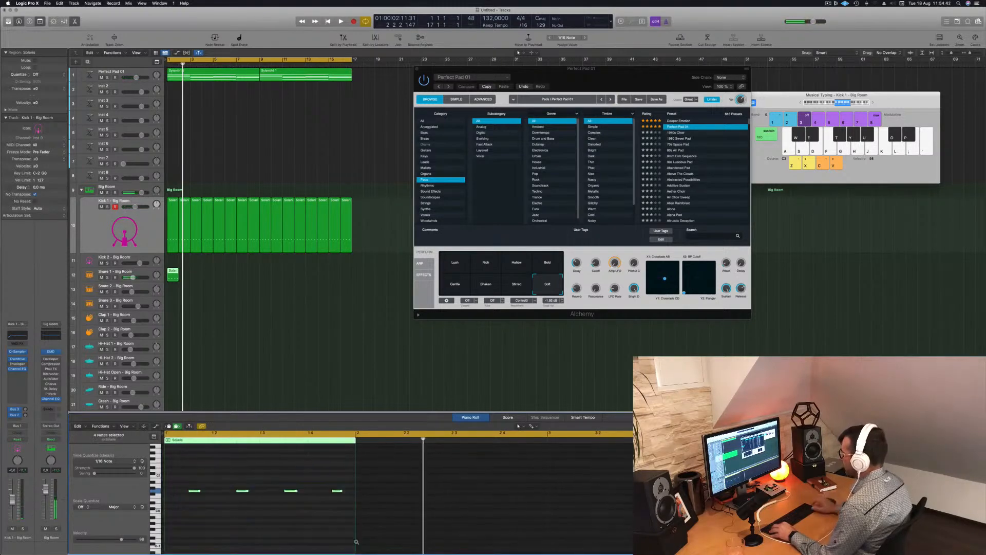
{"action": "scroll", "coordinate": [356, 542], "scroll_direction": "down", "scroll_amount": 2}
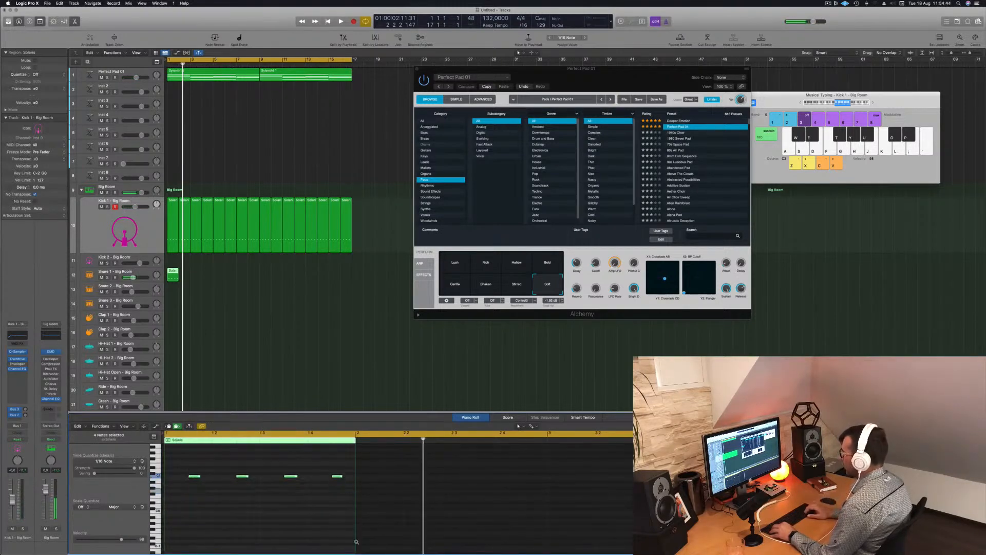
{"action": "scroll", "coordinate": [357, 542], "scroll_direction": "down", "scroll_amount": 3}
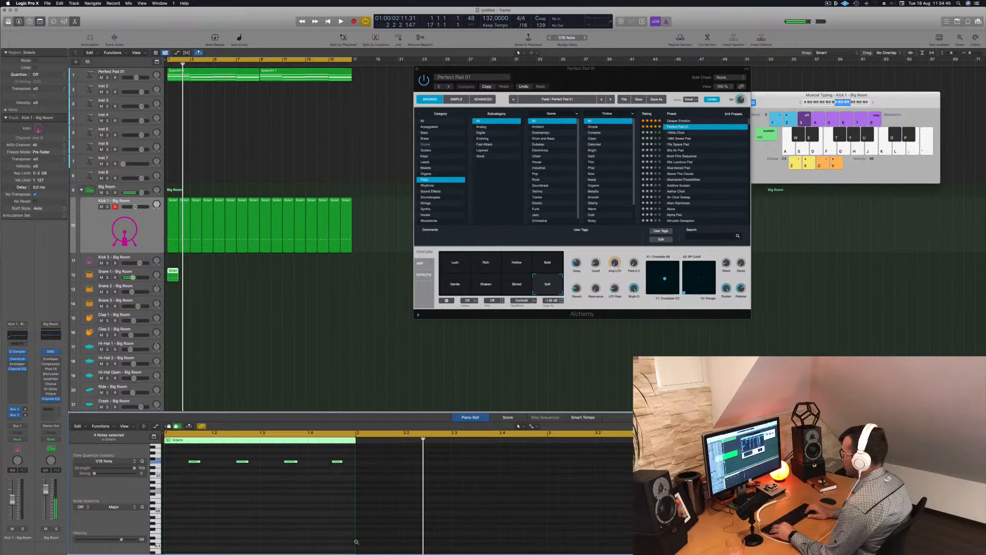
{"action": "scroll", "coordinate": [357, 542], "scroll_direction": "down", "scroll_amount": 2}
{"action": "scroll", "coordinate": [273, 518], "scroll_direction": "left", "scroll_amount": 1}
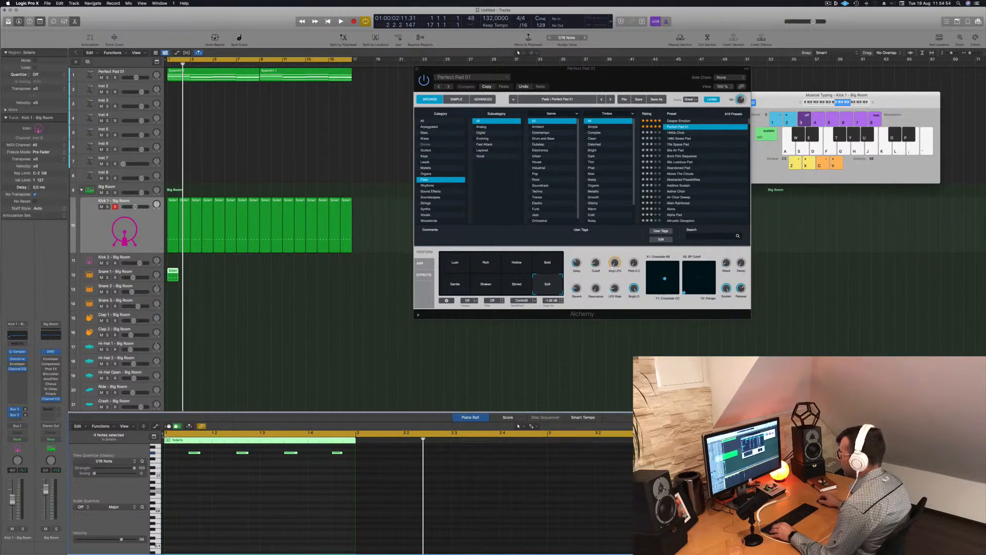
{"action": "left_click_drag", "start_coordinate": [162, 432], "coordinate": [193, 435]}
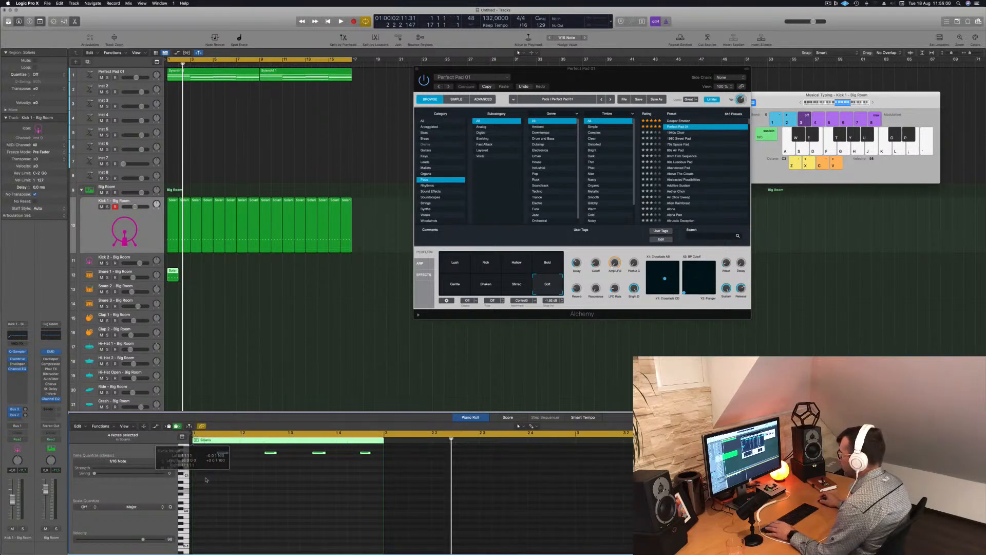
{"action": "key", "text": "space"}
{"action": "left_click", "coordinate": [252, 486], "text": "ctrl+alt"}
{"action": "key", "text": "space"}
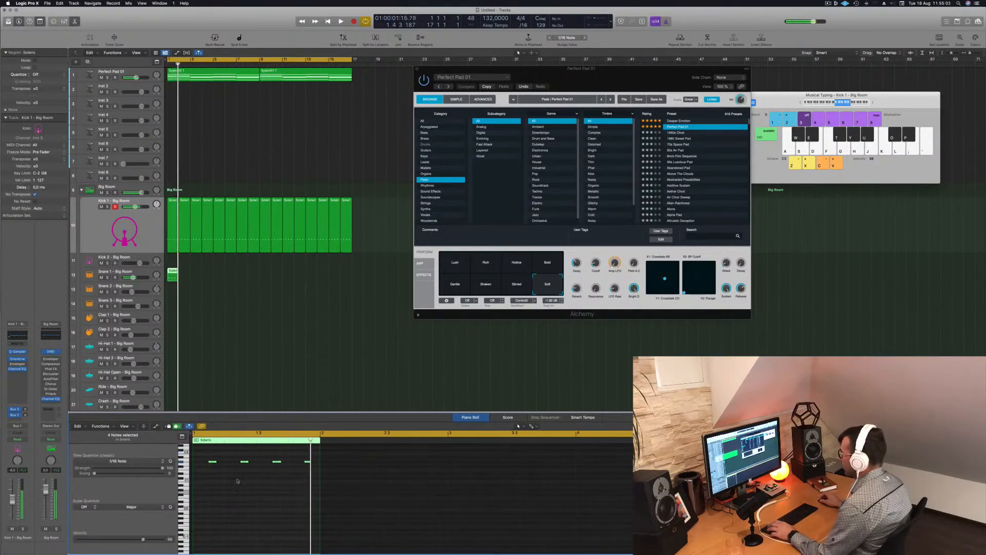
{"action": "left_click_drag", "start_coordinate": [203, 455], "coordinate": [314, 485]}
{"action": "key", "text": "space"}
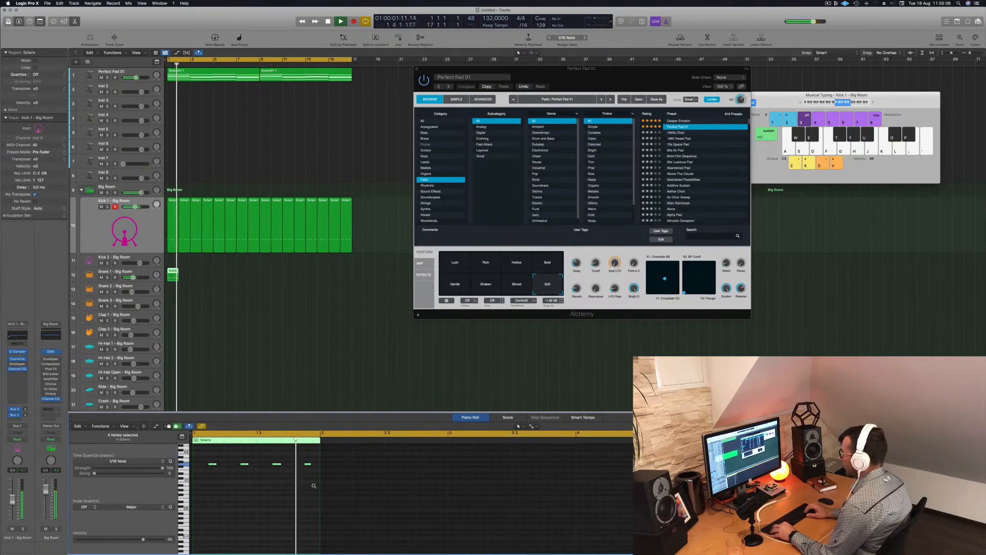
Step: Transpose the four snare notes up and down by semitones during playback to pick a snare sound
{"action": "key", "text": "alt+Up"}
{"action": "key", "text": "alt+Up"}
{"action": "key", "text": "alt+Up"}
{"action": "key", "text": "alt+Up"}
{"action": "key", "text": "alt+Up"}
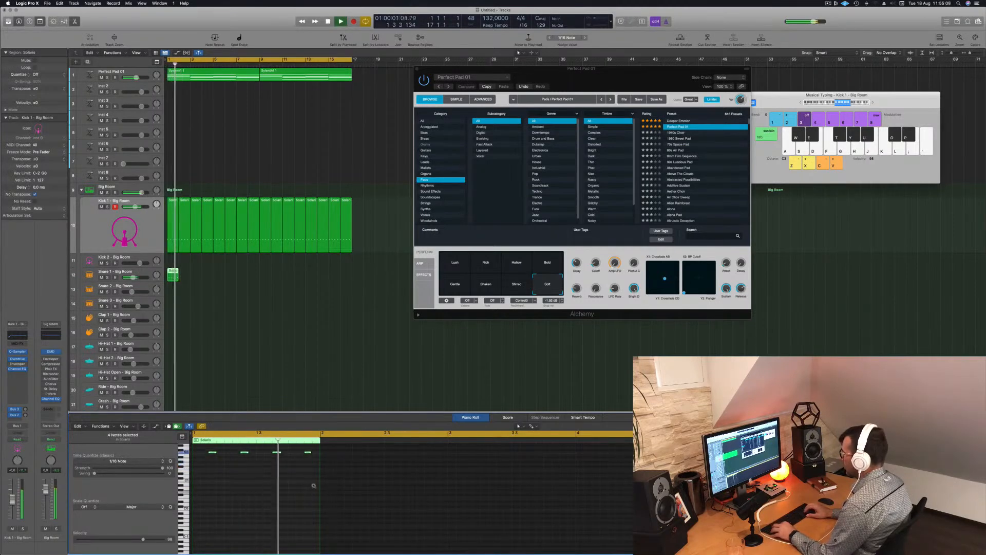
{"action": "key", "text": "alt+Down"}
{"action": "key", "text": "alt+Down"}
{"action": "key", "text": "alt+Down"}
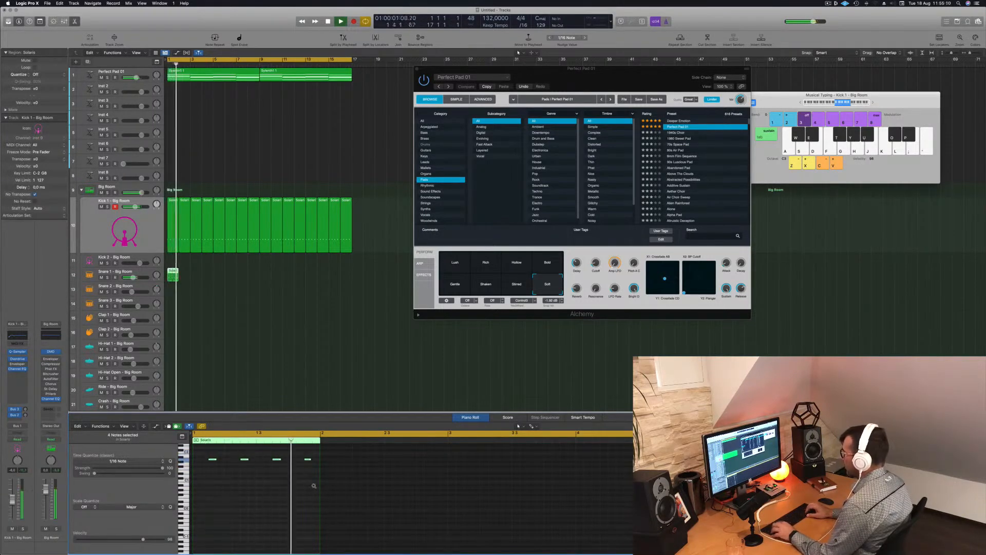
{"action": "key", "text": "alt+Down"}
{"action": "key", "text": "alt+Down"}
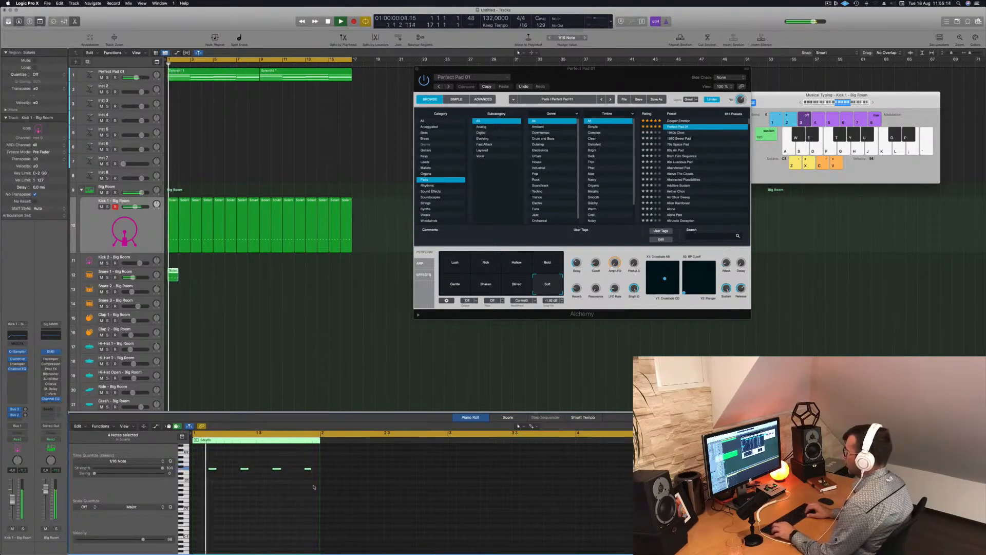
{"action": "key", "text": "alt+Up"}
{"action": "key", "text": "alt+Up"}
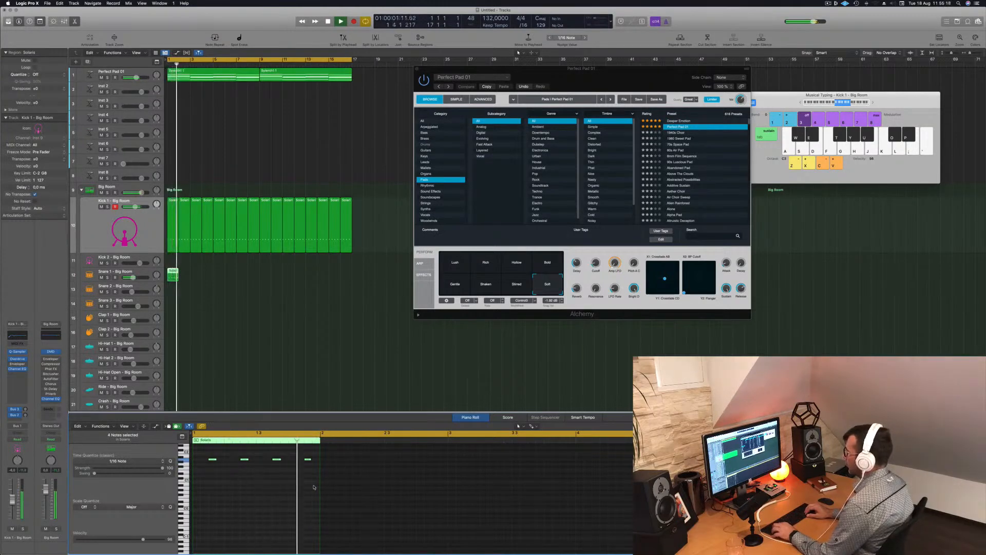
Step: Move the four snare notes back onto the beats and delete those on beats 1 and 3, keeping beats 2 and 4
{"action": "key", "text": "alt+Right"}
{"action": "key", "text": "alt+Right"}
{"action": "key", "text": "space"}
{"action": "key", "text": "space"}
{"action": "key", "text": "alt+Left"}
{"action": "key", "text": "alt+Left"}
{"action": "left_click", "coordinate": [198, 459]}
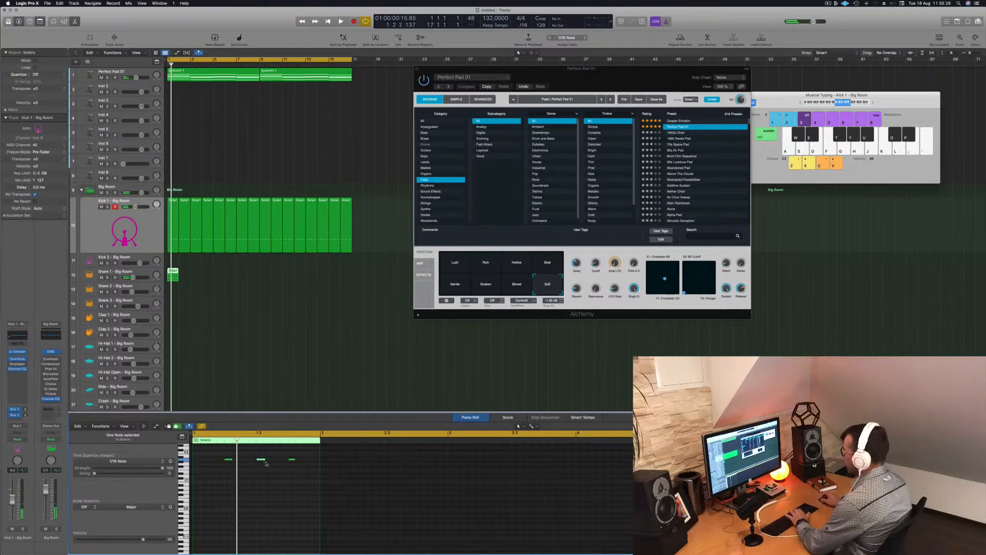
{"action": "key", "text": "space"}
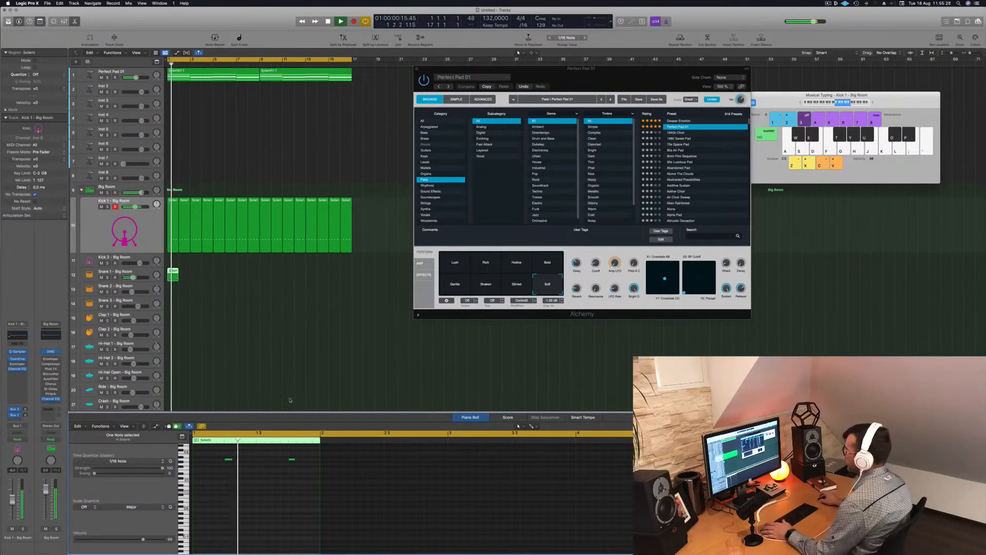
{"action": "key", "text": "space"}
Step: Duplicate the one-bar Snare 1 region so it fills bars 1 to 16, and play the result
{"action": "left_click_drag", "start_coordinate": [173, 273], "coordinate": [264, 283]}
{"action": "left_click", "coordinate": [171, 276], "text": "shift"}
{"action": "left_click", "coordinate": [173, 275], "text": "shift"}
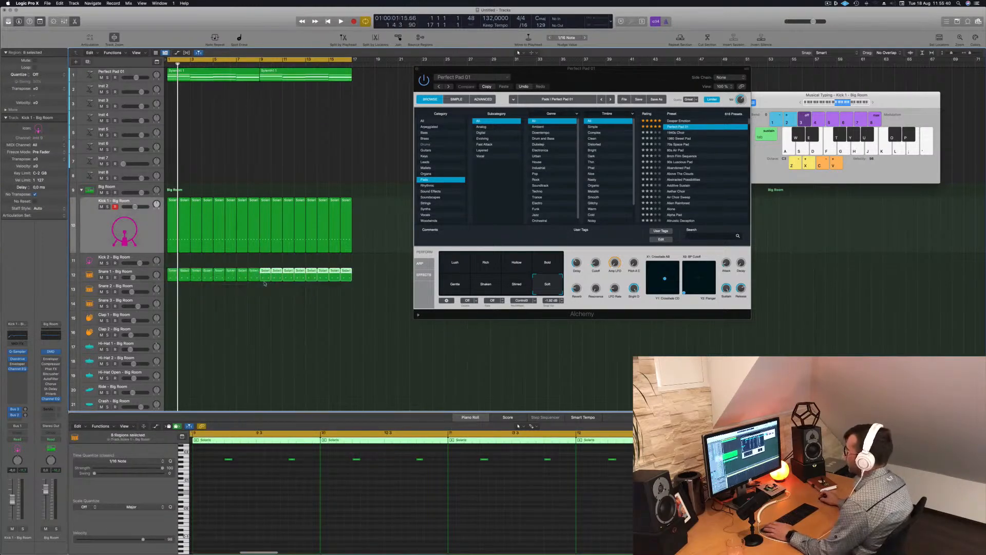
{"action": "key", "text": "space"}
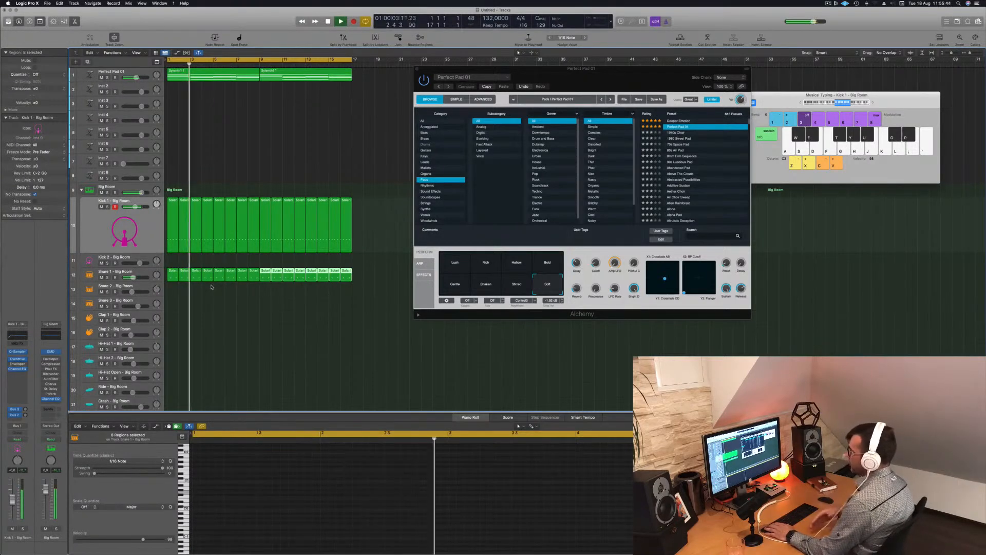
{"action": "key", "text": "space"}
Step: Select the Snare 1 track, listen to the kick and snare together from the start, and deselect its regions
{"action": "left_click", "coordinate": [141, 275]}
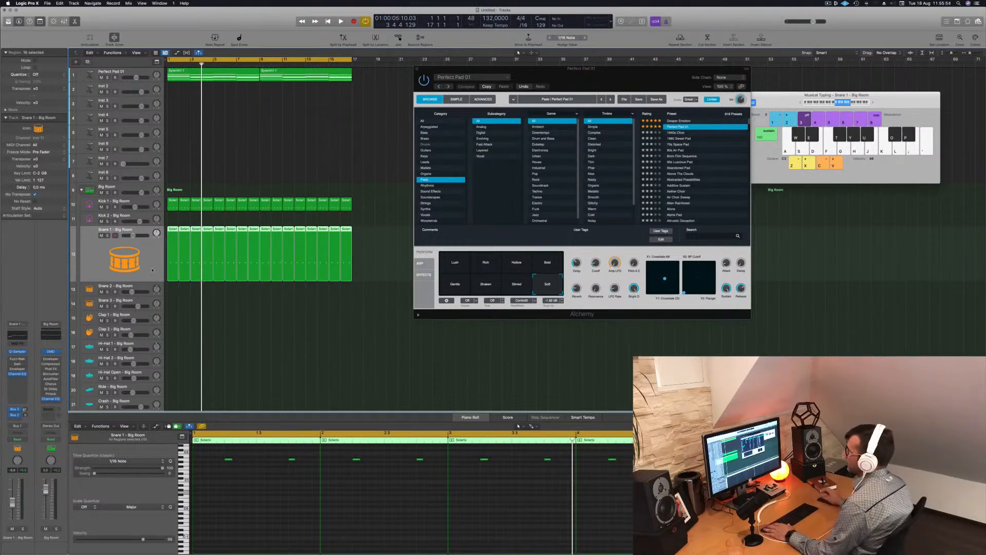
{"action": "key", "text": "space"}
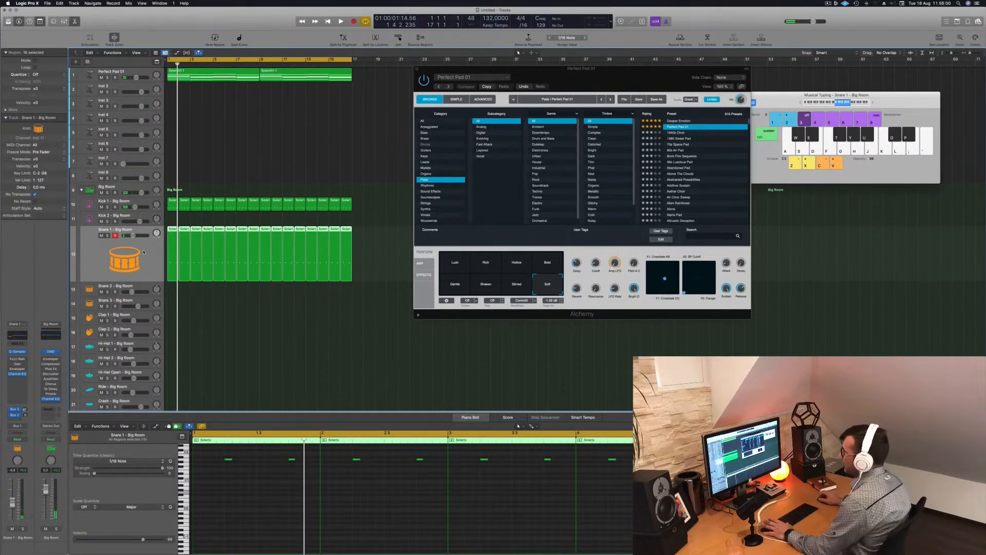
{"action": "key", "text": "space"}
{"action": "left_click", "coordinate": [213, 333]}
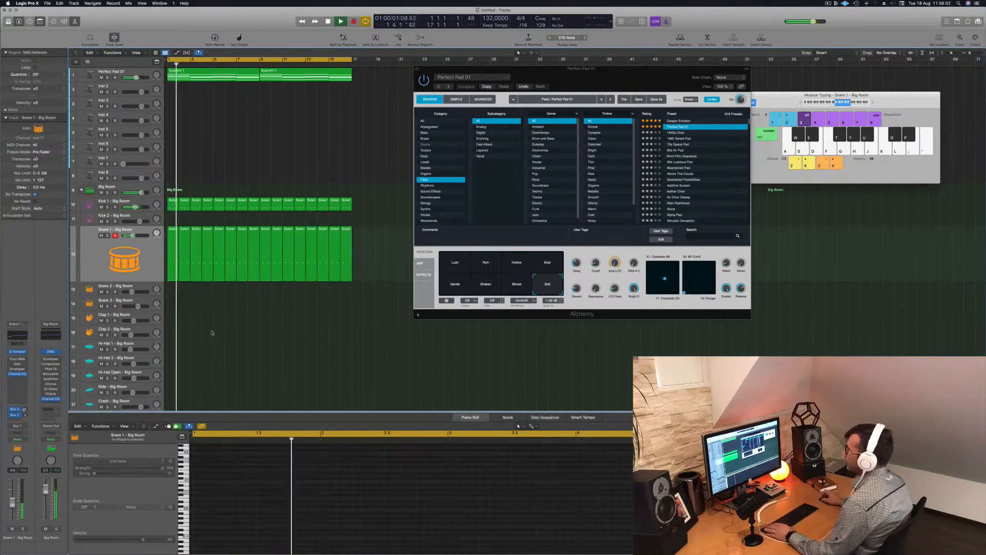
Step: Stop playback and copy the first Kick 1 region to the Hi-Hat Open track at bar 1
{"action": "scroll", "coordinate": [204, 258], "scroll_direction": "down", "scroll_amount": 3}
{"action": "key", "text": "space"}
{"action": "left_click", "coordinate": [173, 150]}
{"action": "scroll", "coordinate": [171, 277], "scroll_direction": "down", "scroll_amount": 1}
{"action": "left_click_drag", "start_coordinate": [174, 151], "coordinate": [175, 325]}
Step: Shift the four open hi-hat notes an eighth note later onto the off-beats and start playback
{"action": "left_click_drag", "start_coordinate": [300, 485], "coordinate": [184, 506]}
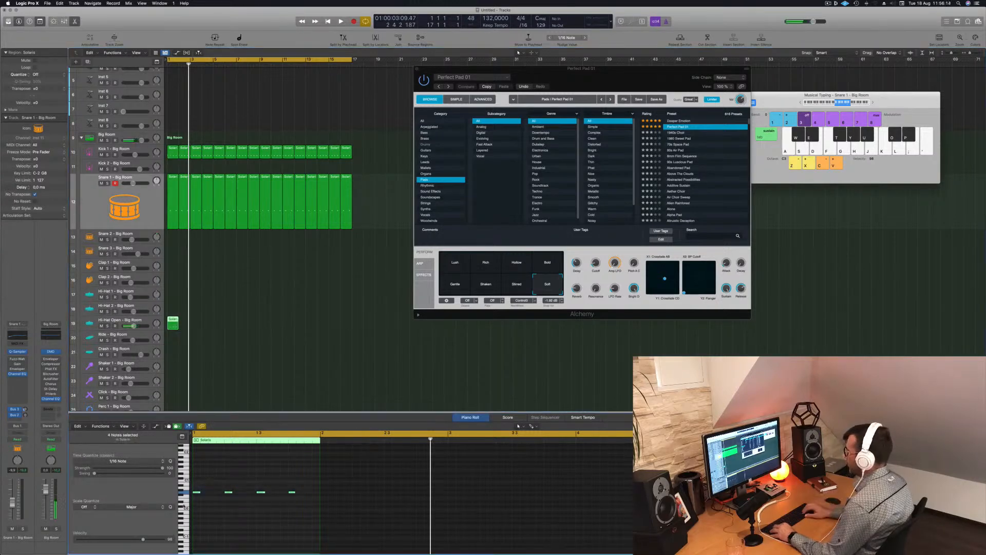
{"action": "left_click_drag", "start_coordinate": [276, 490], "coordinate": [276, 483]}
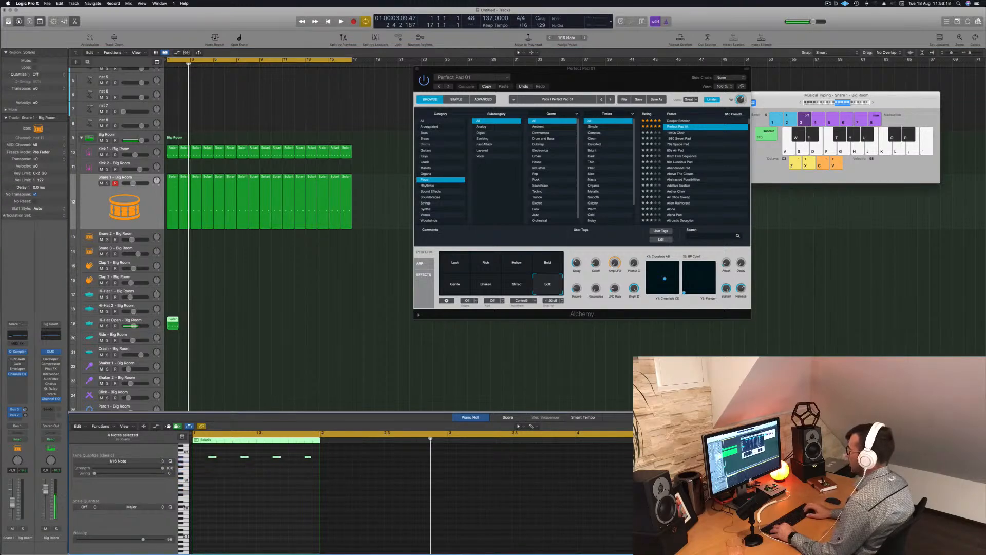
{"action": "scroll", "coordinate": [206, 526], "scroll_direction": "up", "scroll_amount": 3}
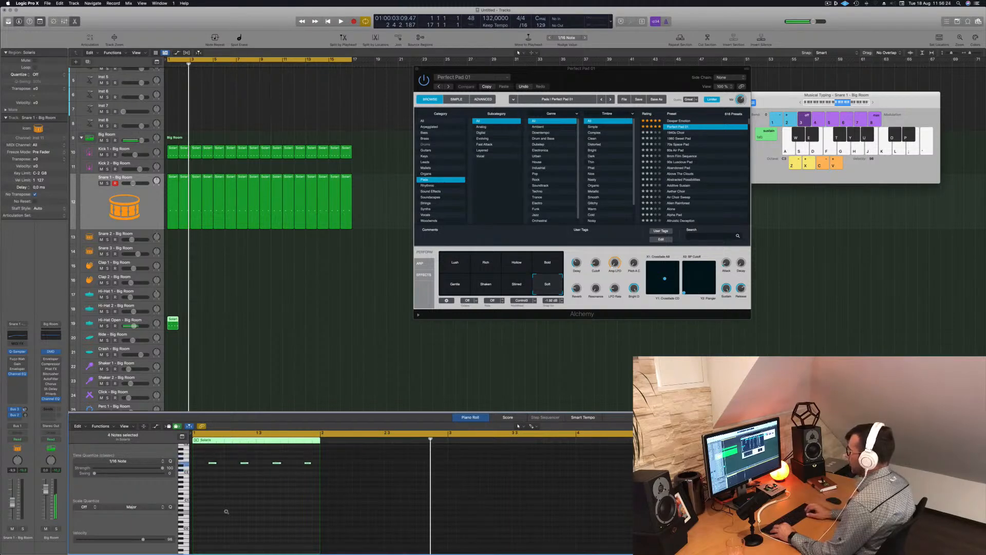
{"action": "key", "text": "space"}
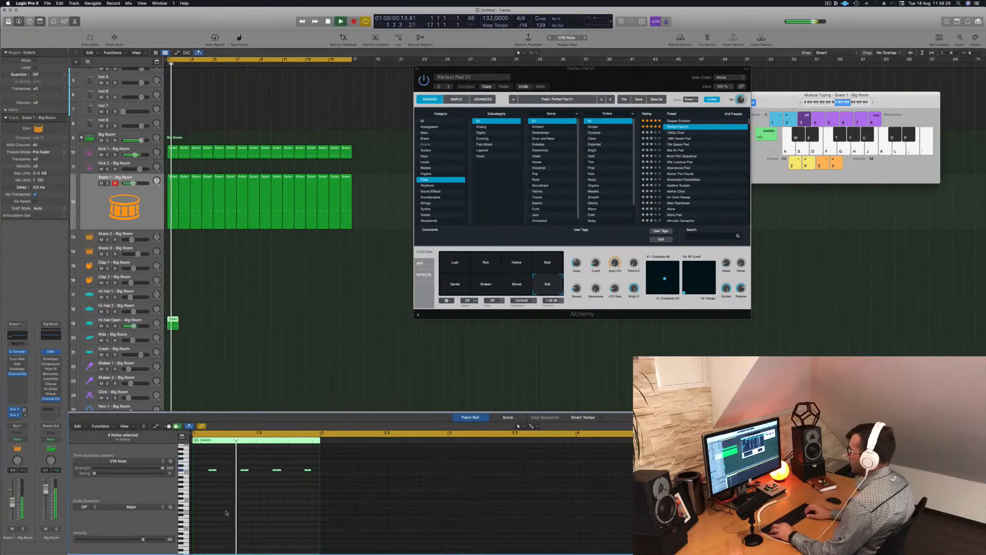
Step: Transpose the four open hi-hat notes upward in small steps, replaying from the start to compare the pitches
{"action": "key", "text": "alt+Up"}
{"action": "key", "text": "Return"}
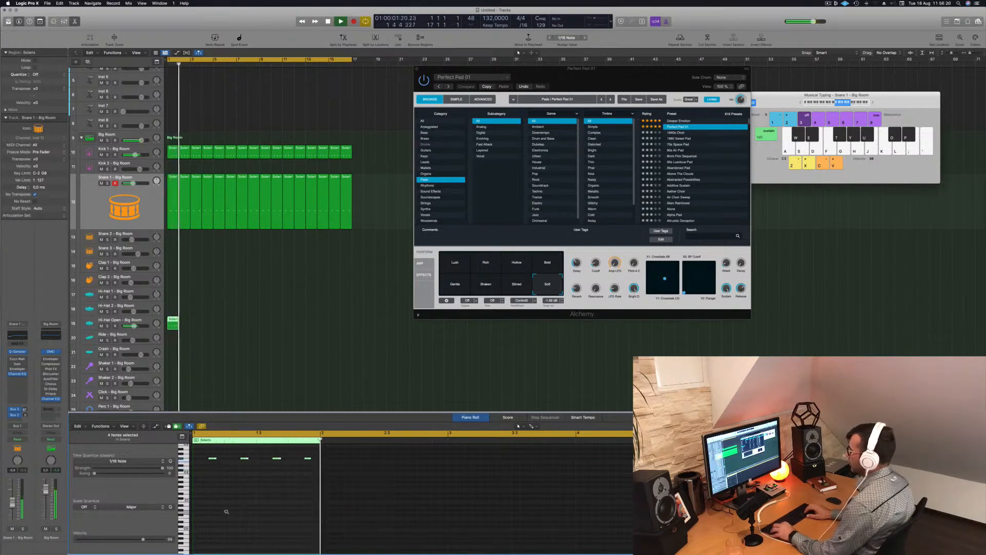
{"action": "key", "text": "alt+Up"}
{"action": "key", "text": "Return"}
{"action": "key", "text": "alt+Up"}
{"action": "key", "text": "Return"}
{"action": "scroll", "coordinate": [226, 512], "scroll_direction": "up", "scroll_amount": 5}
{"action": "key", "text": "Return"}
{"action": "key", "text": "alt+Up"}
{"action": "key", "text": "Return"}
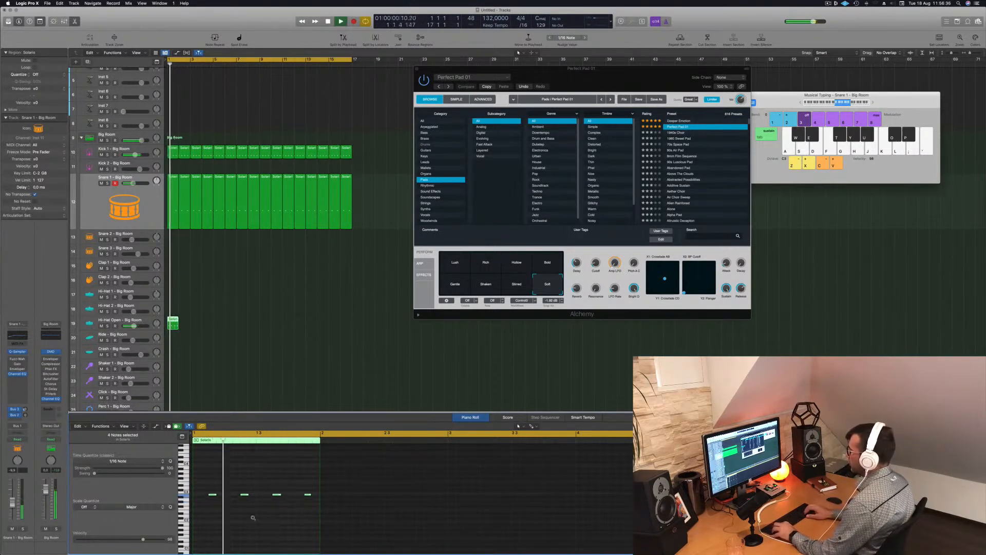
{"action": "key", "text": "Return"}
{"action": "key", "text": "space"}
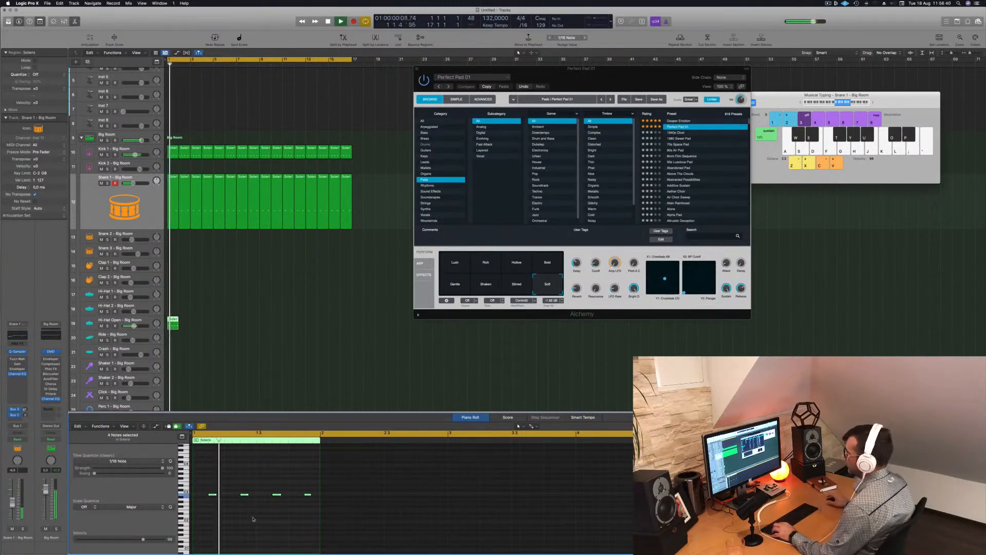
{"action": "key", "text": "space"}
{"action": "key", "text": "space"}
Step: Duplicate the one-bar Hi-Hat Open region to fill bars 1 to 16, play from the start and select its track
{"action": "left_click_drag", "start_coordinate": [171, 324], "coordinate": [265, 326]}
{"action": "left_click", "coordinate": [173, 323], "text": "shift"}
{"action": "scroll", "coordinate": [140, 298], "scroll_direction": "down", "scroll_amount": 3}
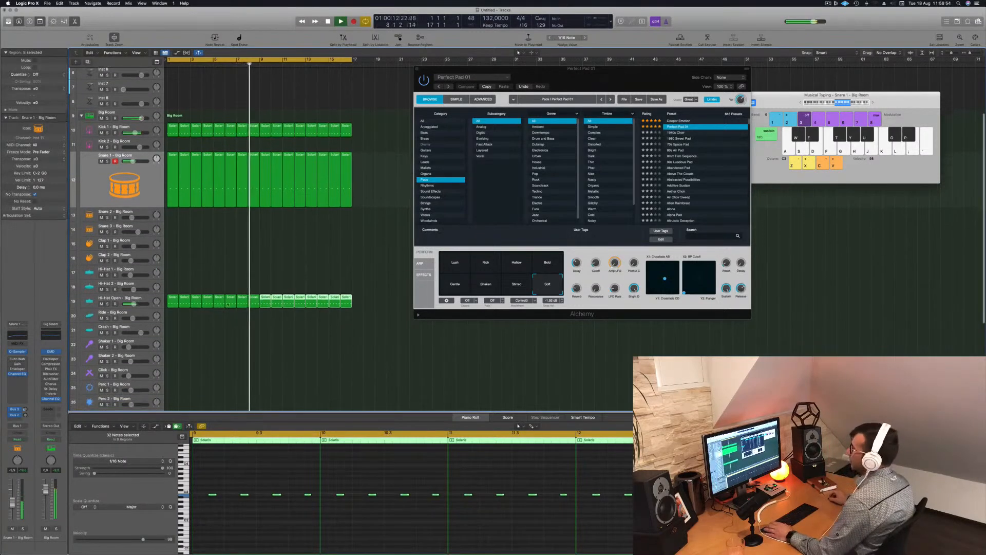
{"action": "key", "text": "Return"}
{"action": "left_click", "coordinate": [140, 298]}
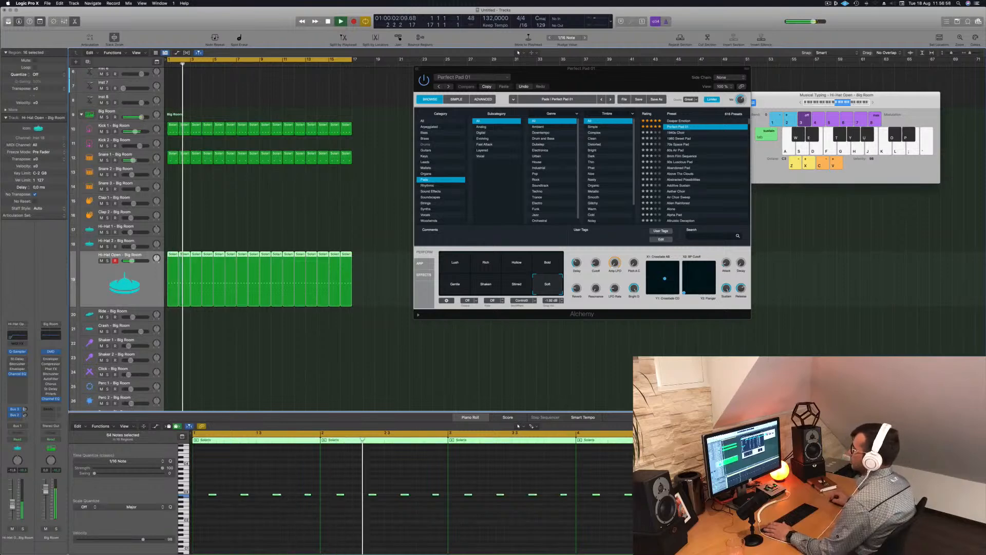
Step: Copy the first Hi-Hat Open region to the Hi-Hat 1 track at bar 1 and select its four notes
{"action": "scroll", "coordinate": [217, 374], "scroll_direction": "down", "scroll_amount": 3}
{"action": "left_click", "coordinate": [174, 205]}
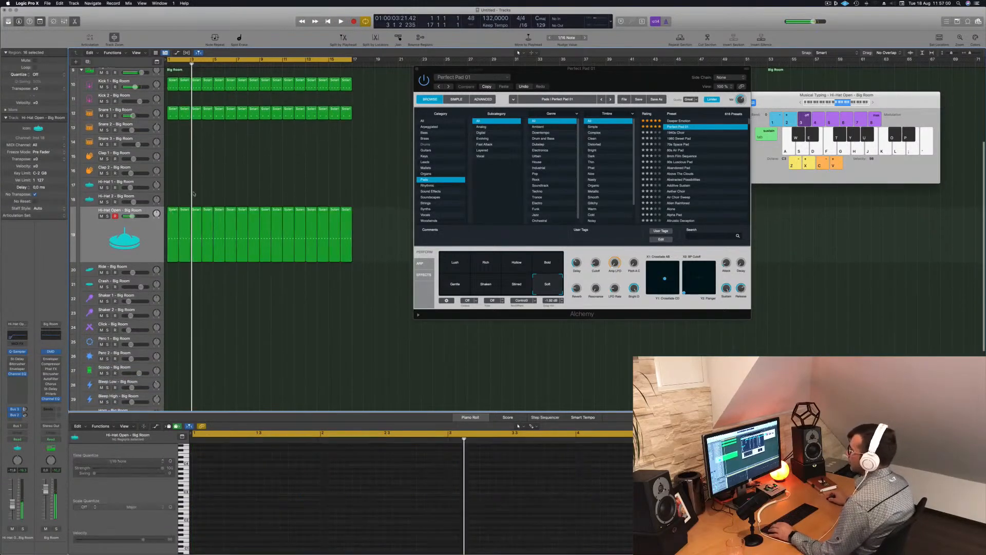
{"action": "key", "text": "Return"}
{"action": "left_click_drag", "start_coordinate": [175, 205], "coordinate": [172, 190]}
{"action": "left_click_drag", "start_coordinate": [205, 482], "coordinate": [341, 521]}
{"action": "key", "text": "space"}
{"action": "key", "text": "space"}
Step: Shift the four Hi-Hat 1 notes onto the beats and copy them to the off-beats for an eighth-note pattern
{"action": "key", "text": "alt+Left"}
{"action": "key", "text": "alt+Left"}
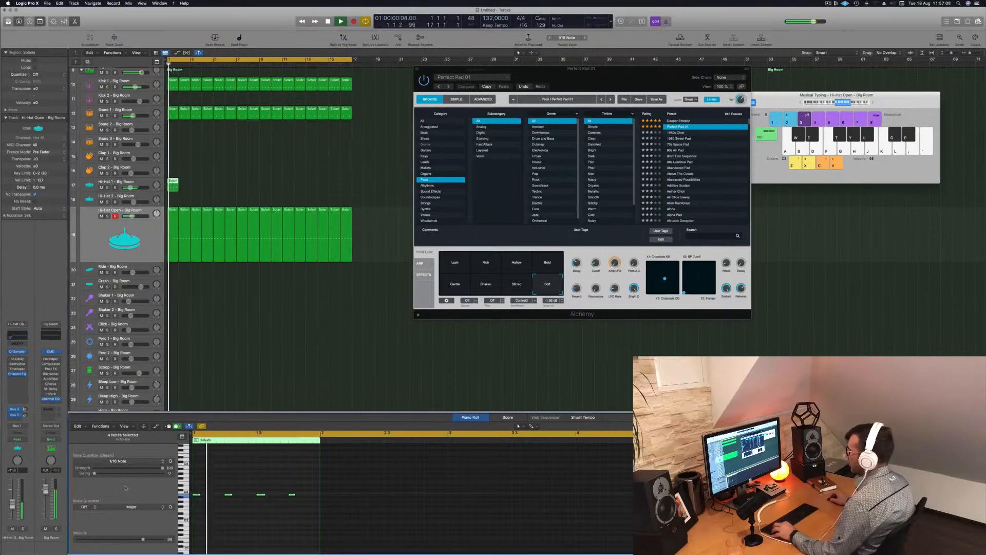
{"action": "left_click_drag", "start_coordinate": [206, 496], "coordinate": [213, 496]}
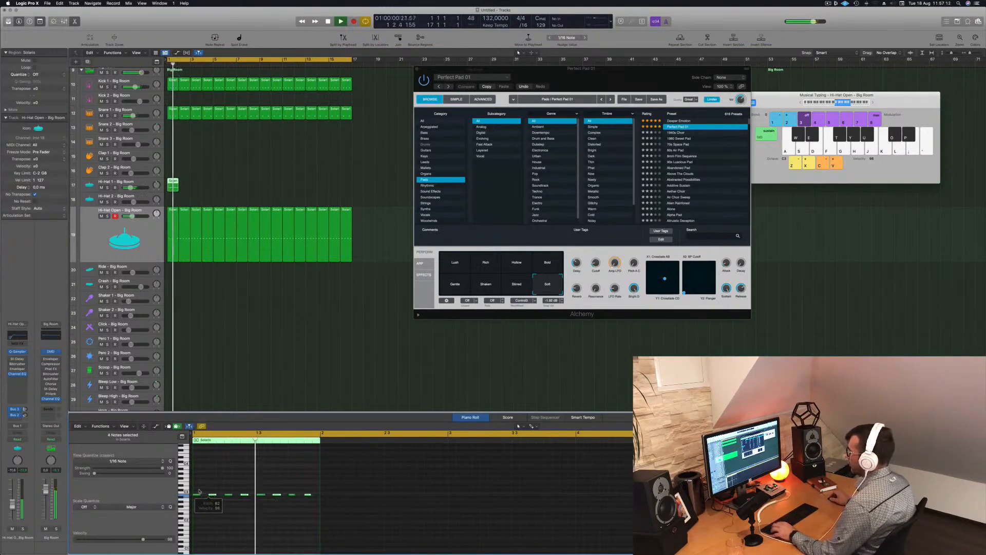
Step: Duplicate the one-bar Hi-Hat 1 region until it fills bars 1 to 16 and select the Hi-Hat 1 track
{"action": "mouse_move", "coordinate": [172, 183]}
{"action": "left_mouse_down"}
{"action": "mouse_move", "coordinate": [184, 185]}
{"action": "mouse_move", "coordinate": [173, 185]}
{"action": "left_mouse_up"}
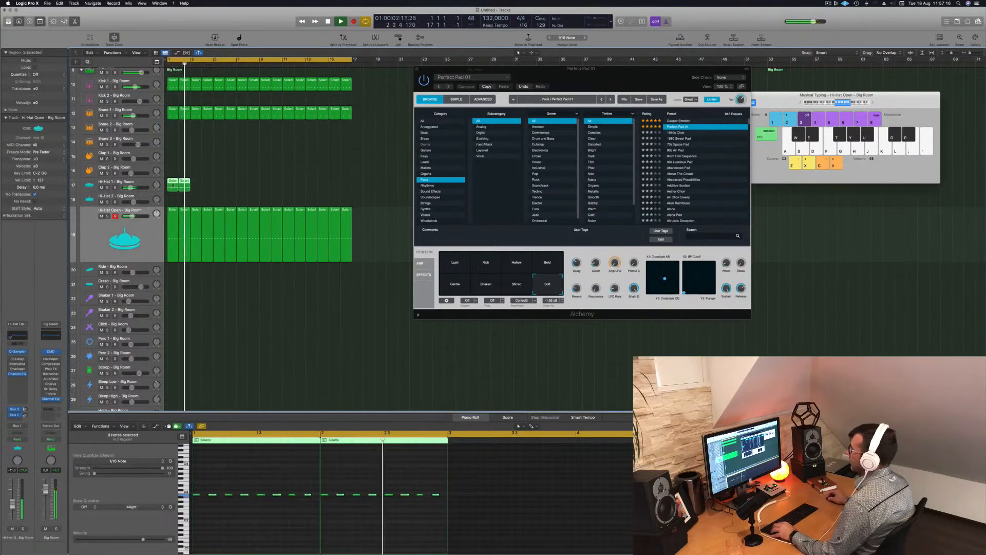
{"action": "key", "text": "super+r"}
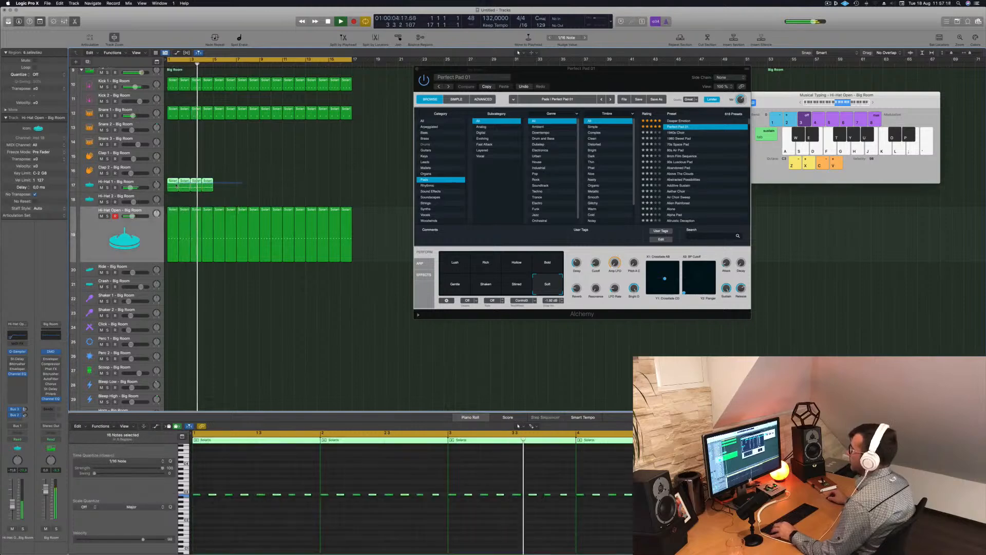
{"action": "left_click_drag", "start_coordinate": [171, 182], "coordinate": [265, 186]}
{"action": "left_click", "coordinate": [145, 183]}
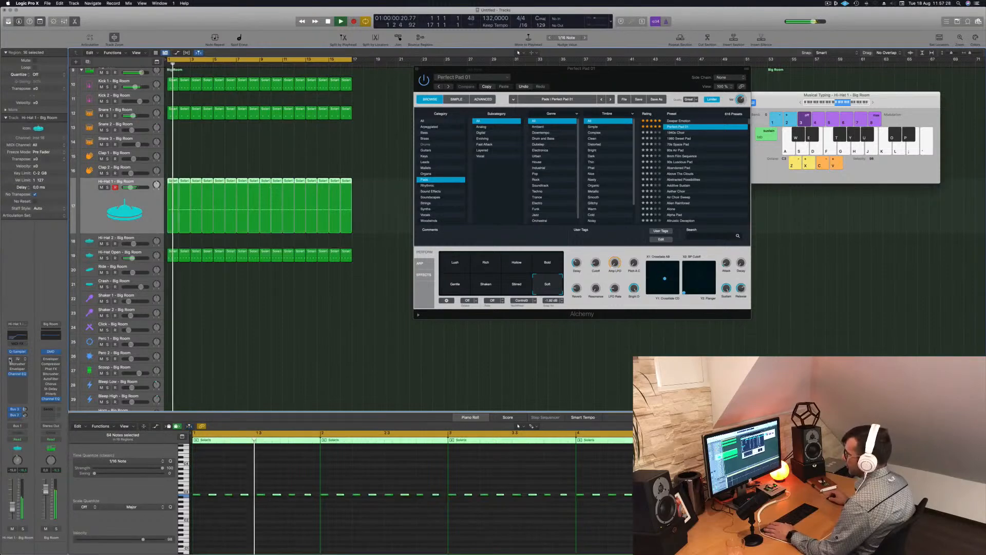
Step: Open the Stereo Delay on the Hi-Hat 1 track and audition several dual-delay presets during playback
{"action": "left_click", "coordinate": [17, 359]}
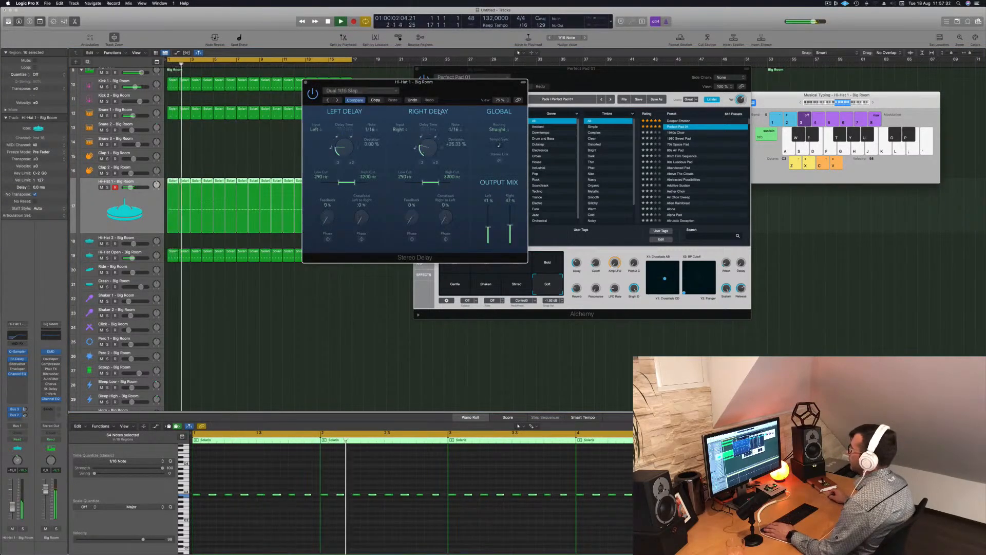
{"action": "left_click", "coordinate": [327, 100]}
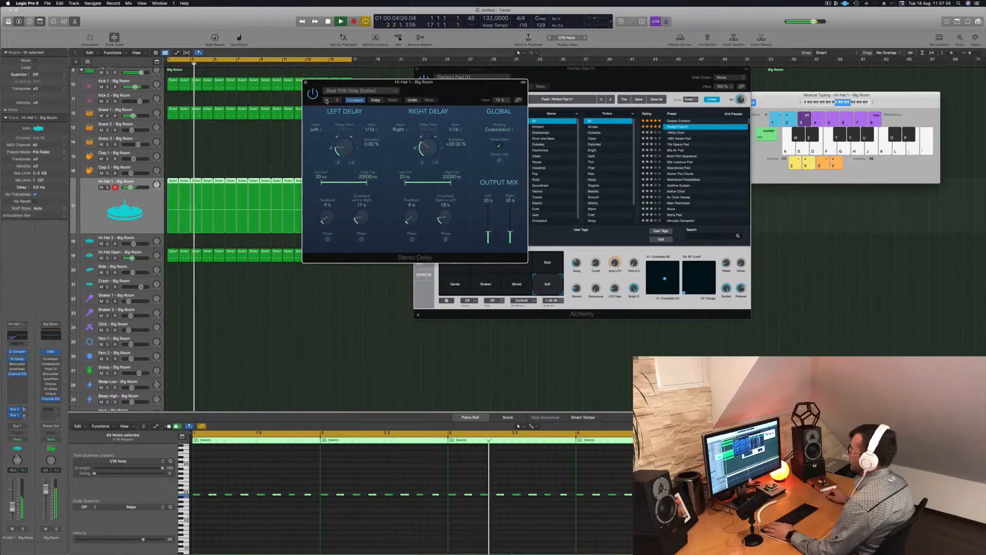
{"action": "left_click", "coordinate": [332, 100]}
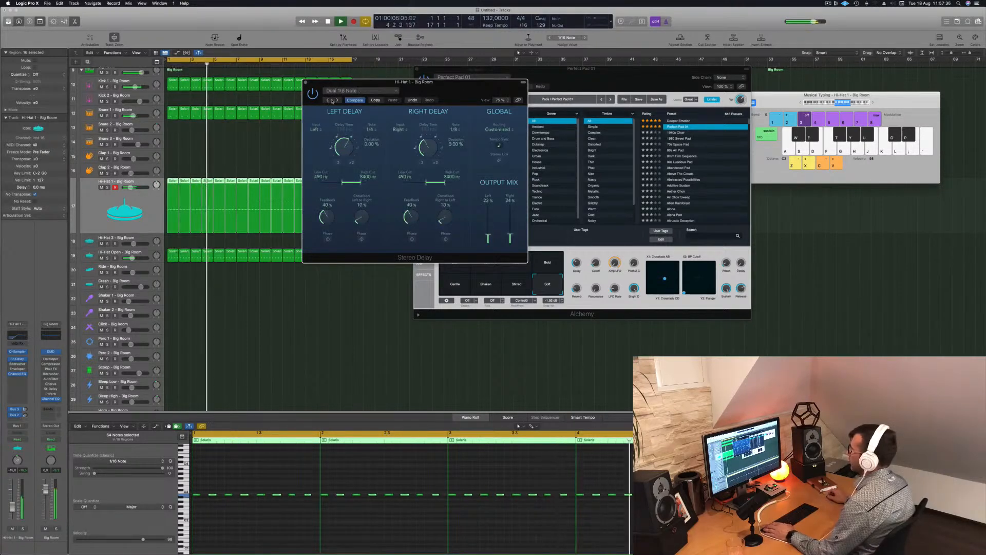
{"action": "left_click", "coordinate": [332, 101]}
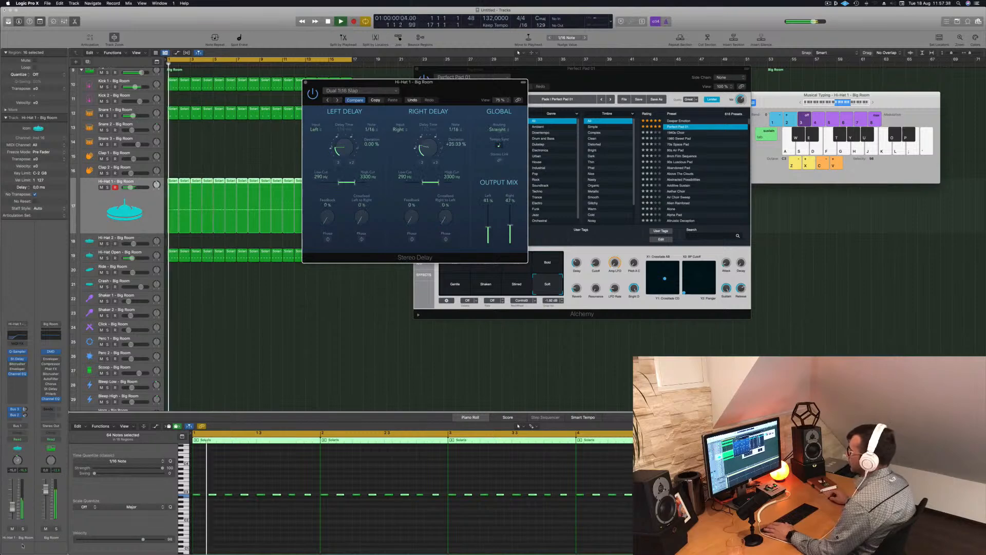
Step: Set the delay's output mix to 33% left and 44% right, link both sides and try other delay times
{"action": "left_click_drag", "start_coordinate": [488, 228], "coordinate": [510, 227]}
{"action": "left_click_drag", "start_coordinate": [428, 150], "coordinate": [429, 146]}
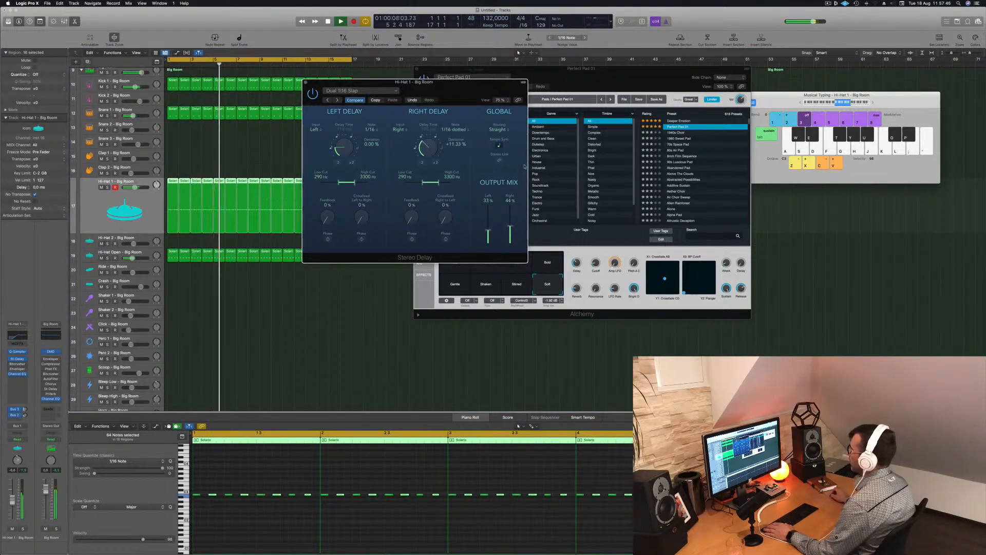
{"action": "left_click", "coordinate": [500, 160]}
{"action": "left_click_drag", "start_coordinate": [339, 147], "coordinate": [339, 143]}
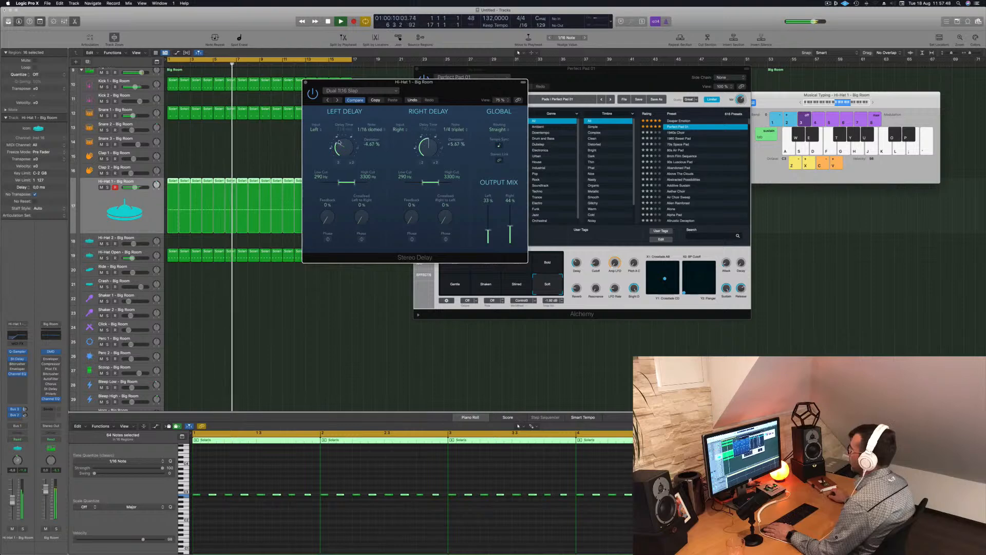
Step: Step through the Stereo Delay presets to 1/16 Note for Hi-Hat 1 and close the plug-in
{"action": "left_click", "coordinate": [328, 100]}
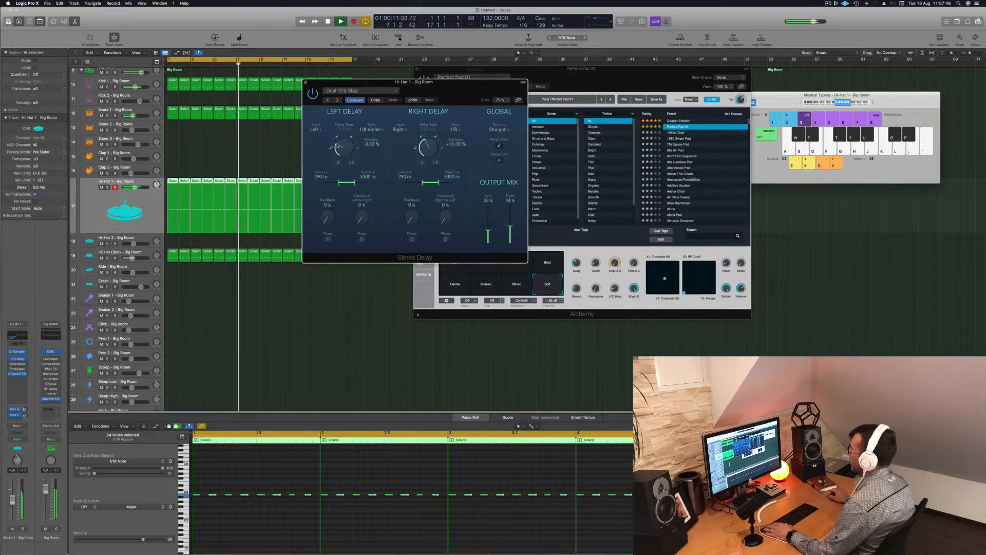
{"action": "left_click", "coordinate": [328, 100]}
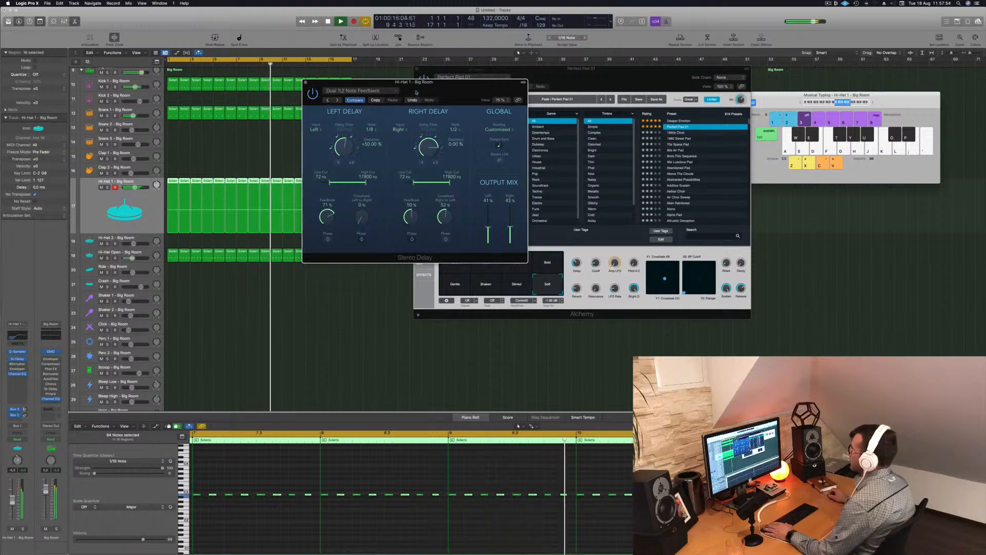
{"action": "left_click_drag", "start_coordinate": [327, 102], "coordinate": [308, 106]}
{"action": "left_click", "coordinate": [308, 106]}
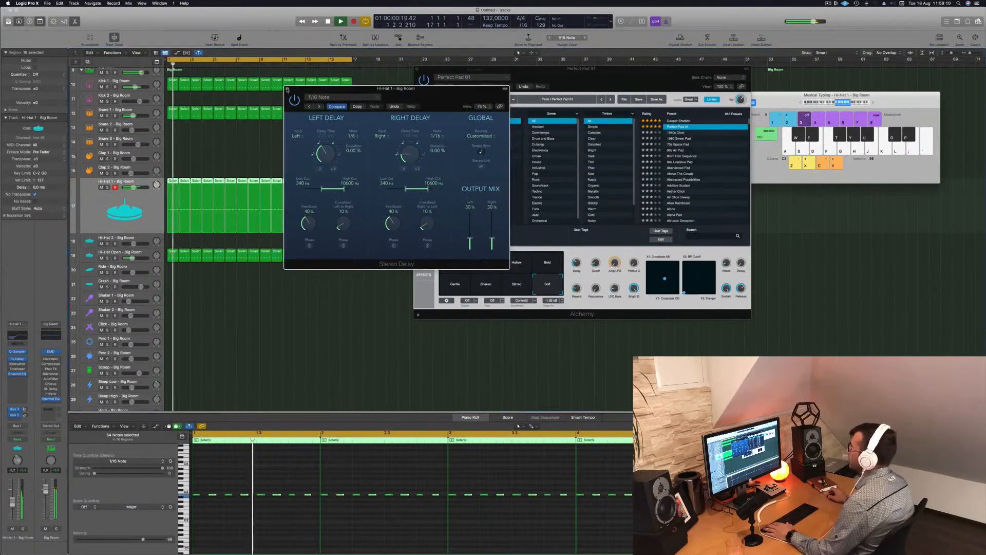
{"action": "left_click", "coordinate": [288, 89]}
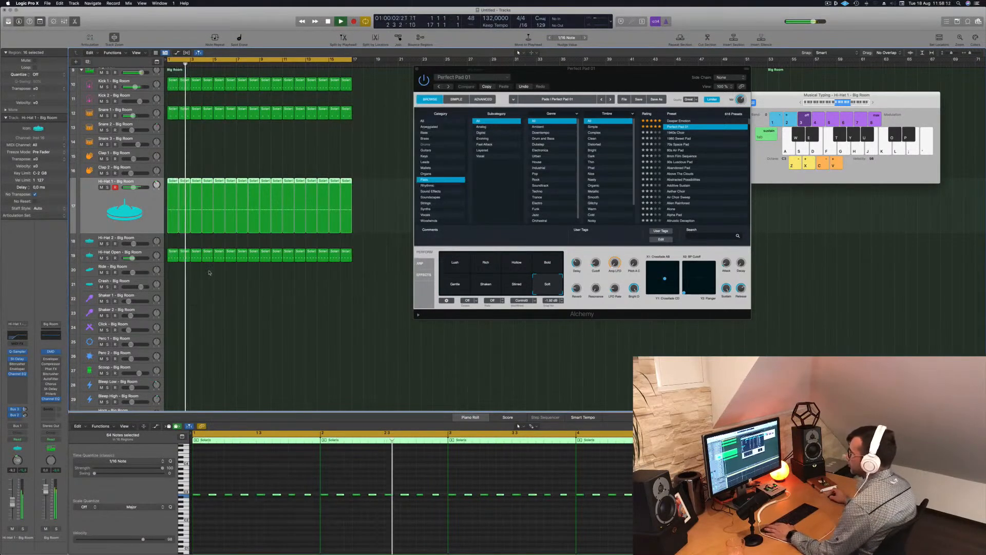
Step: Copy the first Hi-Hat Open region to the Shaker 1 track at bar 1, select its notes and play from the start
{"action": "scroll", "coordinate": [209, 271], "scroll_direction": "down", "scroll_amount": 1}
{"action": "left_click", "coordinate": [171, 245]}
{"action": "left_click_drag", "start_coordinate": [171, 245], "coordinate": [173, 289]}
{"action": "left_click_drag", "start_coordinate": [210, 470], "coordinate": [348, 538]}
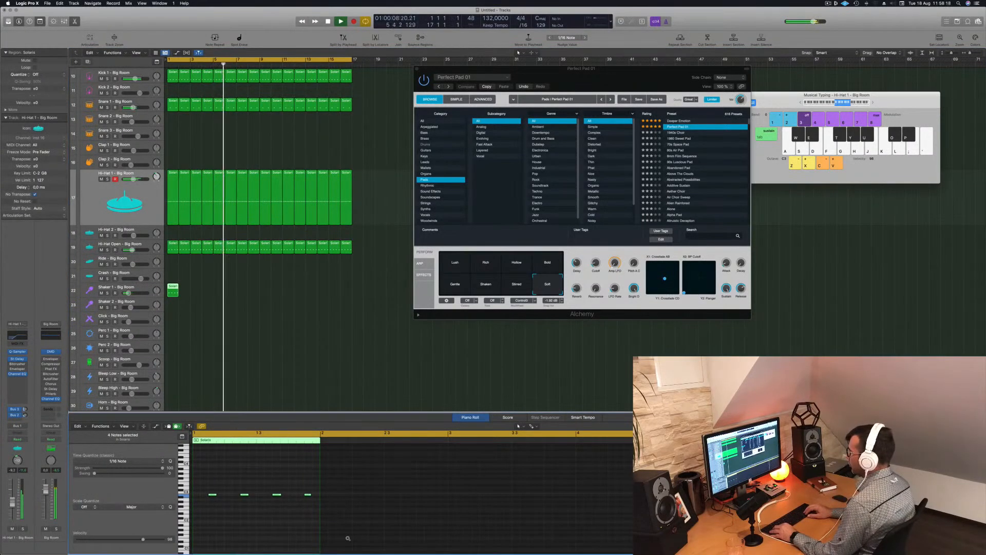
{"action": "key", "text": "Return"}
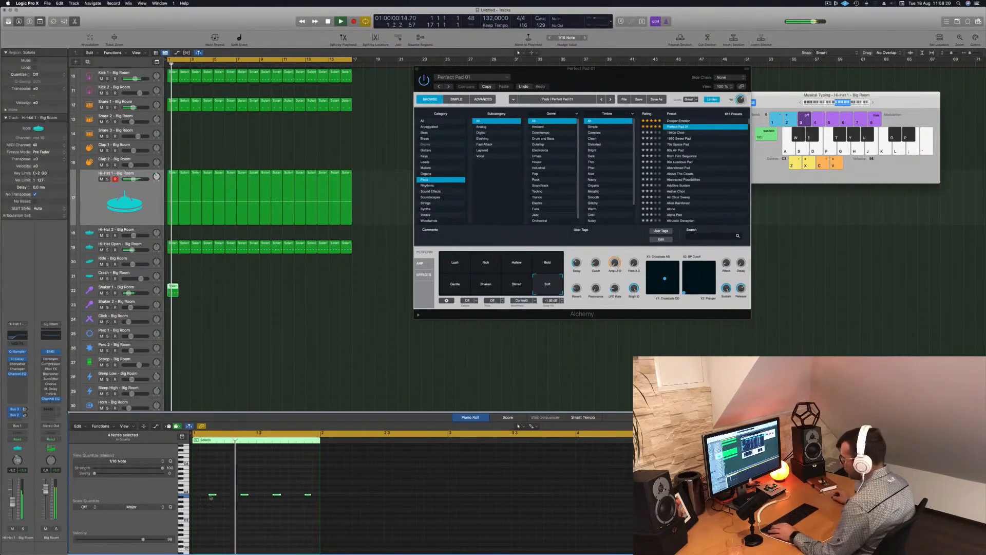
Step: Copy the four shaker notes to further sixteenth positions for a 12-note one-bar pattern, and select all notes on Shaker 1
{"action": "mouse_move", "coordinate": [213, 496]}
{"action": "left_mouse_down"}
{"action": "mouse_move", "coordinate": [197, 499]}
{"action": "mouse_move", "coordinate": [224, 499]}
{"action": "left_mouse_up"}
{"action": "key", "text": "space"}
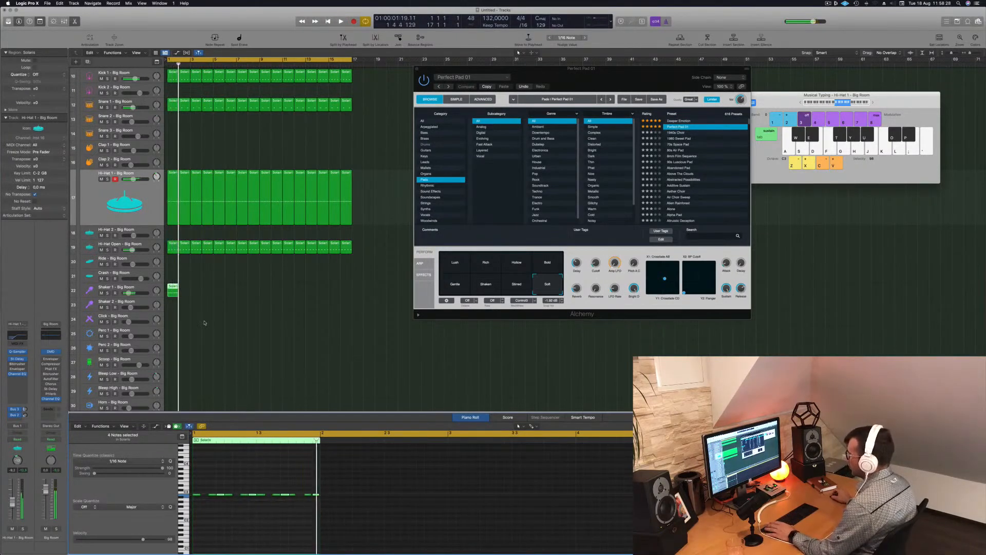
{"action": "left_click", "coordinate": [143, 290]}
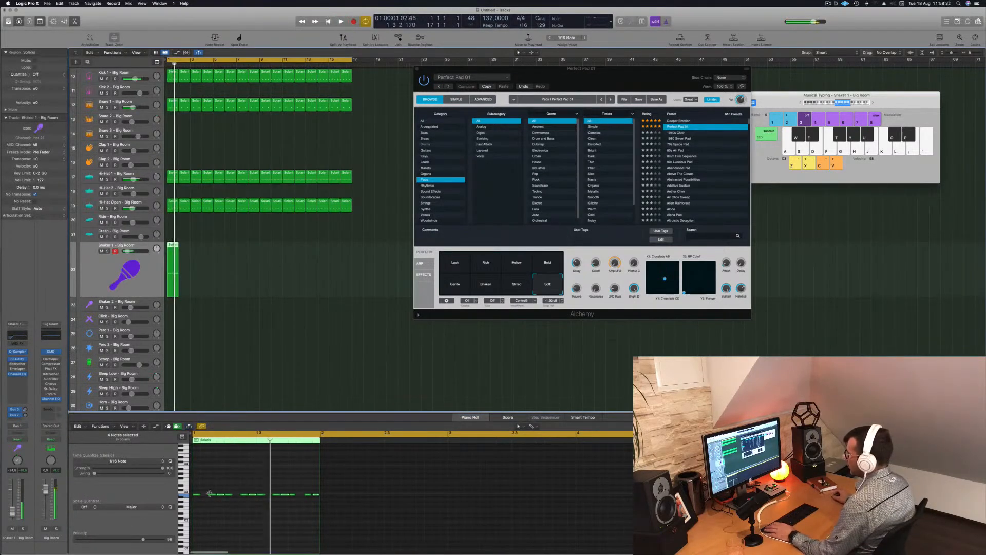
{"action": "key", "text": "super+a"}
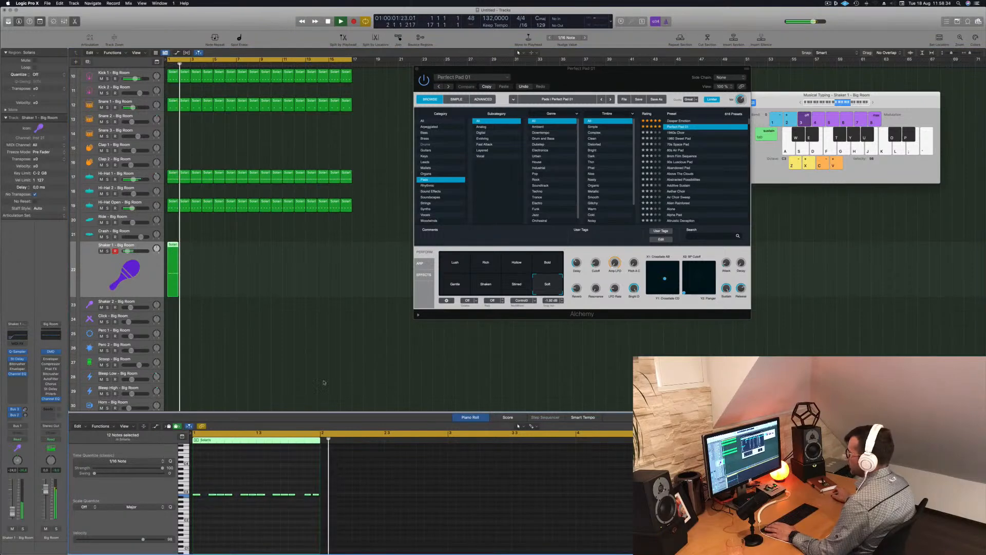
Step: Duplicate the Shaker 1 region to fill bars 1 to 16, nudging the misplaced copies back to start at bar 3
{"action": "left_click_drag", "start_coordinate": [173, 245], "coordinate": [200, 250]}
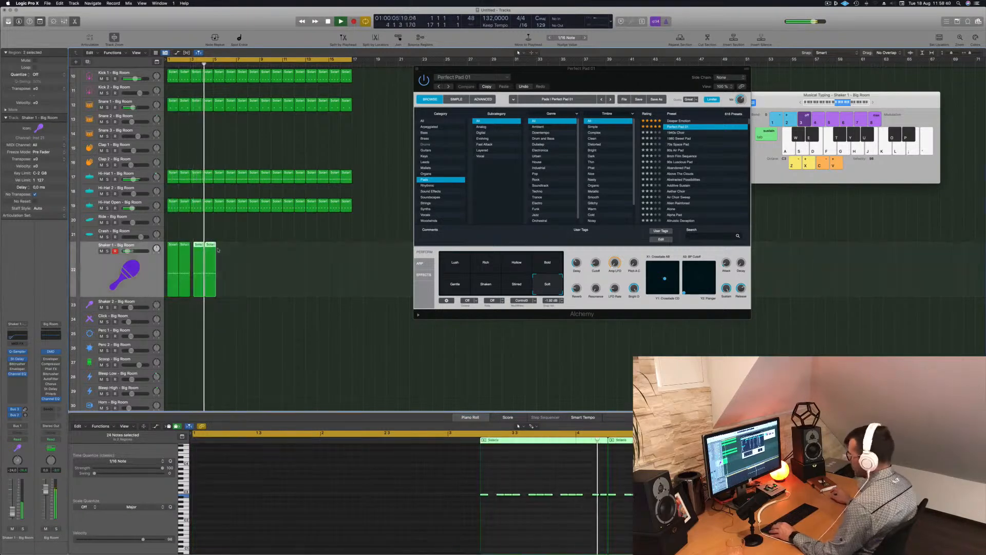
{"action": "key", "text": "alt+Left"}
{"action": "key", "text": "alt+Left"}
{"action": "key", "text": "alt+Left"}
{"action": "key", "text": "alt+Left"}
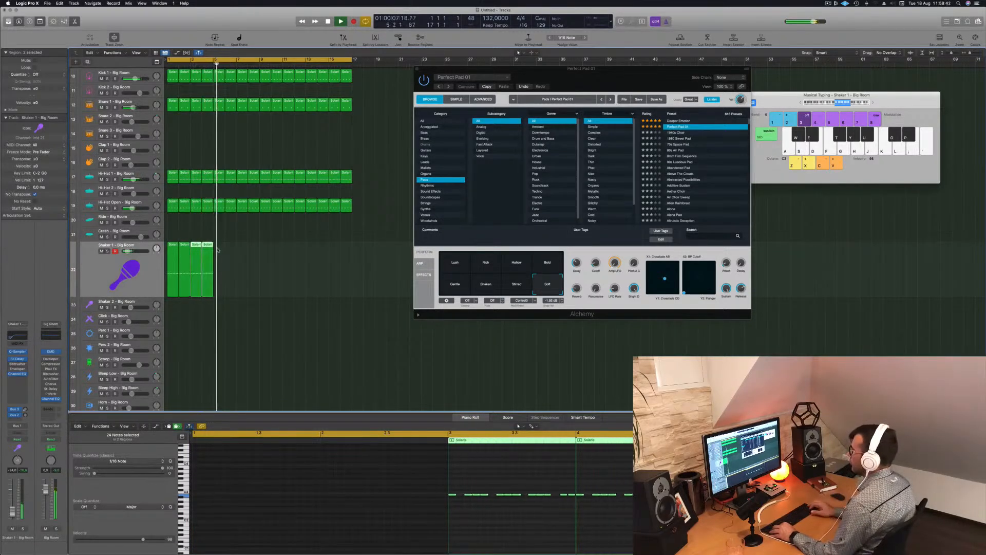
{"action": "left_click_drag", "start_coordinate": [218, 250], "coordinate": [267, 254]}
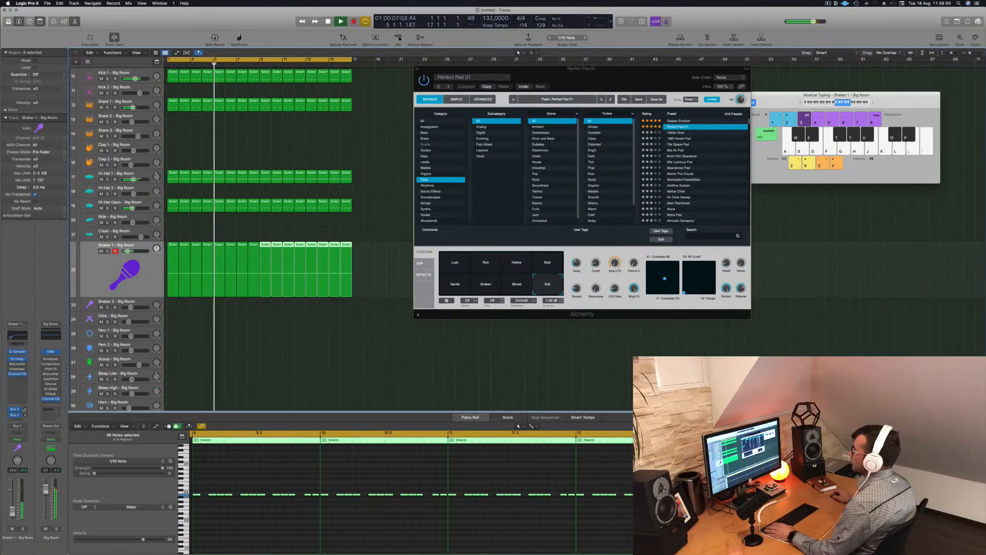
Step: Listen to Shaker 1 soloed, and compare the beat with the Hi-Hat Open track muted and unmuted
{"action": "left_click", "coordinate": [108, 252]}
{"action": "left_click", "coordinate": [107, 251]}
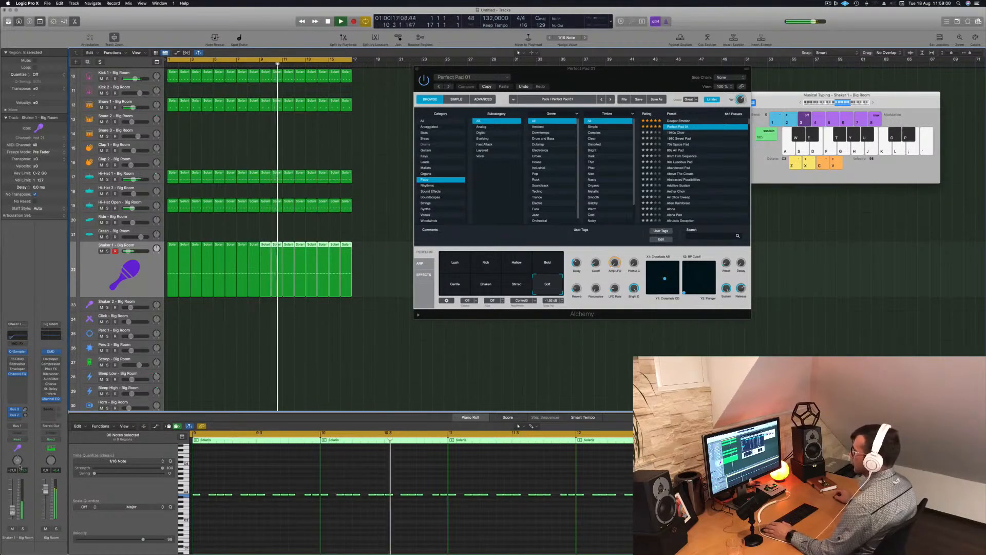
{"action": "left_click", "coordinate": [102, 208]}
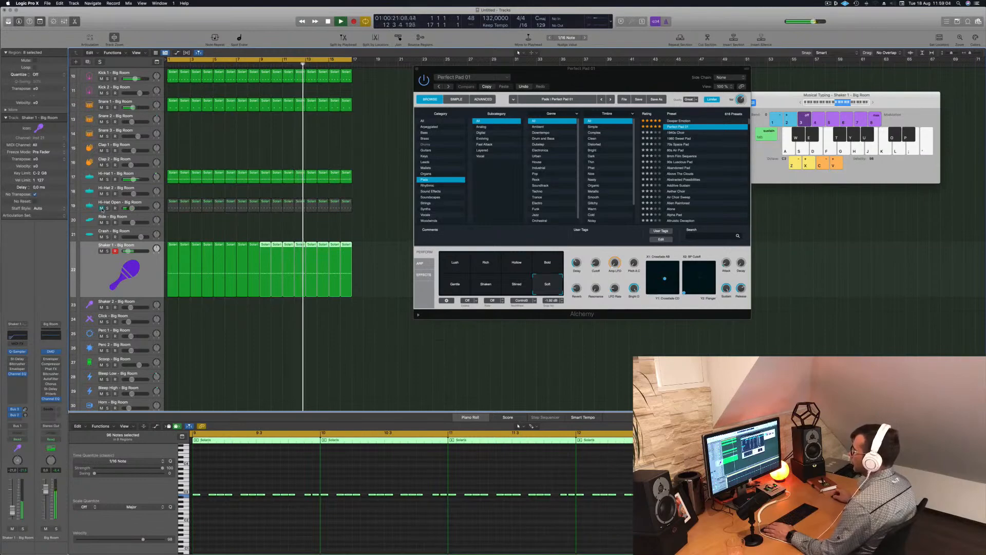
{"action": "left_click", "coordinate": [102, 208]}
Step: Play from the start and swap the Hi-Hat Open track's sound for Hi-Hat Open - Deep Tech from the library
{"action": "left_click", "coordinate": [123, 202]}
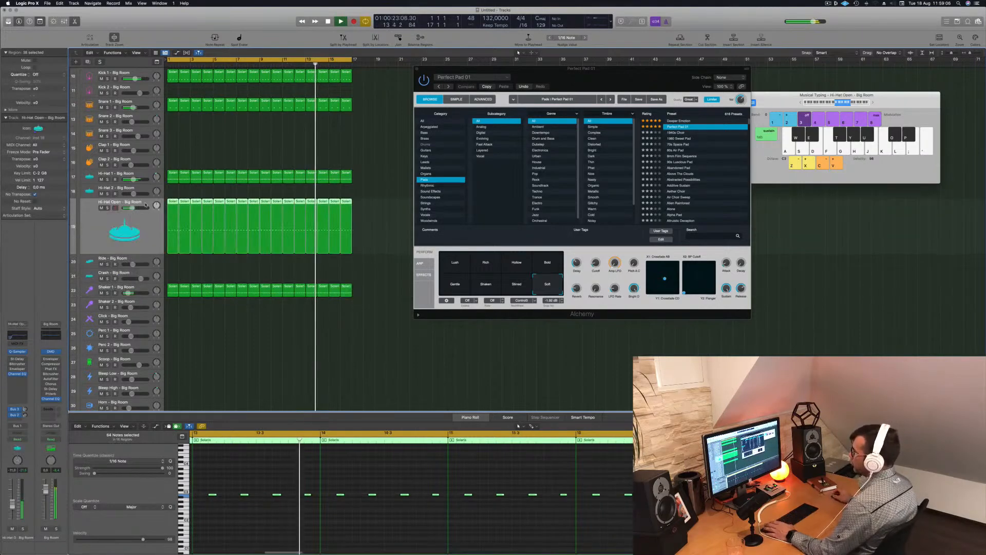
{"action": "key", "text": "Return"}
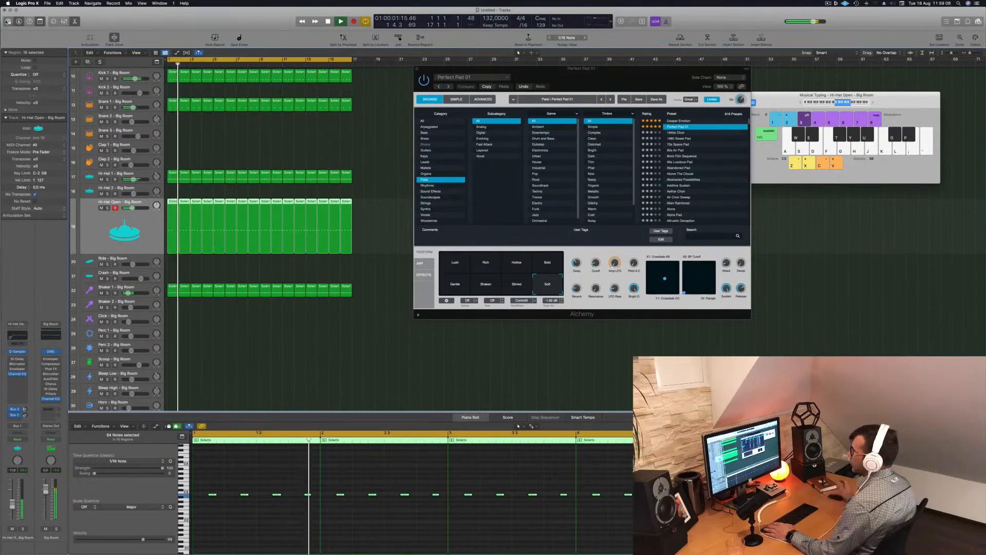
{"action": "left_click", "coordinate": [8, 22]}
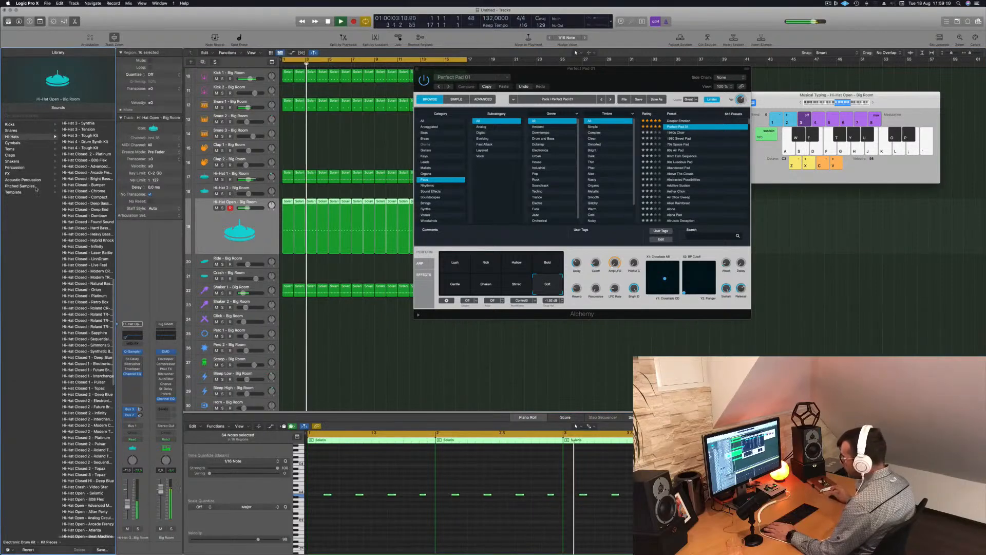
{"action": "scroll", "coordinate": [80, 247], "scroll_direction": "down", "scroll_amount": 15}
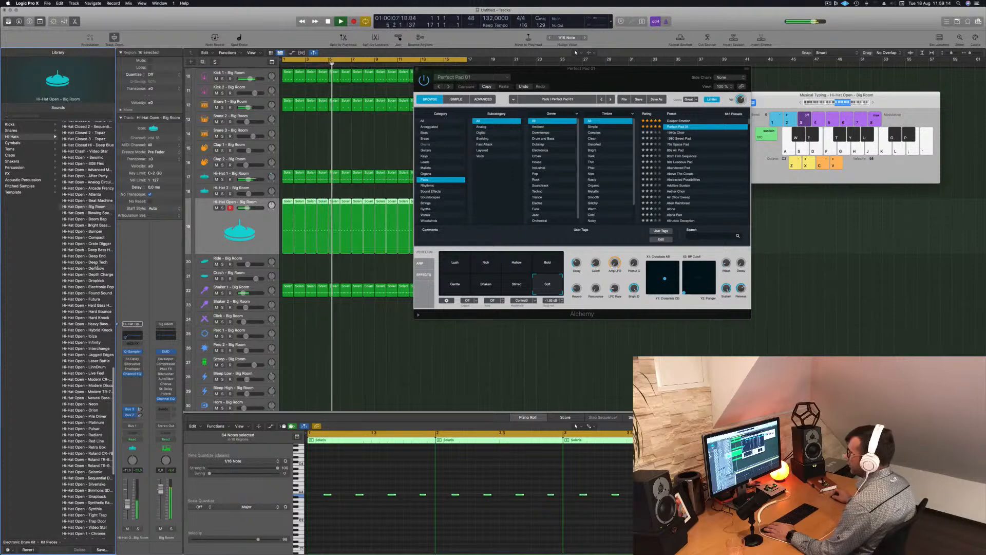
{"action": "left_click", "coordinate": [96, 262]}
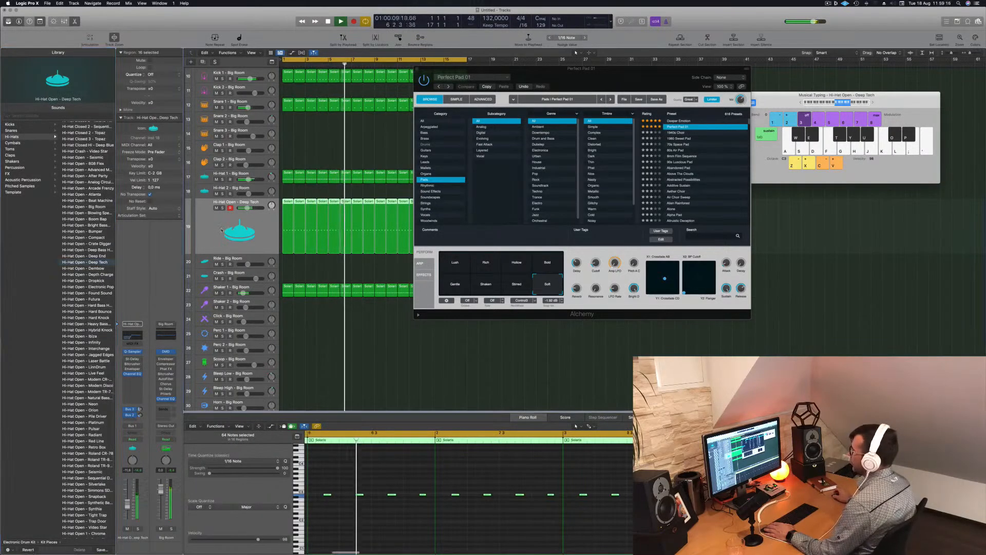
Step: Move the Alchemy window off the regions and close it, and reduce the track height to show more drum tracks
{"action": "left_click_drag", "start_coordinate": [581, 77], "coordinate": [725, 98]}
{"action": "key", "text": "Return"}
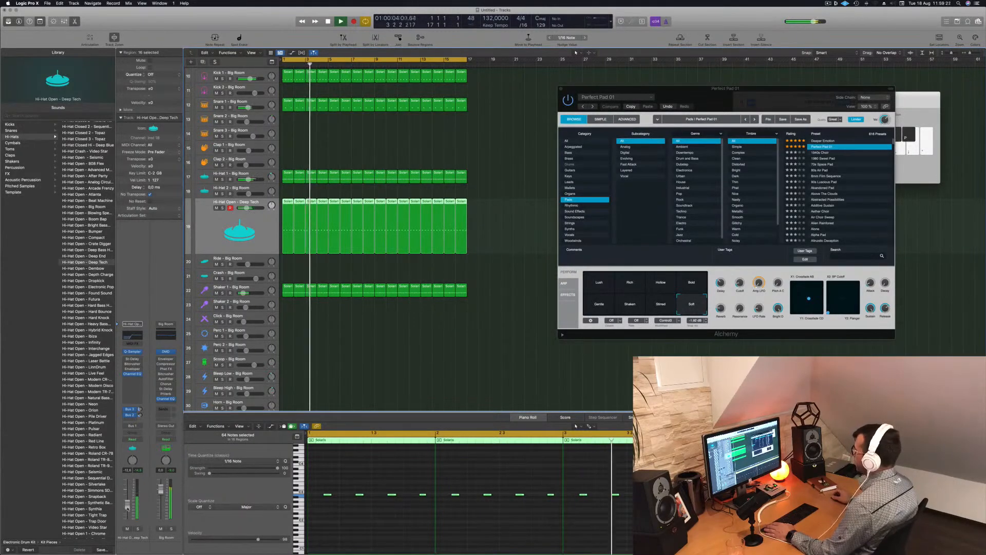
{"action": "left_click_drag", "start_coordinate": [717, 90], "coordinate": [655, 102]}
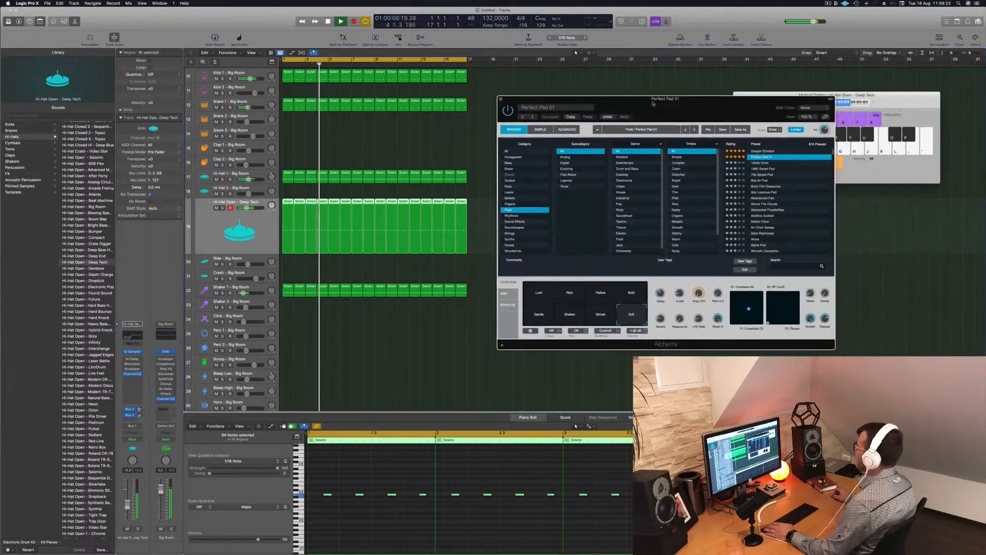
{"action": "left_click", "coordinate": [500, 100]}
{"action": "key", "text": "super+Up"}
{"action": "key", "text": "super+Up"}
{"action": "key", "text": "super+Up"}
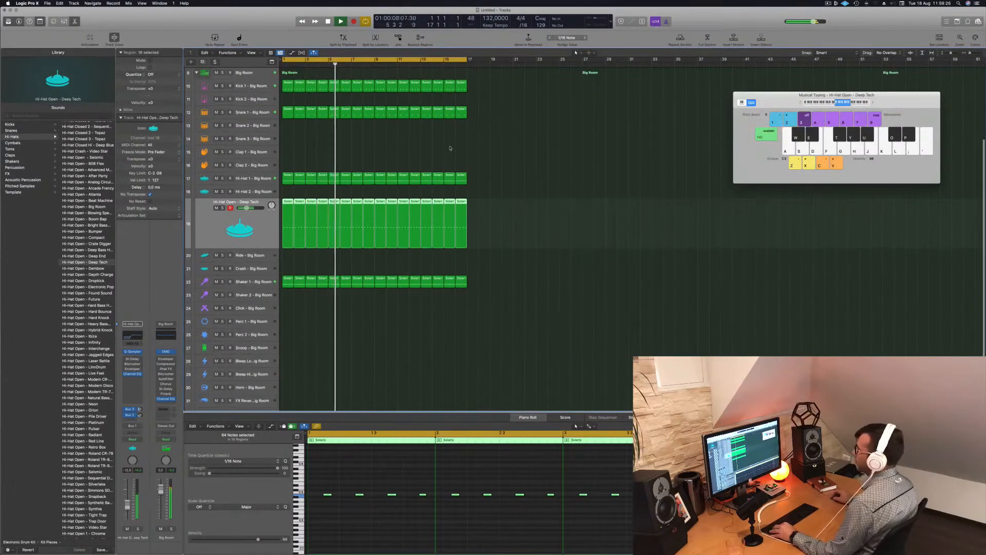
Step: Copy the first Shaker 1 region to the Scoop track at bar 1 and thin it to three low-pitched notes in the bar's second half
{"action": "scroll", "coordinate": [462, 330], "scroll_direction": "down", "scroll_amount": 3}
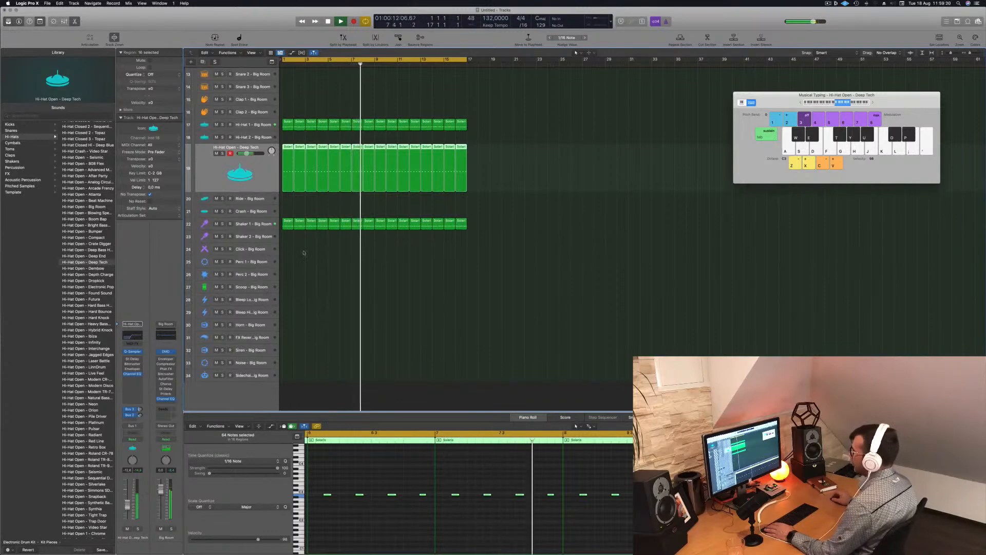
{"action": "left_click", "coordinate": [288, 225]}
{"action": "left_click_drag", "start_coordinate": [288, 226], "coordinate": [288, 286]}
{"action": "left_click_drag", "start_coordinate": [320, 489], "coordinate": [446, 510]}
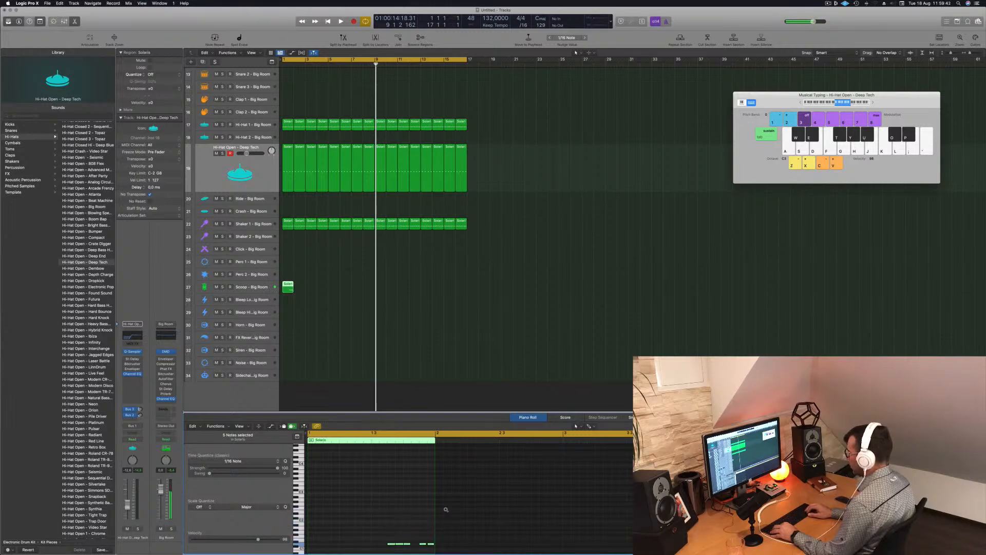
{"action": "key", "text": "space"}
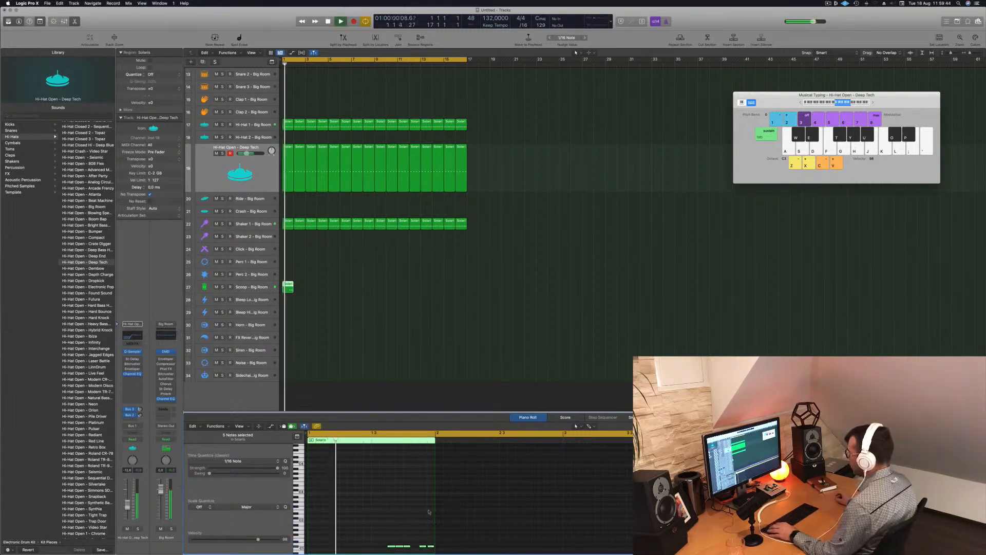
{"action": "scroll", "coordinate": [408, 518], "scroll_direction": "down", "scroll_amount": 4}
{"action": "key", "text": "space"}
{"action": "key", "text": "space"}
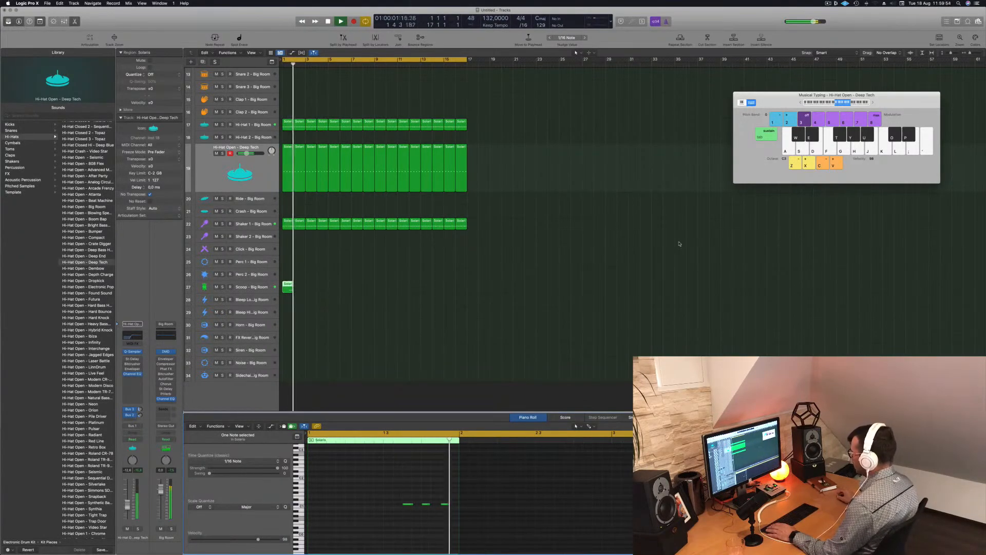
Step: Duplicate the Scoop region to bar 2, lower the copy's three notes in pitch, and repeat the pair through bar 16
{"action": "left_click_drag", "start_coordinate": [289, 286], "coordinate": [300, 291]}
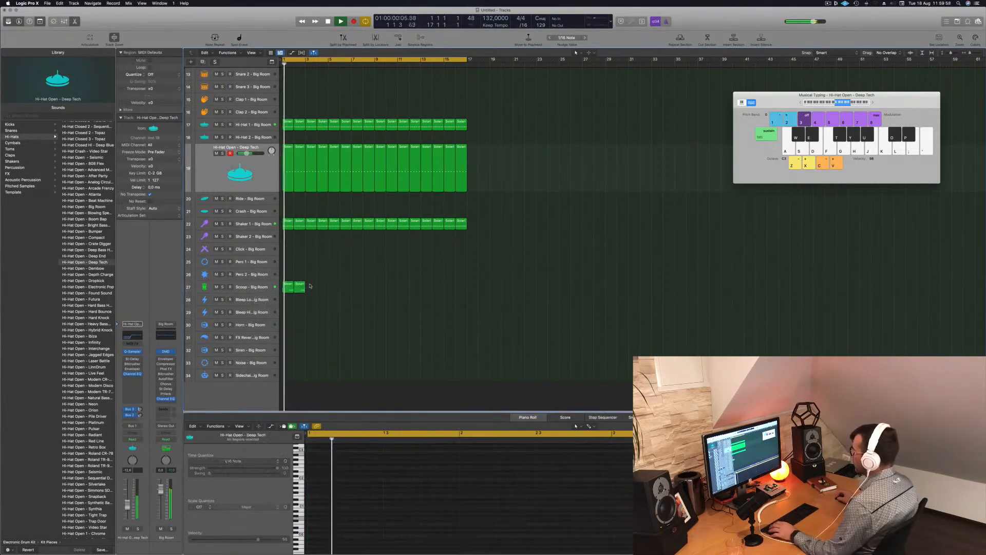
{"action": "key", "text": "space"}
{"action": "left_click_drag", "start_coordinate": [528, 499], "coordinate": [612, 520]}
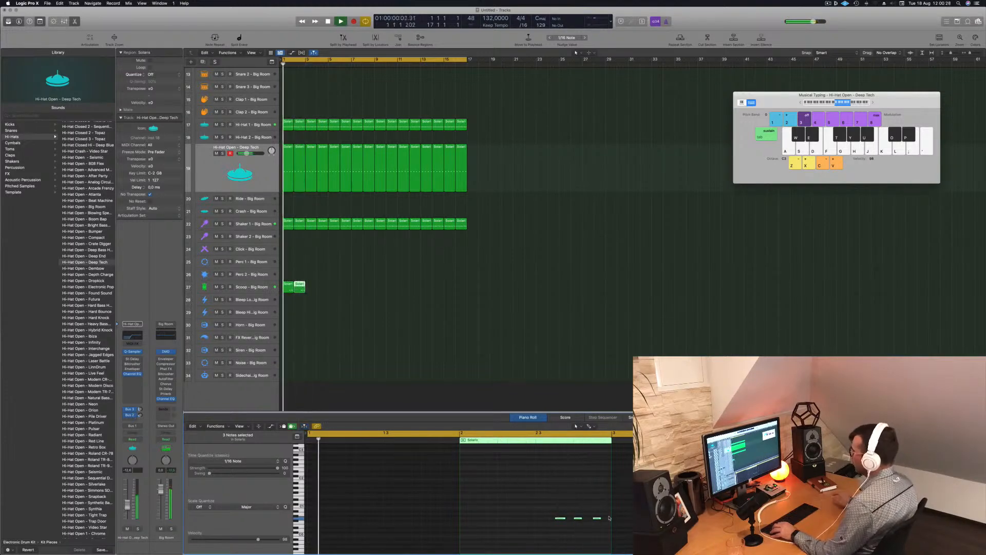
{"action": "left_click_drag", "start_coordinate": [314, 295], "coordinate": [381, 289]}
{"action": "left_click", "coordinate": [301, 323]}
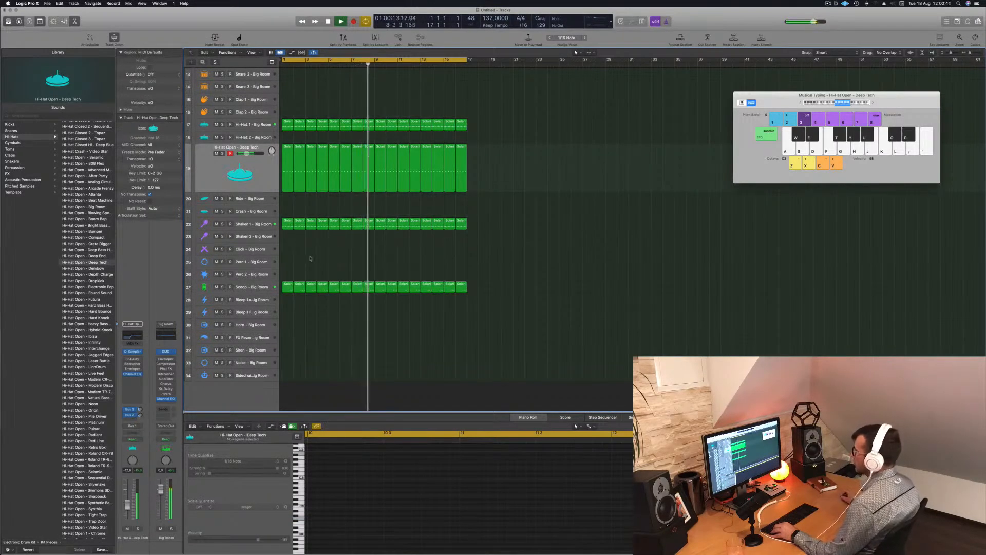
{"action": "left_click", "coordinate": [288, 224]}
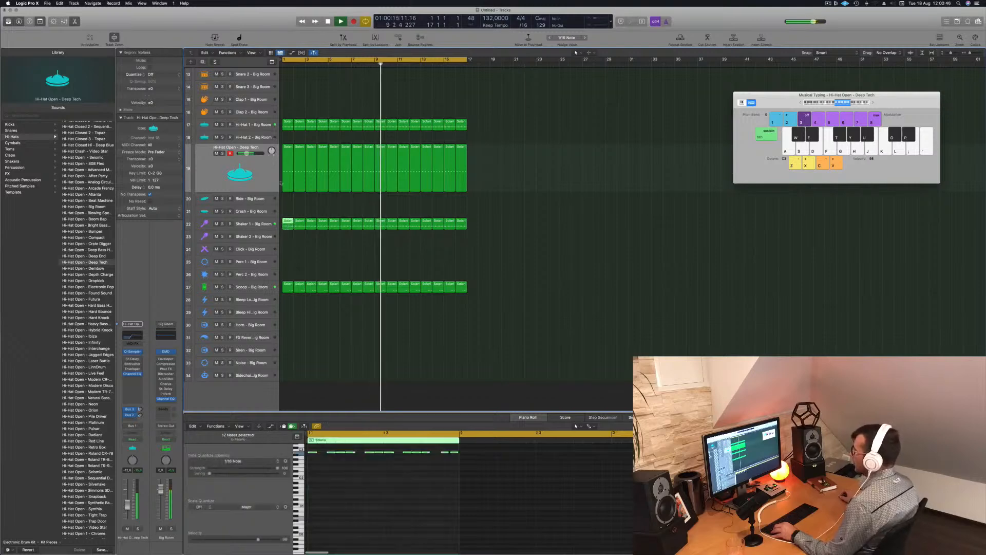
{"action": "left_click_drag", "start_coordinate": [289, 124], "coordinate": [284, 378]}
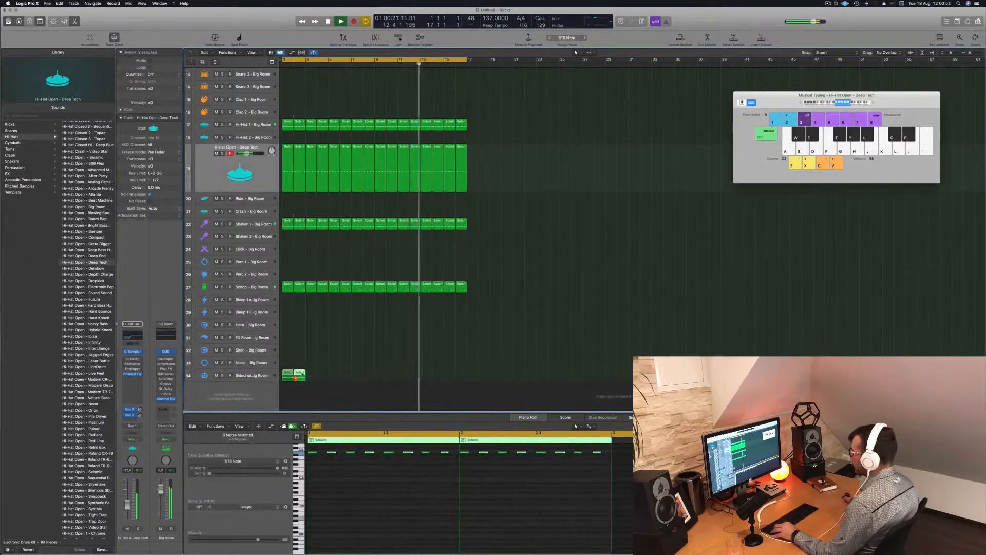
{"action": "key", "text": "super+r"}
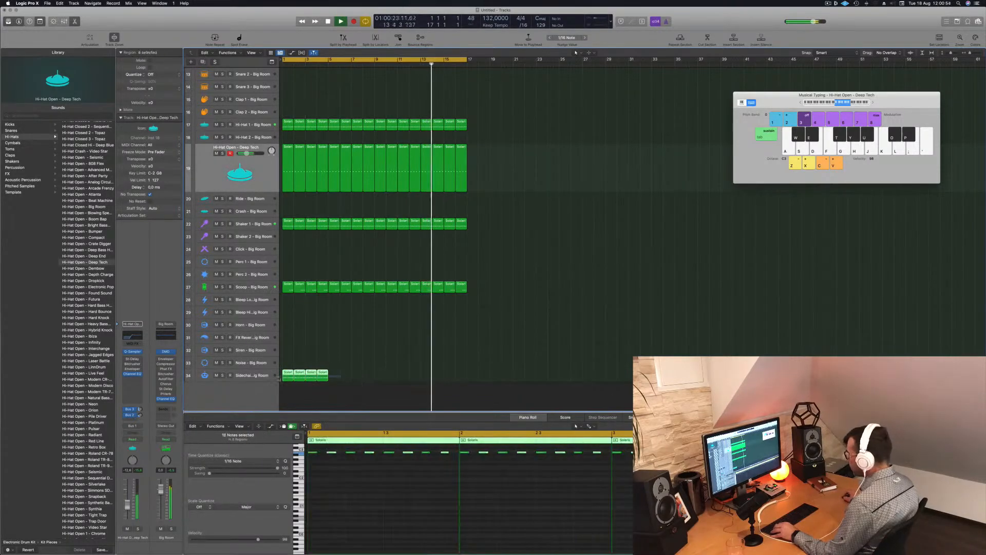
{"action": "key", "text": "super+r"}
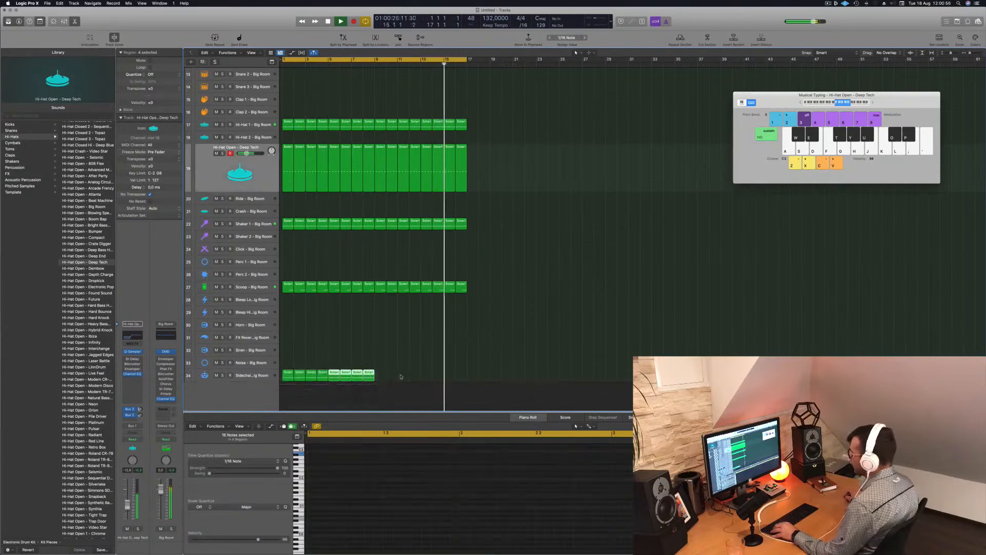
{"action": "left_click_drag", "start_coordinate": [285, 377], "coordinate": [378, 378]}
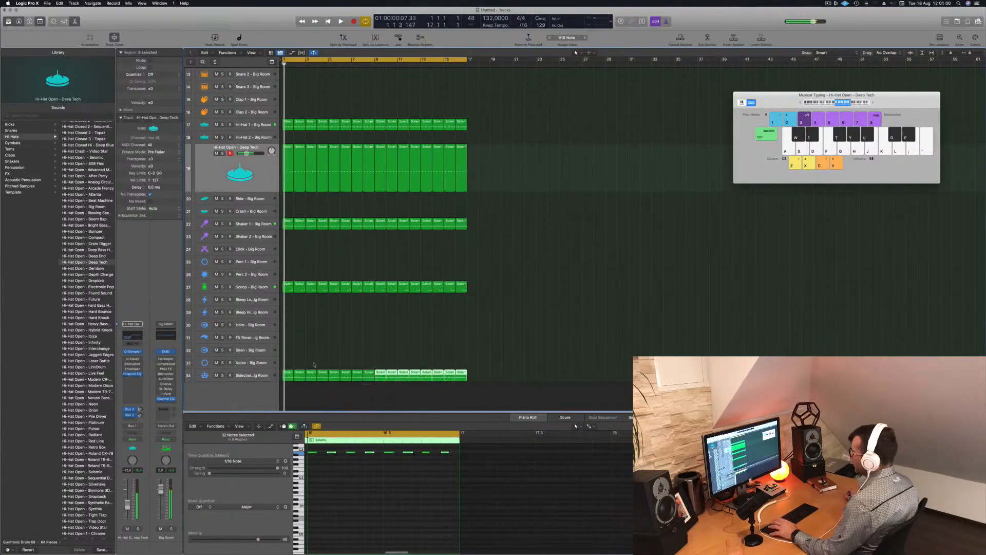
{"action": "left_click", "coordinate": [255, 377]}
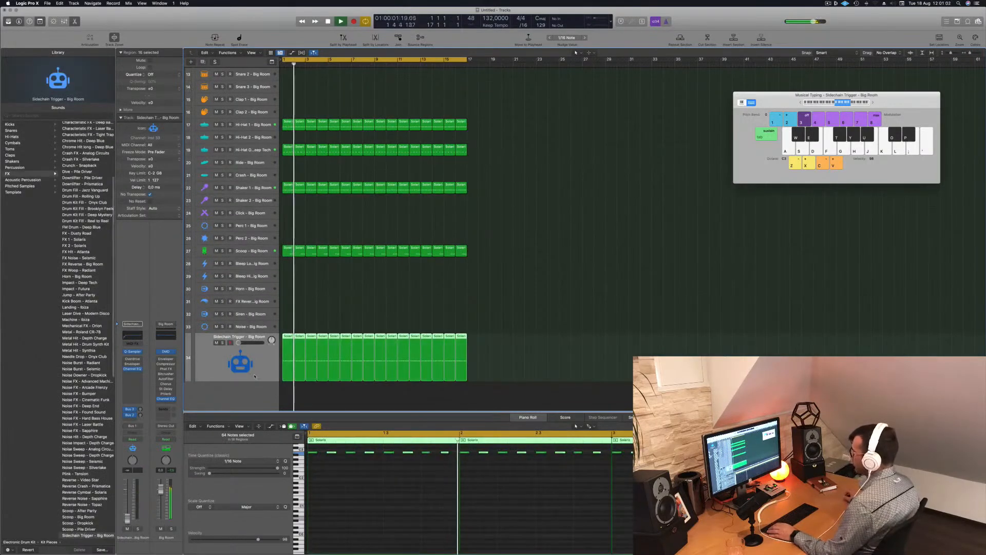
{"action": "left_click_drag", "start_coordinate": [238, 342], "coordinate": [248, 343]}
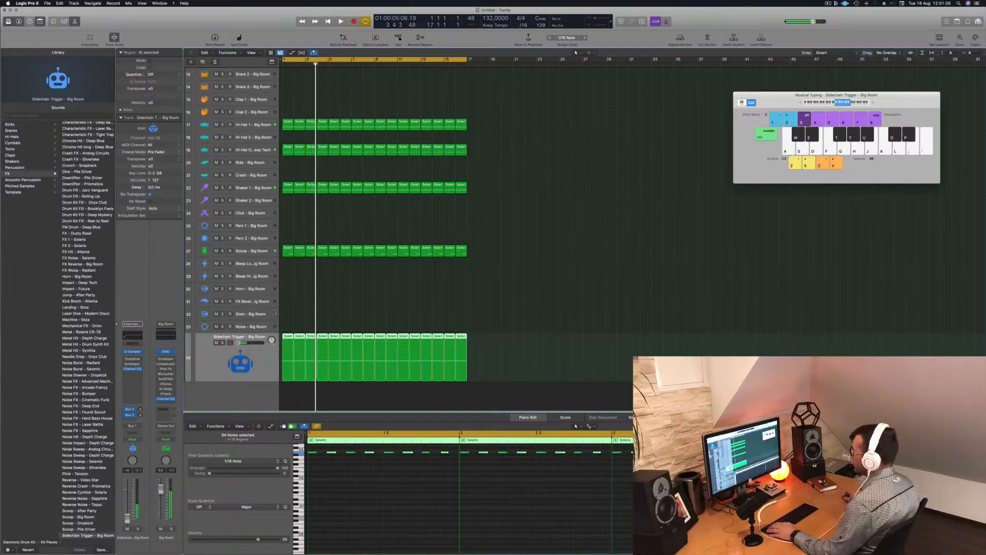
{"action": "scroll", "coordinate": [267, 315], "scroll_direction": "up", "scroll_amount": 3}
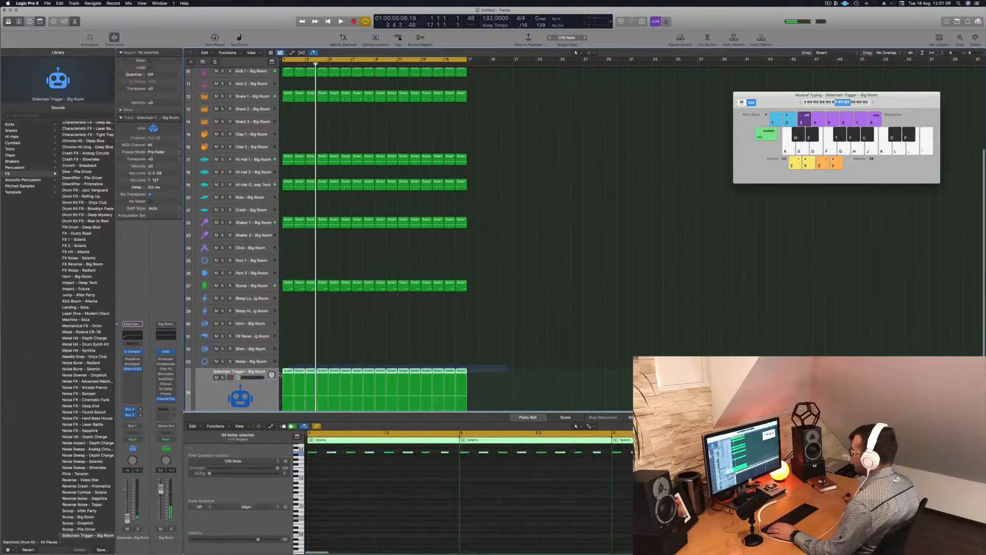
{"action": "key", "text": "Delete"}
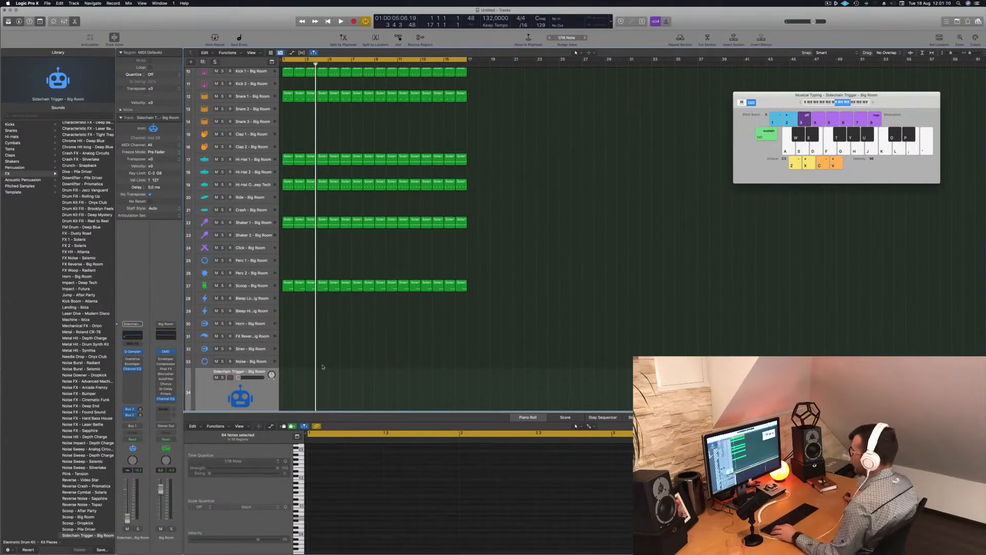
Step: Copy the 16 Kick 1 regions to the Sidechain Trigger track and test its volume at about -3.4 dB before lowering it fully
{"action": "scroll", "coordinate": [323, 367], "scroll_direction": "down", "scroll_amount": 2}
{"action": "left_click_drag", "start_coordinate": [518, 89], "coordinate": [251, 371]}
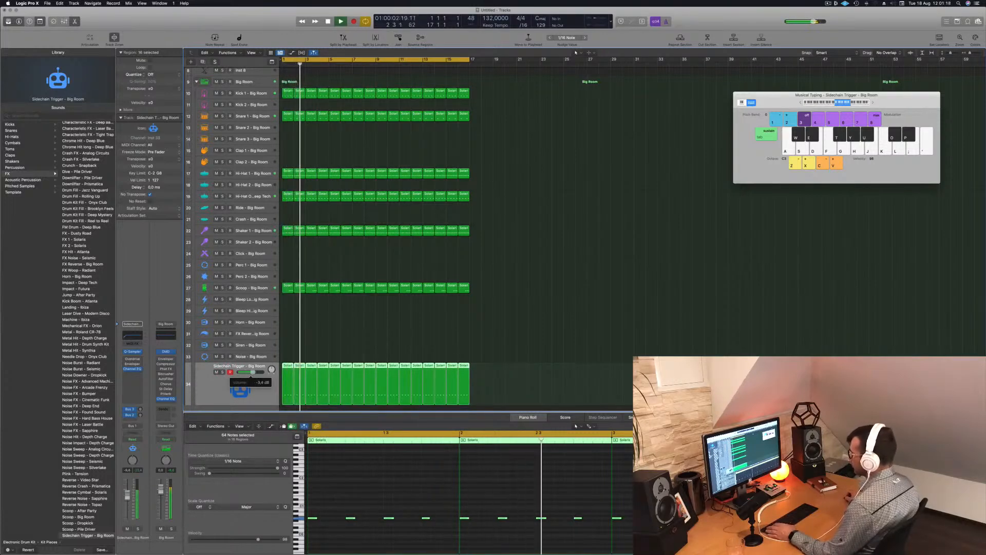
{"action": "scroll", "coordinate": [310, 276], "scroll_direction": "up", "scroll_amount": 6}
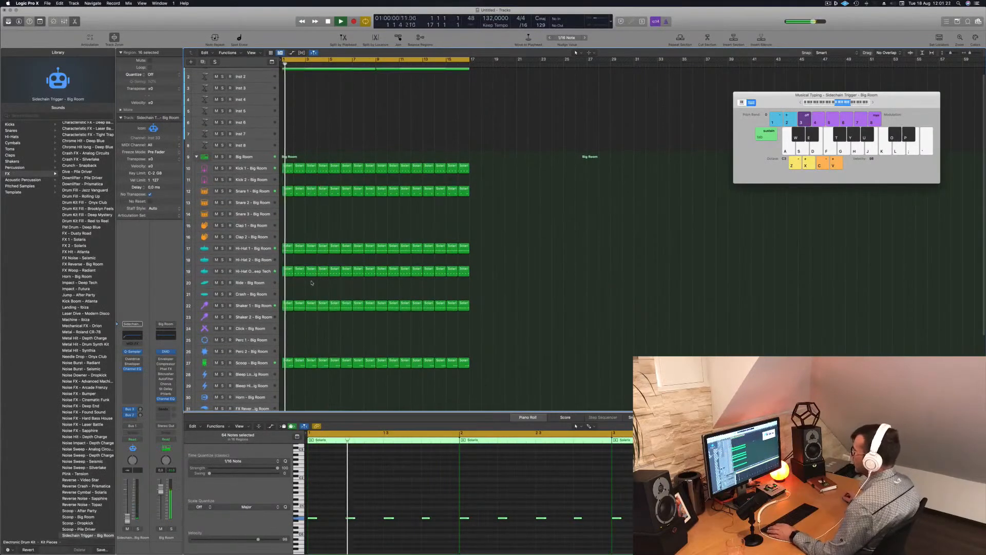
Step: Copy the first Scoop region to the Perc 1 track at bar 1 and shift its three notes into the bar's first half
{"action": "scroll", "coordinate": [319, 239], "scroll_direction": "up", "scroll_amount": 1}
{"action": "scroll", "coordinate": [330, 305], "scroll_direction": "down", "scroll_amount": 2}
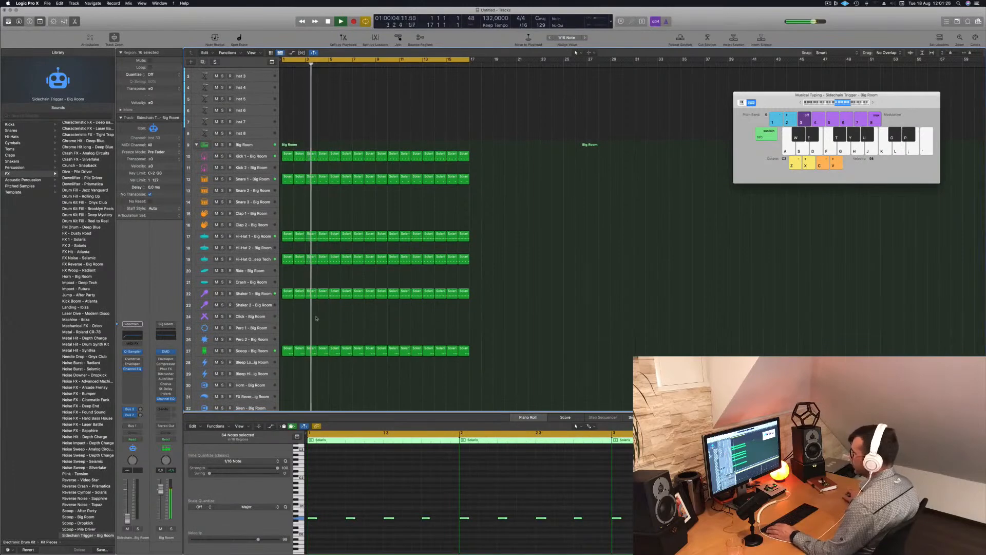
{"action": "scroll", "coordinate": [316, 319], "scroll_direction": "down", "scroll_amount": 2}
{"action": "left_click", "coordinate": [288, 332]}
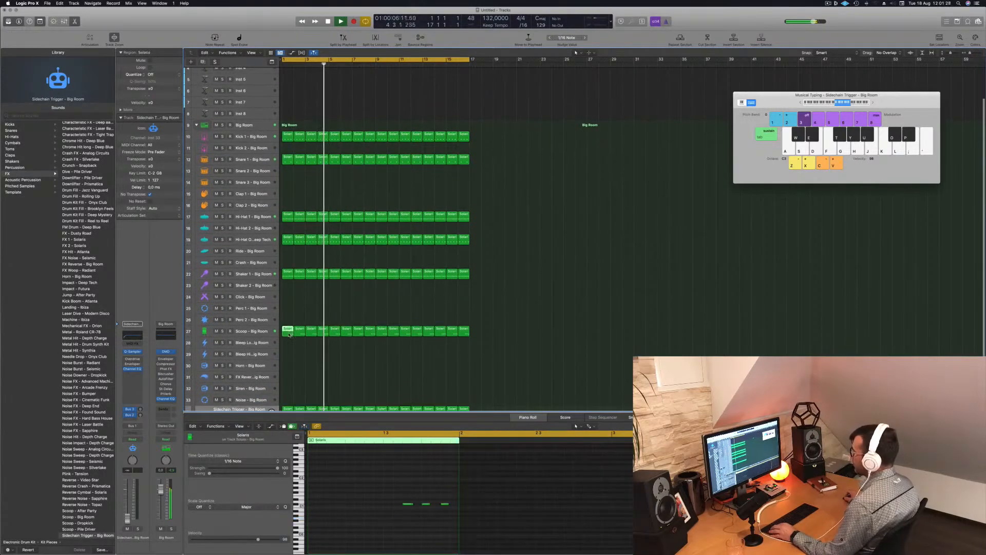
{"action": "left_click_drag", "start_coordinate": [289, 333], "coordinate": [290, 311]}
{"action": "key", "text": "space"}
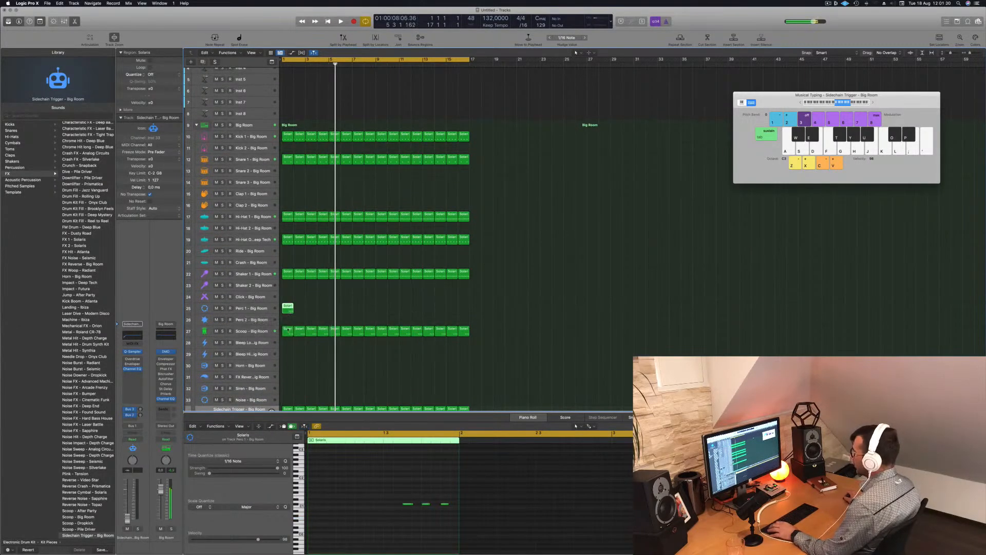
{"action": "left_click_drag", "start_coordinate": [398, 489], "coordinate": [485, 526]}
{"action": "key", "text": "space"}
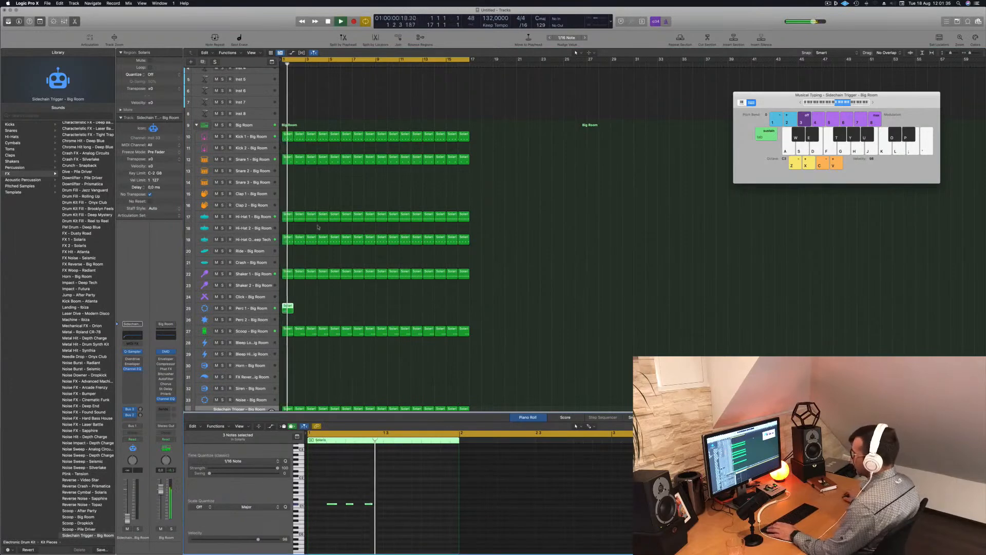
Step: Select the Perc 1 track and duplicate its one-bar region to fill bars 1 to 16
{"action": "left_click", "coordinate": [266, 303]}
{"action": "key", "text": "ctrl+z"}
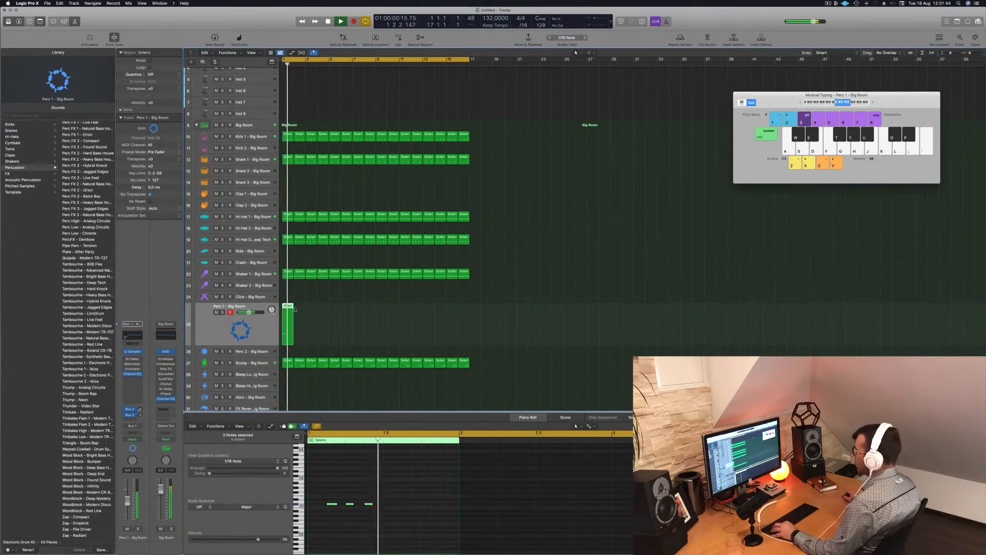
{"action": "key", "text": "super+r"}
{"action": "mouse_move", "coordinate": [285, 308]}
{"action": "left_mouse_down"}
{"action": "mouse_move", "coordinate": [324, 314]}
{"action": "mouse_move", "coordinate": [292, 306]}
{"action": "left_mouse_up"}
{"action": "key", "text": "super+r"}
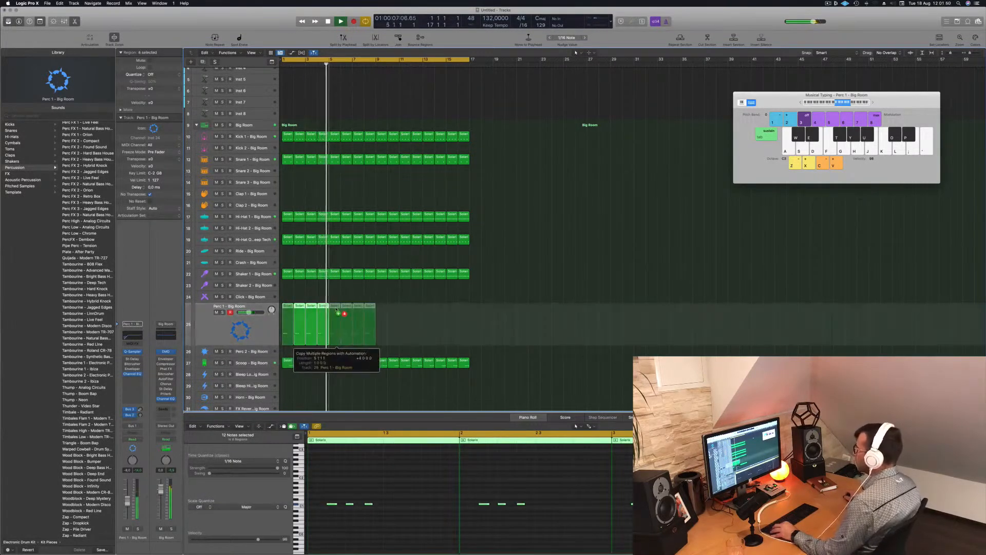
{"action": "left_click_drag", "start_coordinate": [290, 321], "coordinate": [381, 312]}
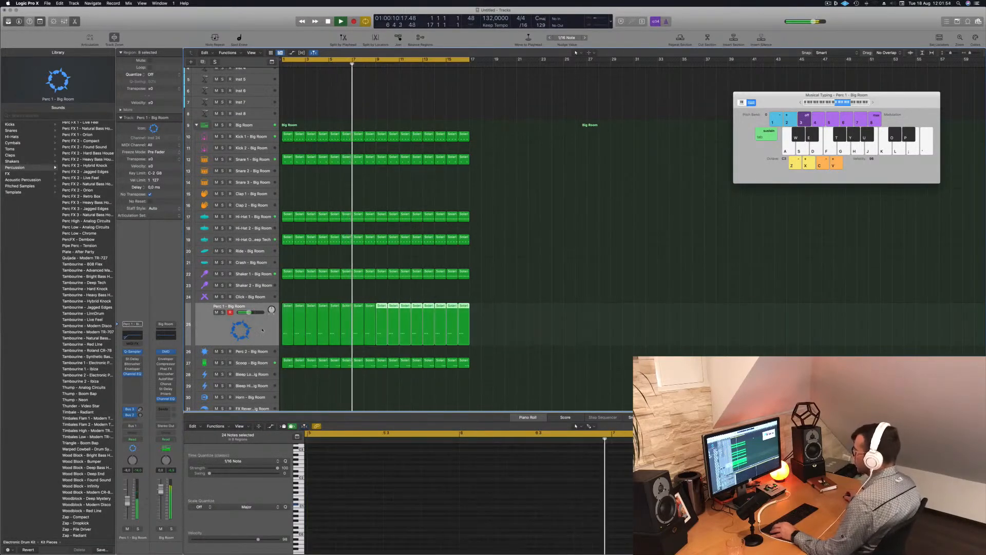
Step: Transpose all notes in the 16 Perc 1 regions upward by semitones after trying lower pitches
{"action": "left_click", "coordinate": [383, 470]}
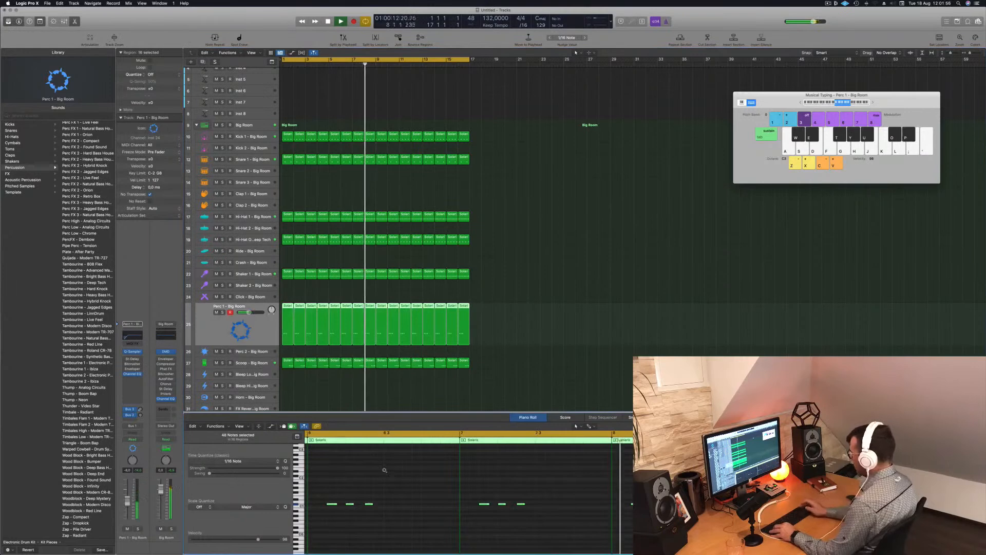
{"action": "key", "text": "alt+Down"}
{"action": "key", "text": "alt+Down"}
{"action": "key", "text": "alt+Down"}
{"action": "key", "text": "alt+Down"}
{"action": "key", "text": "alt+Up"}
{"action": "key", "text": "alt+Up"}
{"action": "key", "text": "alt+Up"}
{"action": "key", "text": "alt+Up"}
{"action": "key", "text": "alt+Up"}
{"action": "key", "text": "alt+Up"}
{"action": "key", "text": "alt+Up"}
{"action": "key", "text": "alt+Up"}
{"action": "key", "text": "alt+Up"}
{"action": "key", "text": "alt+Up"}
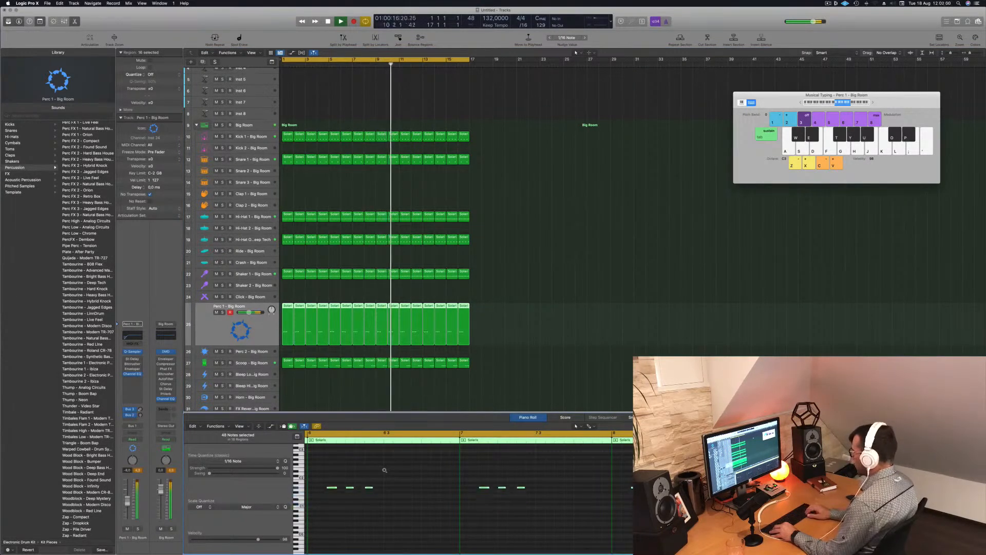
Step: Transpose the Perc 1 notes up and back down by semitones, and lower the track's volume
{"action": "key", "text": "alt+Up"}
{"action": "key", "text": "alt+Up"}
{"action": "key", "text": "alt+Up"}
{"action": "key", "text": "alt+Up"}
{"action": "key", "text": "alt+Up"}
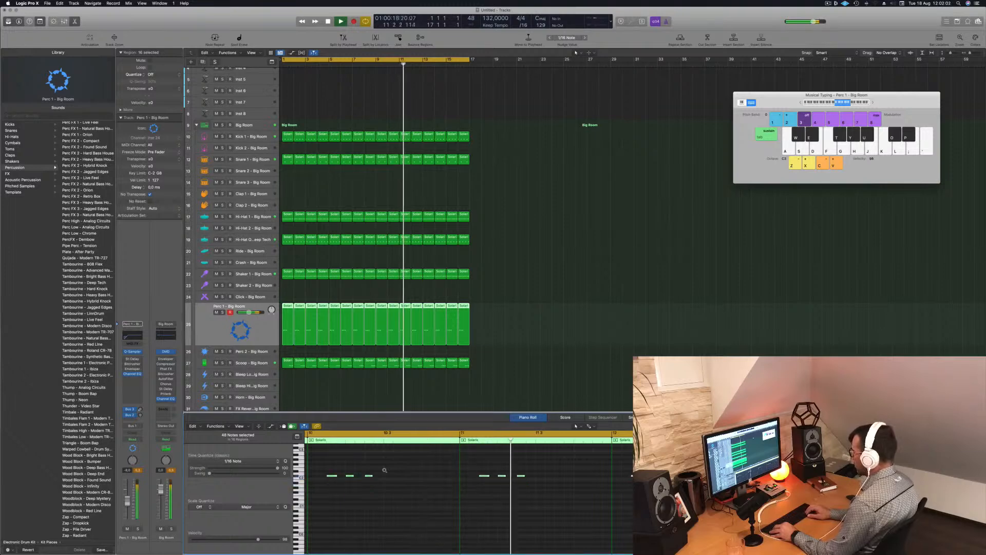
{"action": "key", "text": "alt+Down"}
{"action": "key", "text": "alt+Down"}
{"action": "key", "text": "alt+Down"}
{"action": "key", "text": "alt+Down"}
{"action": "key", "text": "alt+Down"}
{"action": "key", "text": "alt+Down"}
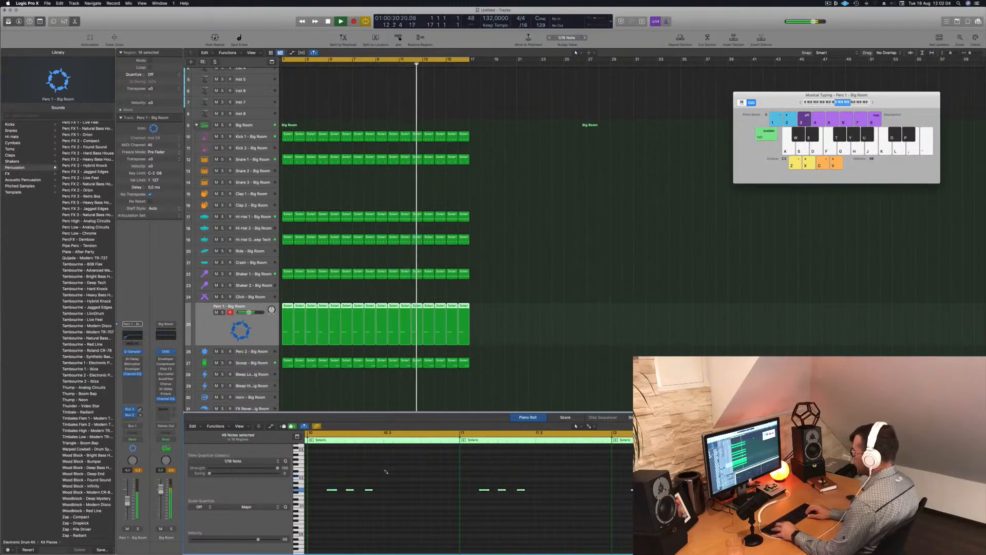
{"action": "key", "text": "Return"}
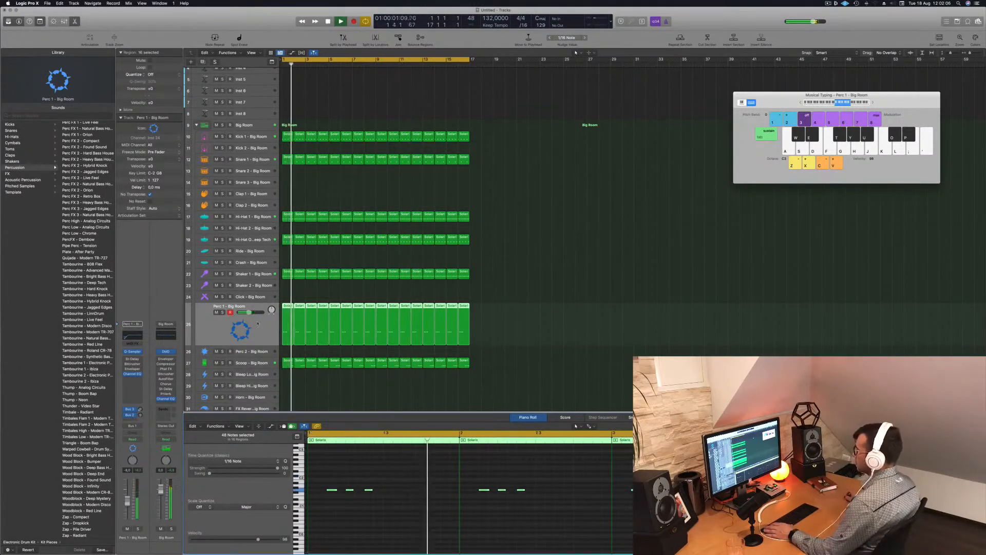
{"action": "key", "text": "Return"}
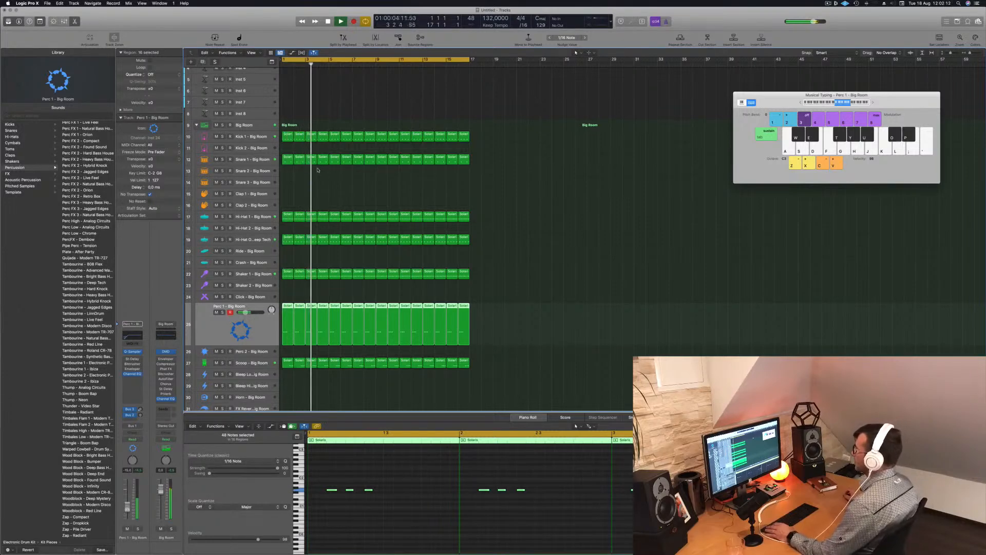
Step: Copy the first Snare 1 region to the Snare 3 track at bar 1, keeping only one note on beat 4
{"action": "scroll", "coordinate": [318, 192], "scroll_direction": "up", "scroll_amount": 1}
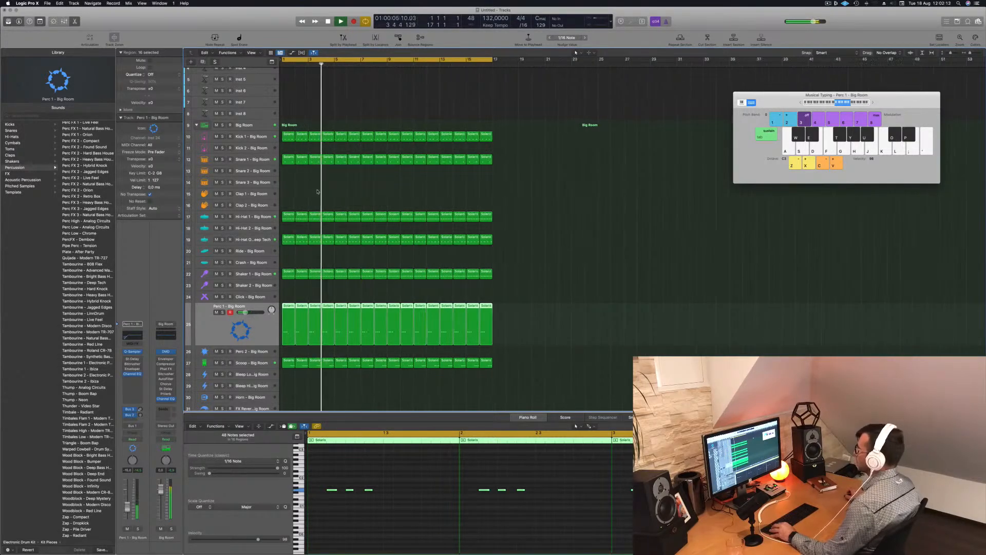
{"action": "left_click", "coordinate": [289, 159]}
{"action": "left_click", "coordinate": [268, 160]}
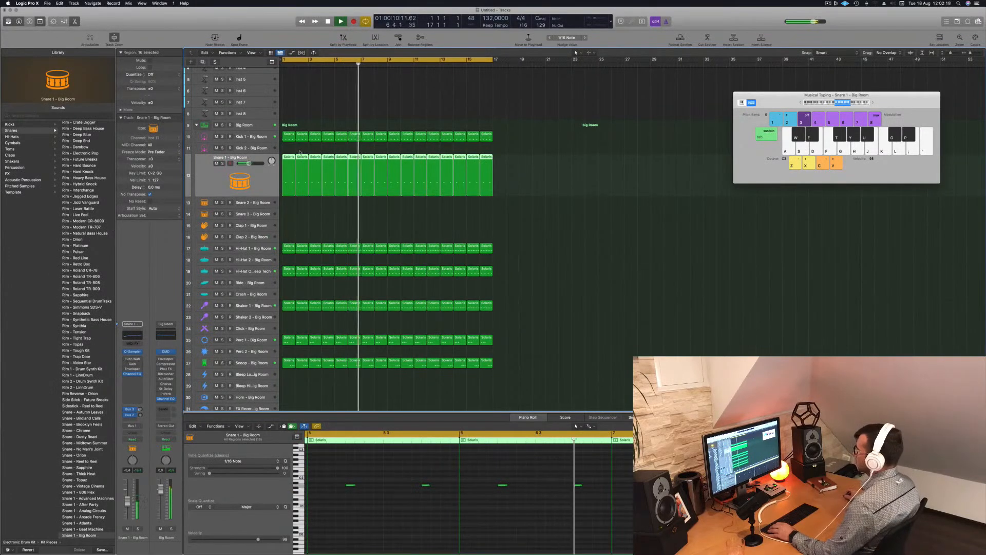
{"action": "key", "text": "space"}
{"action": "left_click_drag", "start_coordinate": [288, 163], "coordinate": [283, 220]}
{"action": "left_click_drag", "start_coordinate": [389, 477], "coordinate": [316, 497]}
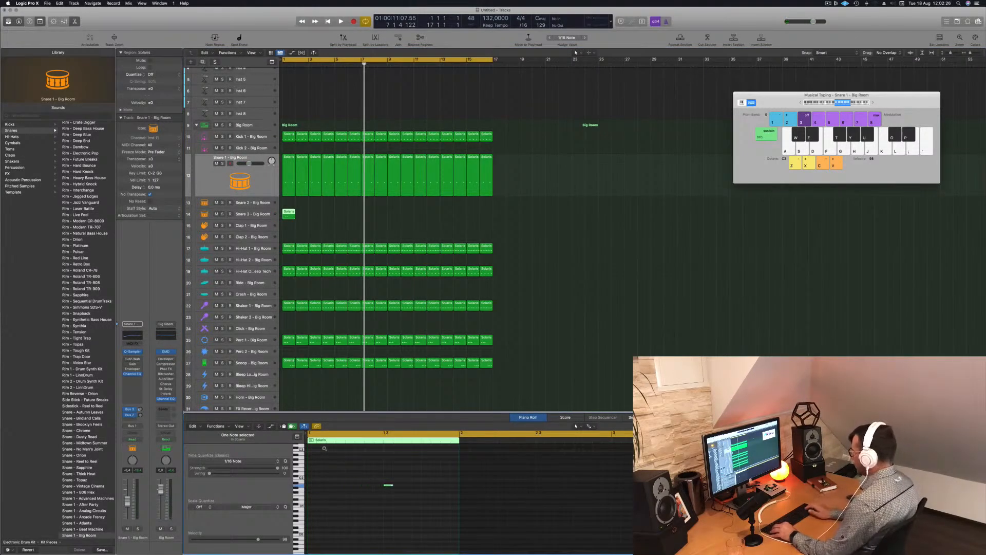
{"action": "key", "text": "space"}
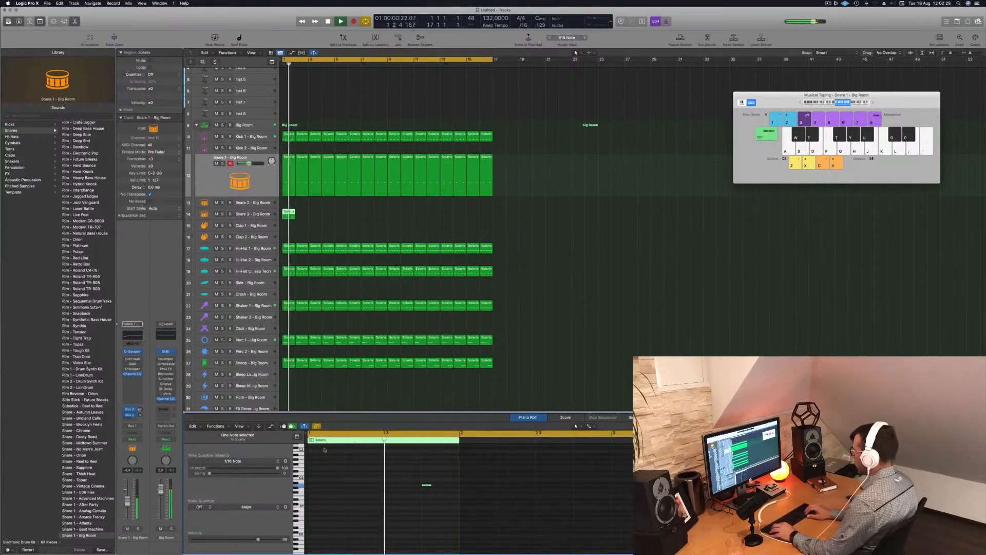
{"action": "key", "text": "space"}
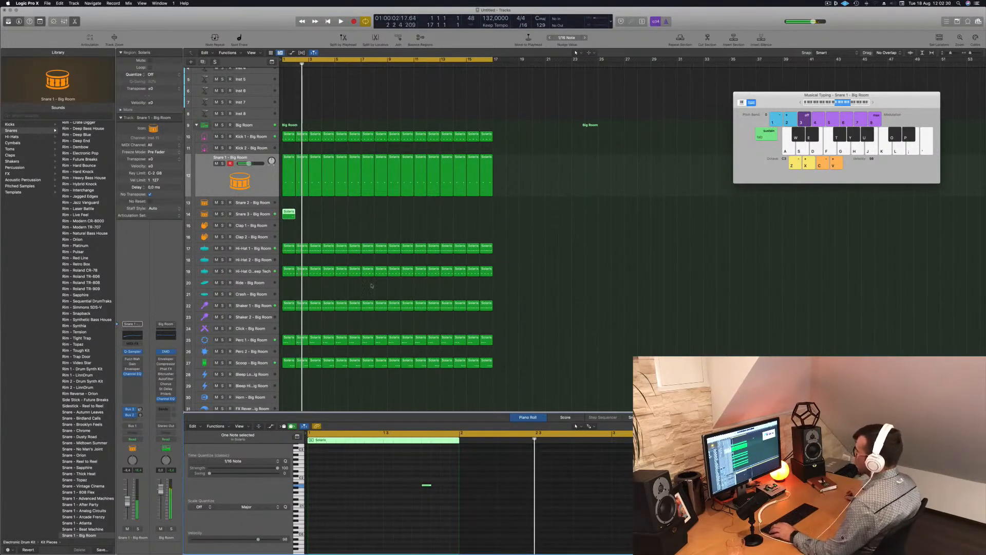
Step: Duplicate the one-bar Snare 3 region to fill bars 1 to 8
{"action": "left_click_drag", "start_coordinate": [288, 213], "coordinate": [342, 215]}
{"action": "left_click", "coordinate": [289, 215], "text": "shift"}
{"action": "key", "text": "space"}
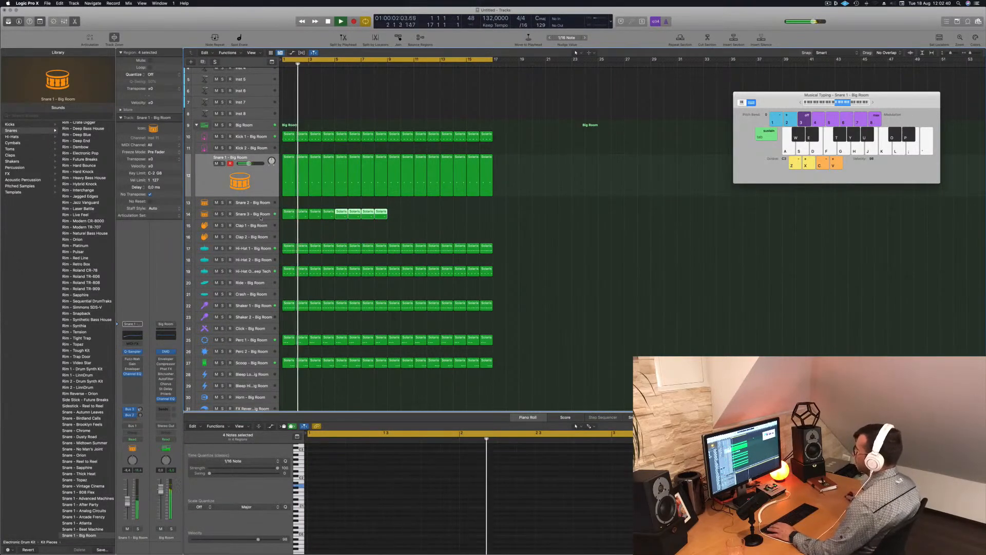
Step: Select the Snare 3 track, lower its volume and copy its eight regions to bars 9 to 16
{"action": "left_click", "coordinate": [251, 214]}
{"action": "key", "text": "space"}
{"action": "key", "text": "space"}
{"action": "left_click_drag", "start_coordinate": [127, 496], "coordinate": [128, 507]}
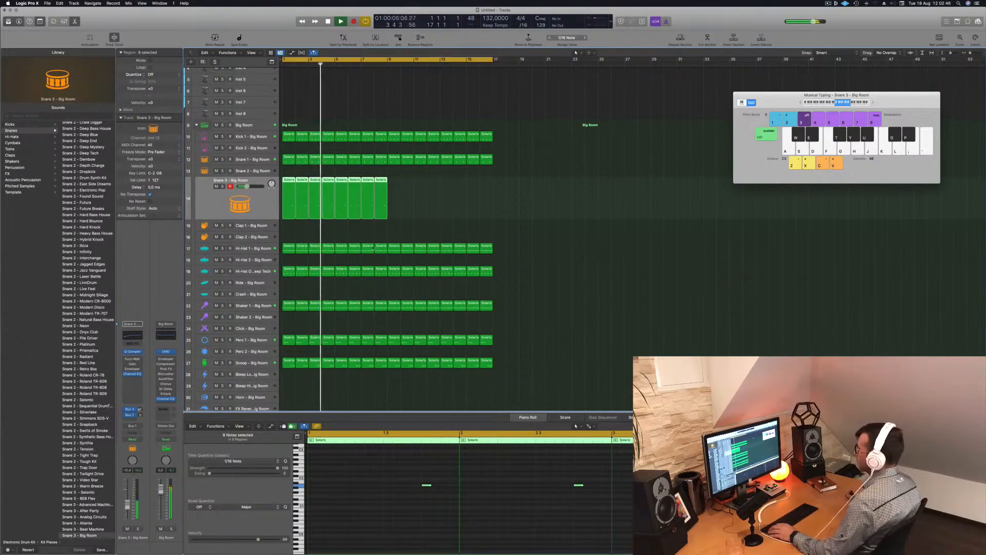
{"action": "left_click_drag", "start_coordinate": [303, 194], "coordinate": [396, 189]}
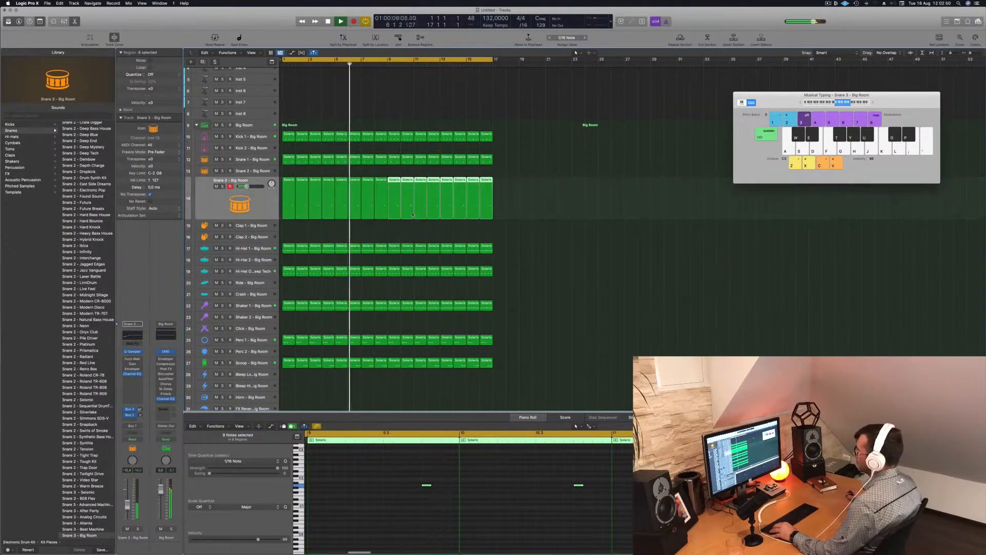
Step: Copy the first Snare 1 region to the Clap 1 track at bar 1 and reduce it to one note on beat 3
{"action": "scroll", "coordinate": [382, 219], "scroll_direction": "up", "scroll_amount": 3}
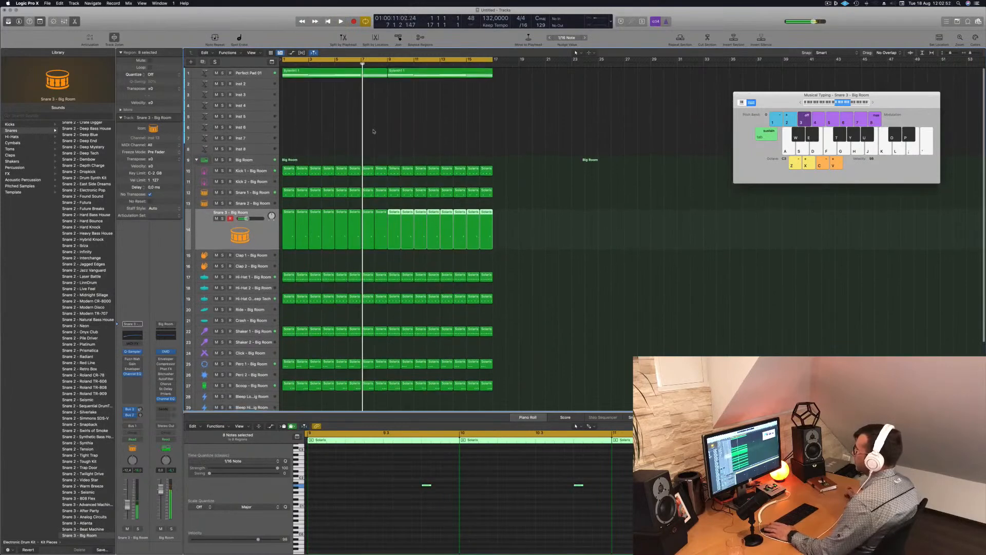
{"action": "key", "text": "Return"}
{"action": "scroll", "coordinate": [350, 201], "scroll_direction": "down", "scroll_amount": 1}
{"action": "key", "text": "space"}
{"action": "left_click_drag", "start_coordinate": [288, 178], "coordinate": [286, 245]}
{"action": "left_click_drag", "start_coordinate": [324, 465], "coordinate": [451, 501]}
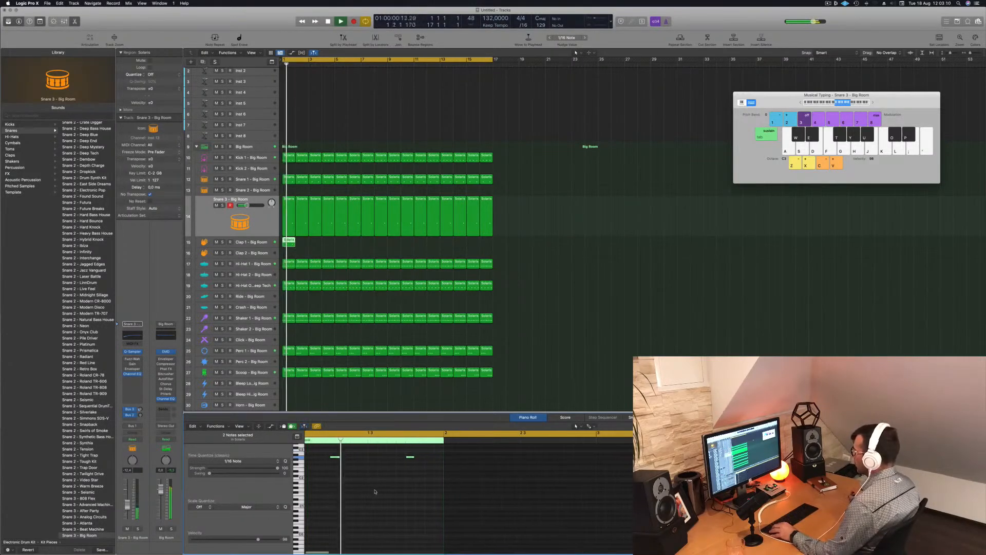
{"action": "left_click_drag", "start_coordinate": [339, 458], "coordinate": [329, 458]}
{"action": "key", "text": "space"}
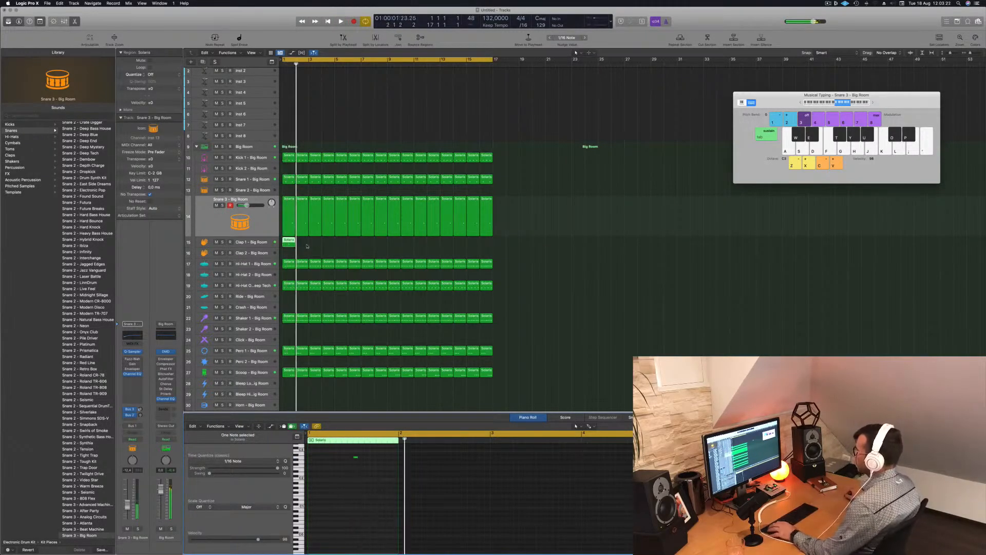
Step: Duplicate the Clap 1 region to fill bars 1 to 16 and lower the Clap 1 track's volume
{"action": "left_click_drag", "start_coordinate": [289, 242], "coordinate": [316, 244]}
{"action": "left_click_drag", "start_coordinate": [339, 247], "coordinate": [396, 242]}
{"action": "scroll", "coordinate": [352, 253], "scroll_direction": "down", "scroll_amount": 1}
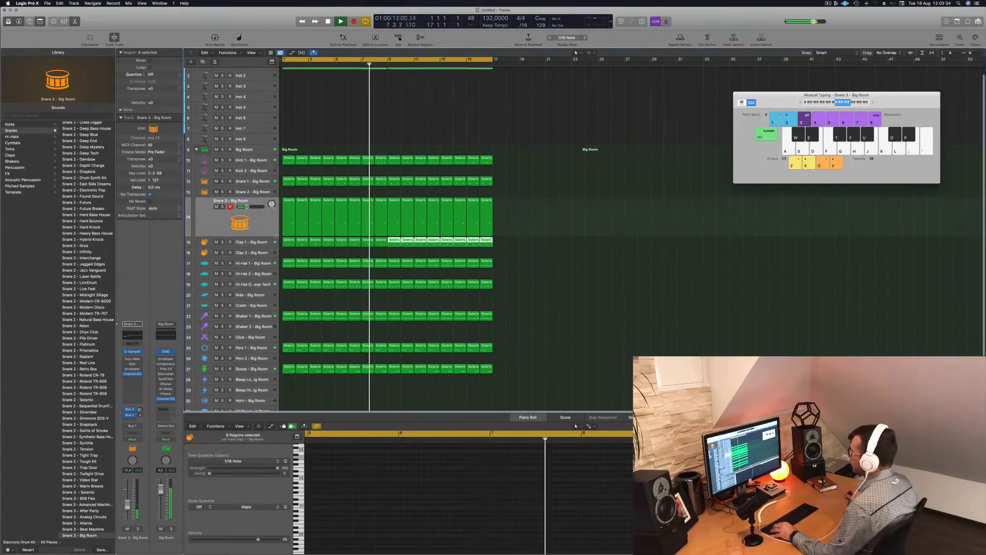
{"action": "left_click", "coordinate": [238, 243]}
{"action": "key", "text": "space"}
{"action": "key", "text": "space"}
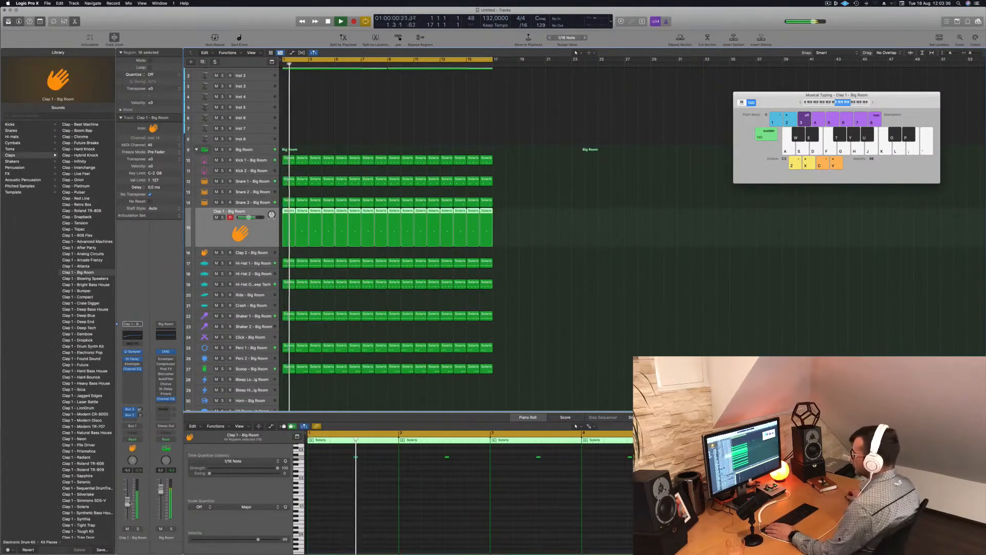
{"action": "scroll", "coordinate": [386, 236], "scroll_direction": "up", "scroll_amount": 1}
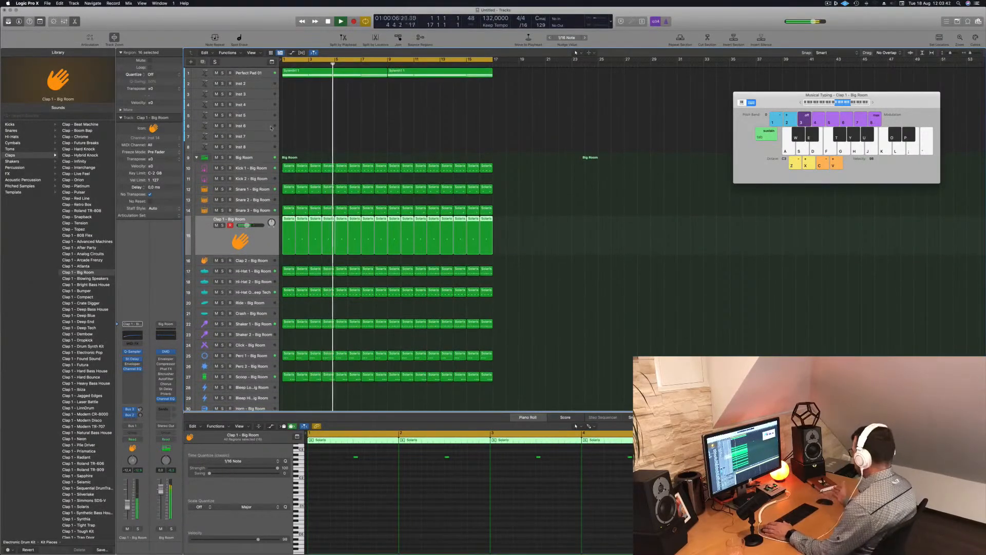
Step: Copy the first eight-bar Perfect Pad 01 region to the Inst 2 track at bar 1
{"action": "key", "text": "space"}
{"action": "left_click", "coordinate": [318, 74]}
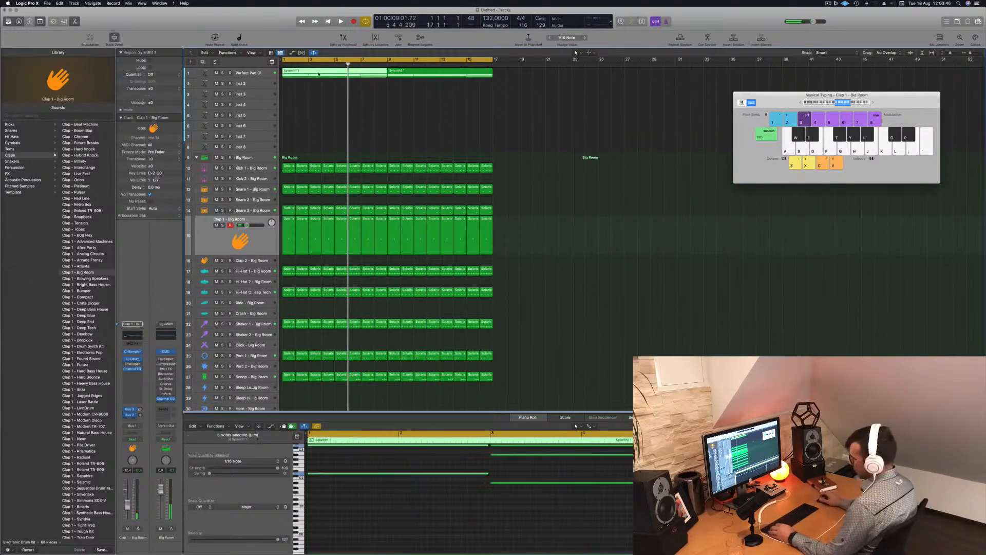
{"action": "left_click_drag", "start_coordinate": [319, 73], "coordinate": [317, 84]}
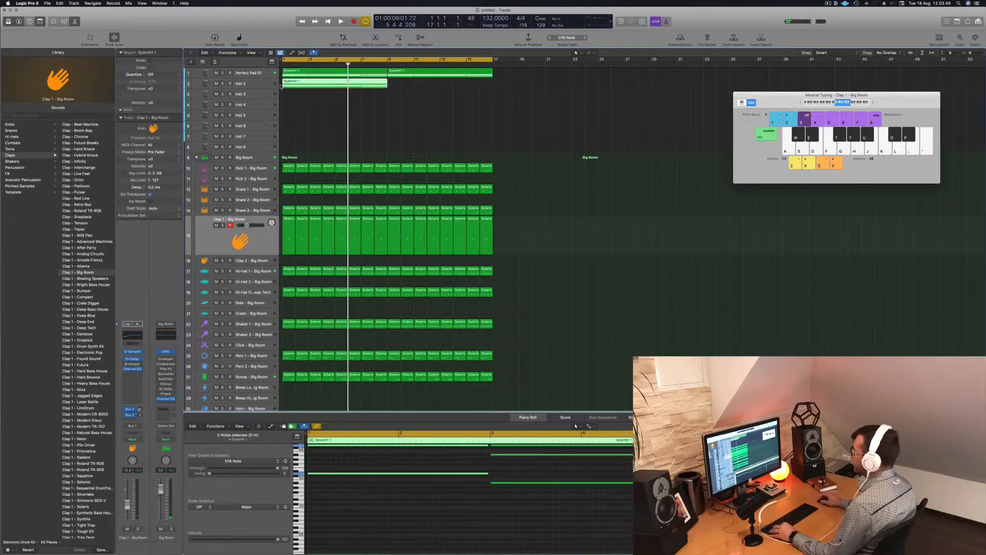
{"action": "scroll", "coordinate": [478, 450], "scroll_direction": "down", "scroll_amount": 4}
{"action": "scroll", "coordinate": [404, 506], "scroll_direction": "up", "scroll_amount": 6}
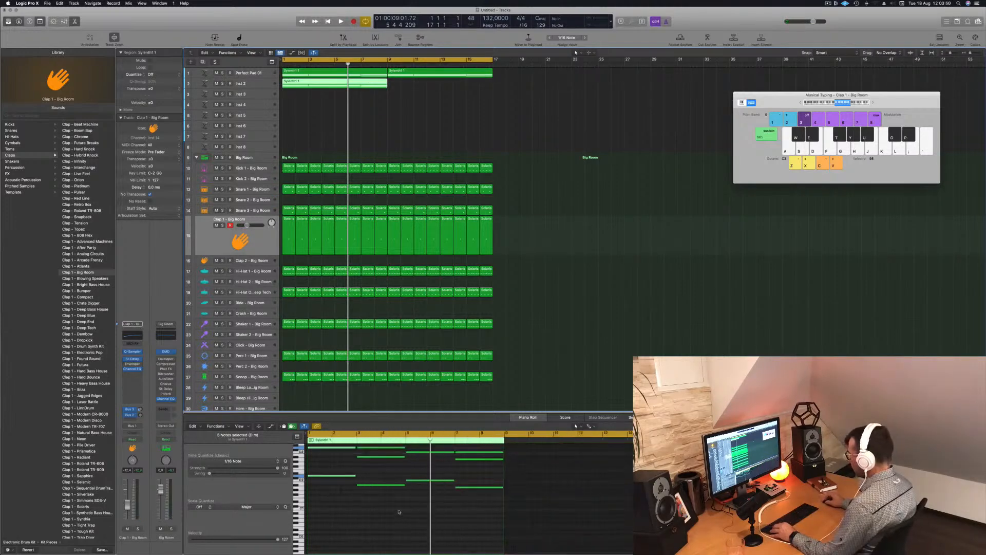
Step: Delete the upper chord notes in the Inst 2 region, keeping only the lowest note of each of the four chords
{"action": "left_click_drag", "start_coordinate": [332, 466], "coordinate": [472, 515]}
{"action": "key", "text": "Delete"}
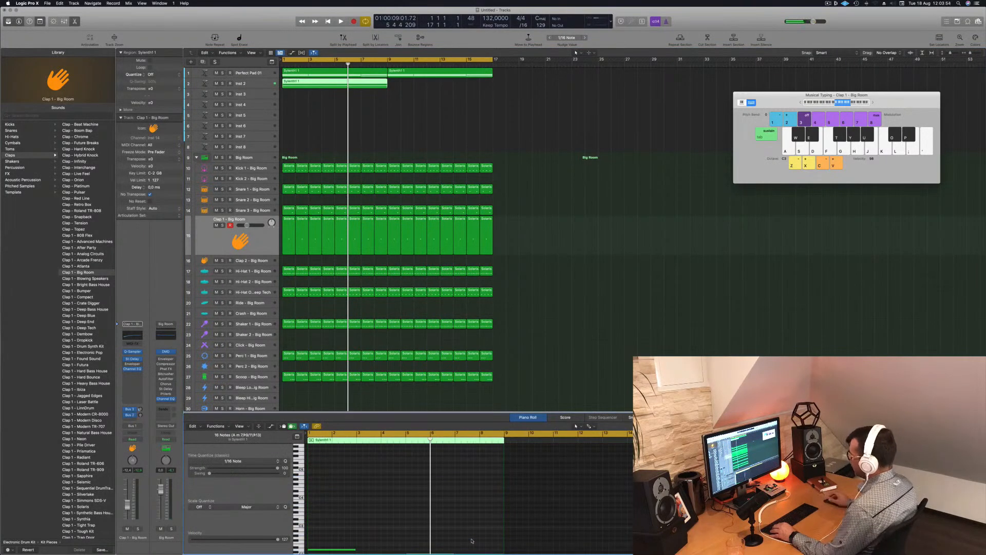
{"action": "scroll", "coordinate": [359, 506], "scroll_direction": "down", "scroll_amount": 5}
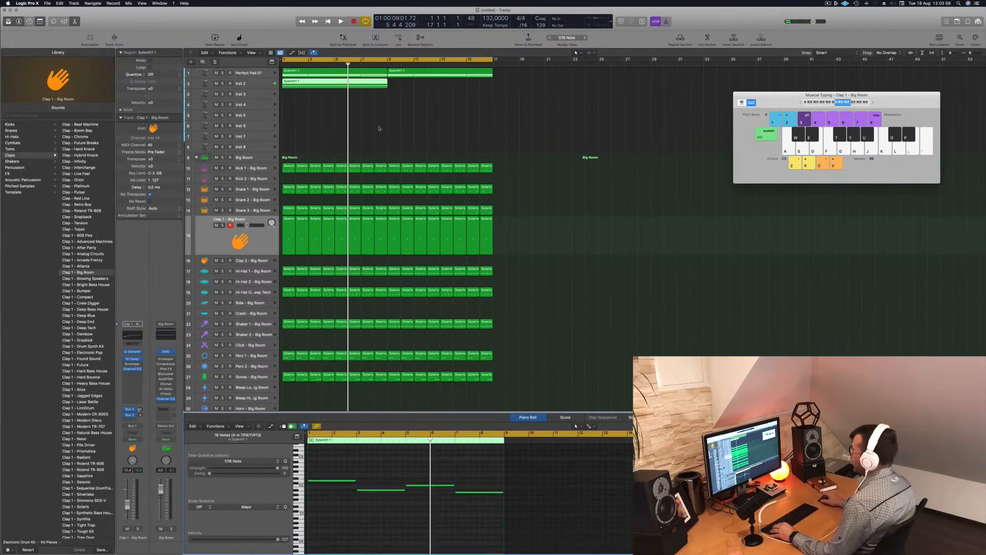
{"action": "scroll", "coordinate": [386, 488], "scroll_direction": "left", "scroll_amount": 3}
Step: Shorten the four remaining bass notes to brief stabs and play them on the selected Inst 2 track
{"action": "left_click_drag", "start_coordinate": [348, 463], "coordinate": [527, 496]}
{"action": "key", "text": "space"}
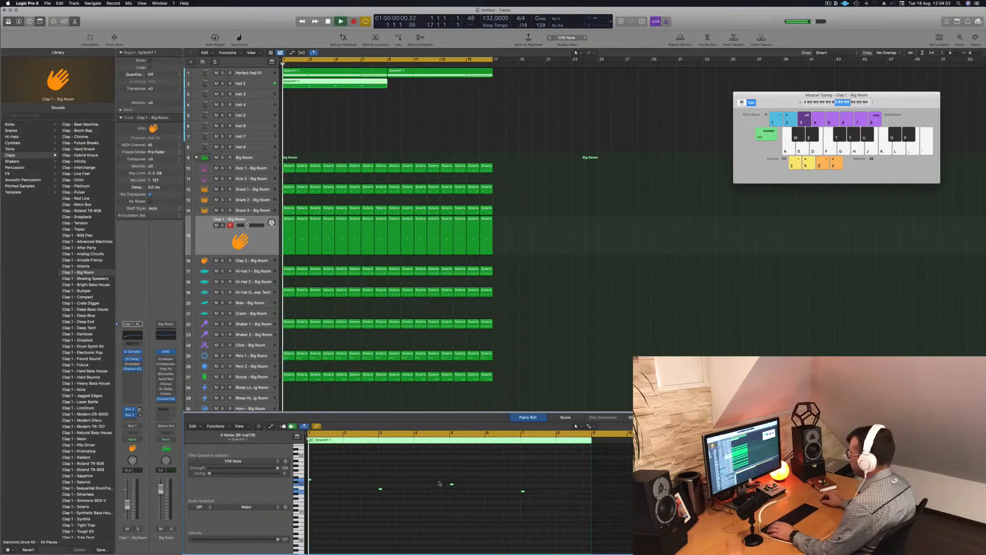
{"action": "left_click", "coordinate": [246, 83]}
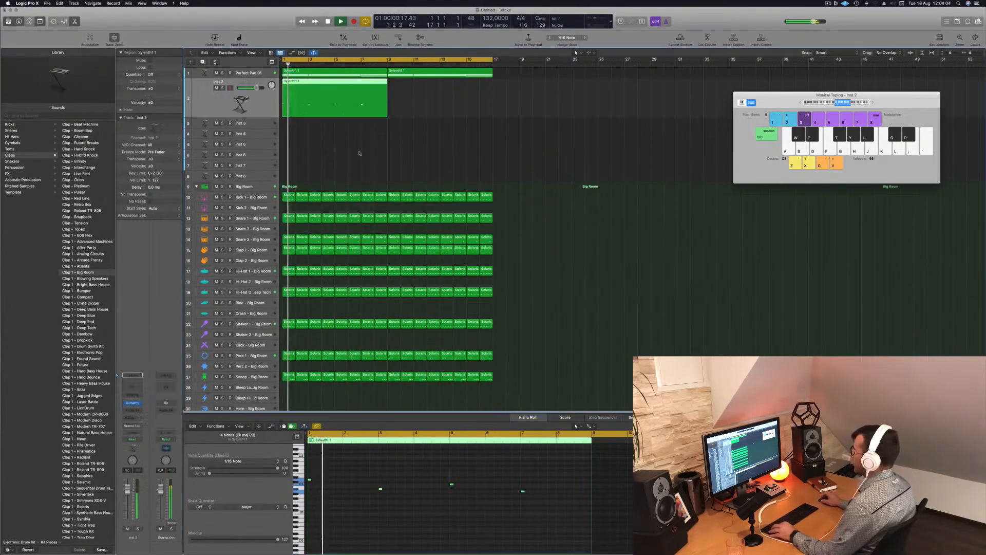
{"action": "key", "text": "super+Right"}
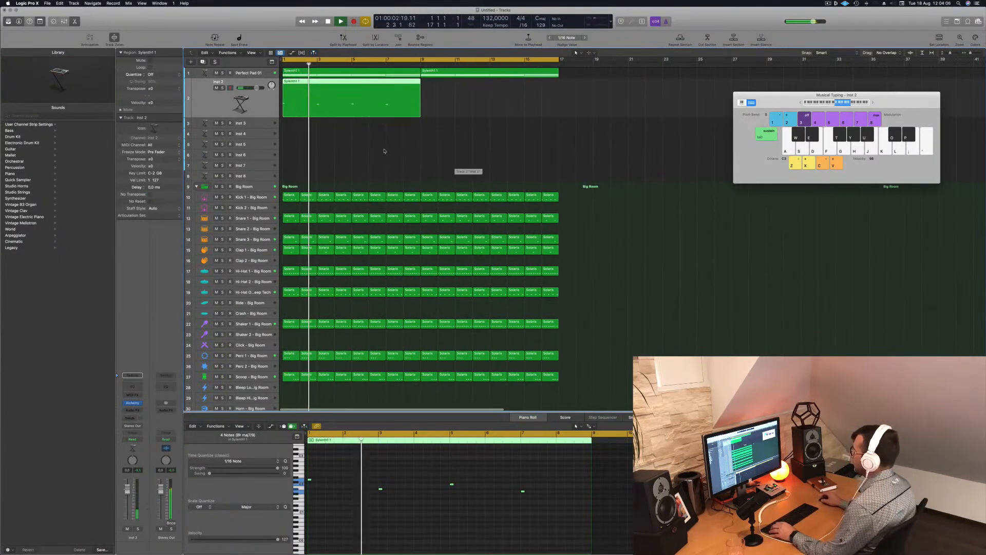
{"action": "key", "text": "space"}
Step: Trim the four Inst 2 notes slightly and copy them three sixteenths later to form two-note pairs
{"action": "scroll", "coordinate": [367, 521], "scroll_direction": "right", "scroll_amount": 3}
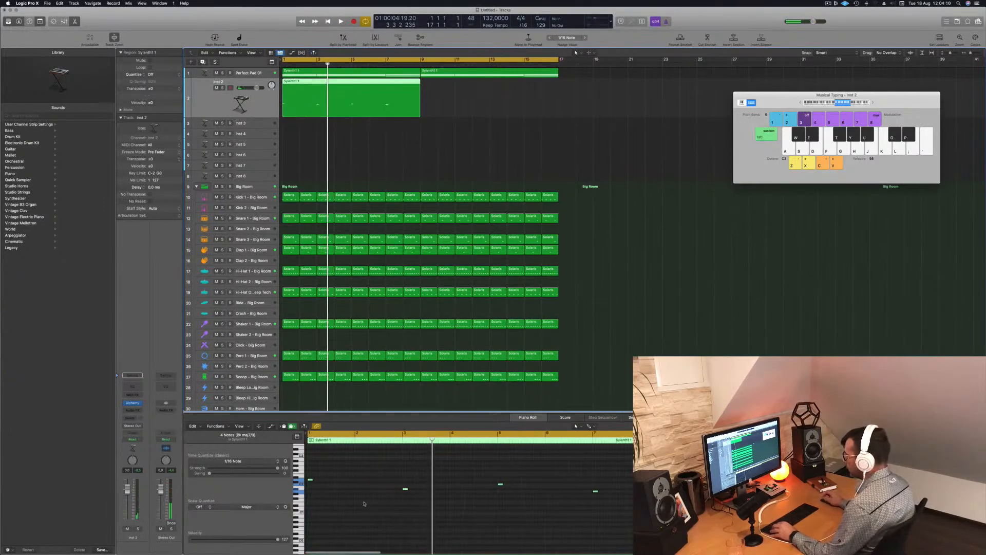
{"action": "scroll", "coordinate": [334, 491], "scroll_direction": "up", "scroll_amount": 2}
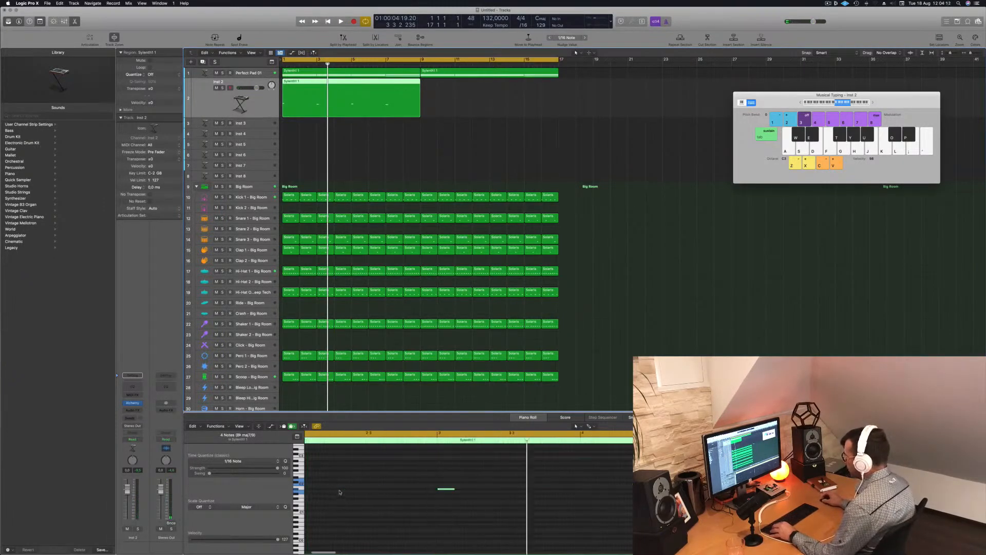
{"action": "key", "text": "Return"}
{"action": "key", "text": "space"}
{"action": "left_click_drag", "start_coordinate": [323, 479], "coordinate": [319, 481]}
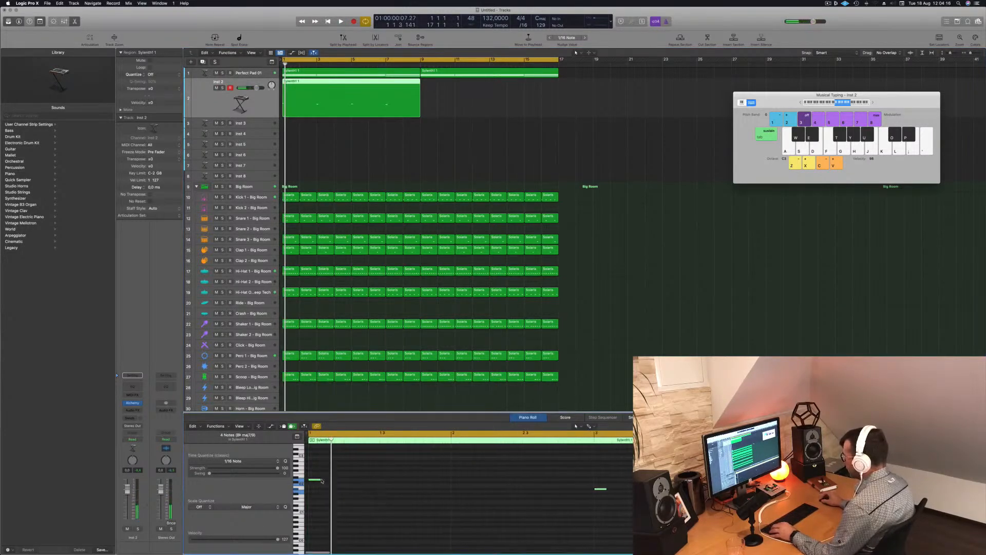
{"action": "left_click_drag", "start_coordinate": [317, 482], "coordinate": [335, 485]}
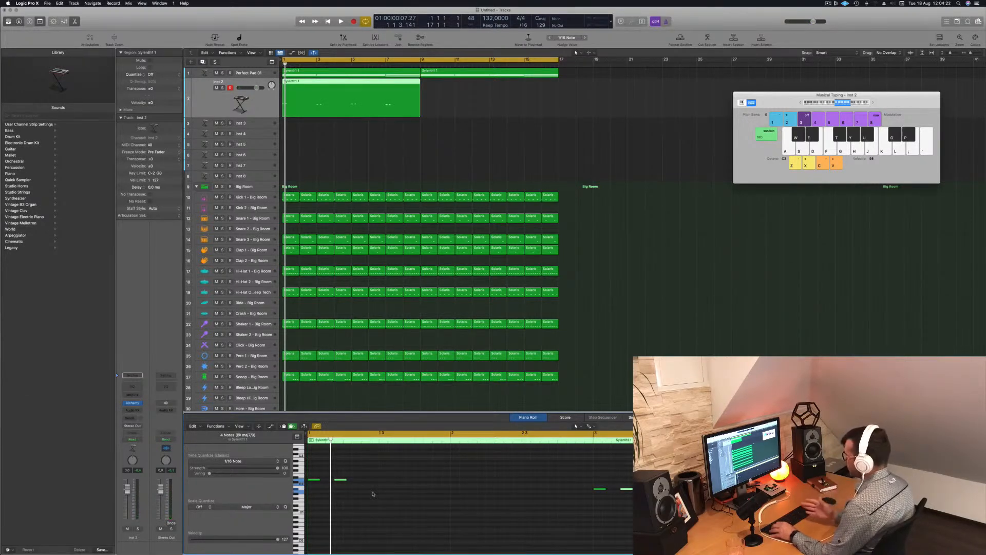
{"action": "key", "text": "space"}
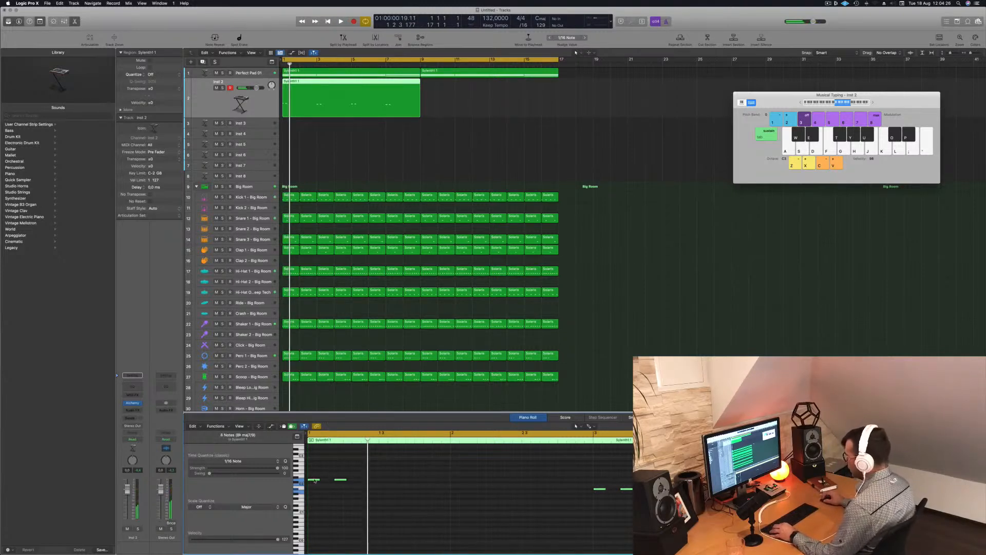
Step: Copy the two-note pair of each chord on Inst 2, shift the copies one sixteenth later, and play the pattern
{"action": "left_click_drag", "start_coordinate": [314, 482], "coordinate": [325, 485]}
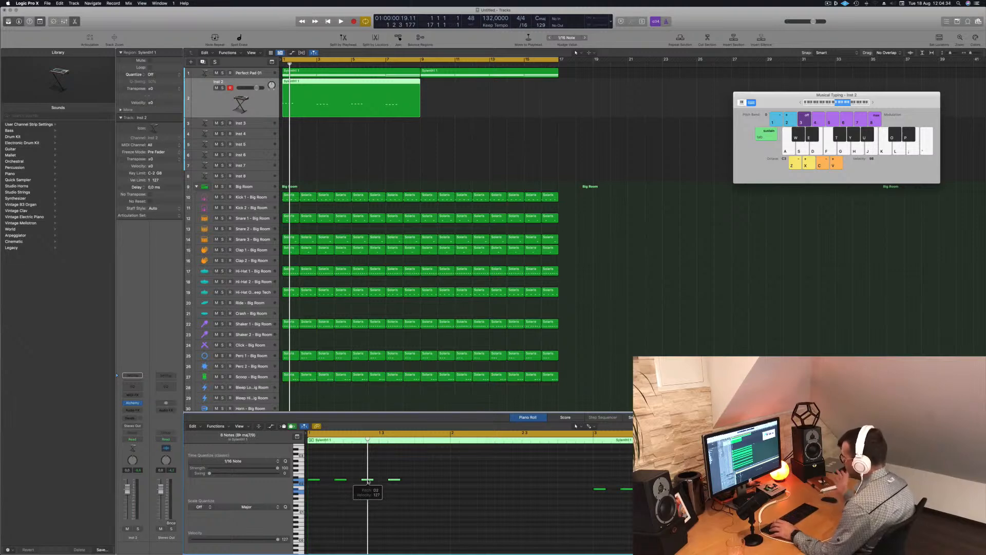
{"action": "key", "text": "space"}
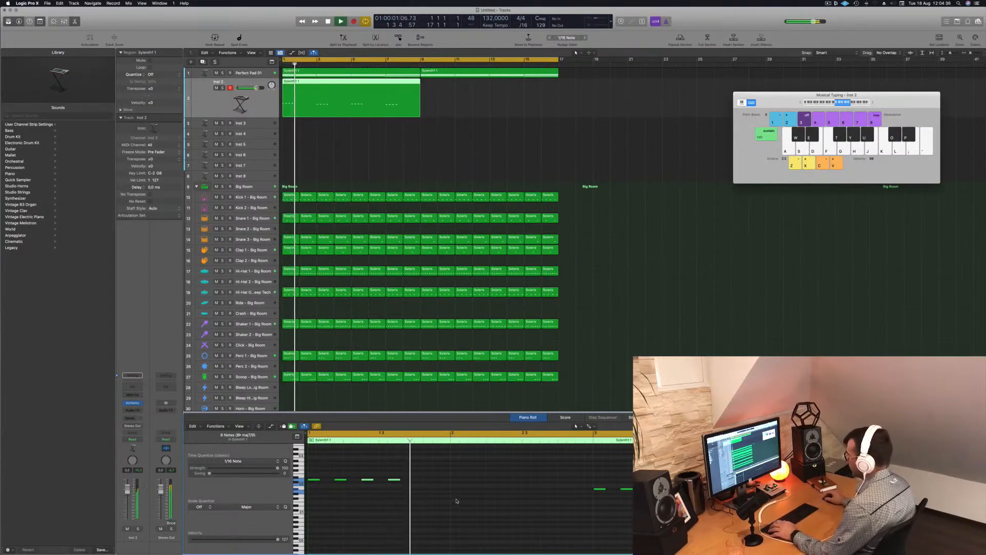
{"action": "left_click_drag", "start_coordinate": [367, 482], "coordinate": [375, 482]}
{"action": "key", "text": "space"}
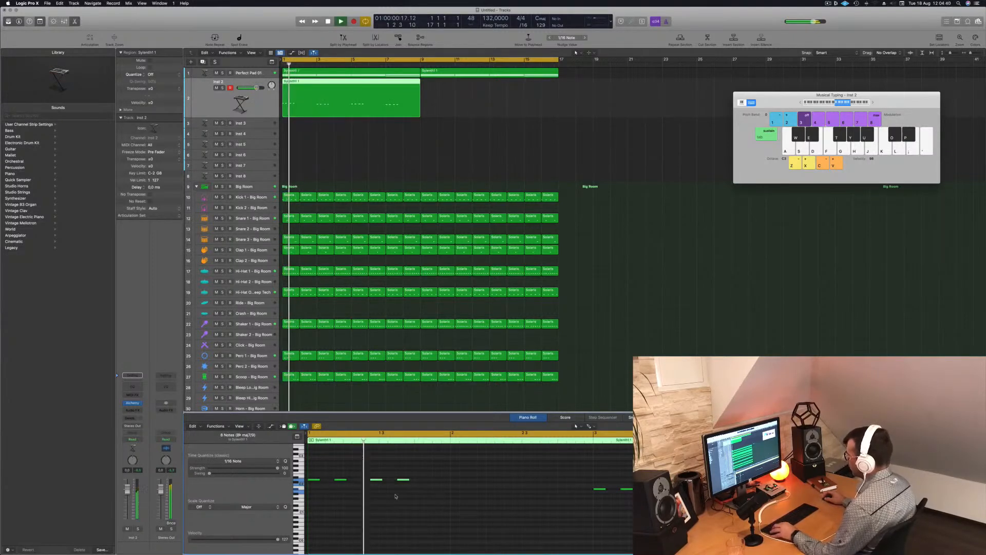
{"action": "key", "text": "space"}
Step: Copy the second pair of each chord near the end of the bar, nudge the copies one sixteenth earlier, and play the pattern
{"action": "left_click_drag", "start_coordinate": [376, 481], "coordinate": [395, 484]}
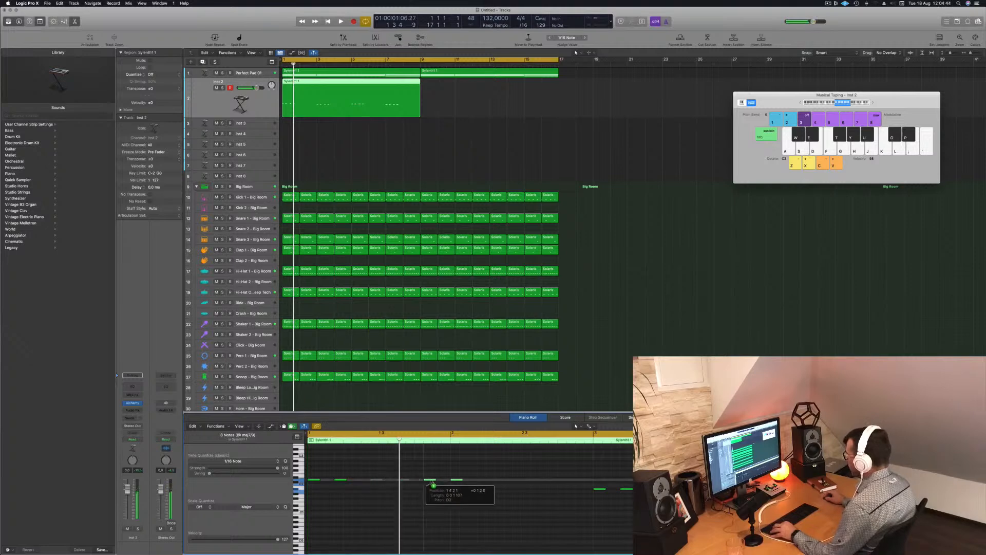
{"action": "left_click_drag", "start_coordinate": [417, 497], "coordinate": [416, 496]}
{"action": "key", "text": "space"}
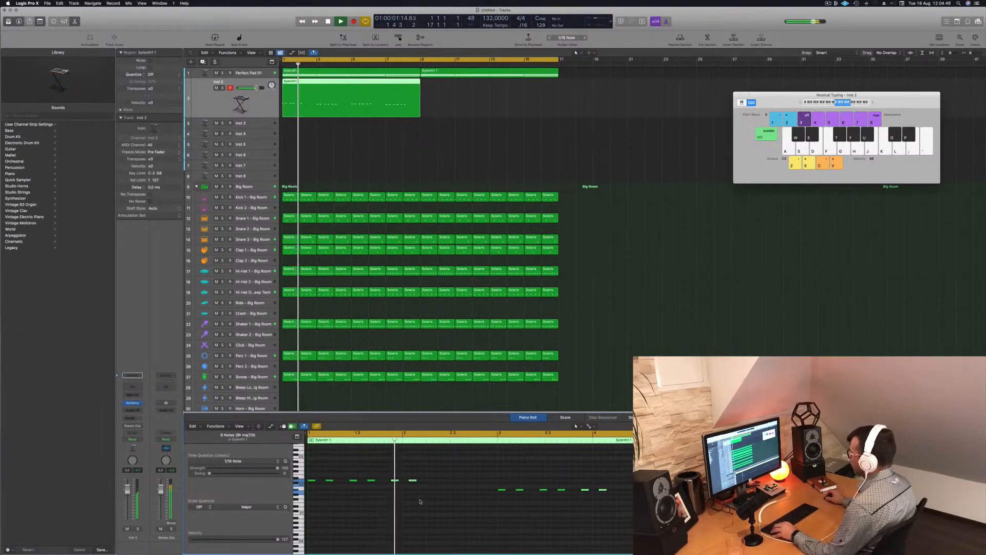
{"action": "key", "text": "alt+Left"}
{"action": "key", "text": "Return"}
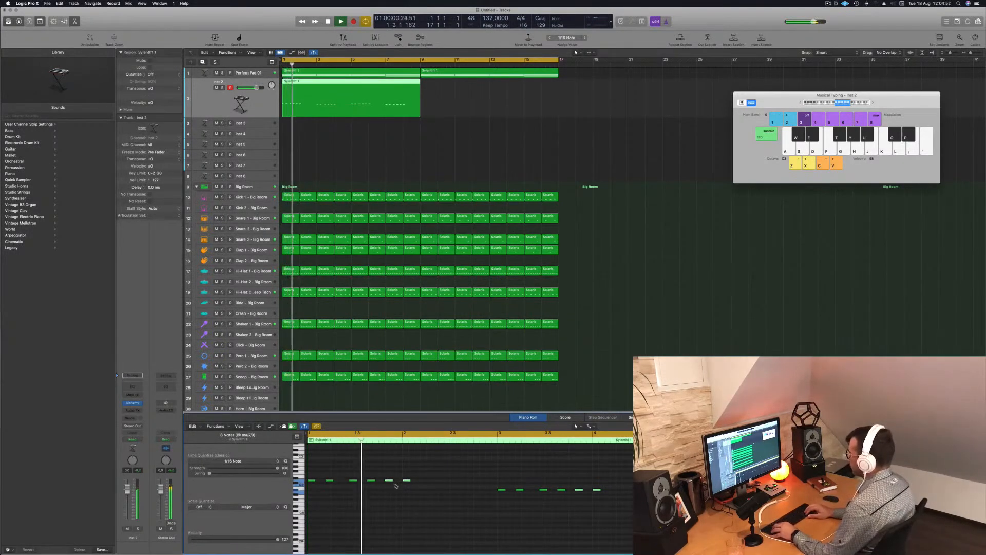
{"action": "key", "text": "space"}
{"action": "key", "text": "space"}
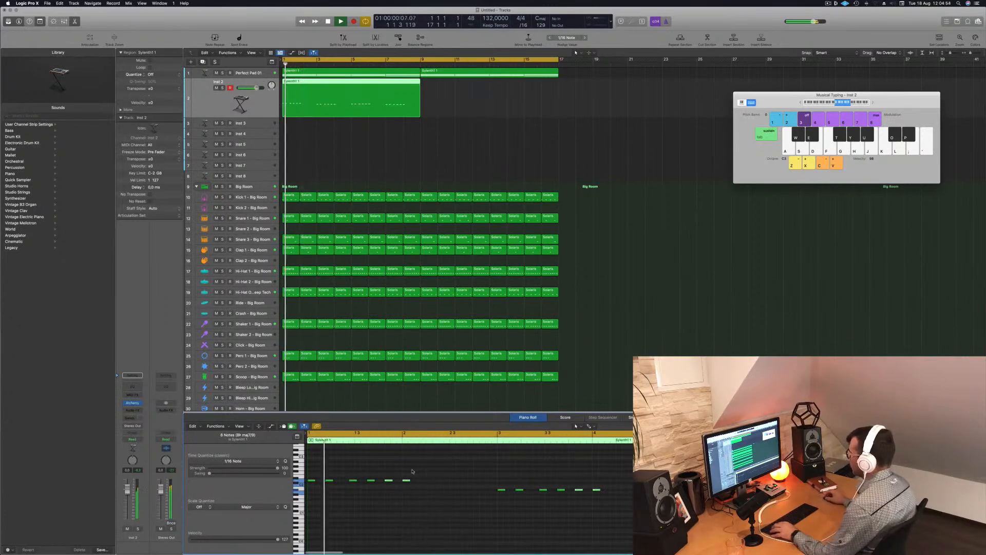
Step: Repeat each chord's five-note bass pattern one bar later to fill its second bar, and play the result
{"action": "scroll", "coordinate": [456, 483], "scroll_direction": "down", "scroll_amount": 1}
{"action": "scroll", "coordinate": [454, 483], "scroll_direction": "down", "scroll_amount": 2}
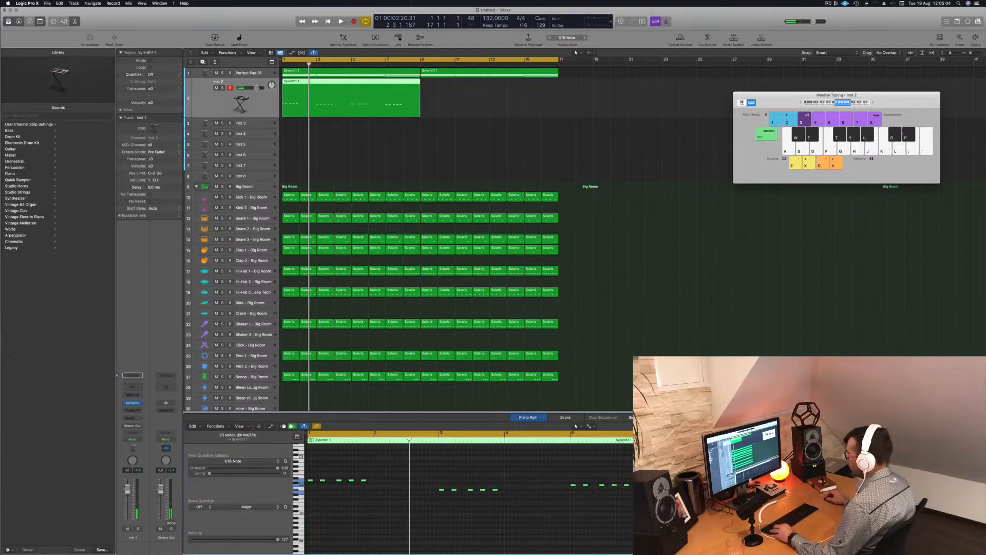
{"action": "left_click_drag", "start_coordinate": [317, 485], "coordinate": [376, 482]}
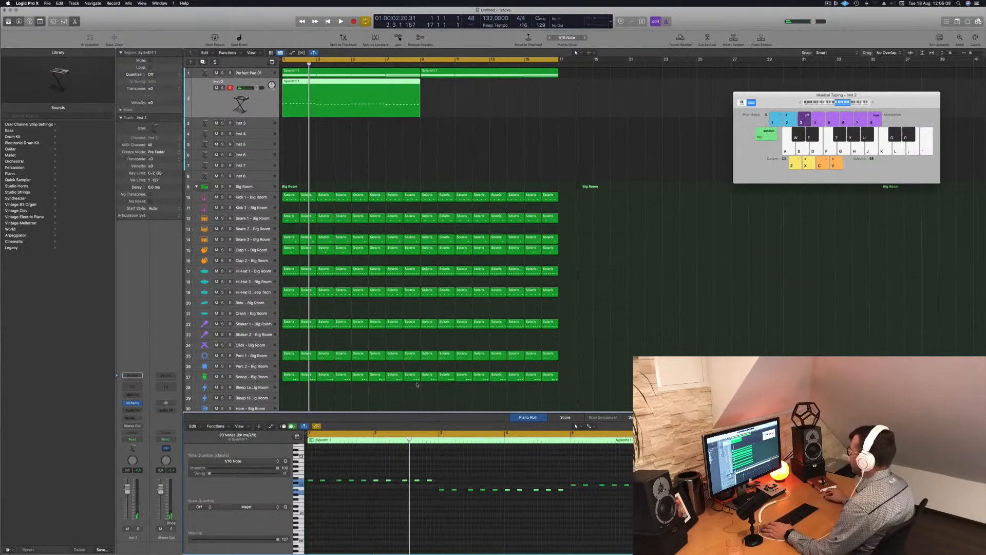
{"action": "key", "text": "space"}
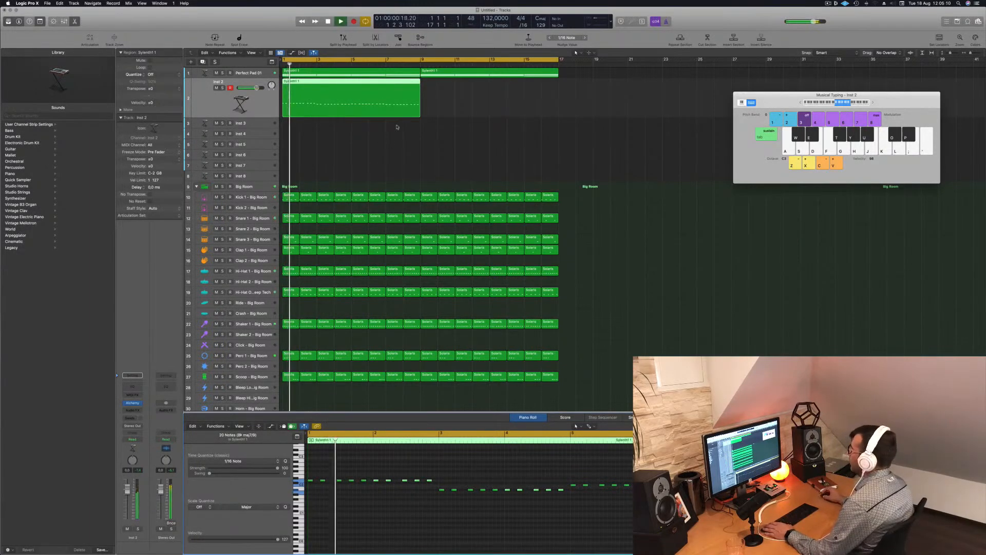
Step: Copy the eight-bar Inst 2 region to bar 9 and lower the Inst 2 track's volume while listening
{"action": "left_click_drag", "start_coordinate": [324, 82], "coordinate": [462, 91]}
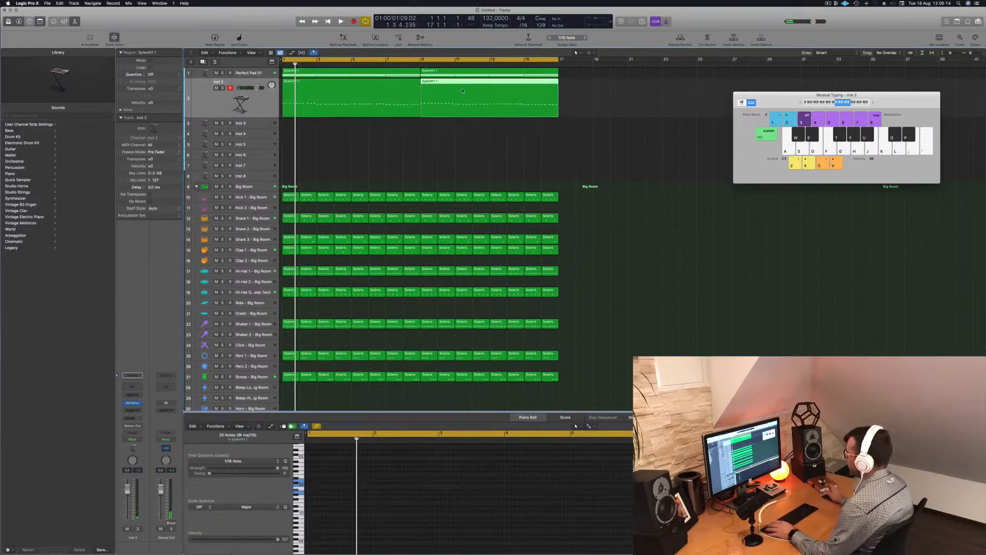
{"action": "left_click", "coordinate": [216, 96]}
{"action": "key", "text": "space"}
{"action": "left_click_drag", "start_coordinate": [128, 489], "coordinate": [128, 496]}
{"action": "key", "text": "space"}
{"action": "key", "text": "space"}
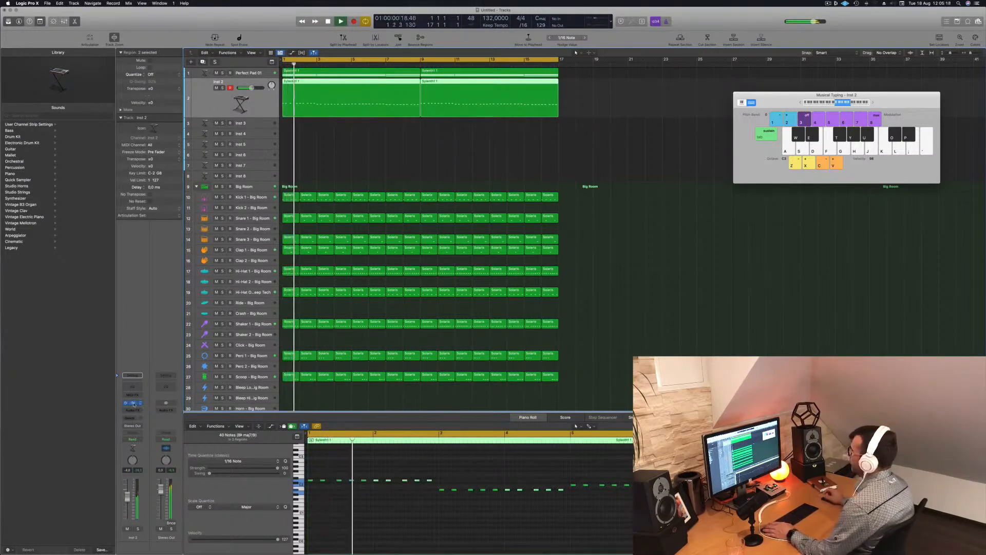
Step: Open the Alchemy instrument on Inst 2, filter its presets to Bass, and load 70s Classic Synth Bass during playback
{"action": "left_click", "coordinate": [132, 404]}
{"action": "left_click_drag", "start_coordinate": [493, 82], "coordinate": [554, 130]}
{"action": "key", "text": "space"}
{"action": "key", "text": "space"}
{"action": "left_click", "coordinate": [422, 172]}
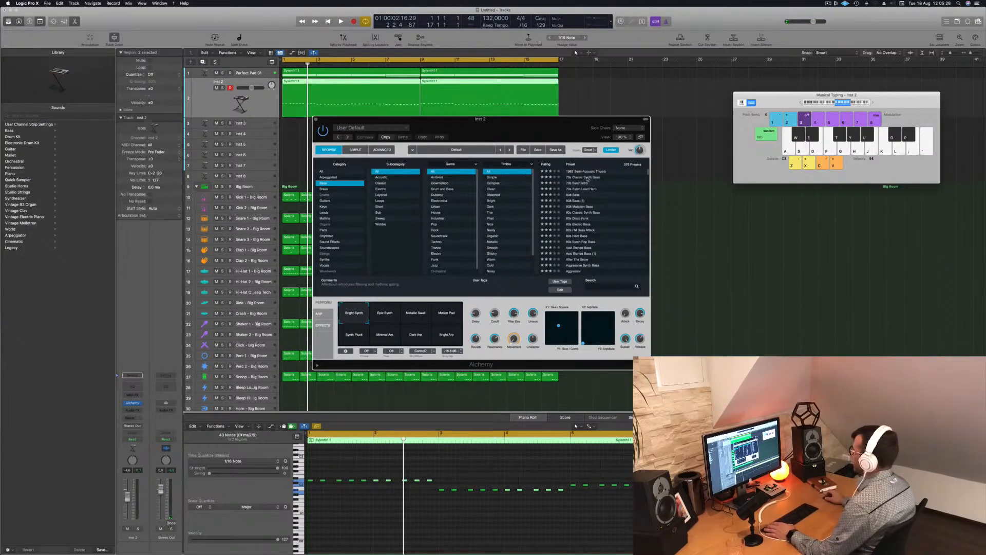
{"action": "key", "text": "space"}
{"action": "left_click_drag", "start_coordinate": [540, 125], "coordinate": [635, 125]}
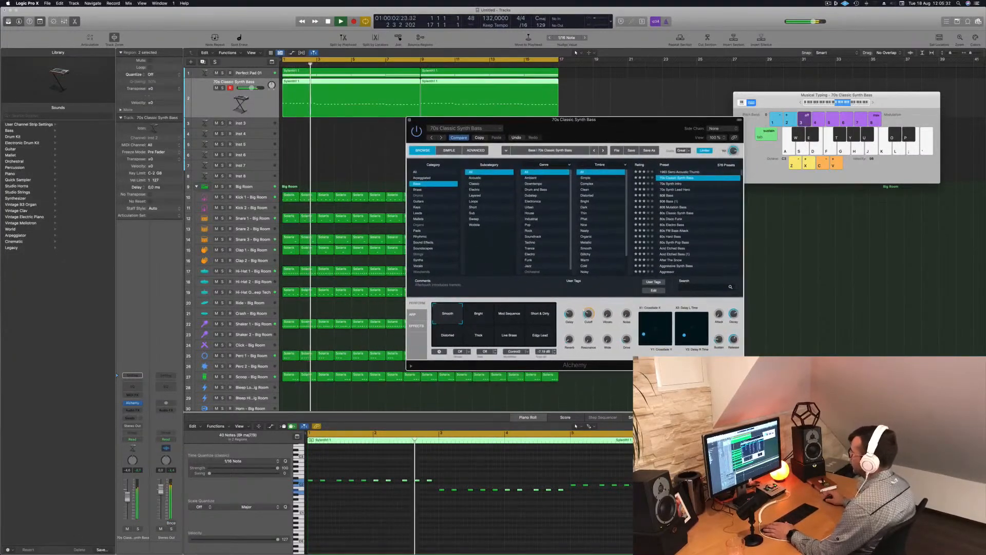
Step: Lower the bass track slightly and audition the Alchemy presets from 70s Synth Intro through the 808 basses
{"action": "left_click_drag", "start_coordinate": [128, 497], "coordinate": [127, 499]}
{"action": "left_click", "coordinate": [762, 219]}
{"action": "key", "text": "Return"}
{"action": "left_click", "coordinate": [672, 184]}
{"action": "left_click", "coordinate": [674, 189]}
{"action": "key", "text": "Down"}
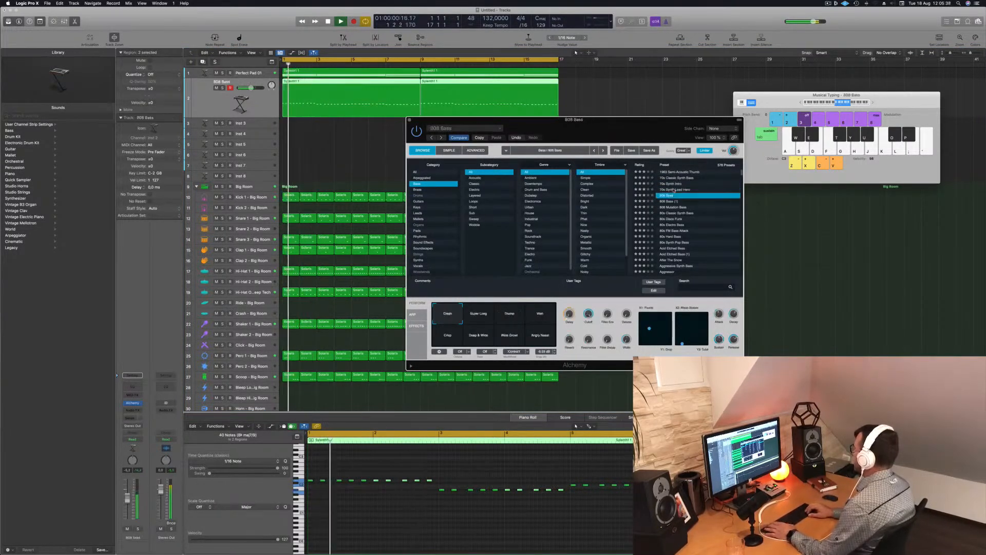
{"action": "key", "text": "Down"}
{"action": "key", "text": "Down"}
Step: Audition the Alchemy bass presets from Bouncing Bass through Brassy Octave Bass, and lower the track volume for the last one
{"action": "scroll", "coordinate": [697, 227], "scroll_direction": "down", "scroll_amount": 5}
{"action": "scroll", "coordinate": [698, 227], "scroll_direction": "down", "scroll_amount": 3}
{"action": "left_click", "coordinate": [677, 224]}
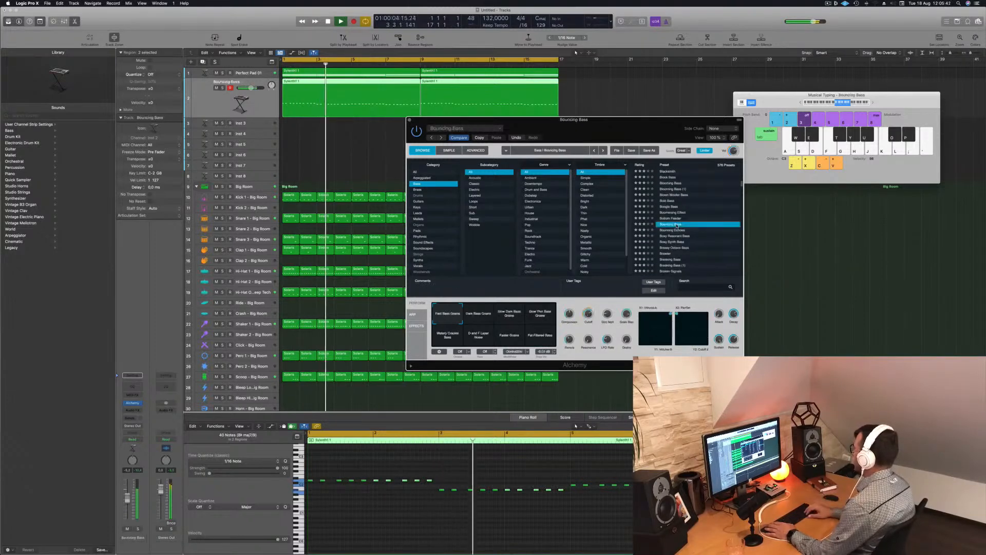
{"action": "key", "text": "Down"}
{"action": "scroll", "coordinate": [677, 226], "scroll_direction": "down", "scroll_amount": 2}
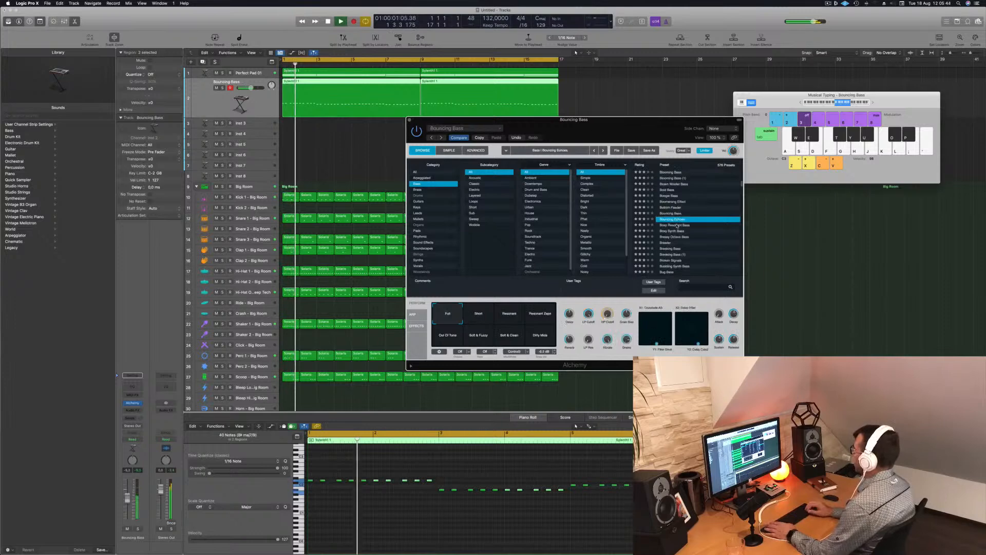
{"action": "key", "text": "space"}
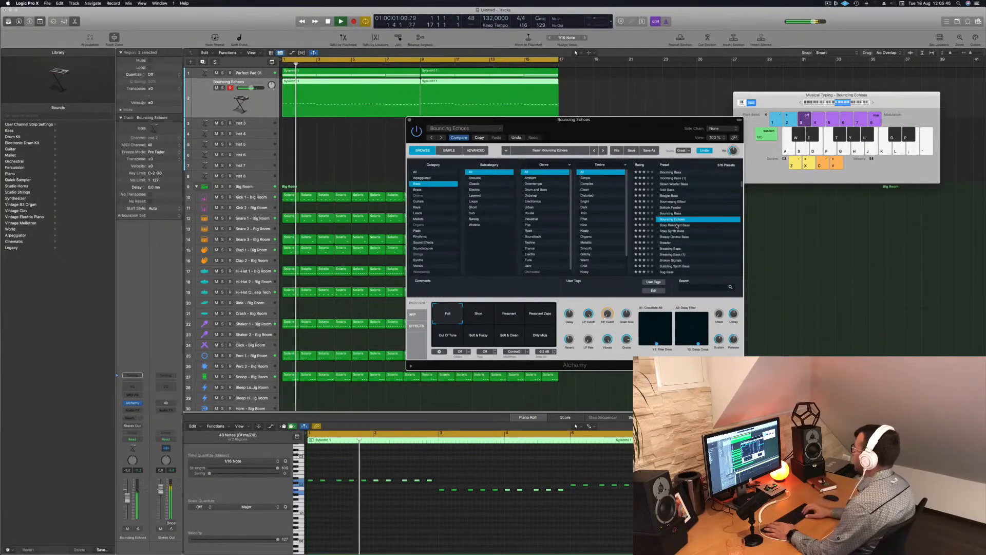
{"action": "key", "text": "Down"}
{"action": "key", "text": "Down"}
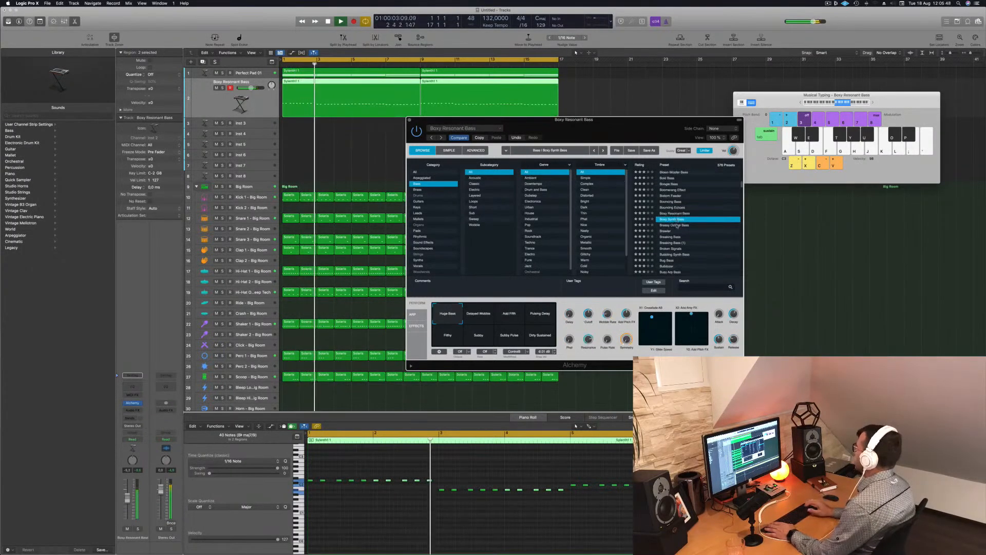
{"action": "key", "text": "Down"}
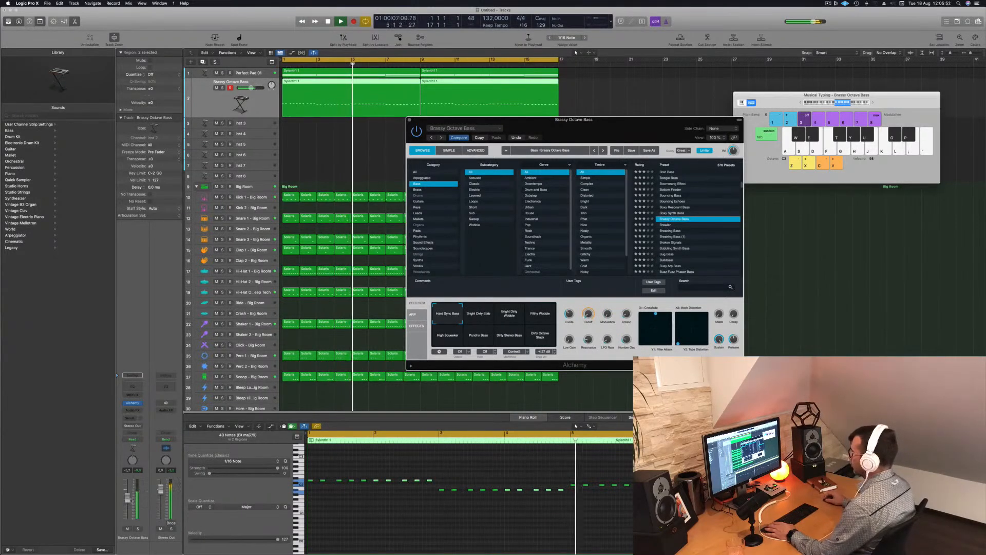
{"action": "left_click_drag", "start_coordinate": [129, 500], "coordinate": [128, 508]}
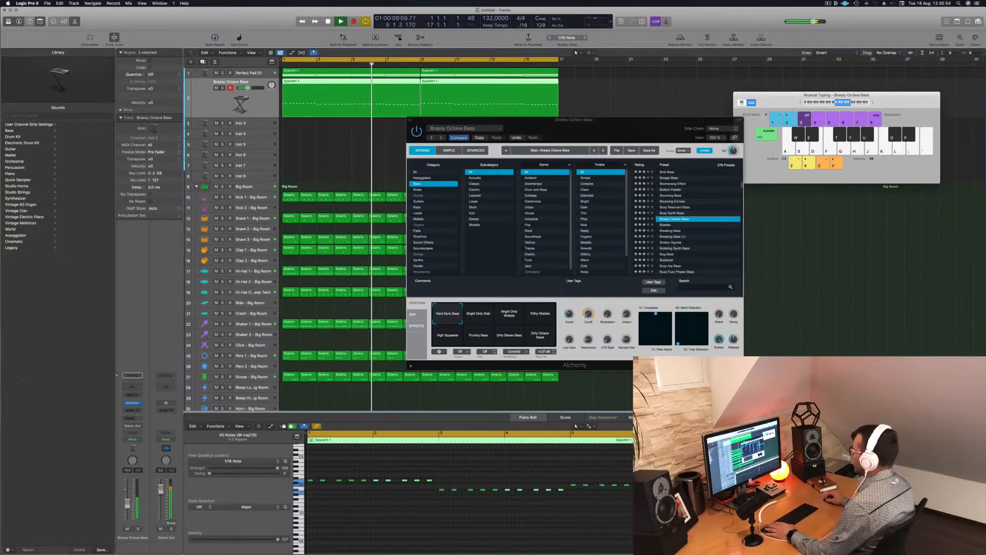
Step: Audition the Alchemy bass presets from Breaking Bass through Bubbling Synth Bass against the beat
{"action": "key", "text": "Return"}
{"action": "left_click", "coordinate": [673, 231]}
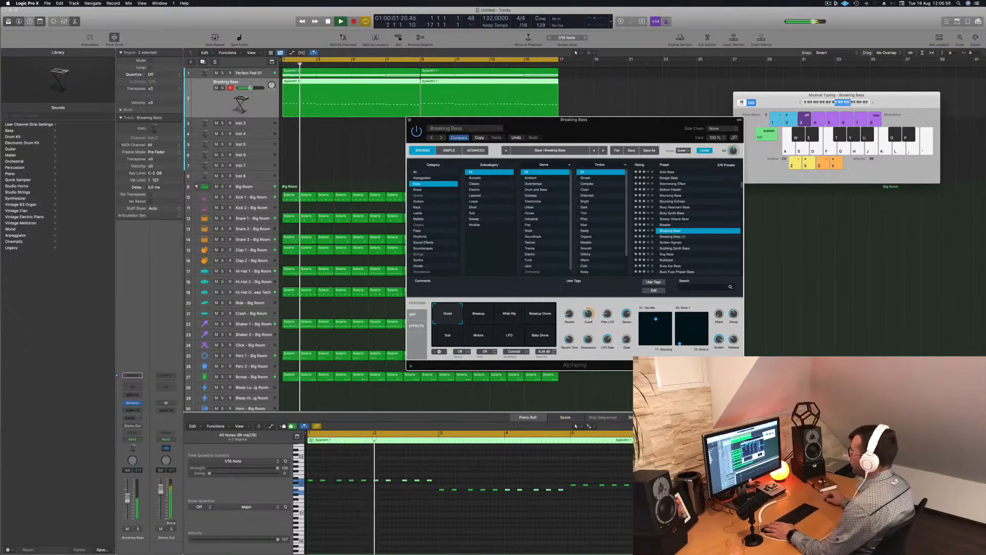
{"action": "key", "text": "space"}
{"action": "left_click", "coordinate": [666, 238]}
{"action": "key", "text": "space"}
{"action": "key", "text": "space"}
{"action": "left_click", "coordinate": [667, 240]}
{"action": "scroll", "coordinate": [666, 239], "scroll_direction": "down", "scroll_amount": 2}
{"action": "key", "text": "space"}
{"action": "key", "text": "space"}
{"action": "key", "text": "Down"}
{"action": "key", "text": "space"}
Step: Audition the Alchemy presets following Bubbling Synth Bass, including Buzz Fuzz Phaser Bass and Caterpillar
{"action": "key", "text": "Down"}
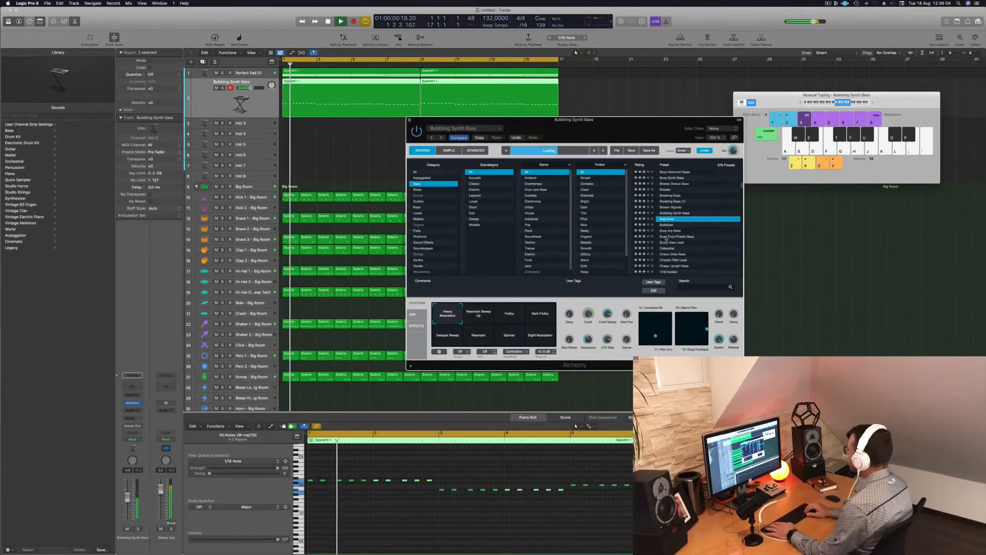
{"action": "key", "text": "Down"}
{"action": "key", "text": "space"}
{"action": "key", "text": "space"}
{"action": "key", "text": "space"}
{"action": "key", "text": "Down"}
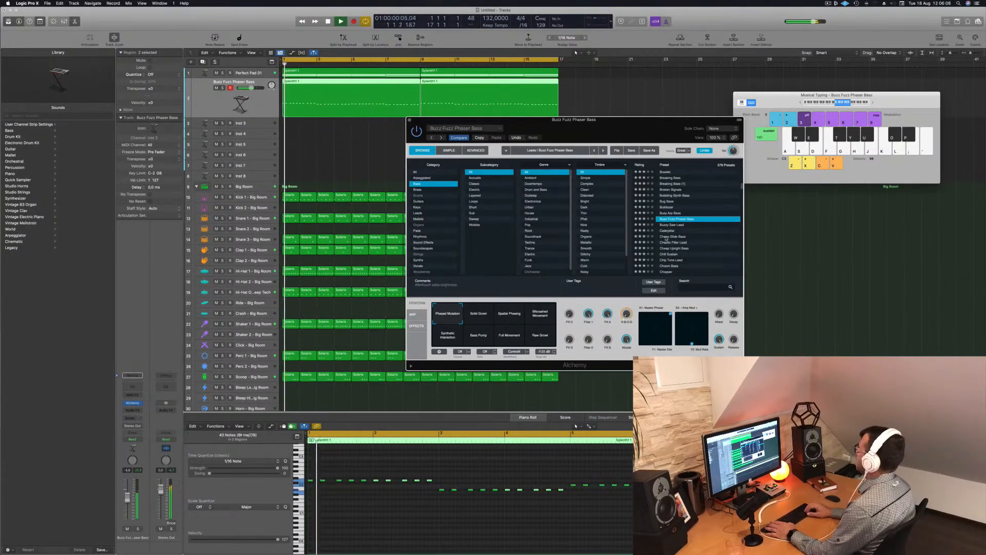
{"action": "key", "text": "Down"}
{"action": "key", "text": "space"}
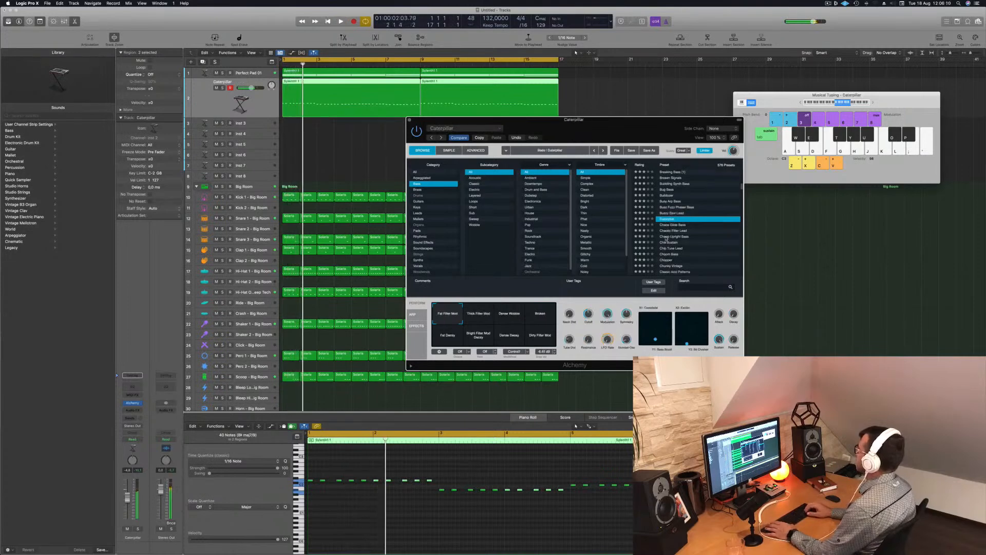
Step: Audition the Chaotic Filter Lead, Cheap Upright Bass and Chopper presets in Alchemy
{"action": "key", "text": "Down"}
{"action": "key", "text": "Down"}
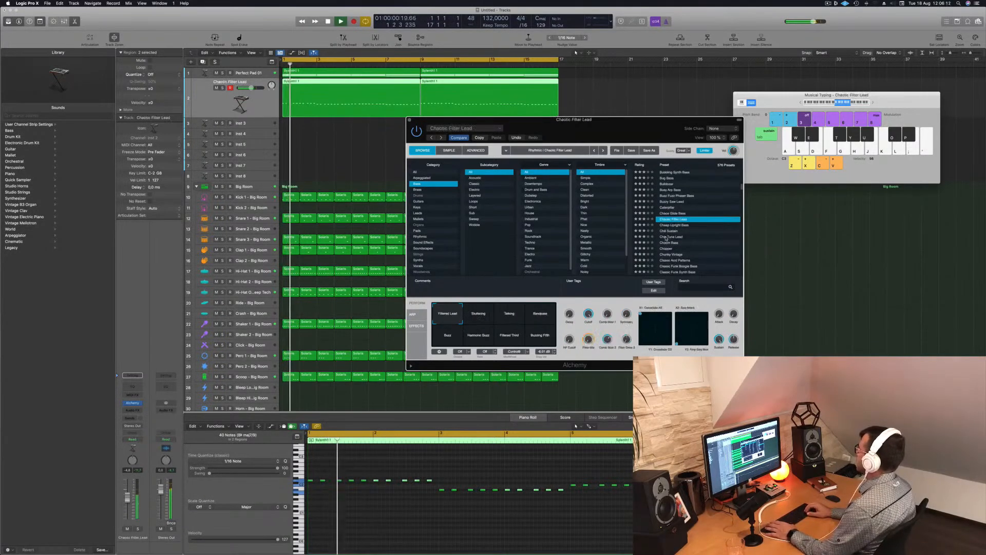
{"action": "key", "text": "Down"}
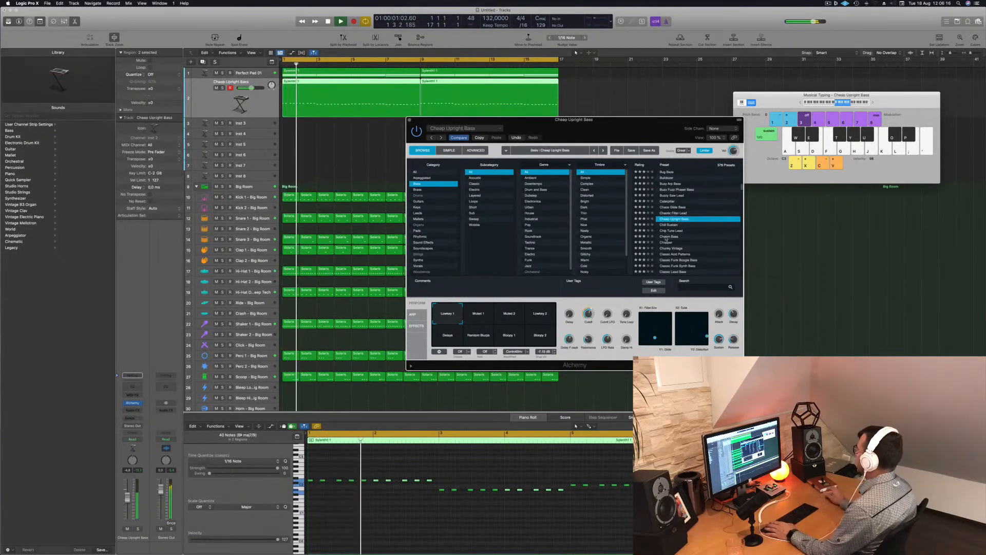
{"action": "left_click", "coordinate": [666, 236]}
{"action": "key", "text": "Down"}
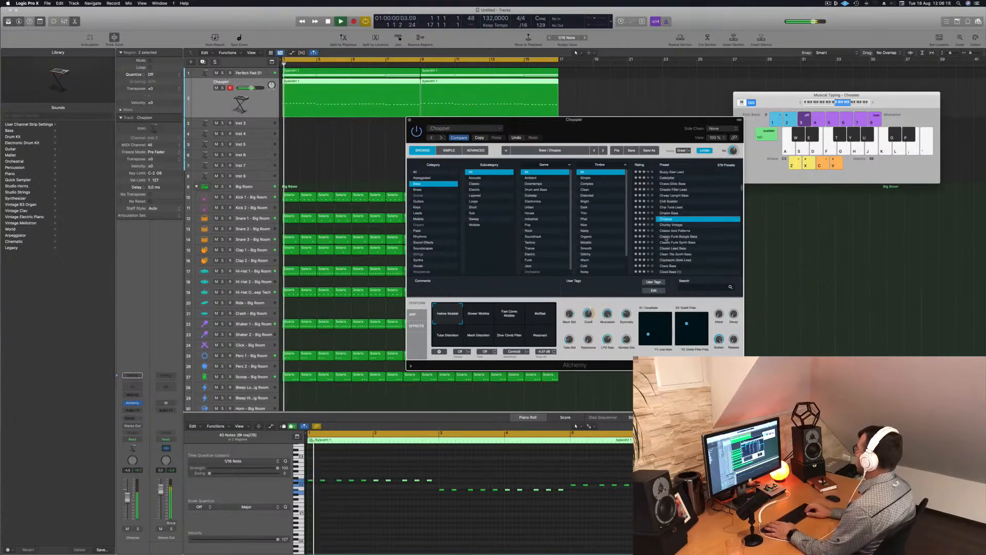
Step: Load the Classic Acid Patterns preset, compare its Driven, Noisy and Crushed variations, and choose Driven
{"action": "key", "text": "Down"}
{"action": "key", "text": "Down"}
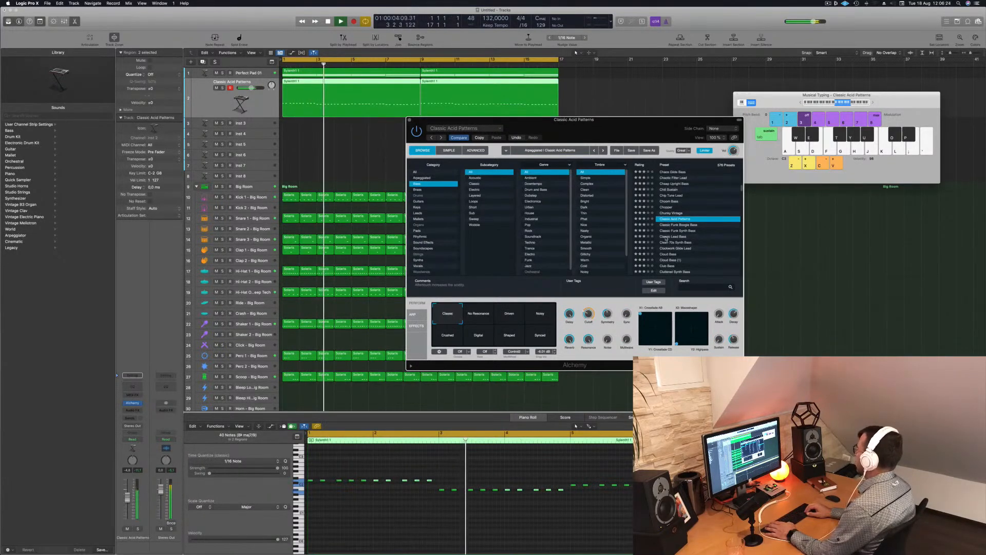
{"action": "key", "text": "Return"}
{"action": "left_click", "coordinate": [508, 319]}
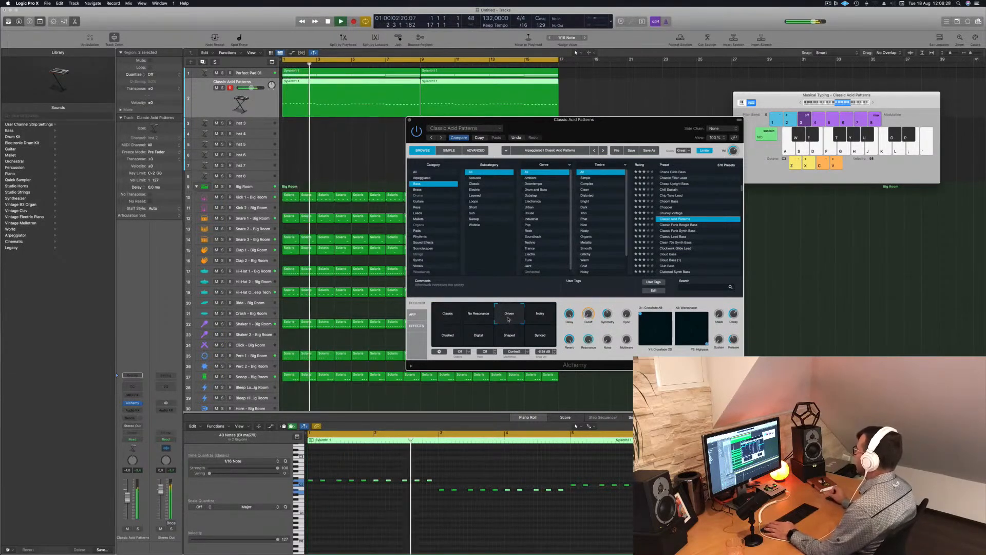
{"action": "left_click", "coordinate": [539, 319]}
{"action": "left_click", "coordinate": [446, 339]}
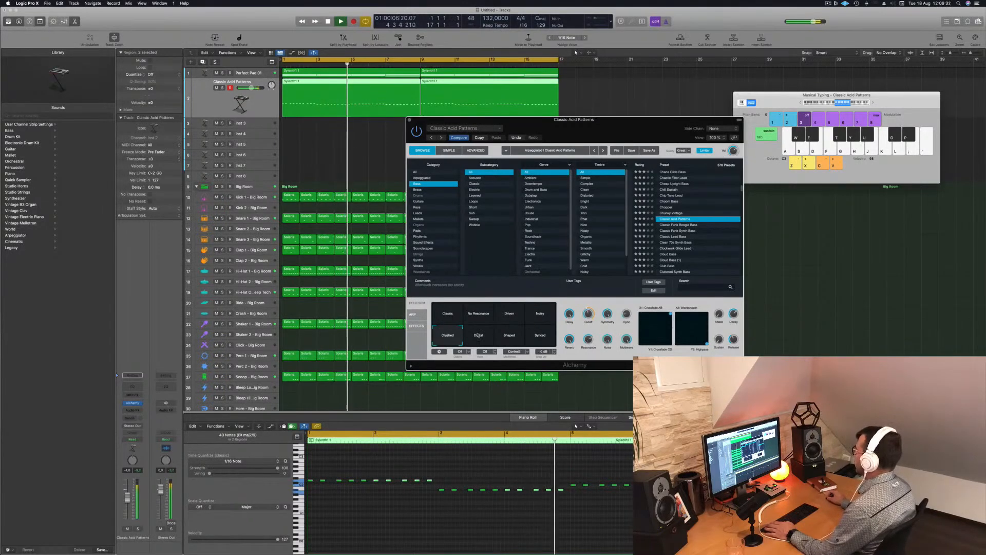
{"action": "left_click", "coordinate": [508, 318]}
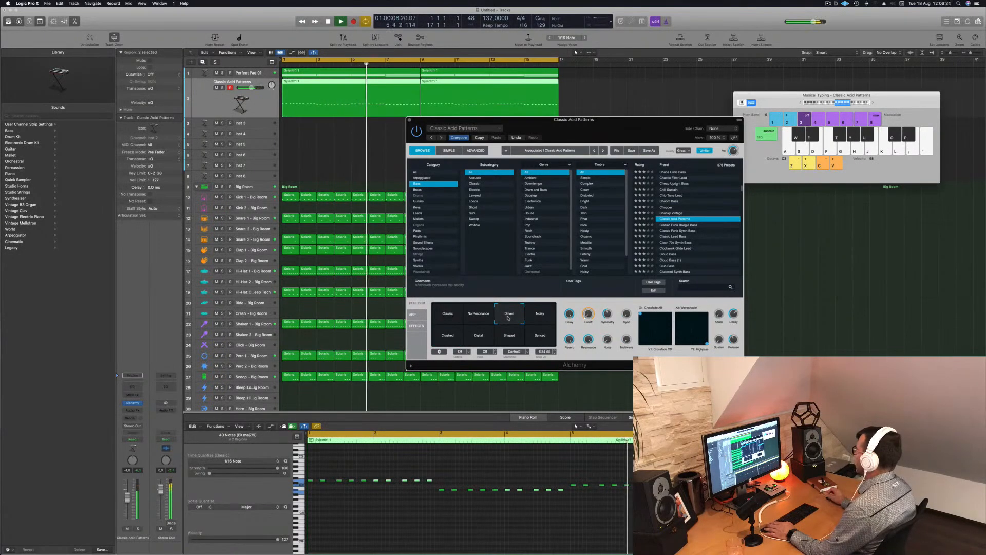
Step: Move the Alchemy window aside and adjust the Cutoff of the Classic Acid Patterns sound during playback
{"action": "left_click_drag", "start_coordinate": [616, 125], "coordinate": [682, 115]}
{"action": "mouse_move", "coordinate": [658, 308]}
{"action": "left_mouse_down"}
{"action": "mouse_move", "coordinate": [657, 286]}
{"action": "mouse_move", "coordinate": [655, 307]}
{"action": "left_mouse_up"}
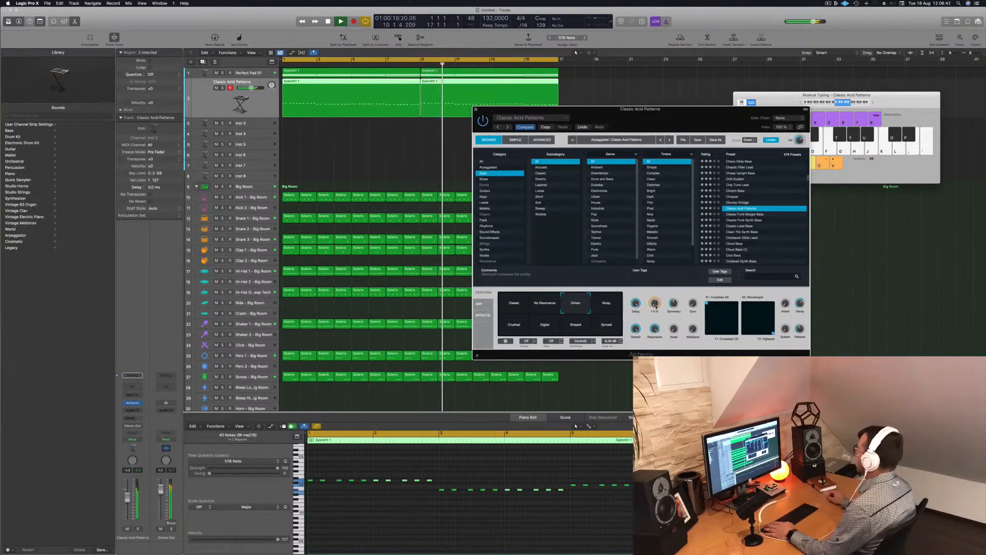
{"action": "key", "text": "Return"}
Step: Duplicate the Classic Acid Patterns track with its instrument settings directly below the original
{"action": "left_click", "coordinate": [205, 104]}
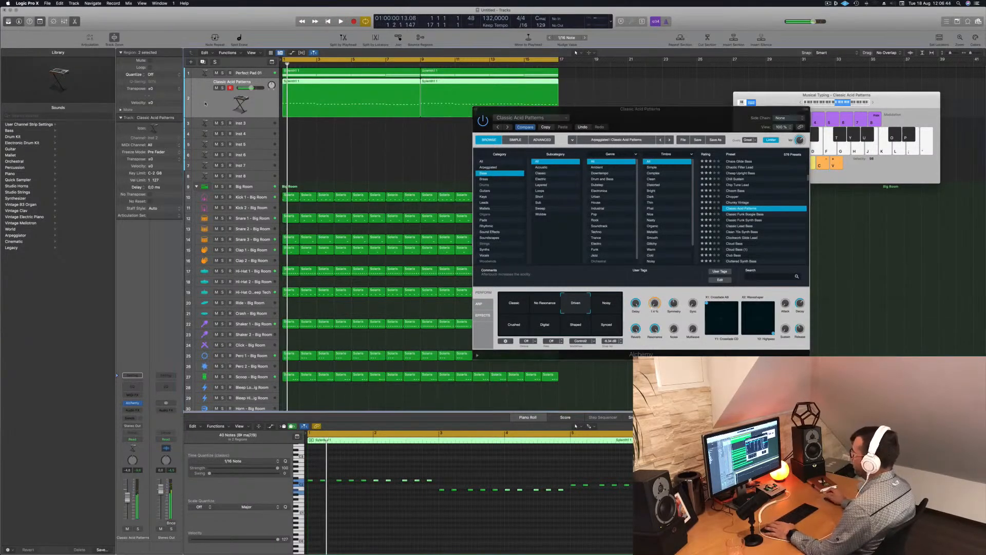
{"action": "left_click", "coordinate": [203, 62]}
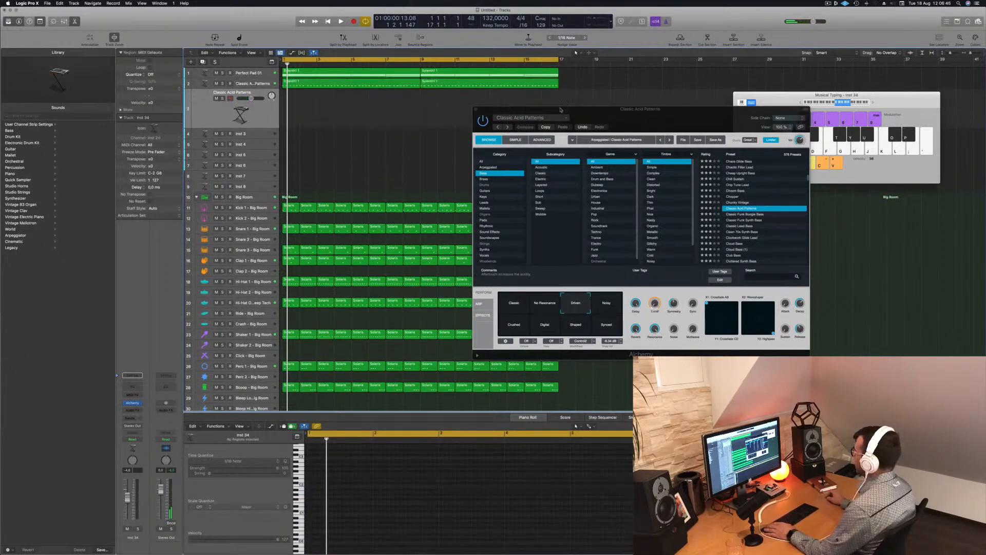
Step: Copy both Classic Acid Patterns regions onto the duplicated track directly below and start playback
{"action": "left_click_drag", "start_coordinate": [608, 114], "coordinate": [714, 110]}
{"action": "left_click", "coordinate": [400, 83]}
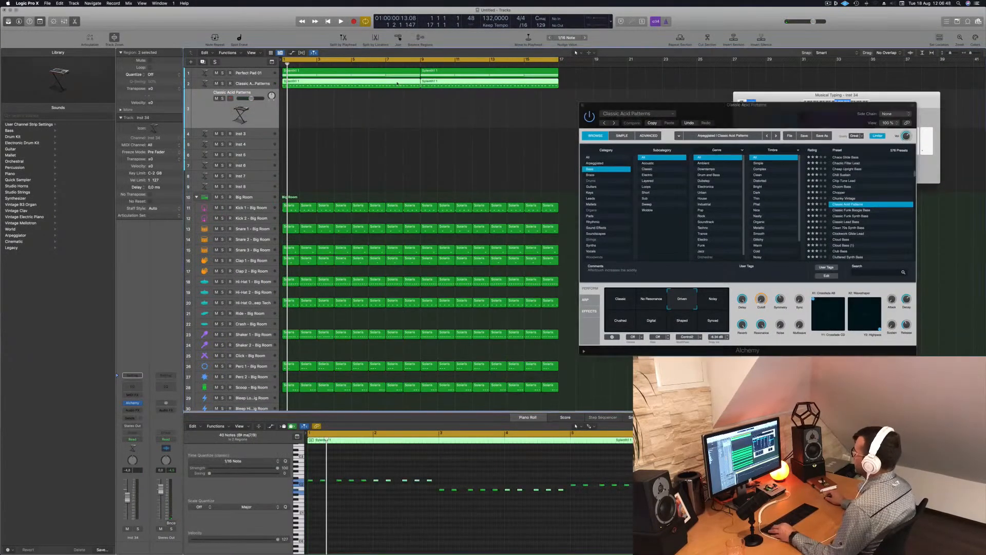
{"action": "left_click_drag", "start_coordinate": [395, 92], "coordinate": [395, 105]}
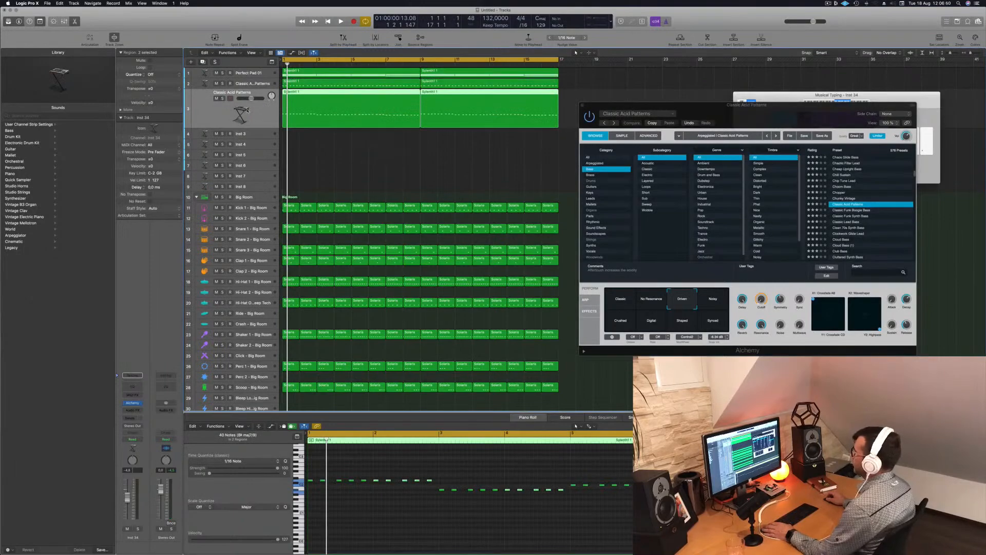
{"action": "key", "text": "space"}
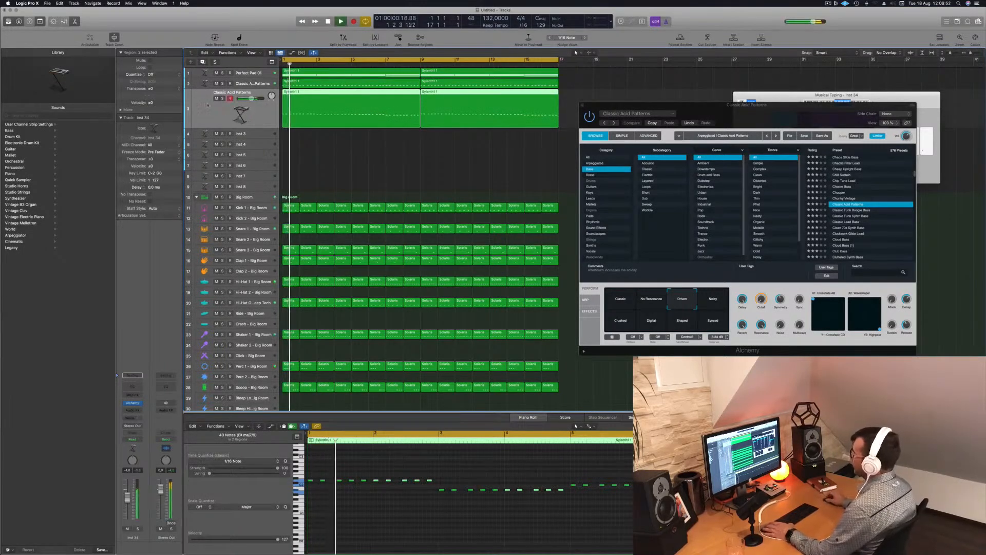
Step: Open Alchemy for the duplicated track and audition the Club Bass and Cluttered Synth Bass presets
{"action": "left_click", "coordinate": [132, 405]}
{"action": "left_click_drag", "start_coordinate": [506, 98], "coordinate": [607, 128]}
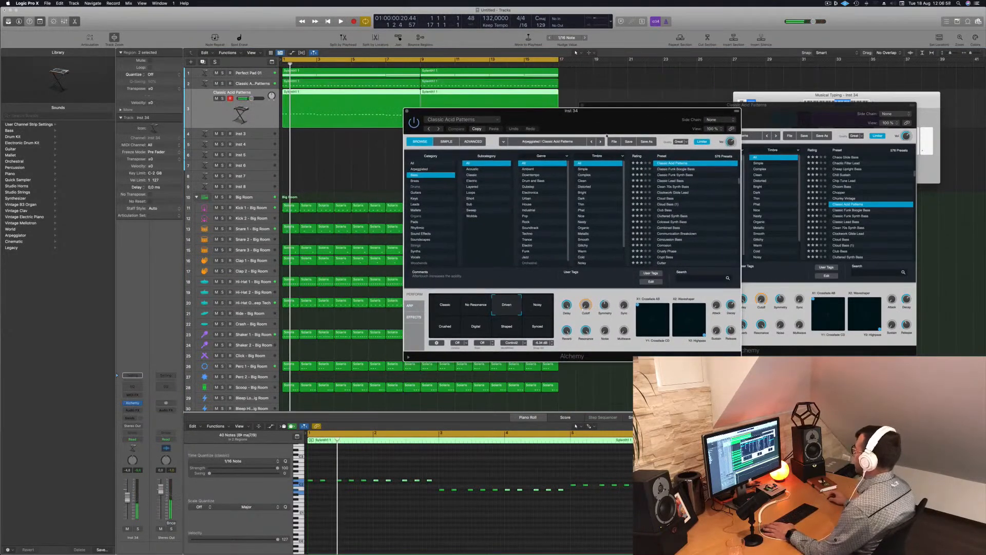
{"action": "left_click", "coordinate": [665, 211]}
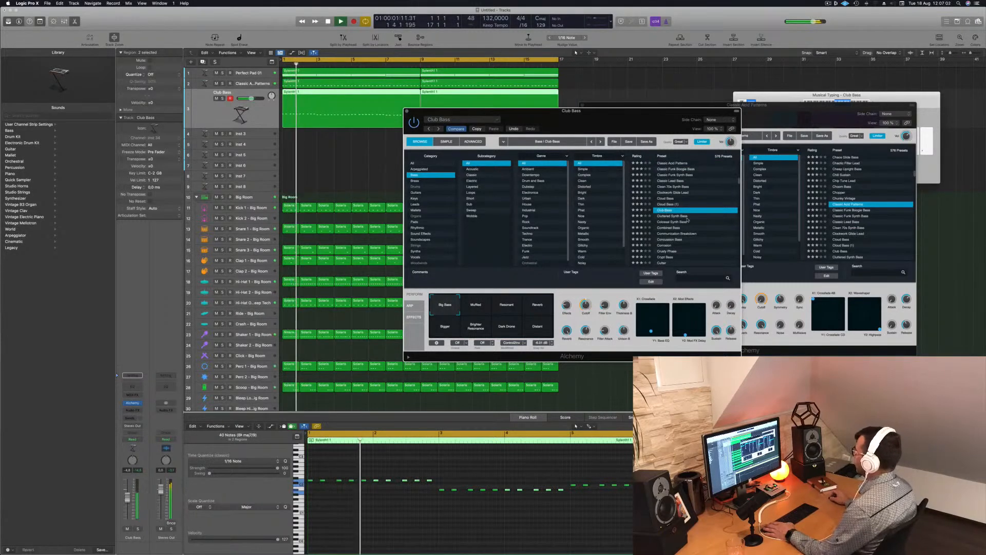
{"action": "left_click", "coordinate": [675, 217]}
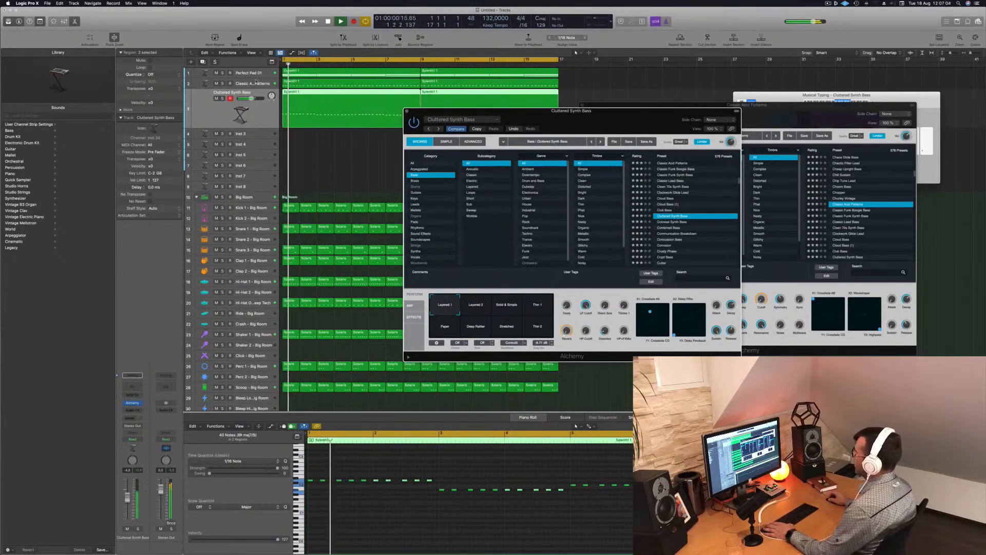
Step: Mute the original Classic Acid Patterns track and audition Concussion Bass, Crypt Bass and Dark And Deep Bass for the duplicate
{"action": "left_click", "coordinate": [214, 83]}
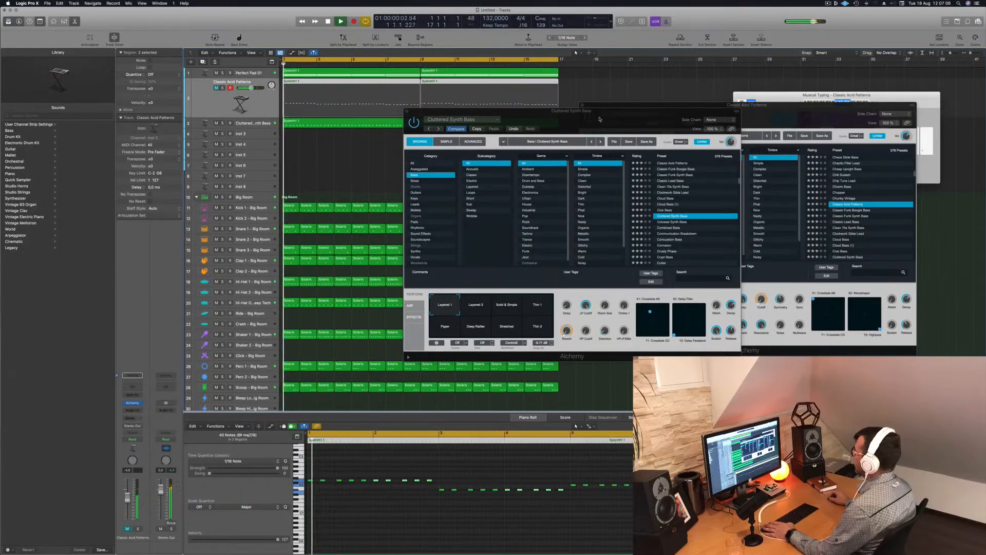
{"action": "left_click_drag", "start_coordinate": [600, 112], "coordinate": [618, 103]}
{"action": "left_click", "coordinate": [690, 232]}
{"action": "scroll", "coordinate": [690, 233], "scroll_direction": "down", "scroll_amount": 3}
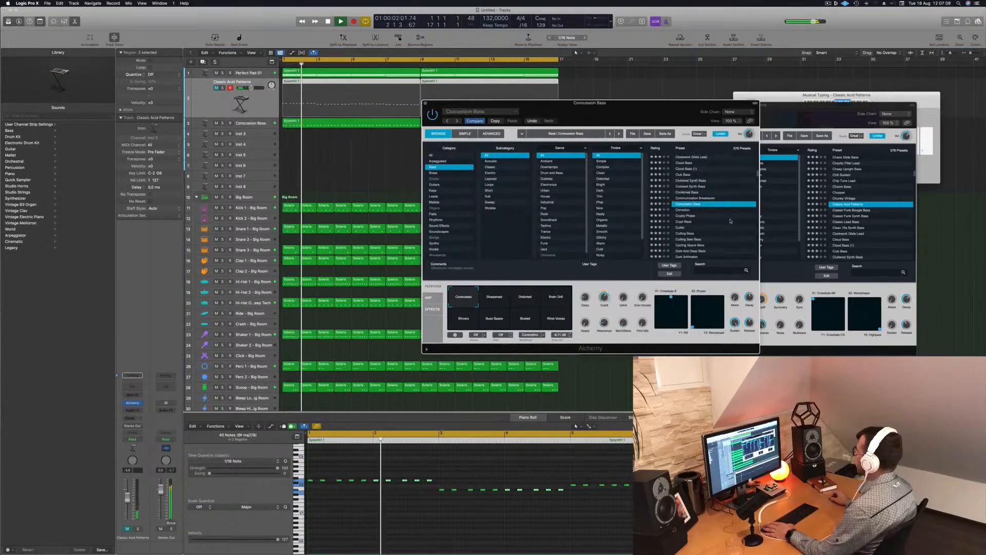
{"action": "left_click", "coordinate": [686, 222]}
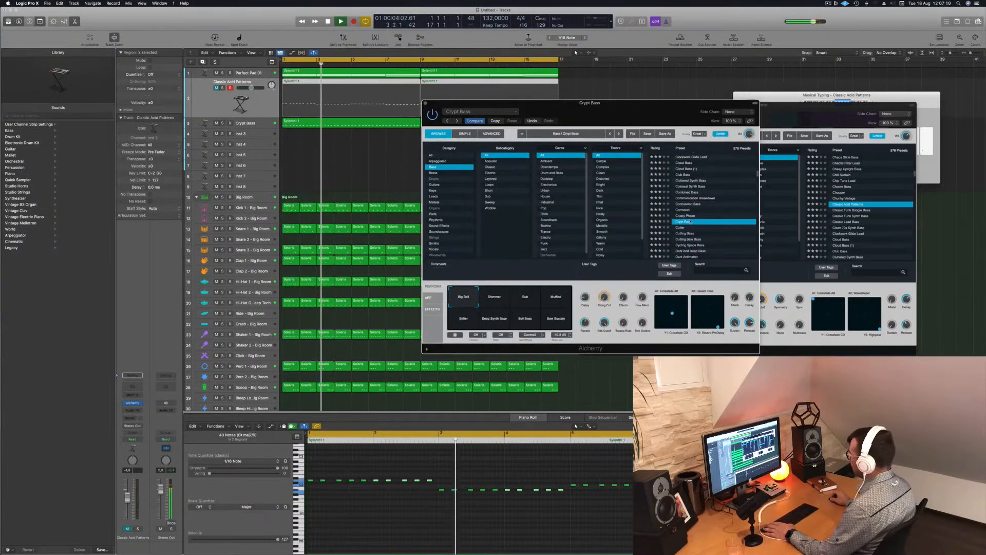
{"action": "scroll", "coordinate": [686, 221], "scroll_direction": "down", "scroll_amount": 2}
{"action": "left_click", "coordinate": [692, 219]}
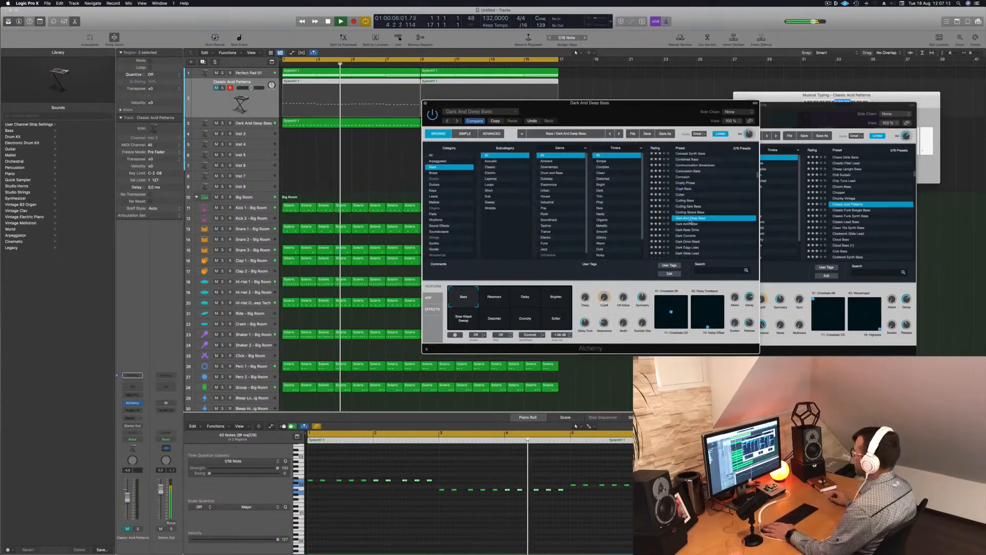
Step: Select the duplicated bass track and audition the Dark Currents and Dark Glide Lead presets
{"action": "left_click", "coordinate": [249, 123]}
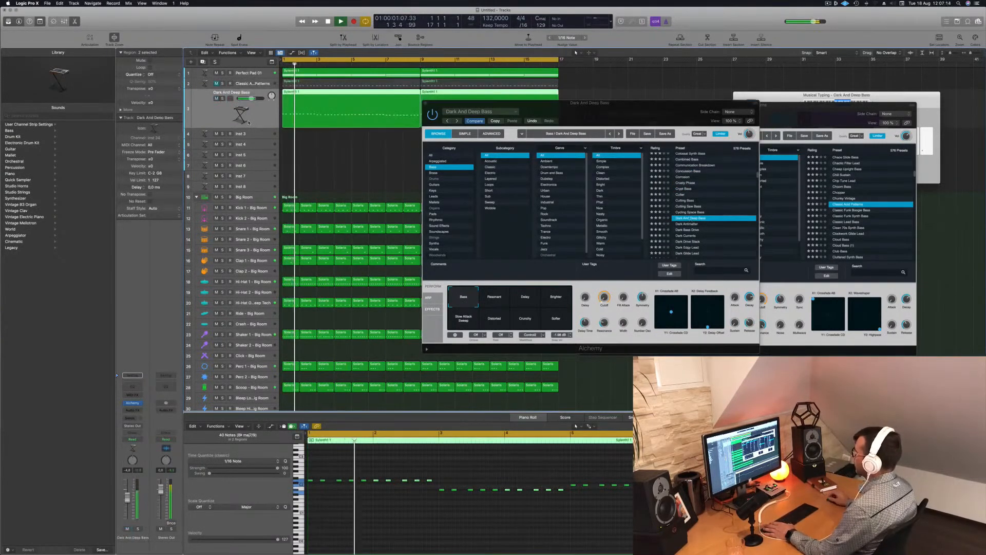
{"action": "left_click", "coordinate": [690, 236]}
{"action": "scroll", "coordinate": [691, 232], "scroll_direction": "down", "scroll_amount": 2}
{"action": "left_click", "coordinate": [691, 229]}
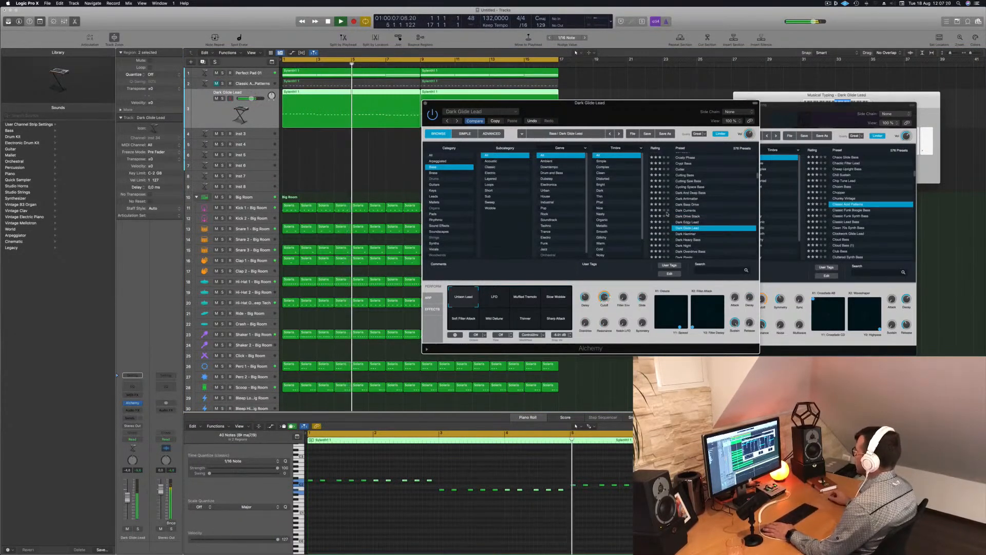
Step: Filter the bass presets by the Trance genre and audition Solar Eclipse and Solid Bass
{"action": "scroll", "coordinate": [565, 203], "scroll_direction": "down", "scroll_amount": 1}
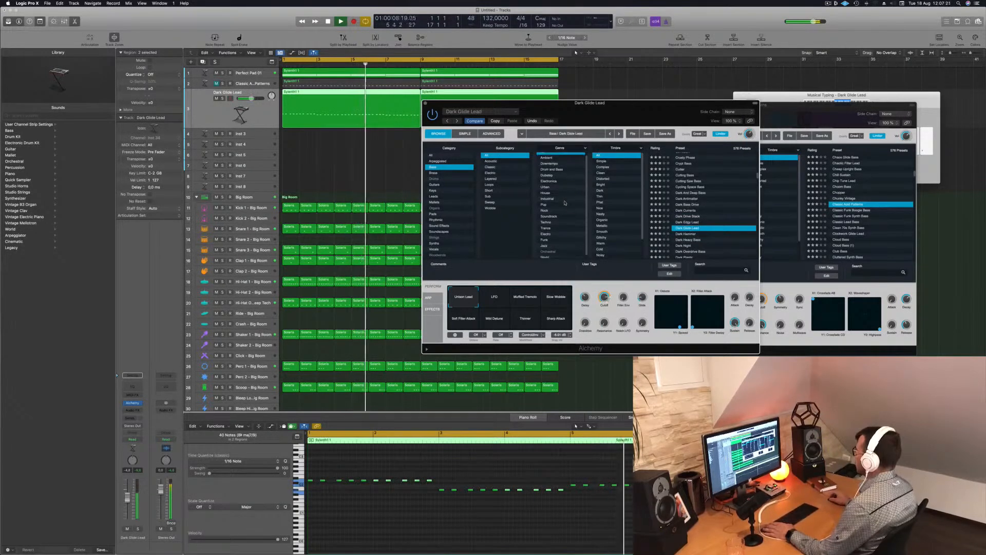
{"action": "left_click", "coordinate": [546, 228]}
{"action": "scroll", "coordinate": [686, 208], "scroll_direction": "down", "scroll_amount": 15}
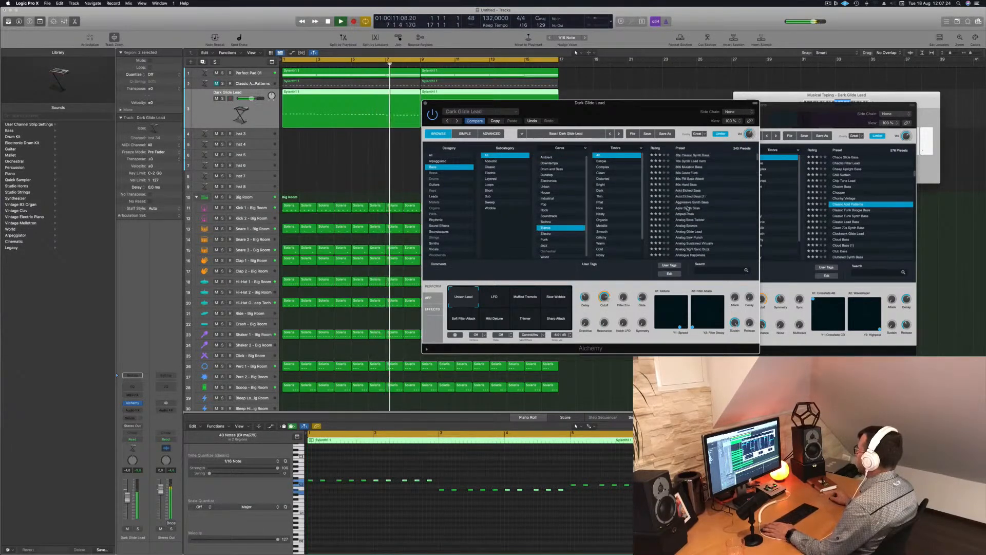
{"action": "left_click", "coordinate": [687, 203]}
{"action": "key", "text": "space"}
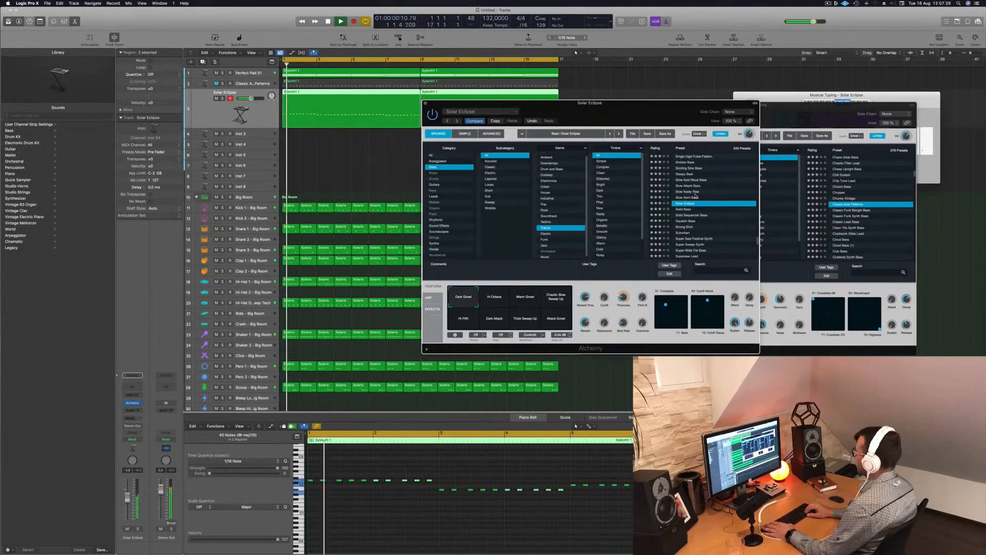
{"action": "key", "text": "Down"}
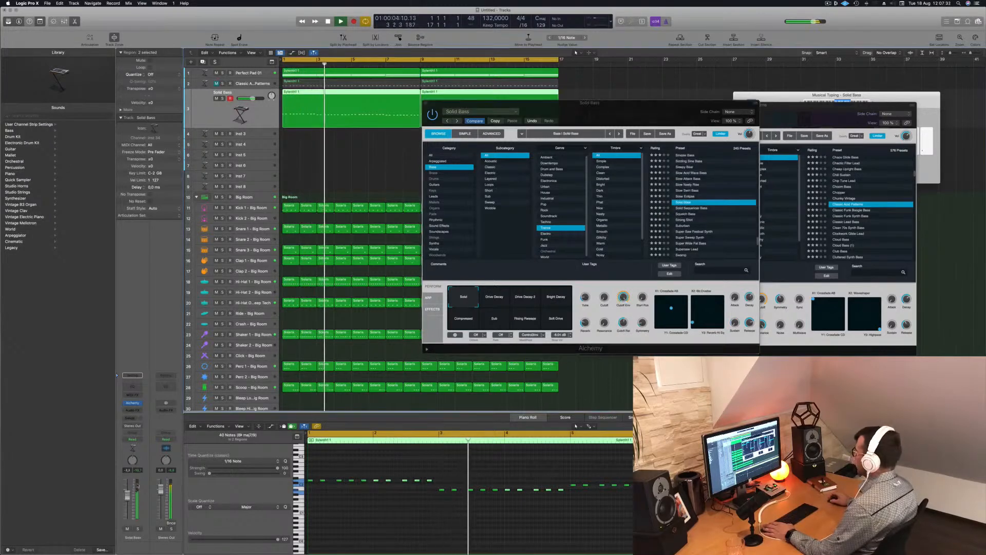
Step: Compare the Solid Bass variations Drive Decay, Drive Decay 2, Bright Decay, Soft Drive, Rising Release, Sub and Compressed
{"action": "left_click", "coordinate": [495, 298]}
{"action": "left_click", "coordinate": [525, 298]}
{"action": "left_click", "coordinate": [556, 298]}
{"action": "left_click", "coordinate": [557, 319]}
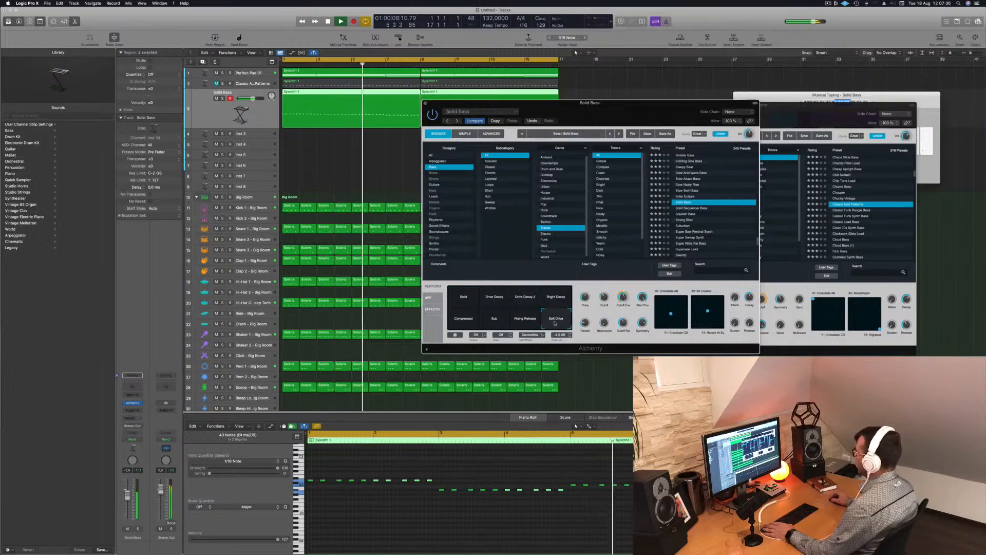
{"action": "left_click", "coordinate": [525, 319]}
{"action": "left_click", "coordinate": [495, 318]}
{"action": "left_click", "coordinate": [464, 323]}
Step: Audition the Squelch Bass and Suburban presets, comparing Suburban's Pitched FX and Warm Resonance variations
{"action": "left_click", "coordinate": [685, 215]}
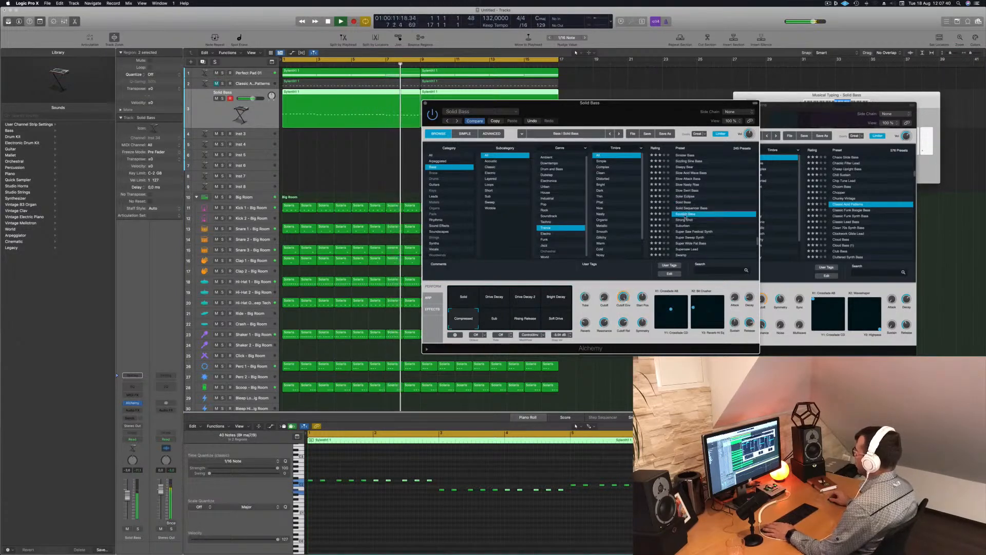
{"action": "left_click", "coordinate": [686, 226]}
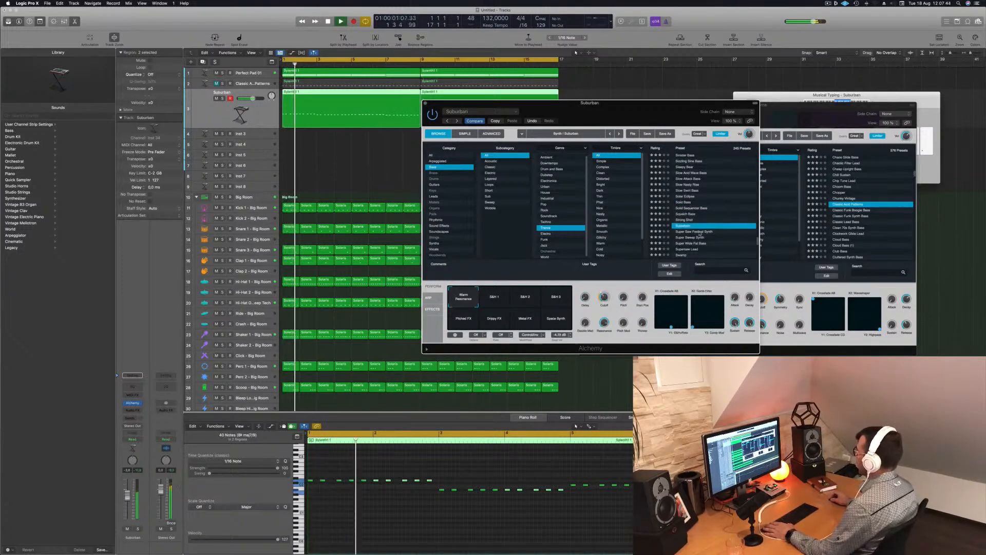
{"action": "left_click", "coordinate": [490, 299]}
{"action": "left_click", "coordinate": [464, 319]}
{"action": "left_click", "coordinate": [464, 298]}
{"action": "key", "text": "Return"}
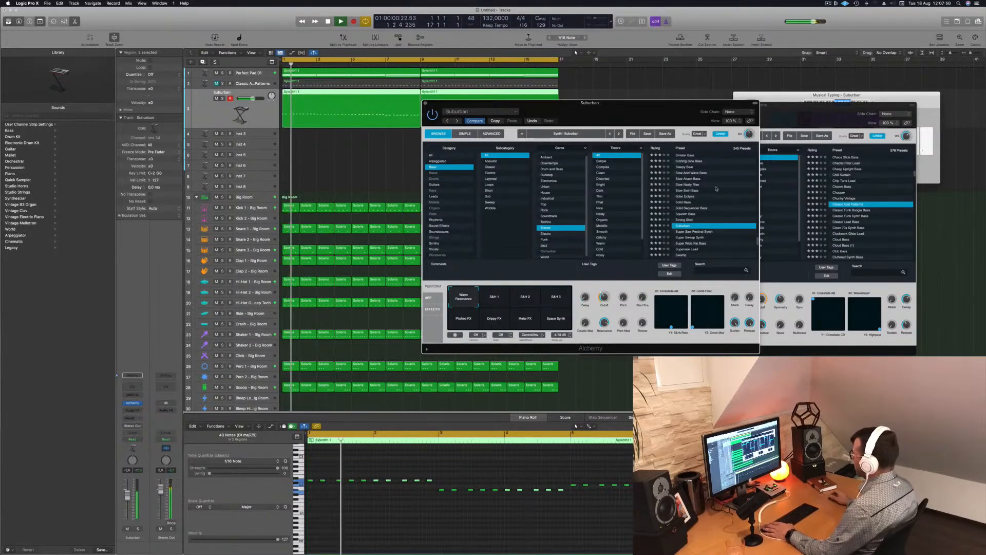
Step: Audition the Super Saw Festival Synth, Super Sweep Synth, Super Wide Fat Bass and Supersaw Lead presets
{"action": "scroll", "coordinate": [719, 228], "scroll_direction": "down", "scroll_amount": 2}
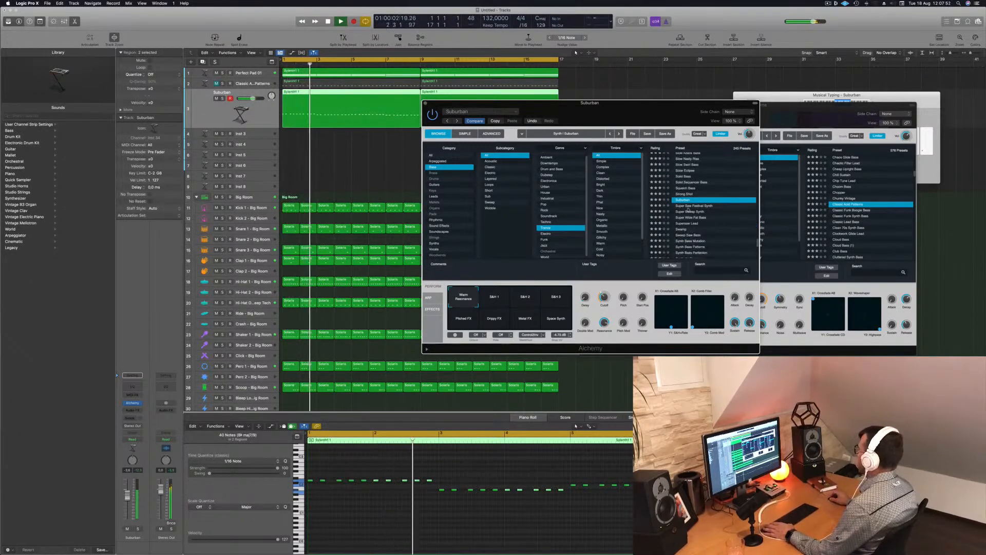
{"action": "left_click", "coordinate": [693, 205]}
{"action": "left_click", "coordinate": [691, 211]}
{"action": "key", "text": "Return"}
{"action": "left_click", "coordinate": [693, 218]}
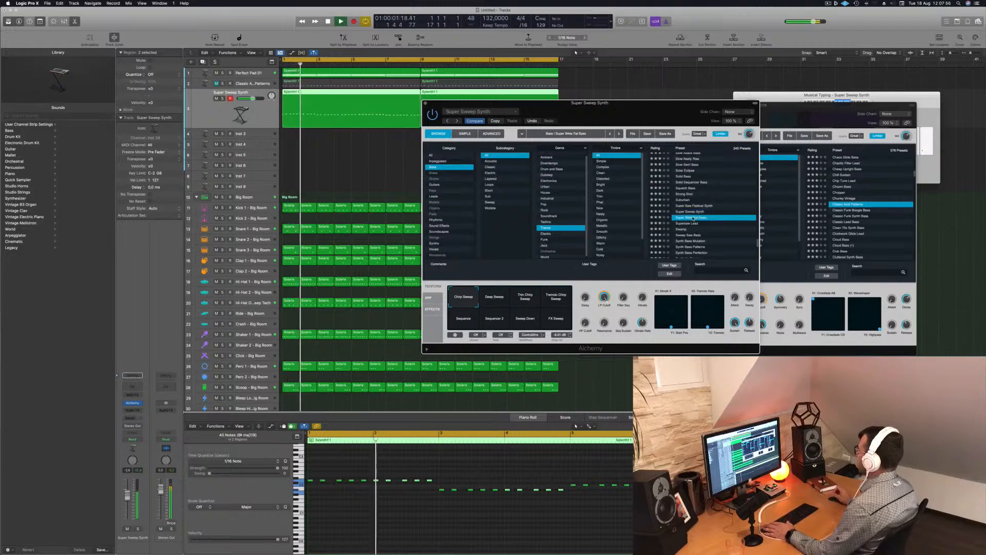
{"action": "left_click", "coordinate": [691, 223]}
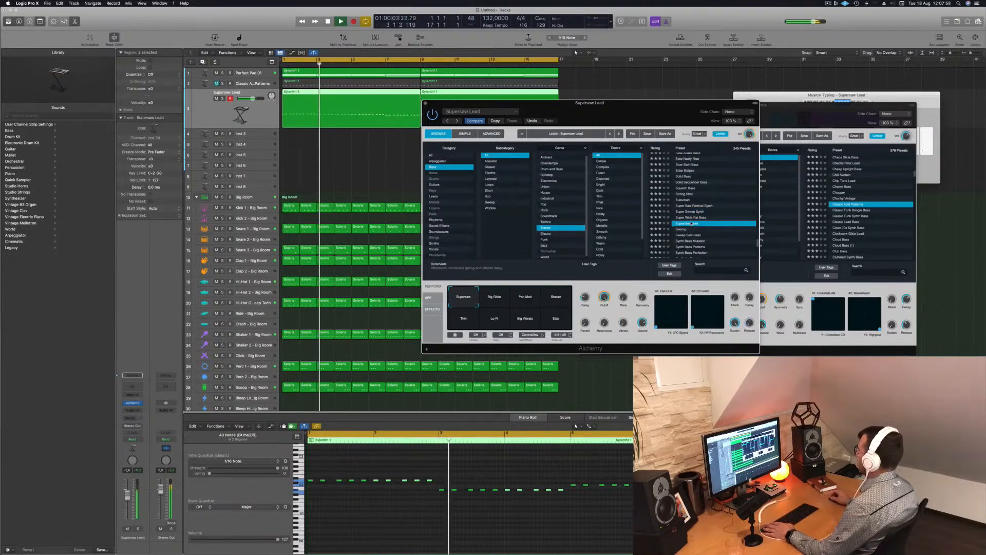
{"action": "scroll", "coordinate": [716, 230], "scroll_direction": "down", "scroll_amount": 2}
{"action": "left_click", "coordinate": [689, 220]}
{"action": "scroll", "coordinate": [687, 222], "scroll_direction": "down", "scroll_amount": 1}
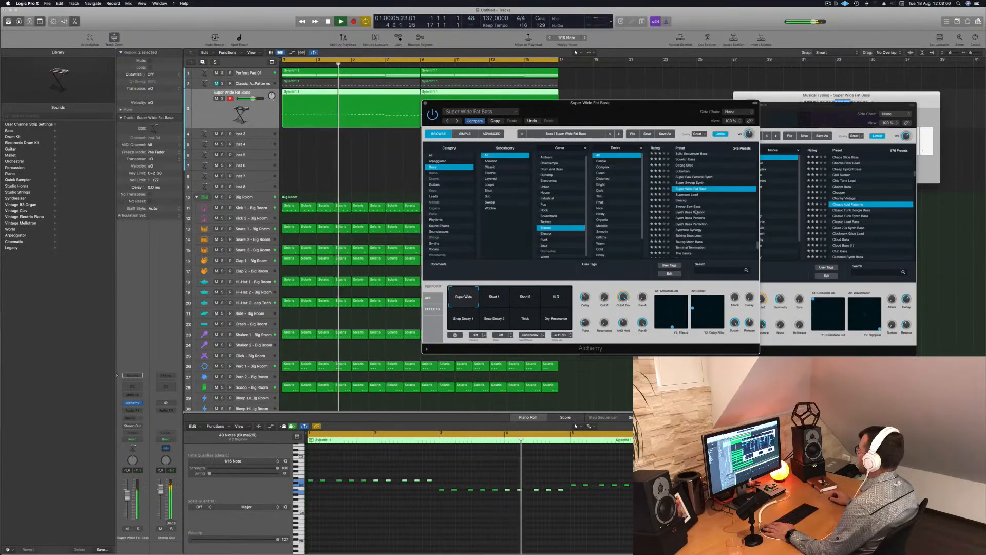
Step: Load the Synth Bass Perfection preset and audition it with repeated playback from the start
{"action": "left_click", "coordinate": [689, 223]}
{"action": "scroll", "coordinate": [704, 218], "scroll_direction": "down", "scroll_amount": 2}
{"action": "key", "text": "space"}
{"action": "key", "text": "space"}
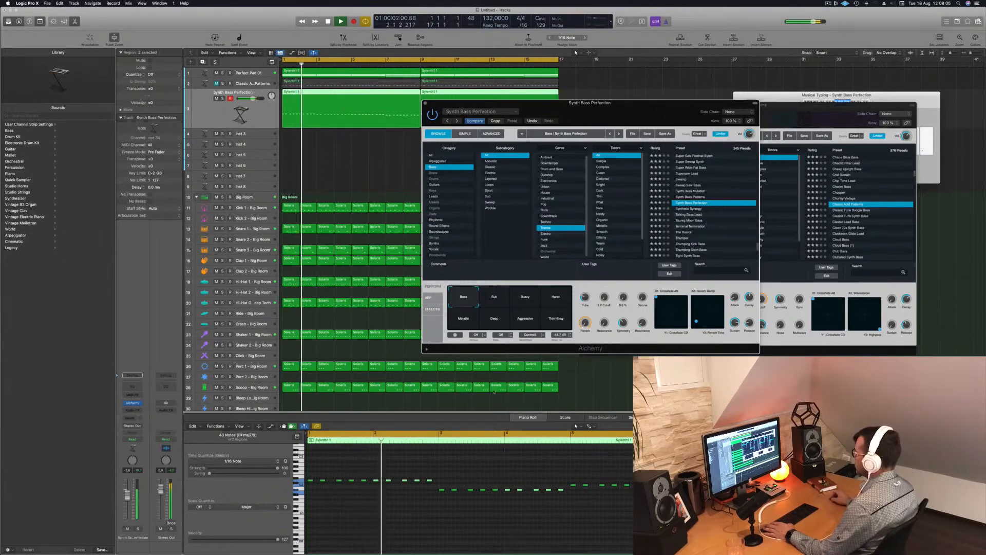
{"action": "key", "text": "space"}
{"action": "key", "text": "space"}
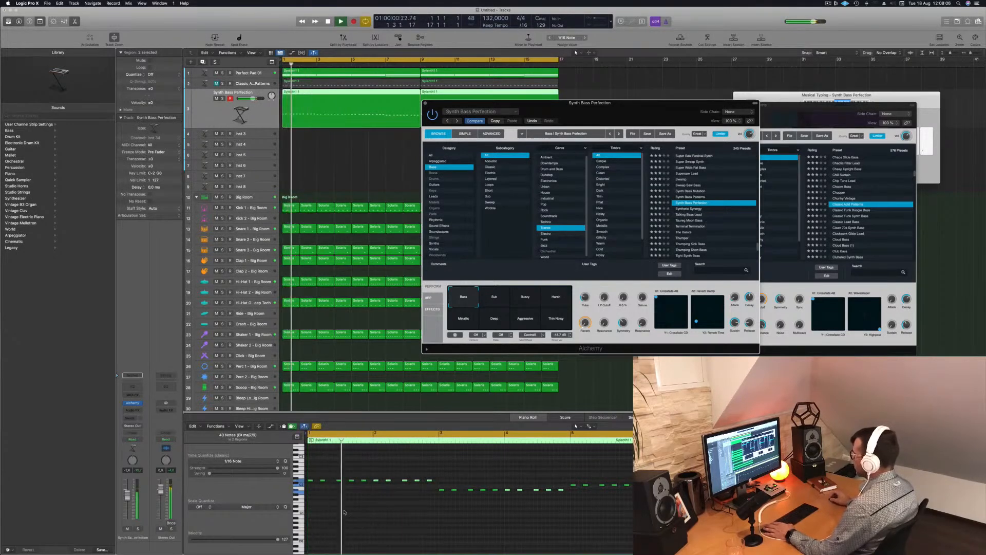
{"action": "key", "text": "space"}
{"action": "key", "text": "space"}
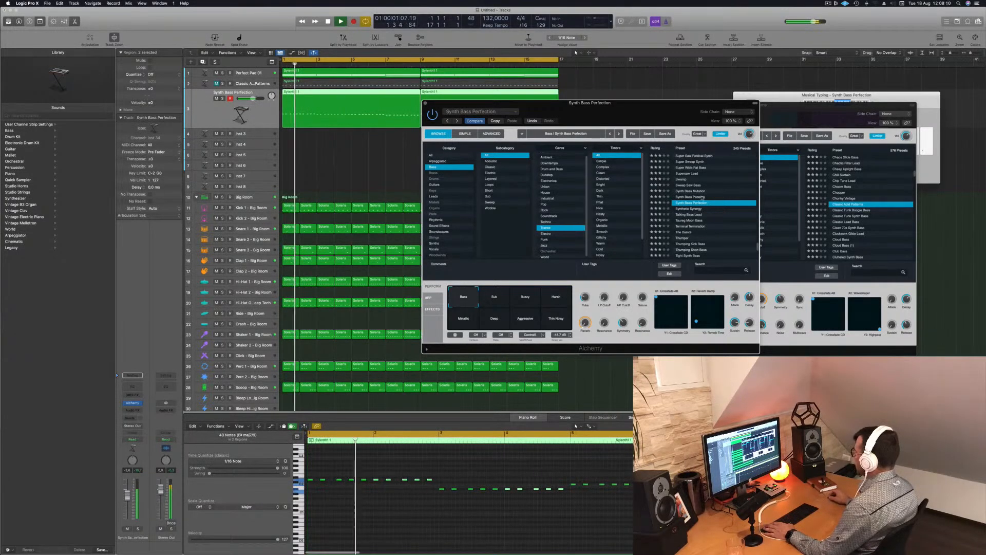
Step: Audition the Talking Bass Lead preset, load Taureg Moon Bass instead and restart playback
{"action": "left_click", "coordinate": [691, 215]}
{"action": "key", "text": "space"}
{"action": "key", "text": "space"}
{"action": "left_click", "coordinate": [691, 221]}
{"action": "key", "text": "space"}
{"action": "key", "text": "space"}
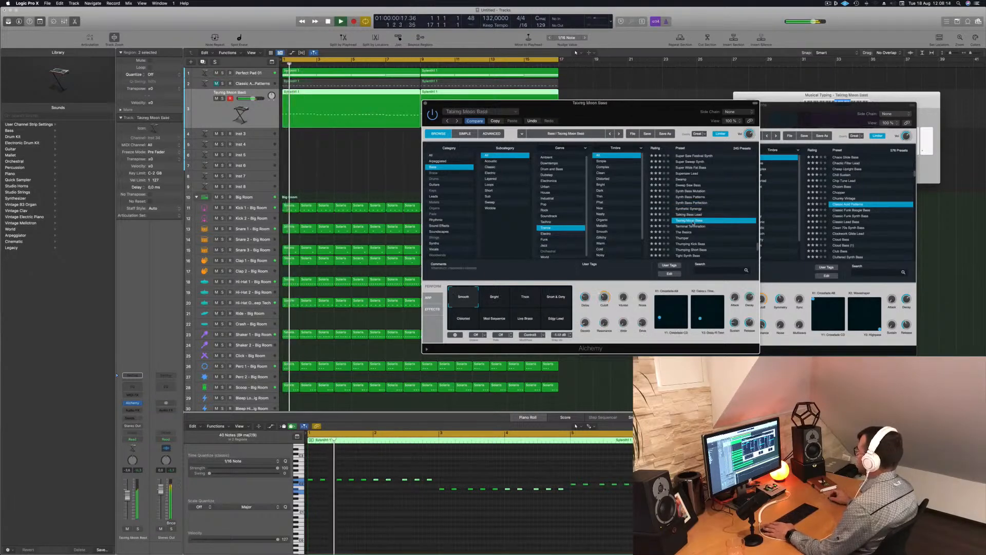
Step: Move the Alchemy window aside and adjust the Cutoff of the Taureg Moon Bass sound during playback
{"action": "left_click_drag", "start_coordinate": [656, 110], "coordinate": [719, 98]}
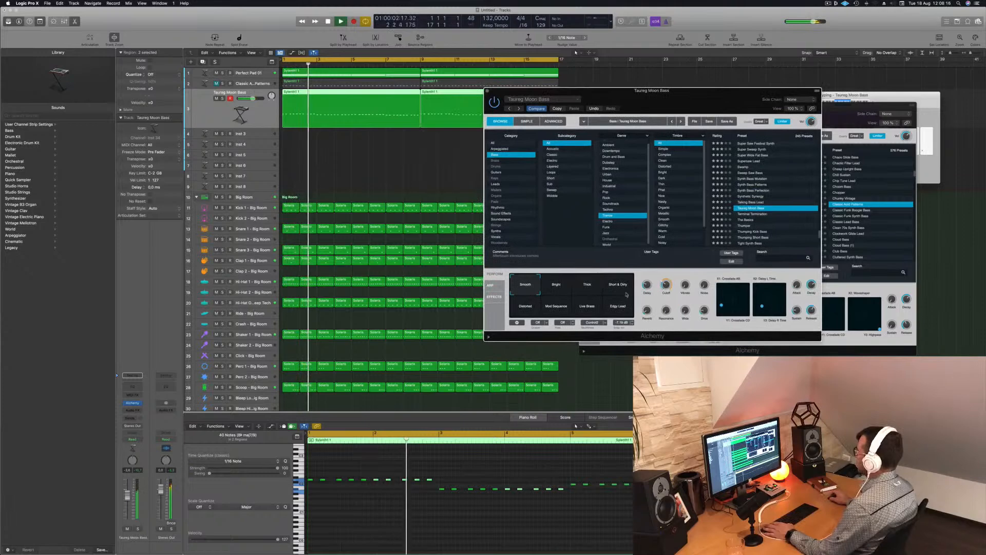
{"action": "left_click_drag", "start_coordinate": [661, 296], "coordinate": [663, 280]}
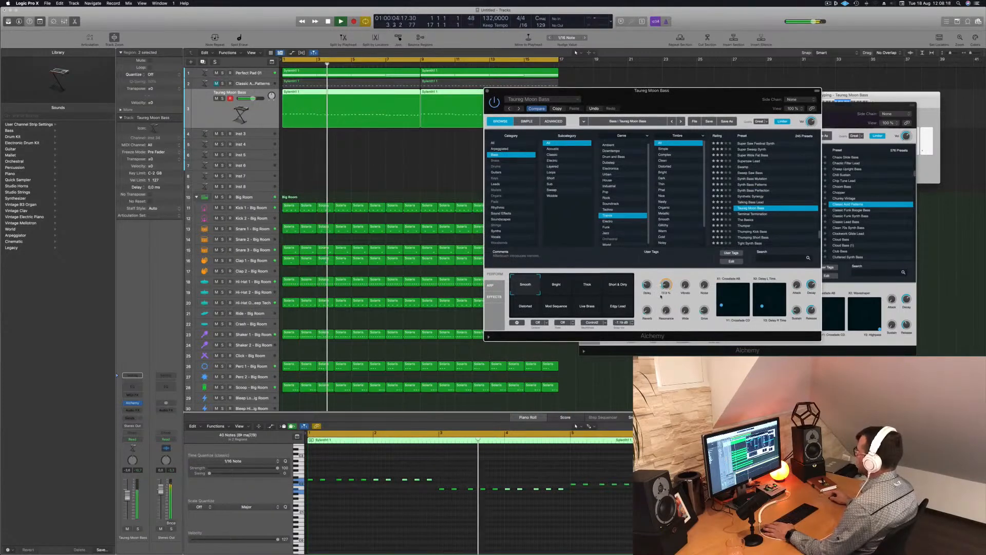
{"action": "key", "text": "space"}
{"action": "key", "text": "space"}
Step: Compare the Bright and Thick variations of Taureg Moon Bass, choose Short & Dirty and replay it from the start
{"action": "left_click", "coordinate": [557, 285]}
{"action": "left_click", "coordinate": [587, 285]}
{"action": "left_click", "coordinate": [618, 286]}
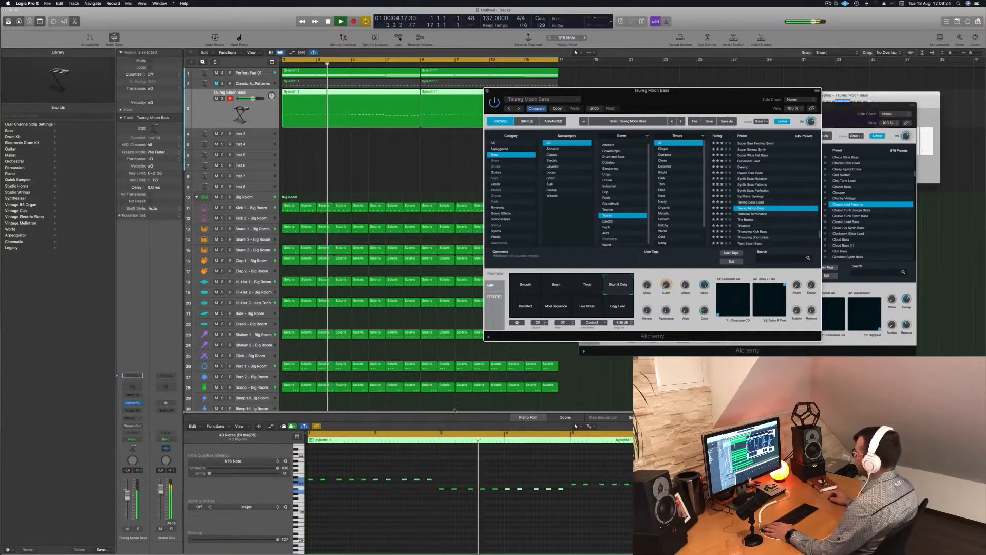
{"action": "key", "text": "space"}
{"action": "key", "text": "space"}
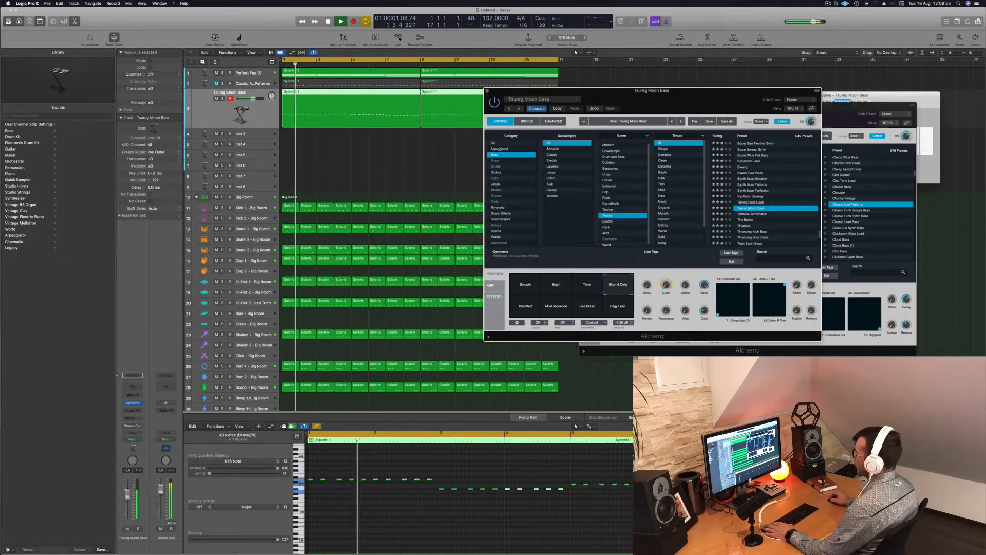
Step: Raise the Taureg Moon Bass track's volume slightly and close its Alchemy window
{"action": "left_click_drag", "start_coordinate": [127, 496], "coordinate": [128, 494]}
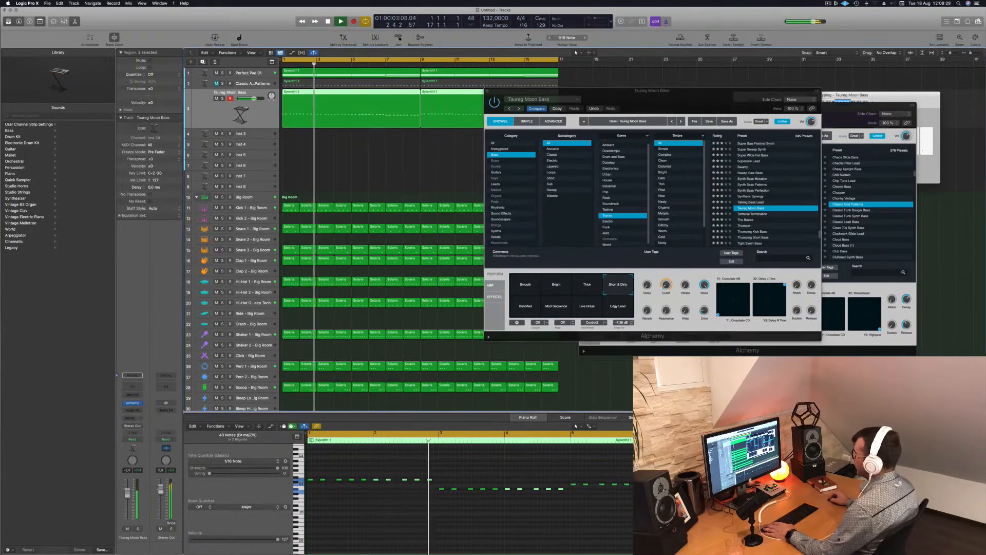
{"action": "left_click_drag", "start_coordinate": [573, 90], "coordinate": [412, 174]}
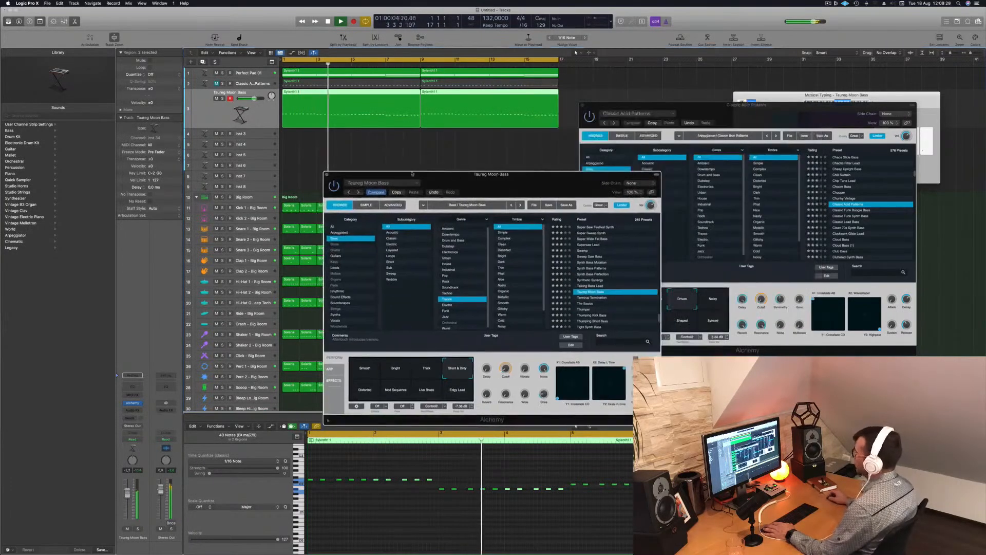
{"action": "left_click", "coordinate": [326, 175]}
Step: Restart playback from the beginning and select the muted Classic Acid Patterns track
{"action": "key", "text": "space"}
{"action": "key", "text": "space"}
{"action": "left_click", "coordinate": [241, 83]}
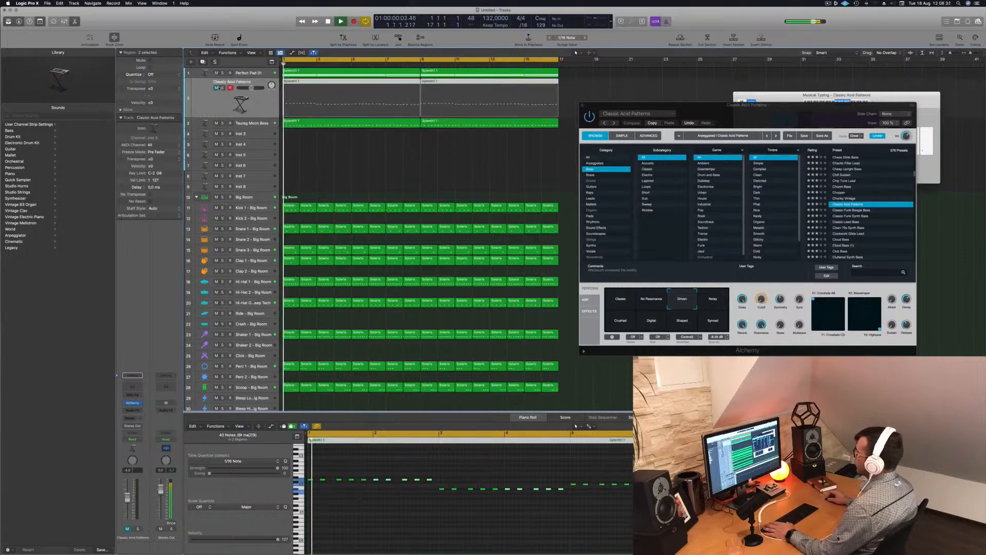
Step: Unmute the Classic Acid Patterns track, replay it from the start, stop playback and close the Musical Typing window
{"action": "left_click", "coordinate": [216, 88]}
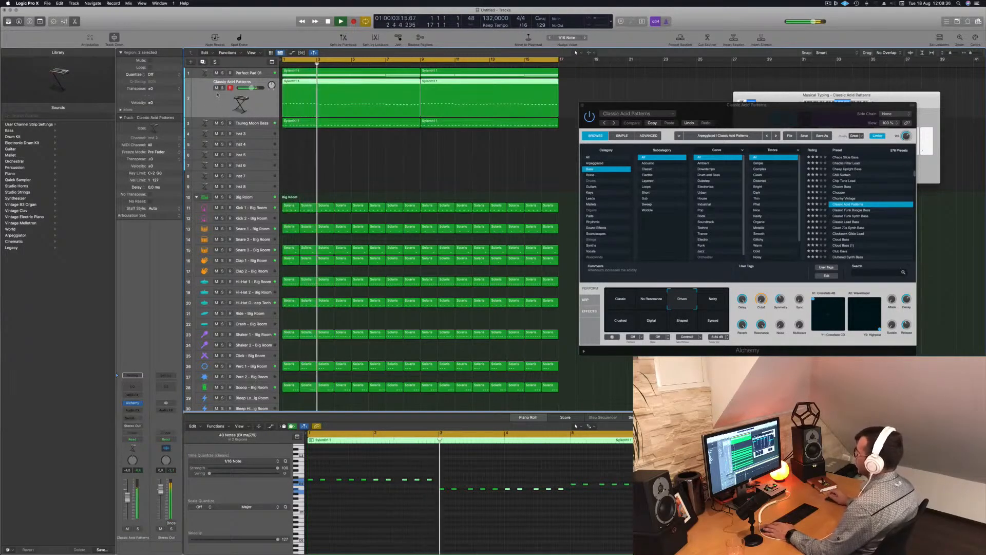
{"action": "key", "text": "Return"}
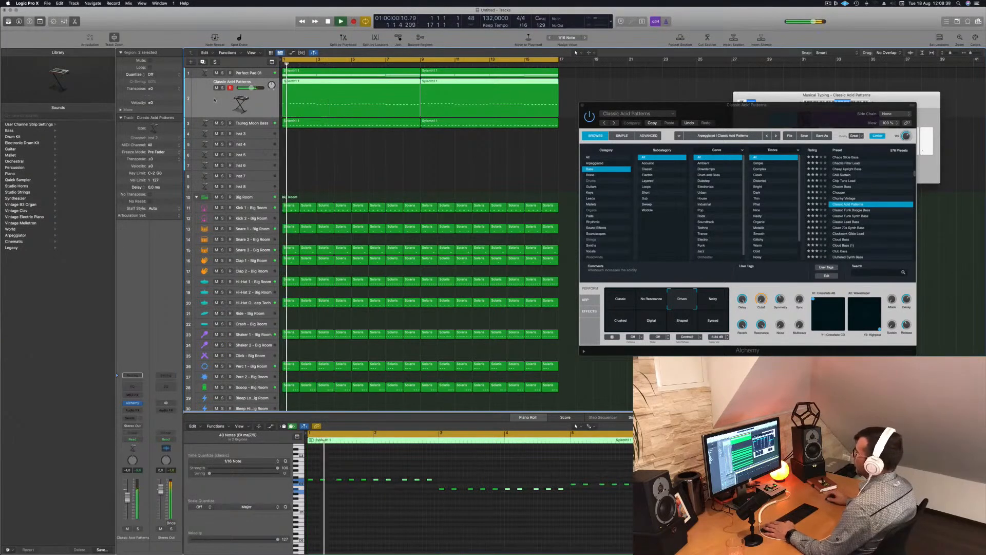
{"action": "key", "text": "space"}
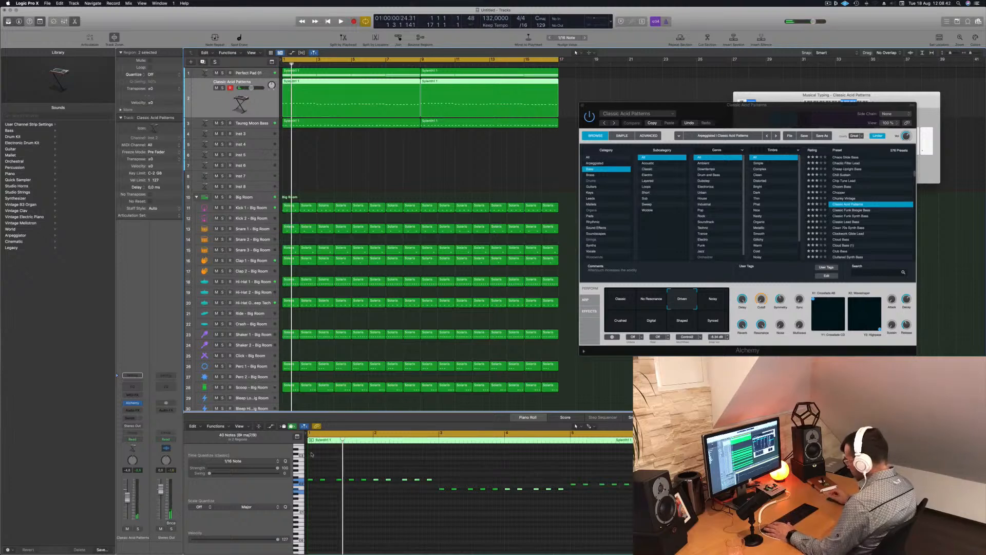
{"action": "key", "text": "super+k"}
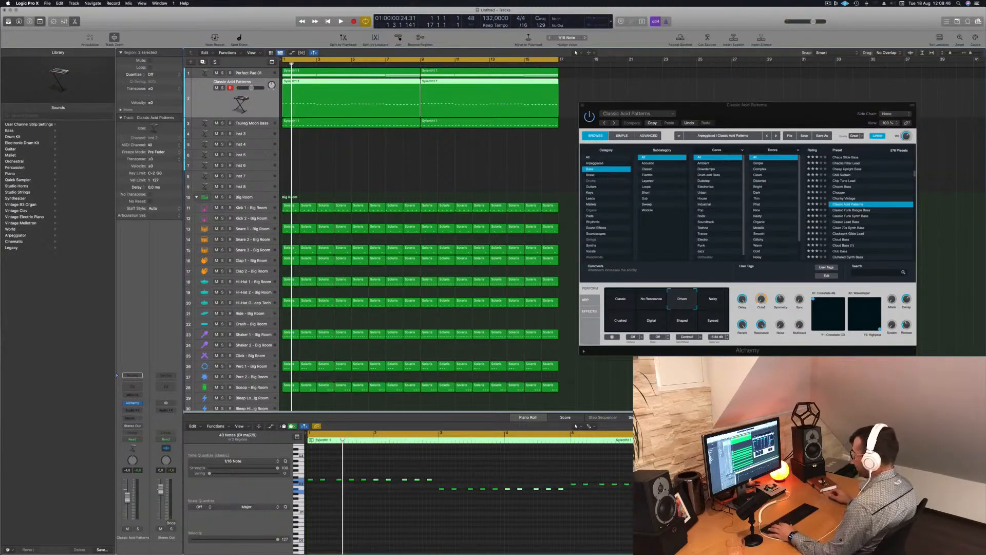
Step: Show the mixer and route the outputs of both Classic Acid Patterns and Taureg Moon Bass to Bus 5
{"action": "key", "text": "x"}
{"action": "key", "text": "space"}
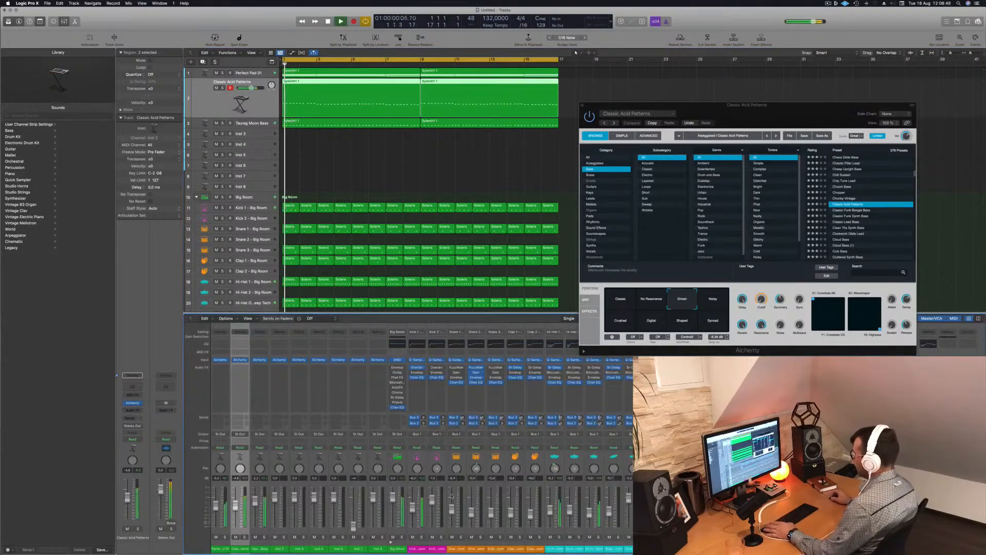
{"action": "left_click", "coordinate": [259, 549], "text": "shift"}
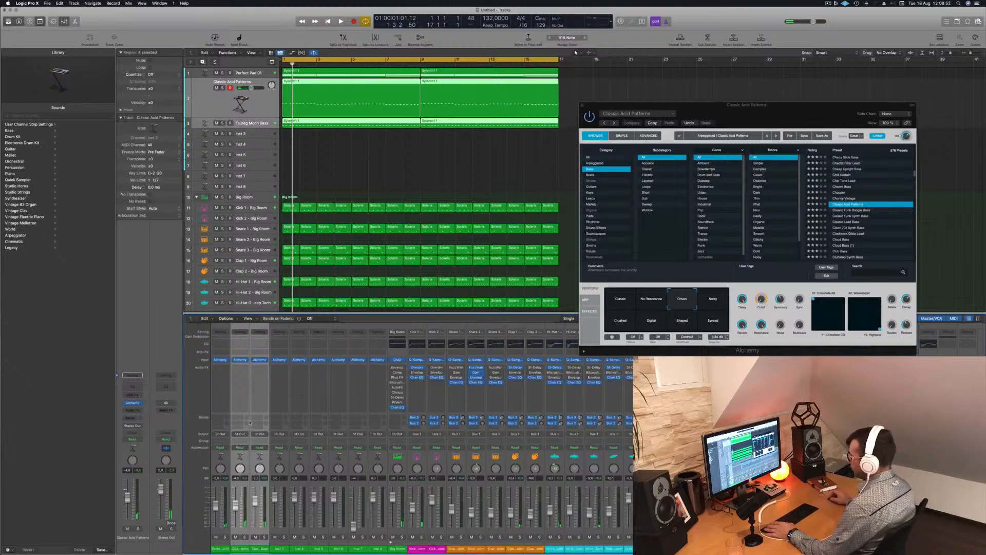
{"action": "left_click", "coordinate": [260, 434]}
{"action": "mouse_move", "coordinate": [266, 458]}
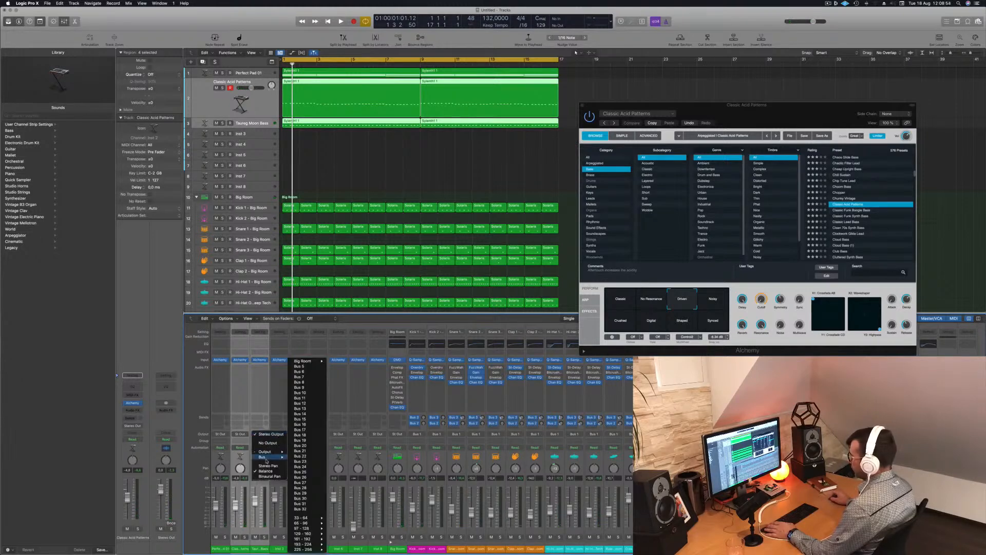
{"action": "left_click", "coordinate": [303, 368]}
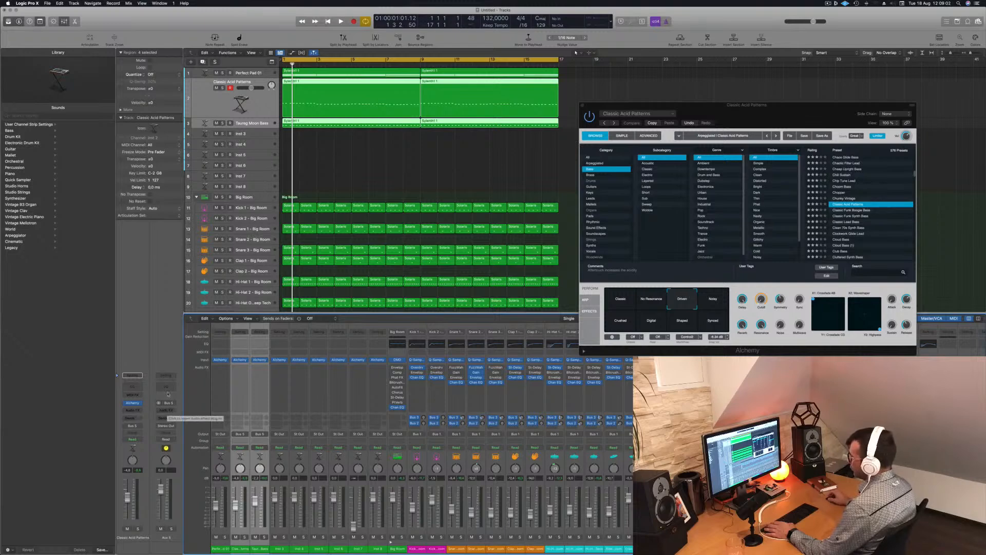
Step: Add a Channel EQ to the bass bus and set its high-cut filter to 810 Hz at 48 dB/Oct during playback
{"action": "left_click", "coordinate": [167, 389]}
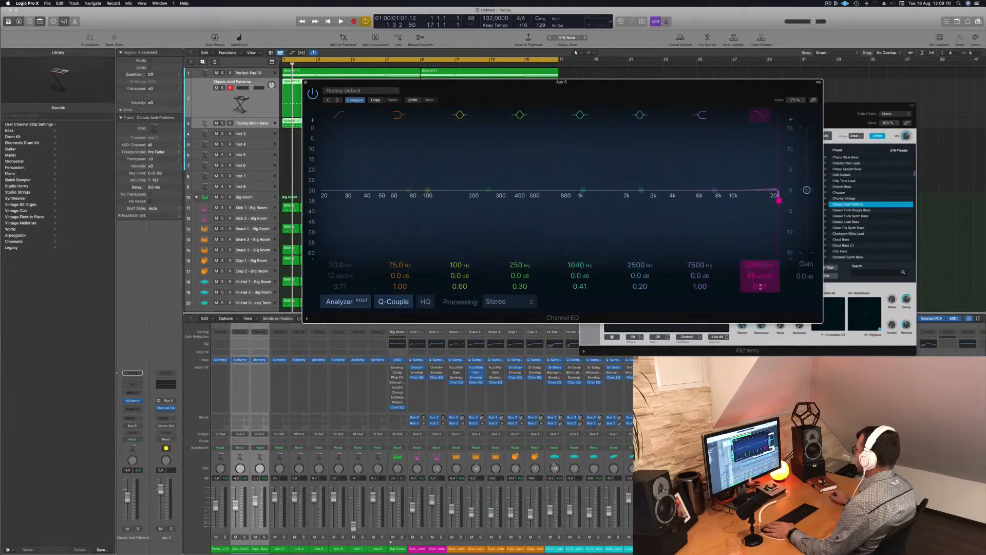
{"action": "left_click_drag", "start_coordinate": [761, 266], "coordinate": [762, 312]}
{"action": "key", "text": "space"}
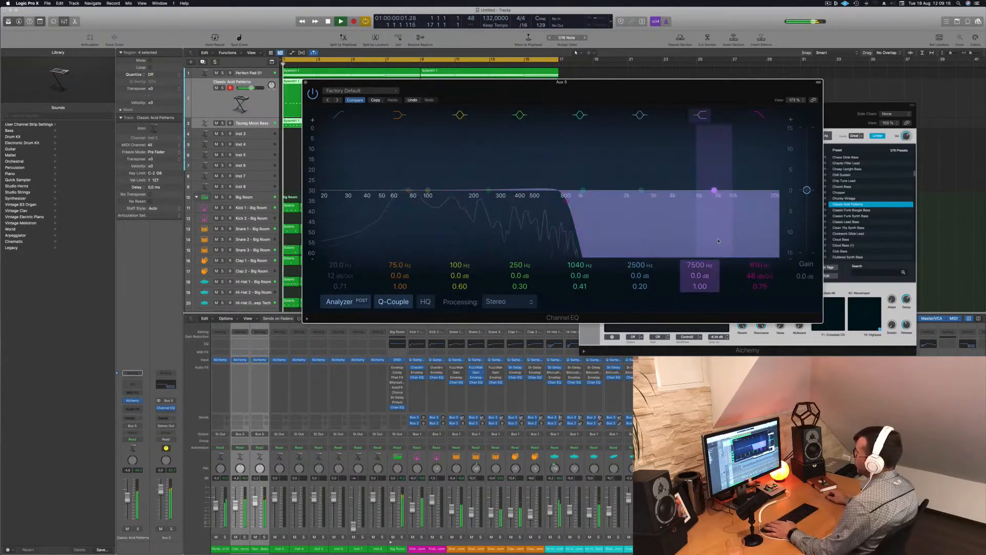
{"action": "left_click", "coordinate": [305, 83]}
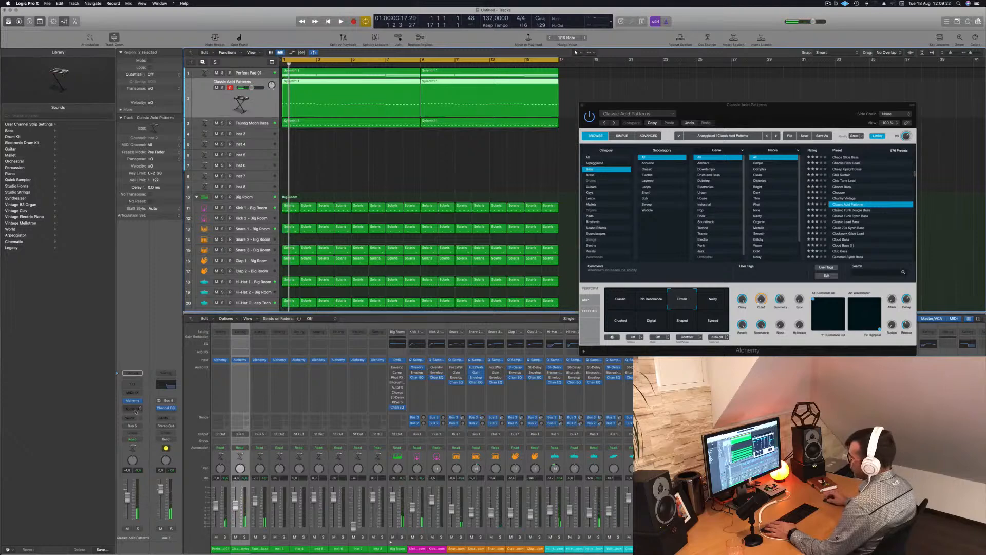
Step: Insert a stereo Compressor on Classic Acid Patterns using the Vintage Opto model with a -28 dB threshold, audition it and close it
{"action": "left_click", "coordinate": [135, 410]}
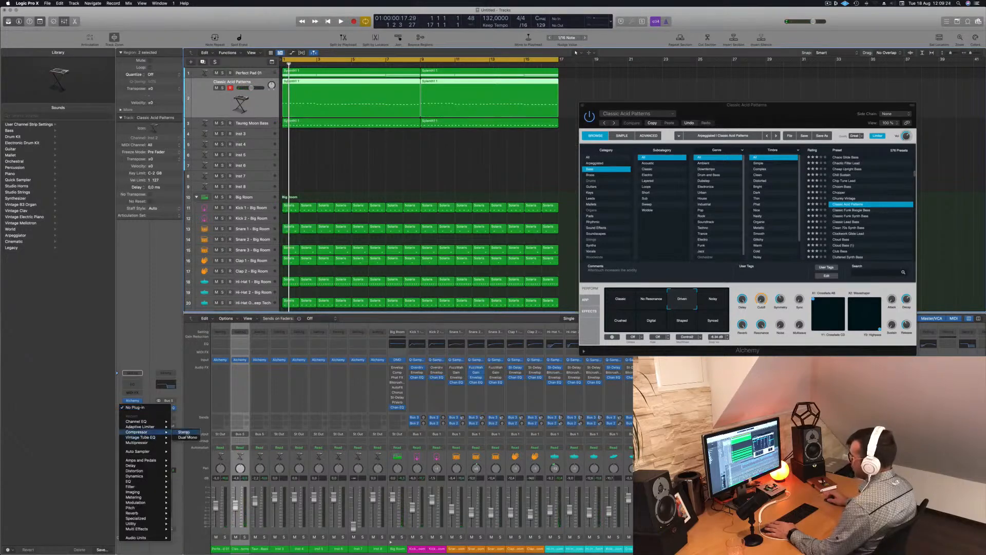
{"action": "left_click", "coordinate": [183, 432]}
{"action": "left_click", "coordinate": [506, 119]}
{"action": "left_click_drag", "start_coordinate": [511, 97], "coordinate": [545, 110]}
{"action": "key", "text": "space"}
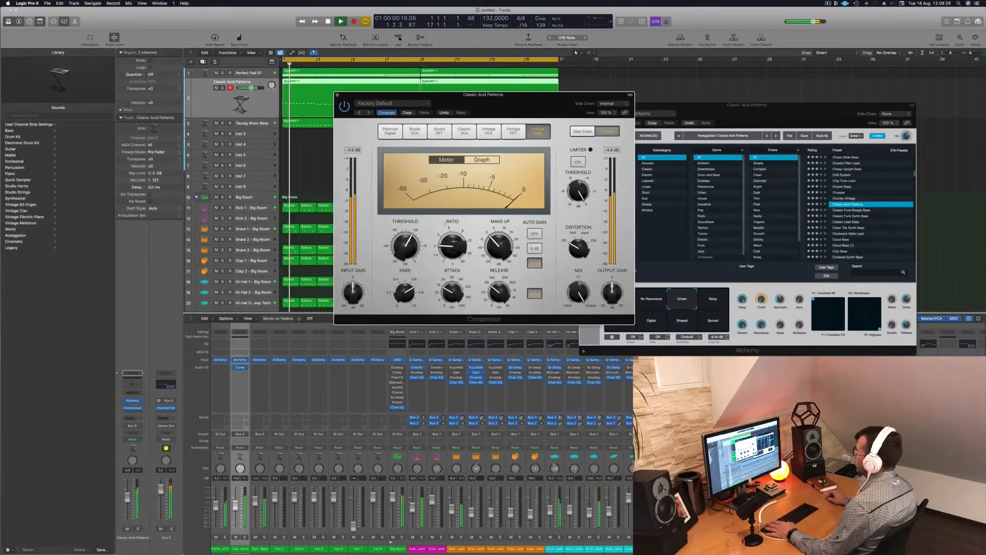
{"action": "left_click_drag", "start_coordinate": [405, 253], "coordinate": [405, 251]}
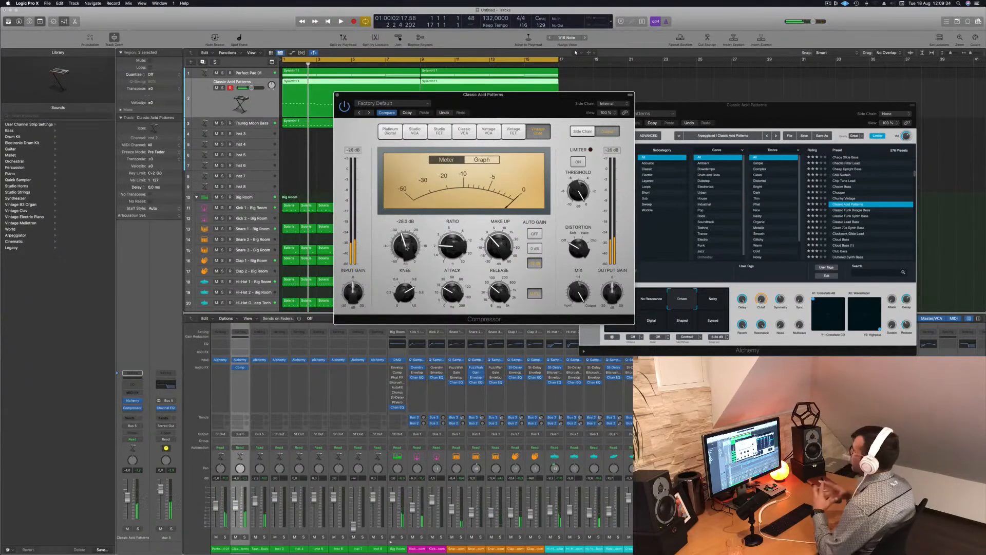
{"action": "key", "text": "space"}
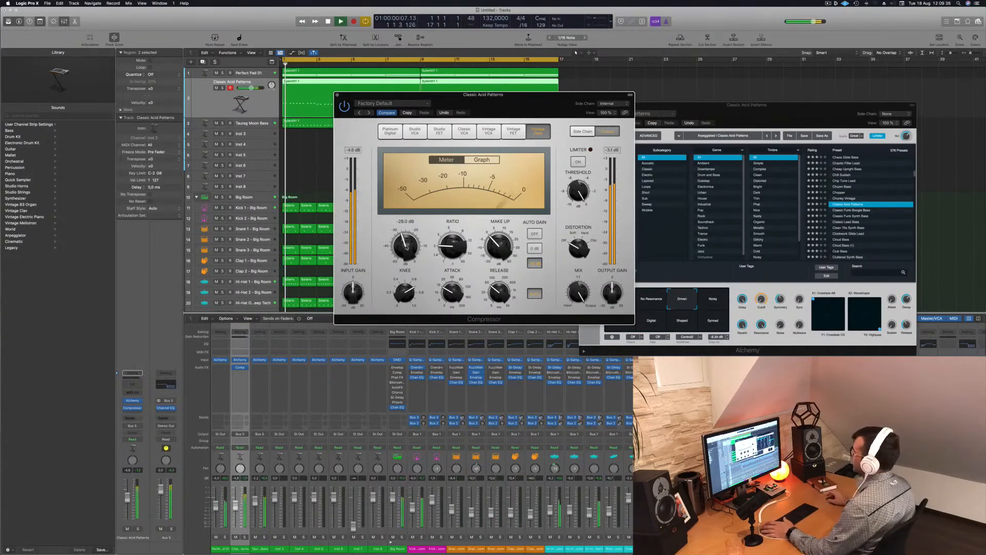
{"action": "left_click_drag", "start_coordinate": [520, 107], "coordinate": [511, 114]}
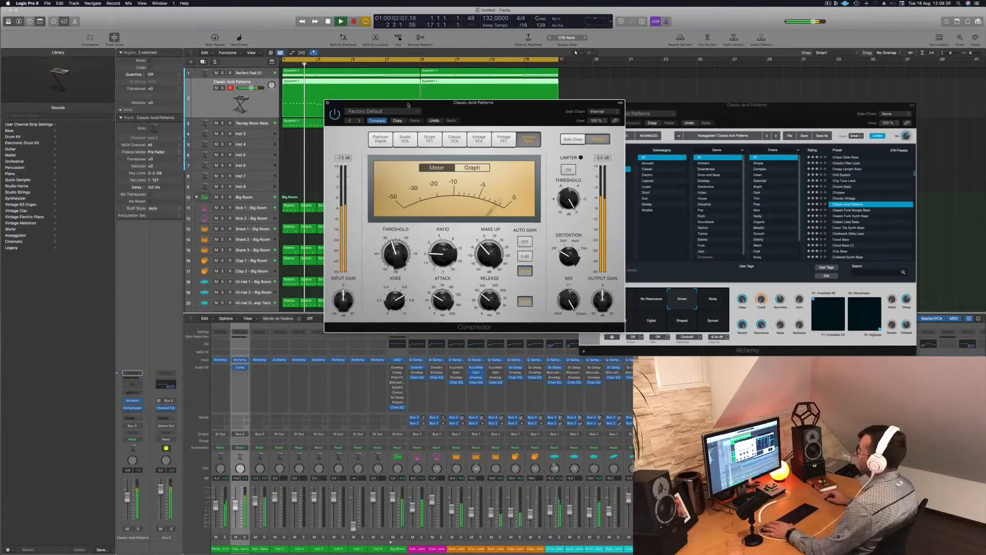
{"action": "left_click", "coordinate": [328, 104]}
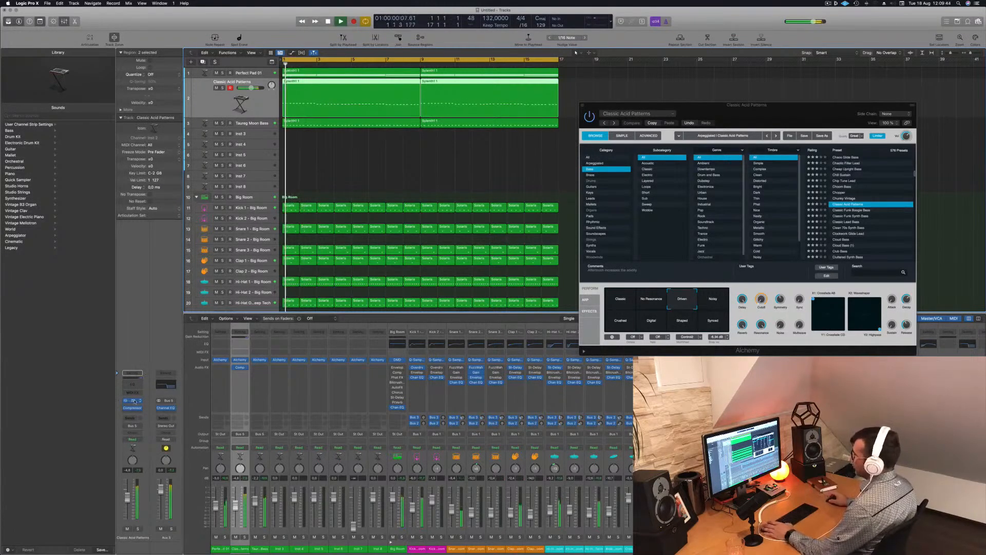
Step: Reopen the bass bus's Channel EQ, raise the high-cut frequency to the upper end of the spectrum and close the EQ
{"action": "left_click", "coordinate": [162, 385]}
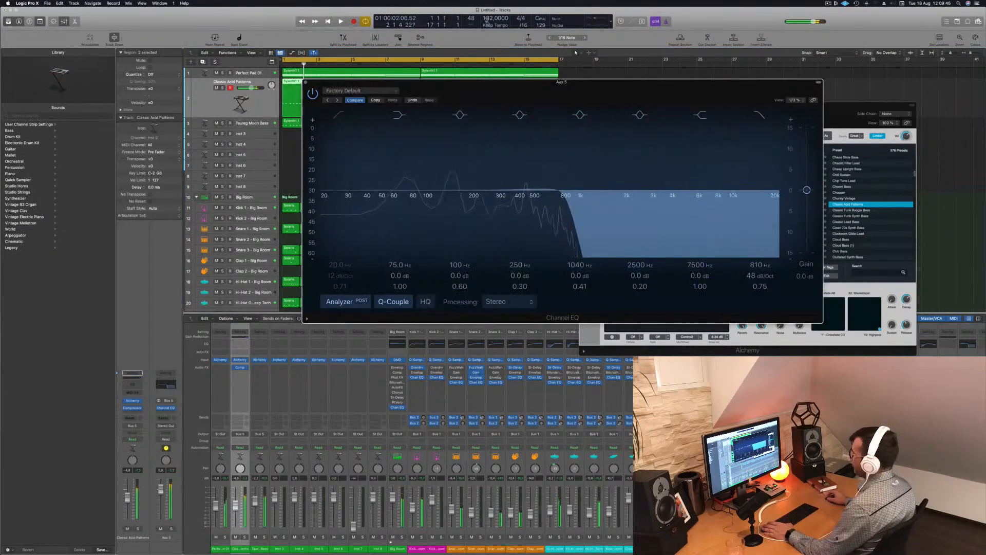
{"action": "left_click_drag", "start_coordinate": [566, 200], "coordinate": [776, 198]}
{"action": "key", "text": "space"}
{"action": "left_click", "coordinate": [305, 83]}
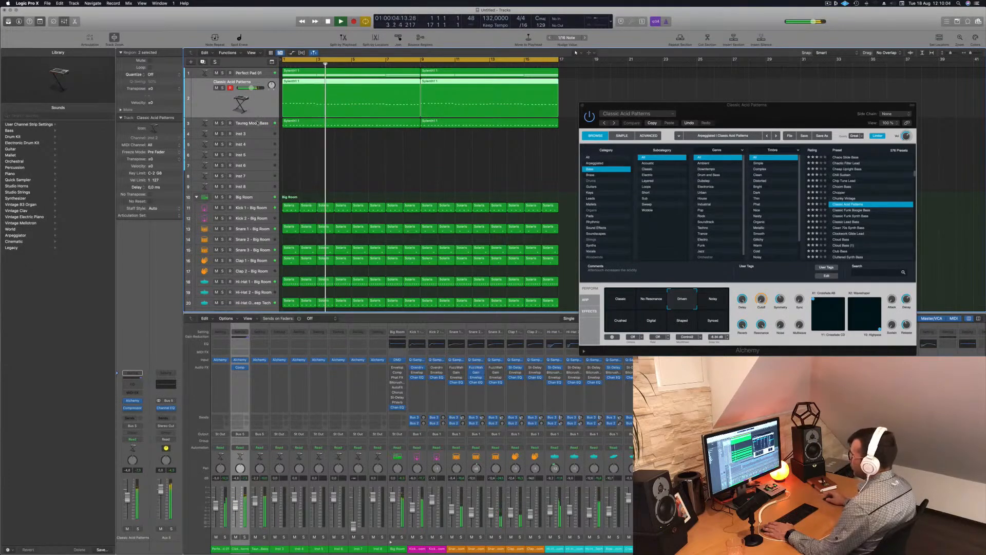
Step: Move the Compressor from Classic Acid Patterns to the bass bus after the Channel EQ and check its settings during playback
{"action": "left_click", "coordinate": [257, 123]}
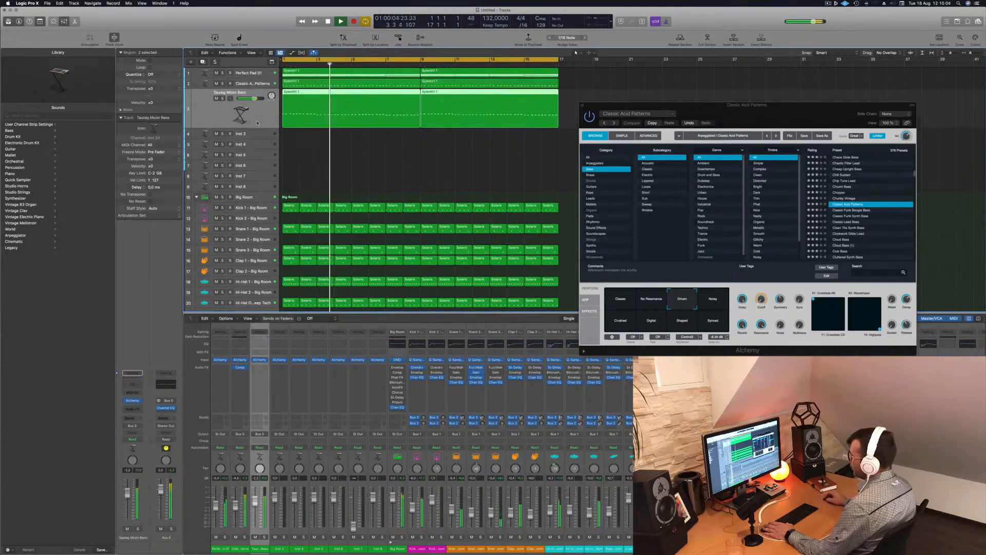
{"action": "left_click", "coordinate": [265, 84]}
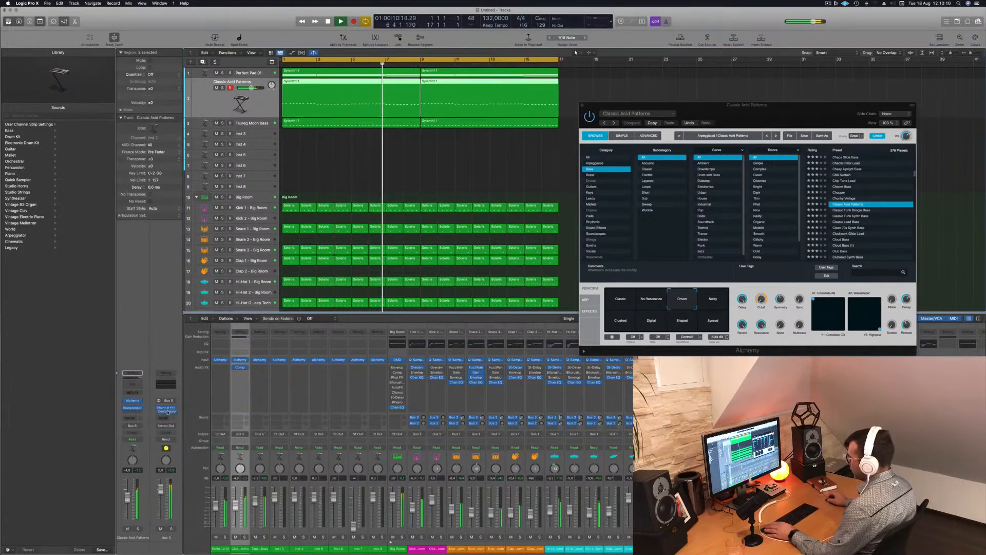
{"action": "left_click_drag", "start_coordinate": [132, 408], "coordinate": [167, 407]}
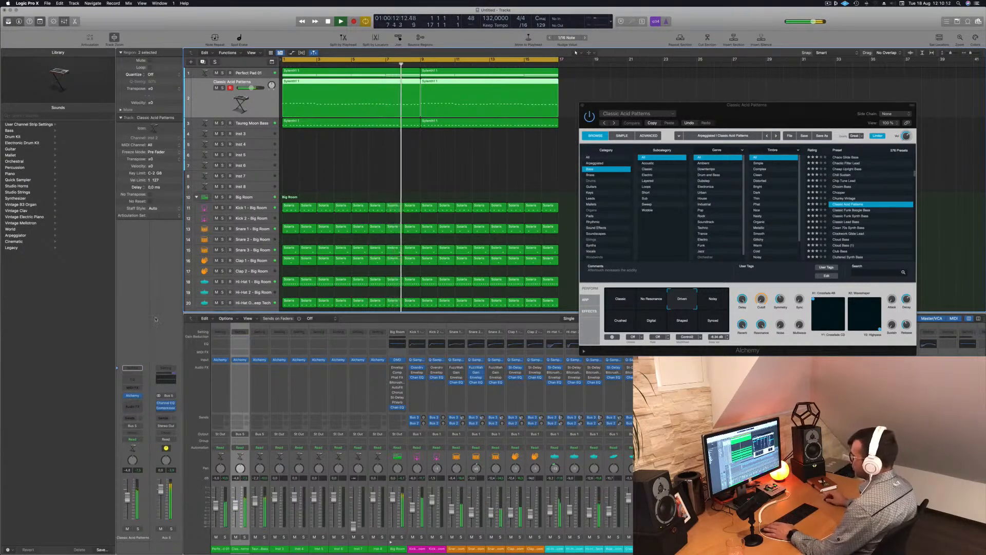
{"action": "left_click", "coordinate": [165, 407]}
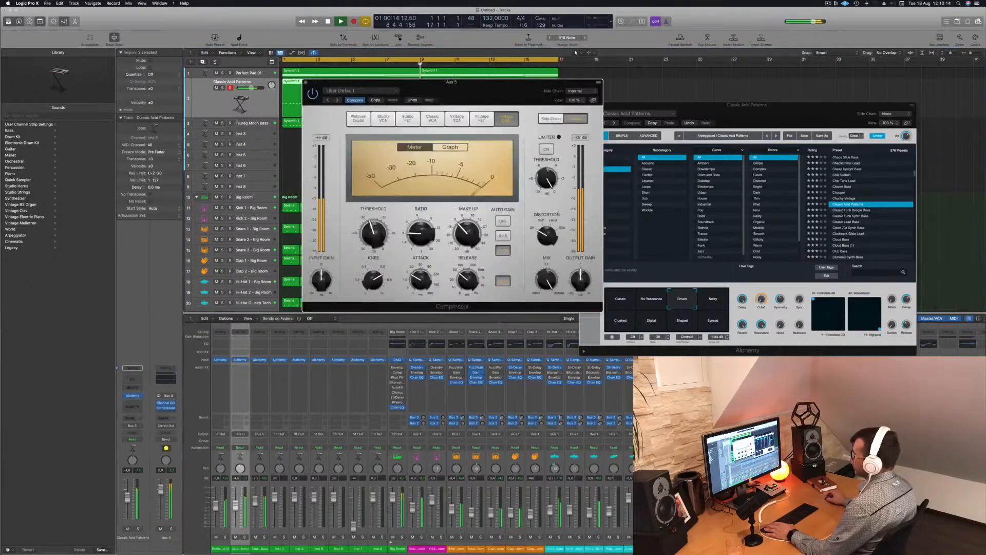
{"action": "left_click_drag", "start_coordinate": [497, 89], "coordinate": [618, 124]}
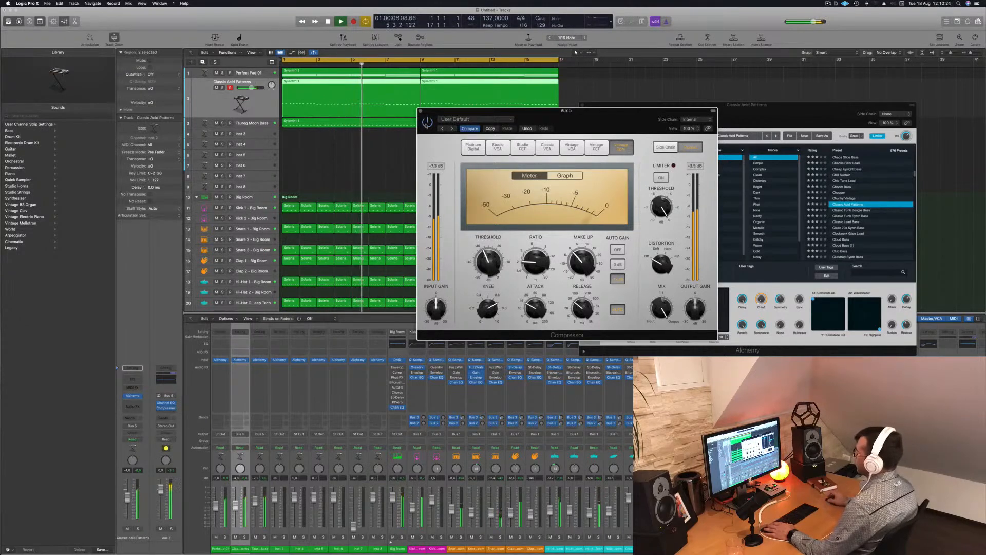
{"action": "left_click", "coordinate": [421, 111]}
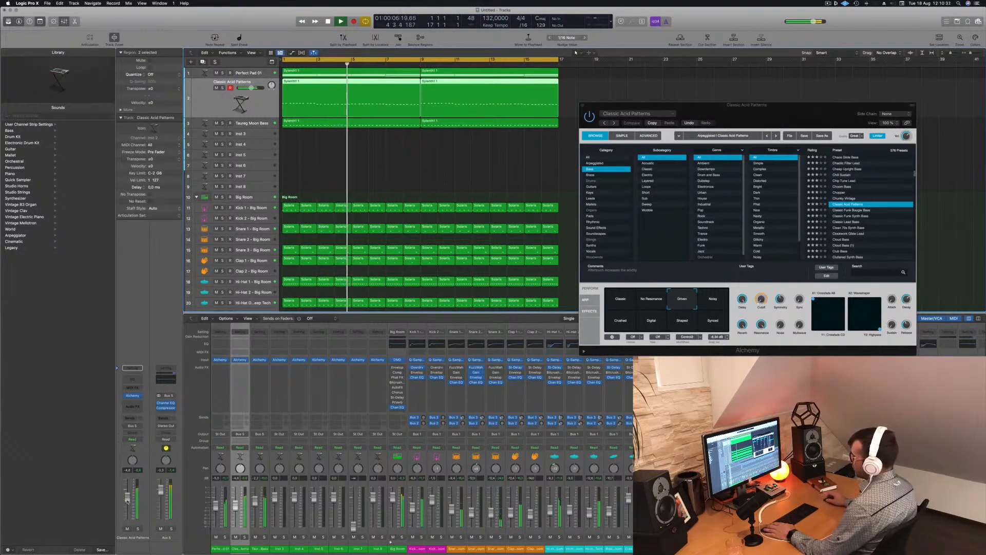
Step: Fine-tune the Classic Acid Patterns volume, hide the plug-in window and replay the beat from the start
{"action": "left_click_drag", "start_coordinate": [129, 521], "coordinate": [128, 496]}
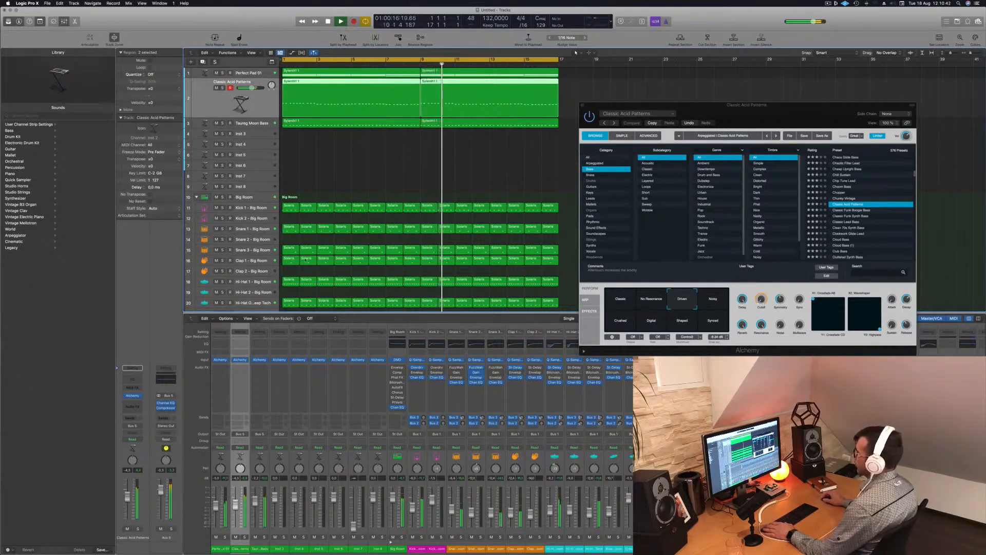
{"action": "left_click_drag", "start_coordinate": [746, 100], "coordinate": [780, 105]}
{"action": "key", "text": "space"}
{"action": "key", "text": "v"}
{"action": "key", "text": "space"}
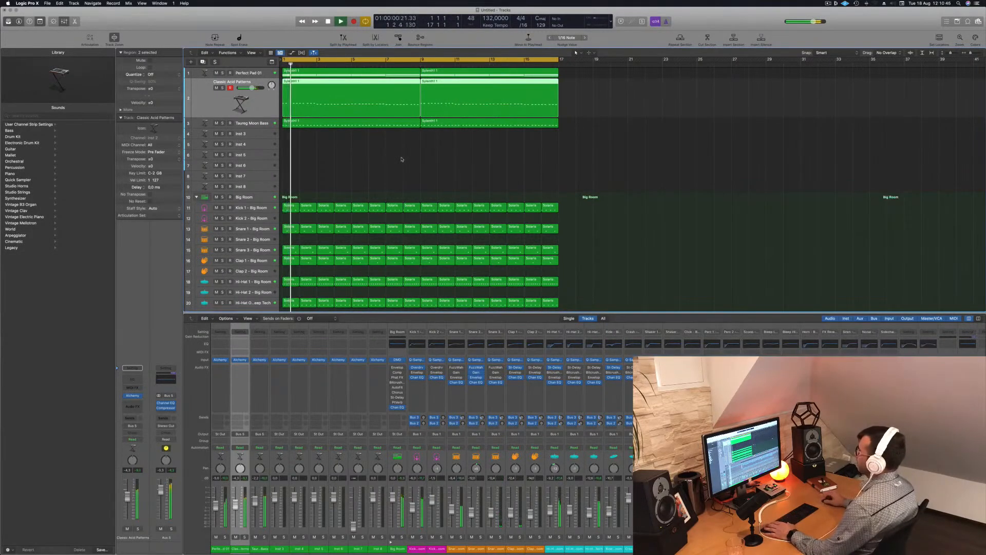
{"action": "left_click", "coordinate": [386, 160]}
{"action": "key", "text": "space"}
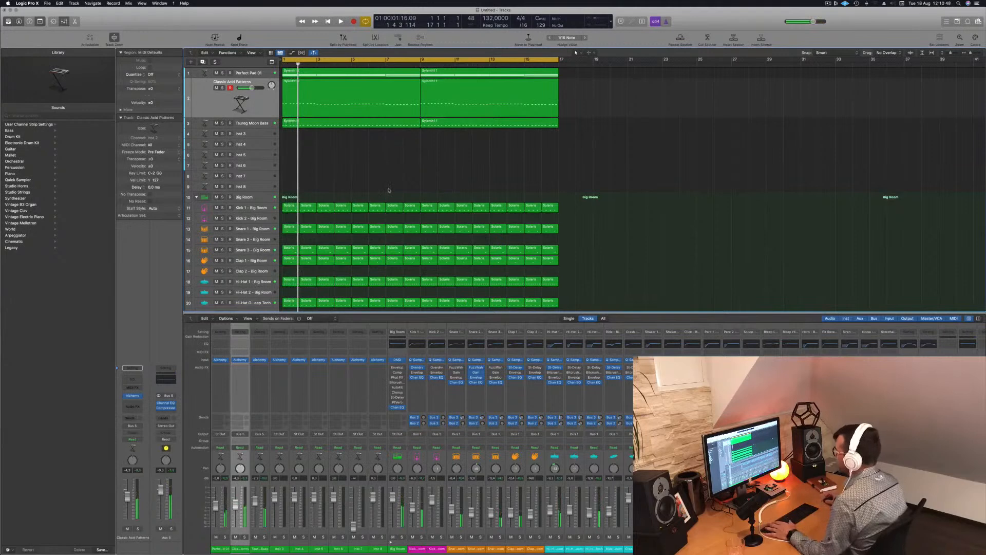
{"action": "key", "text": "space"}
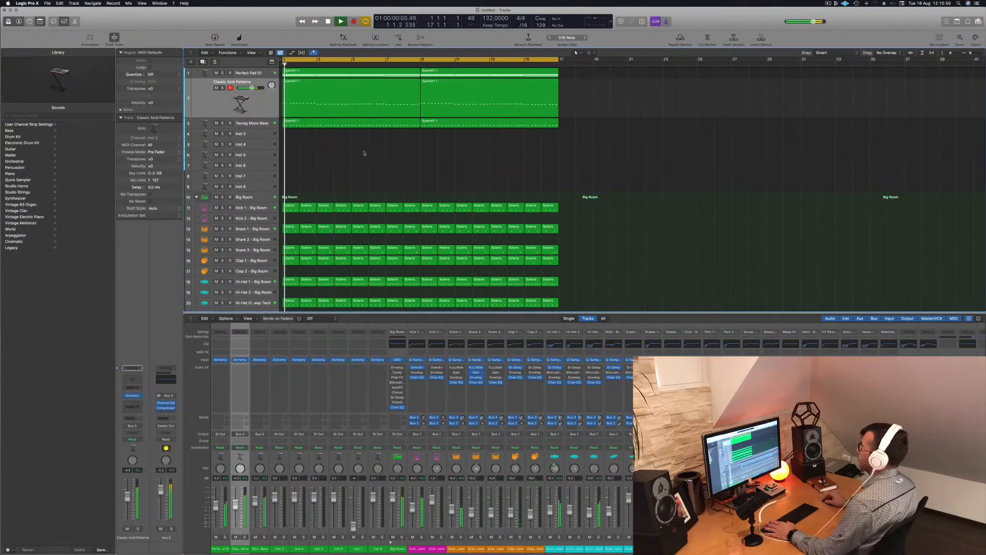
Step: Mute the Perfect Pad 01 track and replay the drums and bass without it
{"action": "left_click", "coordinate": [257, 74]}
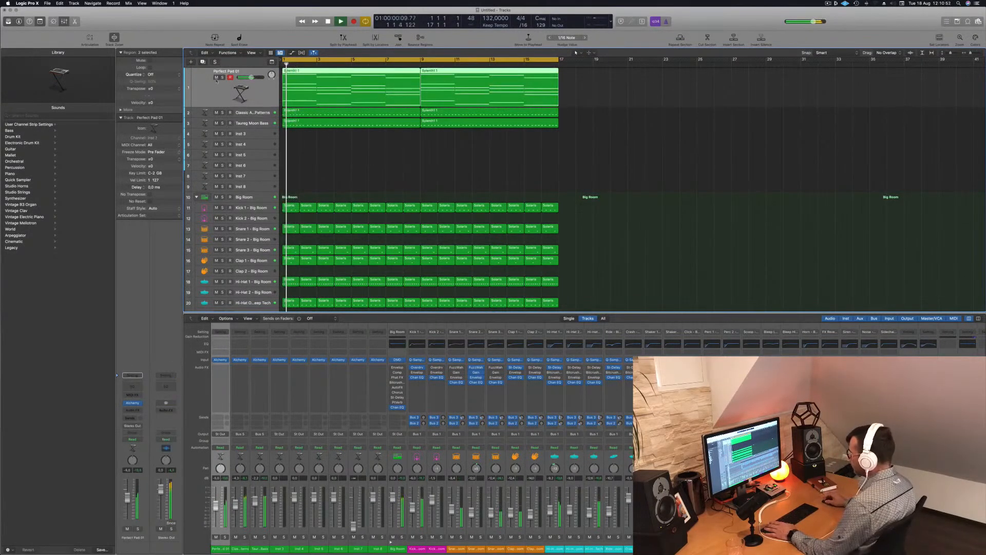
{"action": "left_click", "coordinate": [213, 87]}
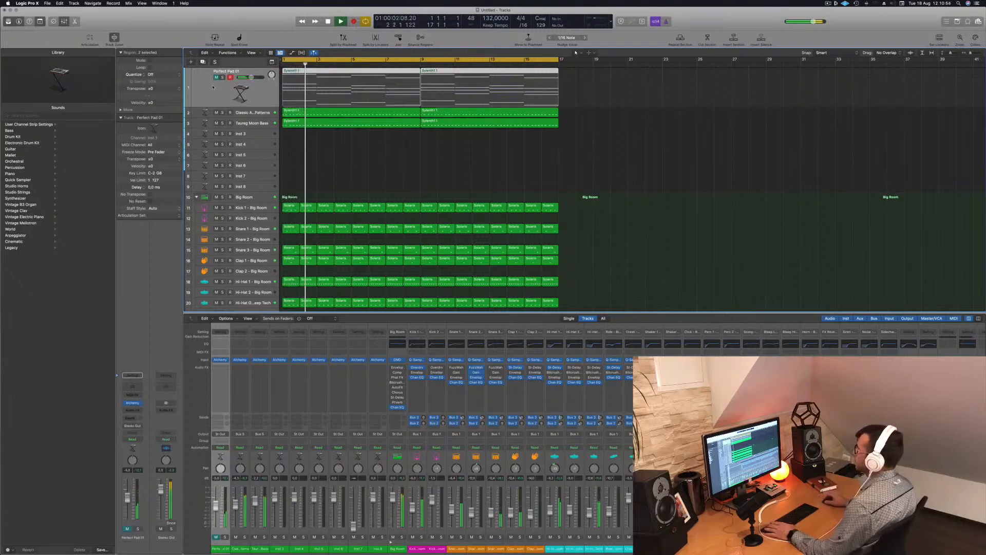
{"action": "left_click", "coordinate": [433, 173]}
{"action": "key", "text": "space"}
{"action": "key", "text": "space"}
{"action": "key", "text": "space"}
{"action": "left_click", "coordinate": [193, 88]}
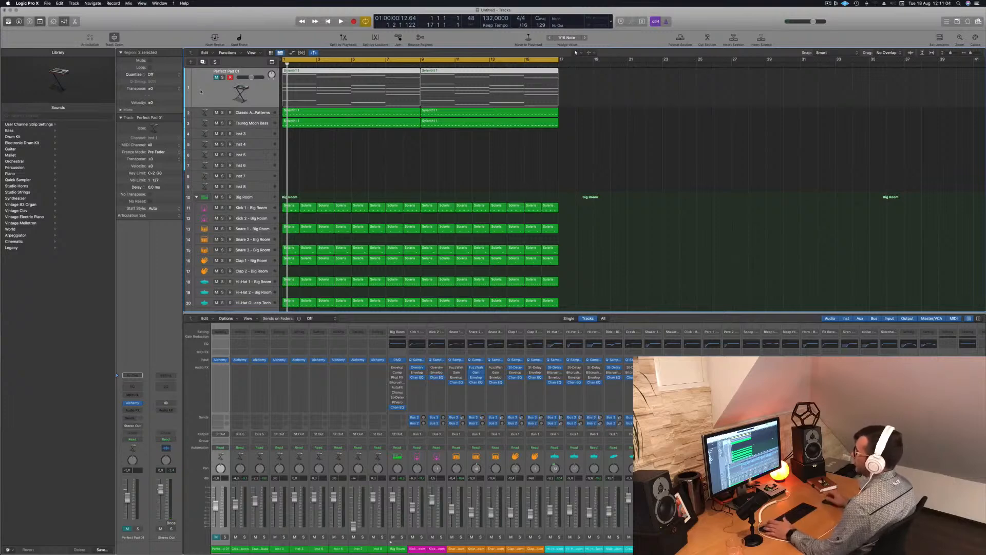
{"action": "key", "text": "space"}
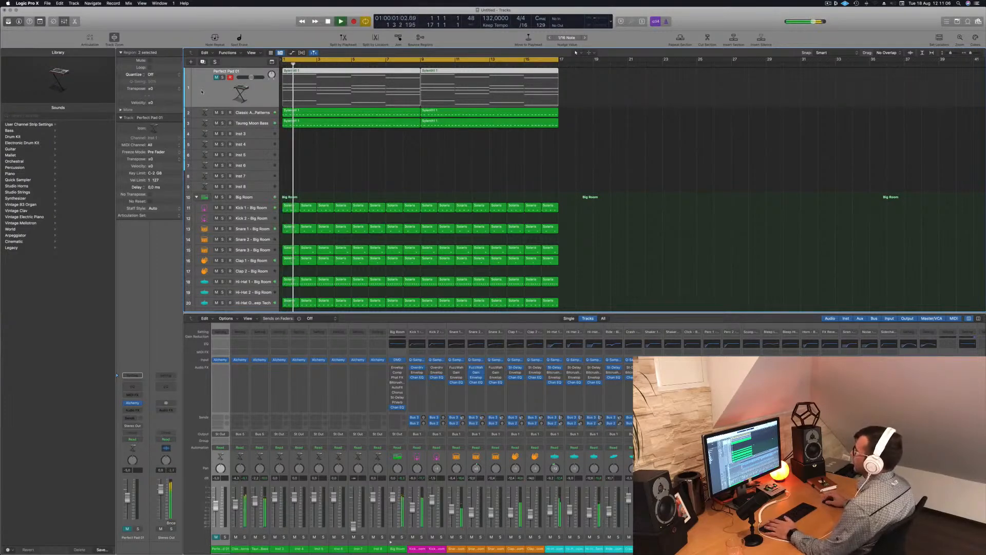
{"action": "key", "text": "space"}
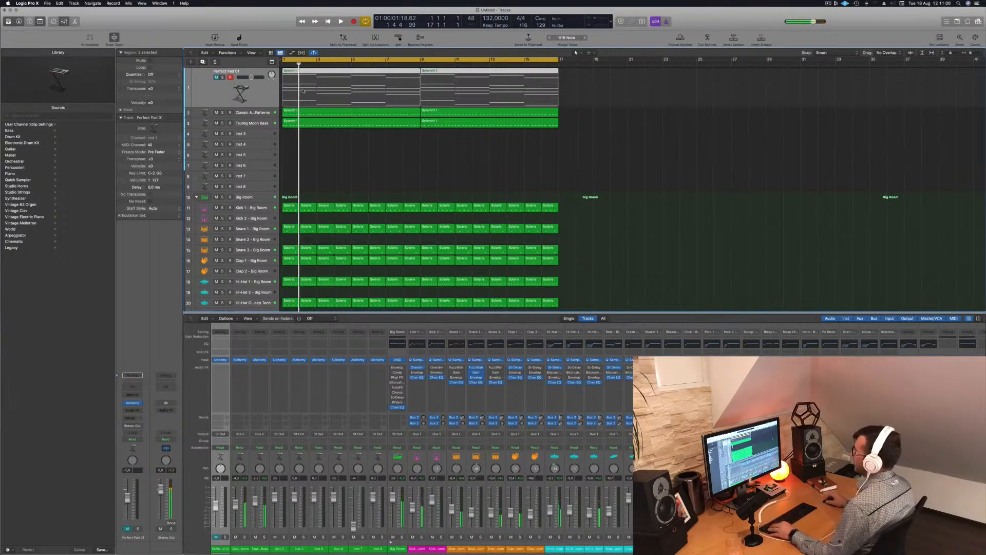
Step: Duplicate the Perfect Pad 01 track with its settings and copy the first chord region onto the new track
{"action": "key", "text": "super+d"}
{"action": "left_click_drag", "start_coordinate": [349, 73], "coordinate": [350, 94]}
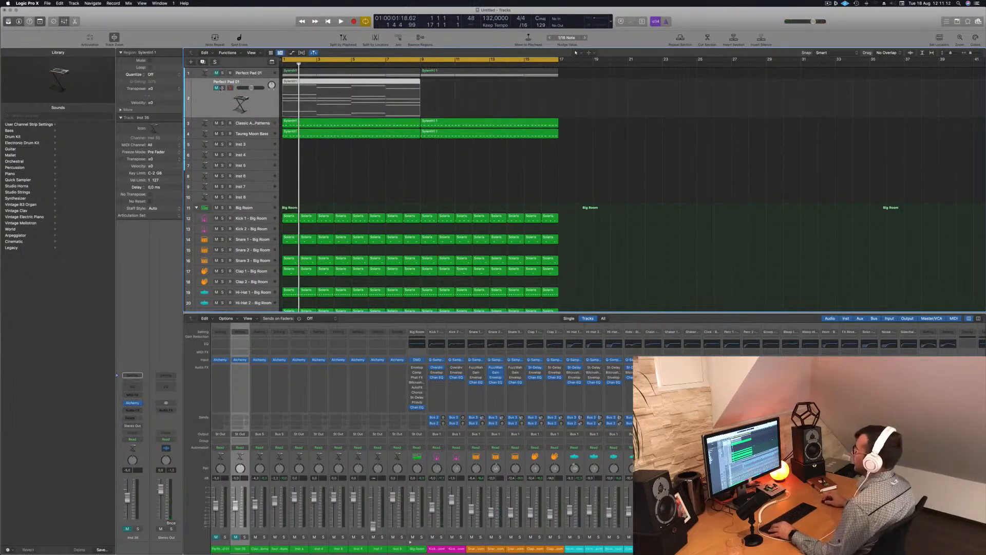
Step: Unmute the duplicated Perfect Pad 01 track and shorten all chord notes in its region to short stabs
{"action": "left_click", "coordinate": [220, 88]}
{"action": "double_click", "coordinate": [320, 83]}
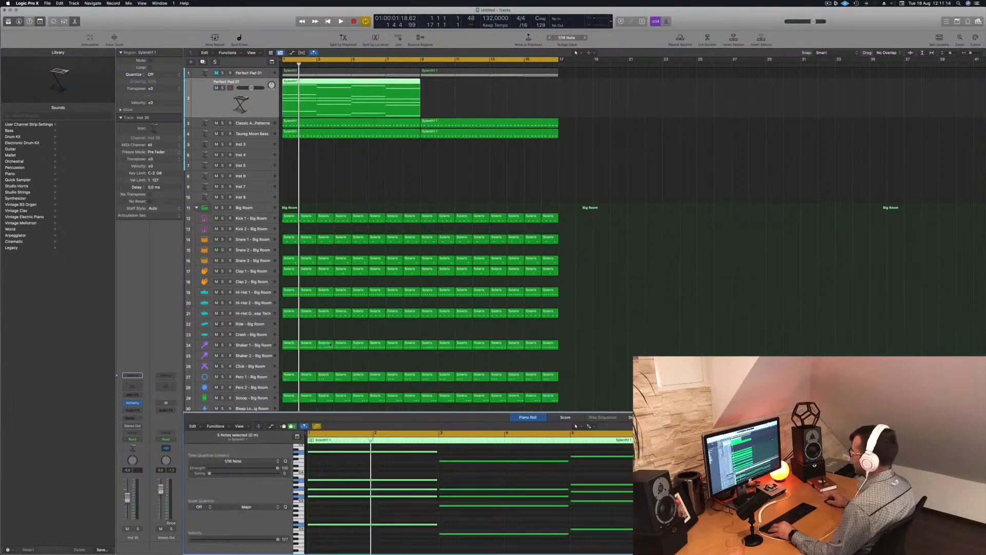
{"action": "scroll", "coordinate": [319, 84], "scroll_direction": "down", "scroll_amount": 5}
{"action": "scroll", "coordinate": [434, 485], "scroll_direction": "down", "scroll_amount": 3}
{"action": "left_click", "coordinate": [447, 477]}
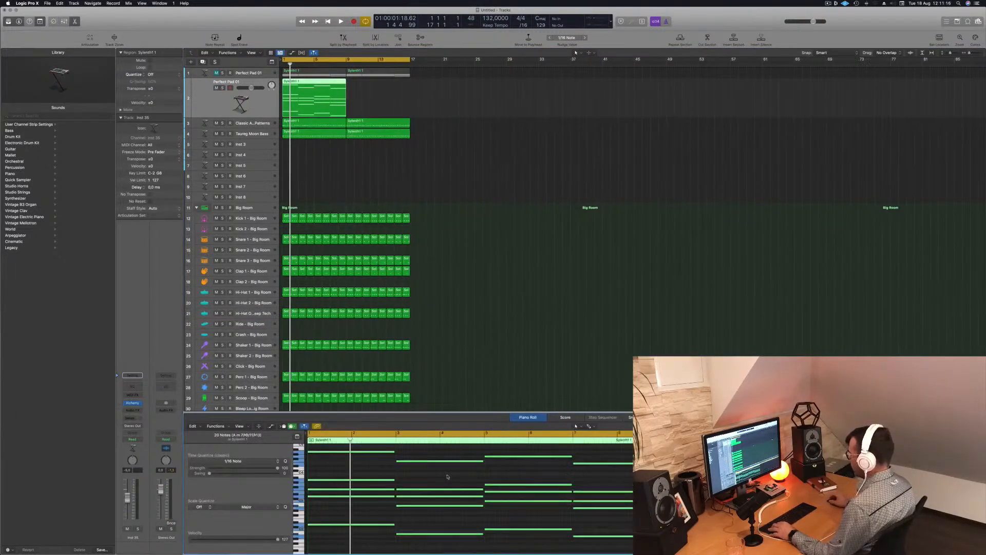
{"action": "left_click_drag", "start_coordinate": [483, 461], "coordinate": [403, 463]}
{"action": "scroll", "coordinate": [366, 471], "scroll_direction": "up", "scroll_amount": 3}
Step: Play the chord stabs with the beat and raise the duplicated pad track's volume
{"action": "key", "text": "space"}
{"action": "scroll", "coordinate": [366, 470], "scroll_direction": "down", "scroll_amount": 2}
{"action": "key", "text": "space"}
{"action": "key", "text": "space"}
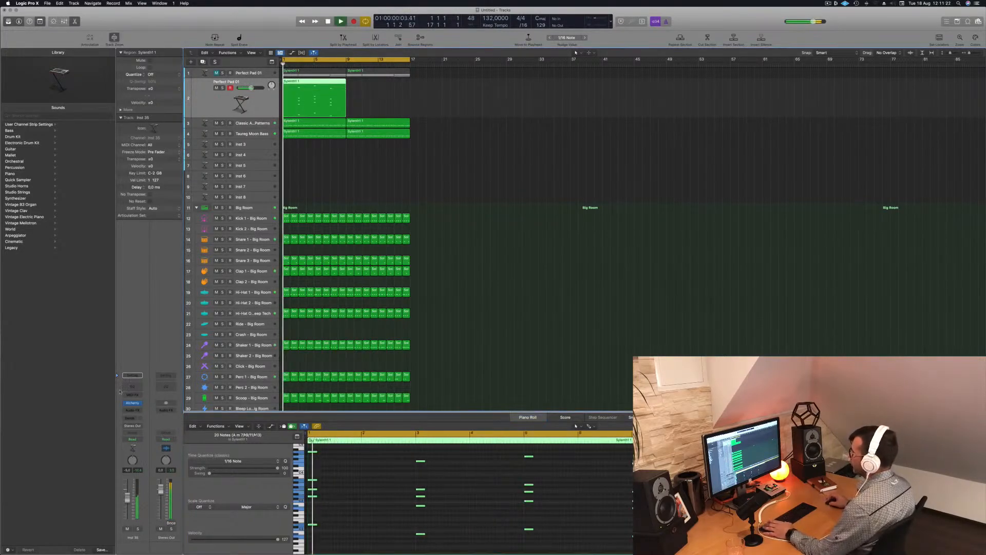
{"action": "key", "text": "space"}
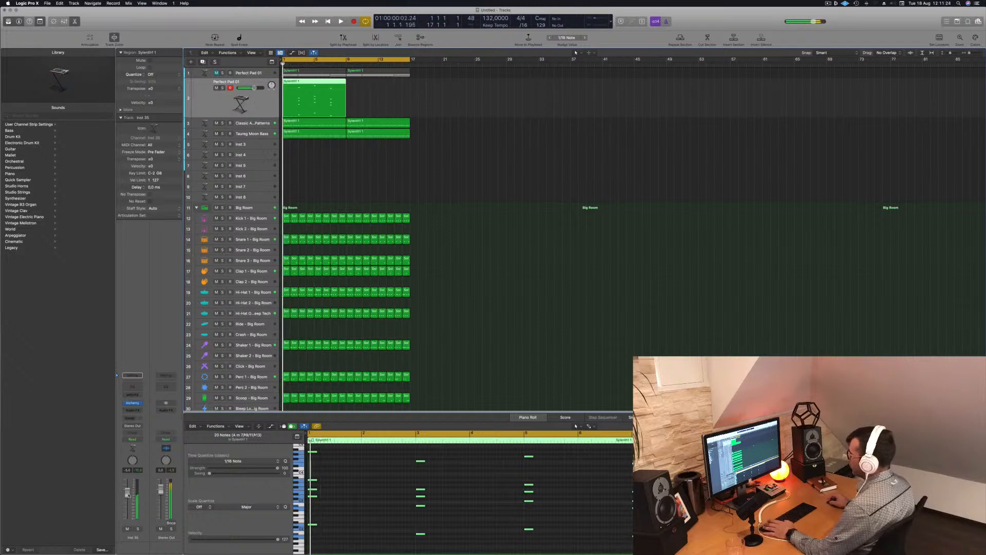
{"action": "key", "text": "space"}
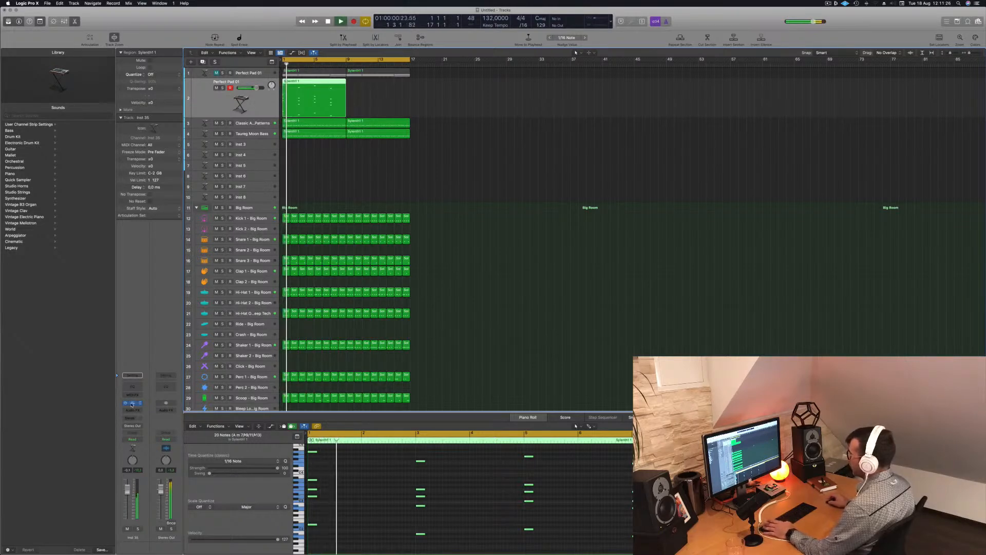
Step: Open the duplicated track's Alchemy and load the 80s Digital Piano preset from the Keys category
{"action": "left_click_drag", "start_coordinate": [476, 95], "coordinate": [695, 108]}
{"action": "key", "text": "space"}
{"action": "key", "text": "space"}
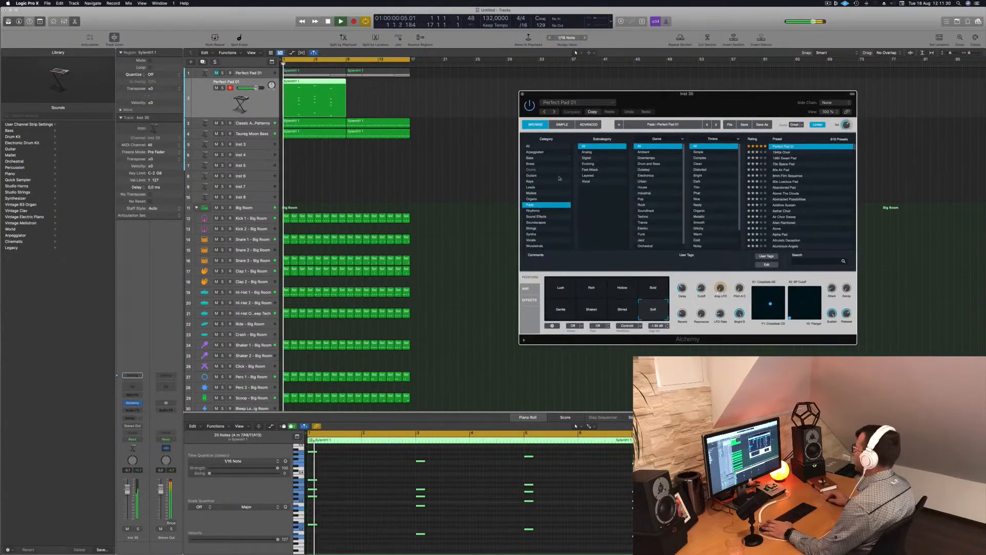
{"action": "left_click", "coordinate": [532, 181]}
{"action": "key", "text": "space"}
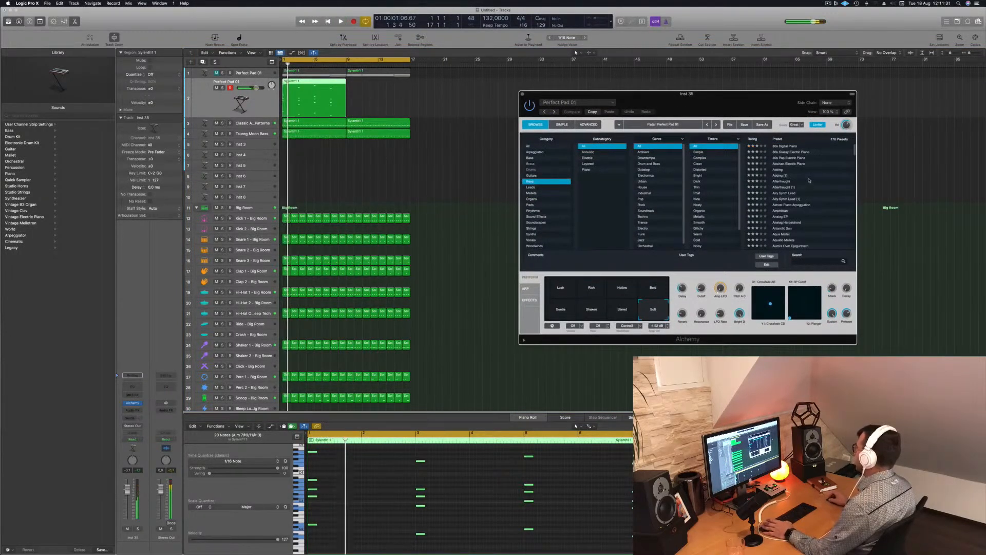
{"action": "left_click", "coordinate": [789, 147]}
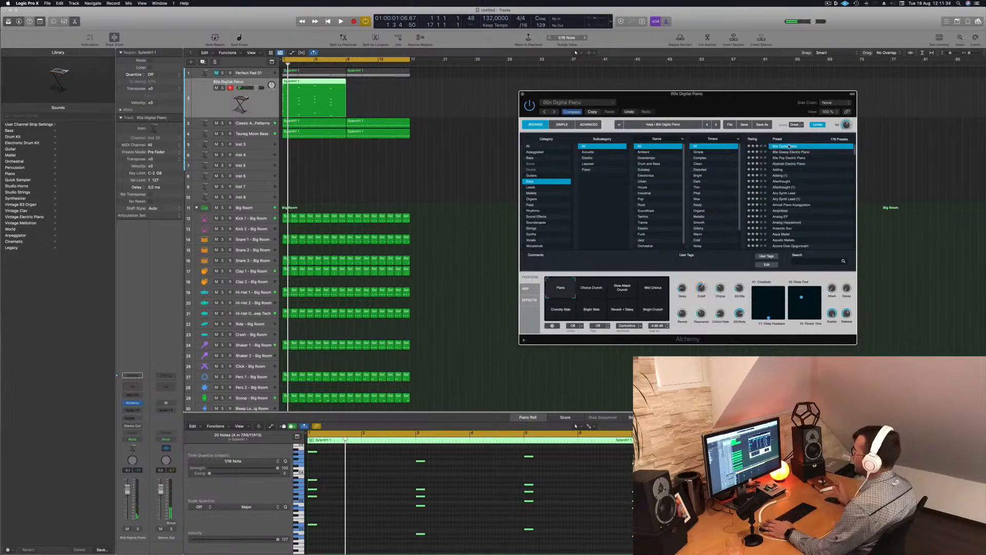
Step: Lower the 80s Digital Piano track's volume while playing it with the beat
{"action": "key", "text": "space"}
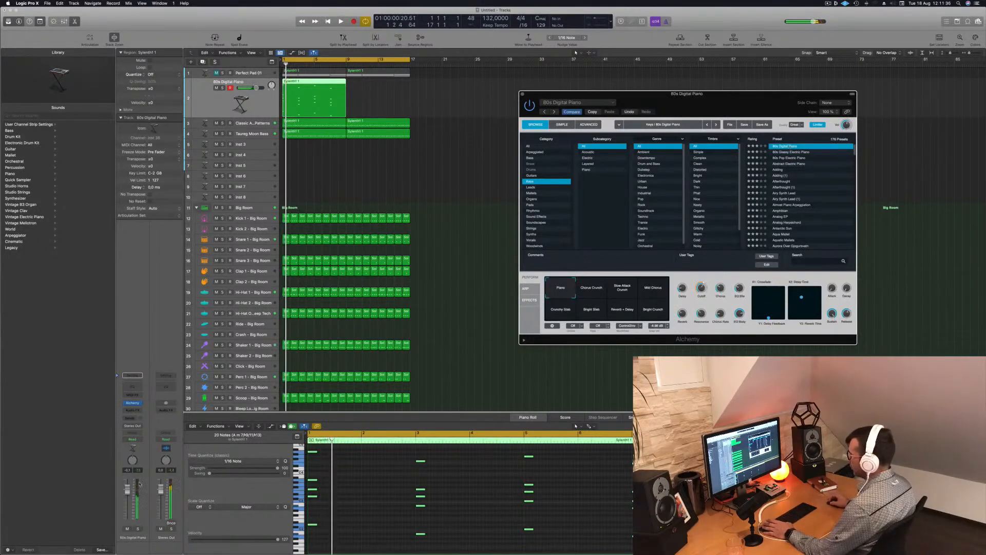
{"action": "left_click_drag", "start_coordinate": [127, 496], "coordinate": [128, 506]}
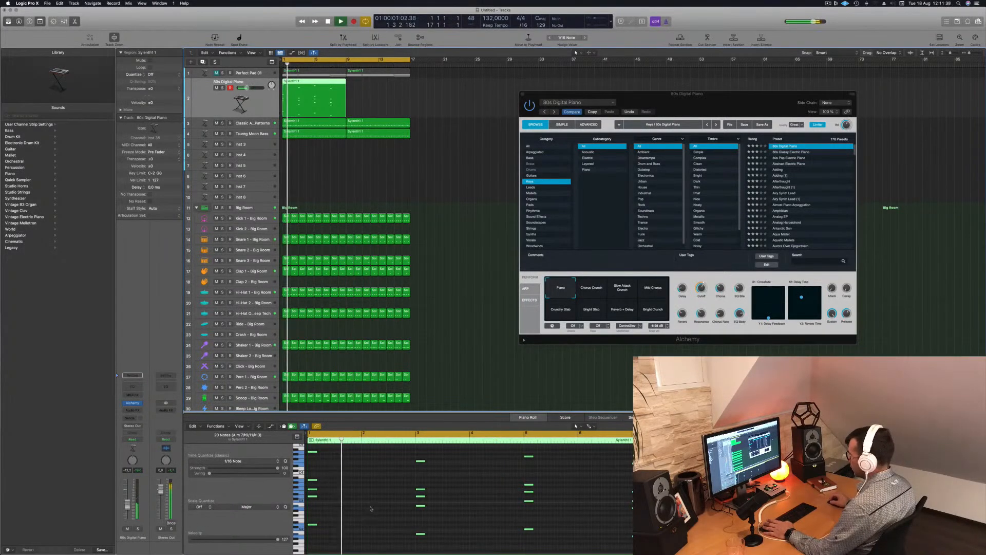
{"action": "key", "text": "space"}
{"action": "key", "text": "space"}
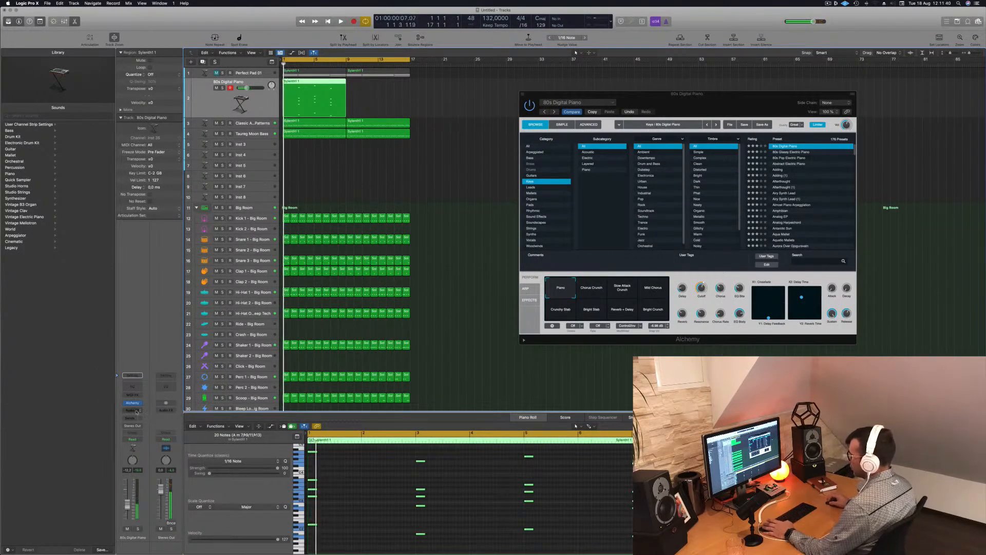
Step: Insert a stereo SilverVerb on the 80s Digital Piano track, load its grandiose preset and close the plug-in window
{"action": "left_click", "coordinate": [137, 411]}
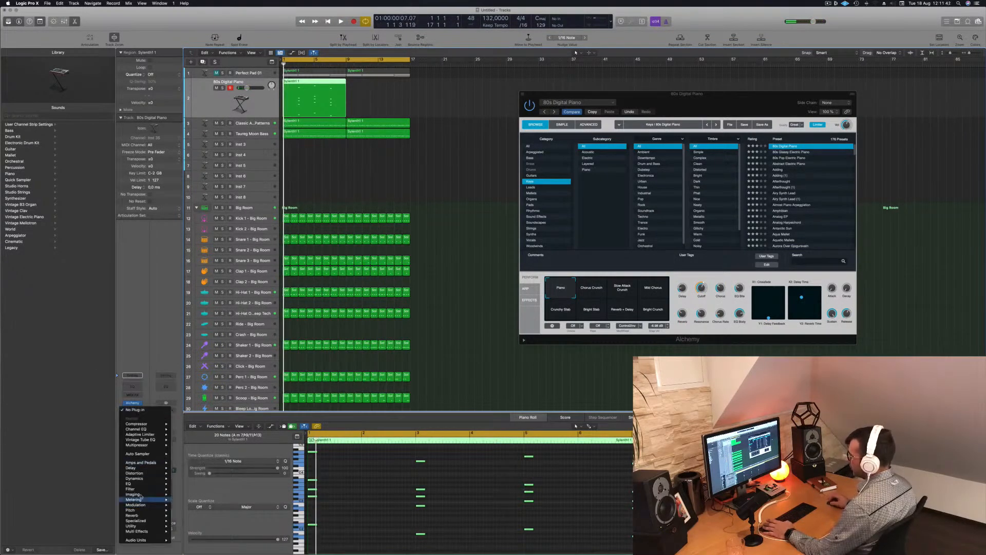
{"action": "mouse_move", "coordinate": [141, 484]}
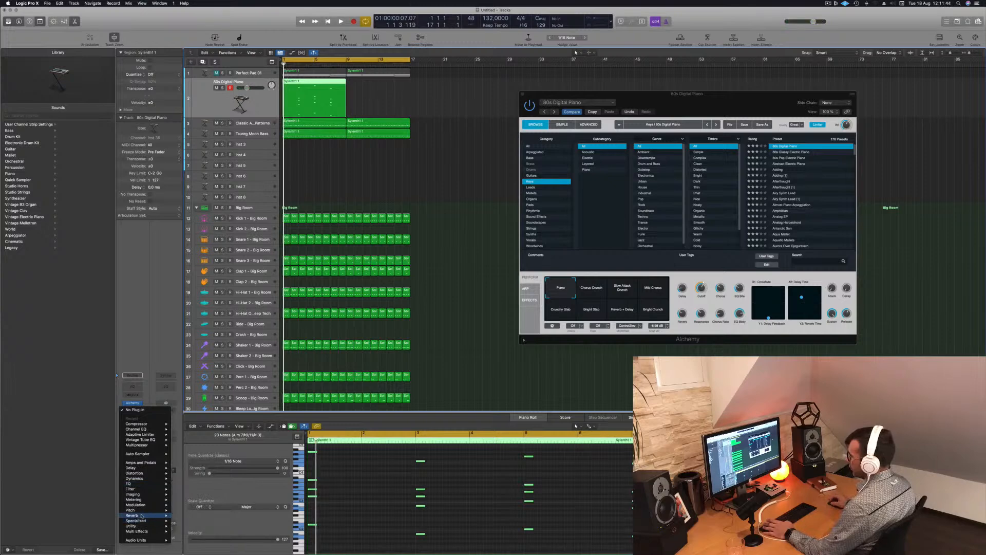
{"action": "mouse_move", "coordinate": [143, 516]}
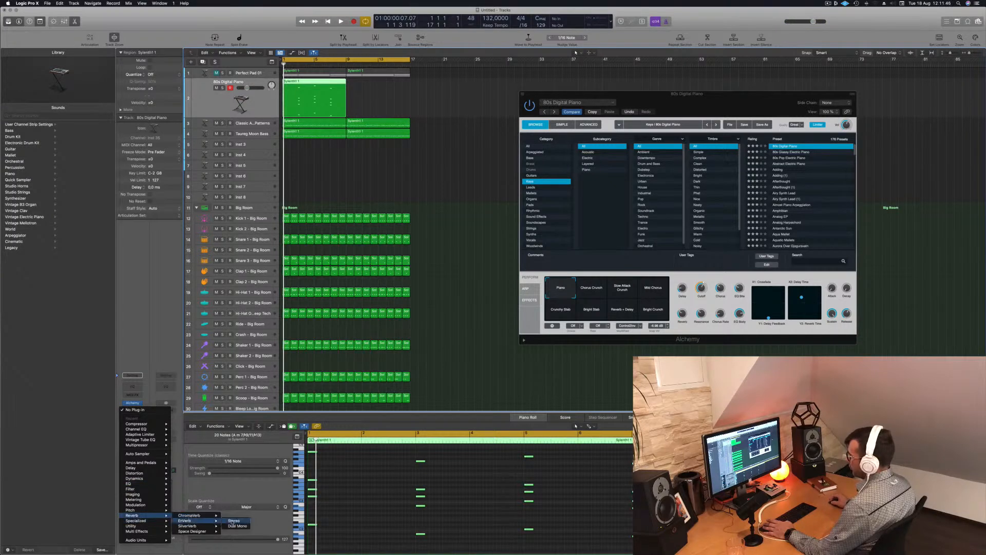
{"action": "left_click", "coordinate": [234, 526]}
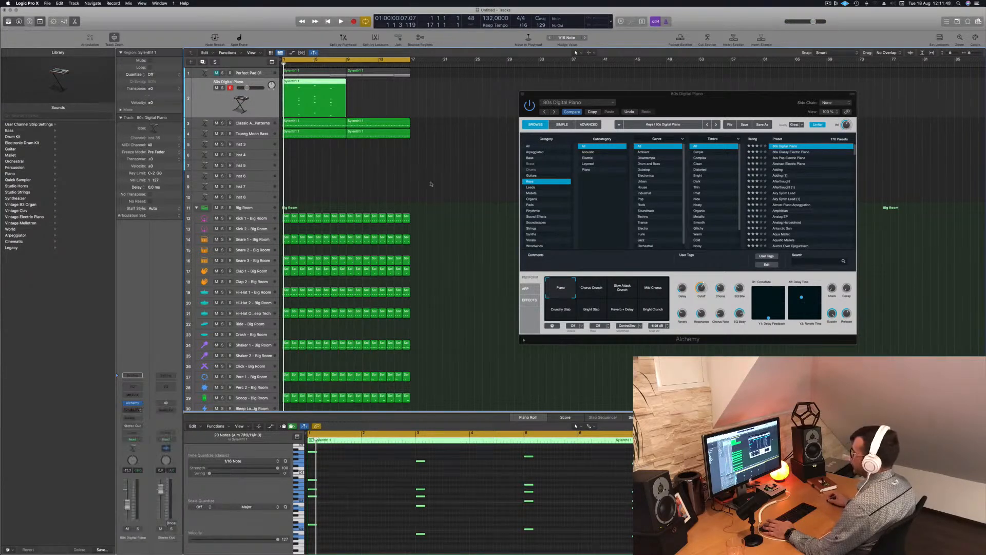
{"action": "left_click", "coordinate": [351, 92]}
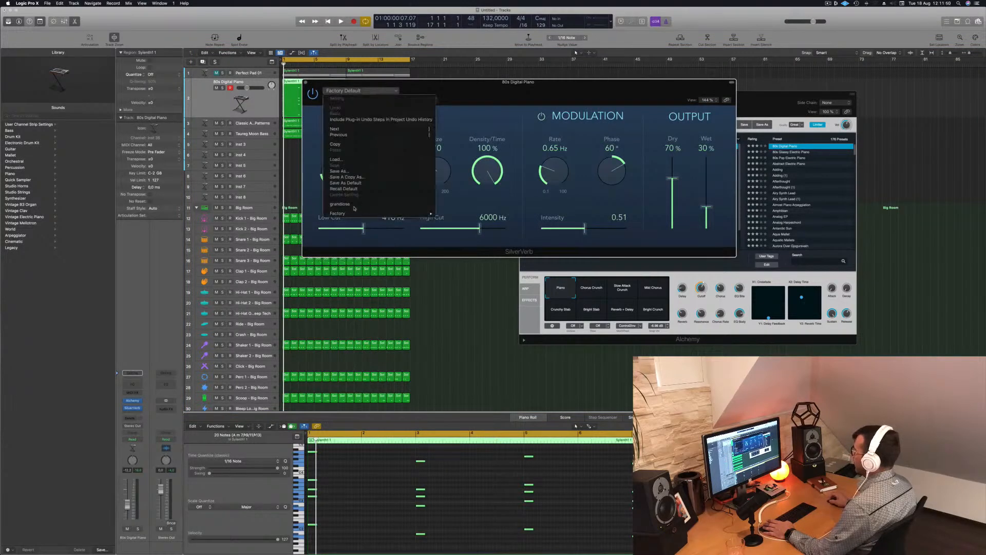
{"action": "left_click", "coordinate": [349, 204]}
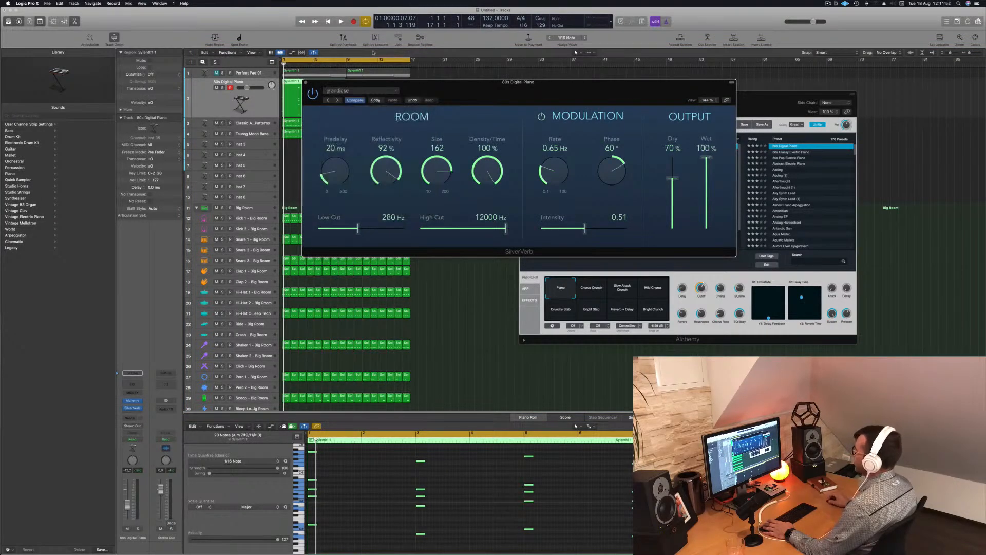
{"action": "left_click", "coordinate": [307, 82]}
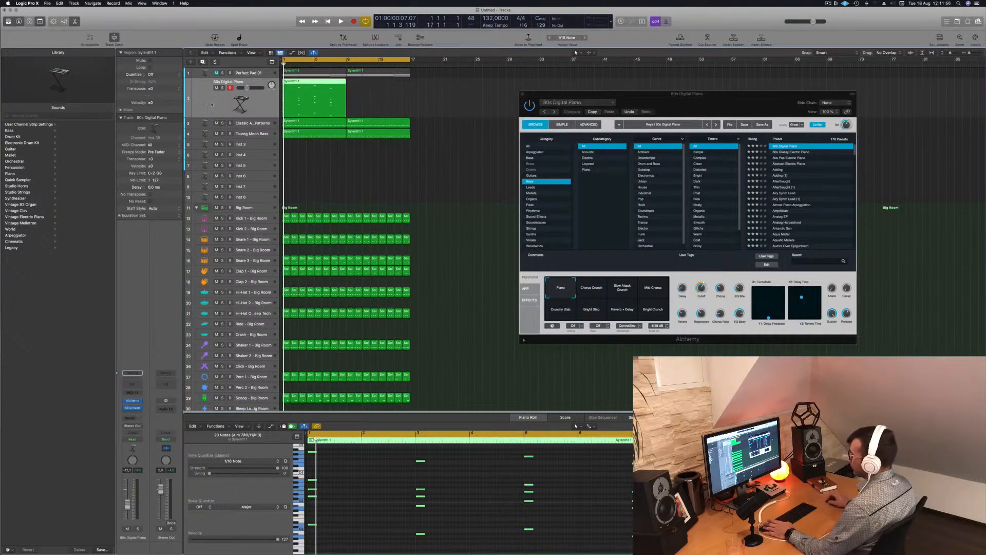
Step: Add a Bus 5 send to the 80s Digital Piano track and try to reassign it to Bus 6
{"action": "left_click", "coordinate": [130, 420]}
{"action": "mouse_move", "coordinate": [159, 426]}
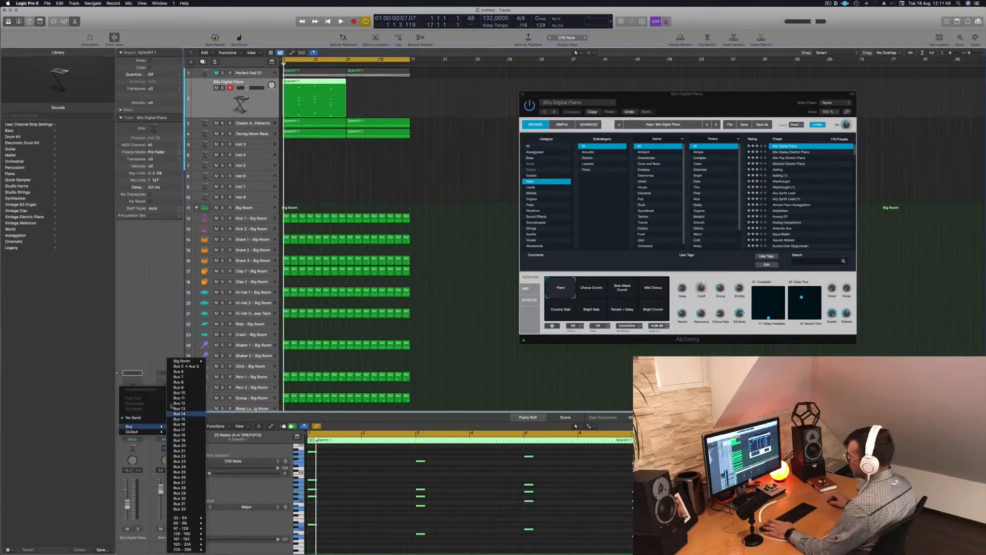
{"action": "left_click", "coordinate": [185, 366]}
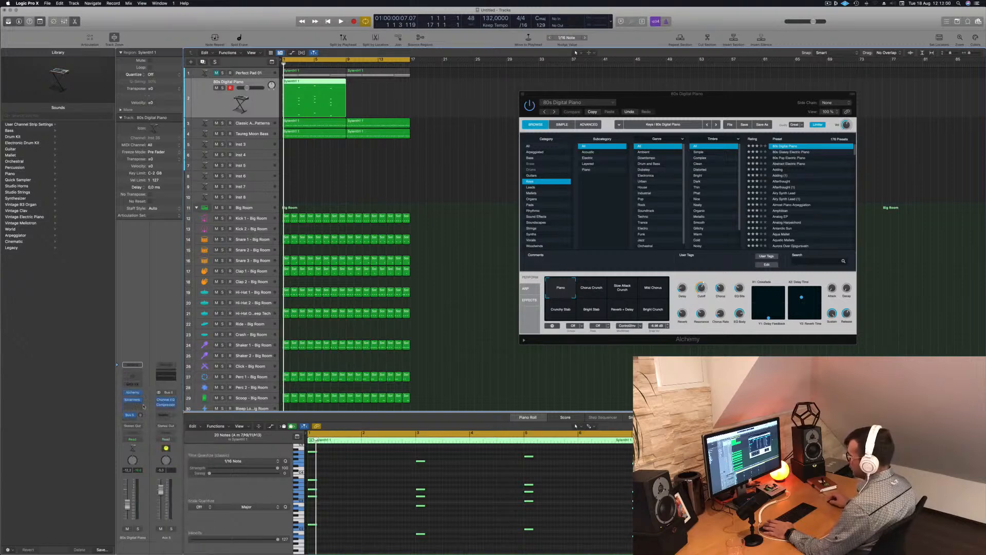
{"action": "left_click", "coordinate": [132, 415]}
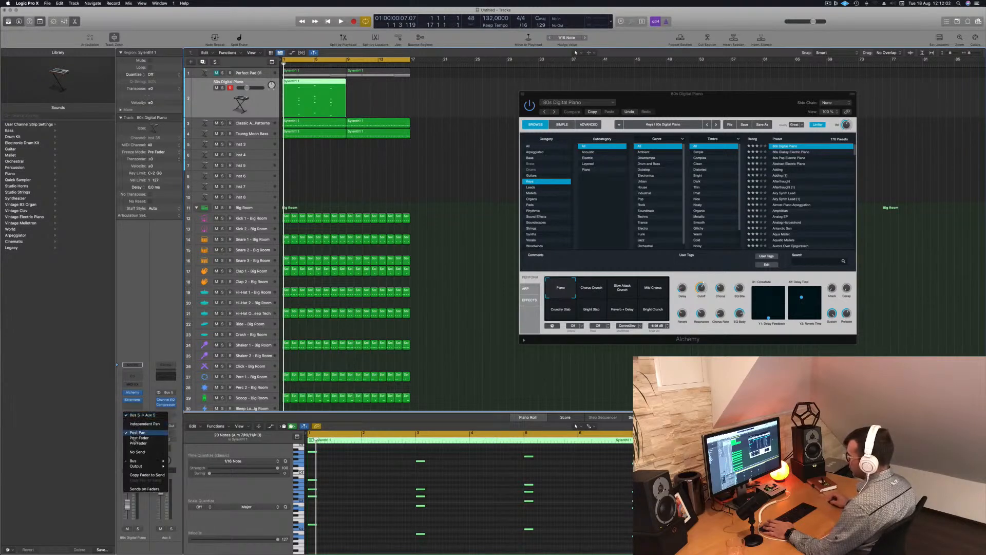
{"action": "mouse_move", "coordinate": [144, 462]}
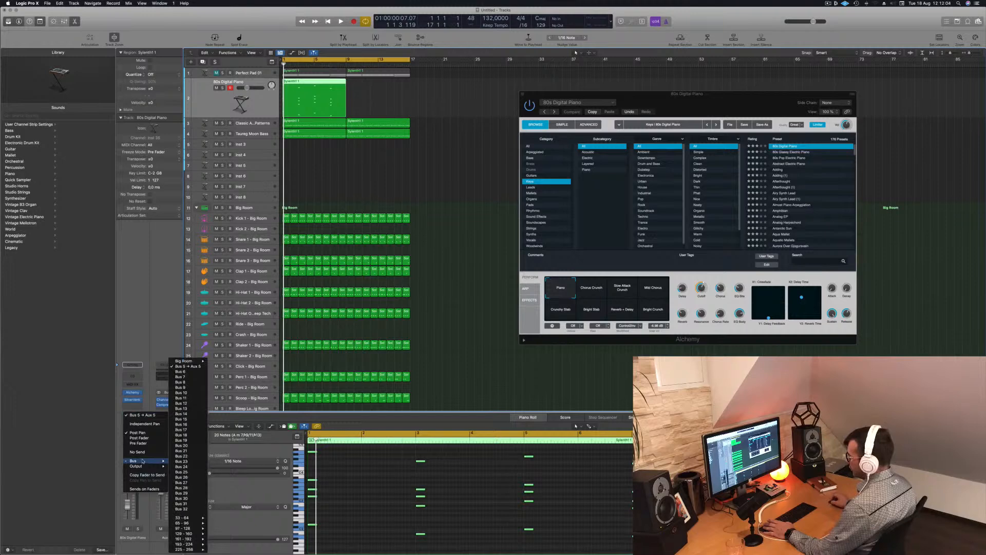
{"action": "left_click", "coordinate": [179, 372]}
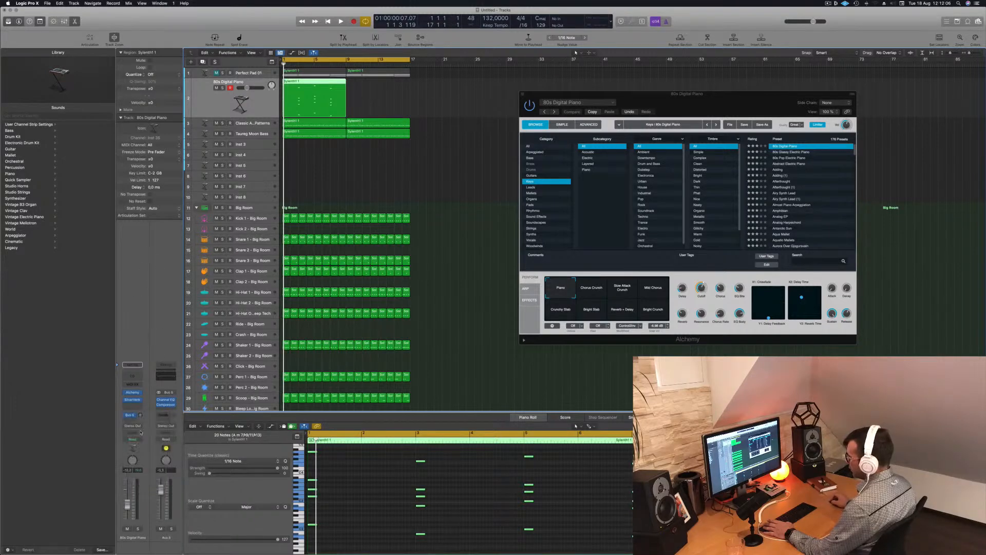
{"action": "left_click", "coordinate": [130, 415]}
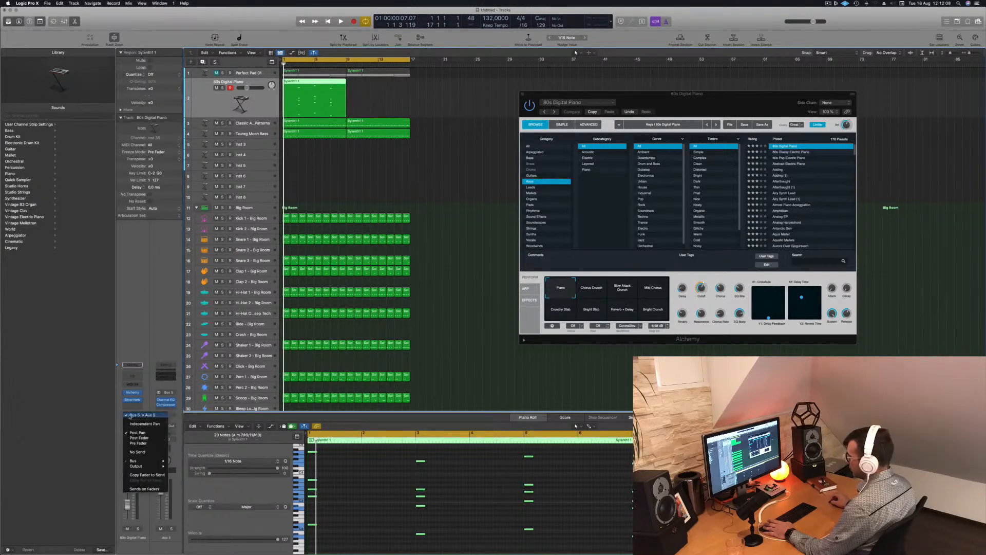
{"action": "left_click", "coordinate": [164, 324]}
Step: Play the beat twice to hear the 80s Digital Piano stabs with the SilverVerb
{"action": "key", "text": "space"}
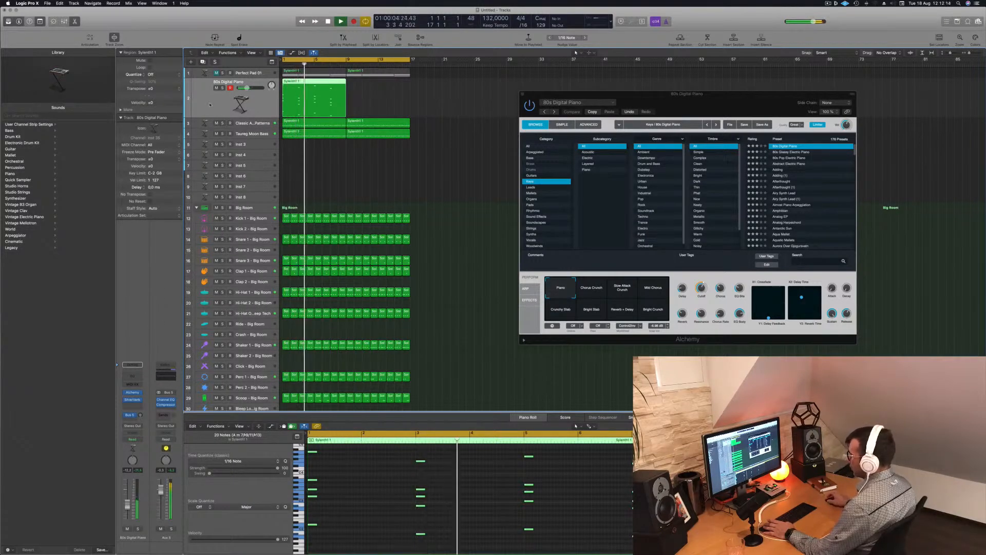
{"action": "key", "text": "space"}
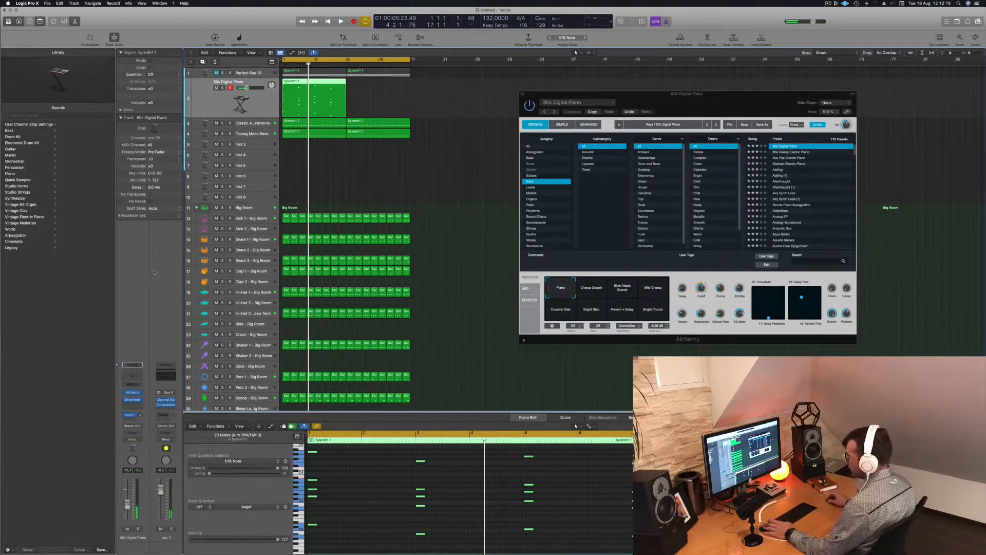
{"action": "key", "text": "space"}
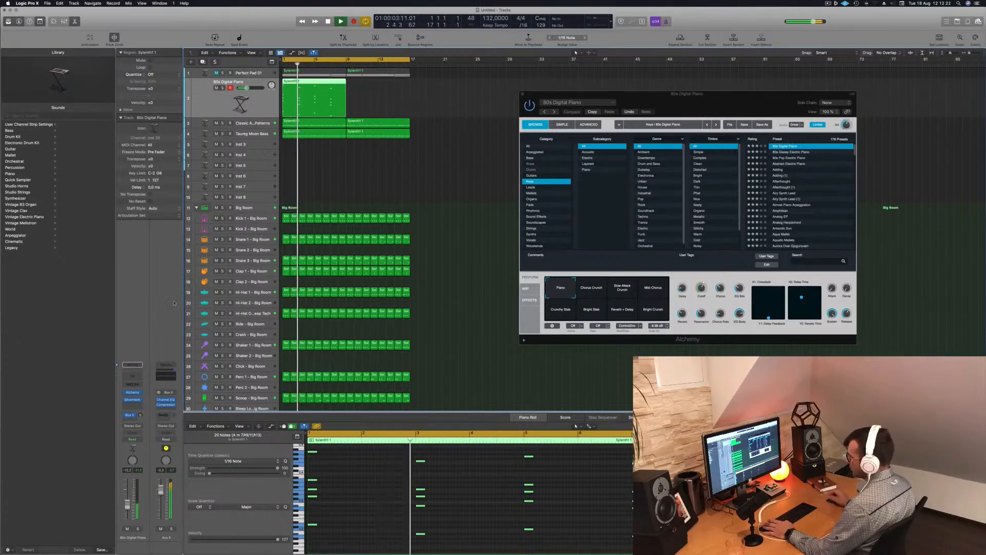
{"action": "key", "text": "space"}
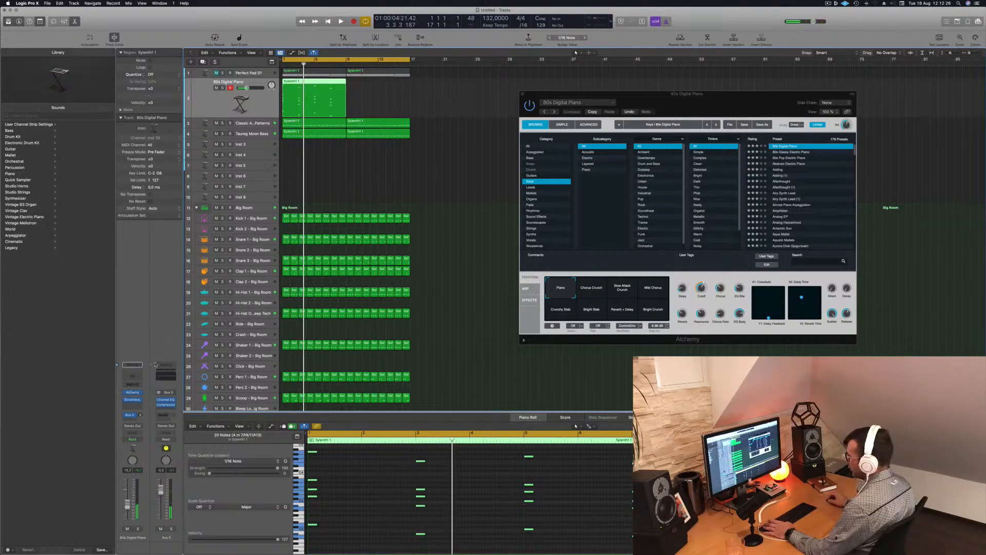
Step: Reassign the 80s Digital Piano send to Bus 6 and move the SilverVerb onto that bus's aux channel
{"action": "left_click", "coordinate": [132, 416]}
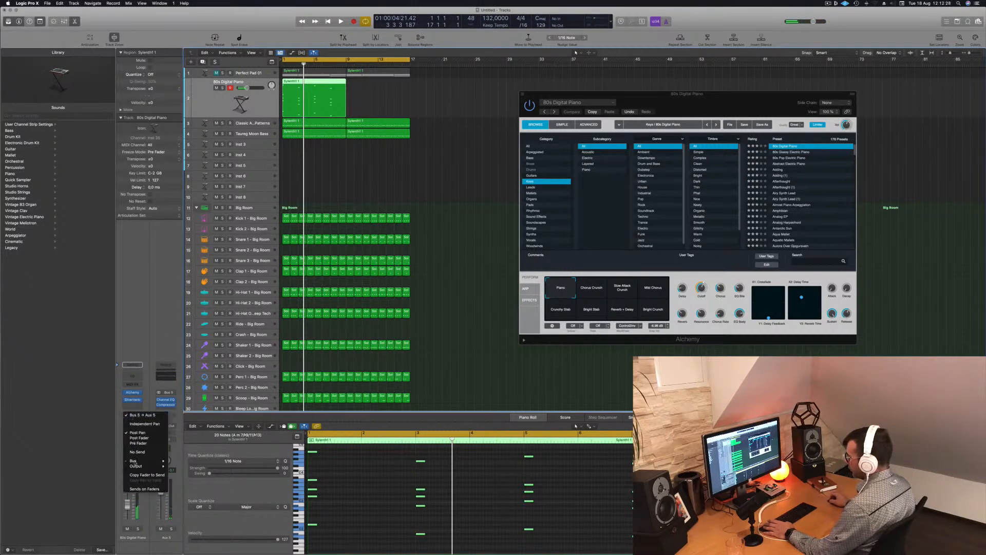
{"action": "mouse_move", "coordinate": [133, 460]}
{"action": "left_click", "coordinate": [186, 373]}
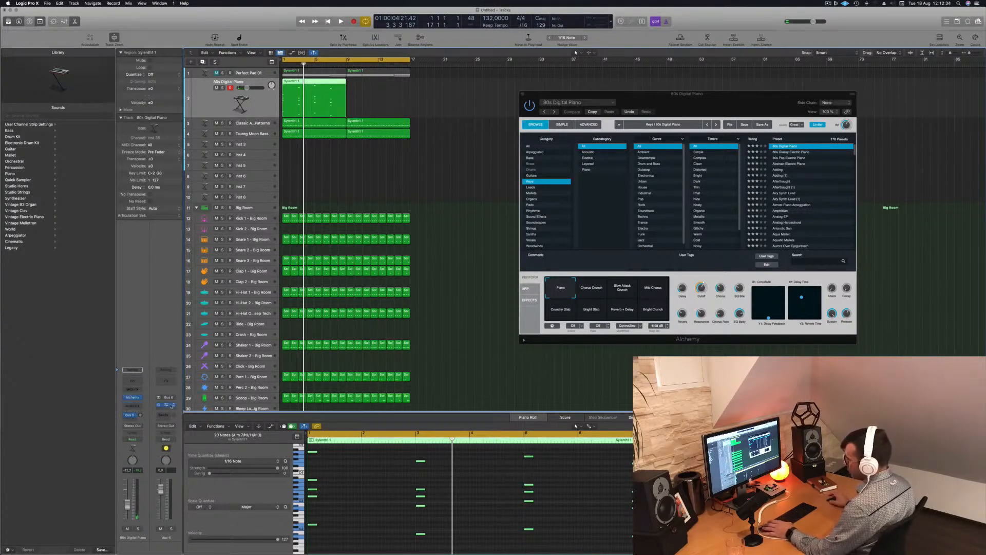
Step: Raise the 80s Digital Piano's Bus 6 send level and replay the beat to check the reverb amount
{"action": "key", "text": "space"}
{"action": "key", "text": "space"}
{"action": "left_click_drag", "start_coordinate": [140, 415], "coordinate": [144, 401]}
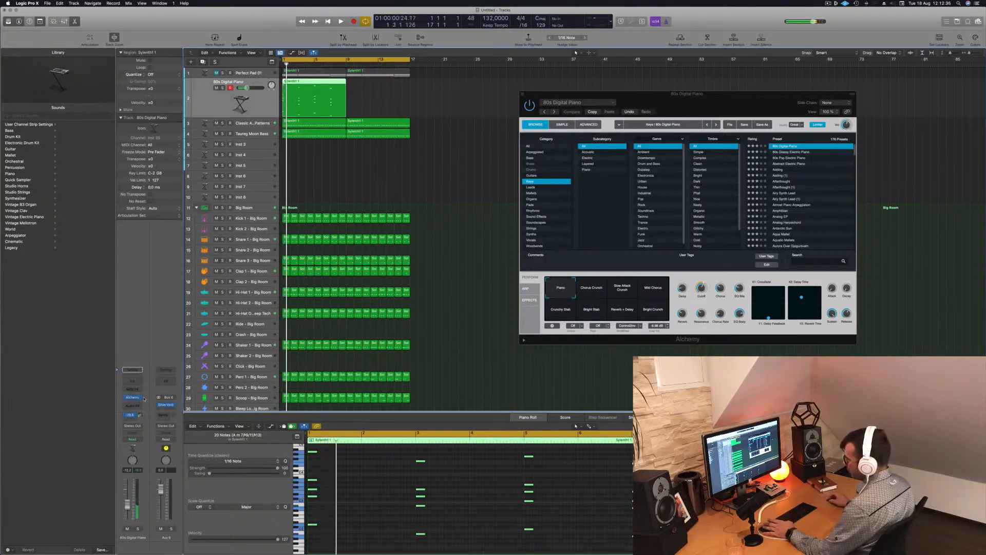
{"action": "key", "text": "space"}
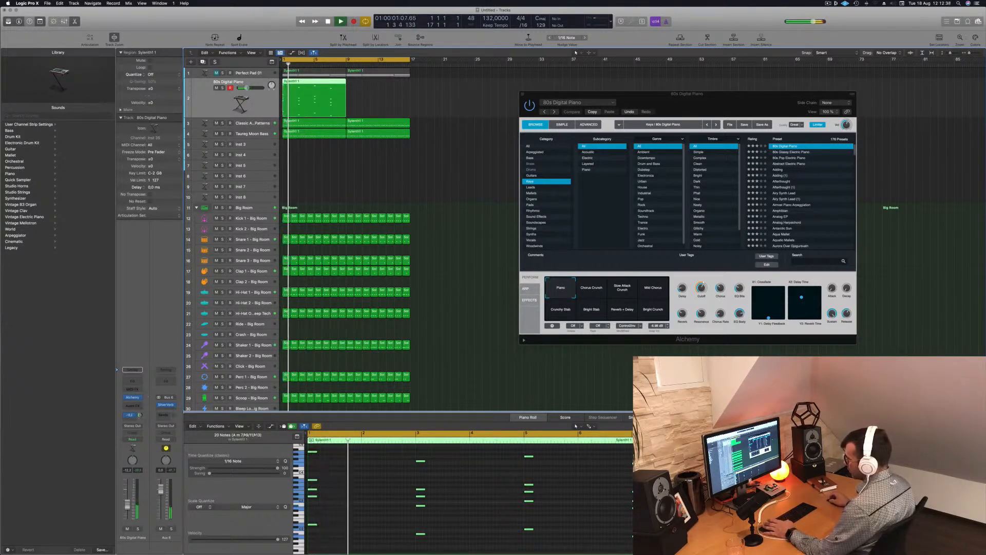
{"action": "key", "text": "space"}
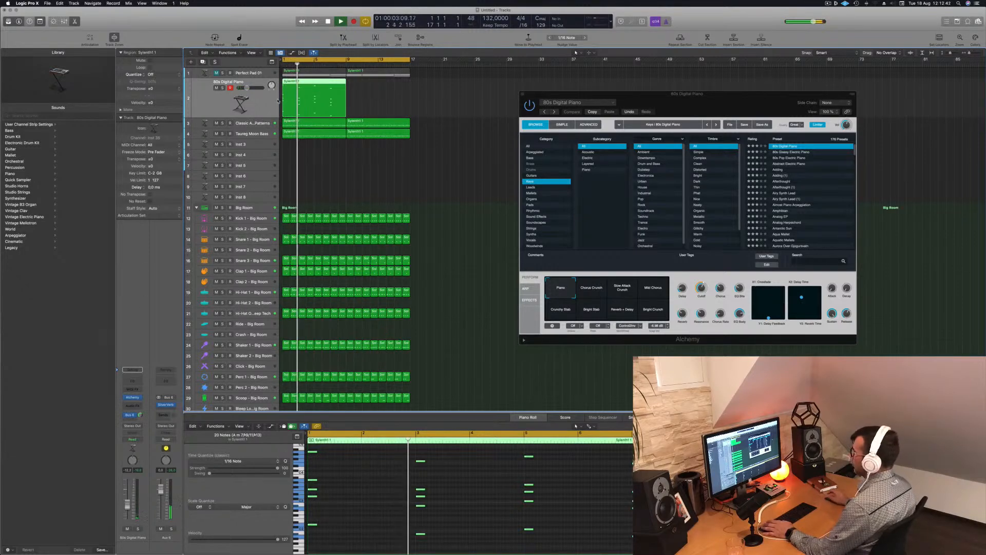
Step: Switch Alchemy to the Abstract Electric Piano preset and audition it with the beat
{"action": "left_click_drag", "start_coordinate": [668, 114], "coordinate": [584, 101]}
{"action": "key", "text": "space"}
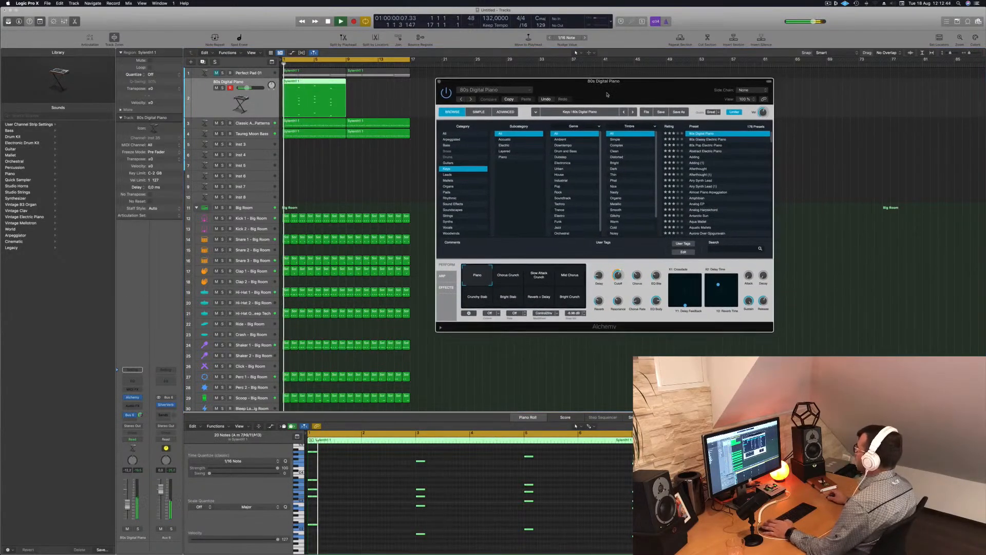
{"action": "left_click", "coordinate": [708, 151]}
{"action": "key", "text": "space"}
{"action": "key", "text": "space"}
{"action": "key", "text": "space"}
{"action": "key", "text": "space"}
{"action": "key", "text": "space"}
Step: Delete the highest note of each chord in the Abstract Electric Piano region
{"action": "scroll", "coordinate": [516, 482], "scroll_direction": "up", "scroll_amount": 2}
{"action": "key", "text": "space"}
{"action": "mouse_move", "coordinate": [635, 472]}
{"action": "left_mouse_down"}
{"action": "mouse_move", "coordinate": [329, 484]}
{"action": "mouse_move", "coordinate": [304, 465]}
{"action": "mouse_move", "coordinate": [637, 486]}
{"action": "left_mouse_up"}
{"action": "key", "text": "Delete"}
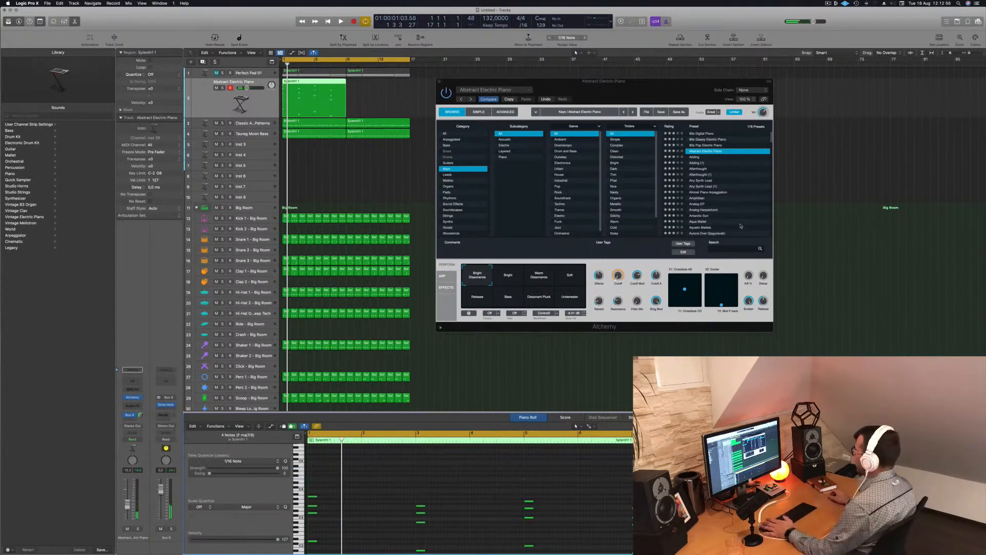
Step: Audition the Adding and Almost Piano Arpeggiation presets in Alchemy against the beat, and load Antarctic Sun
{"action": "key", "text": "space"}
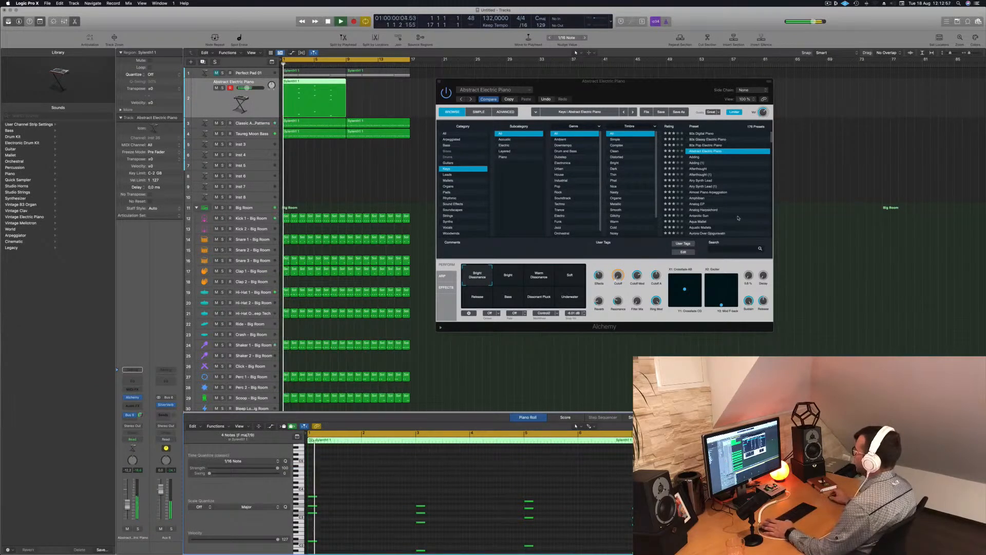
{"action": "left_click", "coordinate": [695, 157]}
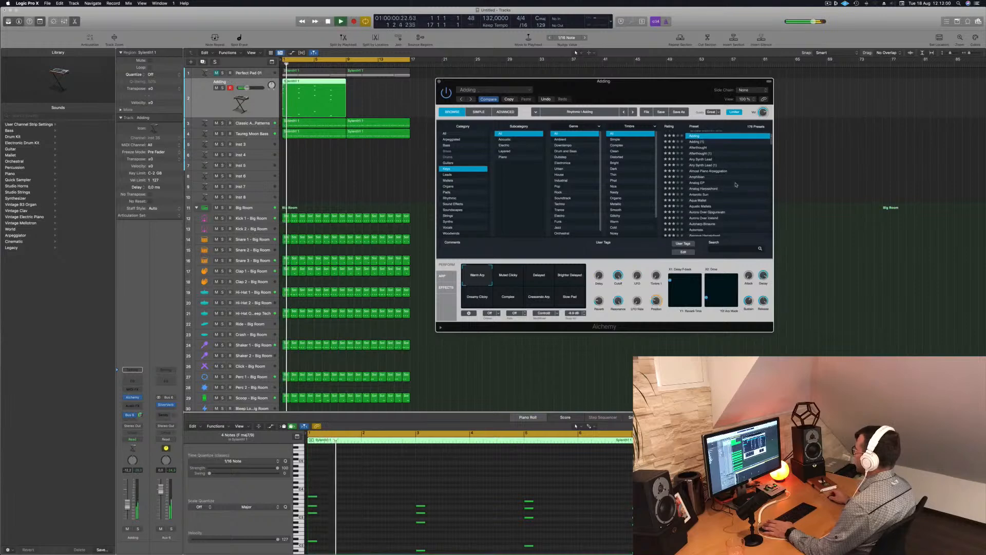
{"action": "mouse_move", "coordinate": [661, 94]}
{"action": "left_mouse_down"}
{"action": "mouse_move", "coordinate": [753, 80]}
{"action": "mouse_move", "coordinate": [677, 85]}
{"action": "left_mouse_up"}
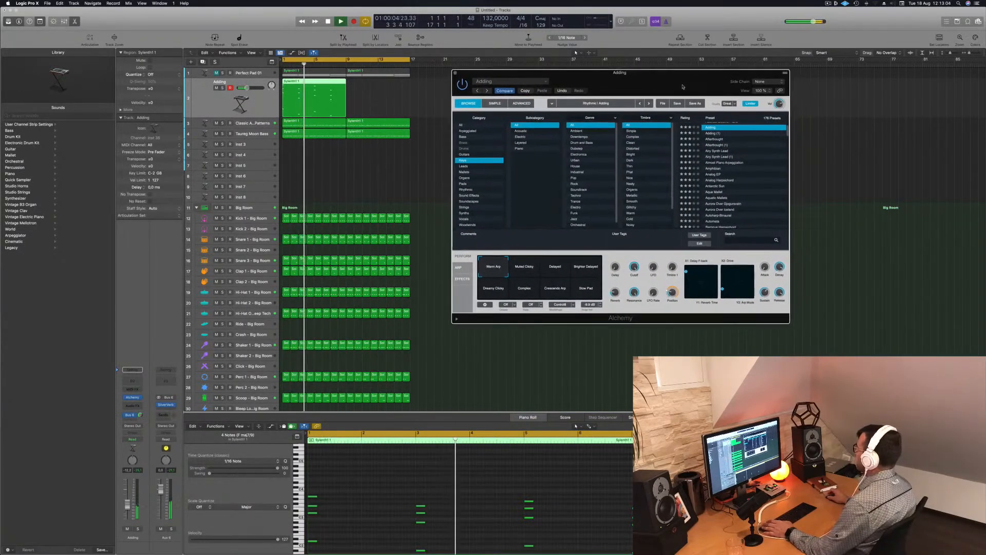
{"action": "left_click", "coordinate": [753, 163]}
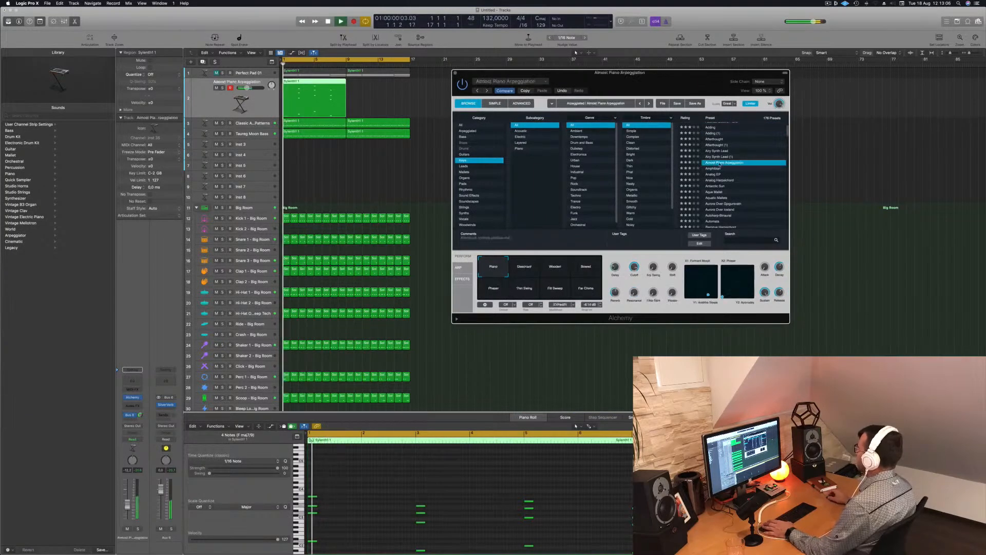
{"action": "scroll", "coordinate": [761, 178], "scroll_direction": "down", "scroll_amount": 1}
{"action": "left_click", "coordinate": [715, 175]}
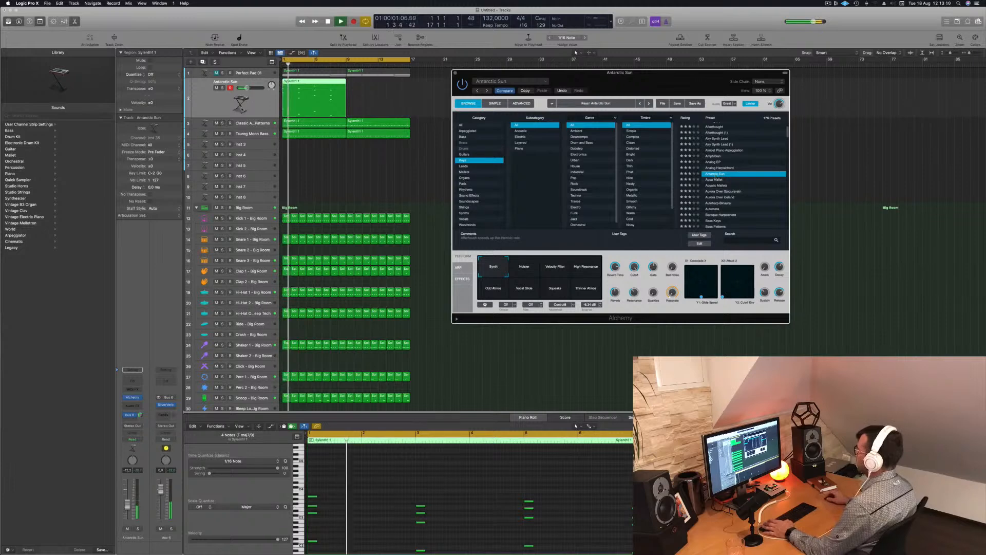
Step: Transpose all chord notes in the Antarctic Sun region down an octave and replay the beat
{"action": "left_click", "coordinate": [343, 515]}
{"action": "scroll", "coordinate": [363, 510], "scroll_direction": "down", "scroll_amount": 4}
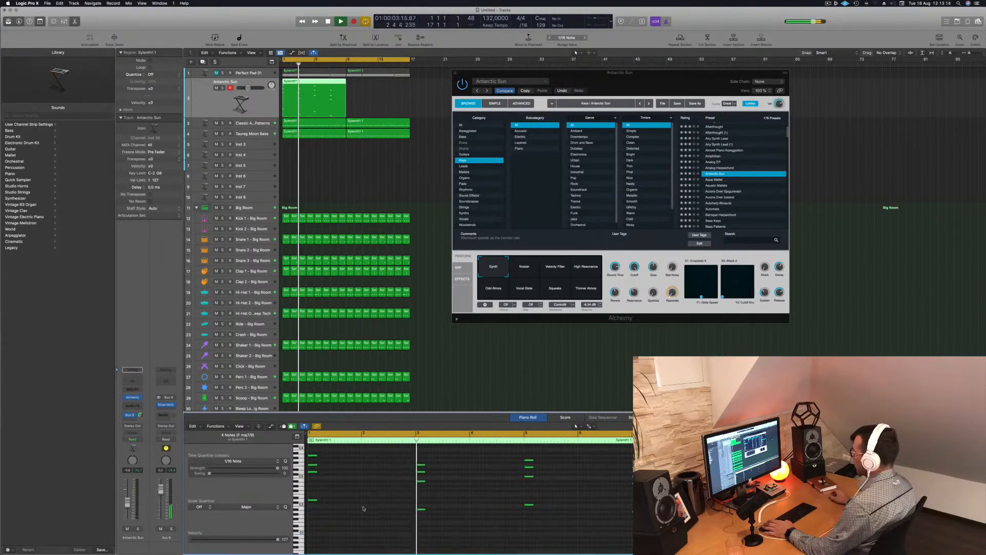
{"action": "key", "text": "super+a"}
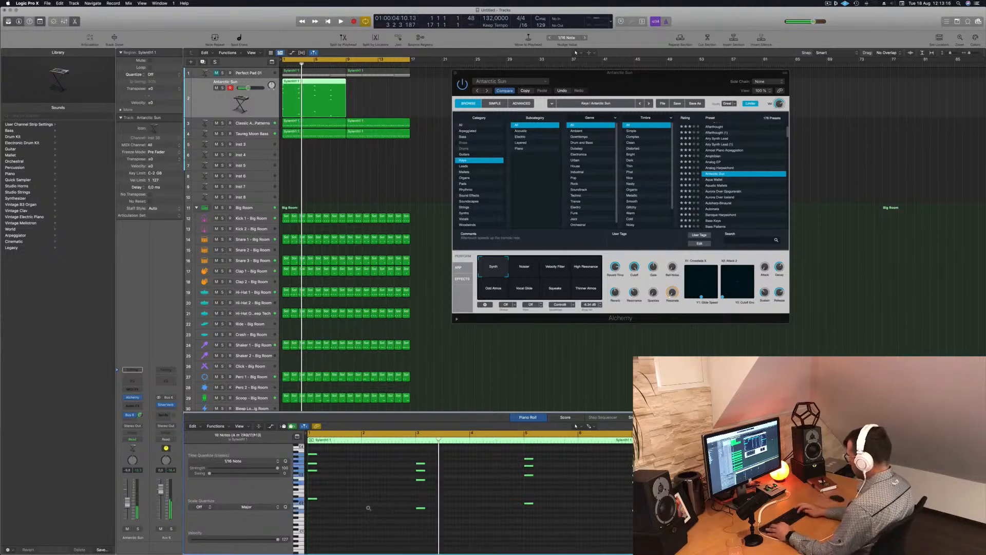
{"action": "scroll", "coordinate": [368, 510], "scroll_direction": "up", "scroll_amount": 3}
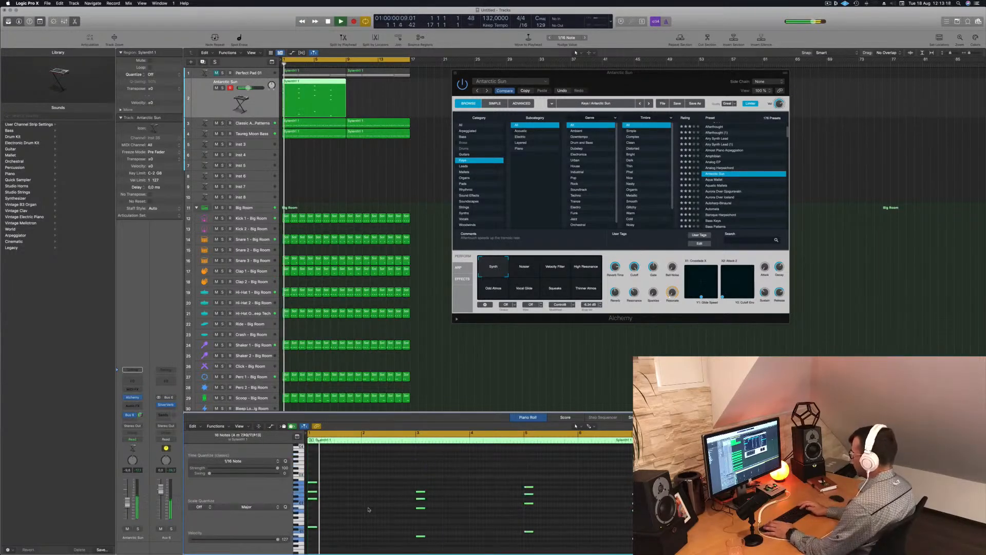
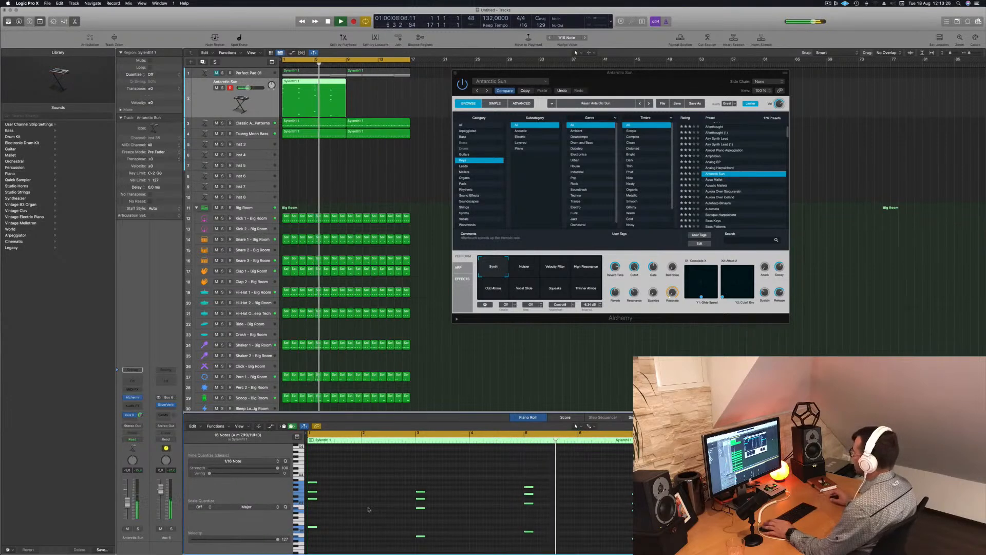
Step: Audition all of Antarctic Sun's performance variations, from Noisier to Thinner Atmos, with the beat and return to Synth
{"action": "left_click_drag", "start_coordinate": [691, 74], "coordinate": [677, 66]}
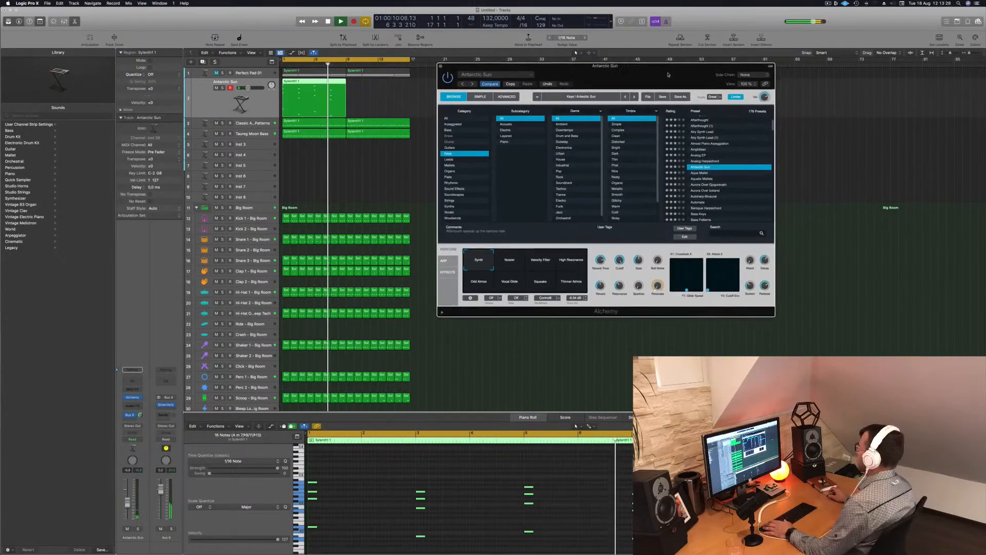
{"action": "key", "text": "space"}
{"action": "left_click", "coordinate": [514, 261]}
{"action": "key", "text": "space"}
{"action": "left_click", "coordinate": [540, 259]}
{"action": "left_click", "coordinate": [572, 260]}
{"action": "left_click", "coordinate": [479, 280]}
{"action": "left_click", "coordinate": [510, 283]}
{"action": "left_click", "coordinate": [541, 281]}
{"action": "left_click", "coordinate": [574, 283]}
{"action": "left_click", "coordinate": [483, 264]}
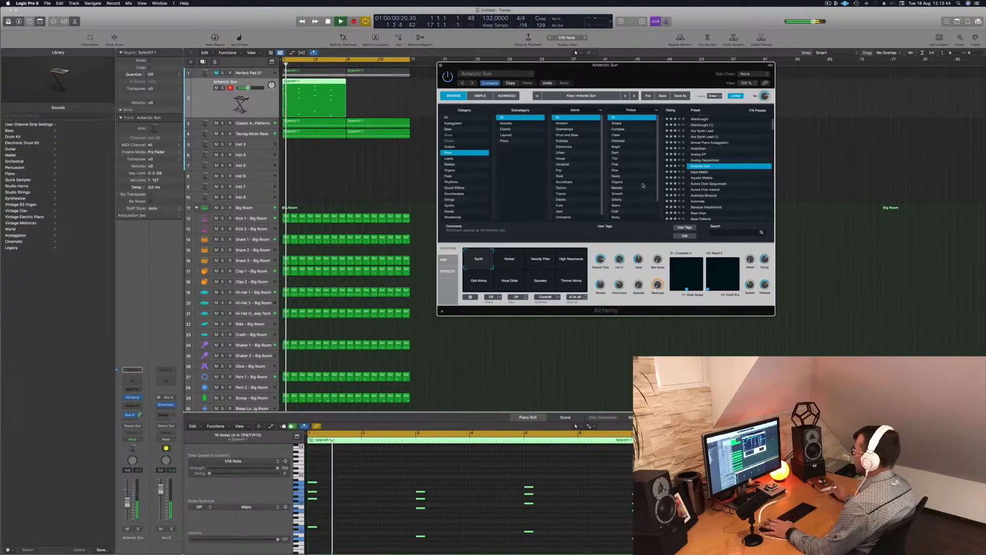
Step: Copy the eight-bar Antarctic Sun region to bar 9 and move the Alchemy window clear of the arrangement
{"action": "left_click", "coordinate": [194, 99]}
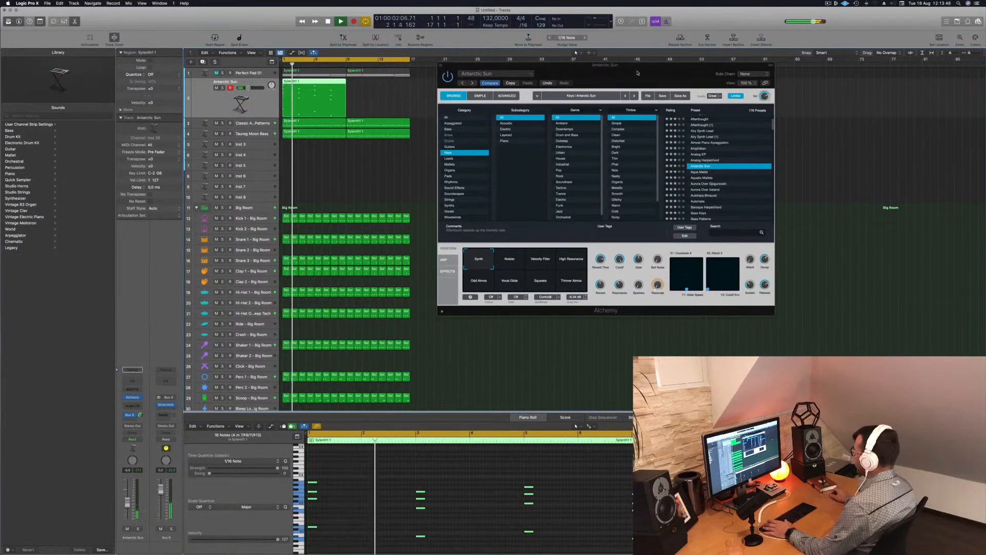
{"action": "left_click_drag", "start_coordinate": [636, 73], "coordinate": [635, 73]}
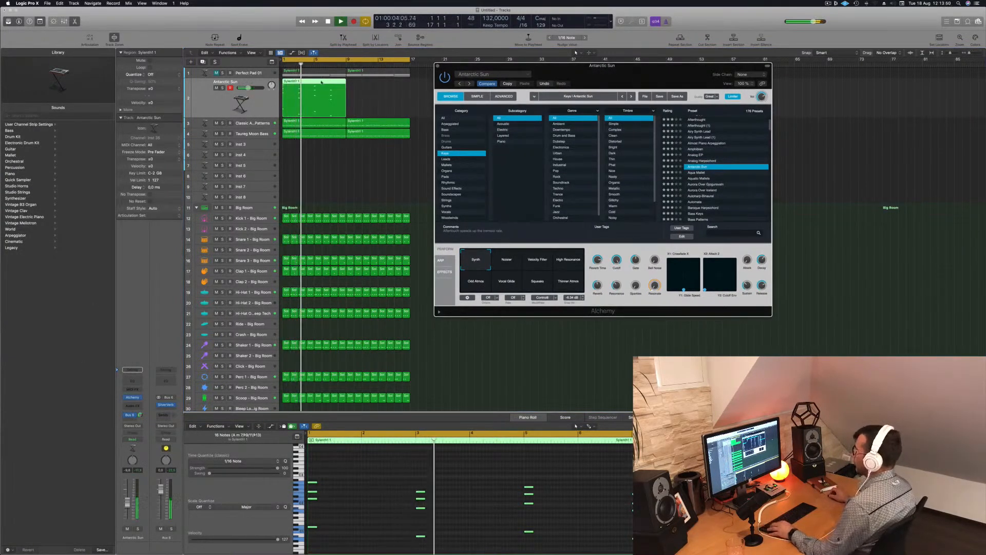
{"action": "left_click_drag", "start_coordinate": [334, 86], "coordinate": [379, 93]}
{"action": "left_click_drag", "start_coordinate": [592, 76], "coordinate": [717, 90]}
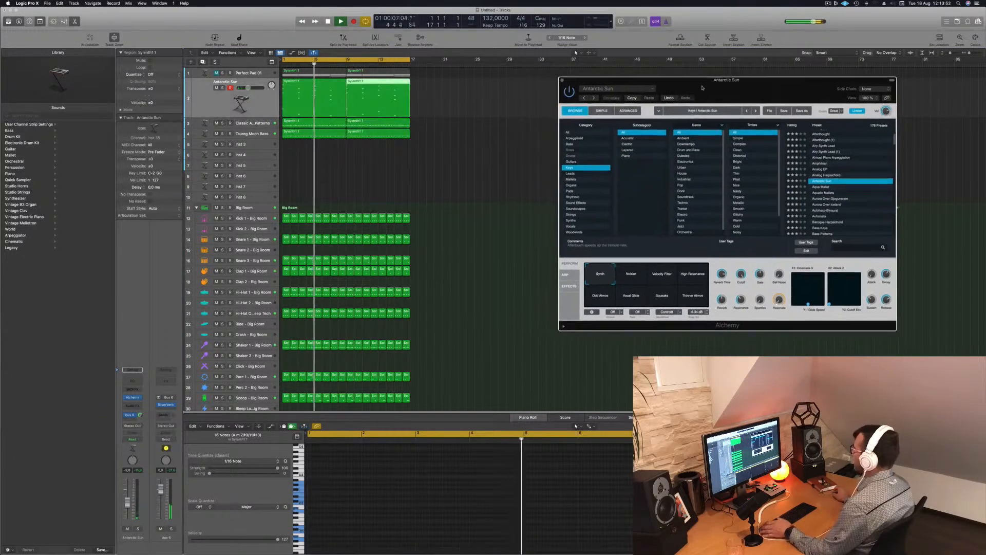
Step: Duplicate the Antarctic Sun track with its Alchemy instrument and Bus 6 send
{"action": "left_click", "coordinate": [263, 103]}
{"action": "key", "text": "Return"}
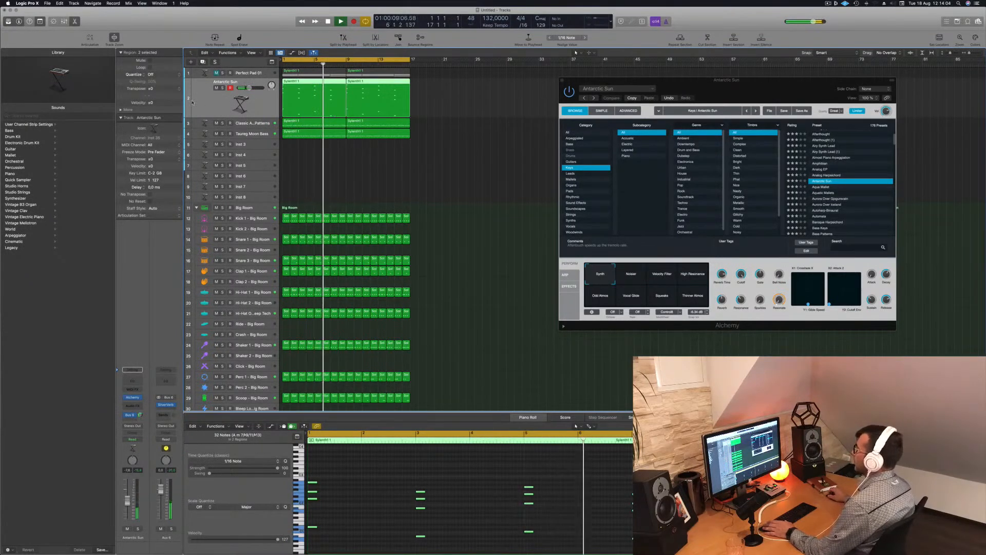
{"action": "left_click", "coordinate": [203, 62]}
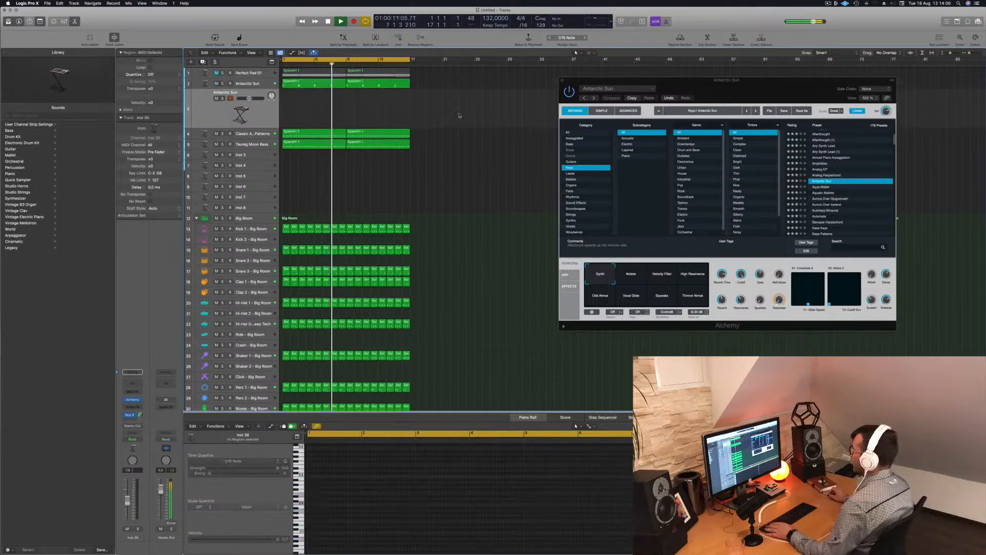
Step: Copy the first eight-bar Antarctic Sun region onto the duplicated track and stop playback
{"action": "left_click_drag", "start_coordinate": [307, 84], "coordinate": [307, 108]}
{"action": "scroll", "coordinate": [408, 516], "scroll_direction": "left", "scroll_amount": 3}
{"action": "key", "text": "space"}
{"action": "key", "text": "super+a"}
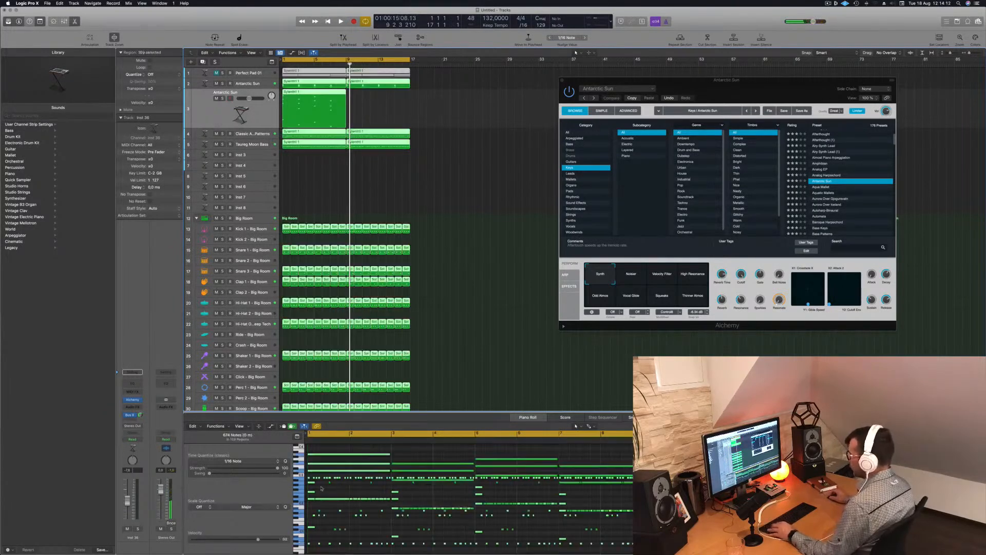
{"action": "left_click", "coordinate": [469, 160]}
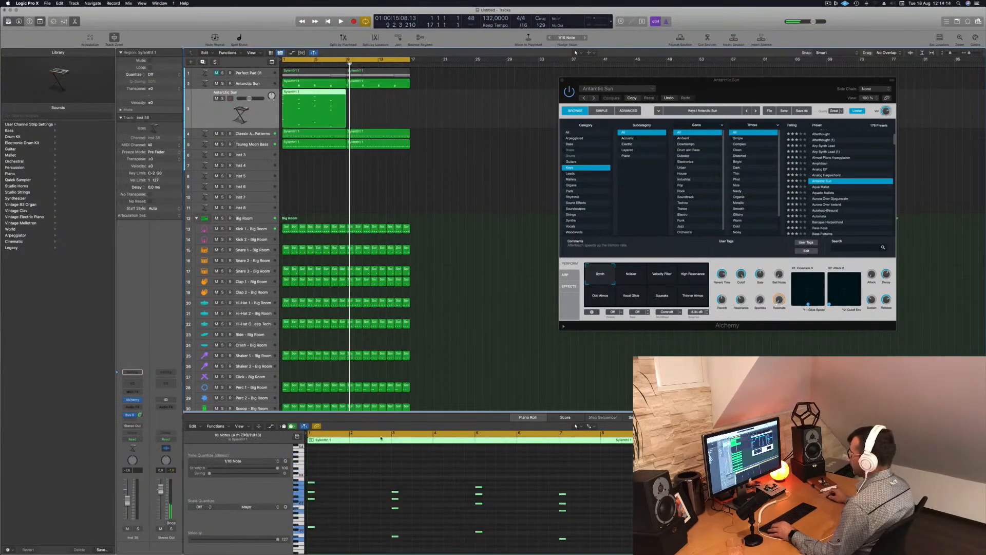
{"action": "key", "text": "super+a"}
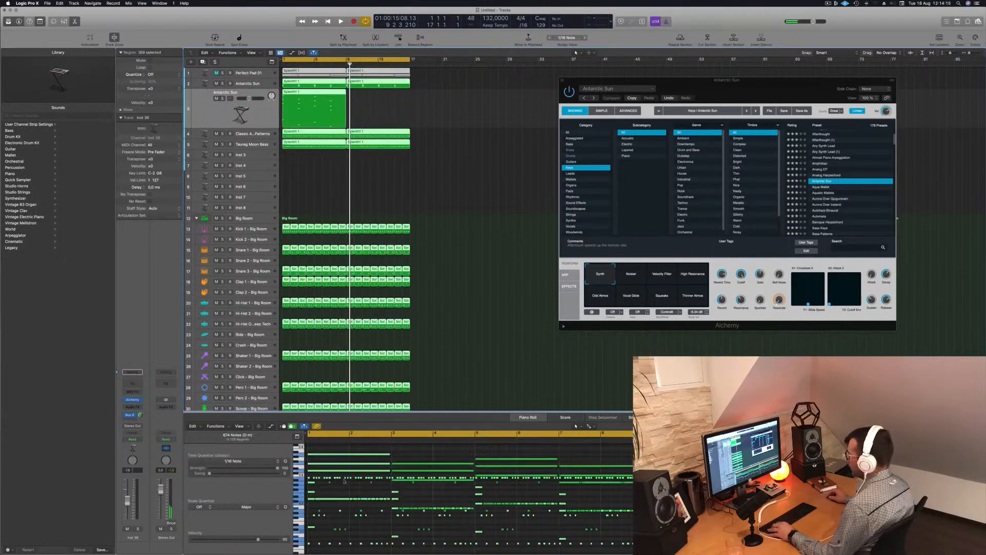
{"action": "left_click", "coordinate": [483, 210]}
Step: Shorten the copied region's chords, move them to beat 3 and repeat each one half a beat after it
{"action": "left_click", "coordinate": [295, 96]}
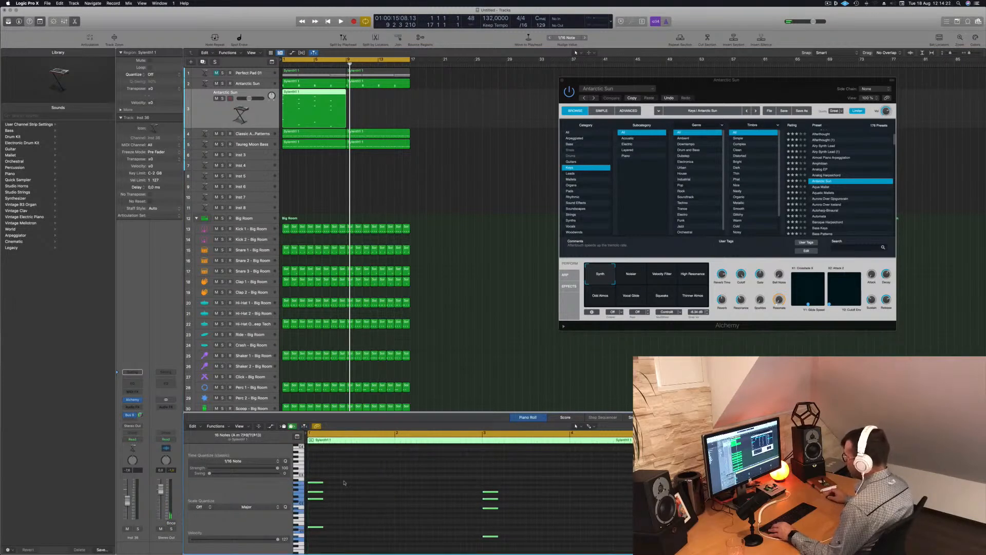
{"action": "left_click_drag", "start_coordinate": [318, 484], "coordinate": [401, 486]}
{"action": "scroll", "coordinate": [356, 484], "scroll_direction": "up", "scroll_amount": 3}
{"action": "key", "text": "space"}
{"action": "scroll", "coordinate": [475, 296], "scroll_direction": "down", "scroll_amount": 2}
{"action": "key", "text": "space"}
{"action": "key", "text": "space"}
{"action": "left_click", "coordinate": [300, 94]}
{"action": "key", "text": "space"}
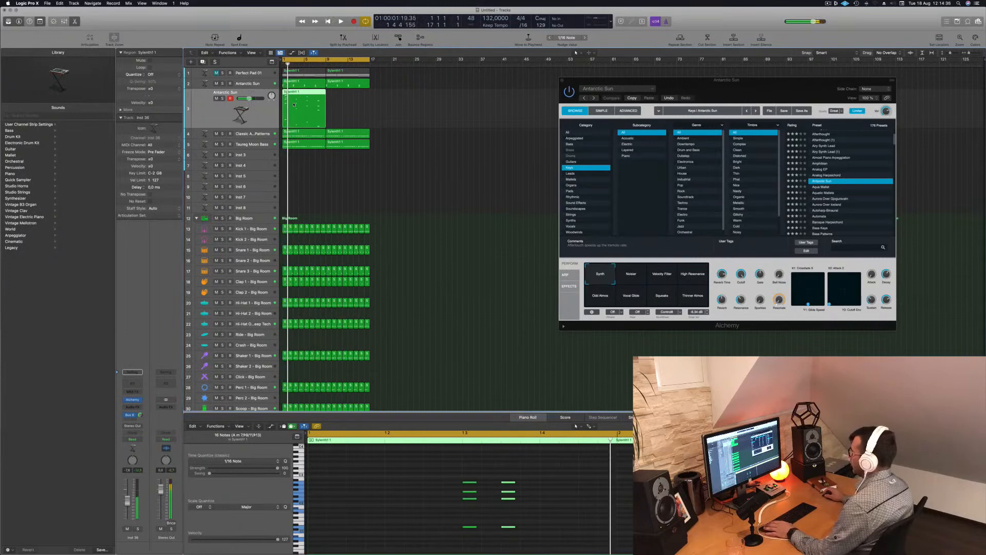
Step: Replay the beat from the start to check the duplicated track's short chord rhythm
{"action": "scroll", "coordinate": [559, 498], "scroll_direction": "down", "scroll_amount": 5}
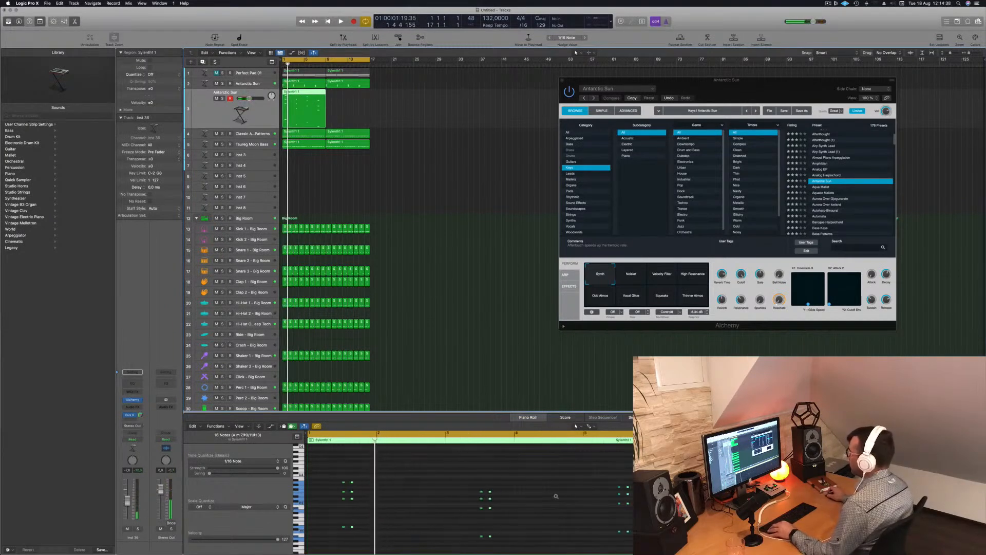
{"action": "left_click", "coordinate": [366, 105]}
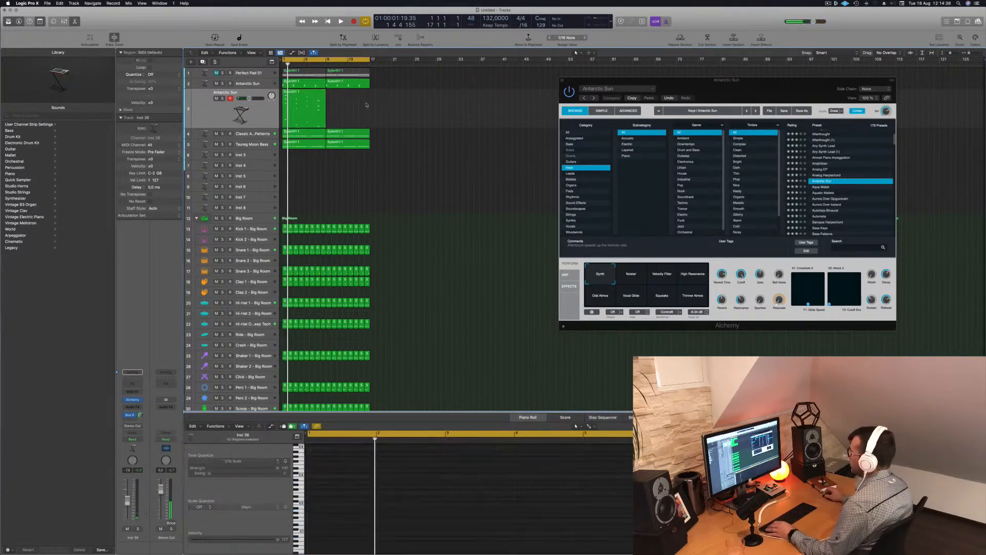
{"action": "left_click", "coordinate": [297, 101]}
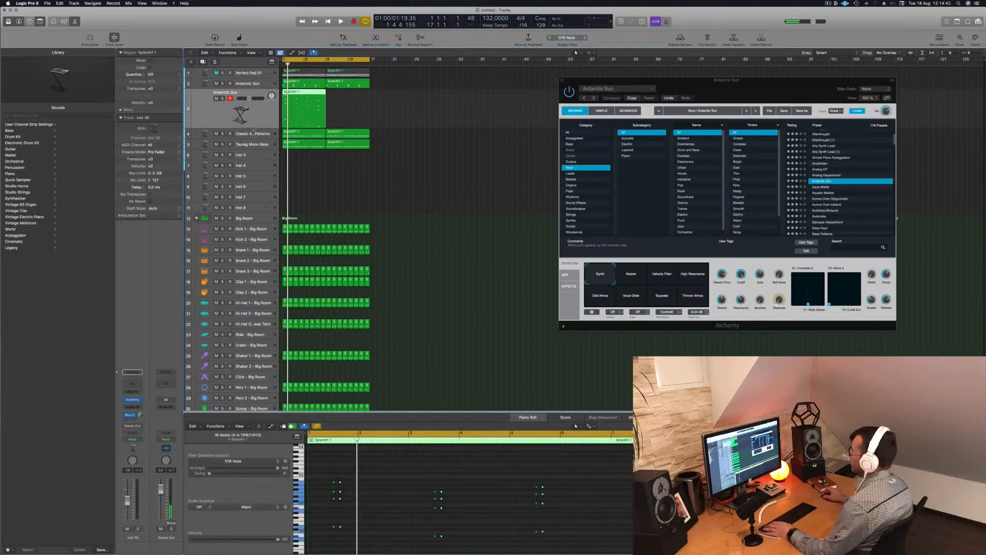
{"action": "left_click_drag", "start_coordinate": [253, 128], "coordinate": [254, 125]}
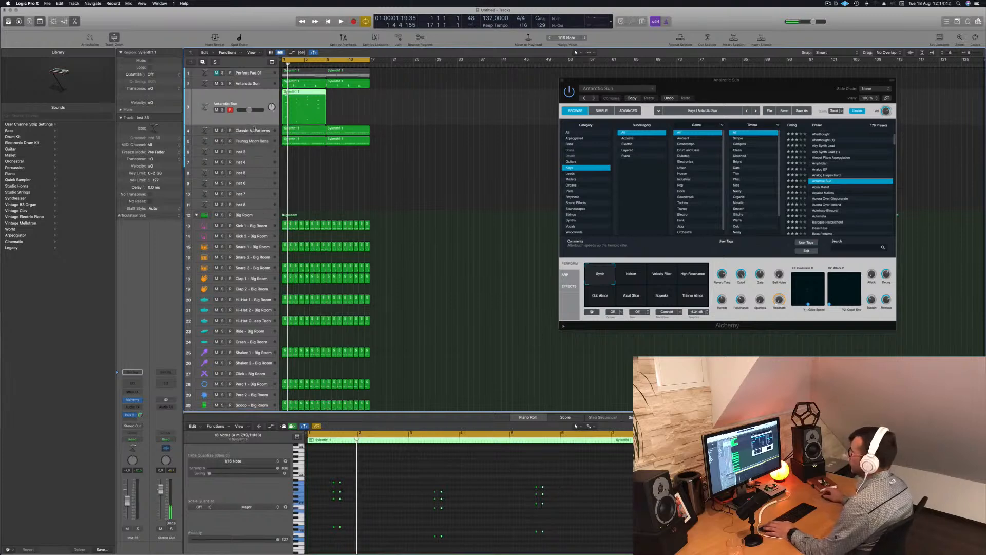
{"action": "left_click", "coordinate": [264, 84]}
{"action": "key", "text": "Down"}
{"action": "key", "text": "space"}
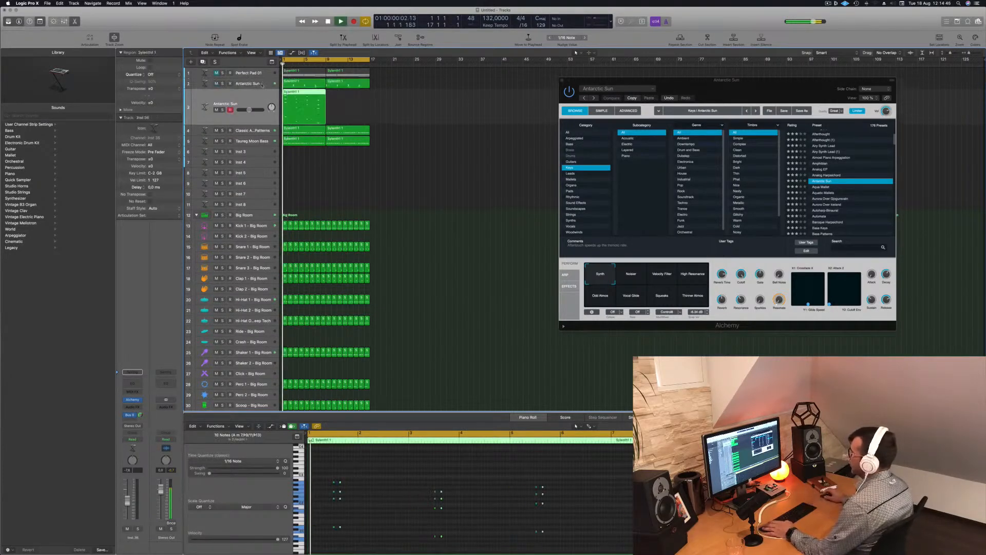
{"action": "key", "text": "space"}
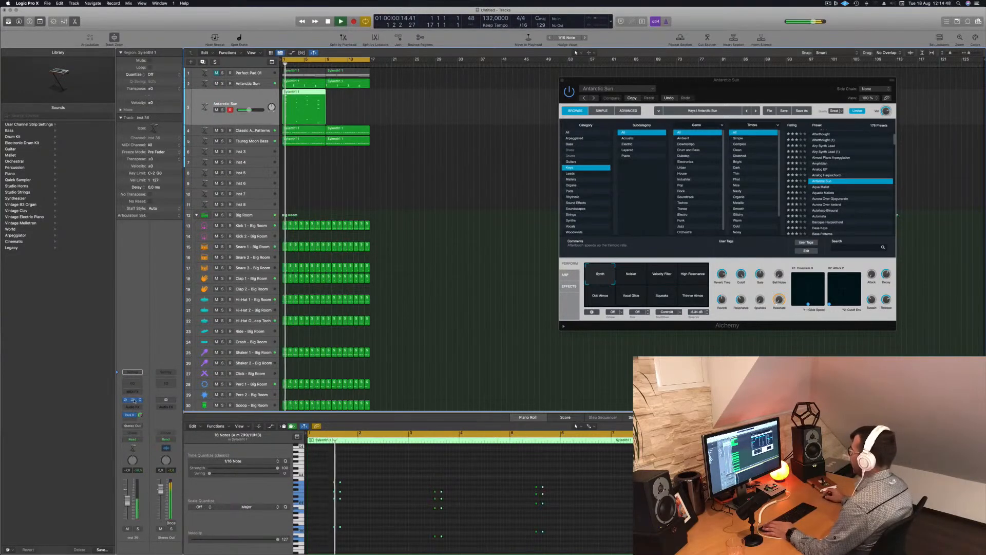
Step: Open Alchemy on the duplicated track and load the Aquatic Pulsations preset from the Rhythmic category
{"action": "left_click", "coordinate": [133, 400]}
{"action": "left_click_drag", "start_coordinate": [503, 97], "coordinate": [698, 111]}
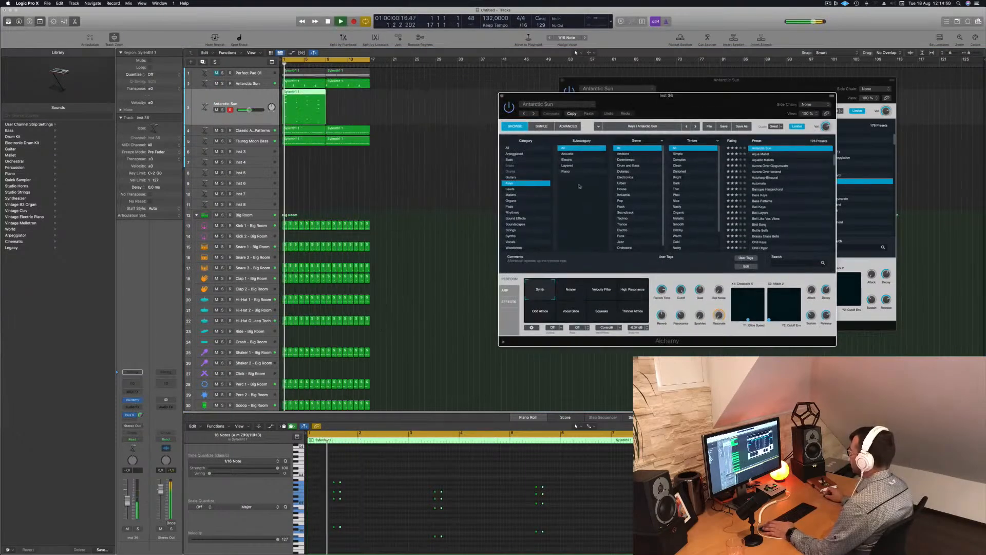
{"action": "key", "text": "space"}
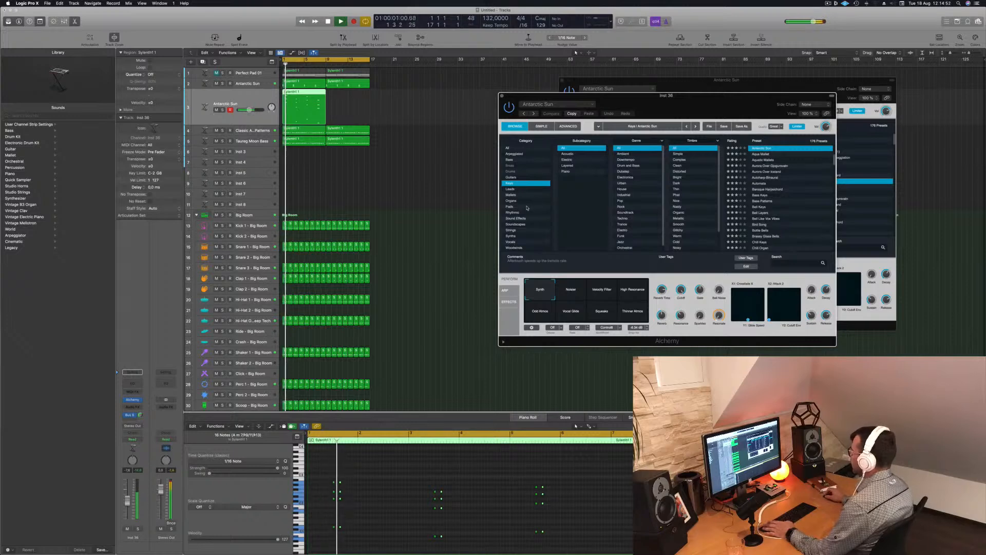
{"action": "left_click", "coordinate": [516, 213]}
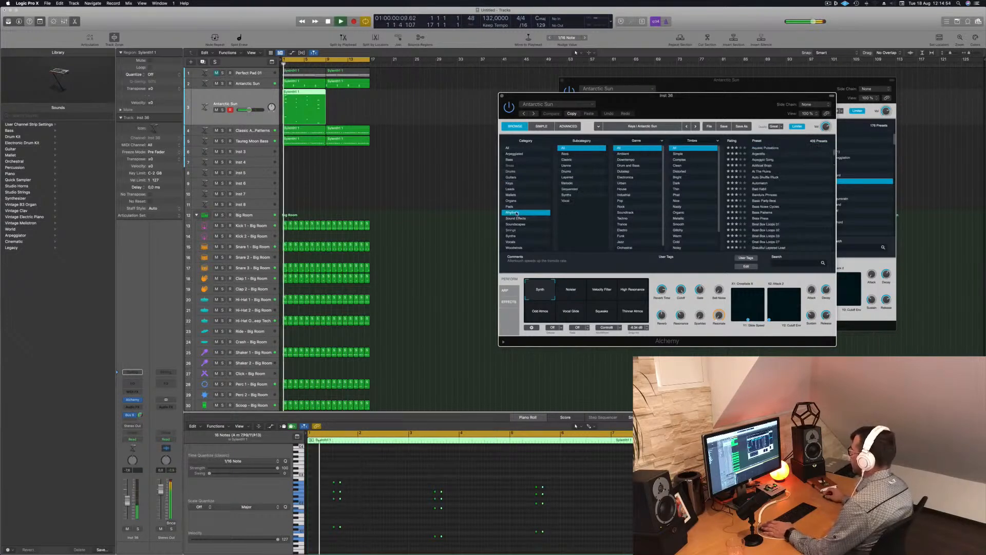
{"action": "left_click", "coordinate": [765, 148]}
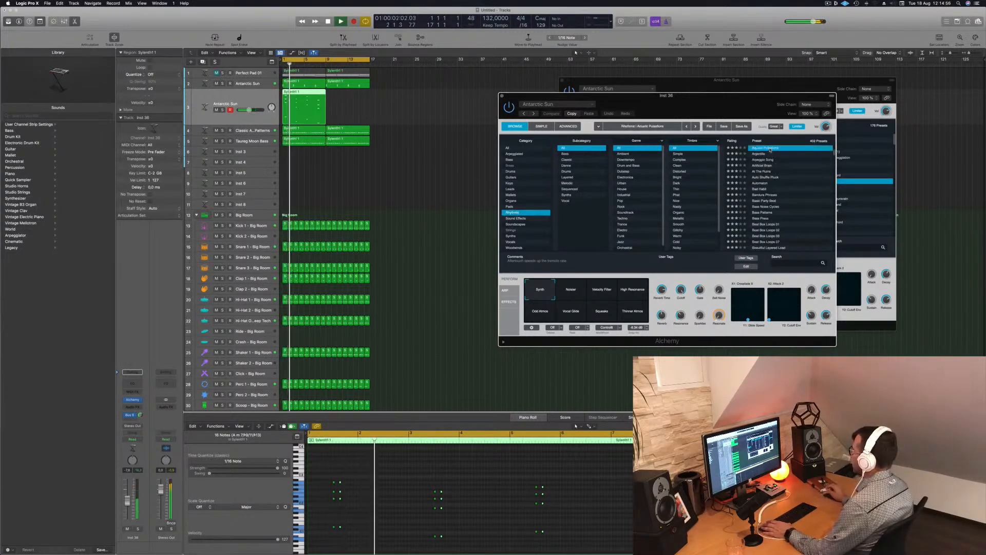
{"action": "left_click_drag", "start_coordinate": [694, 98], "coordinate": [691, 76]}
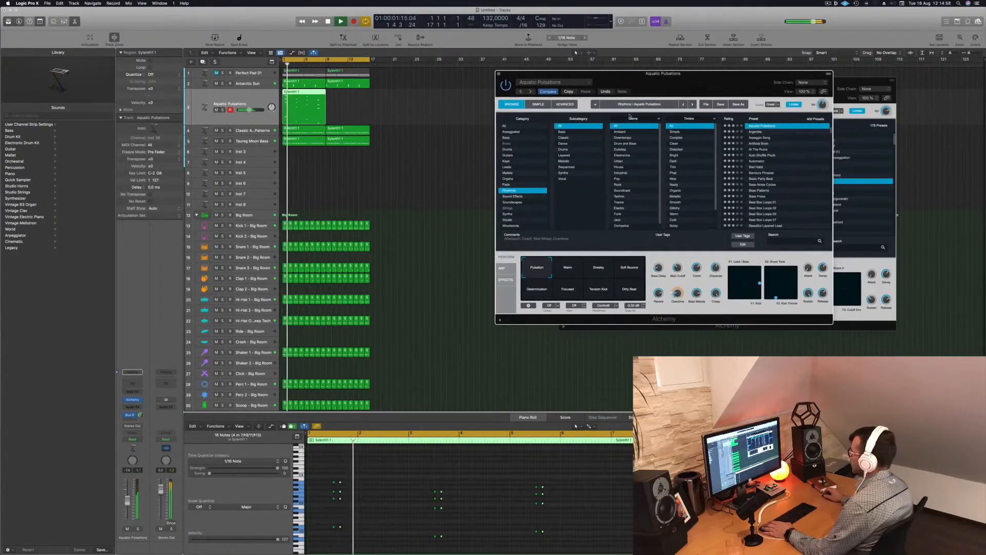
Step: Replay the beat and switch the duplicated track's Alchemy to the Arpeggio Song preset
{"action": "left_click", "coordinate": [511, 408]}
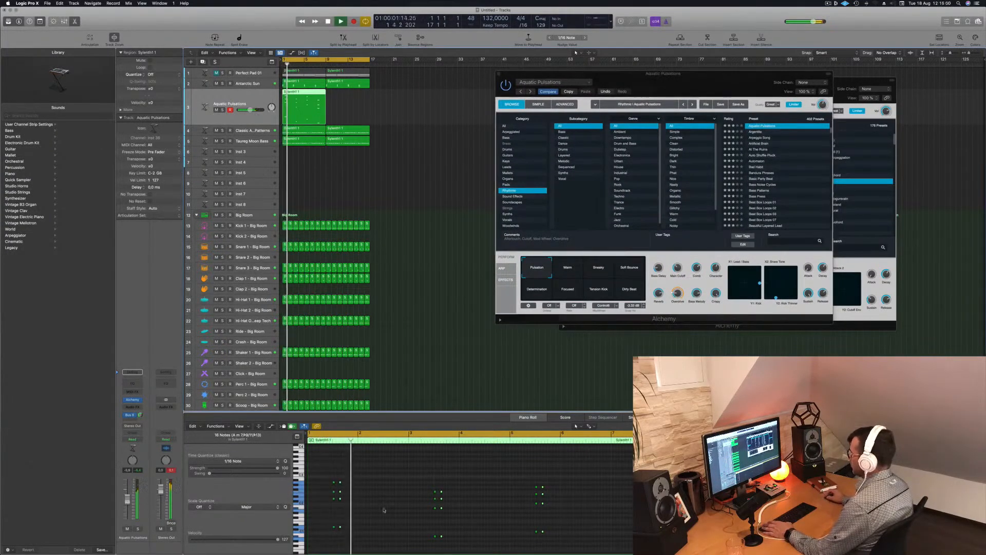
{"action": "key", "text": "space"}
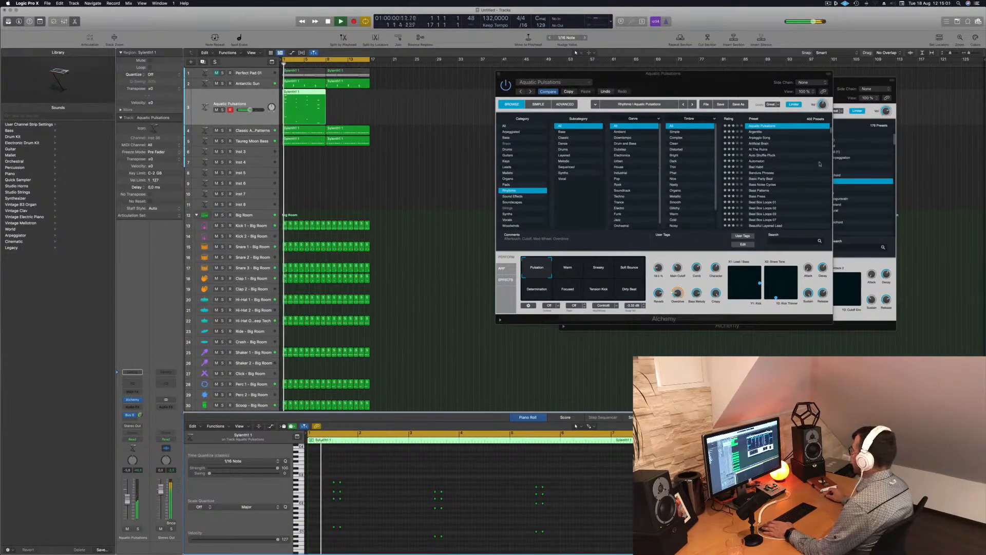
{"action": "left_click", "coordinate": [757, 139]}
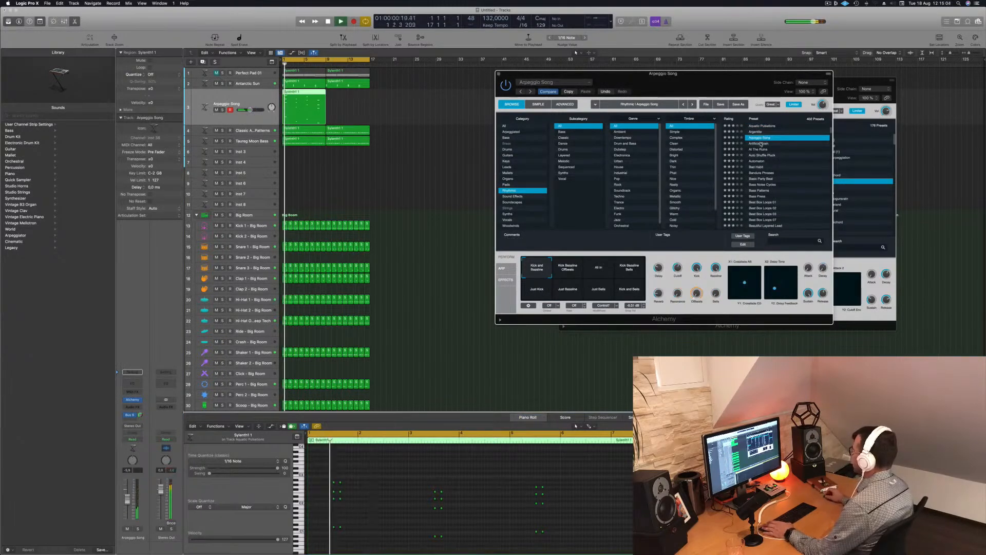
Step: Audition the Artificial Brain, Bellscape and Blue Miter presets on the duplicated track's Alchemy while the beat plays
{"action": "left_click", "coordinate": [763, 143]}
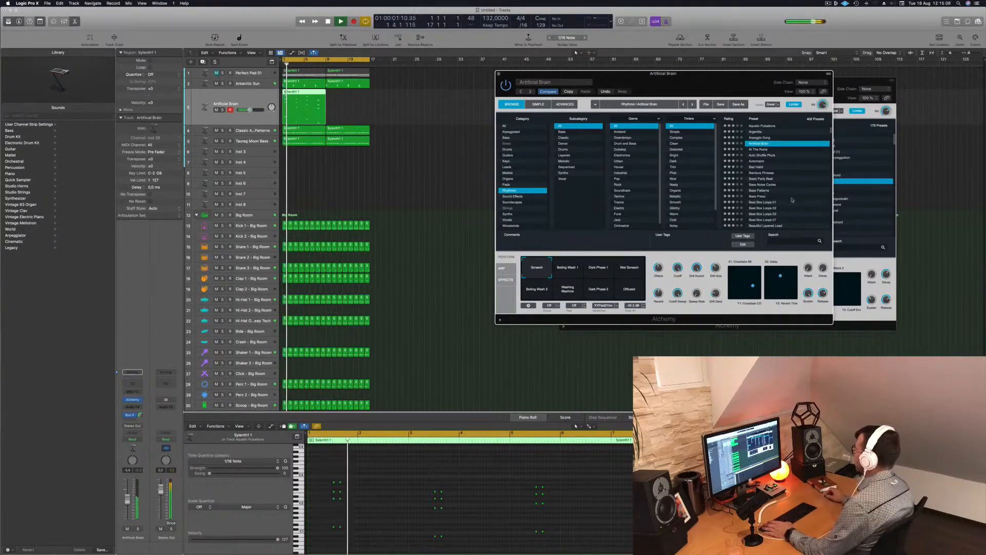
{"action": "scroll", "coordinate": [786, 197], "scroll_direction": "down", "scroll_amount": 3}
{"action": "left_click", "coordinate": [758, 201]}
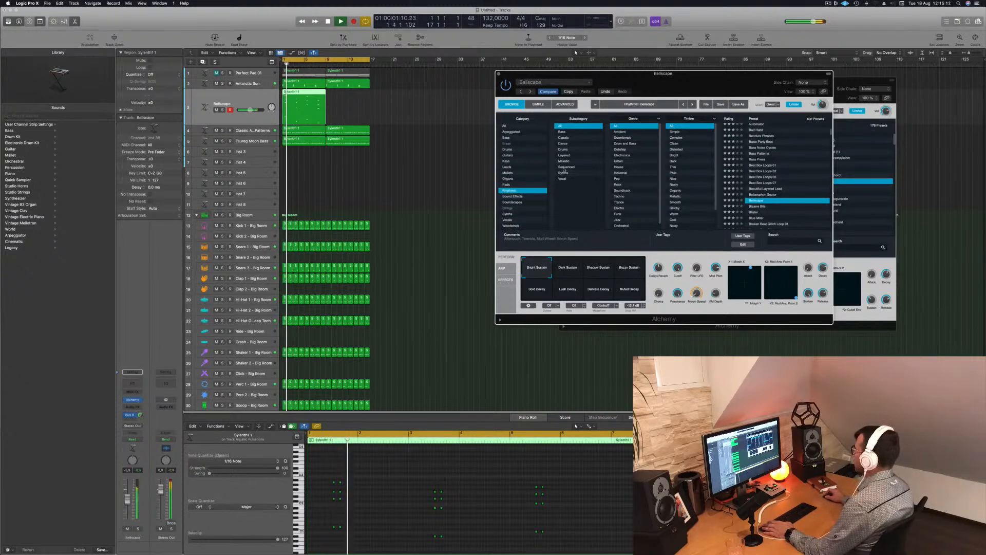
{"action": "left_click_drag", "start_coordinate": [127, 502], "coordinate": [128, 504]}
{"action": "scroll", "coordinate": [785, 177], "scroll_direction": "down", "scroll_amount": 3}
{"action": "left_click", "coordinate": [763, 195]}
{"action": "left_click", "coordinate": [763, 195]}
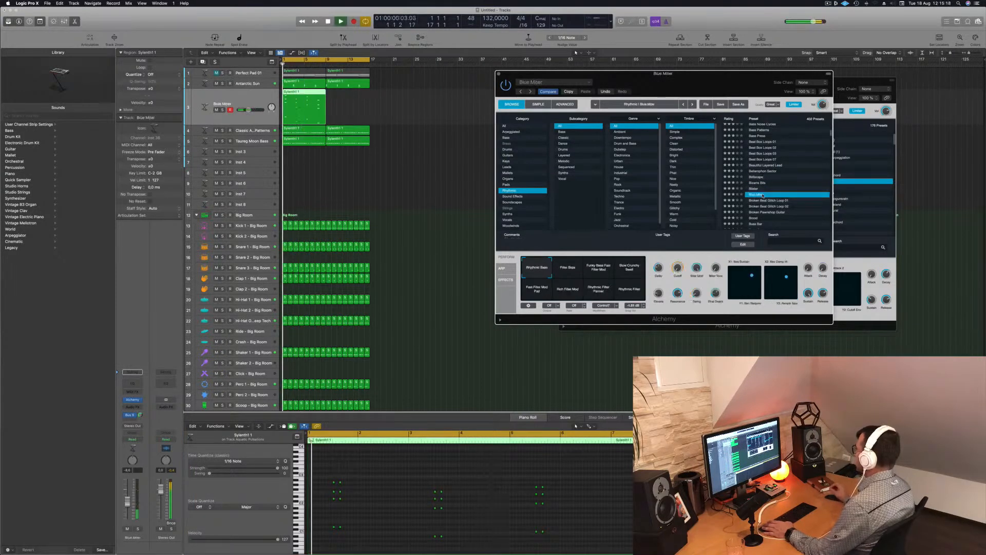
Step: Audition the Brood, Buss Bar, Busy Groove and C64 Multiplexer presets on the duplicated track's Alchemy
{"action": "left_click_drag", "start_coordinate": [764, 85], "coordinate": [684, 52]}
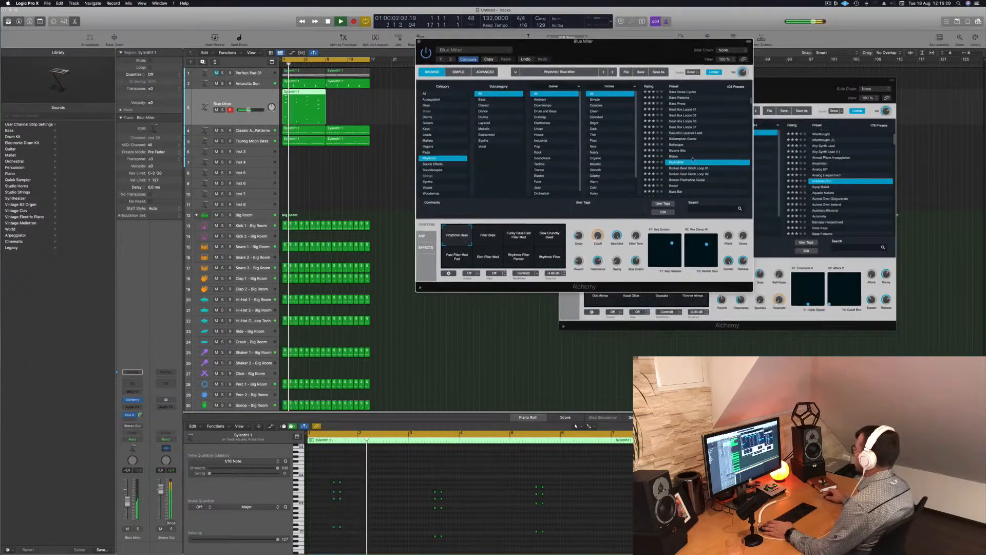
{"action": "scroll", "coordinate": [693, 159], "scroll_direction": "down", "scroll_amount": 3}
{"action": "left_click", "coordinate": [674, 157]}
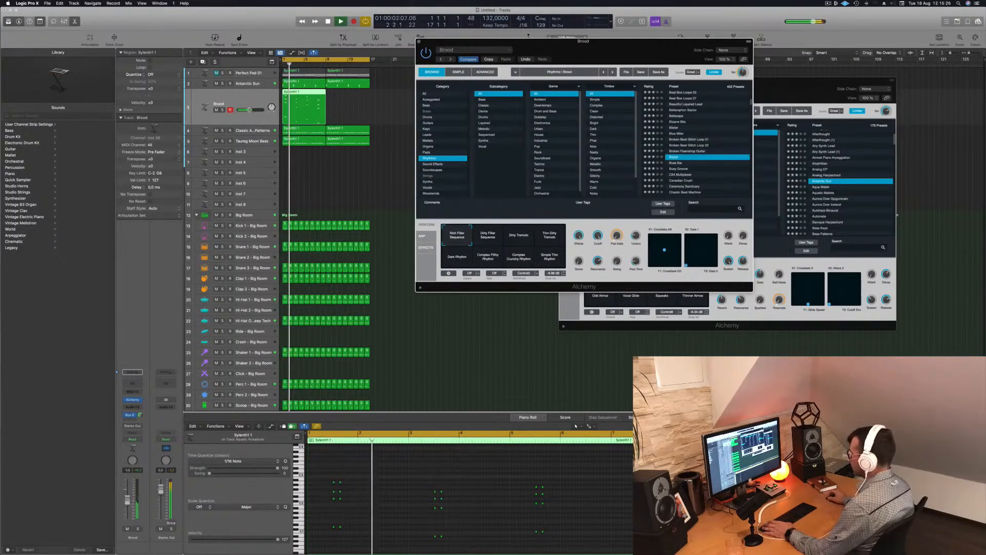
{"action": "left_click", "coordinate": [371, 470]}
{"action": "left_click", "coordinate": [674, 164]}
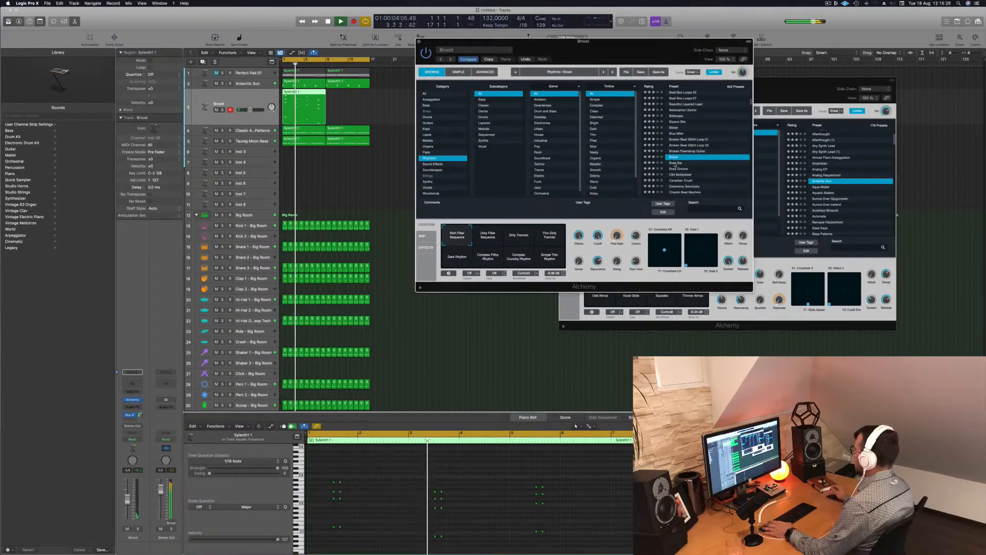
{"action": "left_click", "coordinate": [674, 163]}
{"action": "scroll", "coordinate": [699, 151], "scroll_direction": "down", "scroll_amount": 3}
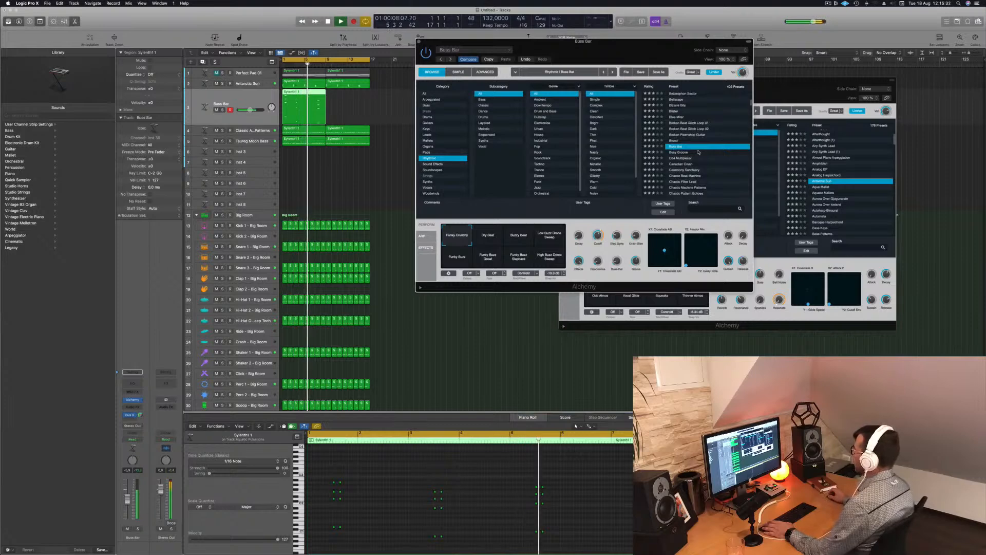
{"action": "left_click", "coordinate": [677, 152]}
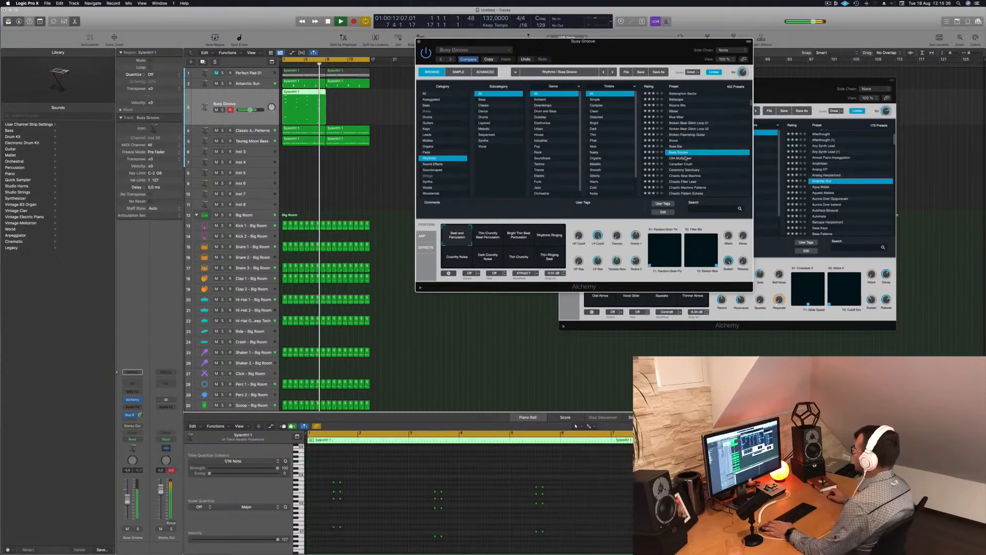
{"action": "left_click", "coordinate": [686, 157]}
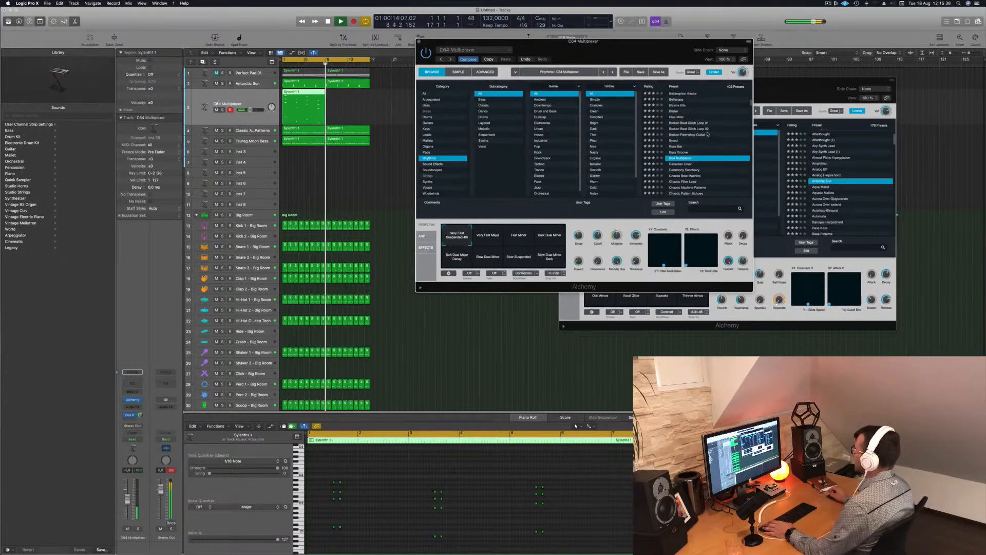
Step: Copy the duplicated track's chord region to bar 9 and replay the beat from the start
{"action": "key", "text": "space"}
{"action": "key", "text": "space"}
{"action": "left_click_drag", "start_coordinate": [308, 96], "coordinate": [343, 96]}
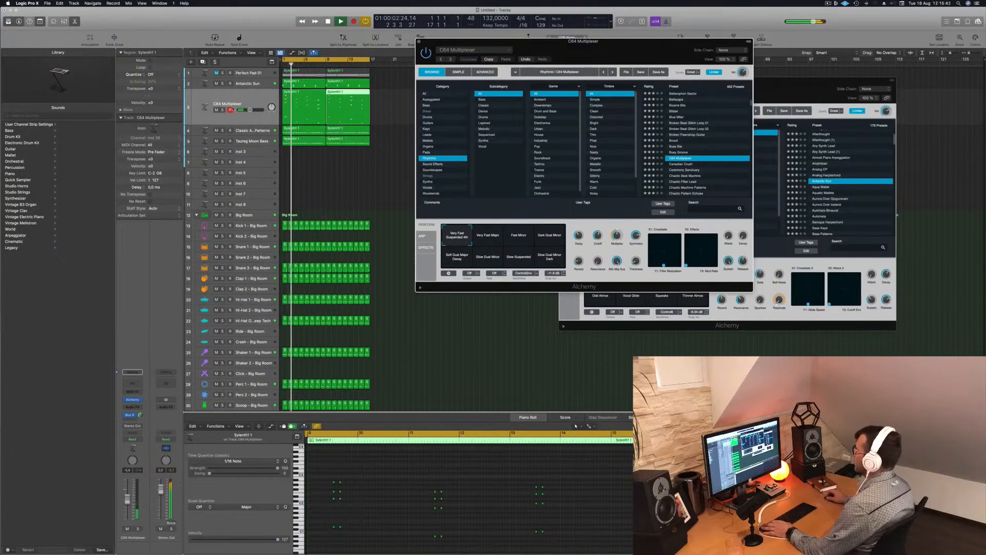
{"action": "left_click", "coordinate": [242, 98]}
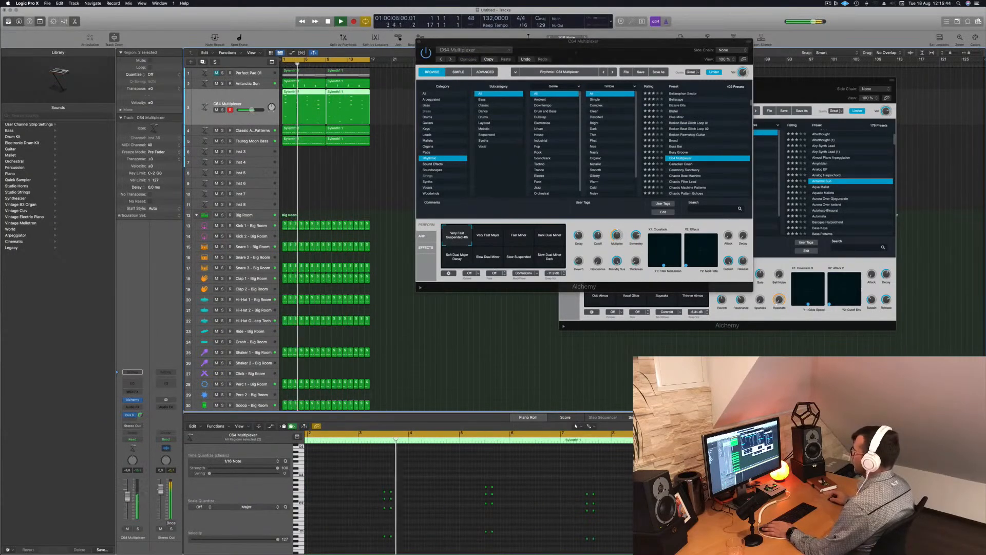
{"action": "key", "text": "space"}
{"action": "key", "text": "space"}
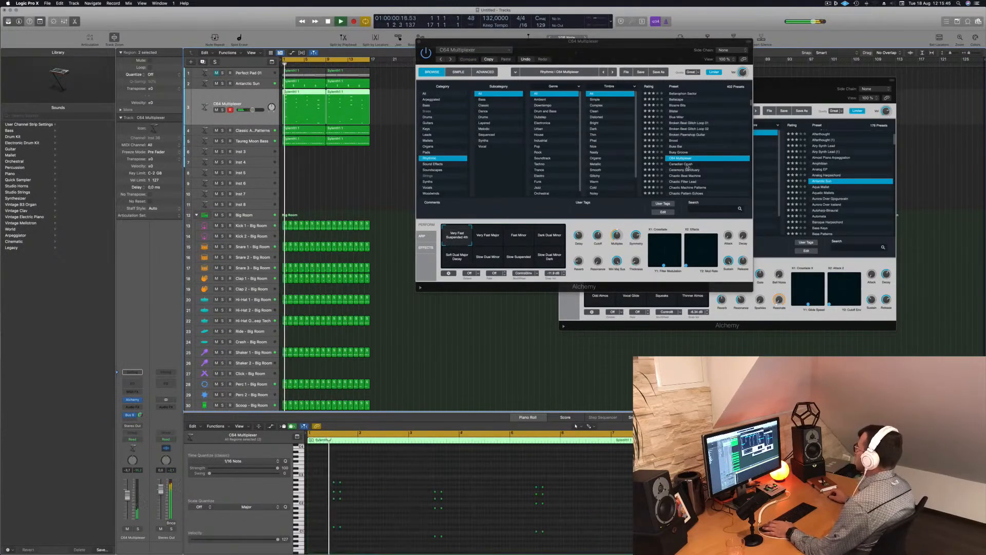
Step: Audition the Canadian Crush, Ceremony Sanctuary and Clock Organ presets on the duplicated track's Alchemy
{"action": "left_click", "coordinate": [688, 164]}
{"action": "scroll", "coordinate": [712, 155], "scroll_direction": "down", "scroll_amount": 2}
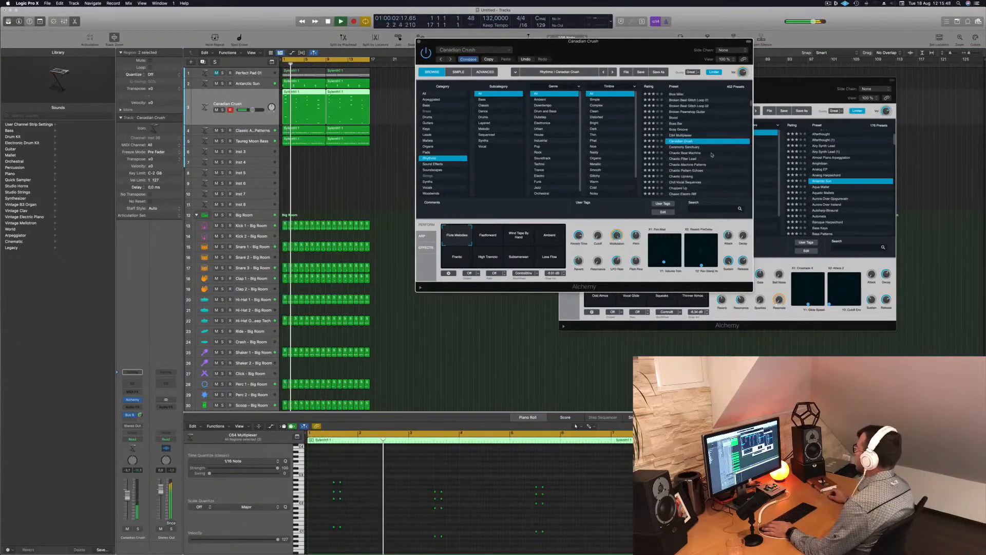
{"action": "scroll", "coordinate": [709, 146], "scroll_direction": "down", "scroll_amount": 1}
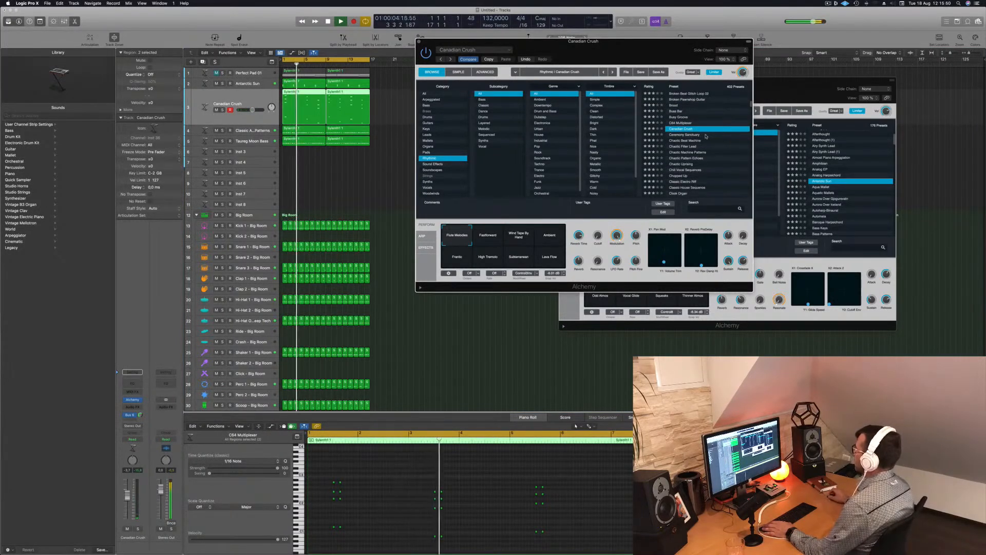
{"action": "left_click", "coordinate": [706, 135]}
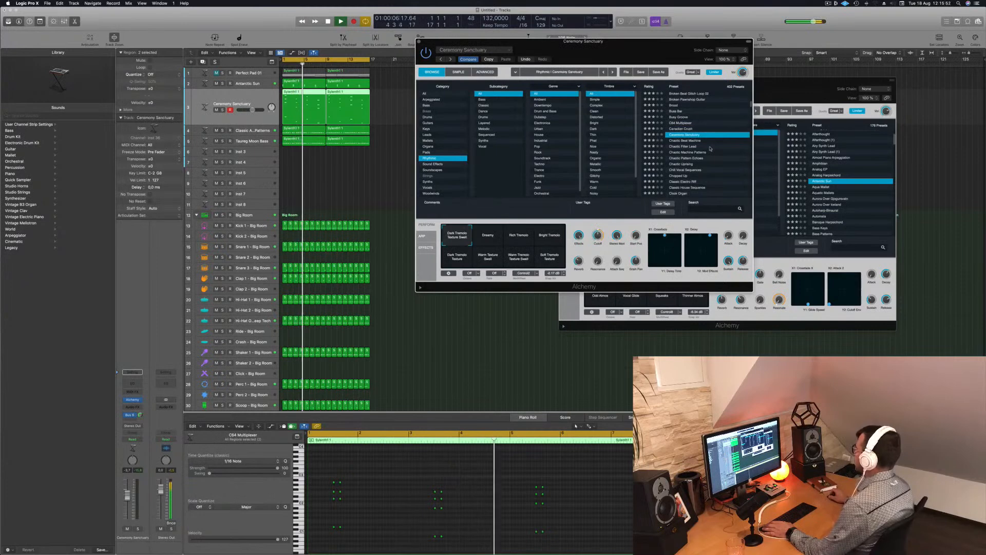
{"action": "scroll", "coordinate": [714, 150], "scroll_direction": "down", "scroll_amount": 4}
{"action": "scroll", "coordinate": [719, 152], "scroll_direction": "down", "scroll_amount": 1}
{"action": "left_click", "coordinate": [673, 136]}
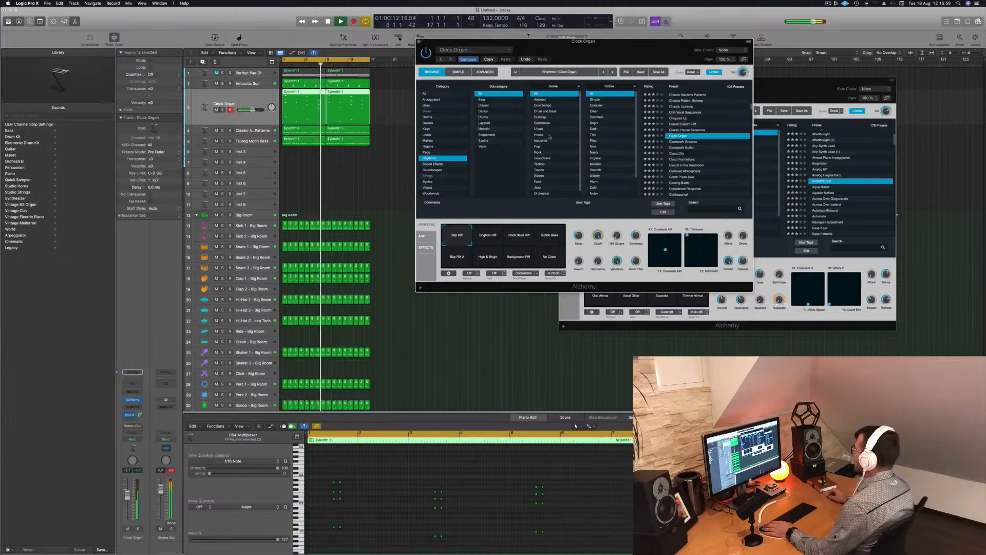
Step: Load the Cluttered Atmosphere preset with its Wooden Chimes snapshot and lower the track's volume
{"action": "scroll", "coordinate": [723, 142], "scroll_direction": "down", "scroll_amount": 2}
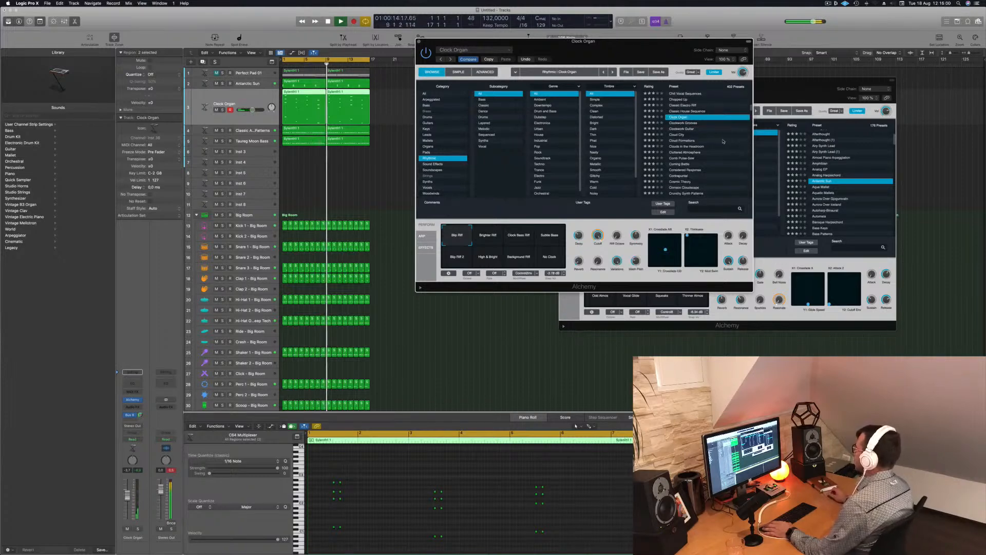
{"action": "scroll", "coordinate": [724, 144], "scroll_direction": "down", "scroll_amount": 1}
{"action": "scroll", "coordinate": [717, 148], "scroll_direction": "up", "scroll_amount": 1}
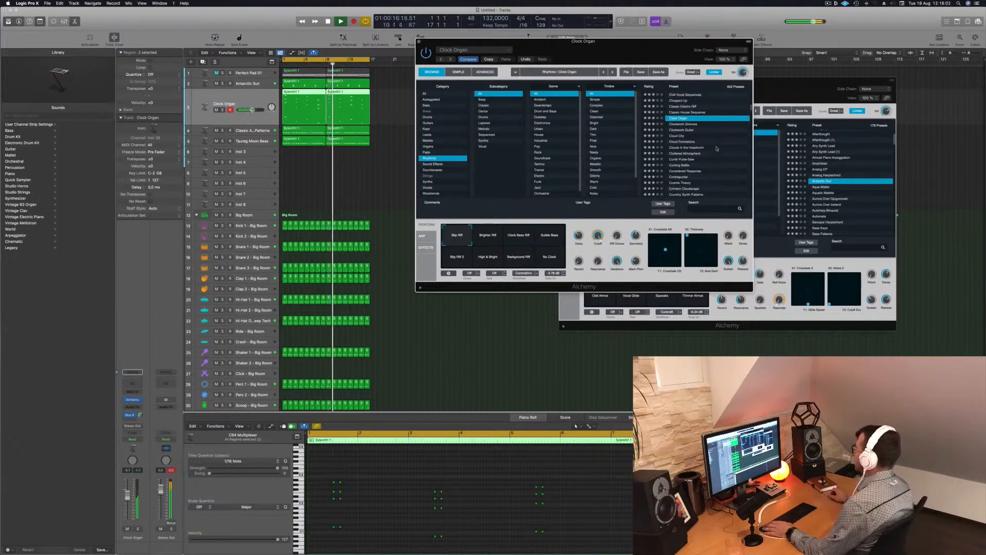
{"action": "left_click", "coordinate": [689, 153]}
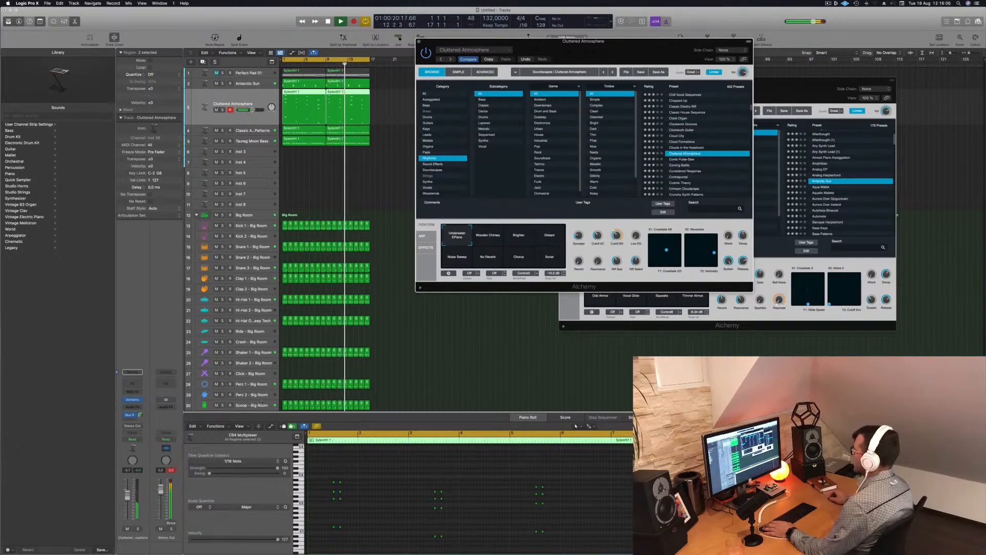
{"action": "left_click_drag", "start_coordinate": [127, 497], "coordinate": [128, 508]}
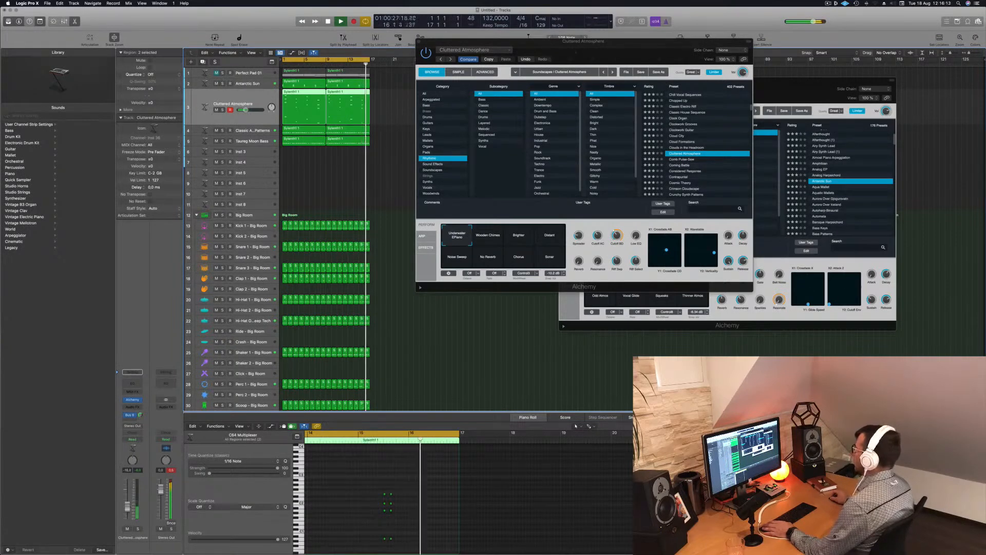
{"action": "left_click", "coordinate": [493, 235]}
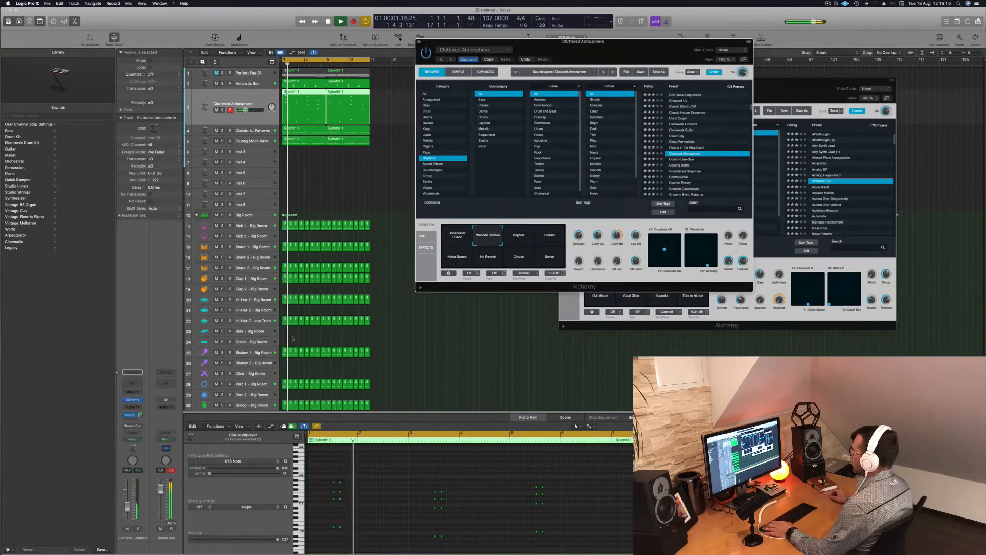
Step: Select all notes in both Cluttered Atmosphere regions and copy each short chord pair one beat later
{"action": "left_click", "coordinate": [342, 482]}
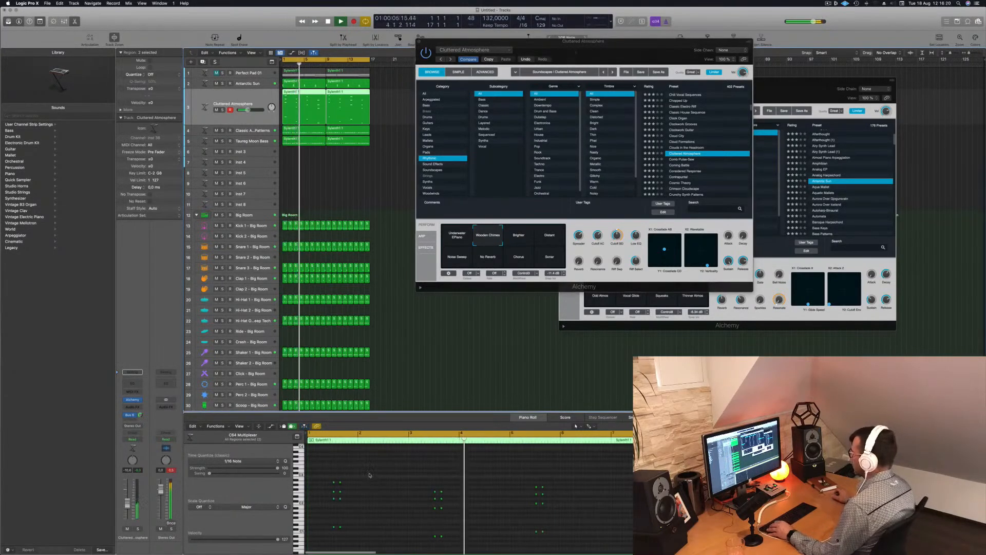
{"action": "left_click", "coordinate": [359, 178]}
{"action": "key", "text": "super+a"}
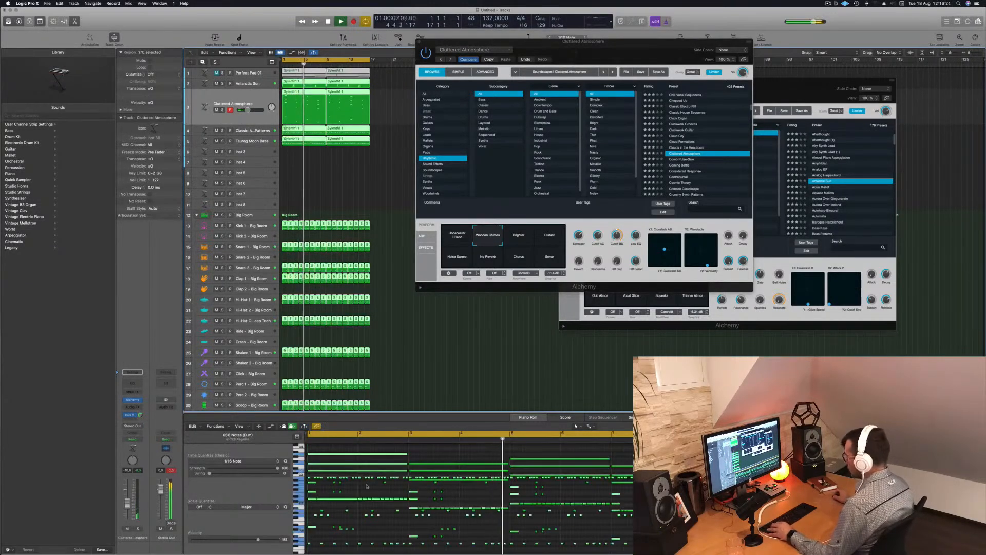
{"action": "left_click", "coordinate": [359, 178]}
{"action": "left_click", "coordinate": [252, 99]}
{"action": "left_click", "coordinate": [403, 473]}
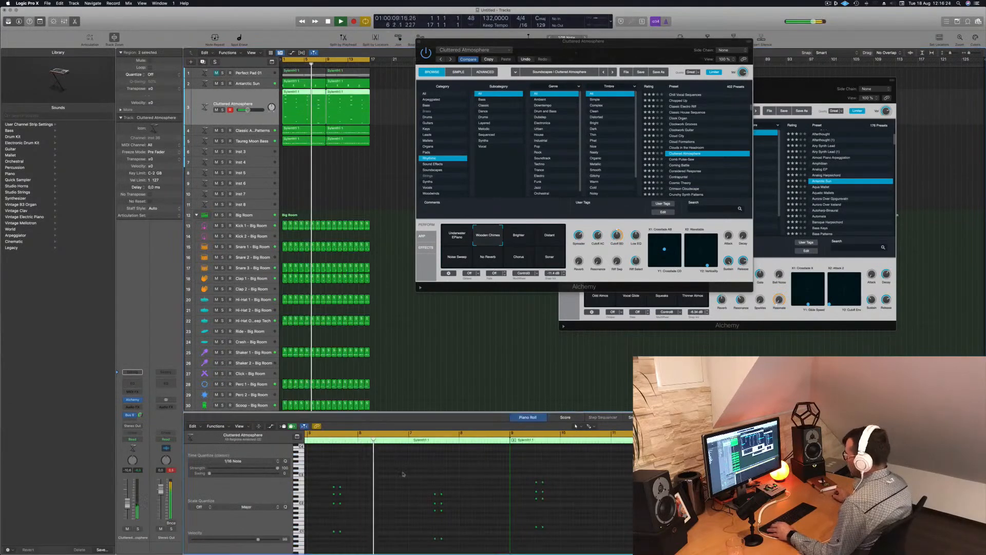
{"action": "key", "text": "super+a"}
{"action": "key", "text": "z"}
{"action": "scroll", "coordinate": [395, 502], "scroll_direction": "left", "scroll_amount": 10}
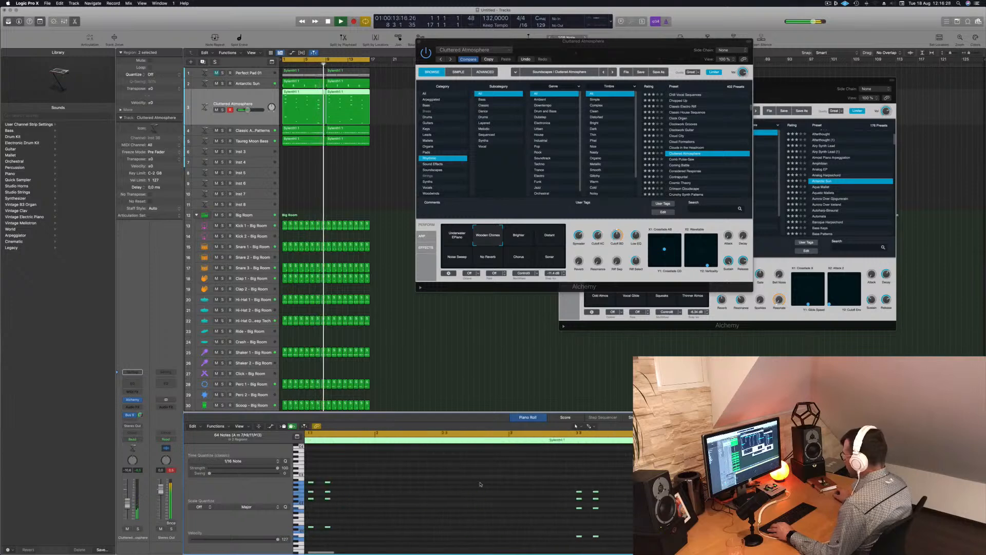
{"action": "scroll", "coordinate": [436, 484], "scroll_direction": "left", "scroll_amount": 4}
{"action": "left_click_drag", "start_coordinate": [379, 484], "coordinate": [411, 481]}
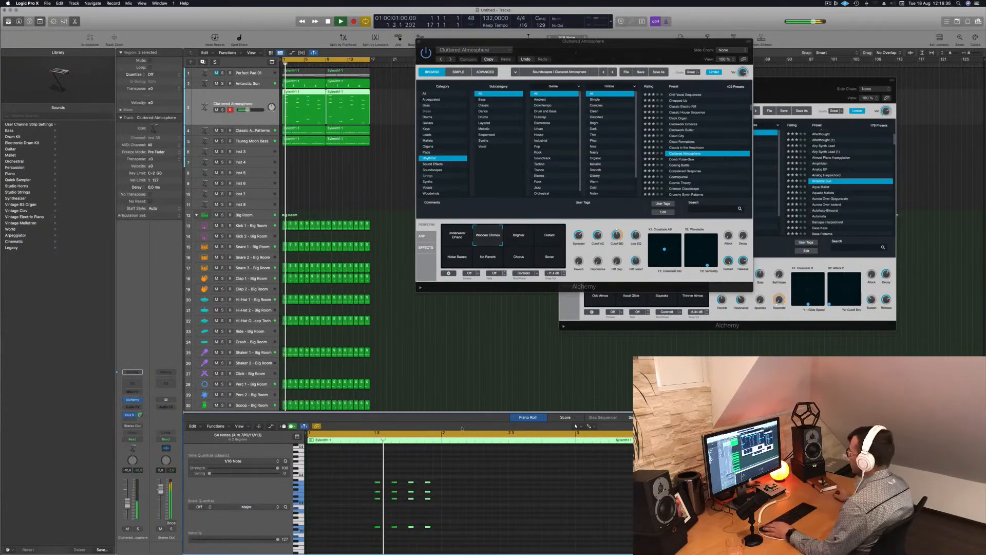
Step: Nudge the copied chord pairs to start a sixteenth note after beat 4 and replay the beat
{"action": "key", "text": "alt+Right"}
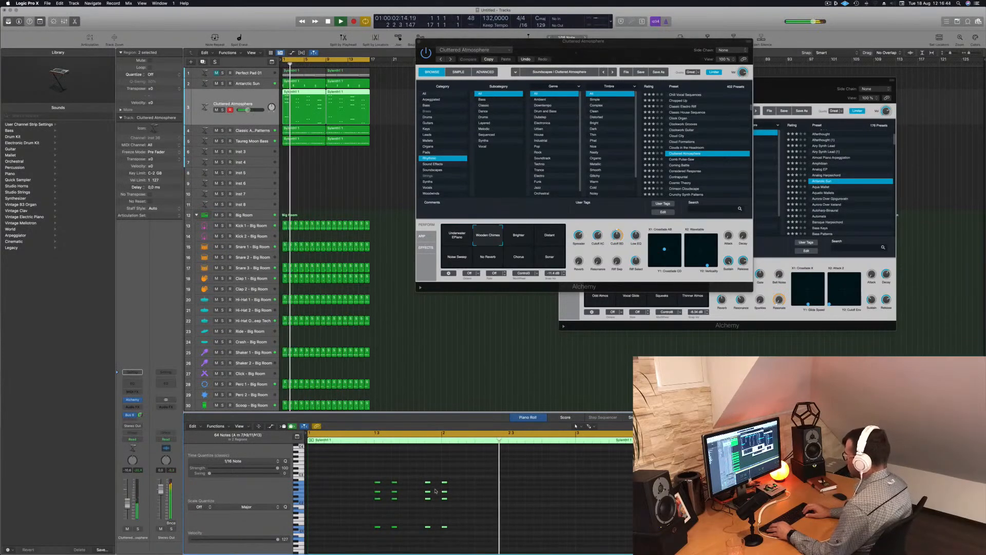
{"action": "key", "text": "alt+Left"}
{"action": "key", "text": "space"}
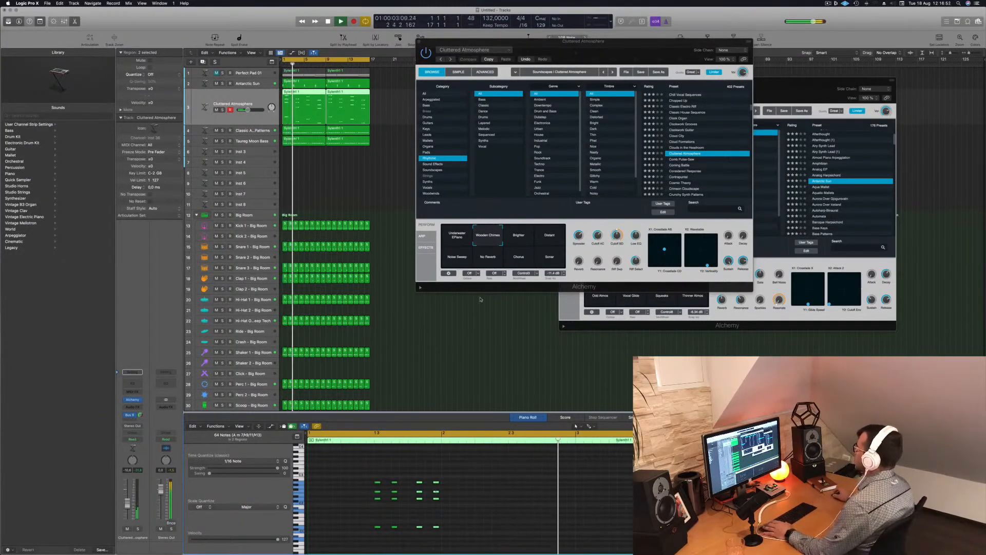
Step: Try the Brighter and Distant snapshots of Cluttered Atmosphere, replaying the beat and raising the track's volume slightly
{"action": "left_click_drag", "start_coordinate": [640, 48], "coordinate": [583, 104]}
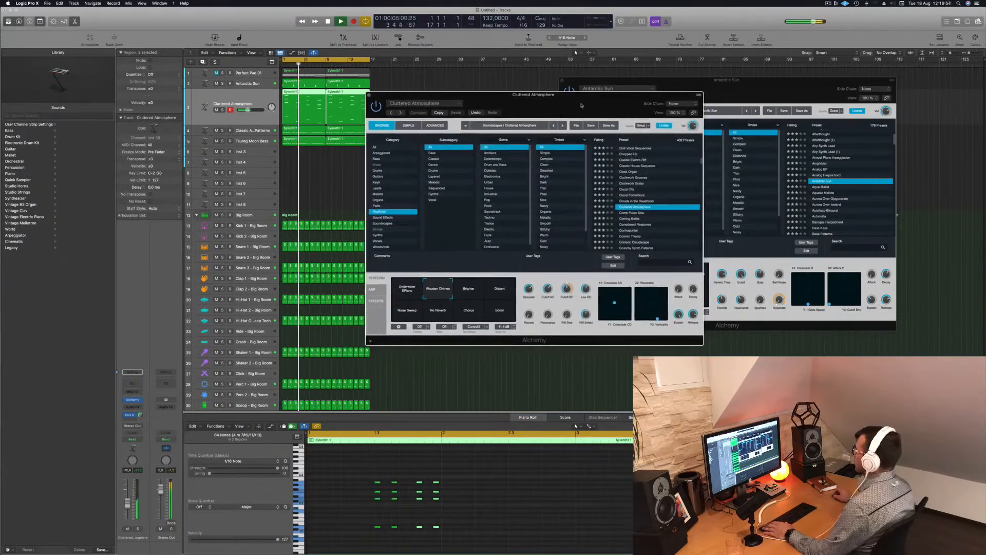
{"action": "left_click_drag", "start_coordinate": [475, 104], "coordinate": [618, 87]}
{"action": "key", "text": "space"}
{"action": "left_click", "coordinate": [554, 273]}
{"action": "left_click", "coordinate": [575, 276]}
{"action": "key", "text": "space"}
{"action": "key", "text": "space"}
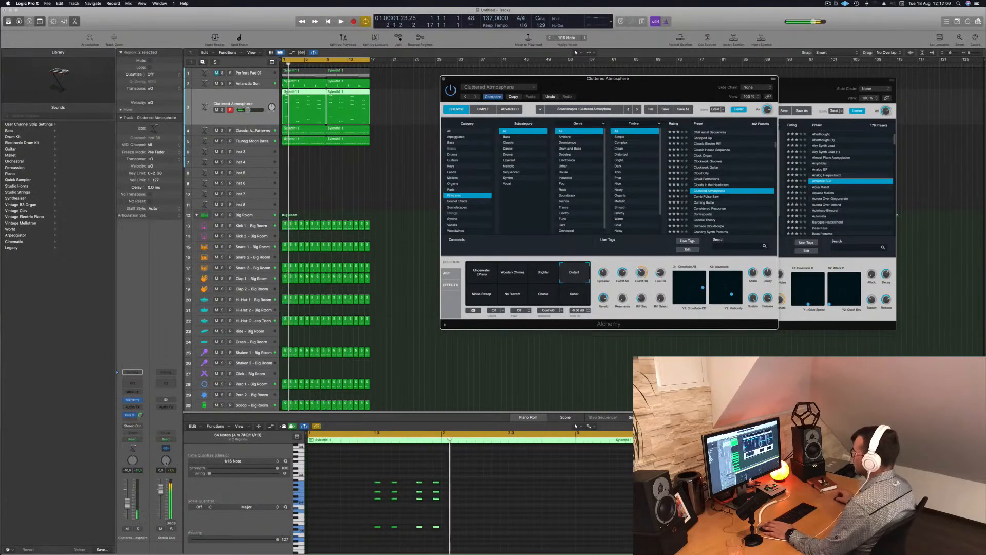
{"action": "left_click_drag", "start_coordinate": [127, 494], "coordinate": [128, 491]}
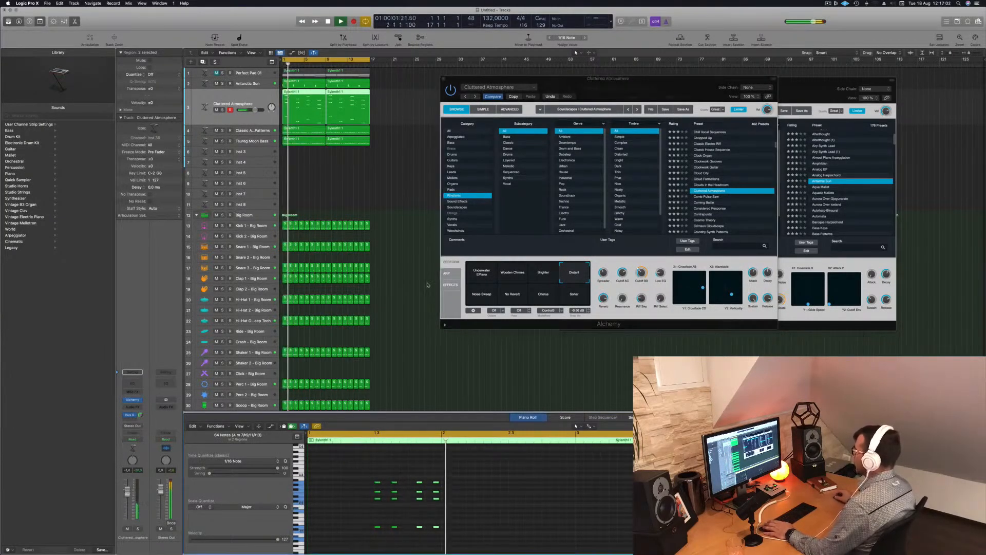
Step: Try the Noise Sweep snapshot of Cluttered Atmosphere, settle on No Reverb, and lower the track's volume
{"action": "left_click", "coordinate": [475, 302]}
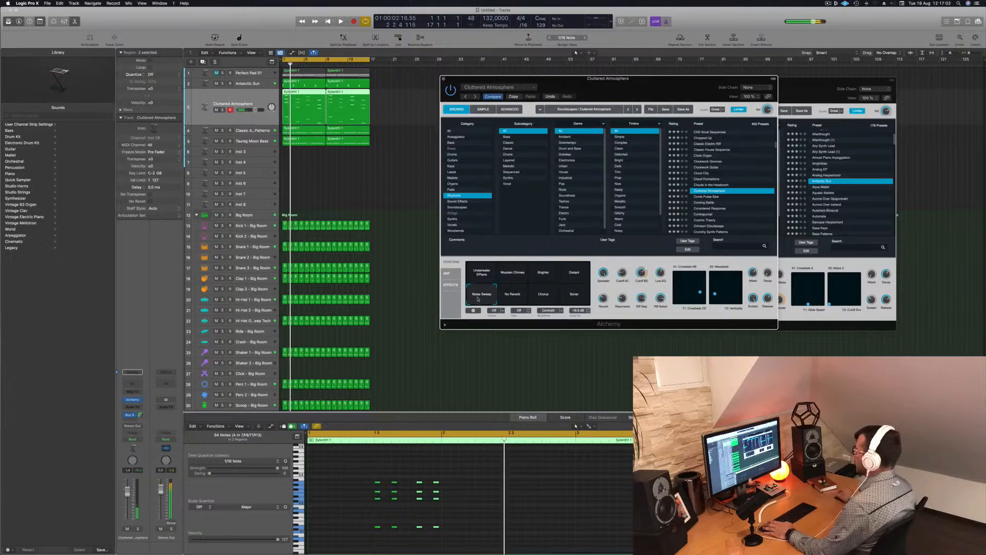
{"action": "left_click", "coordinate": [517, 296]}
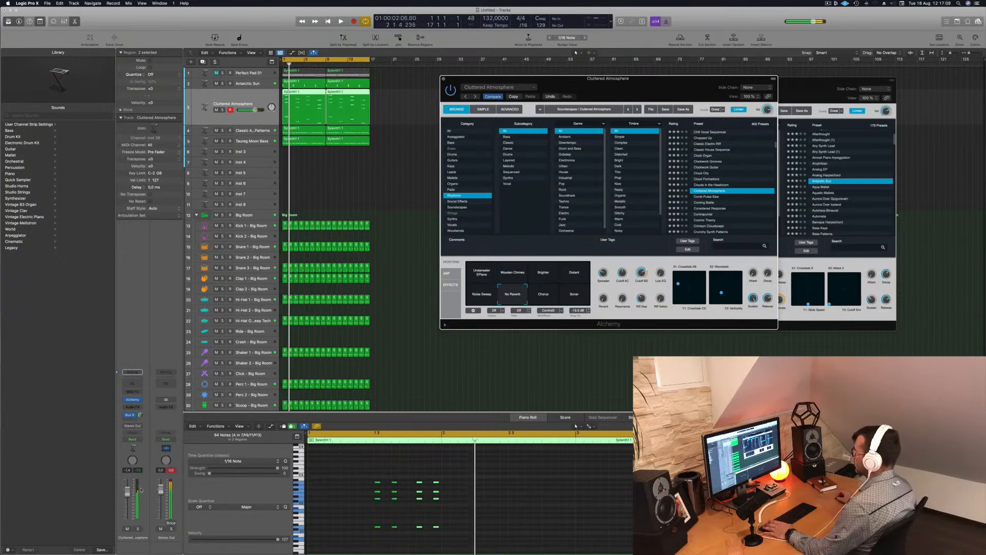
{"action": "left_click_drag", "start_coordinate": [128, 493], "coordinate": [127, 499]}
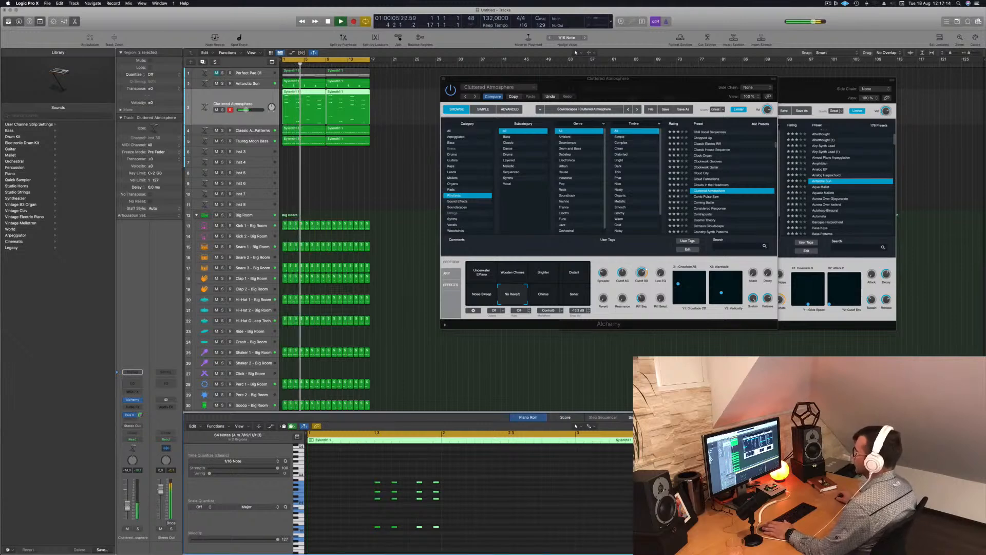
{"action": "left_click_drag", "start_coordinate": [594, 79], "coordinate": [533, 117]}
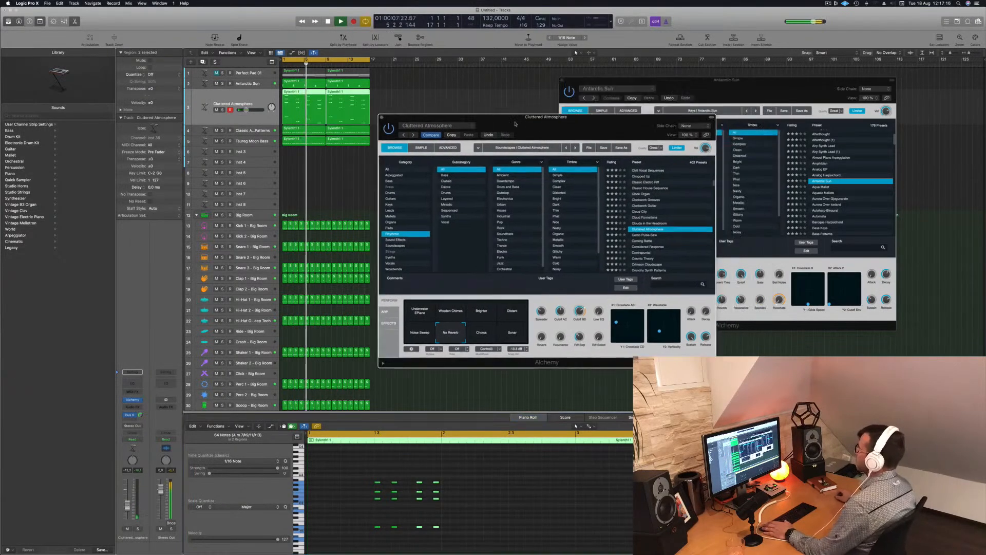
Step: Close the open Alchemy windows and step through the Perfect Pad 01, Antarctic Sun and Cluttered Atmosphere tracks while the beat plays
{"action": "key", "text": "super+w"}
{"action": "key", "text": "super+w"}
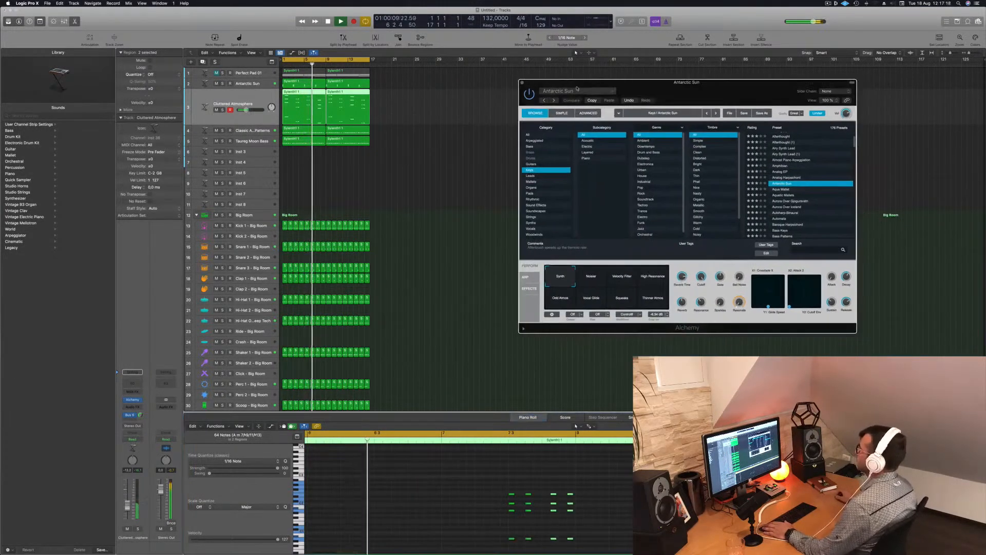
{"action": "key", "text": "super+w"}
{"action": "left_click", "coordinate": [452, 166]}
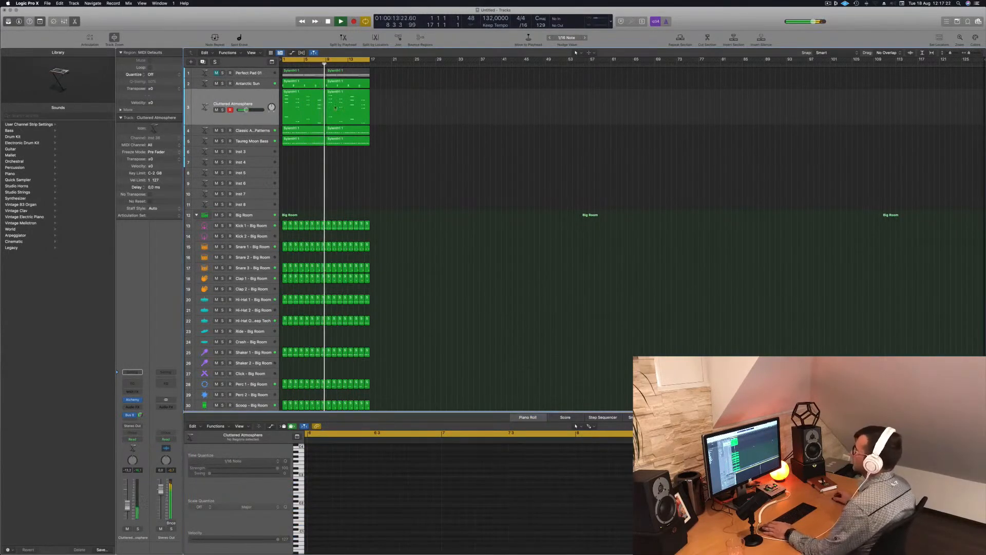
{"action": "left_click", "coordinate": [245, 97]}
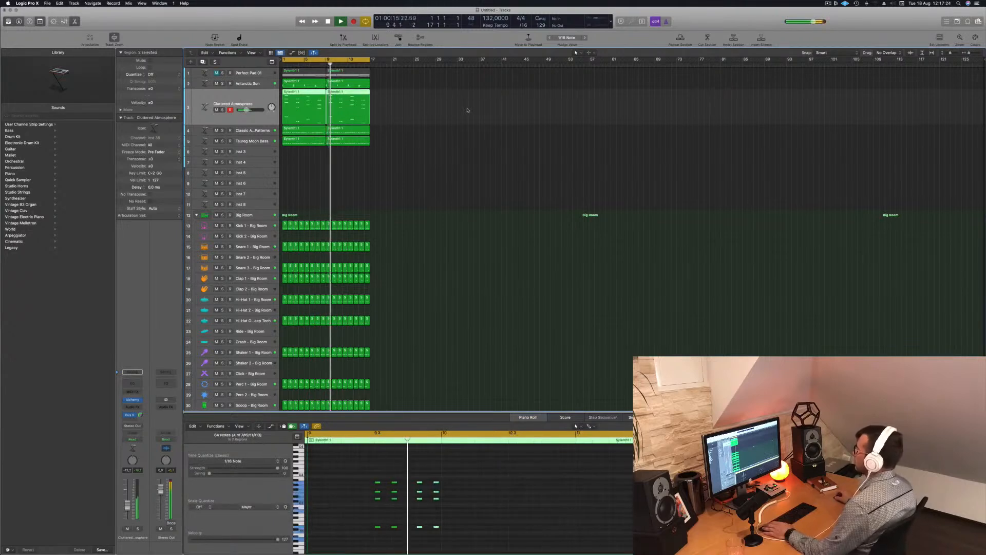
{"action": "left_click", "coordinate": [245, 72]}
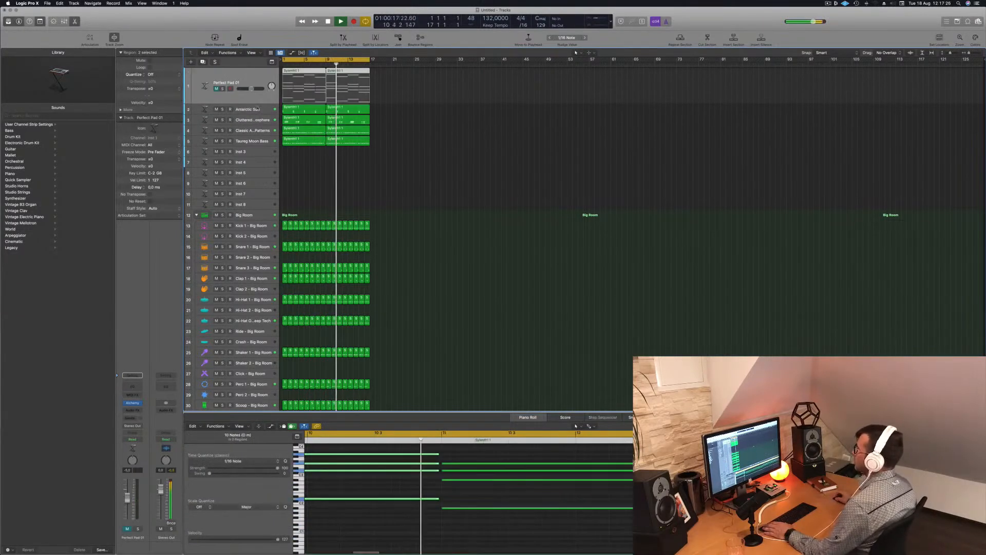
{"action": "left_click", "coordinate": [257, 109]}
{"action": "left_click", "coordinate": [261, 120]}
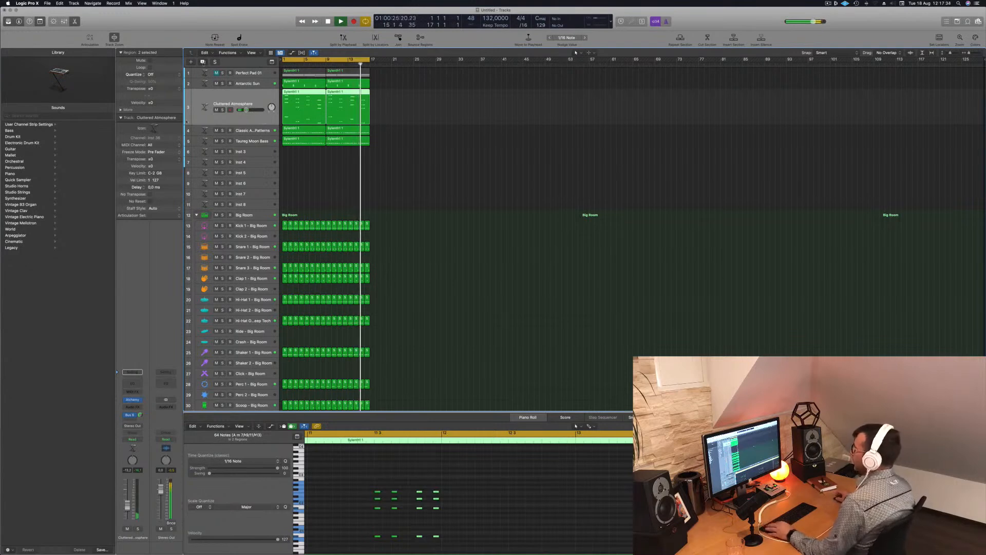
Step: Duplicate the Cluttered Atmosphere track, copy the first eight-bar region from the track below onto it, and play the beat
{"action": "key", "text": "super+d"}
{"action": "left_click", "coordinate": [293, 142]}
{"action": "left_click_drag", "start_coordinate": [293, 145], "coordinate": [294, 111]}
{"action": "key", "text": "space"}
{"action": "key", "text": "space"}
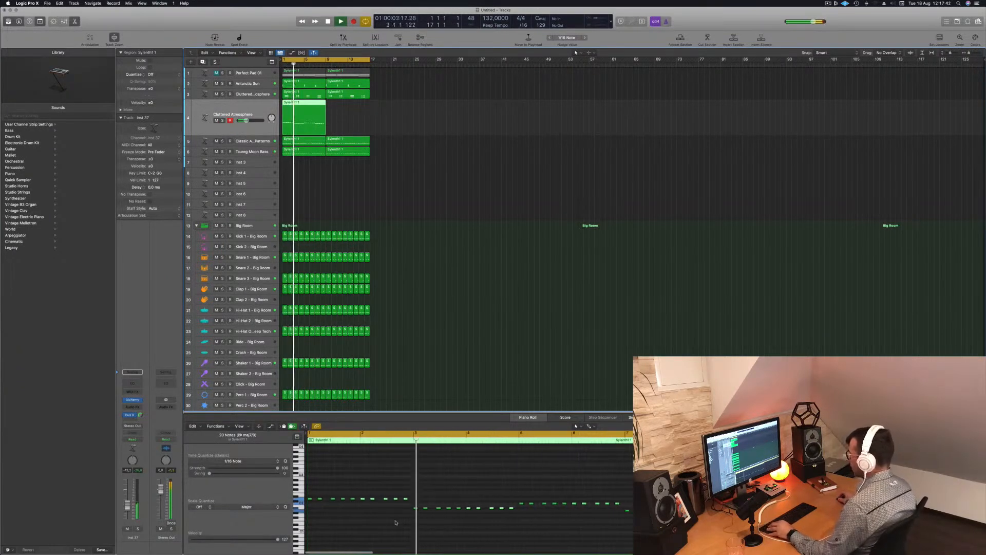
Step: Thin out the copied region by deleting notes until only two short notes remain at each bar's start, and replay from the beginning
{"action": "key", "text": "space"}
{"action": "left_click", "coordinate": [331, 503]}
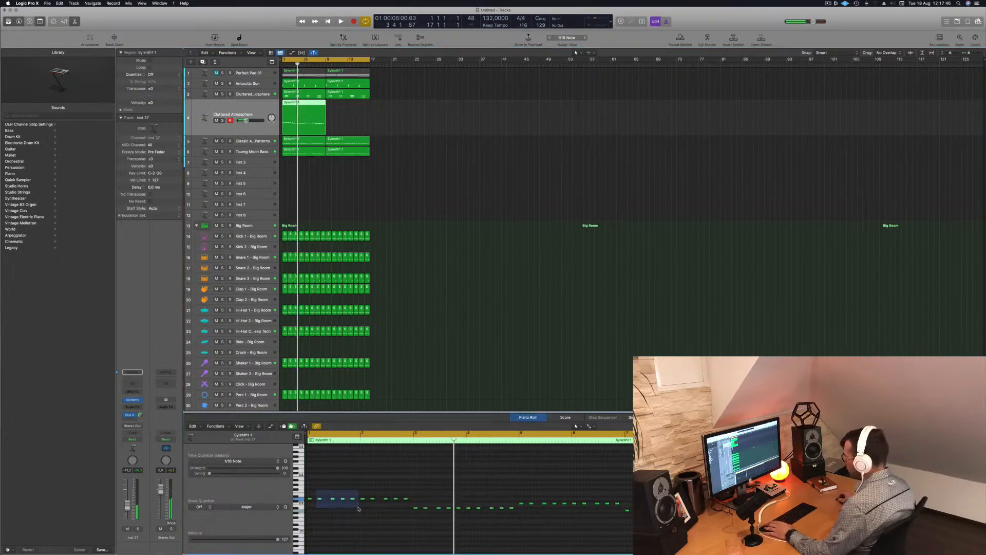
{"action": "left_click_drag", "start_coordinate": [358, 506], "coordinate": [358, 506]}
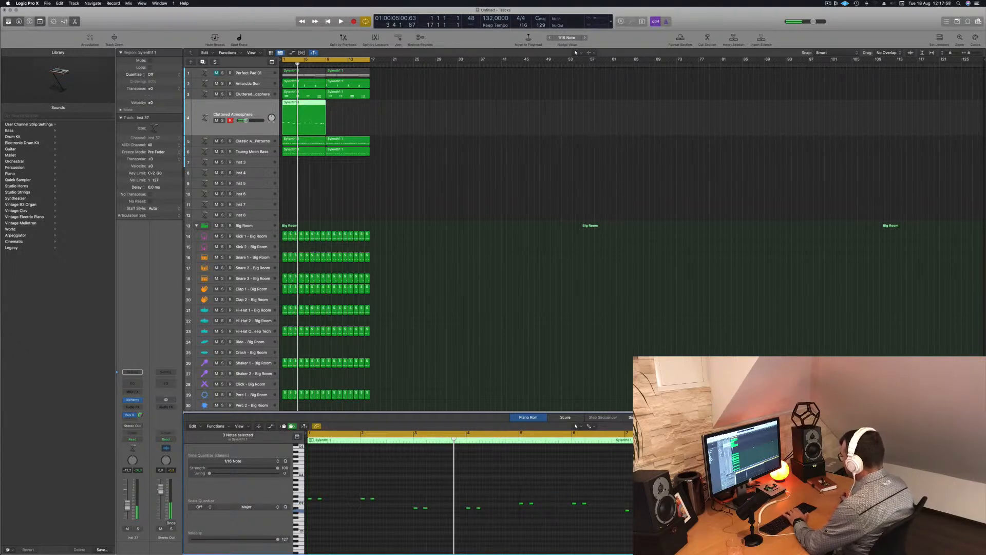
{"action": "key", "text": "Return"}
{"action": "key", "text": "space"}
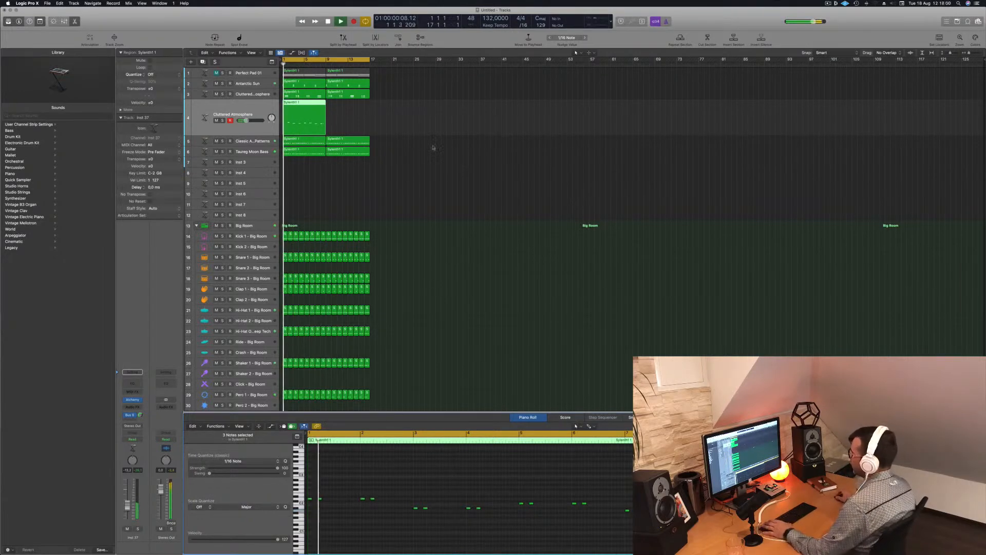
Step: Raise the duplicated track's volume while checking it against the beat
{"action": "left_click", "coordinate": [237, 112]}
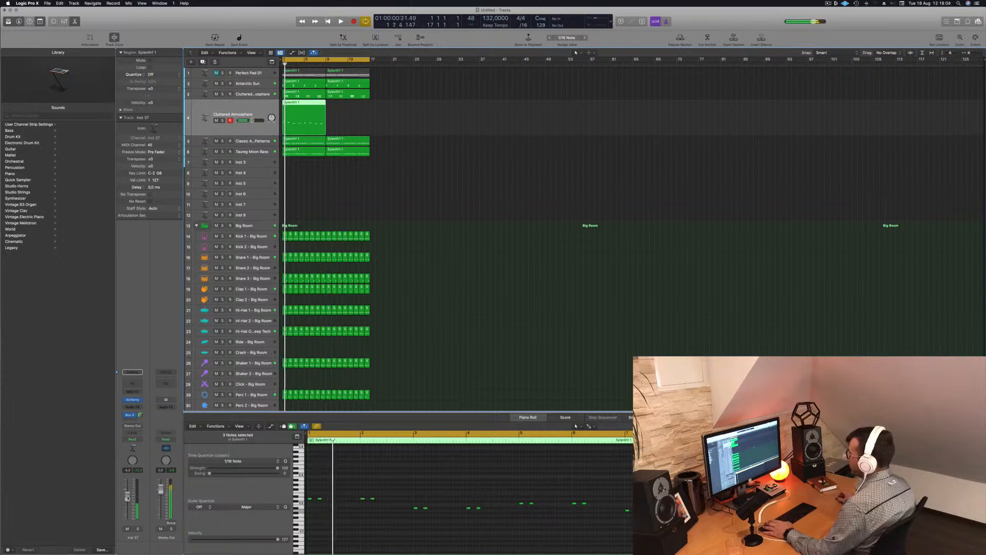
{"action": "left_click", "coordinate": [418, 497]}
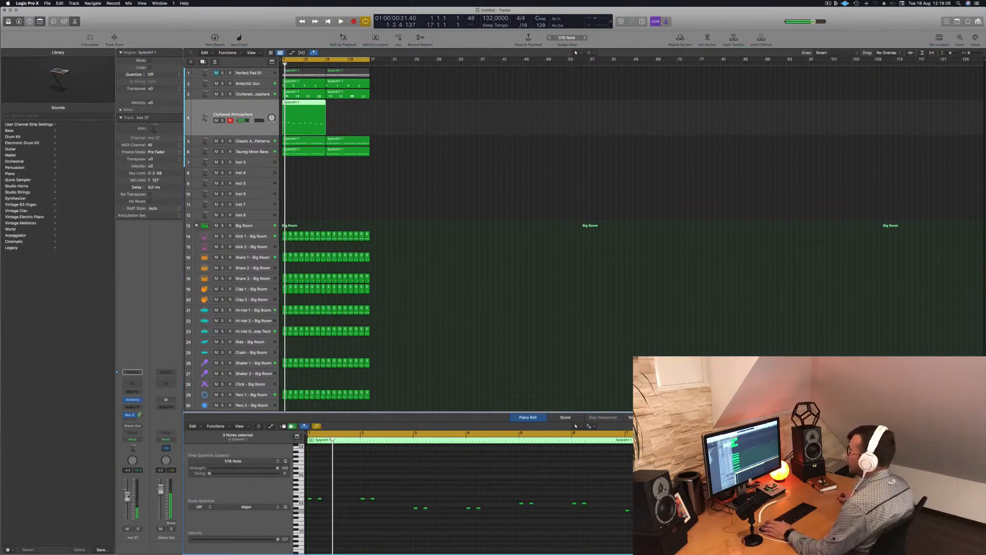
{"action": "key", "text": "space"}
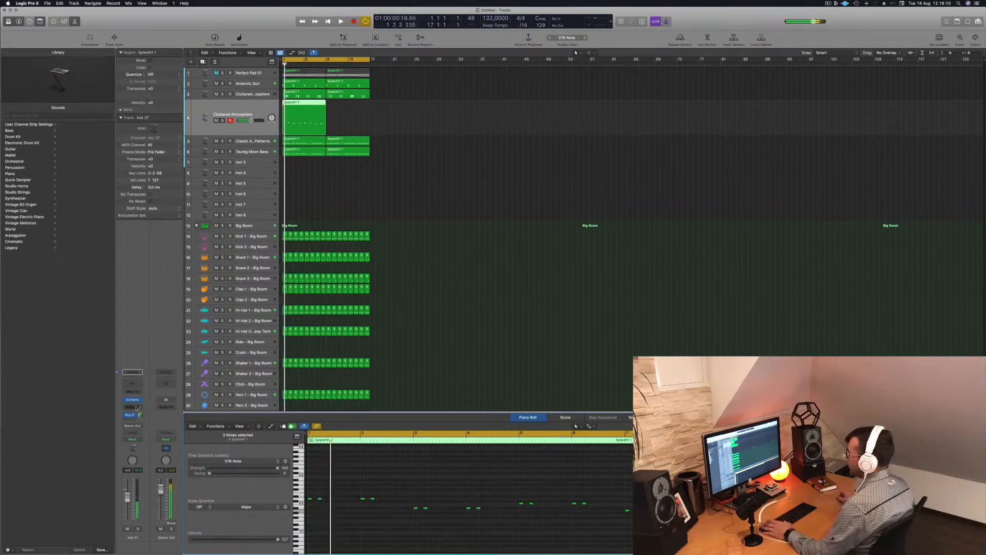
Step: Open Alchemy on the duplicated track and browse the Mallets and Bass preset categories
{"action": "left_click", "coordinate": [132, 400]}
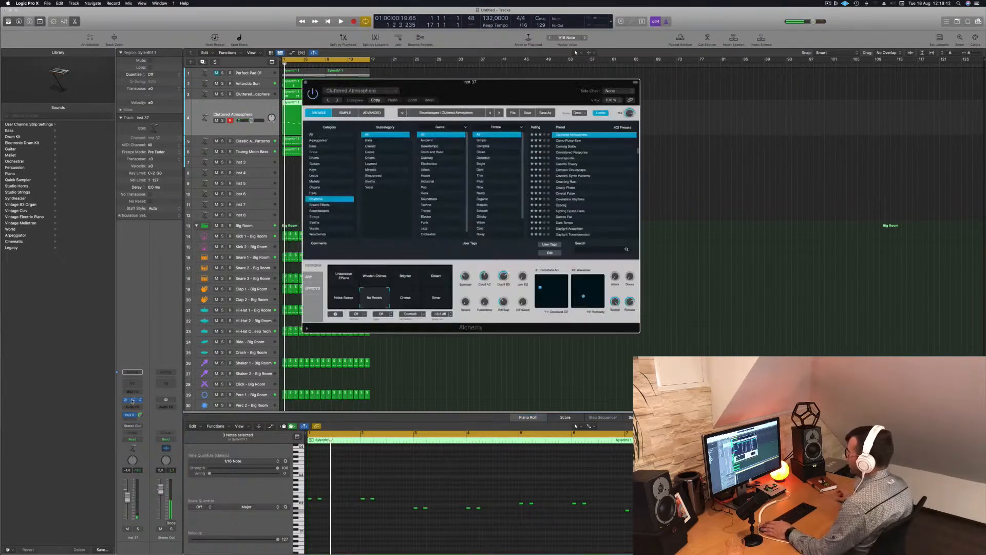
{"action": "left_click_drag", "start_coordinate": [500, 91], "coordinate": [616, 96]}
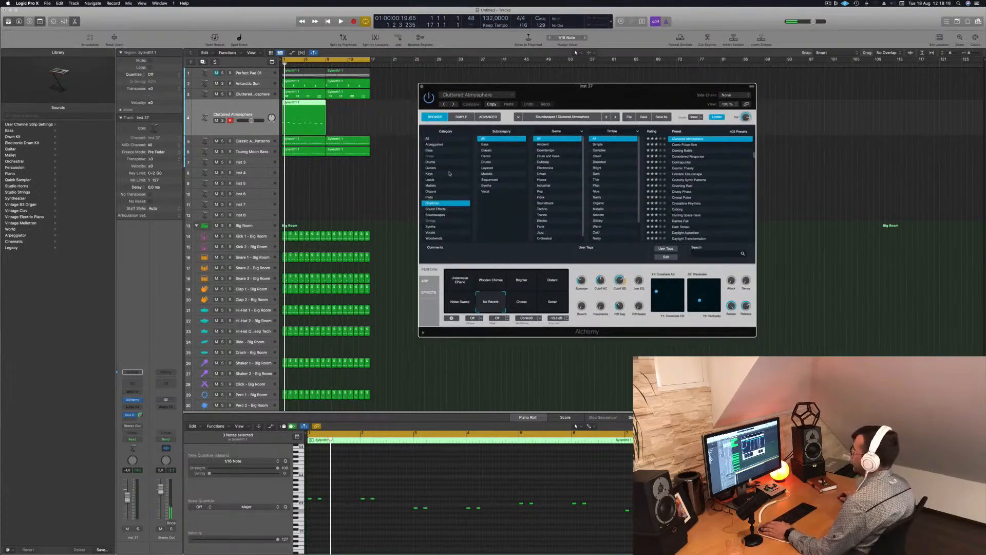
{"action": "left_click", "coordinate": [430, 185]}
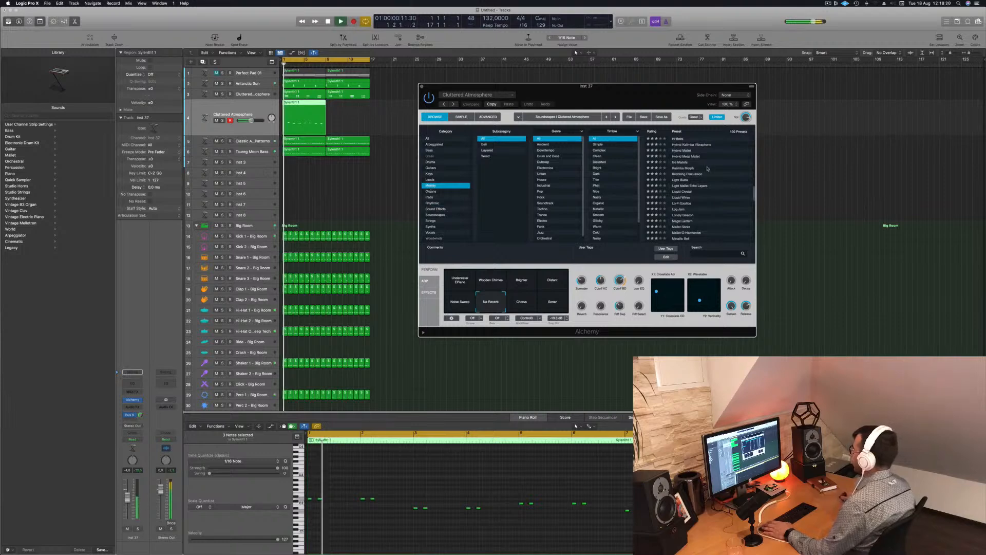
{"action": "left_click", "coordinate": [443, 151]}
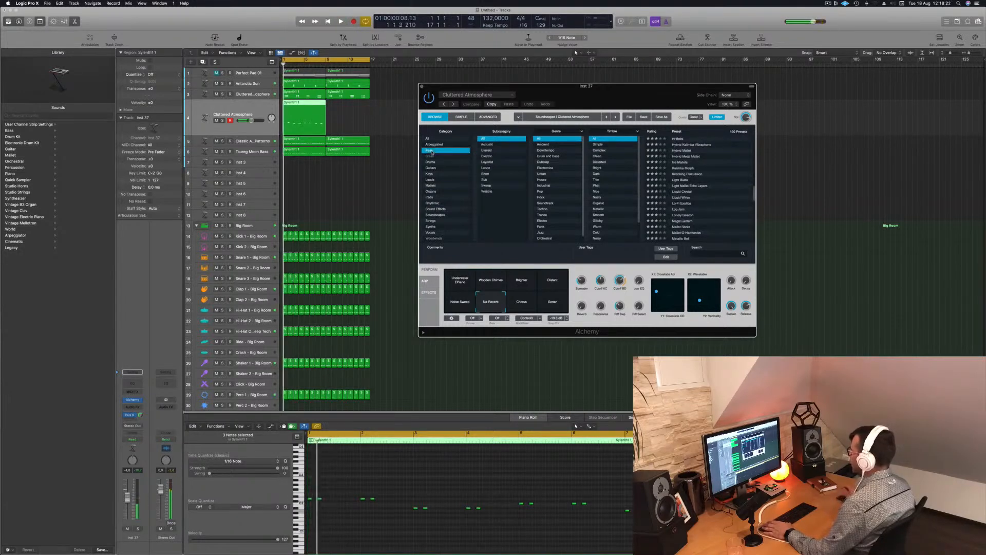
{"action": "key", "text": "space"}
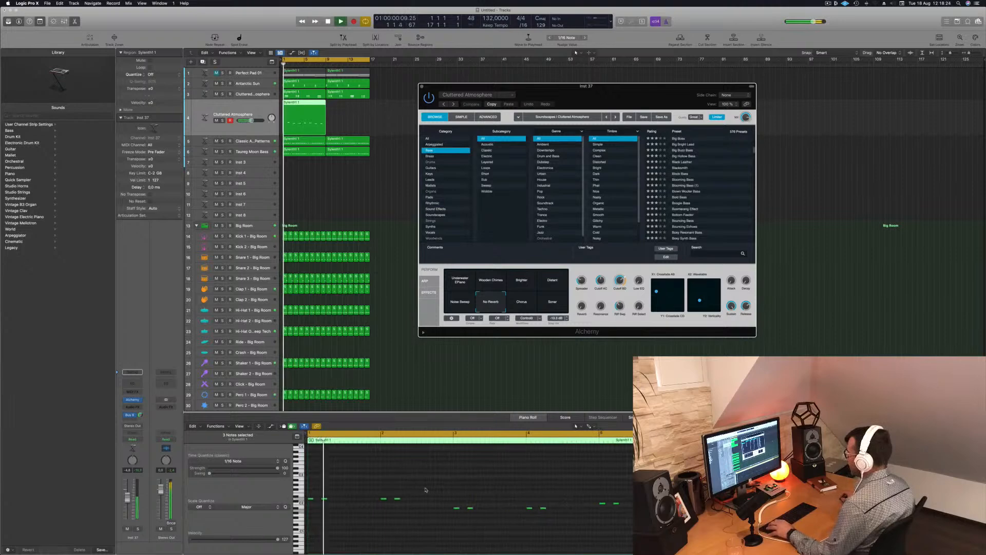
Step: Select all notes in the duplicated track's region and lengthen them so each pair nearly joins, then replay the beat
{"action": "key", "text": "space"}
{"action": "left_click", "coordinate": [338, 495]}
{"action": "key", "text": "super+a"}
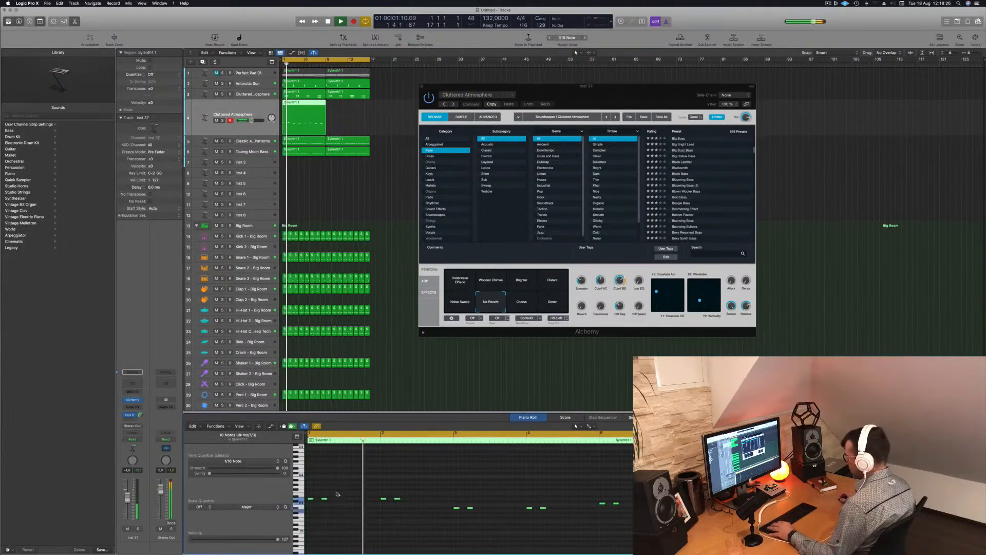
{"action": "left_click_drag", "start_coordinate": [327, 498], "coordinate": [333, 499]}
{"action": "key", "text": "space"}
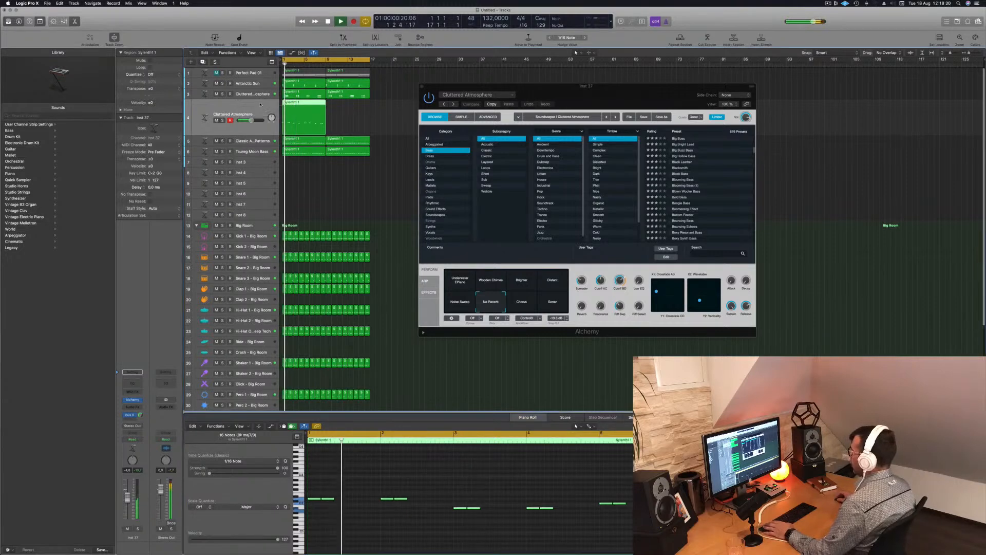
Step: Load the 80s Fantasy preset from Alchemy's Brass category on the duplicated track, and move the plug-in window out of the way
{"action": "left_click", "coordinate": [132, 400]}
{"action": "left_click", "coordinate": [132, 401]}
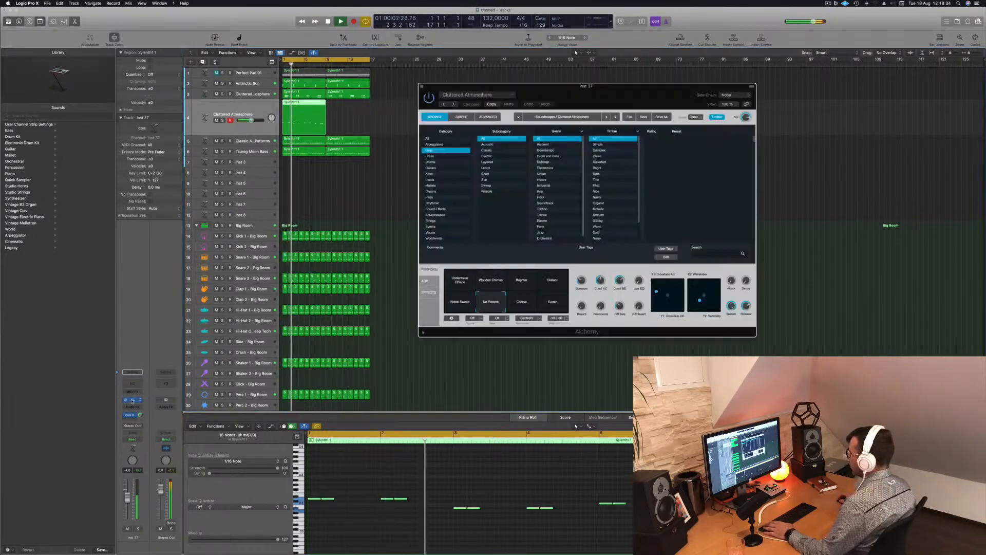
{"action": "left_click", "coordinate": [445, 155]}
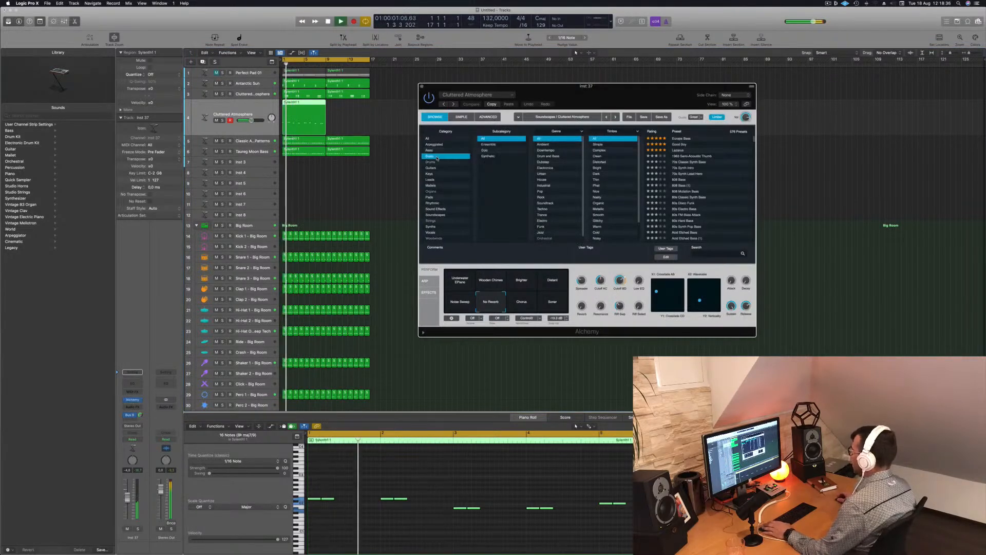
{"action": "left_click", "coordinate": [685, 140]}
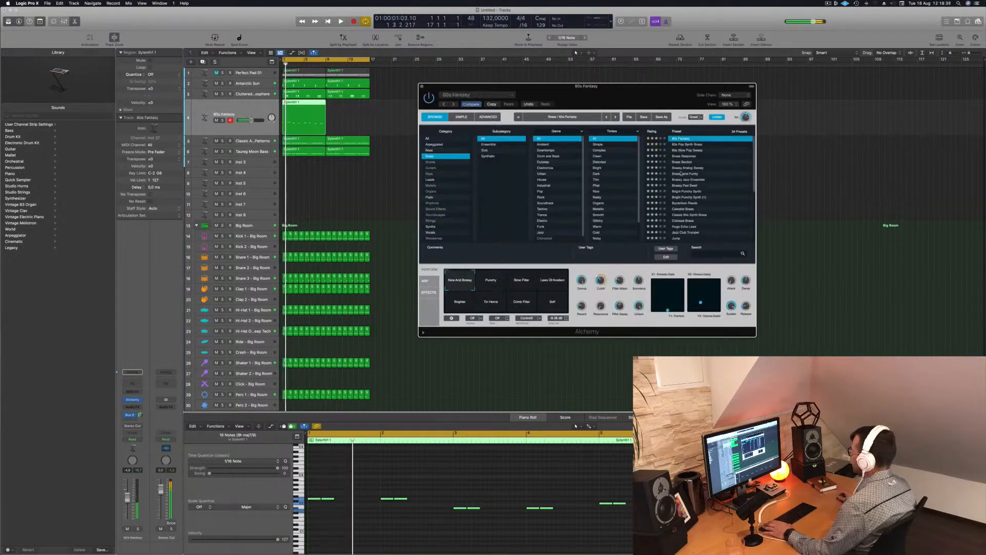
{"action": "left_click_drag", "start_coordinate": [640, 90], "coordinate": [700, 107]}
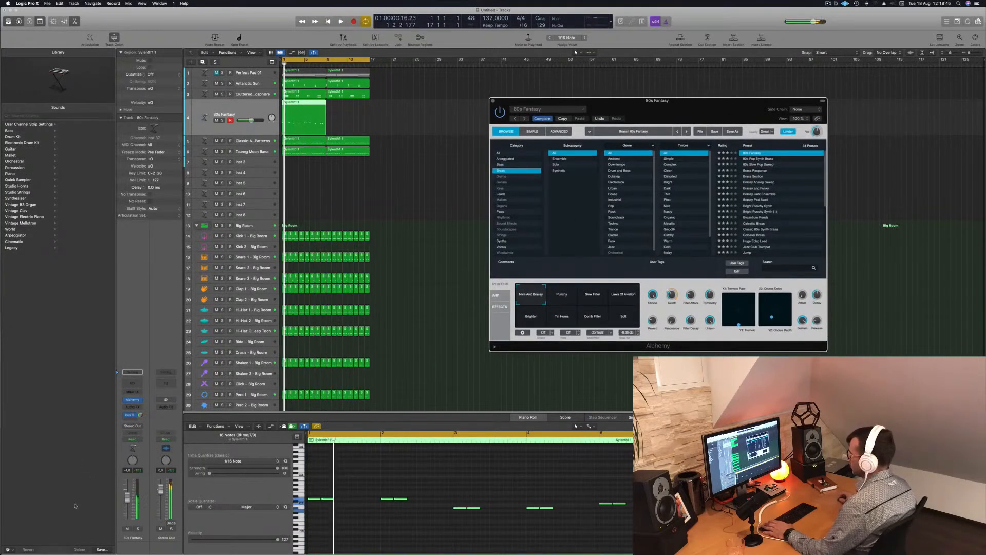
Step: Lower the 80s Fantasy track's volume slightly, and briefly solo Antarctic Sun to compare it with the full beat
{"action": "left_click_drag", "start_coordinate": [127, 498], "coordinate": [128, 501]}
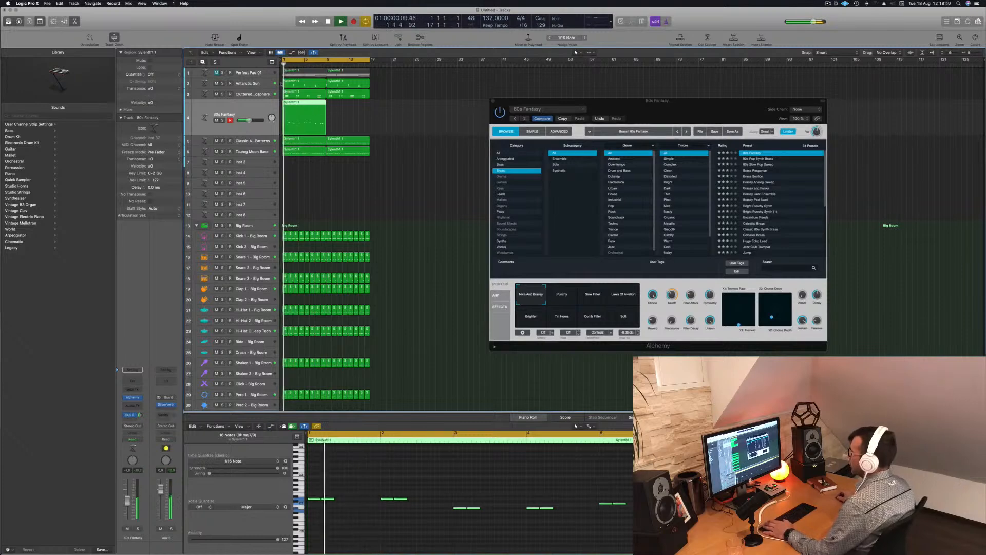
{"action": "left_click", "coordinate": [255, 84]}
{"action": "left_click", "coordinate": [222, 99]}
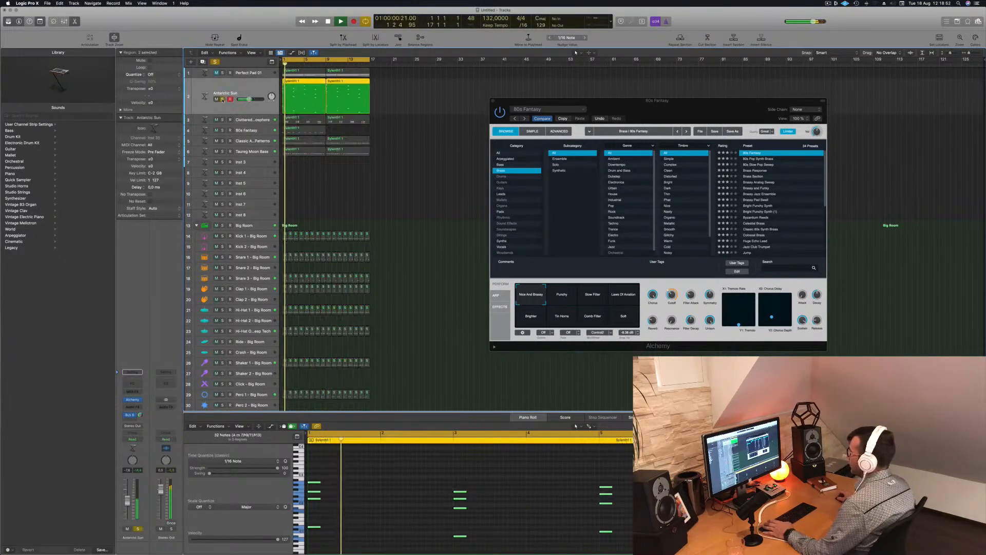
{"action": "left_click", "coordinate": [222, 99]}
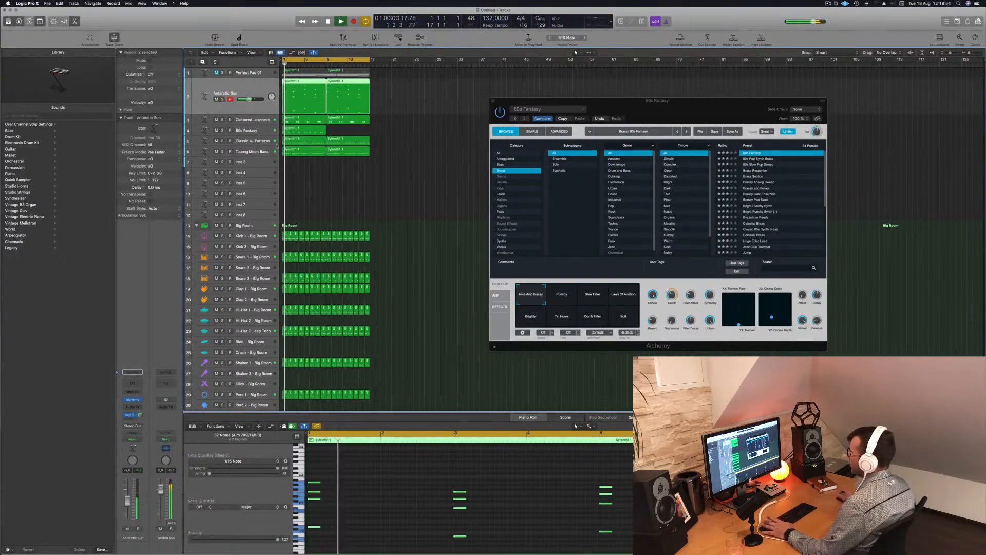
Step: On the 80s Fantasy track, audition Alchemy's Punchy, Slow Filter, Laws Of Aviation and Brighter performance variations during playback
{"action": "left_click", "coordinate": [265, 119]}
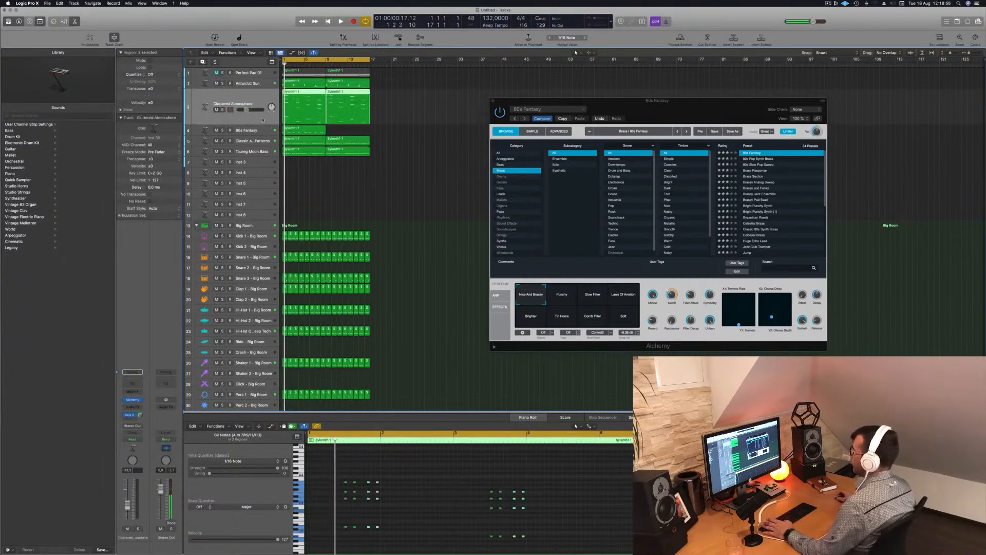
{"action": "left_click", "coordinate": [261, 130]}
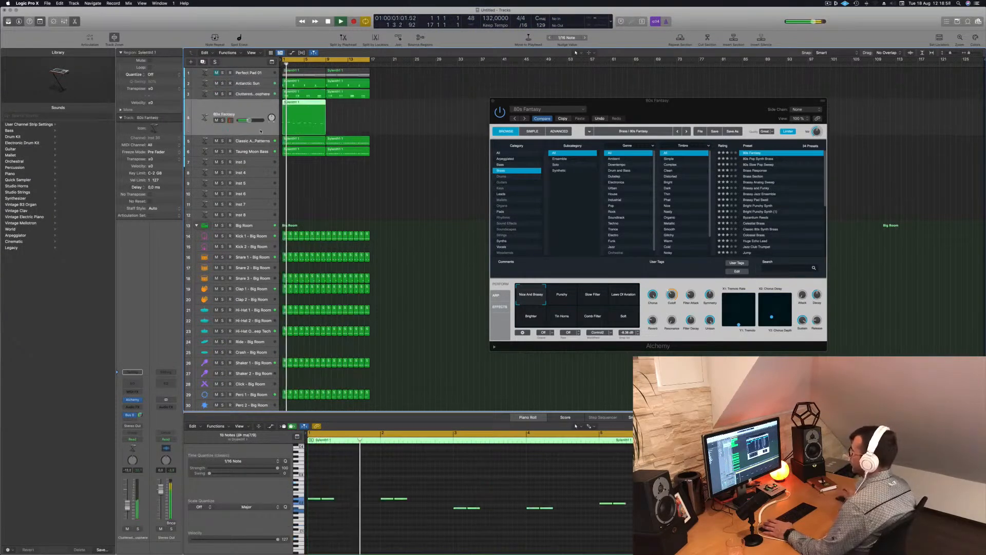
{"action": "left_click_drag", "start_coordinate": [645, 106], "coordinate": [598, 98]}
{"action": "left_click", "coordinate": [498, 287]}
{"action": "key", "text": "space"}
{"action": "left_click", "coordinate": [527, 288]}
{"action": "left_click", "coordinate": [563, 289]}
{"action": "left_click", "coordinate": [472, 307]}
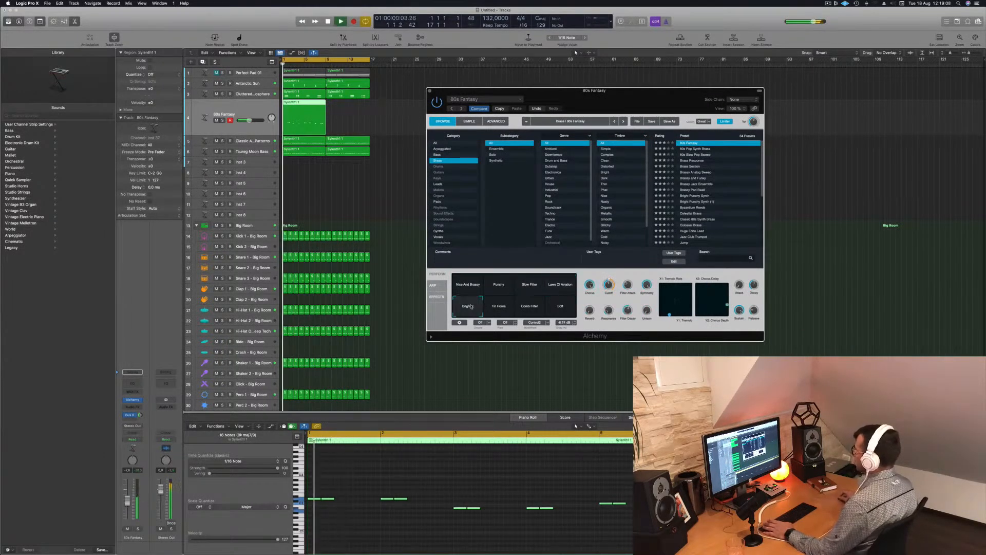
Step: Audition the Tin Horns, Comb Filter and Soft variations of 80s Fantasy, and return to Nice And Brassy
{"action": "left_click", "coordinate": [499, 306]}
{"action": "key", "text": "space"}
{"action": "left_click", "coordinate": [529, 308]}
{"action": "key", "text": "space"}
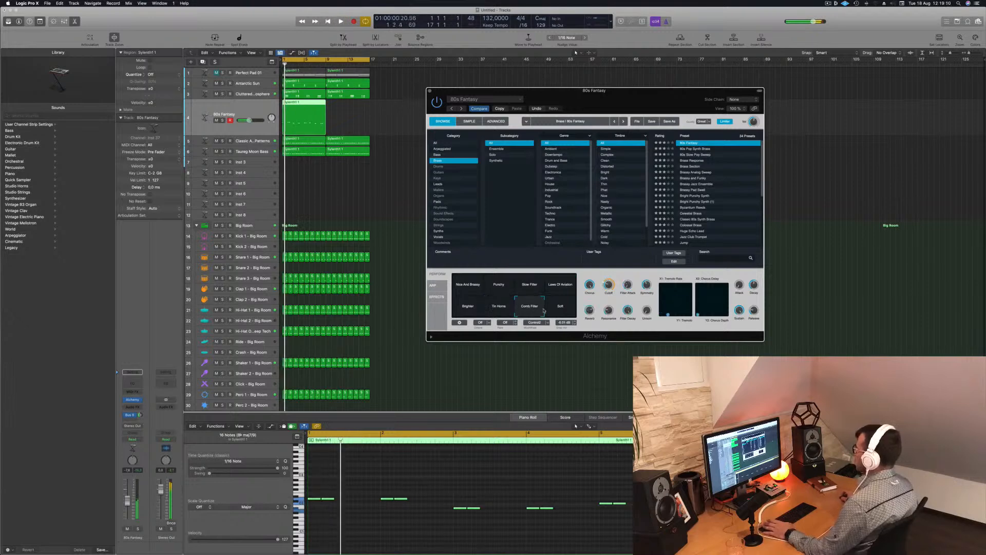
{"action": "left_click", "coordinate": [560, 310]}
{"action": "key", "text": "space"}
{"action": "left_click", "coordinate": [467, 288]}
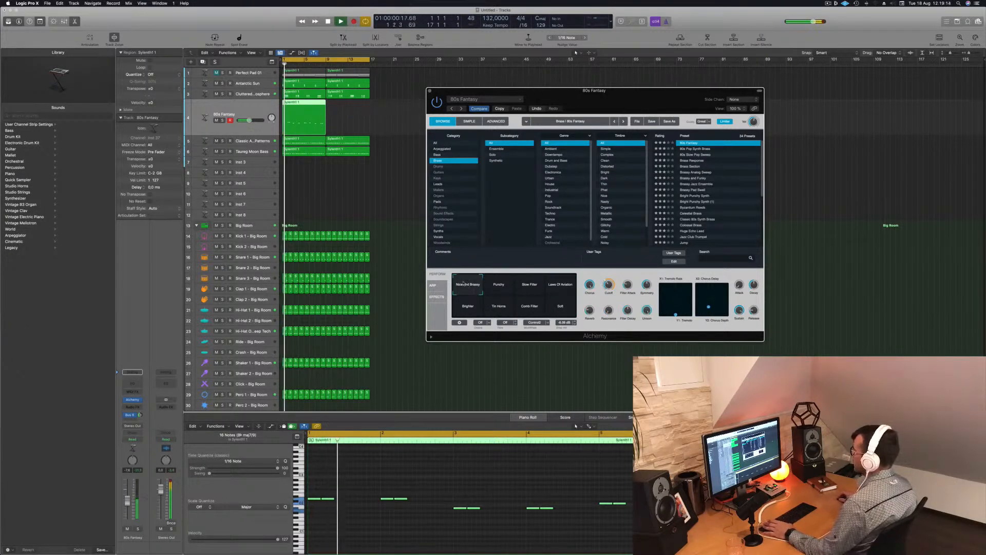
Step: Adjust the 80s Fantasy track's volume slightly and restart playback to check its level in the mix
{"action": "left_click_drag", "start_coordinate": [128, 496], "coordinate": [129, 498]}
{"action": "key", "text": "space"}
{"action": "key", "text": "space"}
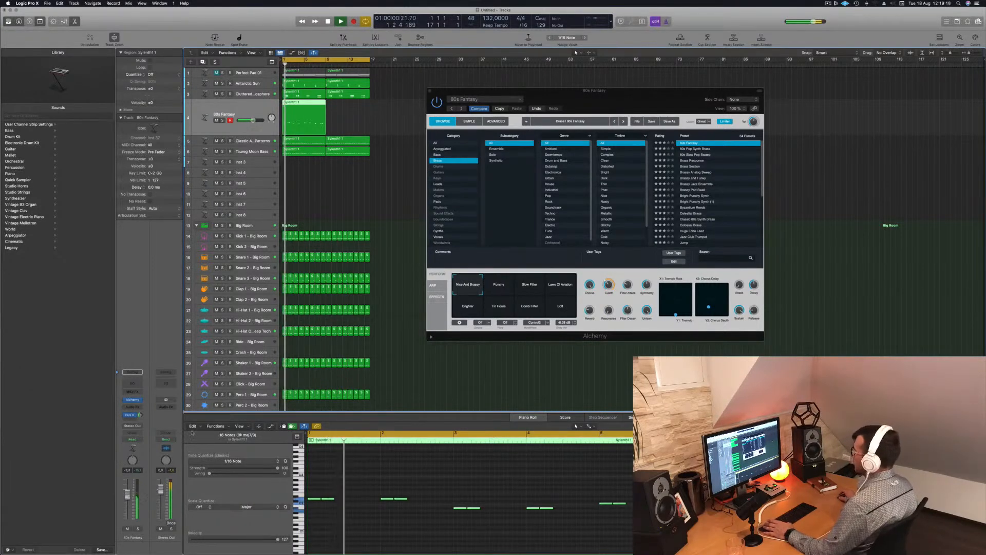
Step: Audition the brass presets 80s Pop Synth Brass, 80s Slow Pop Sweep and Brass Response, and go back to 80s Fantasy
{"action": "left_click_drag", "start_coordinate": [623, 104], "coordinate": [599, 82]}
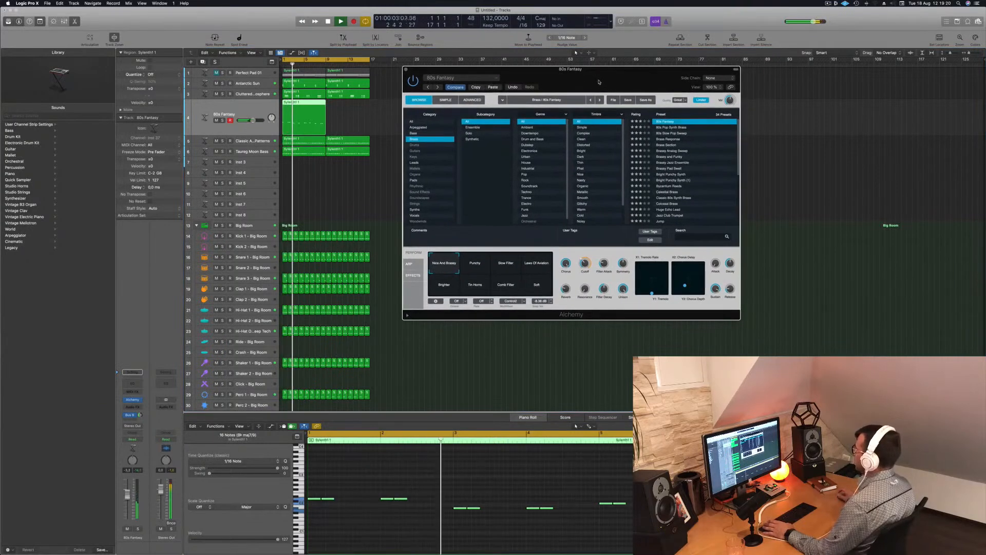
{"action": "left_click", "coordinate": [677, 128]}
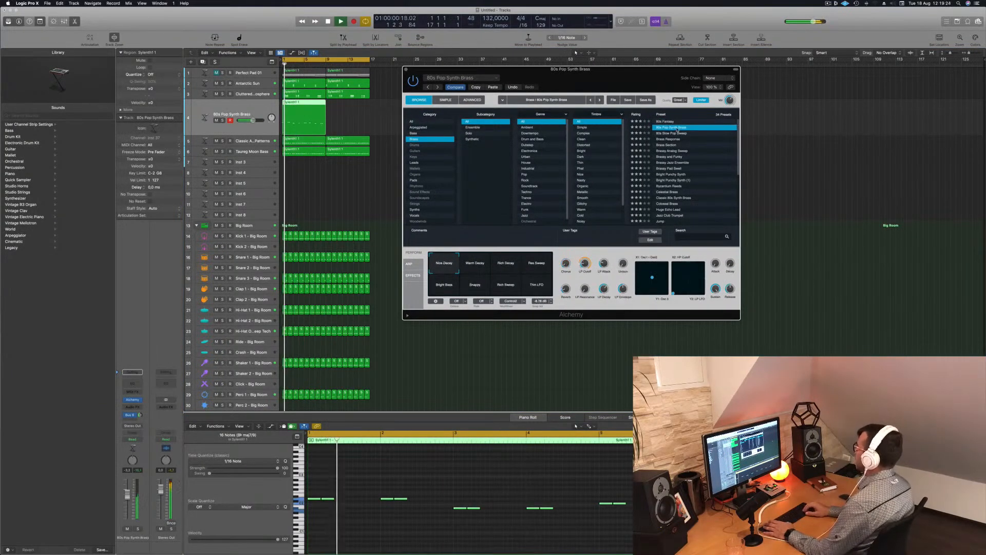
{"action": "key", "text": "Down"}
{"action": "key", "text": "space"}
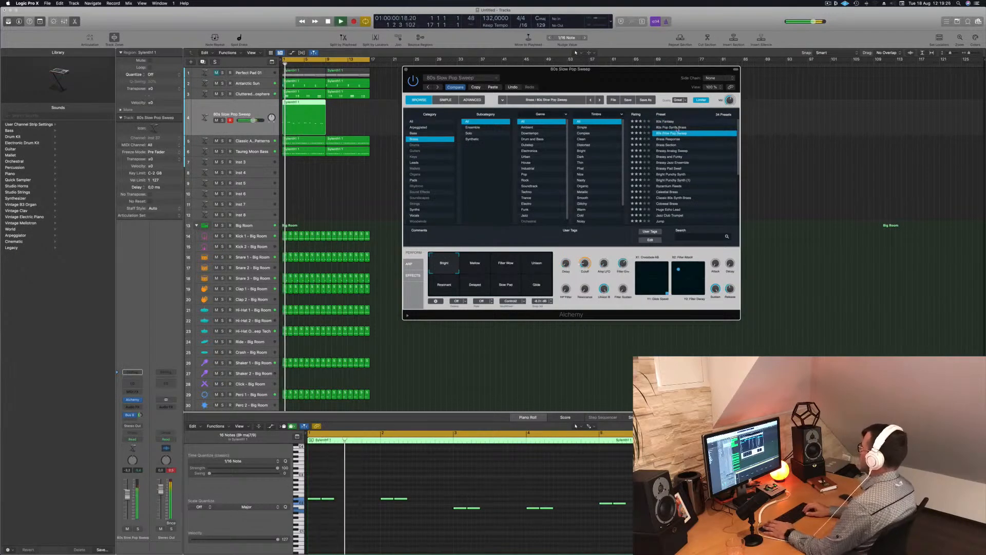
{"action": "key", "text": "Down"}
{"action": "key", "text": "space"}
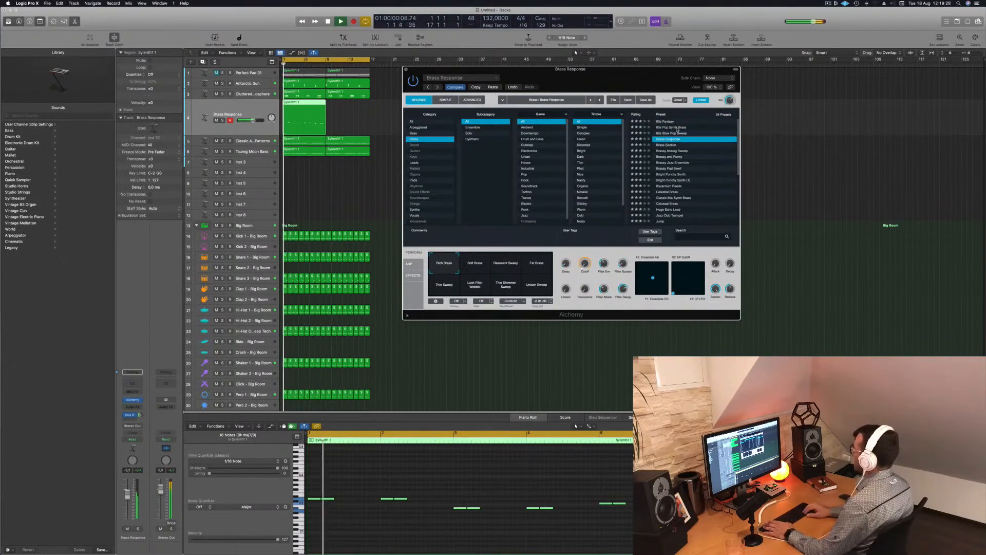
{"action": "key", "text": "Up"}
{"action": "key", "text": "Up"}
{"action": "key", "text": "Up"}
{"action": "key", "text": "space"}
{"action": "key", "text": "space"}
Step: Lower the 80s Fantasy track's volume slightly and copy its region to start at bar 9, closing the Alchemy window
{"action": "left_click_drag", "start_coordinate": [639, 87], "coordinate": [767, 87]}
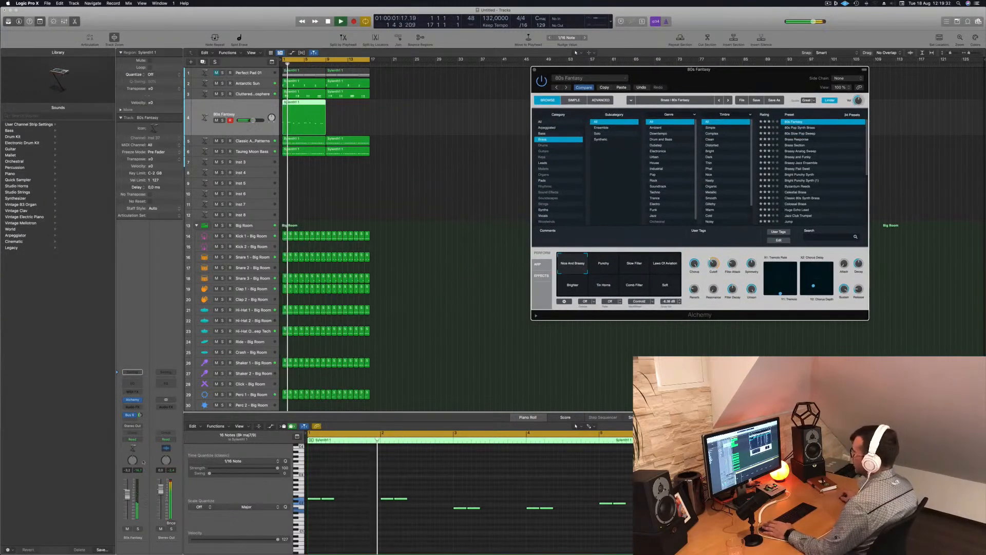
{"action": "left_click_drag", "start_coordinate": [127, 496], "coordinate": [127, 502]}
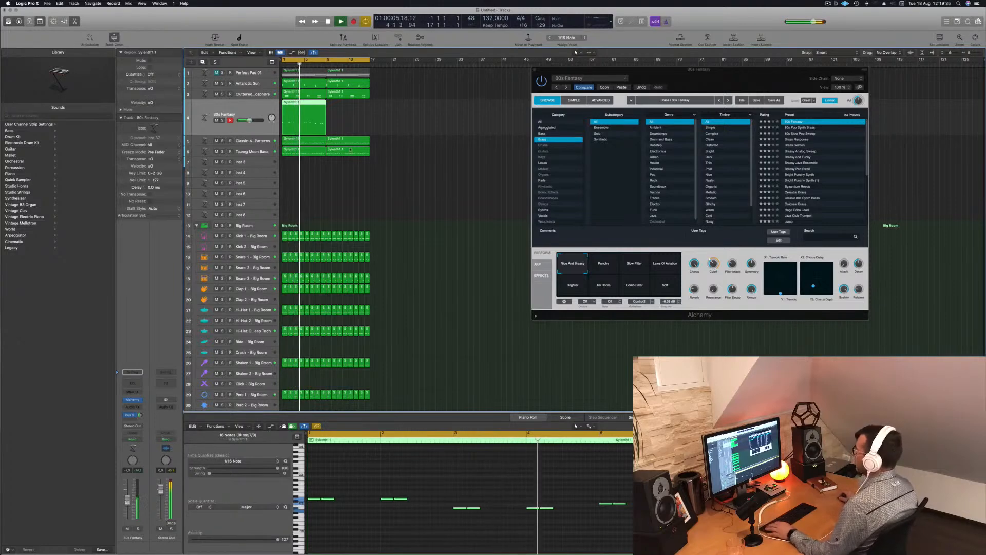
{"action": "left_click_drag", "start_coordinate": [298, 104], "coordinate": [344, 105]}
{"action": "left_click", "coordinate": [424, 135]}
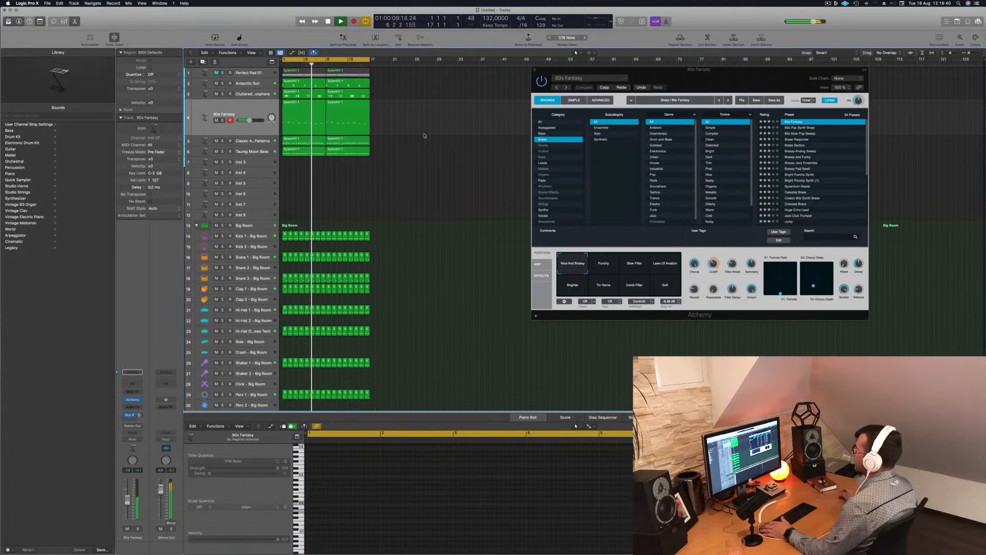
{"action": "left_click_drag", "start_coordinate": [534, 71], "coordinate": [540, 71]}
{"action": "left_click", "coordinate": [539, 71]}
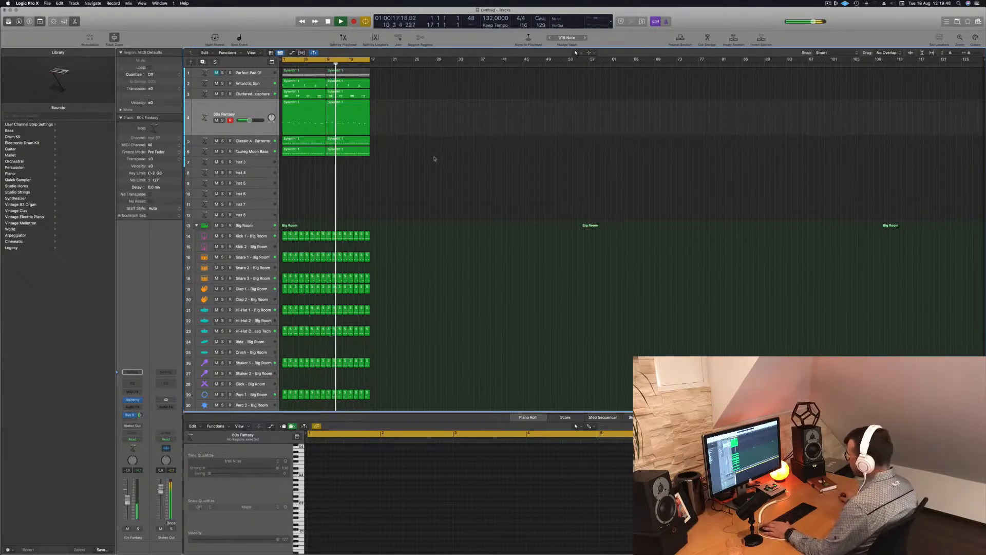
Step: Try routing the 80s Fantasy track's output to Bus 5, listen, and set it back to Stereo Output
{"action": "left_click", "coordinate": [248, 110]}
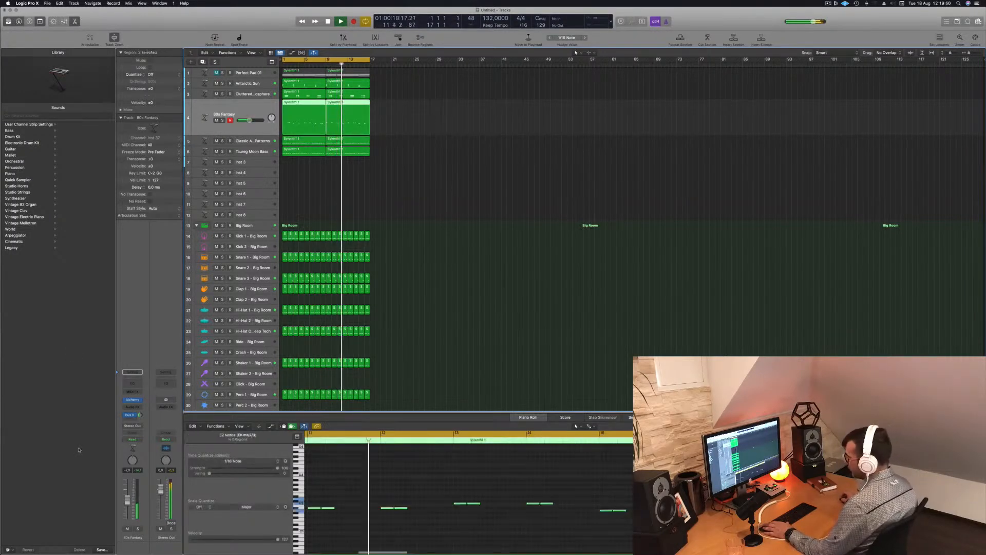
{"action": "left_click", "coordinate": [133, 426]}
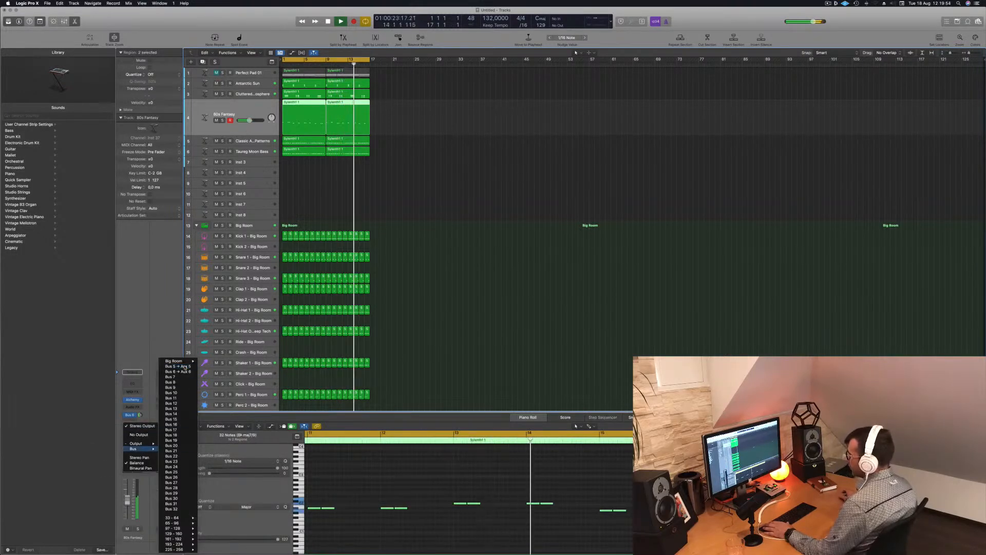
{"action": "left_click", "coordinate": [174, 333]}
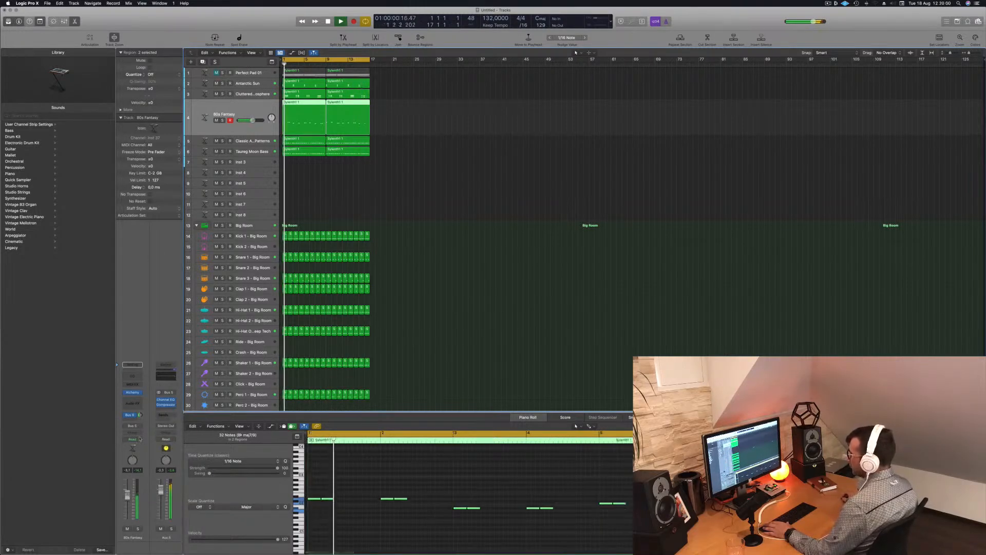
{"action": "left_click", "coordinate": [137, 426]}
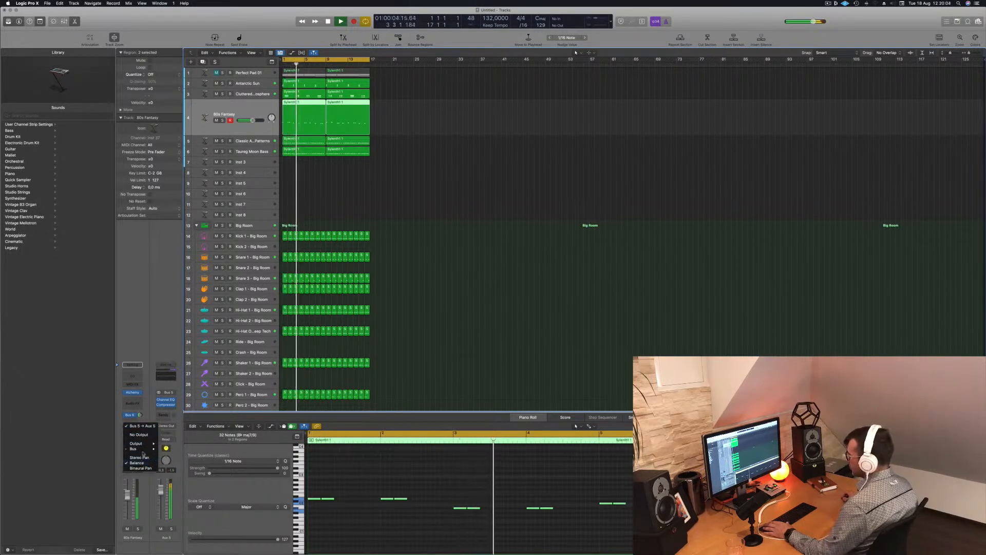
{"action": "mouse_move", "coordinate": [143, 449]}
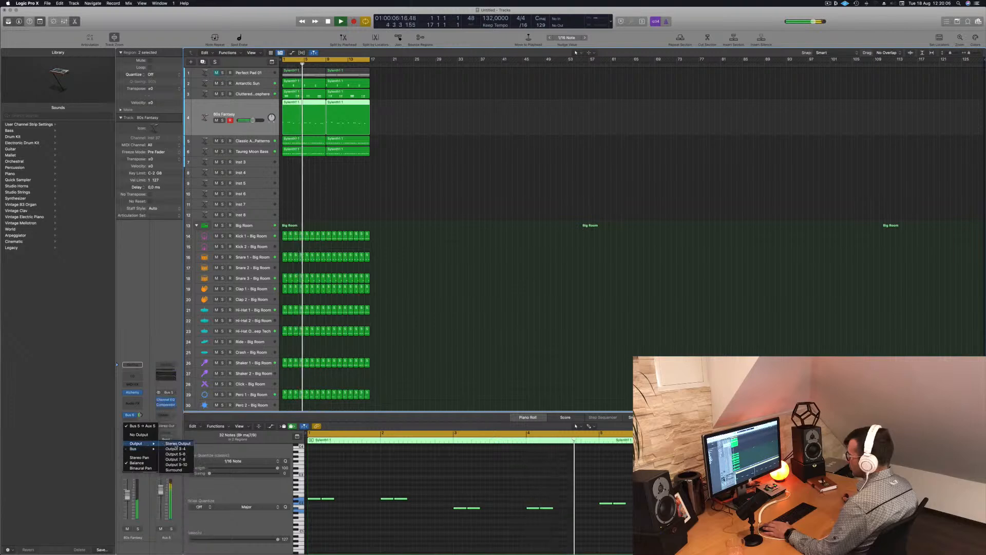
{"action": "left_click", "coordinate": [257, 261]}
{"action": "key", "text": "space"}
{"action": "key", "text": "space"}
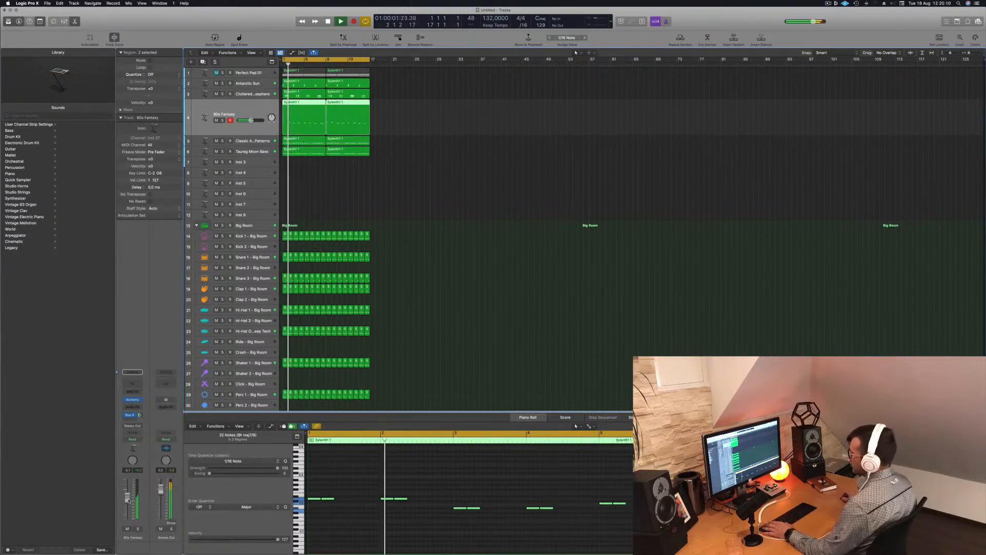
Step: Listen to the loop from the start to judge the 80s Fantasy part in the mix, and stop playback
{"action": "left_click", "coordinate": [418, 174]}
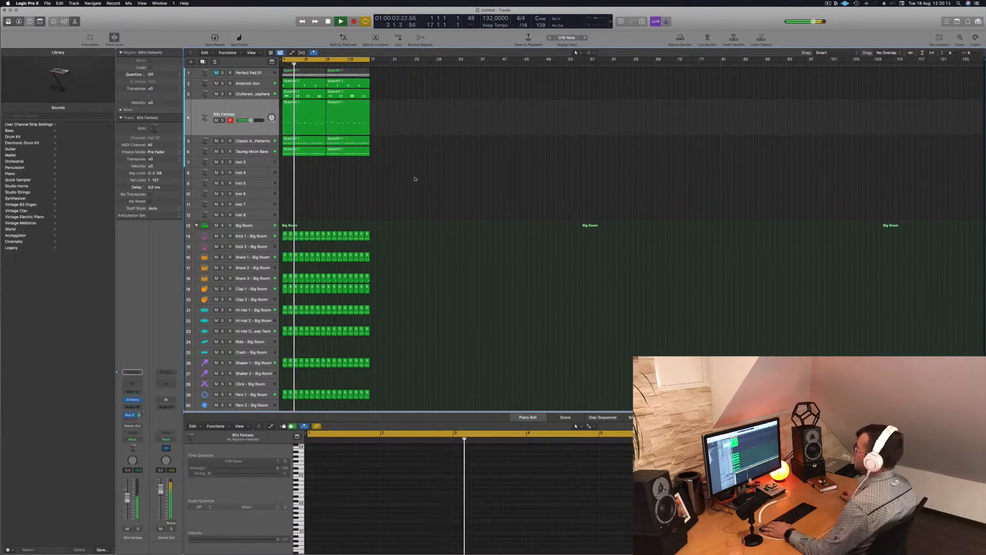
{"action": "key", "text": "space"}
{"action": "key", "text": "space"}
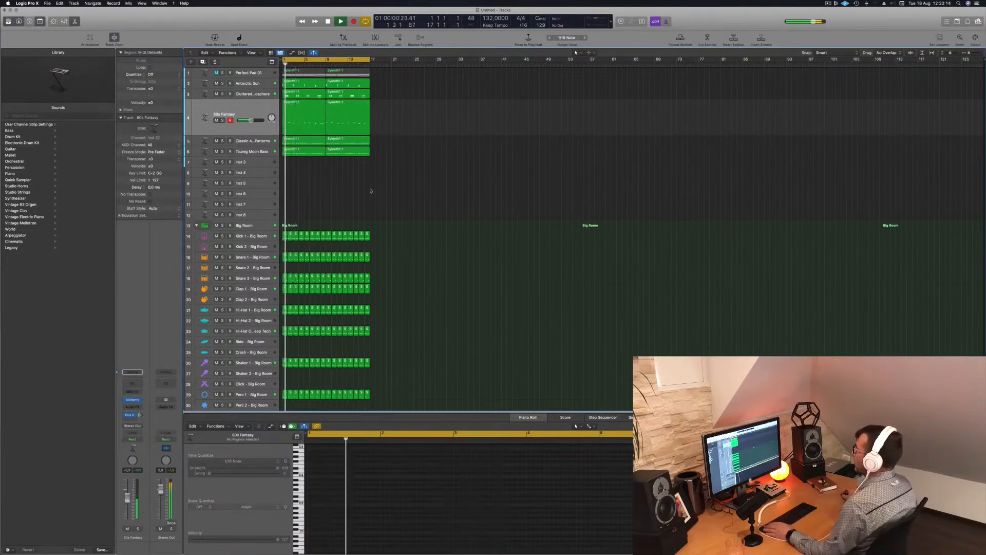
{"action": "left_click", "coordinate": [245, 109]}
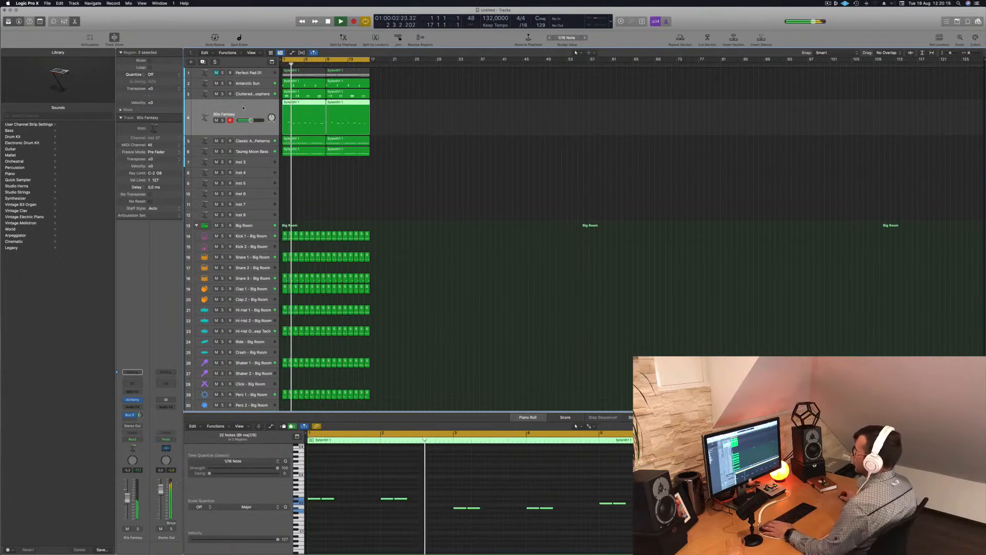
{"action": "key", "text": "space"}
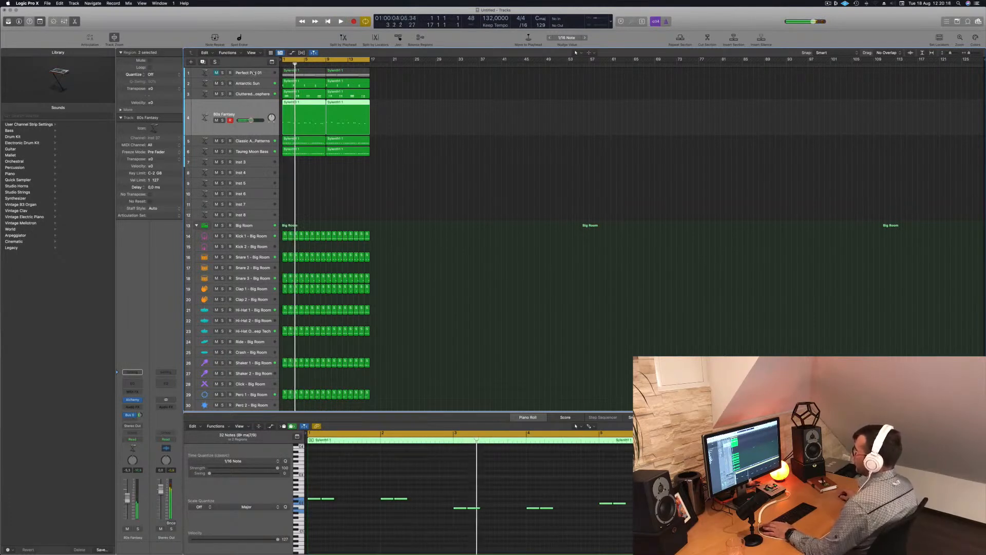
Step: Duplicate the Perfect Pad 01 track together with both of its regions, and unmute the duplicate
{"action": "left_click", "coordinate": [253, 74]}
{"action": "key", "text": "super+d"}
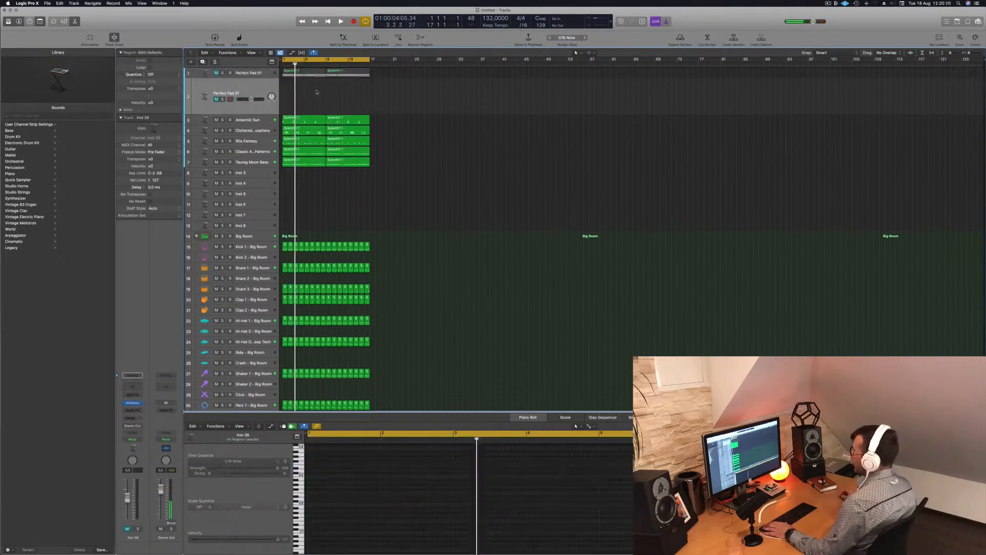
{"action": "left_click", "coordinate": [306, 75]}
{"action": "mouse_move", "coordinate": [306, 75]}
{"action": "left_mouse_down"}
{"action": "mouse_move", "coordinate": [302, 97]}
{"action": "mouse_move", "coordinate": [303, 87]}
{"action": "left_mouse_up"}
{"action": "key", "text": "alt"}
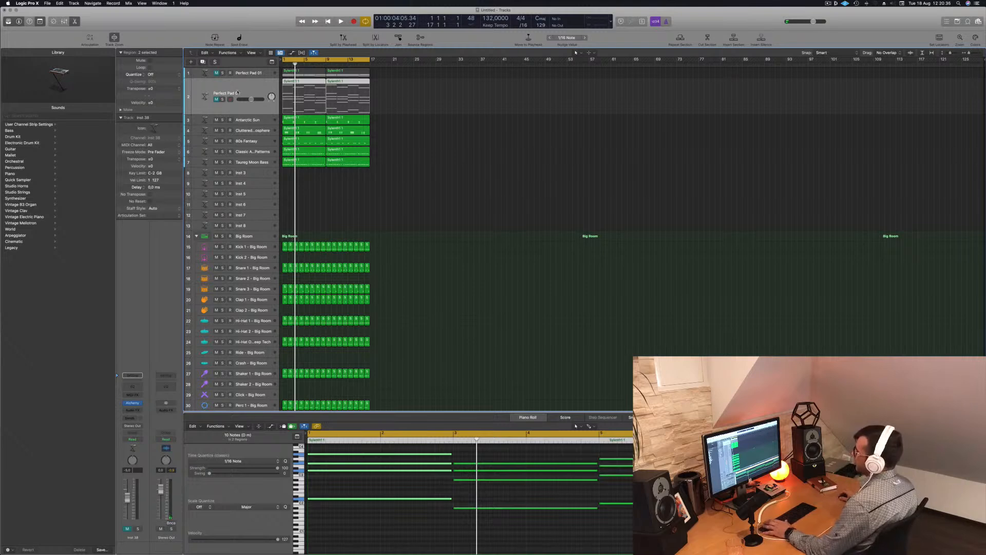
{"action": "left_click", "coordinate": [216, 99]}
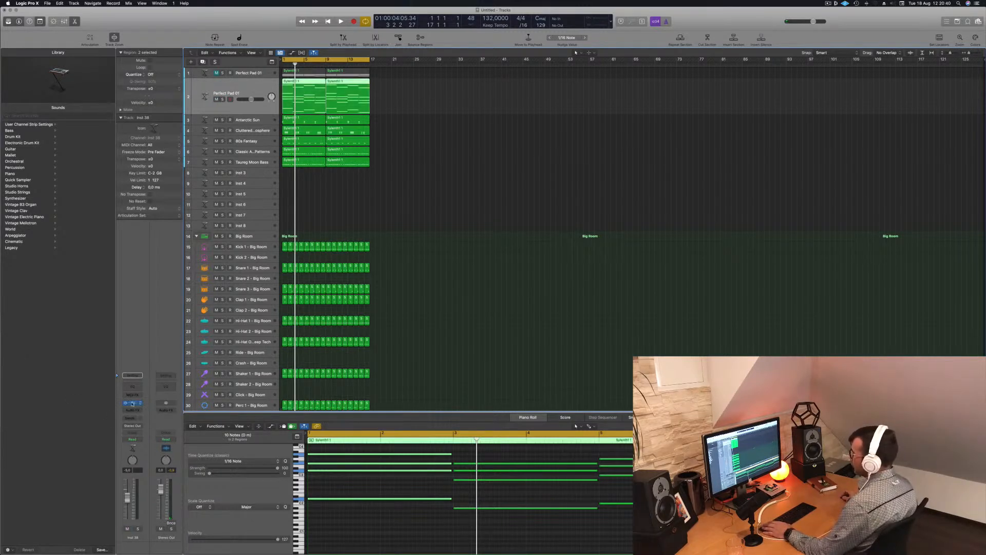
Step: In the duplicate track's Alchemy synth, load the 1970s Analog Arp preset from the Arpeggiated category
{"action": "left_click", "coordinate": [132, 403]}
{"action": "left_click_drag", "start_coordinate": [466, 96], "coordinate": [524, 113]}
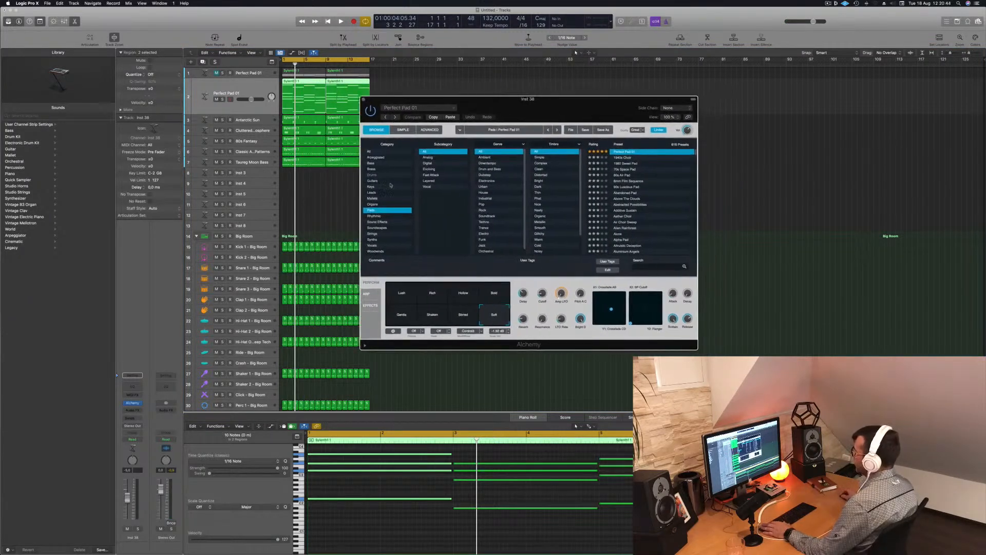
{"action": "left_click", "coordinate": [381, 158]}
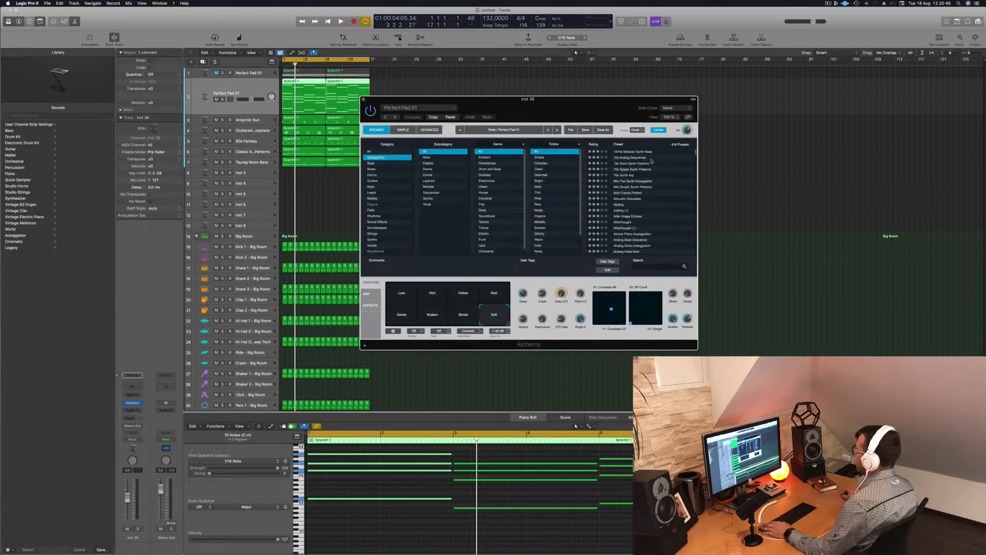
{"action": "left_click", "coordinate": [635, 152]}
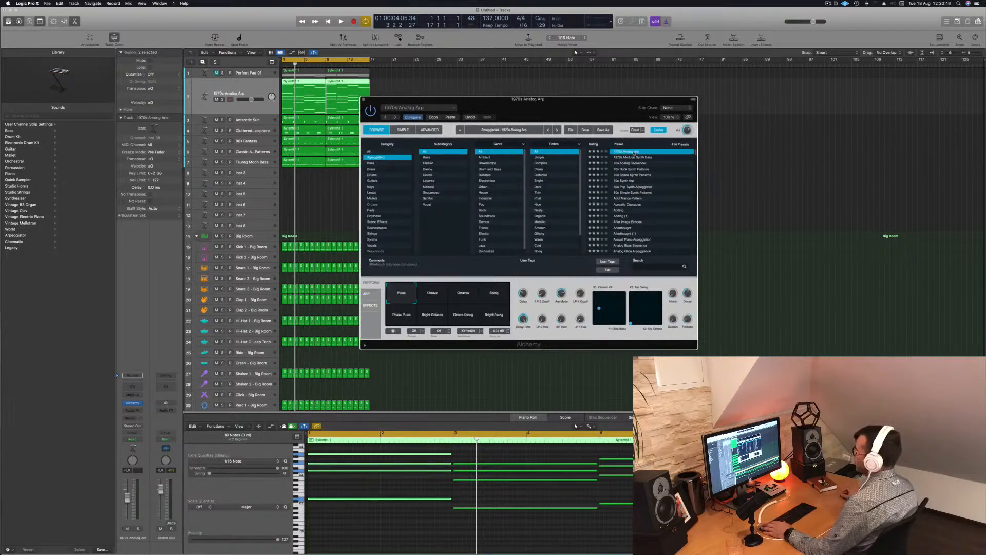
Step: Play the loop to hear the 1970s Analog Arp track in the mix, keeping the Alchemy window clear of the regions
{"action": "left_click", "coordinate": [246, 89]}
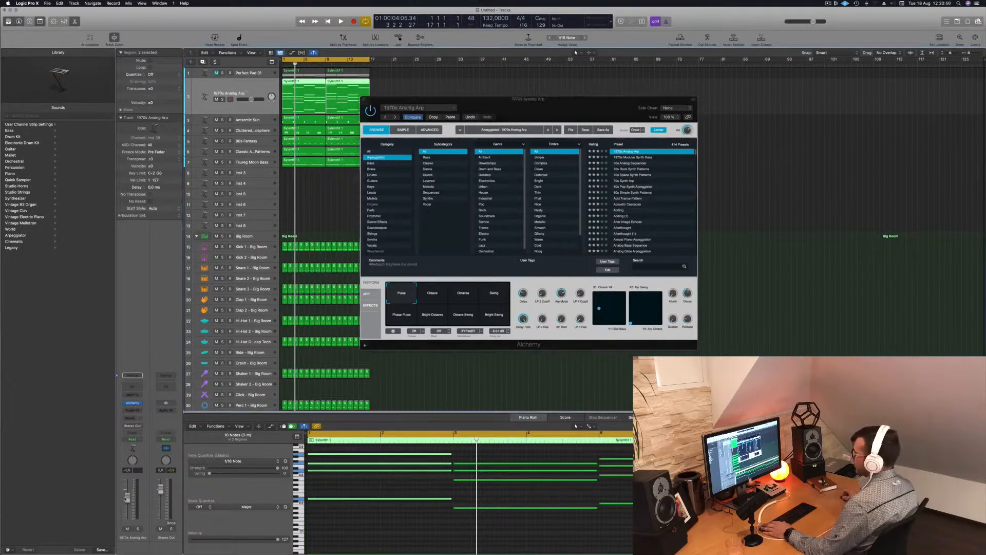
{"action": "key", "text": "space"}
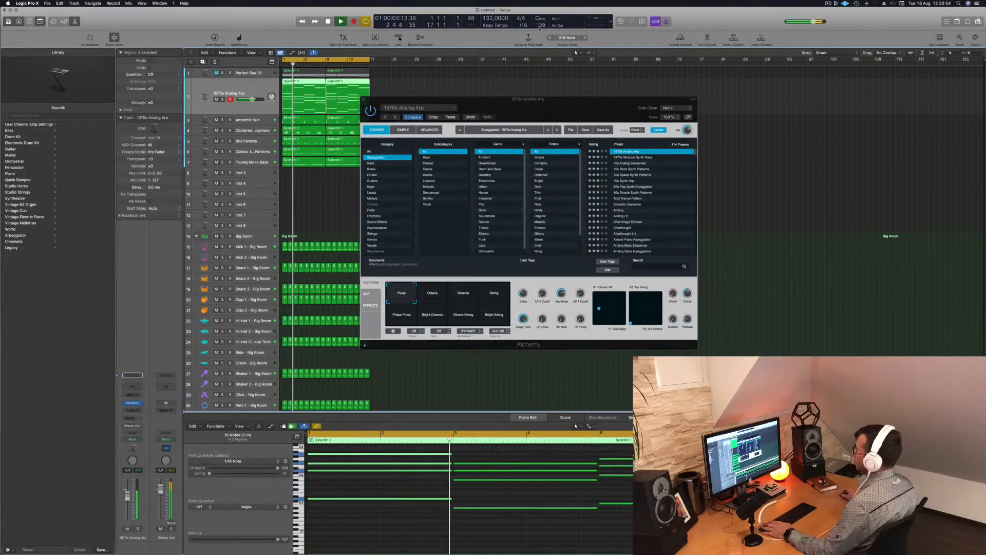
{"action": "left_click", "coordinate": [561, 94]}
{"action": "left_click_drag", "start_coordinate": [573, 110], "coordinate": [597, 104]}
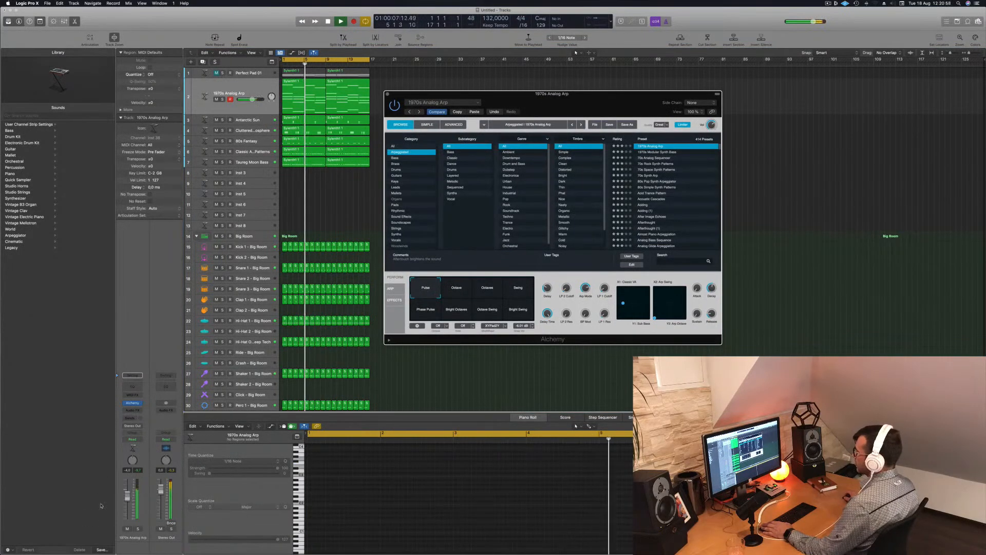
{"action": "left_click", "coordinate": [343, 223]}
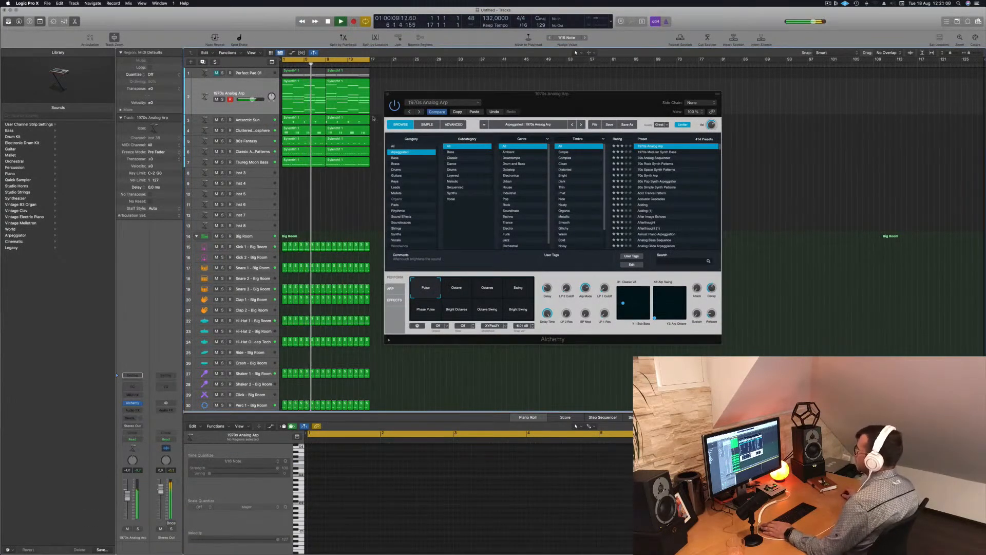
{"action": "left_click_drag", "start_coordinate": [538, 105], "coordinate": [556, 100]}
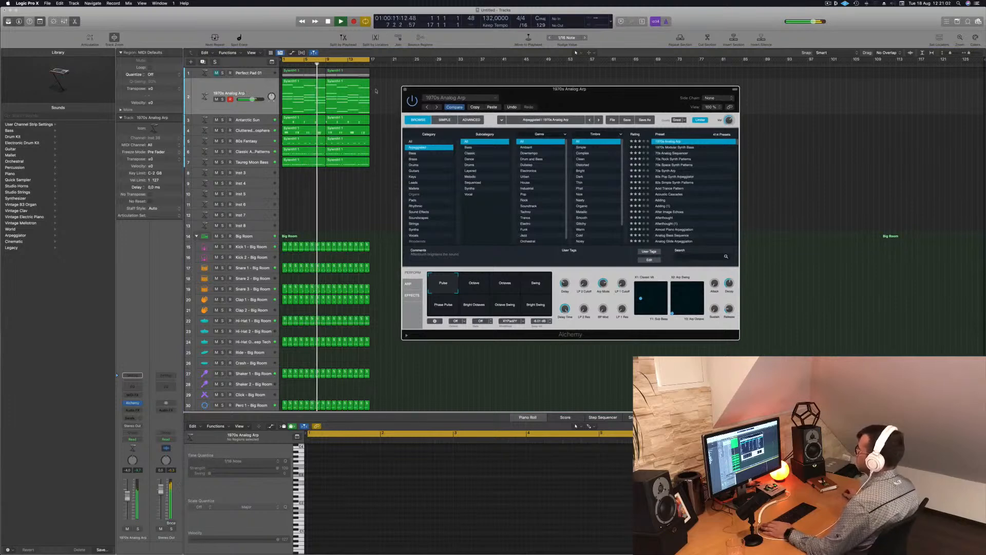
Step: Tweak the 1970s Analog Arp sound while the loop plays, and replace it with the 1970s Modular Synth Bass preset
{"action": "left_click", "coordinate": [499, 362]}
{"action": "left_click_drag", "start_coordinate": [585, 283], "coordinate": [604, 295]}
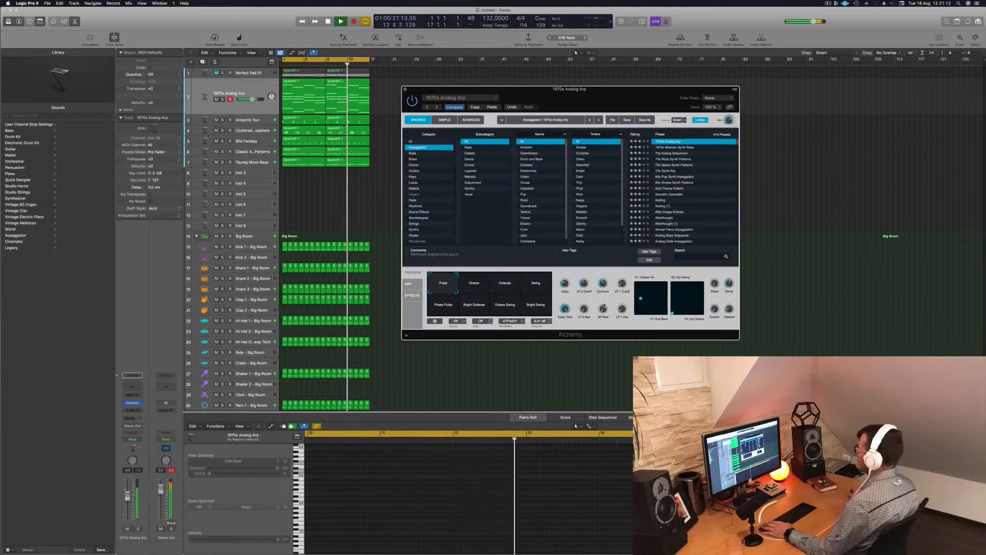
{"action": "left_click", "coordinate": [675, 148]}
{"action": "key", "text": "space"}
{"action": "left_click", "coordinate": [172, 470]}
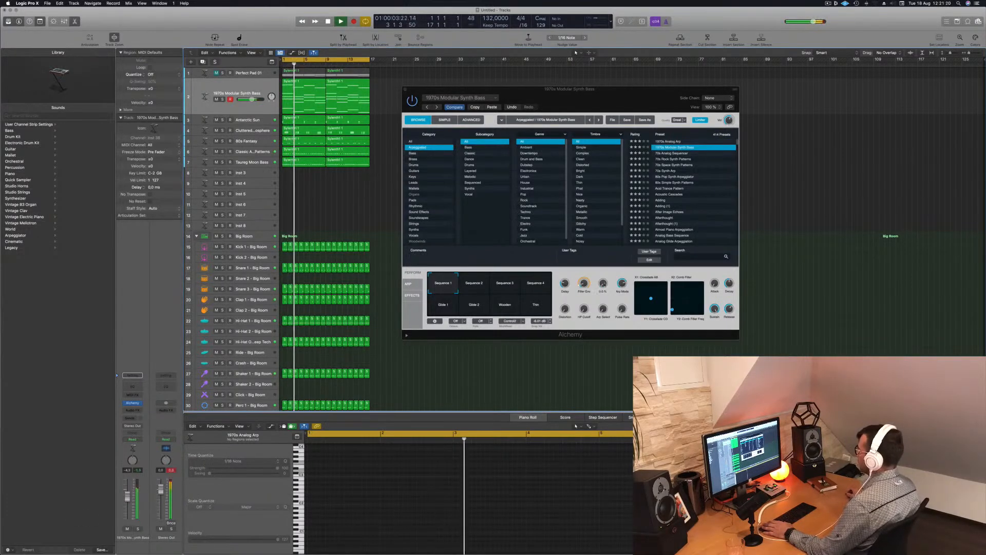
Step: Audition Sequence 2, Sequence 3, Sequence 4 and two further performance variations of 1970s Modular Synth Bass during playback
{"action": "left_click", "coordinate": [470, 284]}
{"action": "left_click", "coordinate": [505, 283]}
{"action": "left_click", "coordinate": [535, 285]}
{"action": "left_click", "coordinate": [438, 310]}
{"action": "left_click", "coordinate": [479, 307]}
Step: Load the 70s Analog Sequencer preset and solo its track briefly to hear it alone
{"action": "left_click", "coordinate": [677, 153]}
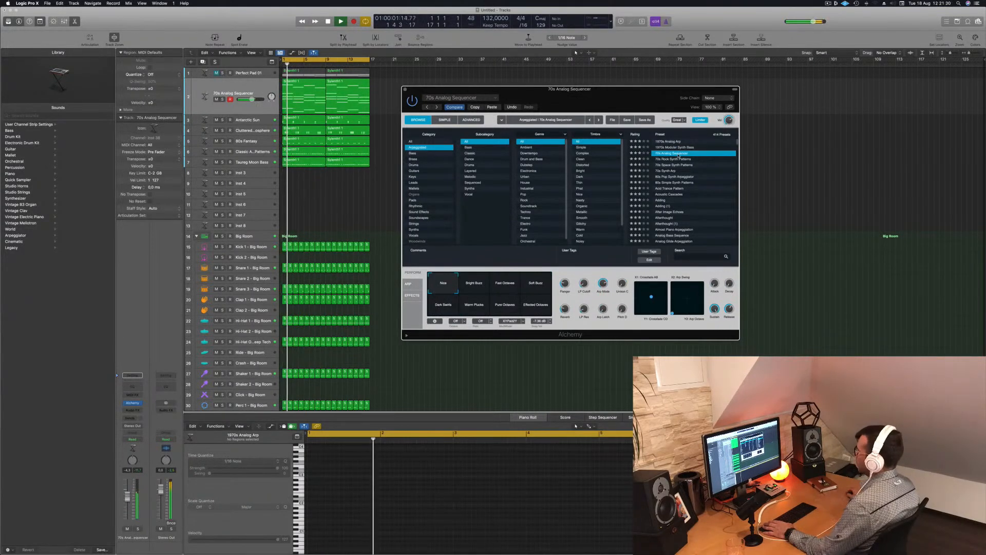
{"action": "left_click", "coordinate": [128, 497]}
{"action": "left_click", "coordinate": [138, 529]}
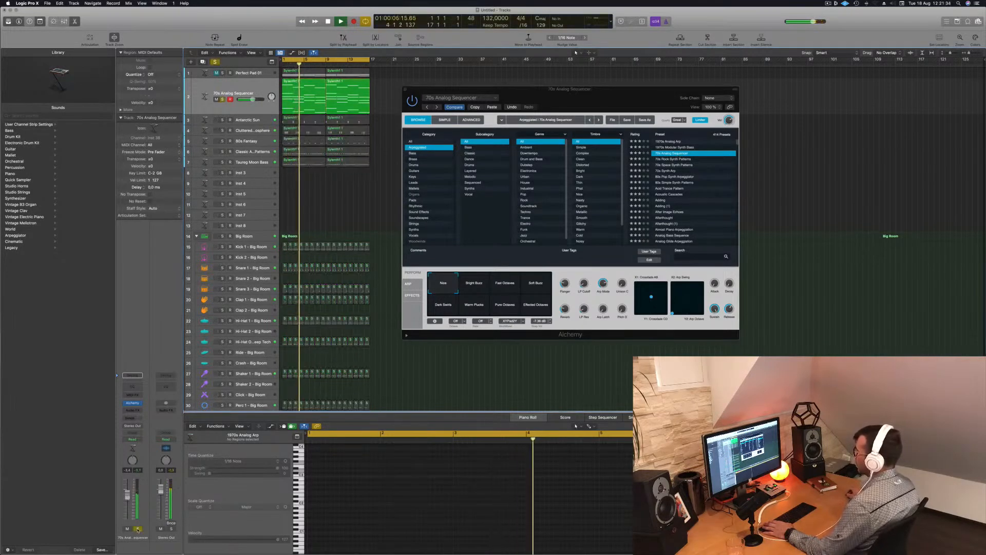
{"action": "left_click", "coordinate": [137, 528]}
Step: Audition the 70s Analog Sequencer's performance variations in the mix, including Fast Octaves, Soft Buzz and Effected Octaves
{"action": "left_click", "coordinate": [504, 286]}
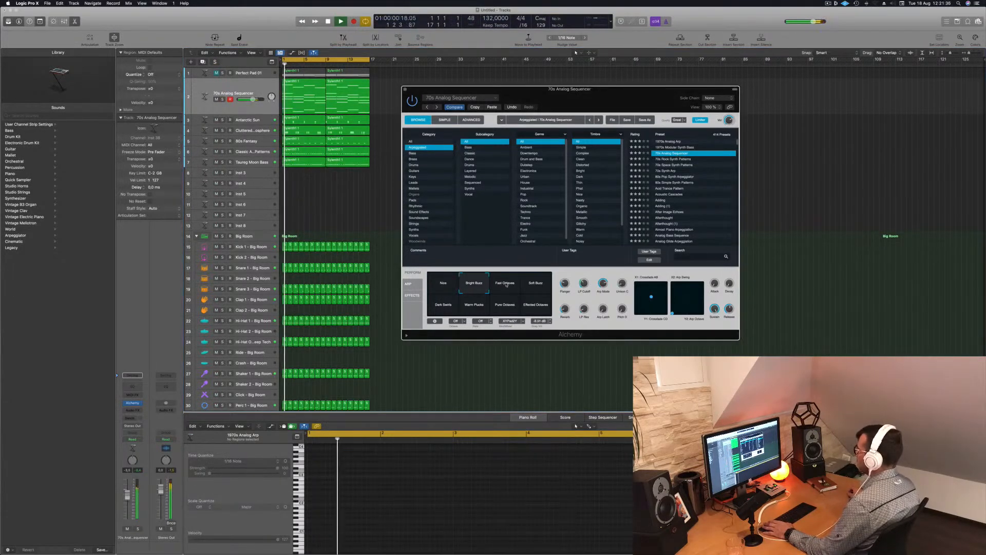
{"action": "left_click", "coordinate": [537, 285]}
{"action": "left_click", "coordinate": [536, 304]}
{"action": "left_click", "coordinate": [443, 306]}
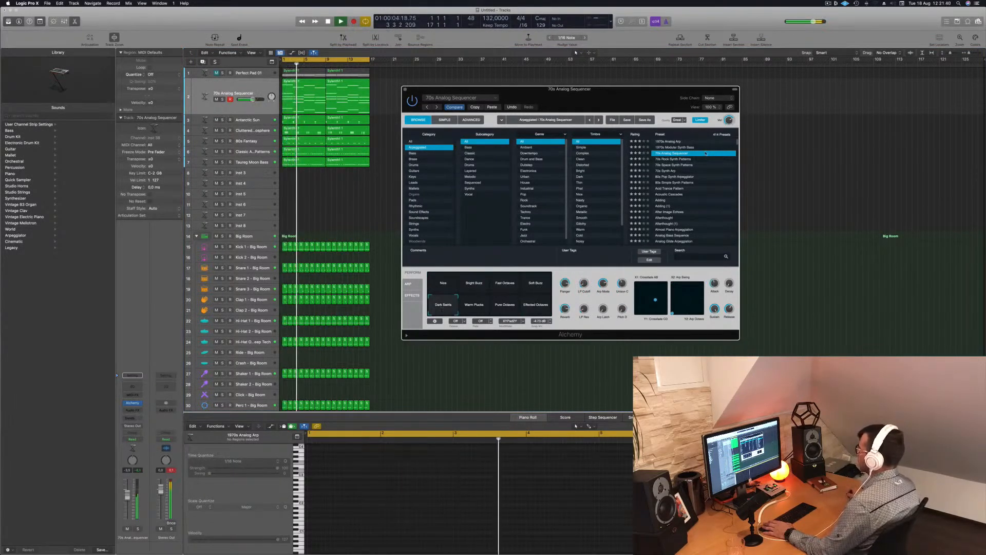
Step: Try the 70s Rock Synth Patterns preset at a lower track level, adjusting its performance controls and restarting playback
{"action": "left_click", "coordinate": [668, 160]}
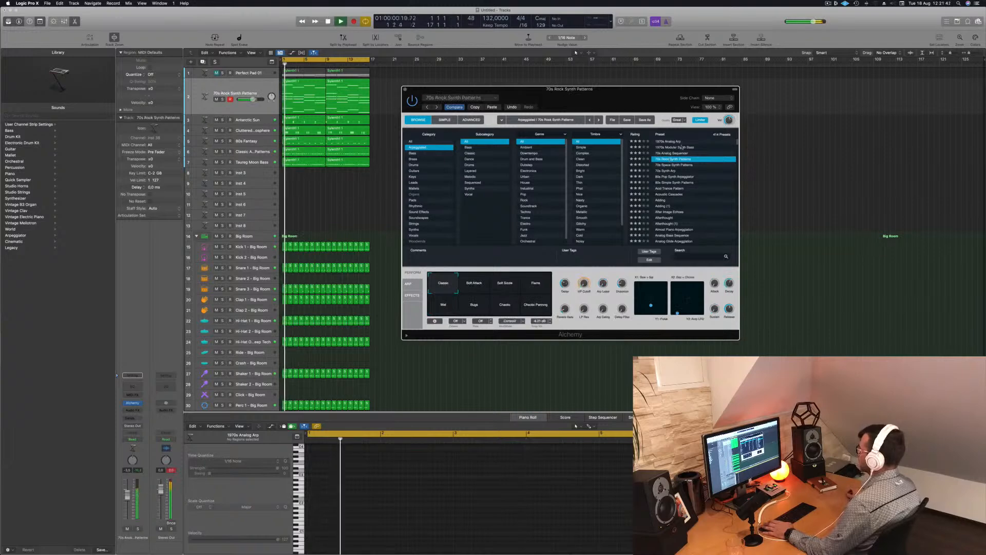
{"action": "left_click_drag", "start_coordinate": [127, 497], "coordinate": [127, 503]}
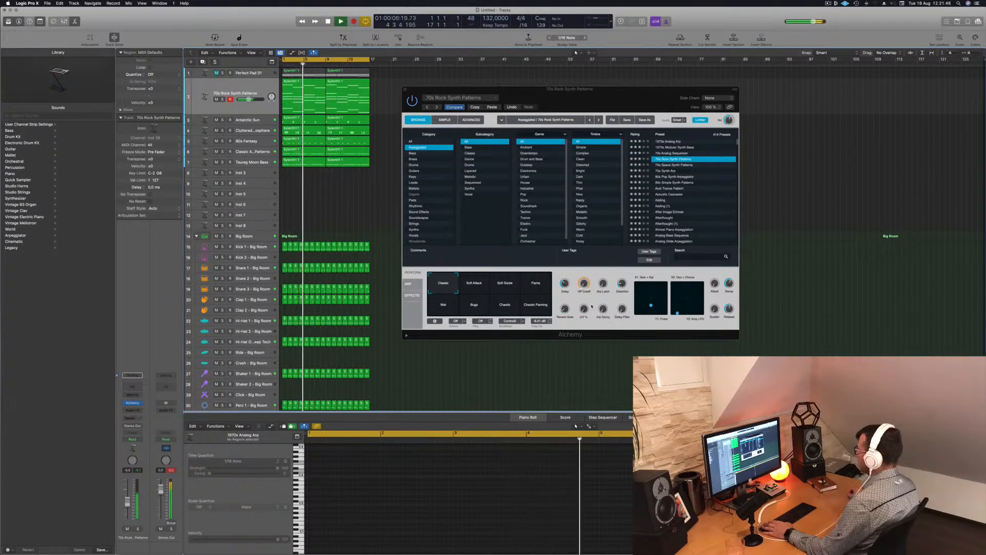
{"action": "left_click", "coordinate": [602, 272]}
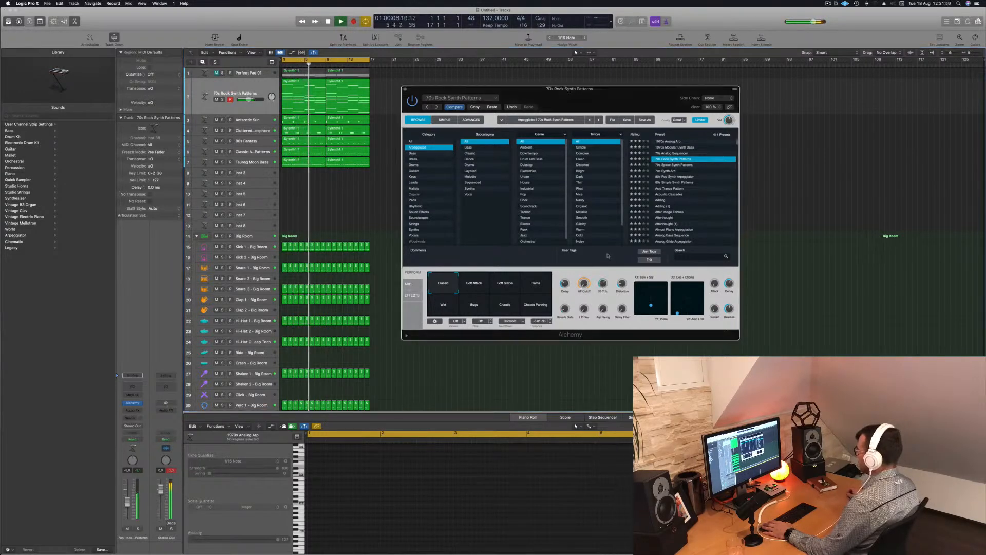
{"action": "key", "text": "space"}
{"action": "key", "text": "space"}
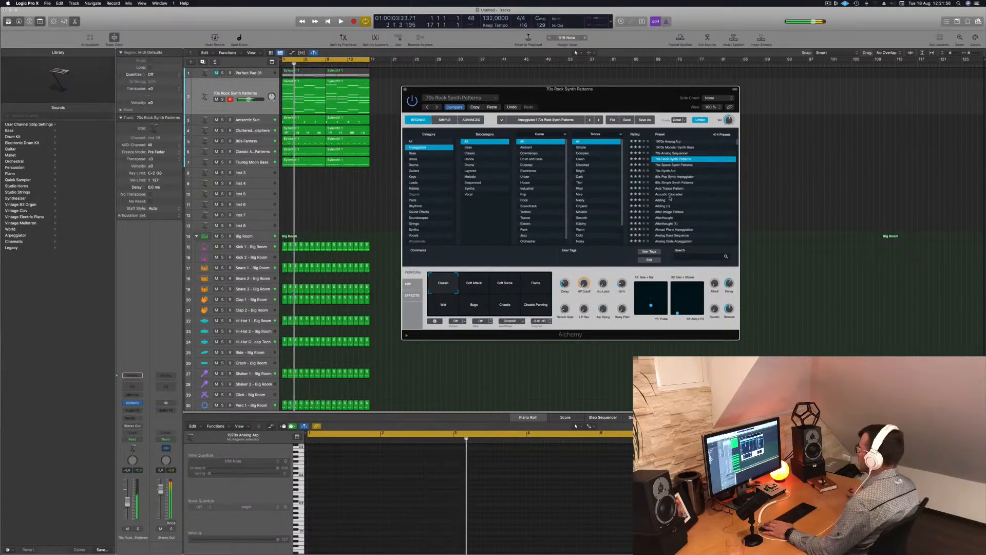
Step: Audition the 70s Space Synth Patterns, 70s Synth Arp, 80s Pop Synth Arpeggiator and Acid Trance Pattern presets in the loop
{"action": "left_click", "coordinate": [672, 165]}
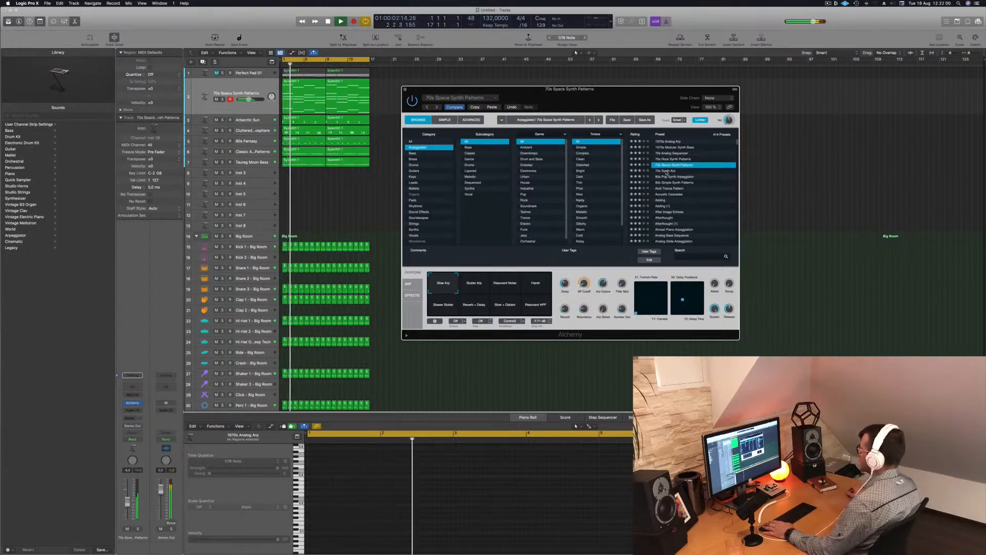
{"action": "left_click", "coordinate": [670, 172]}
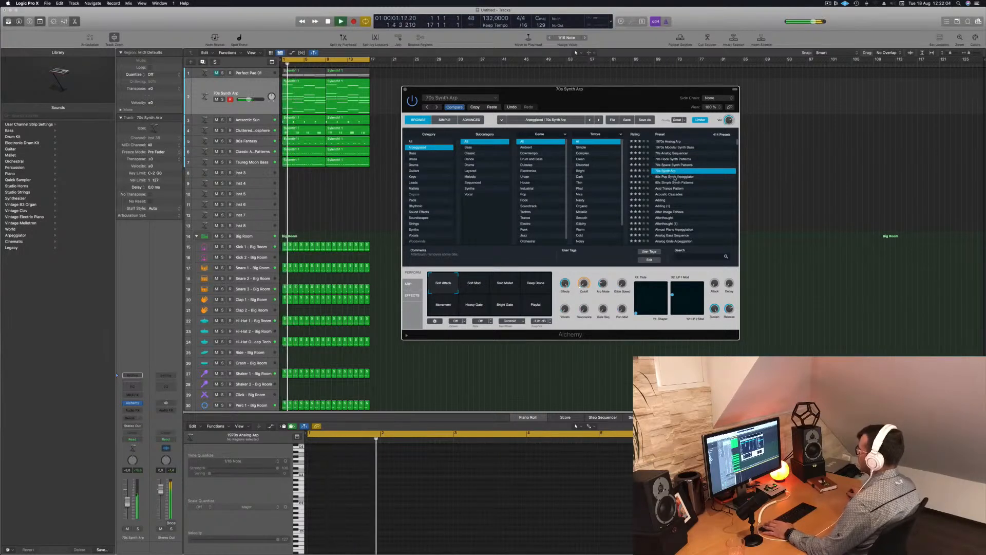
{"action": "left_click", "coordinate": [675, 176]}
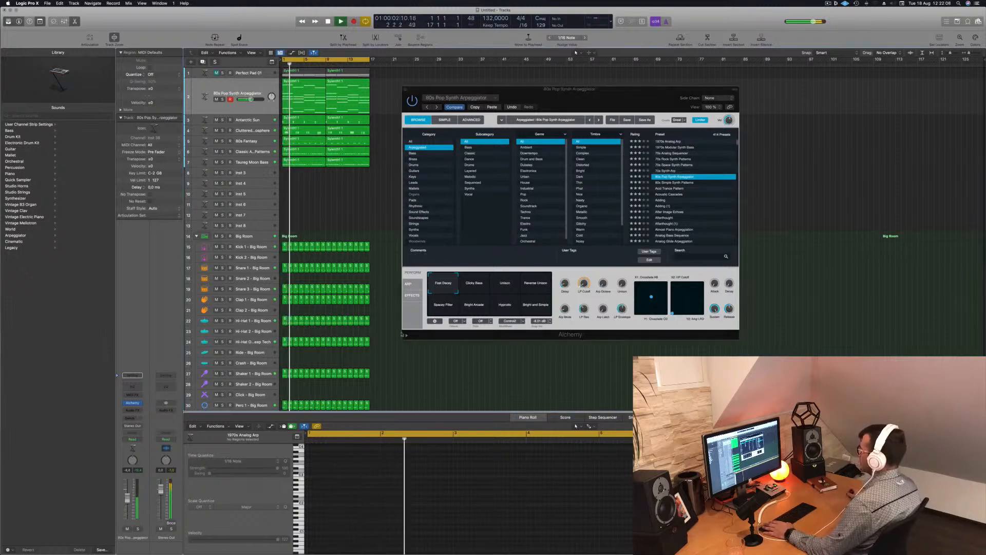
{"action": "left_click", "coordinate": [671, 188]}
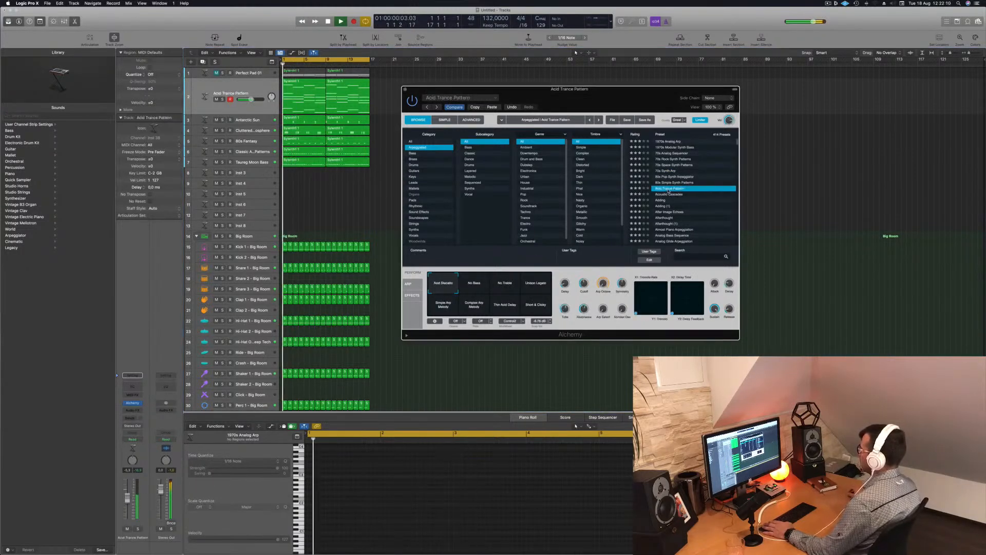
Step: Load the Acoustic Cascades preset and audition its variations, from Swing Arp and Tremolo Arp to Ambient Tremolo Arp and Warm Pad
{"action": "left_click", "coordinate": [671, 194]}
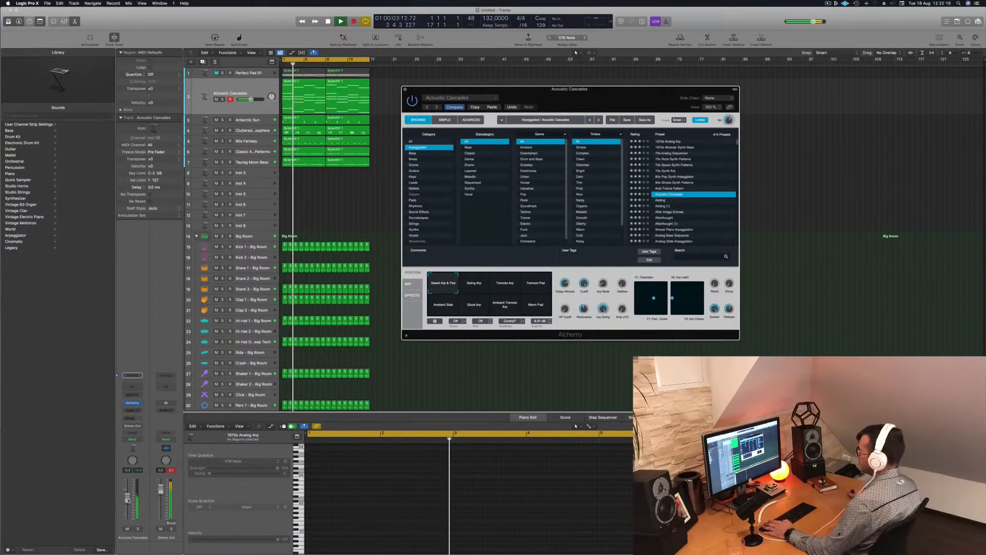
{"action": "left_click", "coordinate": [479, 288]}
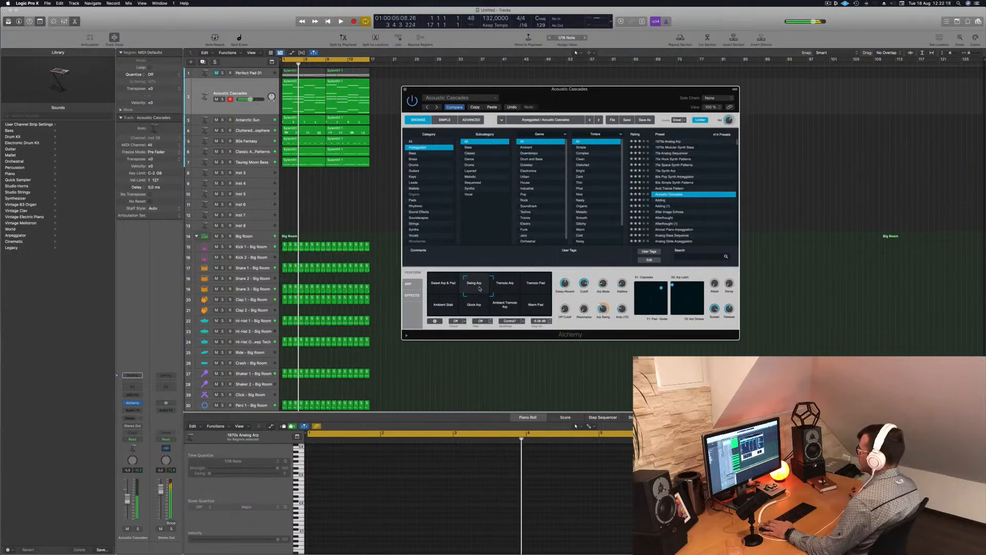
{"action": "left_click", "coordinate": [507, 285]}
{"action": "left_click", "coordinate": [544, 282]}
{"action": "left_click", "coordinate": [443, 306]}
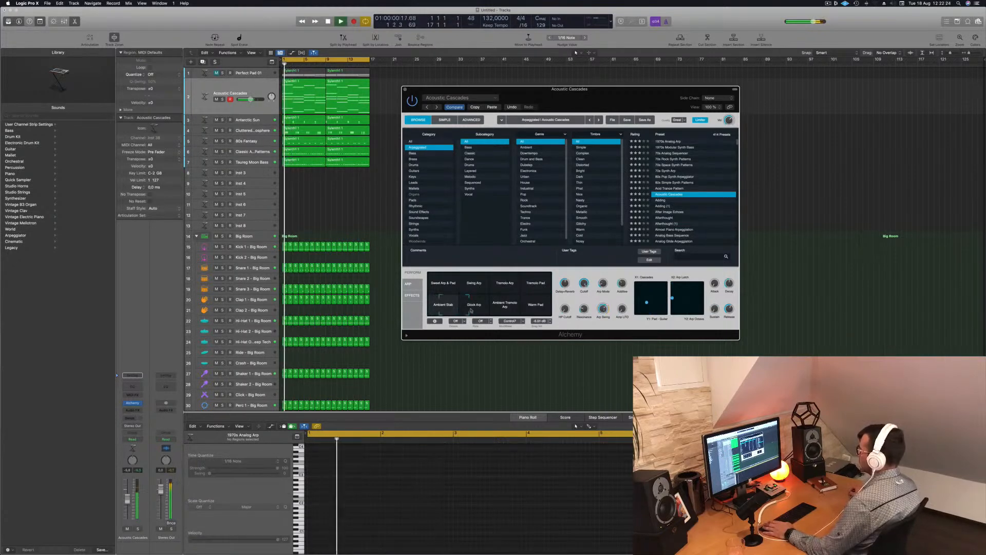
{"action": "left_click", "coordinate": [503, 310]}
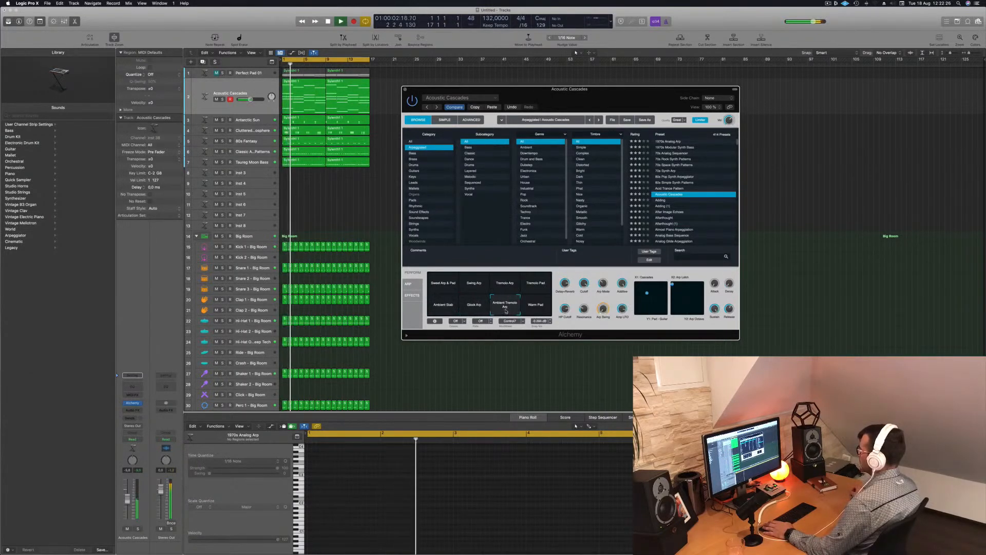
{"action": "left_click", "coordinate": [546, 310]}
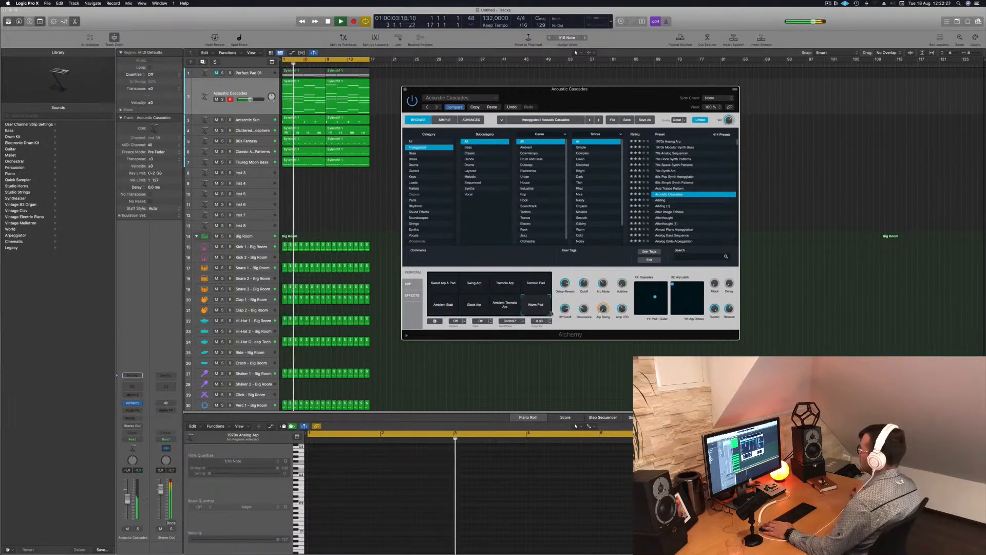
Step: Audition the Adding, Afterthought, Almost Piano Arpeggiation and Analog Glide Arpeggiation presets against the playing loop
{"action": "left_click", "coordinate": [663, 201]}
{"action": "key", "text": "space"}
{"action": "key", "text": "space"}
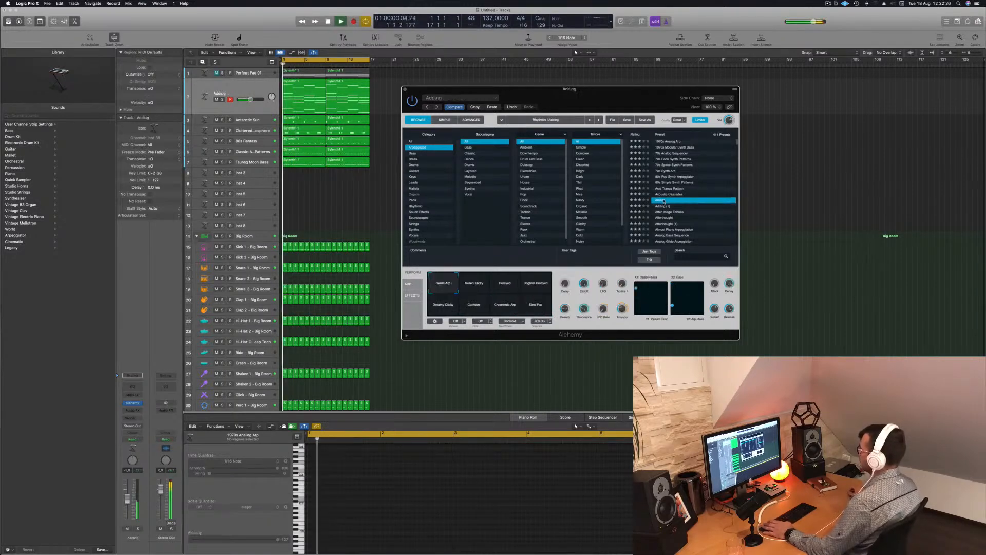
{"action": "scroll", "coordinate": [716, 205], "scroll_direction": "down", "scroll_amount": 2}
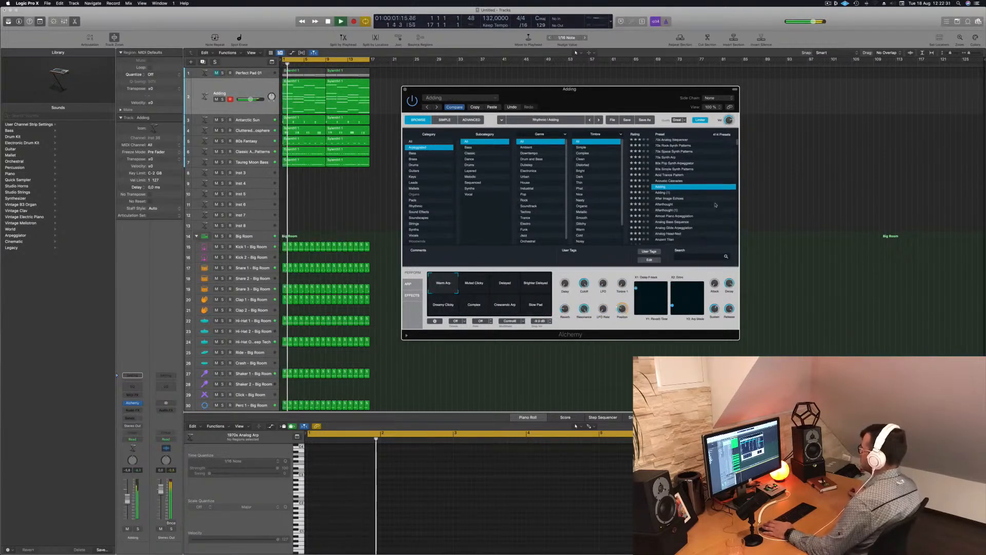
{"action": "left_click", "coordinate": [664, 204]}
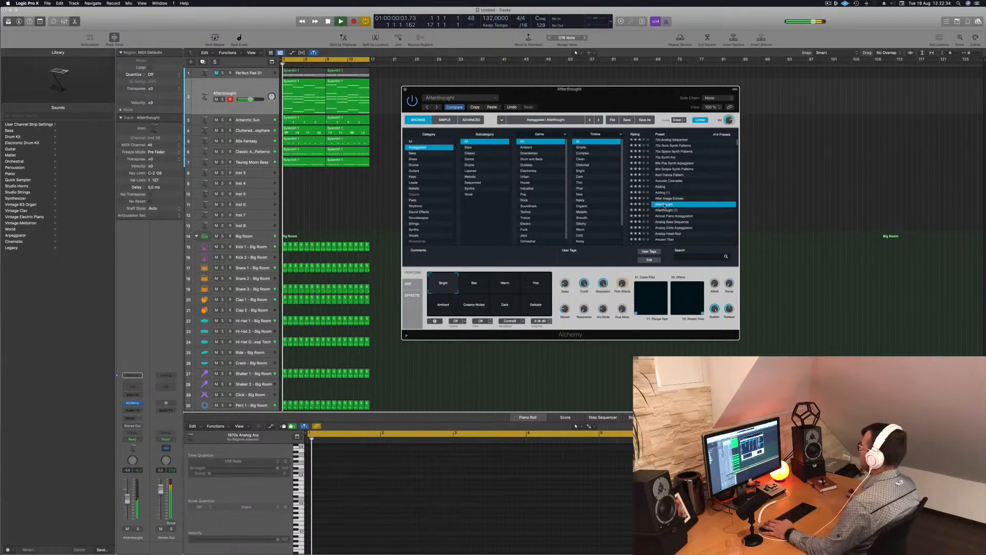
{"action": "scroll", "coordinate": [705, 191], "scroll_direction": "down", "scroll_amount": 3}
{"action": "left_click", "coordinate": [676, 197]}
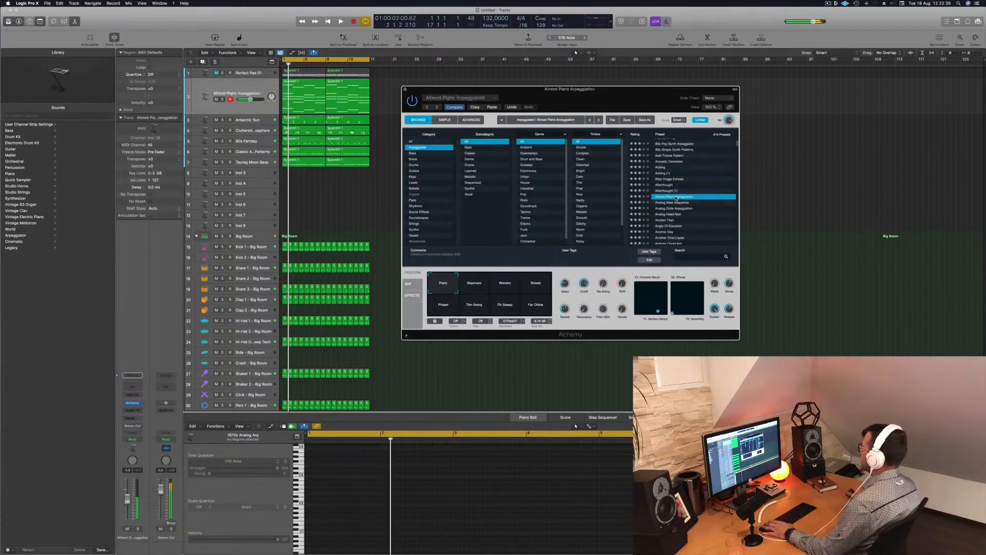
{"action": "left_click", "coordinate": [681, 208]}
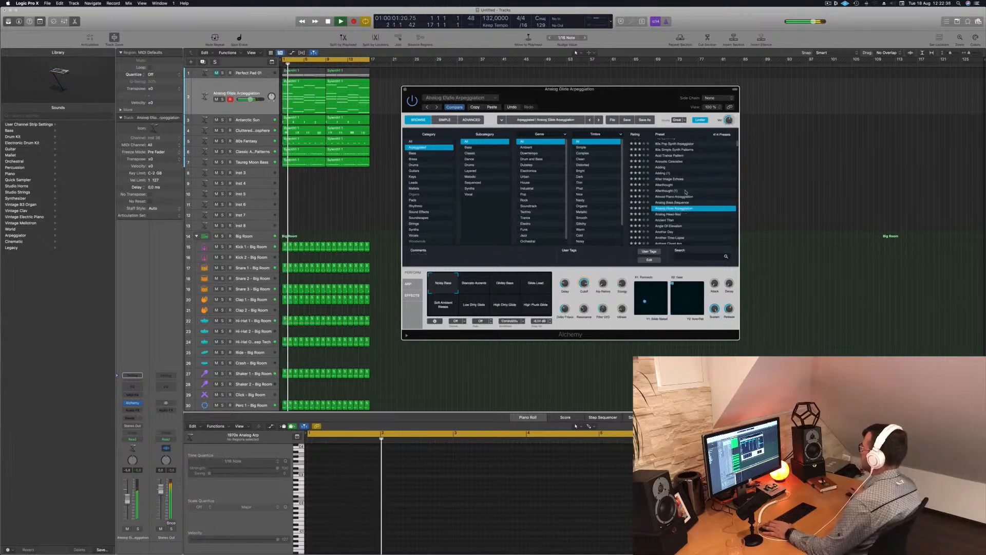
Step: Load the Analog Head-Nod arpeggiated preset and move the Alchemy window farther away from the regions
{"action": "scroll", "coordinate": [706, 192], "scroll_direction": "down", "scroll_amount": 1}
{"action": "scroll", "coordinate": [706, 192], "scroll_direction": "down", "scroll_amount": 1}
{"action": "left_click", "coordinate": [706, 198]}
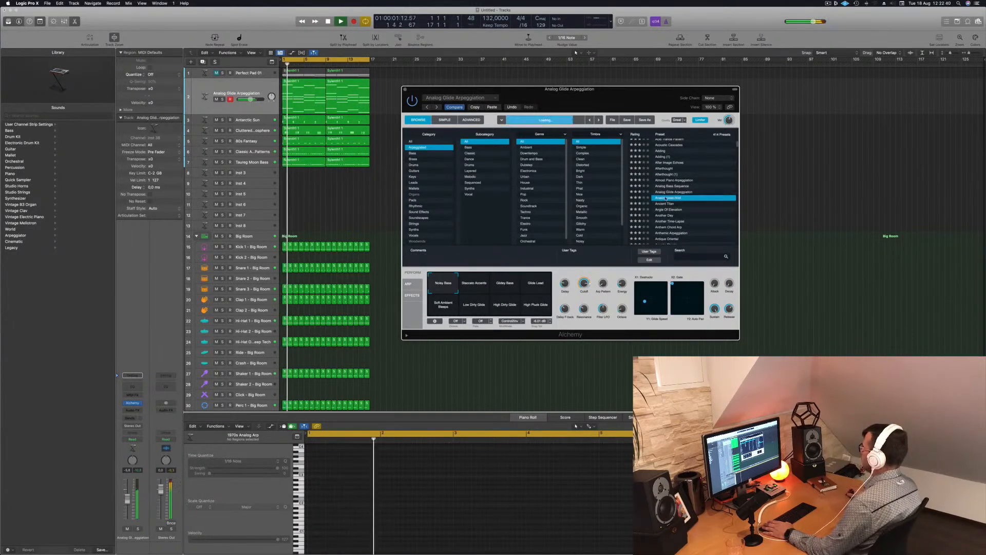
{"action": "scroll", "coordinate": [717, 167], "scroll_direction": "down", "scroll_amount": 3}
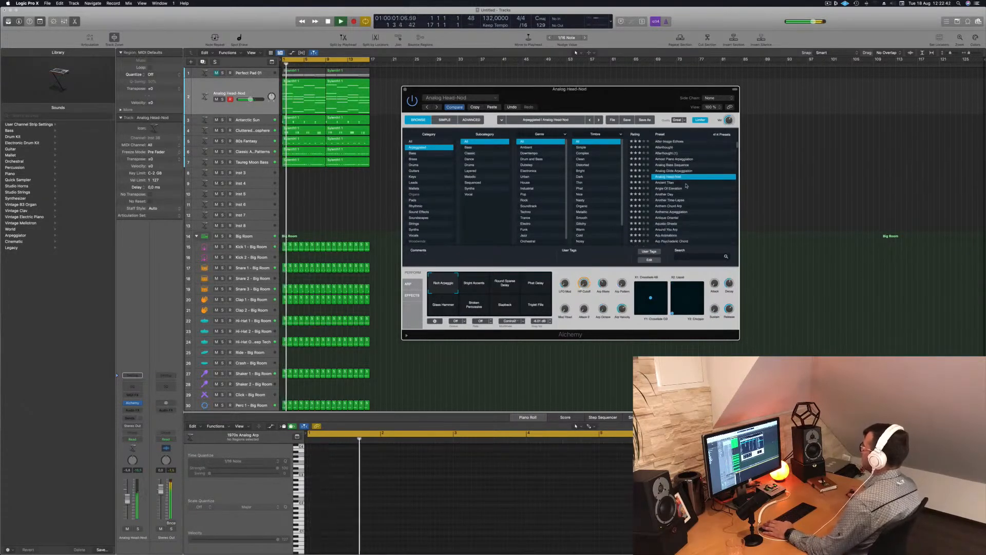
{"action": "left_click_drag", "start_coordinate": [637, 101], "coordinate": [690, 100]}
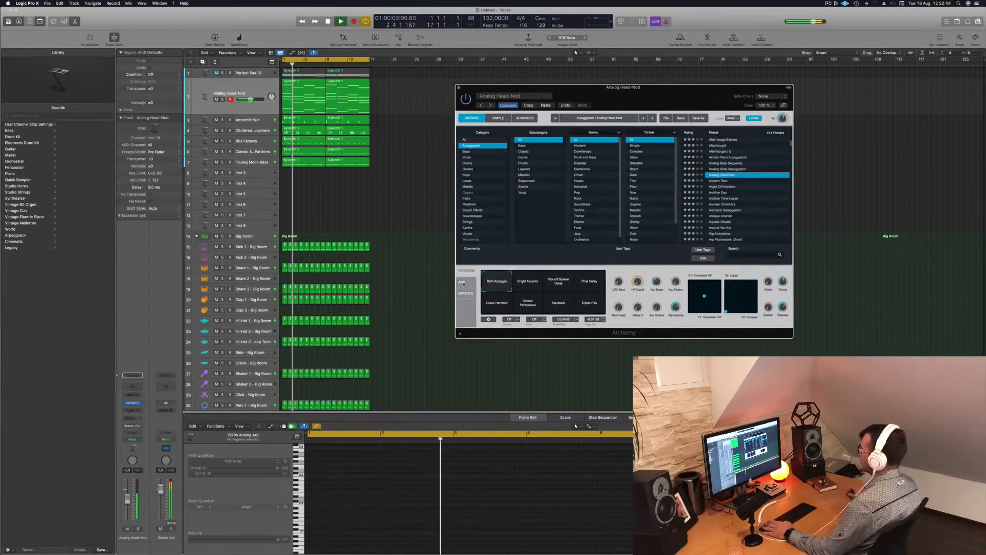
{"action": "left_click", "coordinate": [128, 500]}
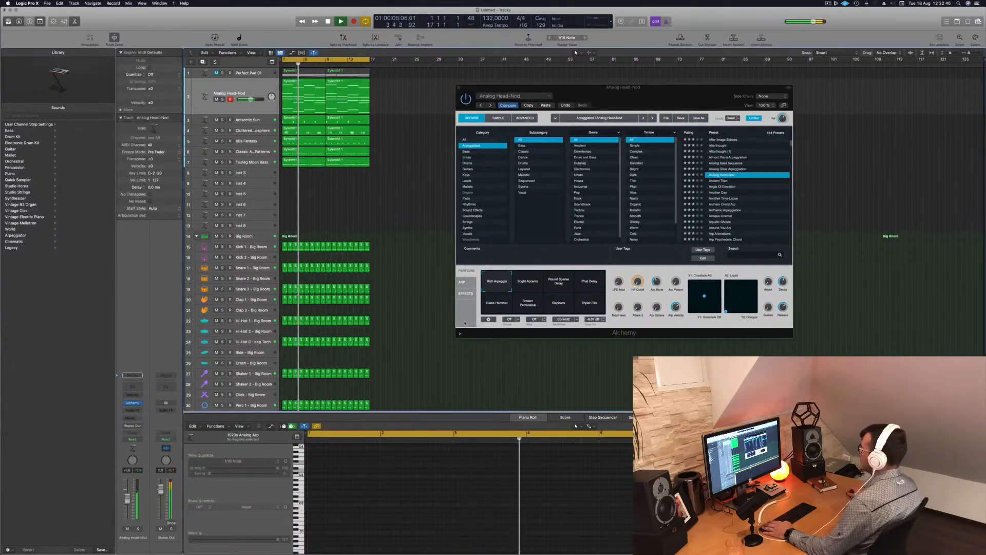
Step: Audition Analog Head-Nod's Bright Accents, Round Sparse Delay and Phat Delay variations, and return to its first arpeggio variation
{"action": "left_click", "coordinate": [537, 286]}
{"action": "left_click", "coordinate": [559, 281]}
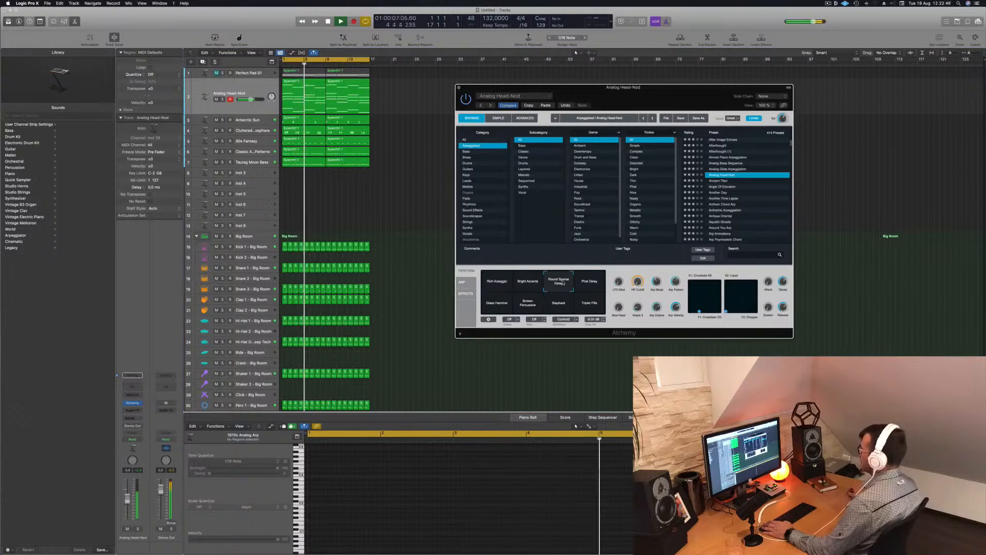
{"action": "left_click", "coordinate": [594, 284]}
{"action": "key", "text": "space"}
{"action": "left_click", "coordinate": [497, 282]}
{"action": "key", "text": "space"}
{"action": "key", "text": "space"}
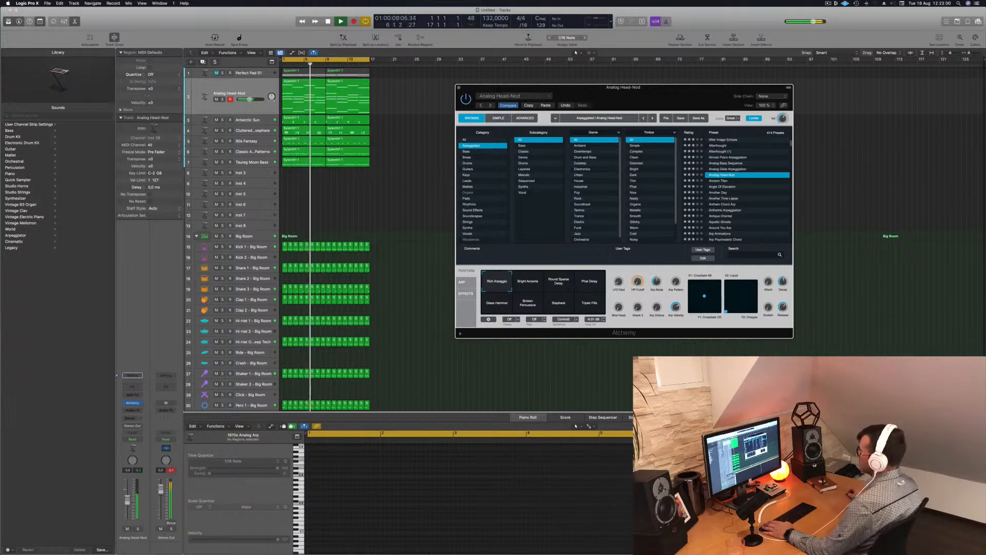
Step: Lower the Analog Head-Nod track's level slightly and replay the loop to check the balance
{"action": "left_click_drag", "start_coordinate": [127, 498], "coordinate": [127, 500]}
{"action": "key", "text": "space"}
{"action": "key", "text": "space"}
Step: Add a Channel EQ to the Analog Head-Nod track with a low cut at 400 Hz and 12 dB/Oct, and close the EQ
{"action": "left_click", "coordinate": [132, 387]}
{"action": "key", "text": "space"}
{"action": "left_click", "coordinate": [346, 116]}
{"action": "left_click_drag", "start_coordinate": [339, 161], "coordinate": [550, 167]}
{"action": "key", "text": "space"}
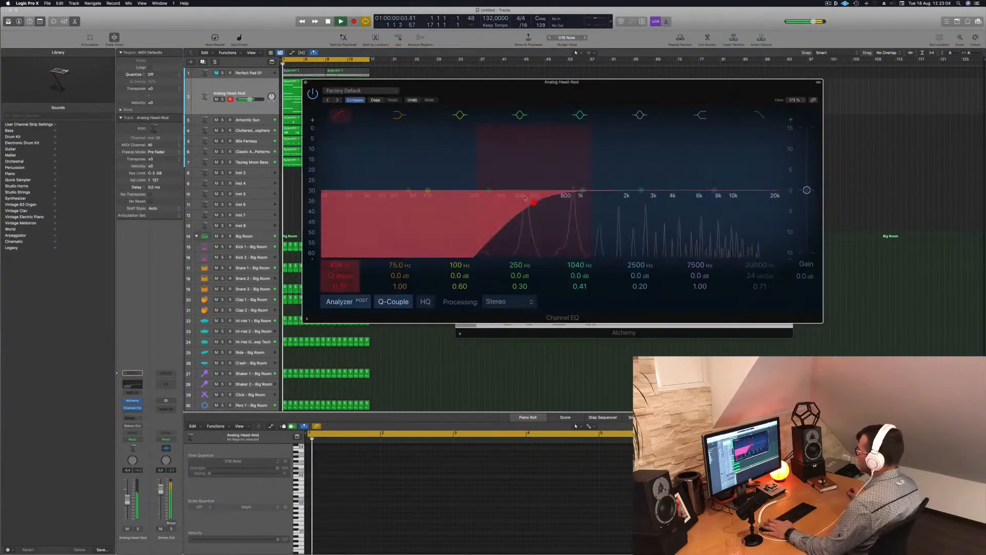
{"action": "mouse_move", "coordinate": [536, 205]}
{"action": "left_mouse_down"}
{"action": "mouse_move", "coordinate": [513, 204]}
{"action": "mouse_move", "coordinate": [523, 202]}
{"action": "left_mouse_up"}
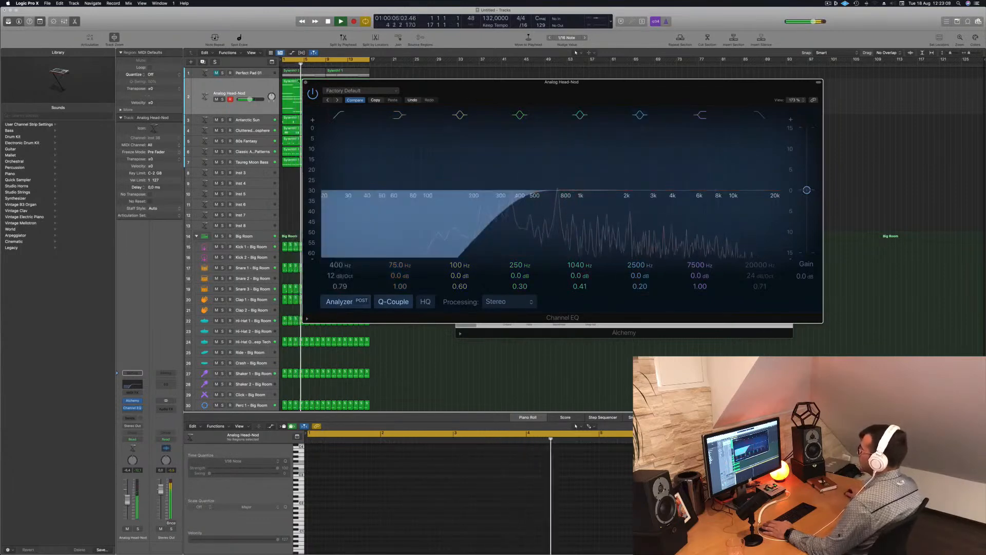
{"action": "left_click", "coordinate": [306, 83]}
Step: Compare Analog Head-Nod's Triplet Fills, Slapback, Broken Percussive and Glass Hammer variations from the loop start, and choose Phat Delay
{"action": "left_click", "coordinate": [591, 302]}
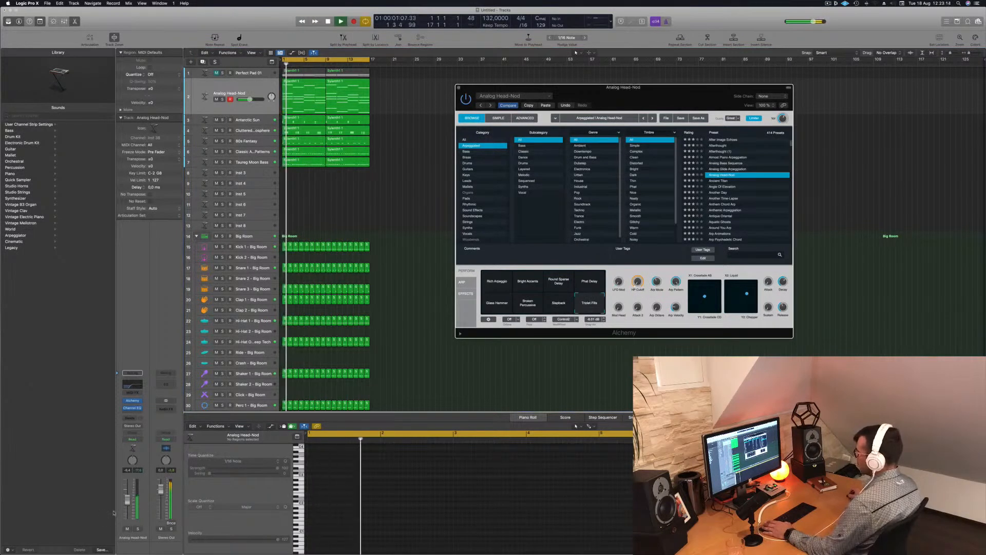
{"action": "left_click", "coordinate": [371, 363]}
{"action": "left_click", "coordinate": [560, 303]}
{"action": "left_click", "coordinate": [531, 304]}
{"action": "key", "text": "Return"}
{"action": "left_click", "coordinate": [497, 303]}
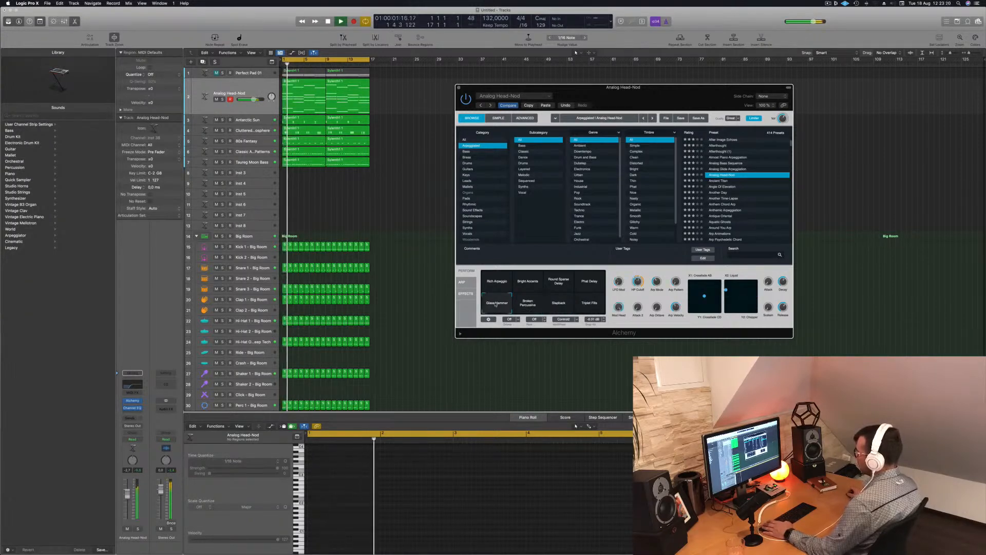
{"action": "left_click", "coordinate": [591, 282]}
{"action": "key", "text": "Return"}
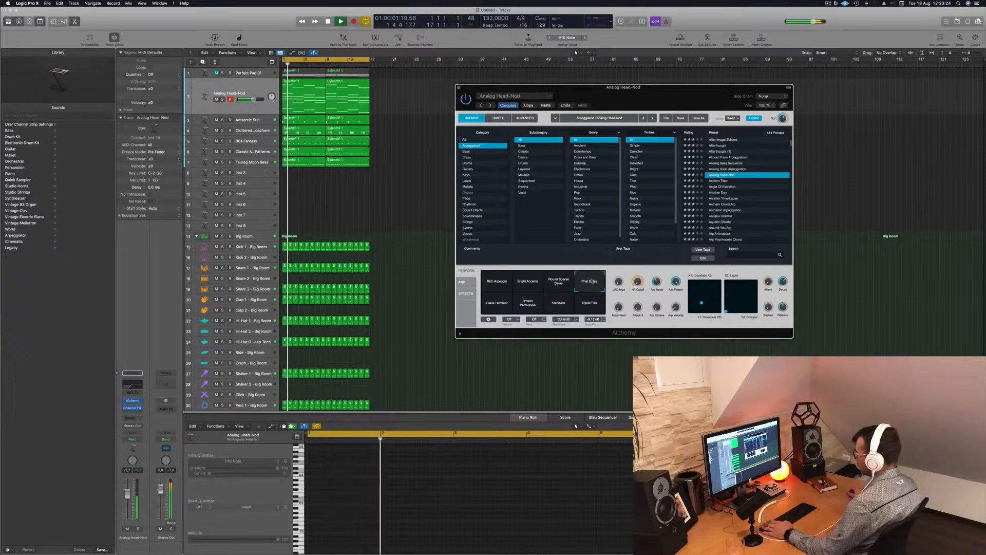
Step: Try Analog Head-Nod's Round Sparse Delay variation, load the Ancient Titan preset, and replay the loop with the track's level lowered slightly
{"action": "left_click", "coordinate": [559, 283]}
{"action": "key", "text": "Return"}
{"action": "left_click", "coordinate": [718, 181]}
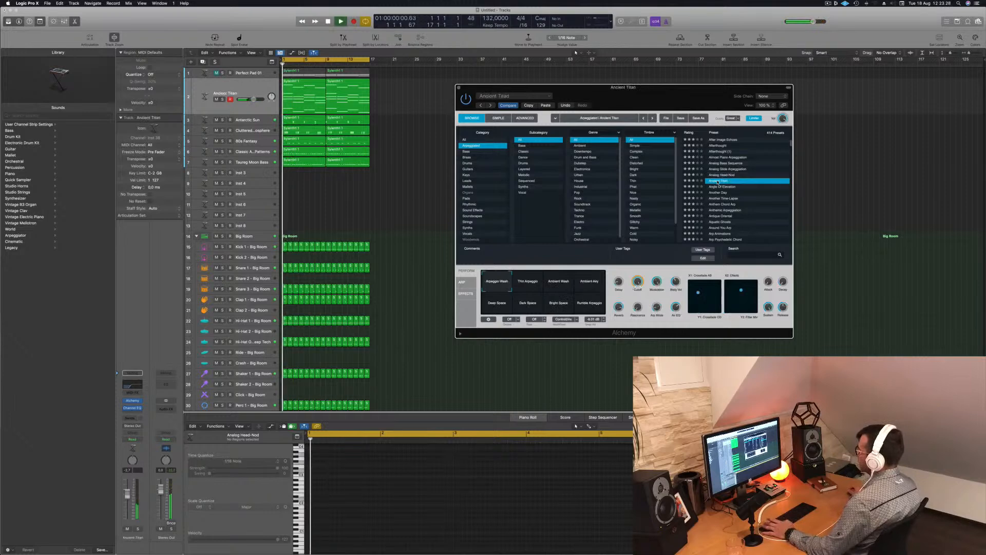
{"action": "left_click_drag", "start_coordinate": [128, 493], "coordinate": [128, 501]}
{"action": "key", "text": "Return"}
Step: Audition the Angle Of Elevation, Another Day and Another Time Lapse presets from the loop start, and choose Anthem Chord Arp
{"action": "left_click", "coordinate": [724, 187]}
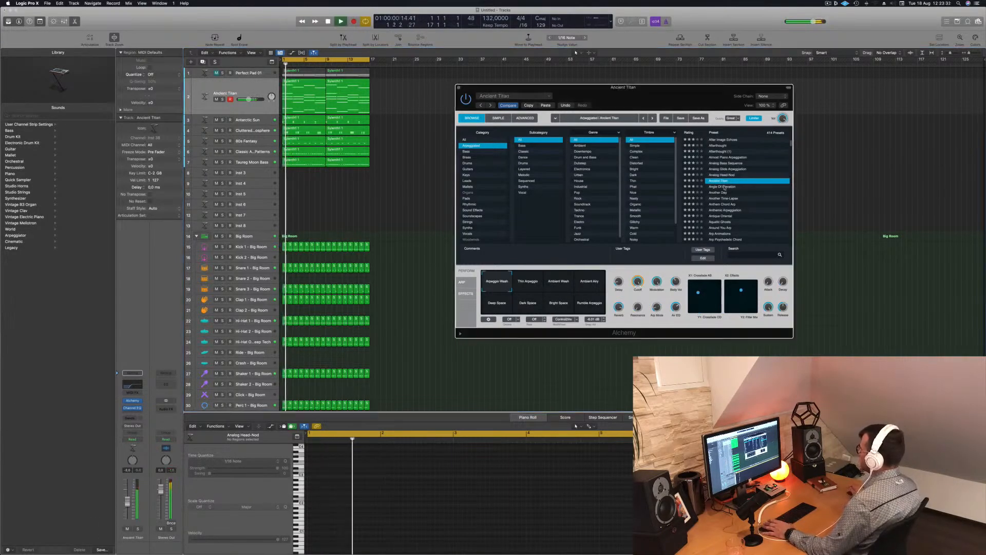
{"action": "left_click", "coordinate": [725, 187]}
{"action": "key", "text": "Return"}
{"action": "left_click", "coordinate": [722, 193]}
{"action": "key", "text": "Return"}
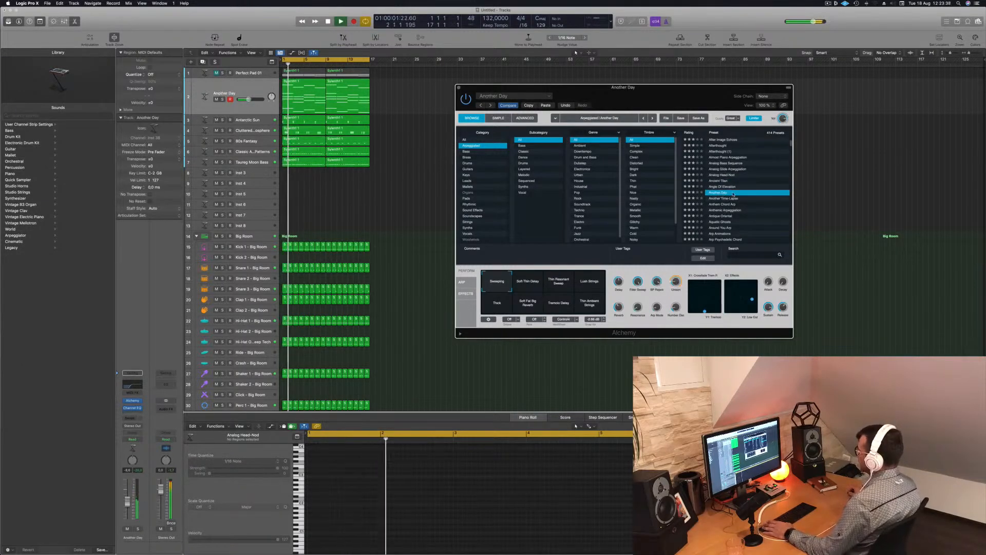
{"action": "left_click", "coordinate": [725, 199]}
{"action": "key", "text": "Return"}
{"action": "left_click", "coordinate": [725, 205]}
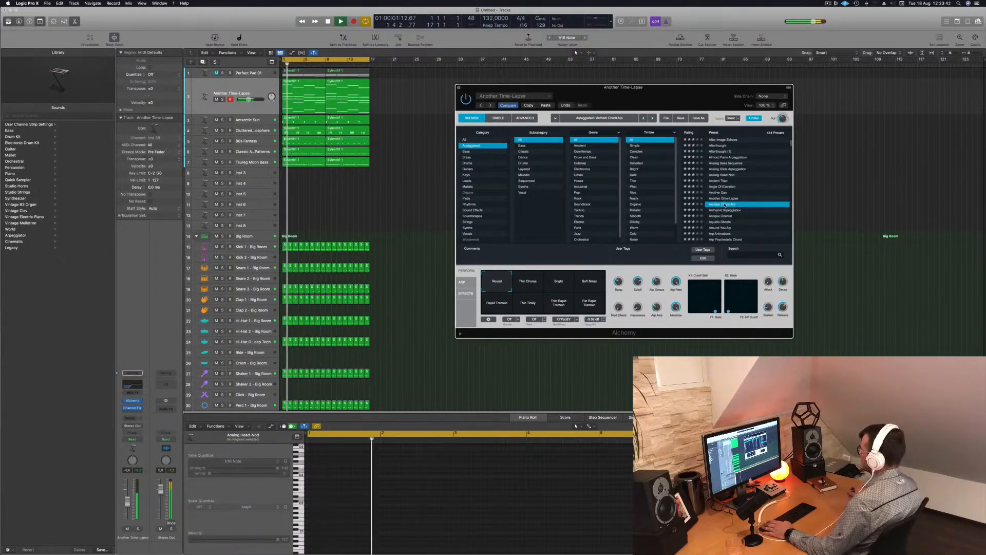
{"action": "key", "text": "Return"}
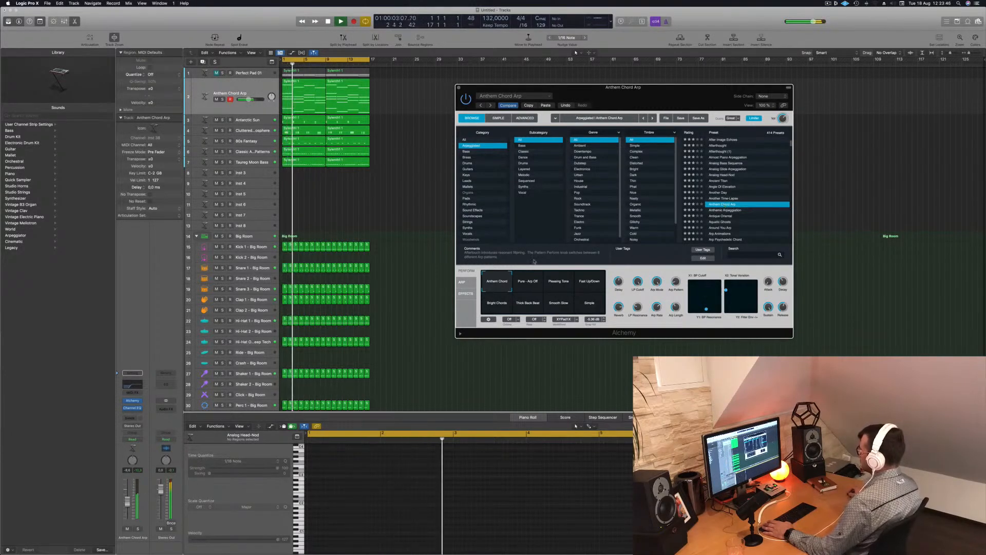
Step: Audition Anthem Chord Arp's Pure - Arp Off variation, choose Pleasing Tone, and check the track soloed against the full mix
{"action": "left_click_drag", "start_coordinate": [639, 306], "coordinate": [640, 302]}
{"action": "left_click", "coordinate": [529, 283]}
{"action": "key", "text": "space"}
{"action": "key", "text": "space"}
{"action": "left_click", "coordinate": [561, 286]}
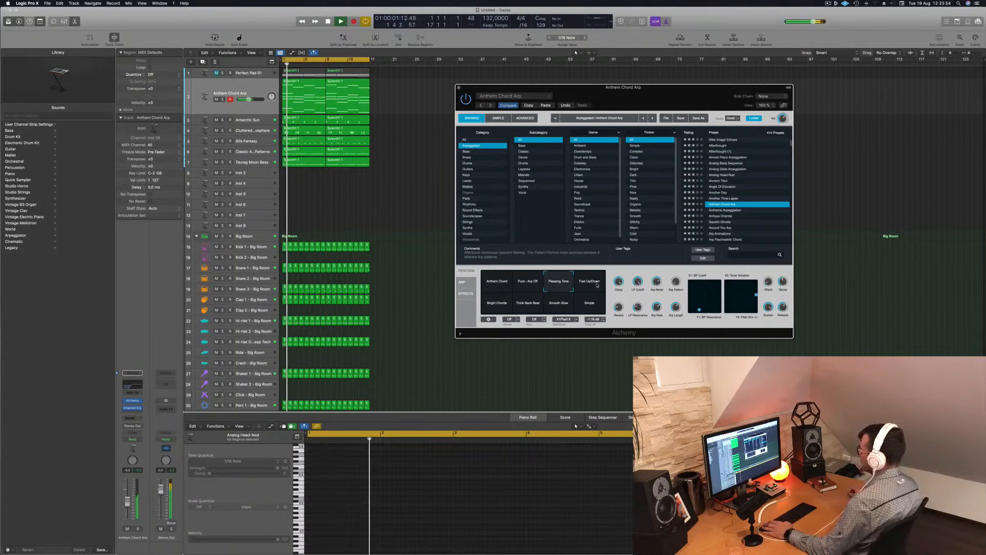
{"action": "left_click", "coordinate": [138, 528]}
{"action": "left_click", "coordinate": [137, 528]}
{"action": "left_click", "coordinate": [137, 528]}
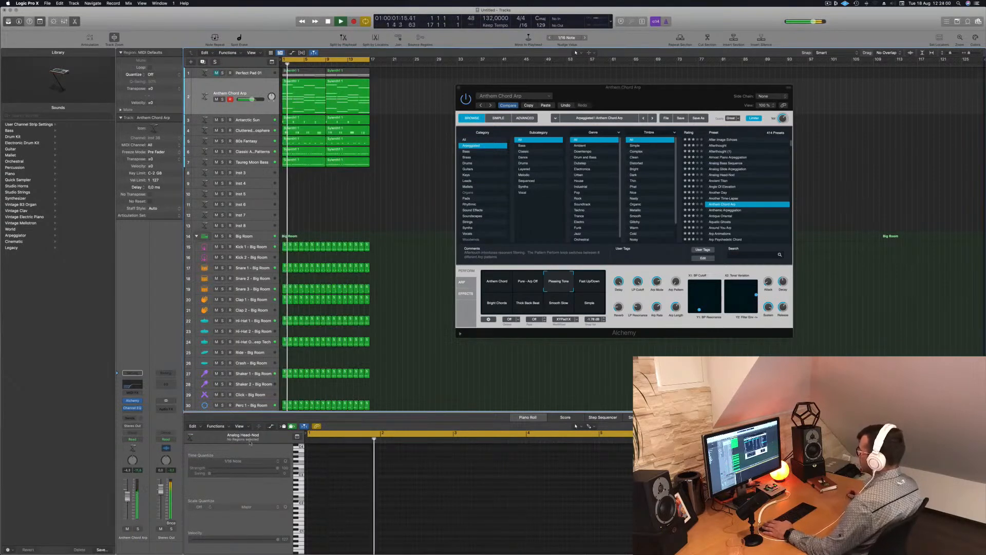
Step: Lower Anthem Chord Arp's LP Cutoff, fine-tune the track's level while replaying the loop, and close the Alchemy window
{"action": "left_click_drag", "start_coordinate": [638, 282], "coordinate": [636, 303]}
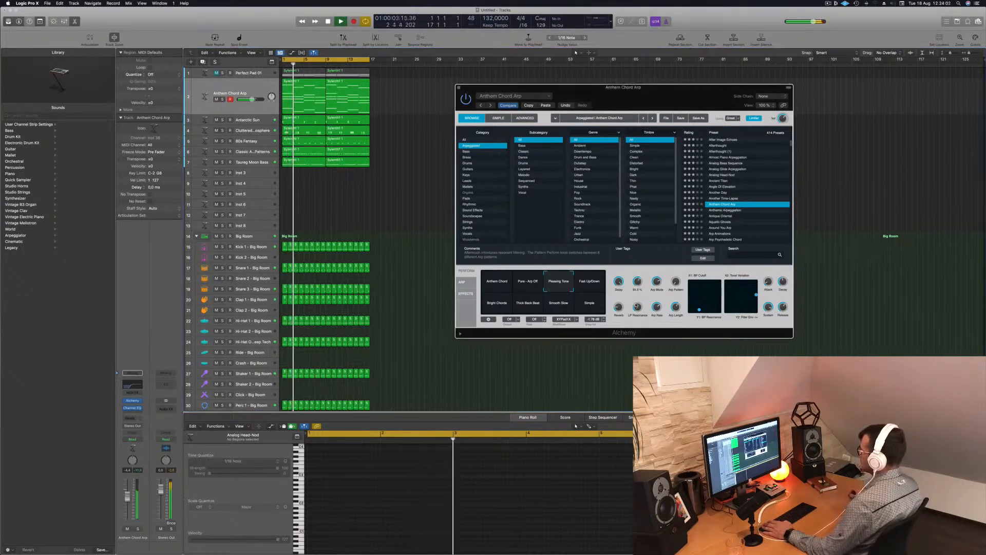
{"action": "left_click_drag", "start_coordinate": [127, 496], "coordinate": [128, 496]}
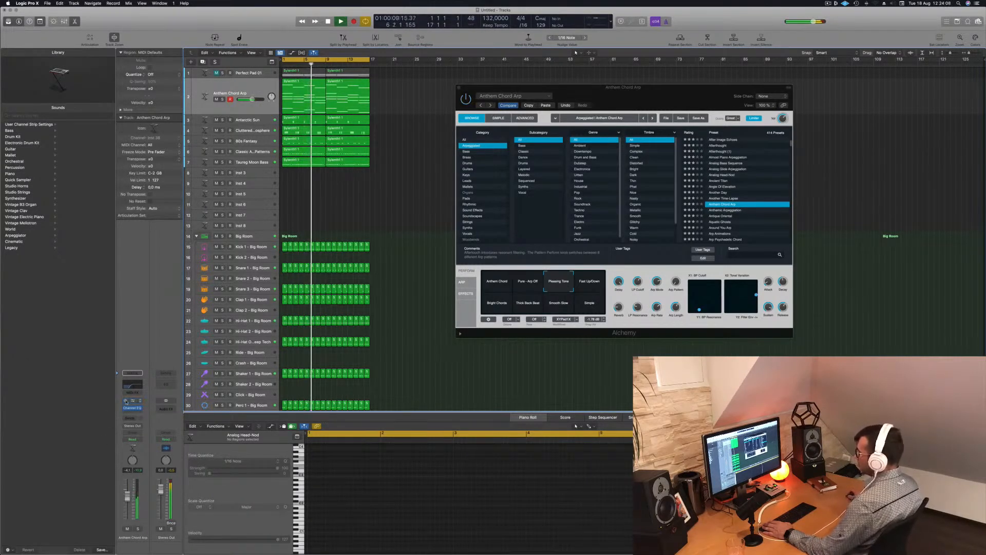
{"action": "key", "text": "Return"}
{"action": "key", "text": "space"}
{"action": "left_click_drag", "start_coordinate": [458, 89], "coordinate": [411, 99]}
{"action": "left_click", "coordinate": [411, 98]}
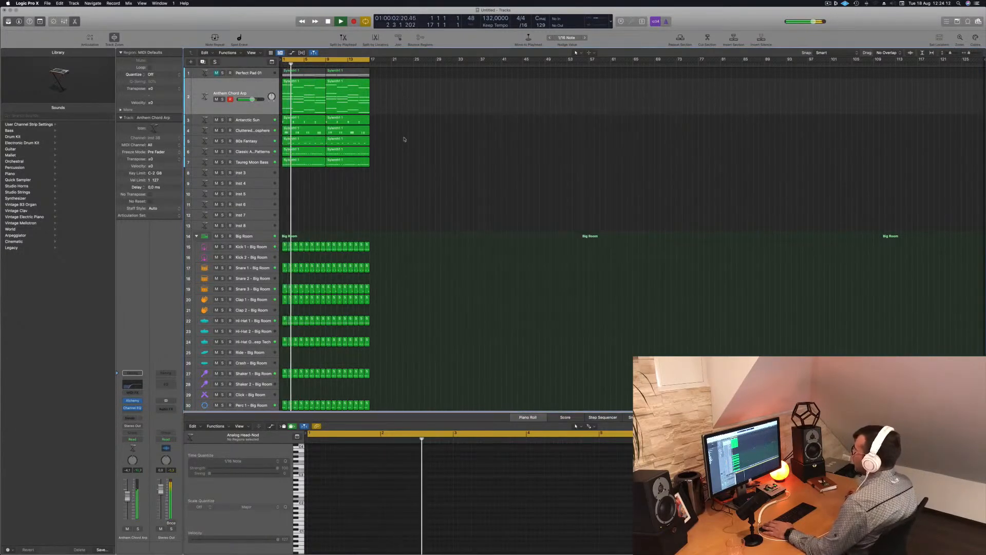
Step: Repeat all regions on every track three times to extend the arrangement to 64 bars, and play it from the start
{"action": "left_click", "coordinate": [828, 3]}
{"action": "left_click", "coordinate": [765, 19]}
{"action": "left_click", "coordinate": [476, 184]}
{"action": "key", "text": "super+Right"}
{"action": "key", "text": "super+Right"}
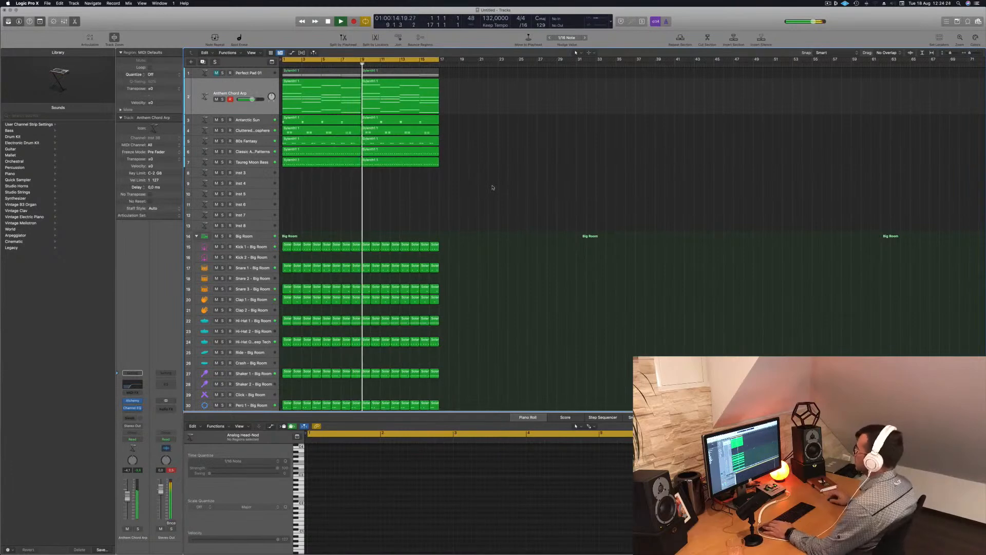
{"action": "left_click", "coordinate": [262, 85]}
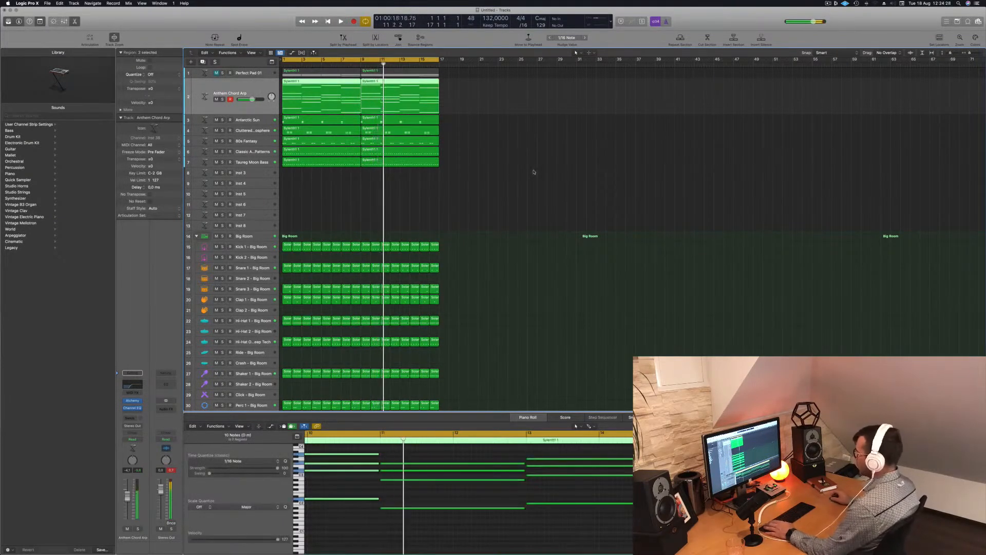
{"action": "key", "text": "super+a"}
{"action": "key", "text": "super+r"}
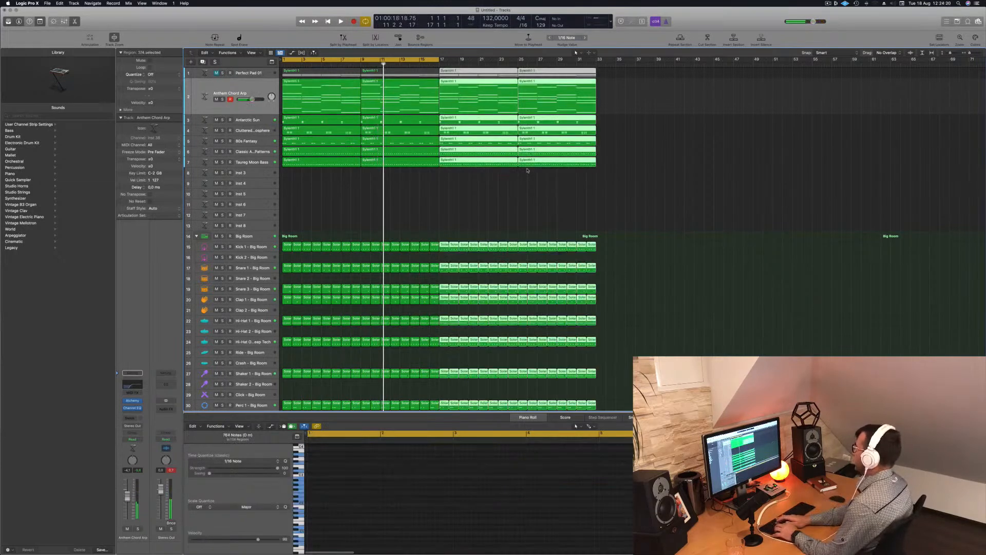
{"action": "key", "text": "super+r"}
{"action": "key", "text": "super+r"}
{"action": "key", "text": "Return"}
{"action": "key", "text": "space"}
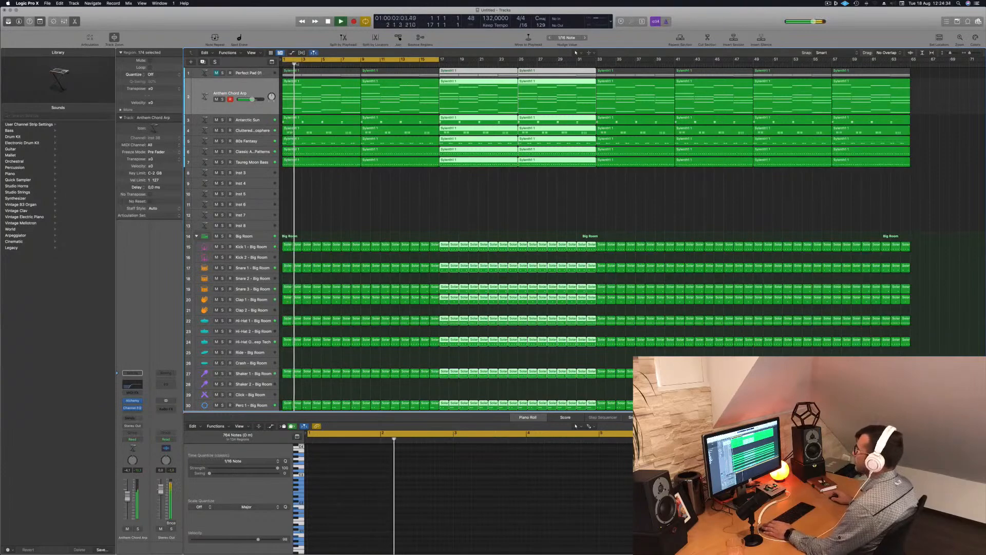
{"action": "key", "text": "super+Left"}
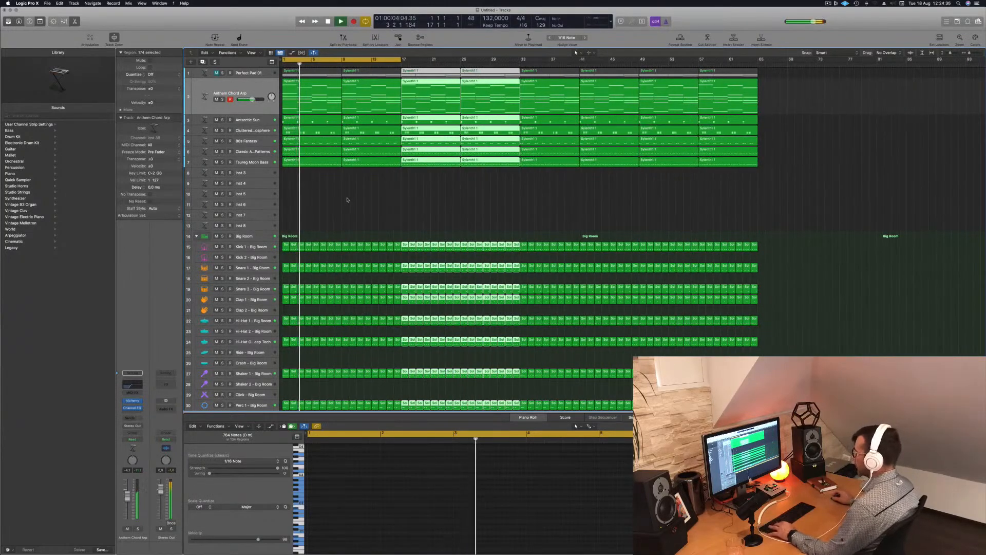
Step: Save the project as EP128 in the Logic folder and deselect all regions
{"action": "key", "text": "super+s"}
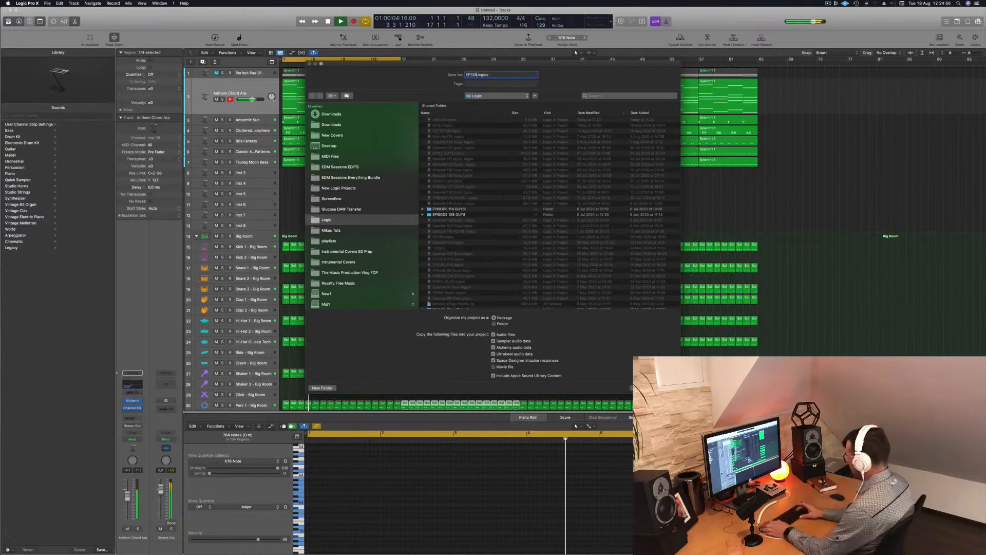
{"action": "key", "text": "Return"}
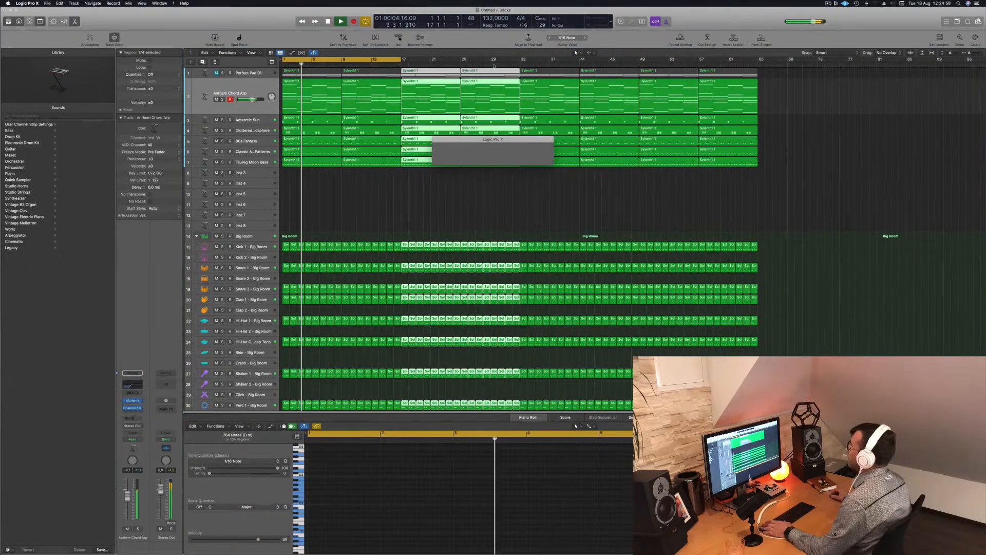
{"action": "left_click", "coordinate": [372, 195]}
Step: Extend the cycle range to bar 65 so it covers all regions, and listen to the arrangement from the start
{"action": "key", "text": "Return"}
{"action": "key", "text": "space"}
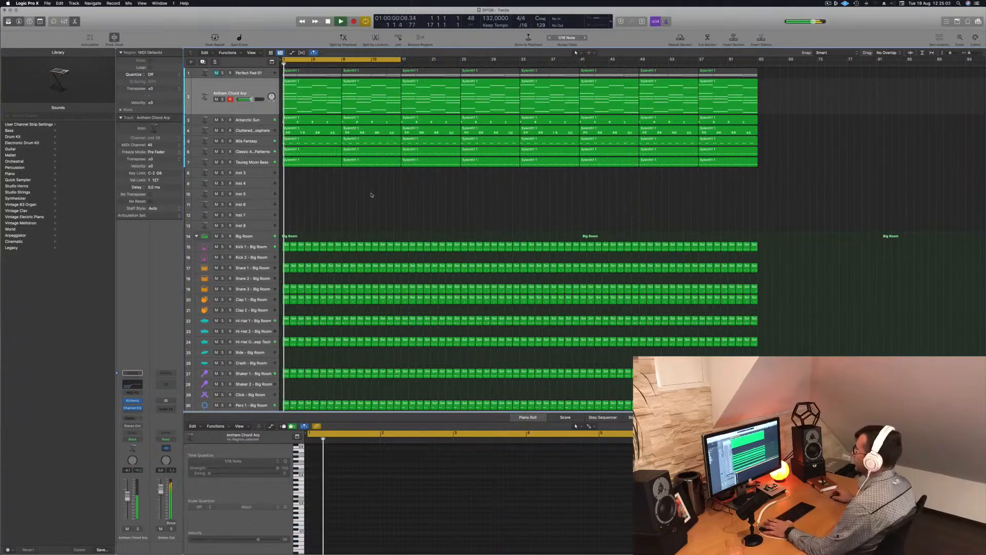
{"action": "left_click_drag", "start_coordinate": [402, 60], "coordinate": [757, 64]}
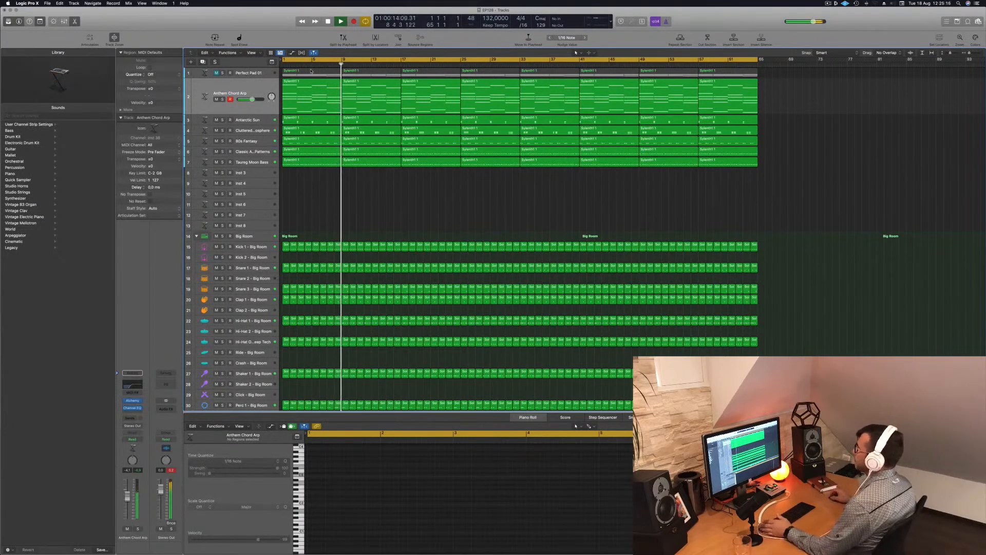
{"action": "key", "text": "space"}
Step: Duplicate the Perfect Pad 01 track with its sound settings, and move the new track directly below Taureg Moon Bass
{"action": "mouse_move", "coordinate": [261, 74]}
{"action": "left_mouse_down"}
{"action": "mouse_move", "coordinate": [262, 113]}
{"action": "mouse_move", "coordinate": [261, 75]}
{"action": "left_mouse_up"}
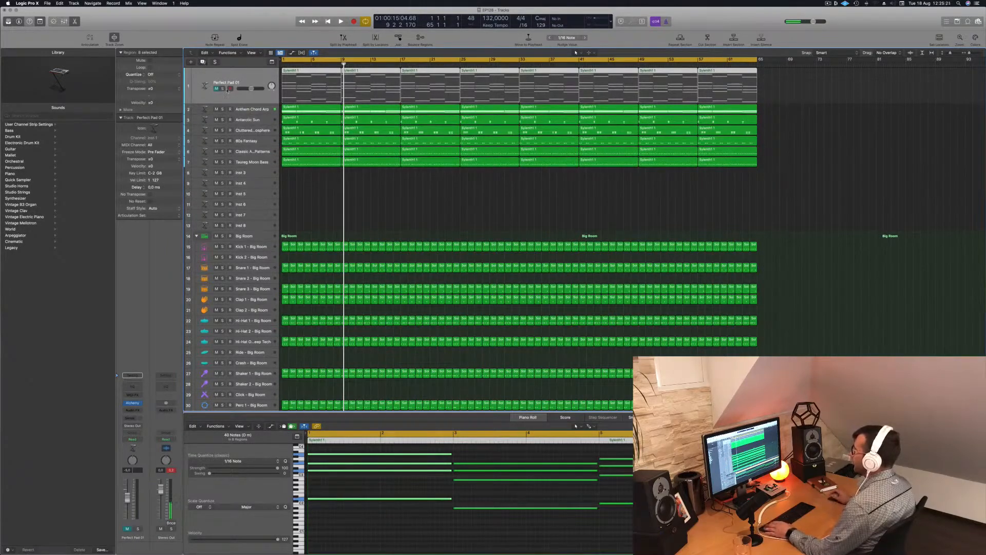
{"action": "key", "text": "super+d"}
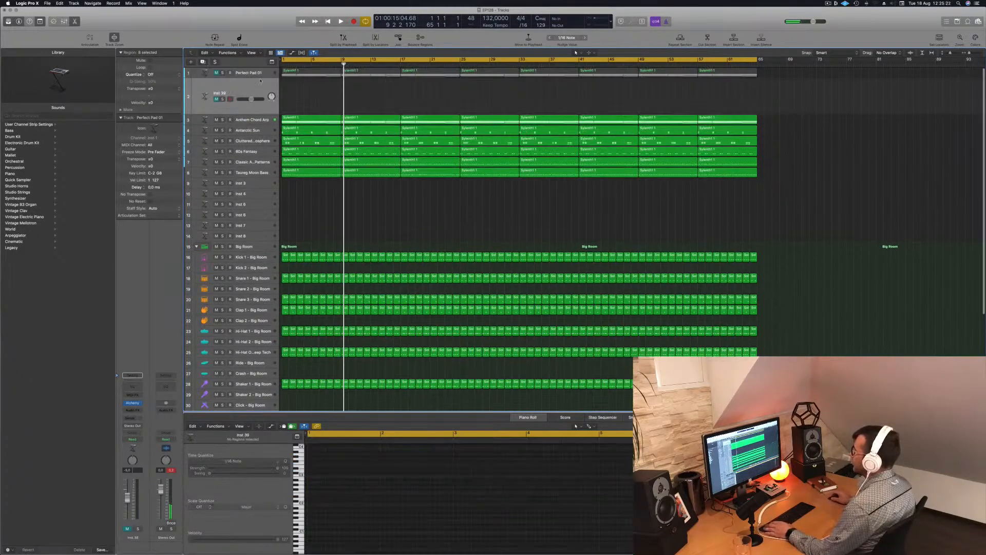
{"action": "left_click_drag", "start_coordinate": [258, 83], "coordinate": [312, 178]}
{"action": "key", "text": "space"}
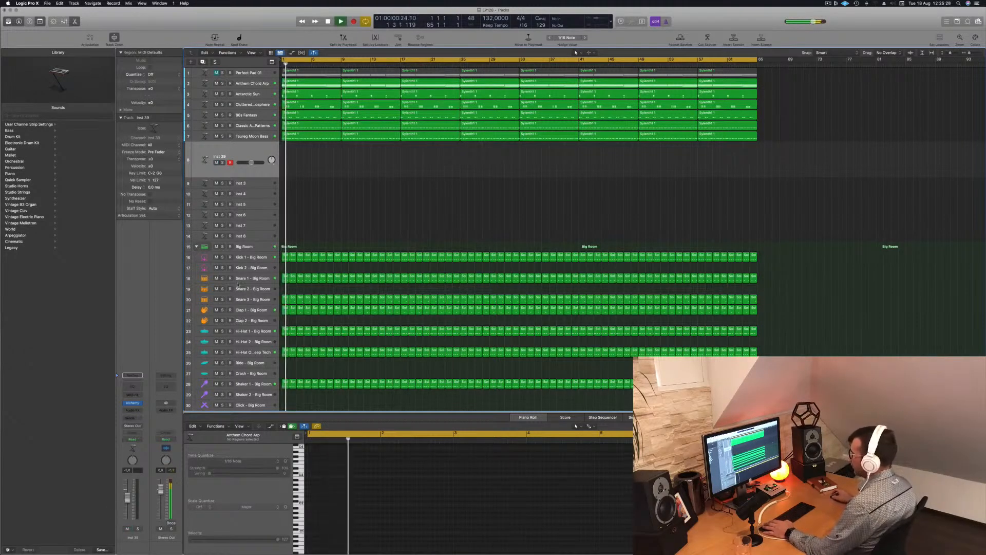
Step: Copy the first Perfect Pad 01 region to bar 1 of the new pad track and listen to it in the mix
{"action": "key", "text": "space"}
{"action": "left_click_drag", "start_coordinate": [313, 73], "coordinate": [309, 164]}
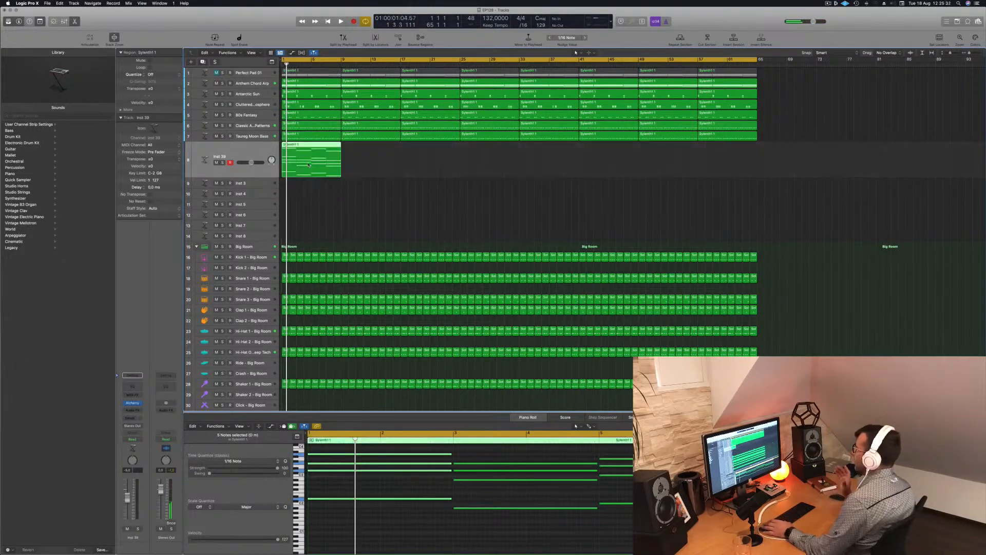
{"action": "key", "text": "space"}
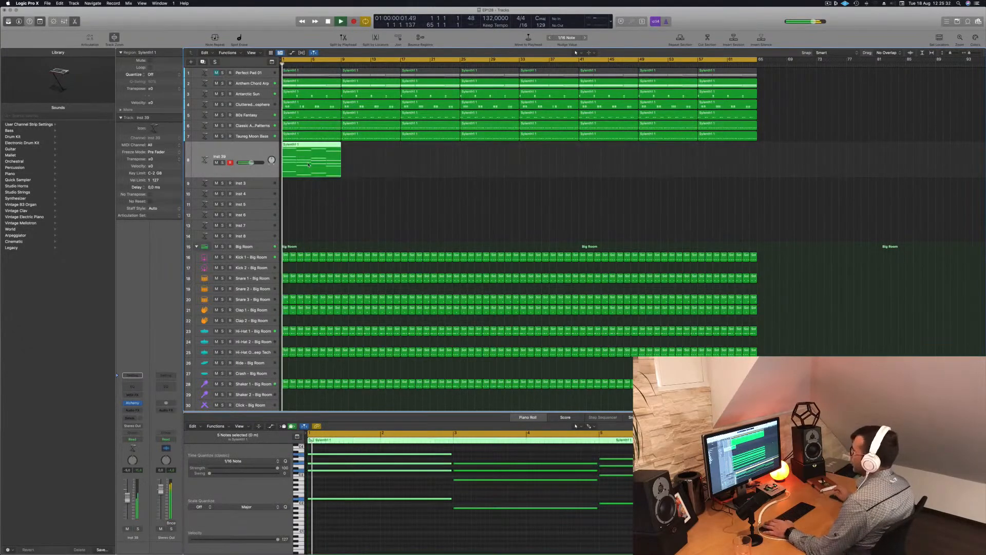
{"action": "key", "text": "space"}
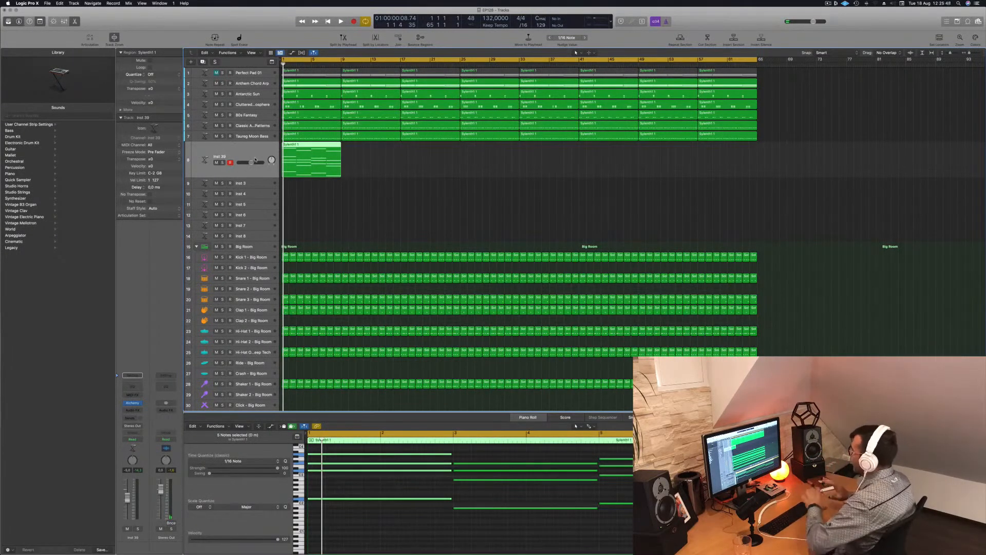
{"action": "key", "text": "space"}
{"action": "key", "text": "space"}
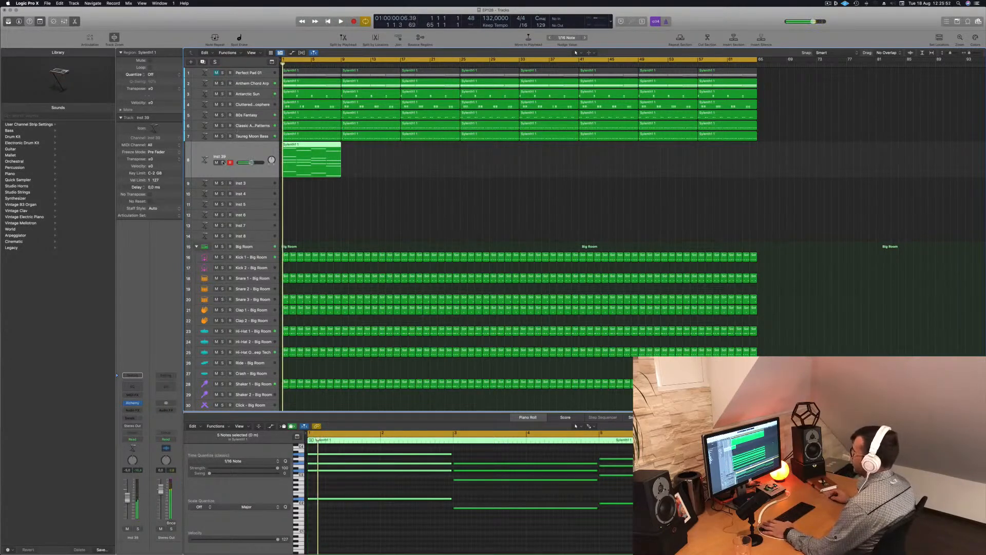
{"action": "key", "text": "space"}
Step: Add a Channel EQ to the new pad track with a low cut at 144 Hz and 18 dB/Oct, and close the EQ
{"action": "left_click", "coordinate": [132, 386]}
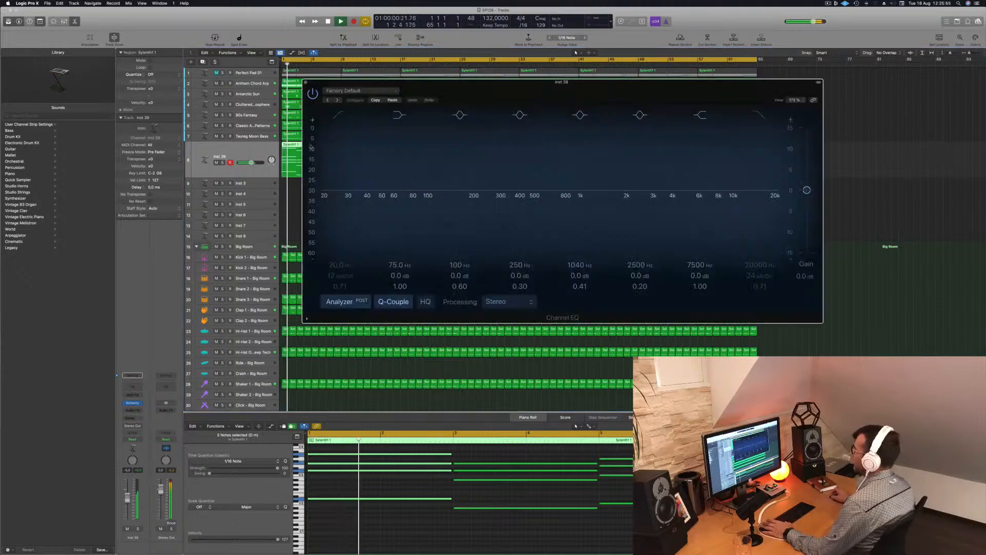
{"action": "left_click", "coordinate": [336, 116]}
{"action": "left_click_drag", "start_coordinate": [348, 186], "coordinate": [474, 176]}
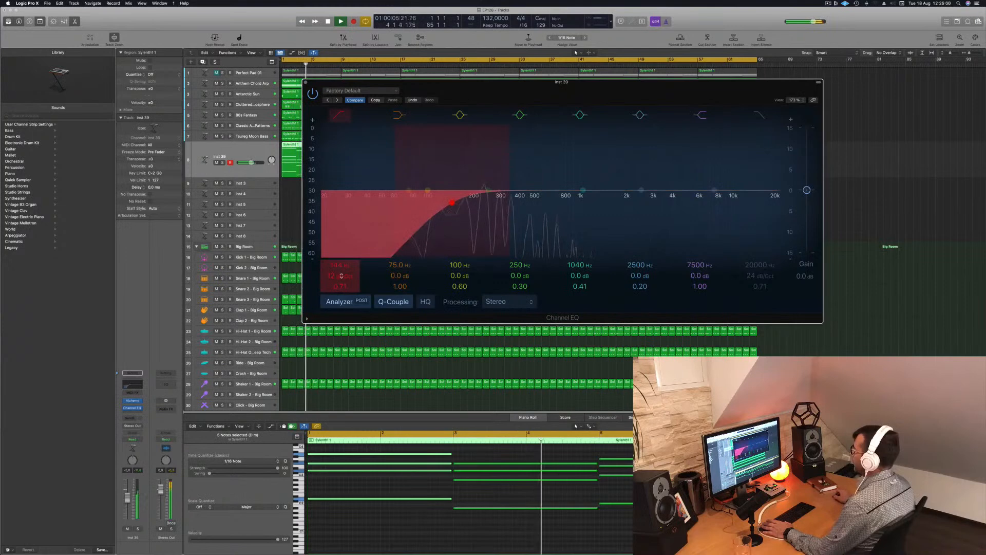
{"action": "left_click_drag", "start_coordinate": [337, 277], "coordinate": [337, 272]}
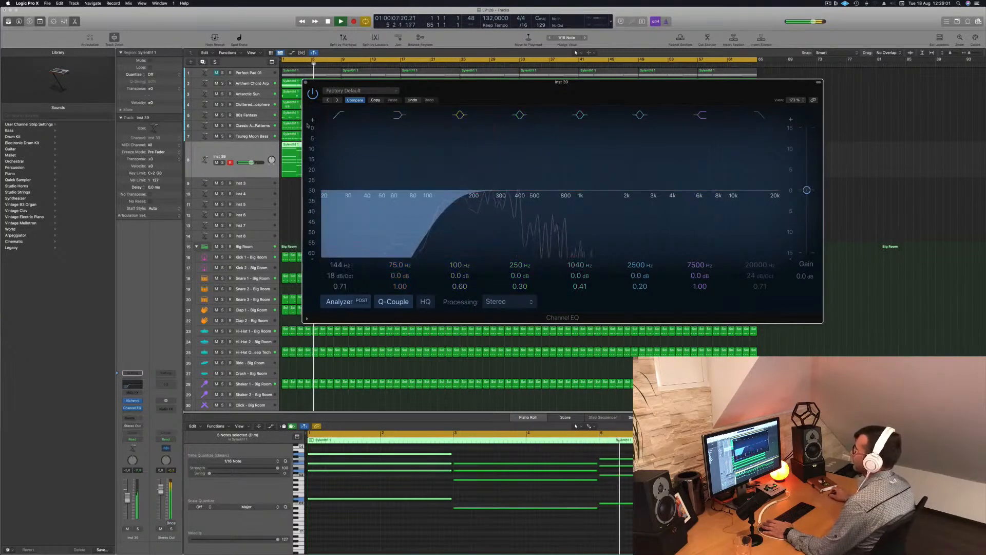
{"action": "left_click", "coordinate": [305, 83]}
Step: Raise the new pad track's level slightly and replay the start to check the balance
{"action": "key", "text": "space"}
{"action": "key", "text": "space"}
{"action": "left_click_drag", "start_coordinate": [128, 499], "coordinate": [128, 495]}
{"action": "key", "text": "space"}
{"action": "key", "text": "space"}
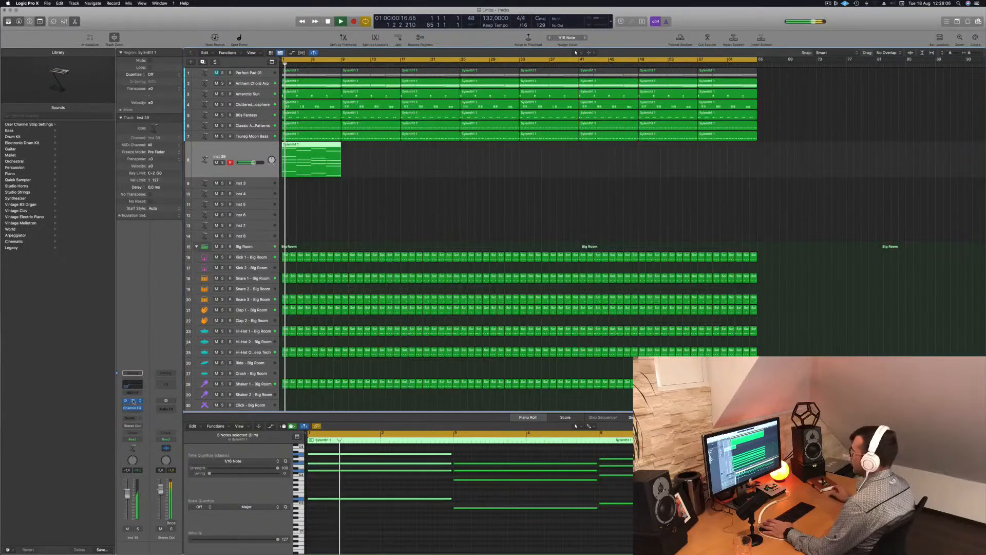
Step: Open Alchemy on the new pad track and load the Deeper Emotion pad preset
{"action": "left_click", "coordinate": [133, 400]}
{"action": "left_click_drag", "start_coordinate": [500, 89], "coordinate": [754, 142]}
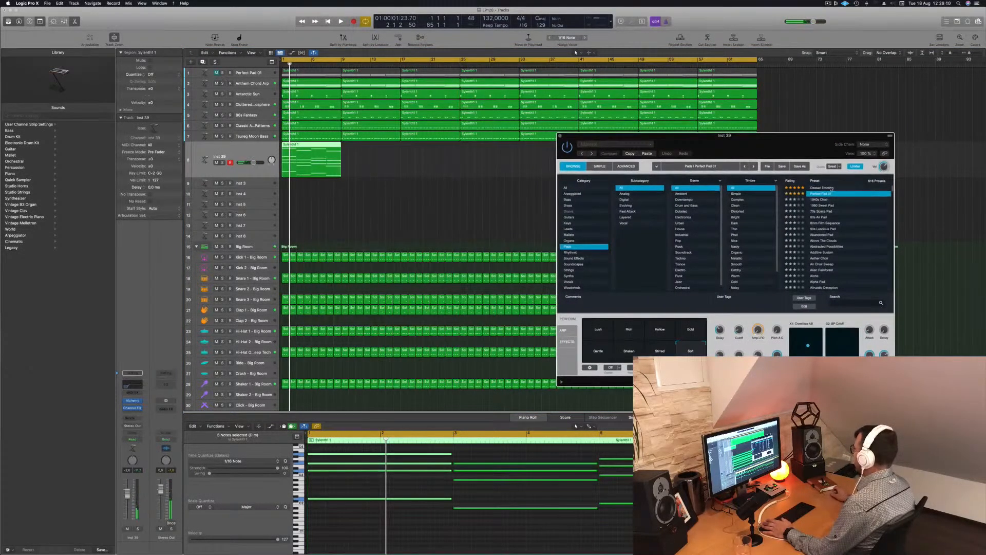
{"action": "left_click", "coordinate": [831, 188]}
{"action": "left_click_drag", "start_coordinate": [788, 149], "coordinate": [766, 128]}
{"action": "key", "text": "space"}
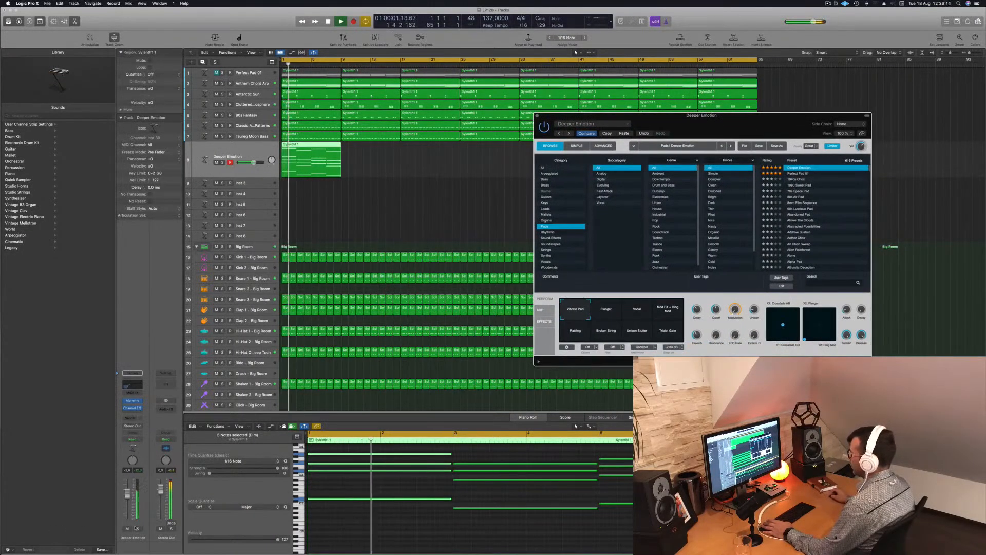
Step: Check Deeper Emotion in solo, audition its Vocal and Flanger variations, and select the variation below Vibrato Pad
{"action": "left_click", "coordinate": [137, 529]}
{"action": "left_click", "coordinate": [137, 529]}
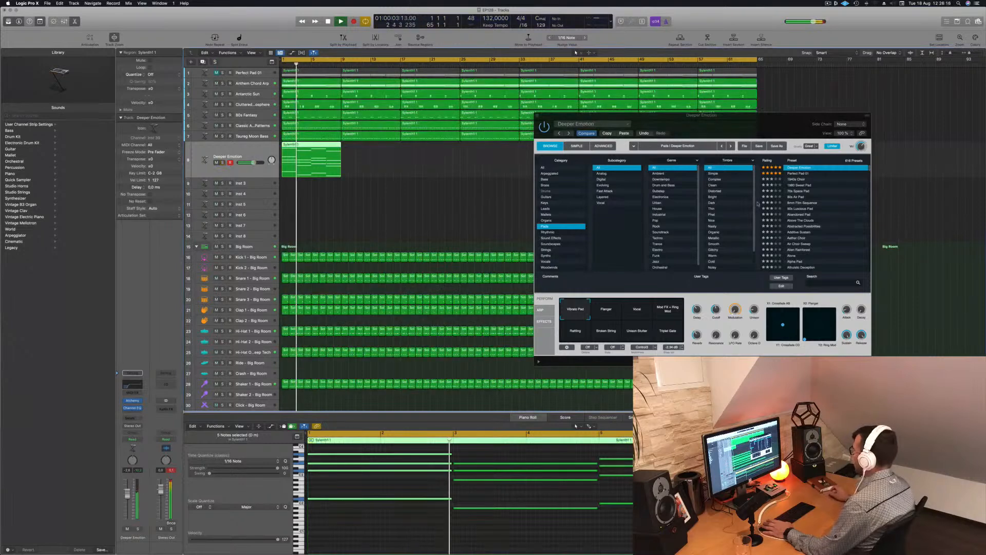
{"action": "left_click", "coordinate": [637, 309]}
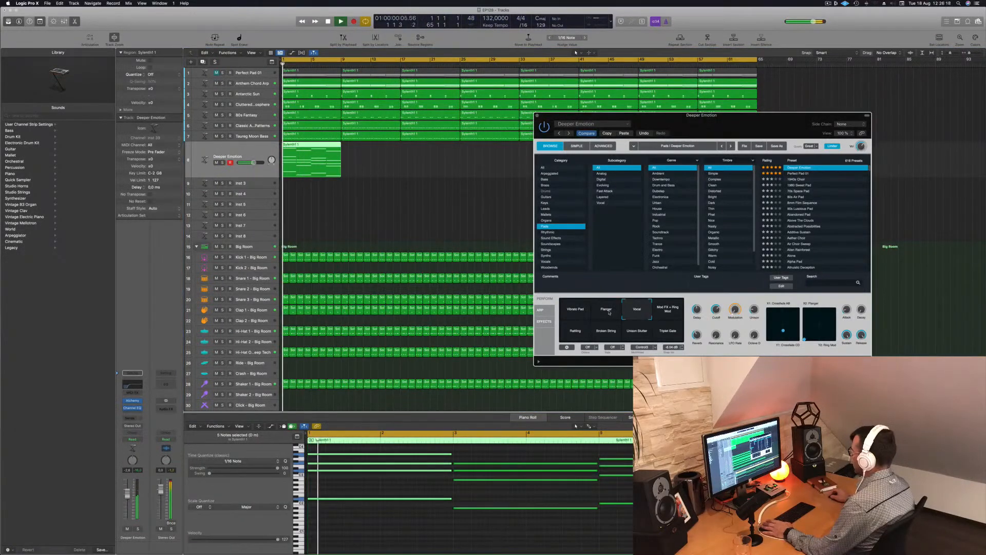
{"action": "left_click", "coordinate": [608, 311]}
{"action": "left_click", "coordinate": [575, 331]}
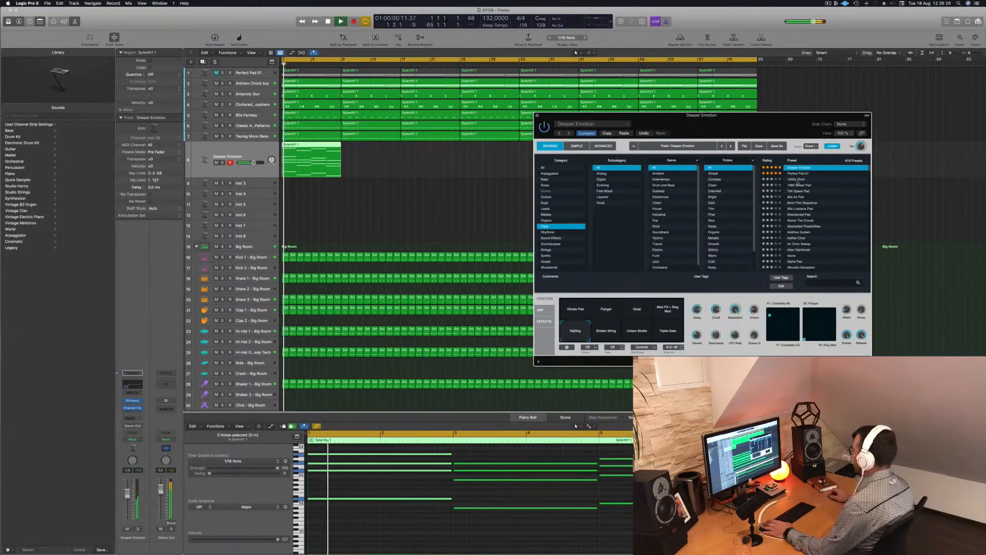
Step: Audition the 1940s Choir, 1980 Sweet Pad, 80s Air Pad and 8mm Film Sequence presets on the pad track
{"action": "left_click", "coordinate": [795, 180]}
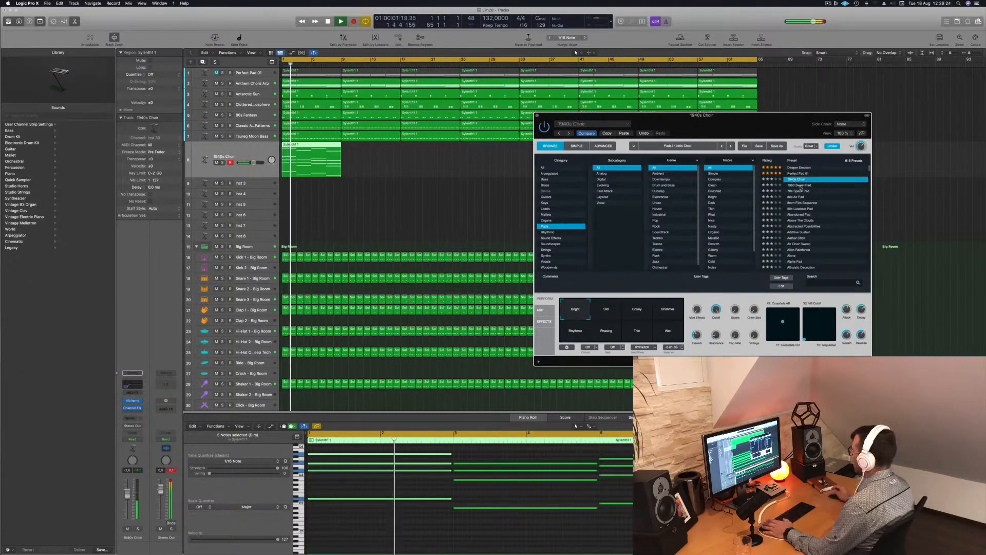
{"action": "left_click", "coordinate": [800, 186]}
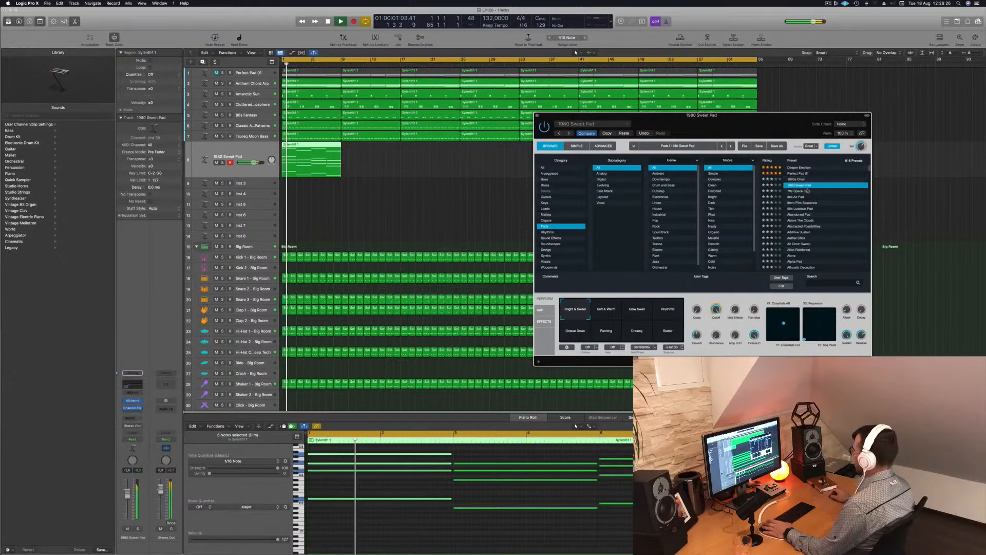
{"action": "left_click", "coordinate": [797, 197]}
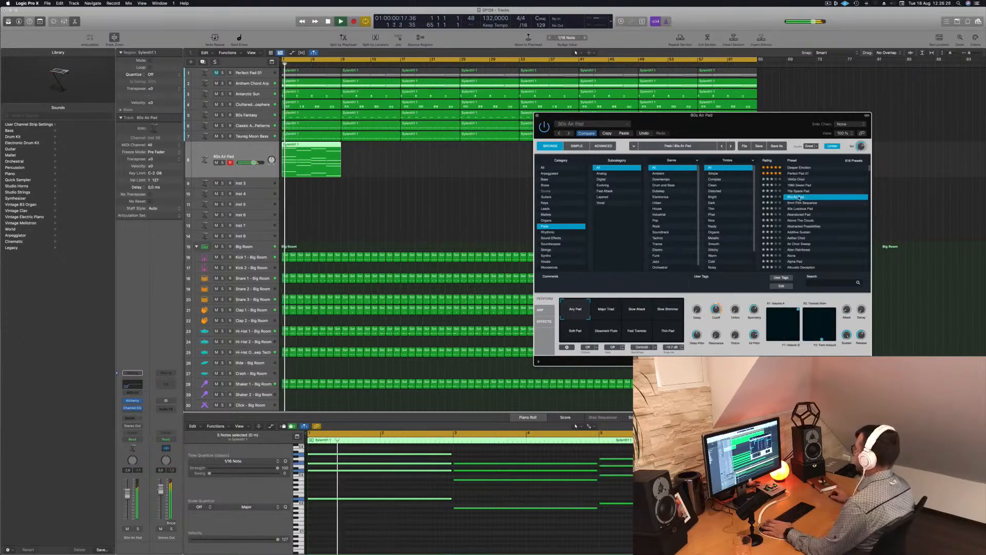
{"action": "left_click", "coordinate": [802, 203]}
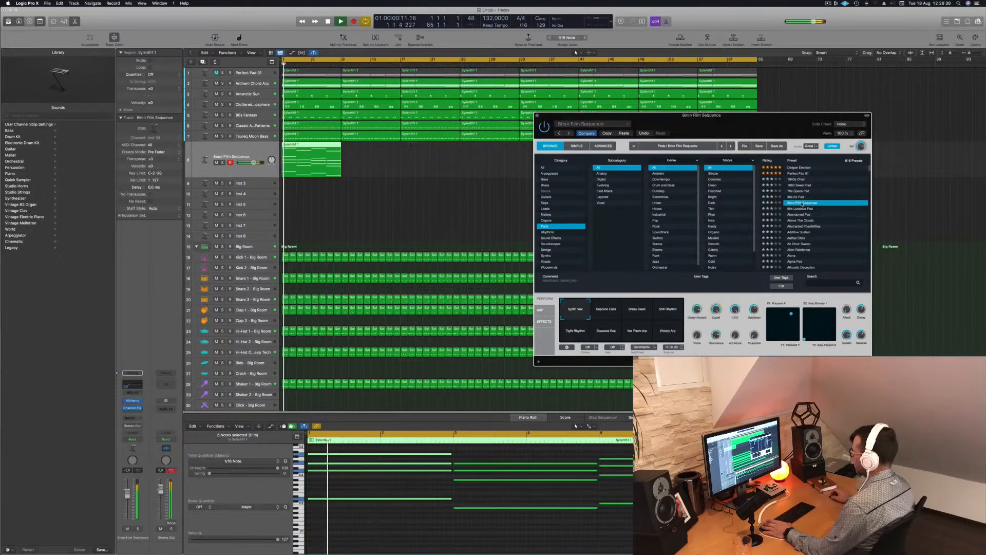
{"action": "key", "text": "space"}
Step: Add a send to Bus 6 on the pad track, raise its send level, and replay from the start
{"action": "left_click", "coordinate": [143, 417]}
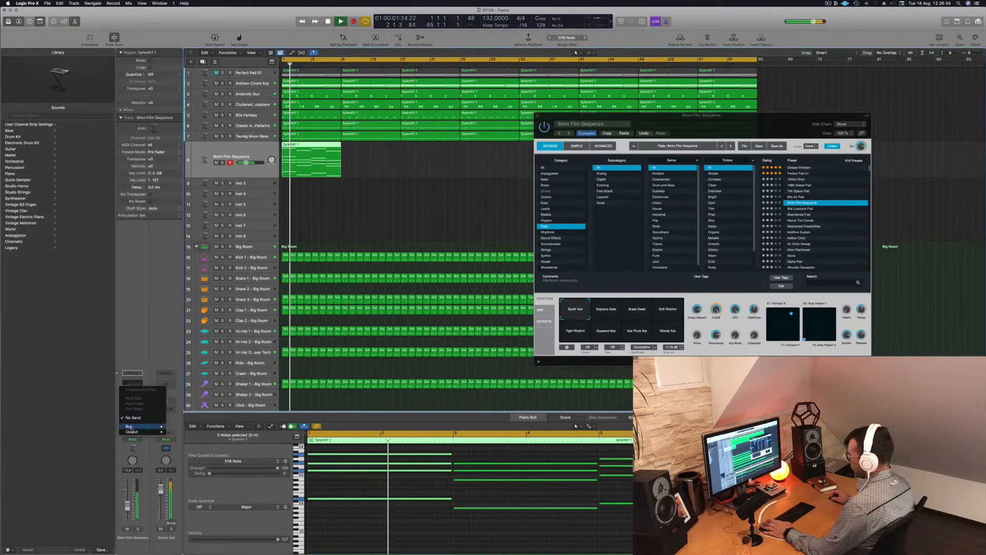
{"action": "mouse_move", "coordinate": [146, 427]}
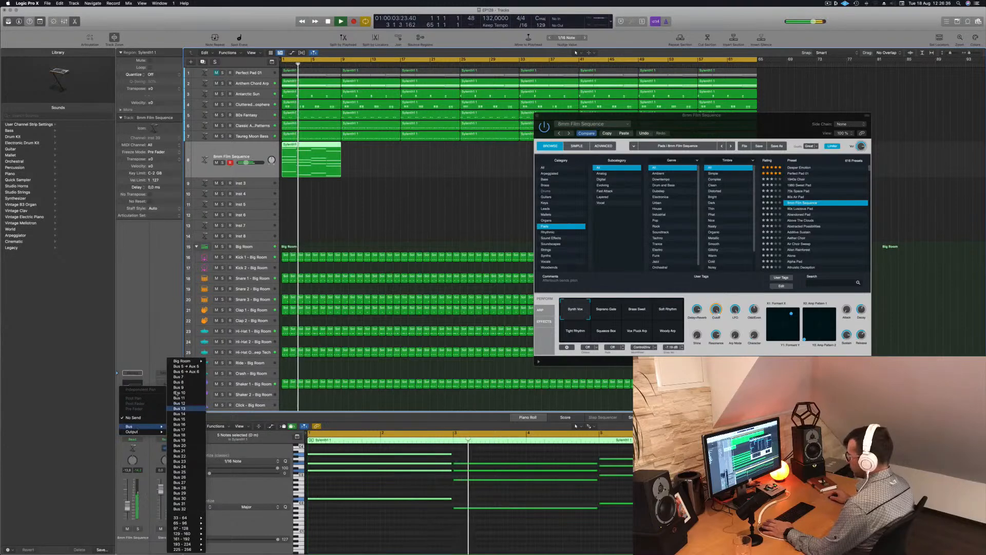
{"action": "left_click", "coordinate": [187, 372]}
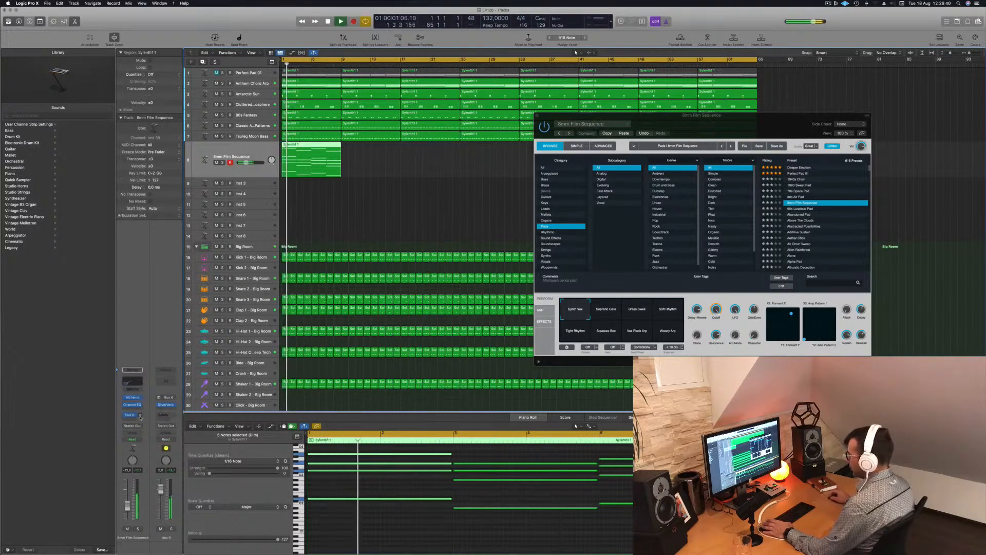
{"action": "key", "text": "space"}
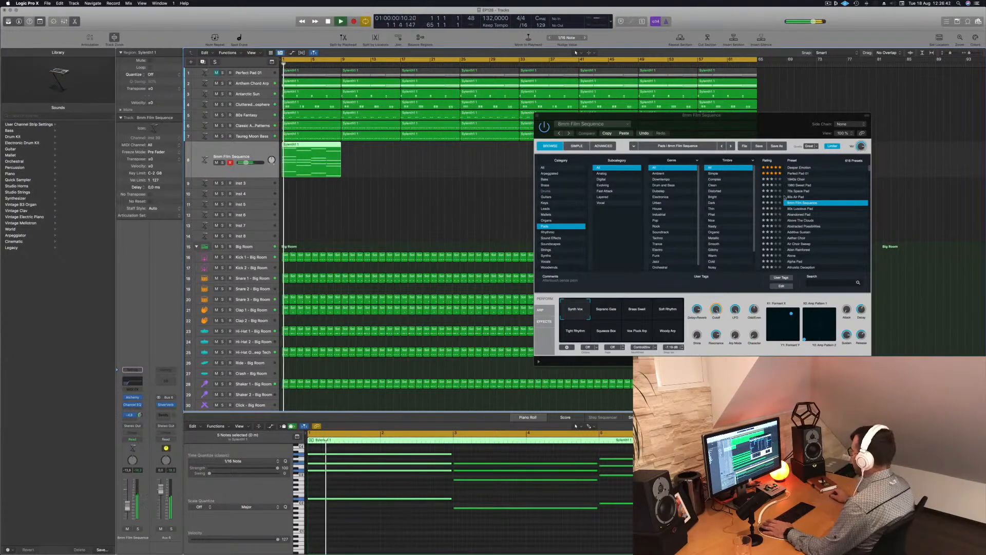
Step: Audition the 90s Luscious Pad preset with its Glassy variation, and load the Abandoned Pad preset
{"action": "left_click", "coordinate": [800, 208]}
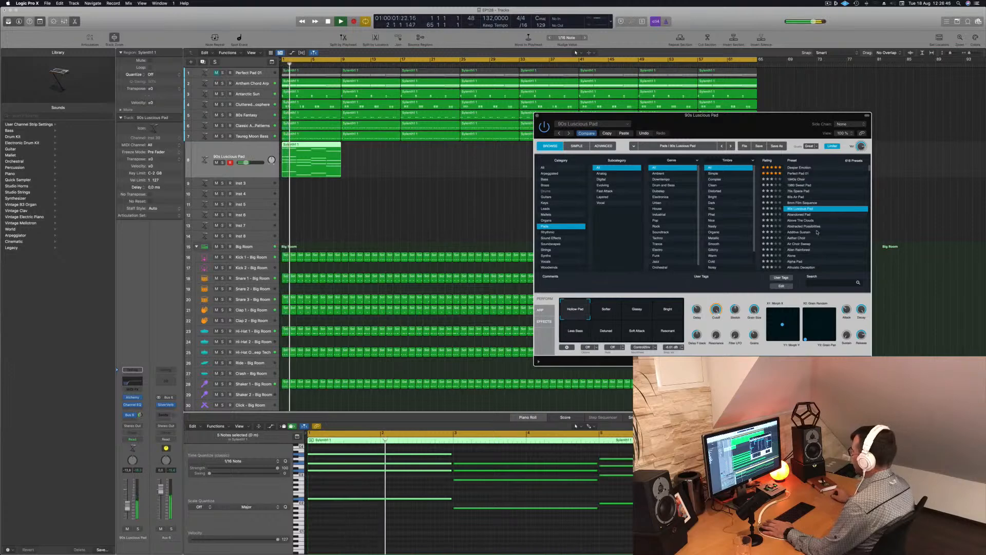
{"action": "left_click", "coordinate": [650, 308]}
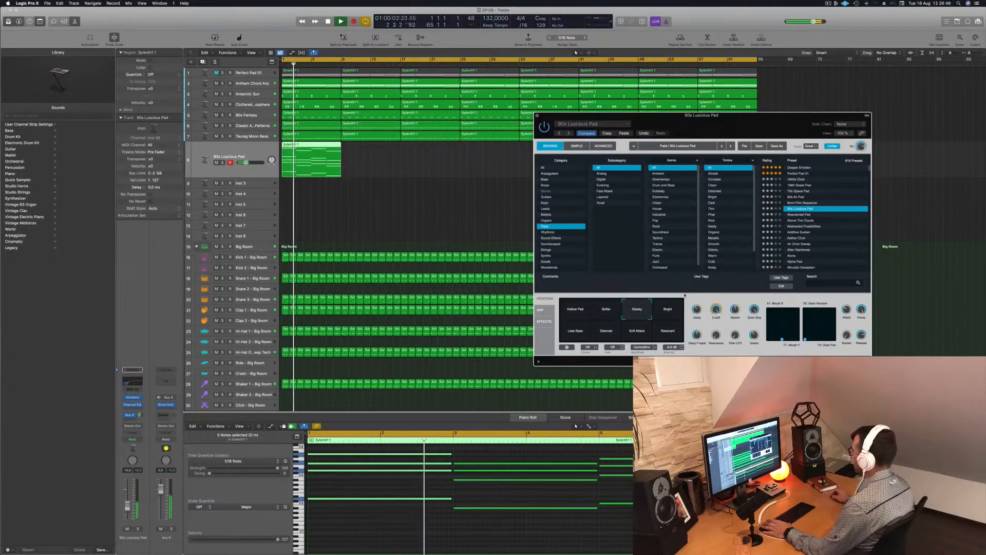
{"action": "left_click", "coordinate": [801, 215]}
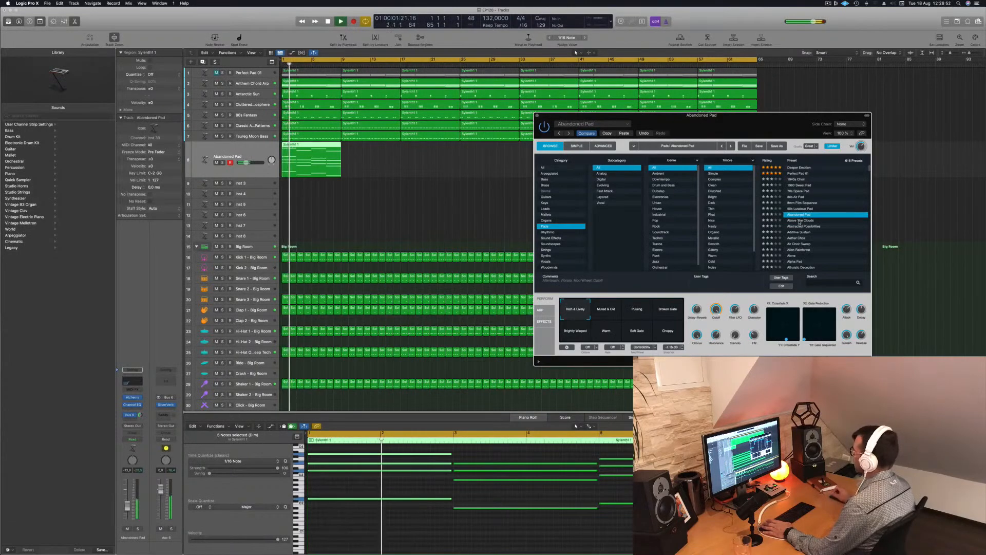
Step: Audition Abandoned Pad's Muted & Old, Pulsing and Broken Gate variations, lowering the track's level slightly
{"action": "left_click_drag", "start_coordinate": [765, 126], "coordinate": [704, 85]}
{"action": "left_click", "coordinate": [553, 268]}
{"action": "left_click", "coordinate": [580, 269]}
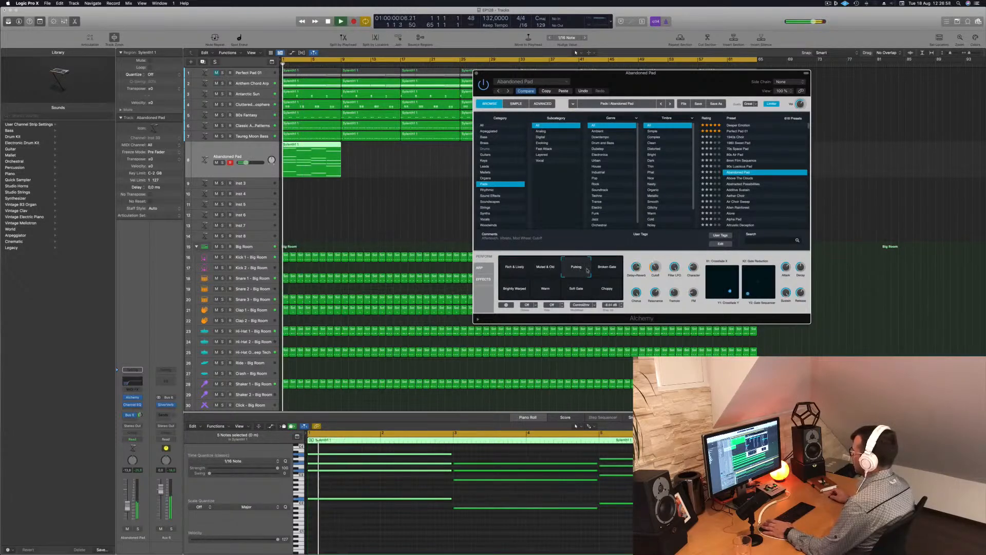
{"action": "left_click", "coordinate": [607, 268]}
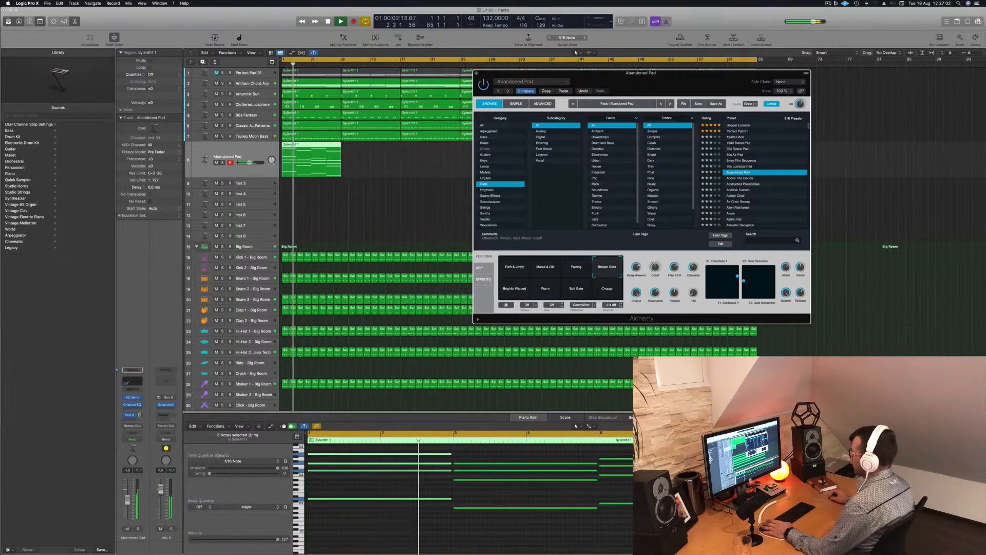
{"action": "left_click_drag", "start_coordinate": [127, 501], "coordinate": [127, 504]}
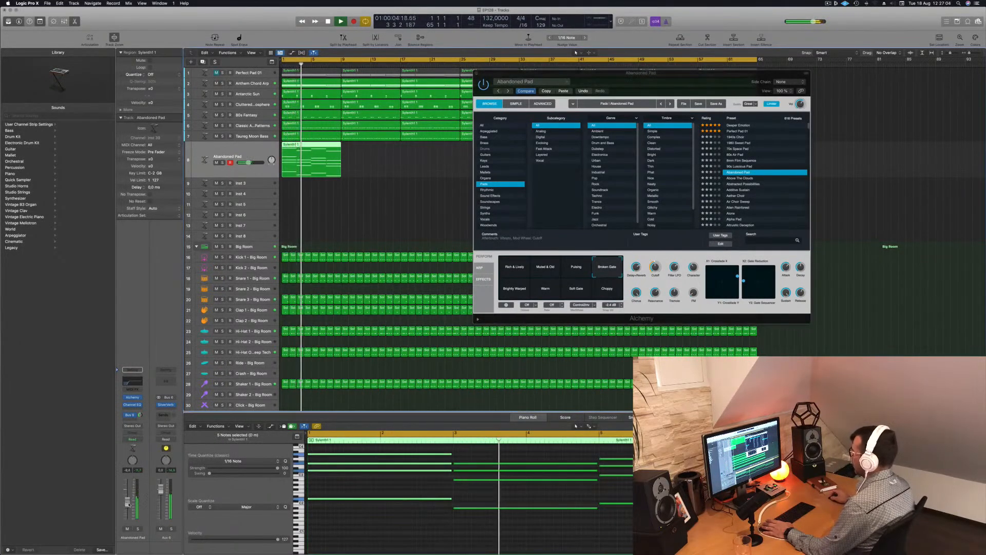
Step: Compare Abandoned Pad's Brightly Warped, Warm and Choppy variations, select Choppy, and lower the track's level to fit the mix
{"action": "left_click", "coordinate": [518, 289]}
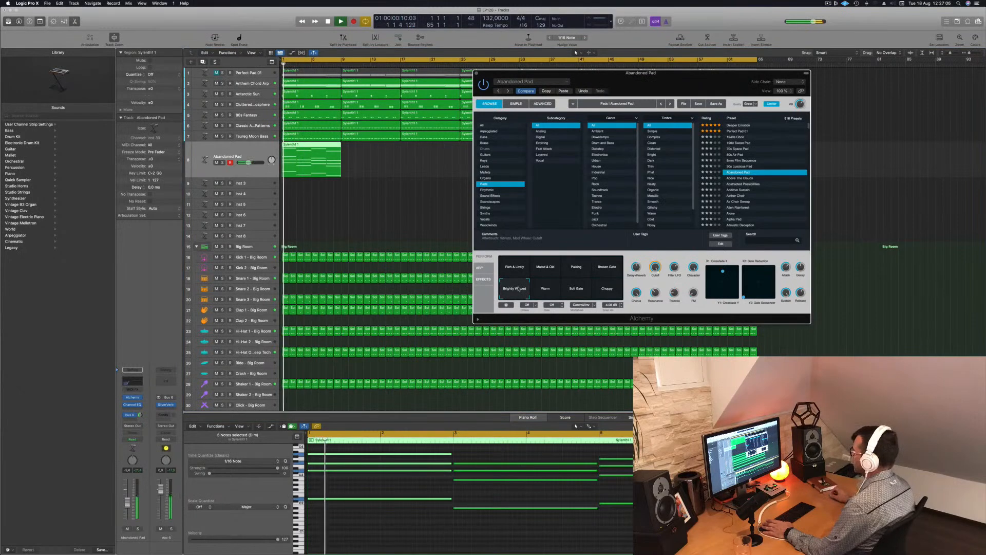
{"action": "left_click", "coordinate": [546, 291]}
{"action": "left_click", "coordinate": [610, 291]}
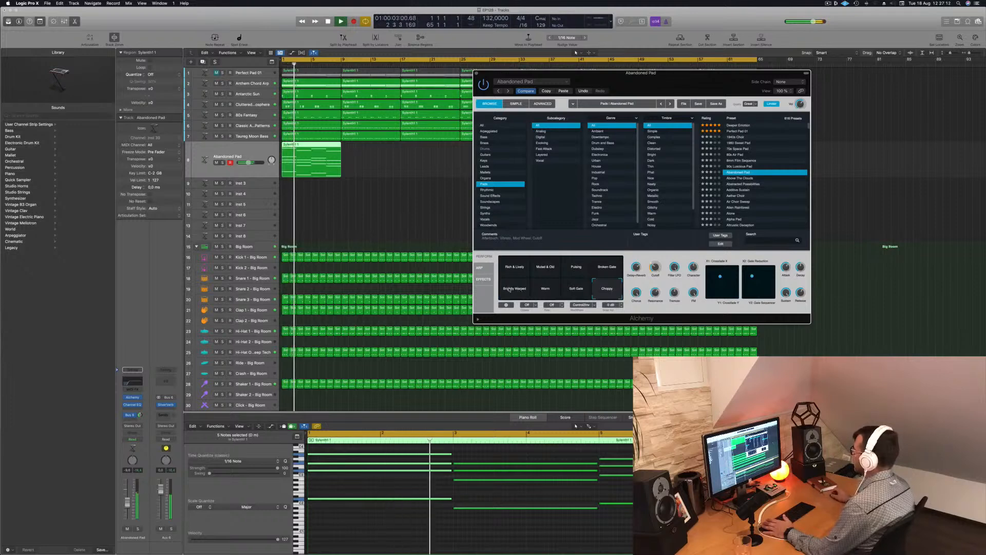
{"action": "left_click", "coordinate": [388, 380]}
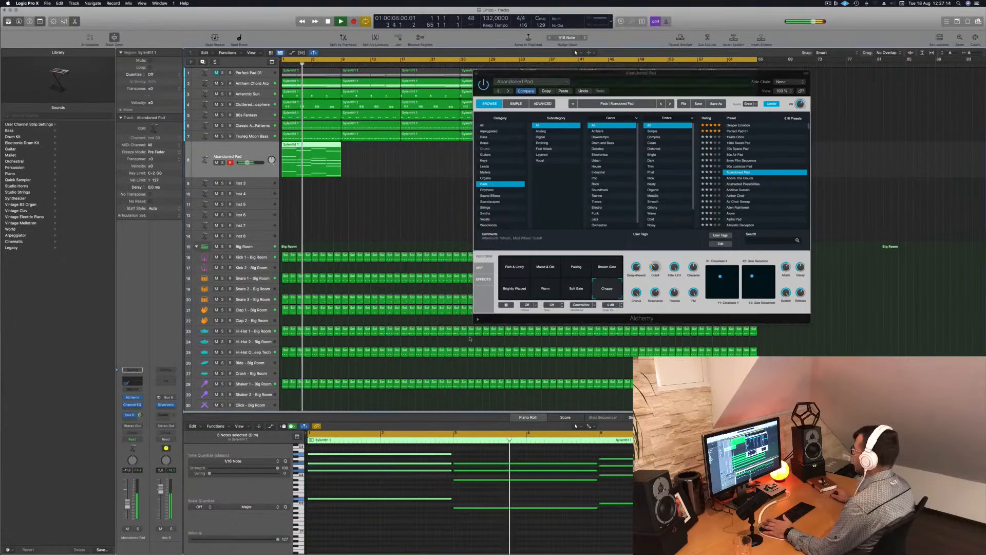
{"action": "left_click", "coordinate": [513, 291]}
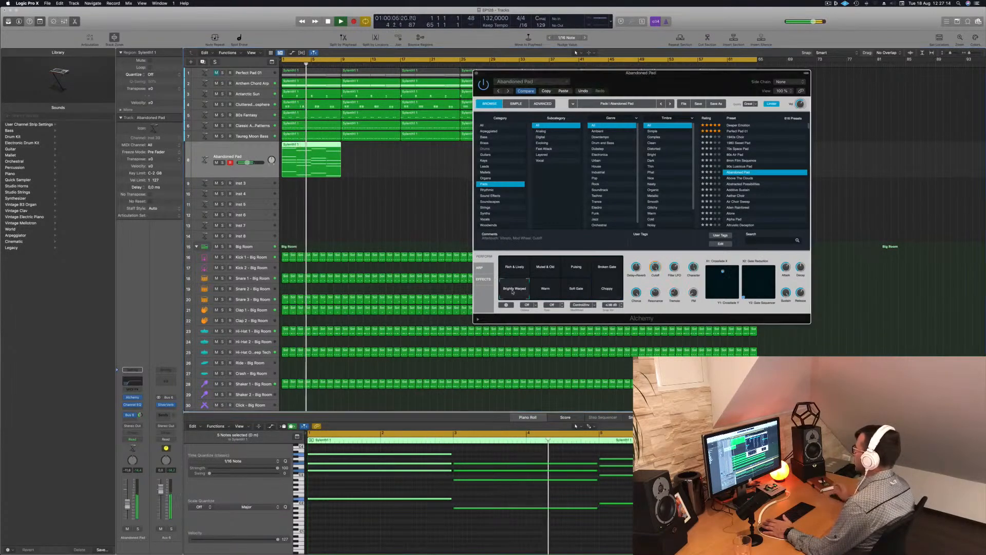
{"action": "left_click", "coordinate": [598, 289]}
{"action": "left_click_drag", "start_coordinate": [128, 505], "coordinate": [127, 508]}
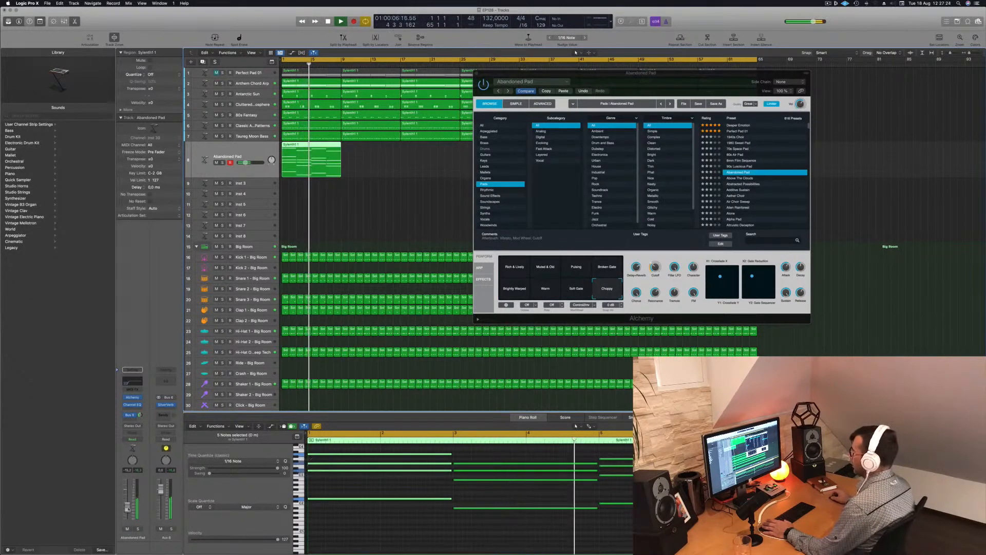
{"action": "left_click_drag", "start_coordinate": [128, 509], "coordinate": [128, 511]}
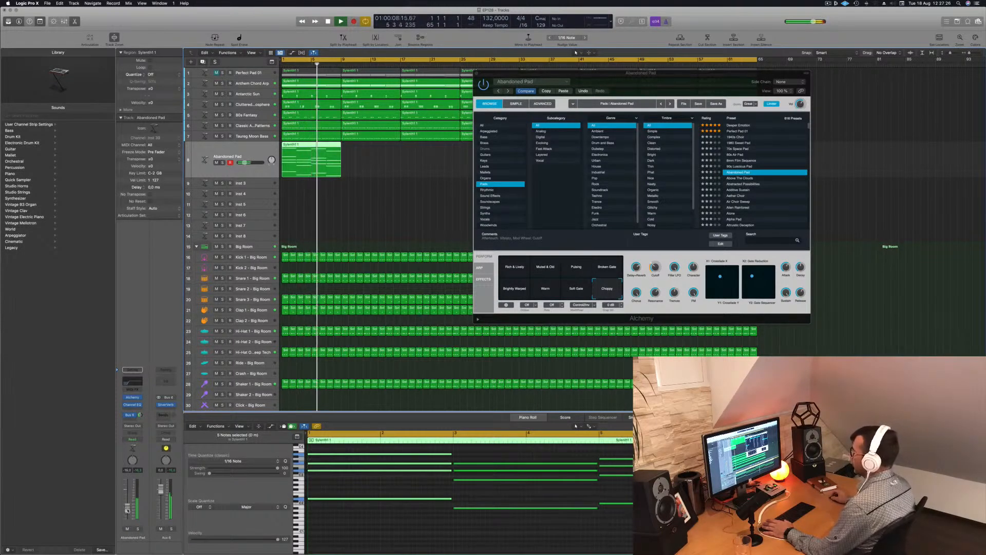
Step: Copy the Abandoned Pad region repeatedly along its track until it fills the 64-bar loop, and restart playback
{"action": "left_click_drag", "start_coordinate": [655, 80], "coordinate": [913, 138]}
{"action": "key", "text": "space"}
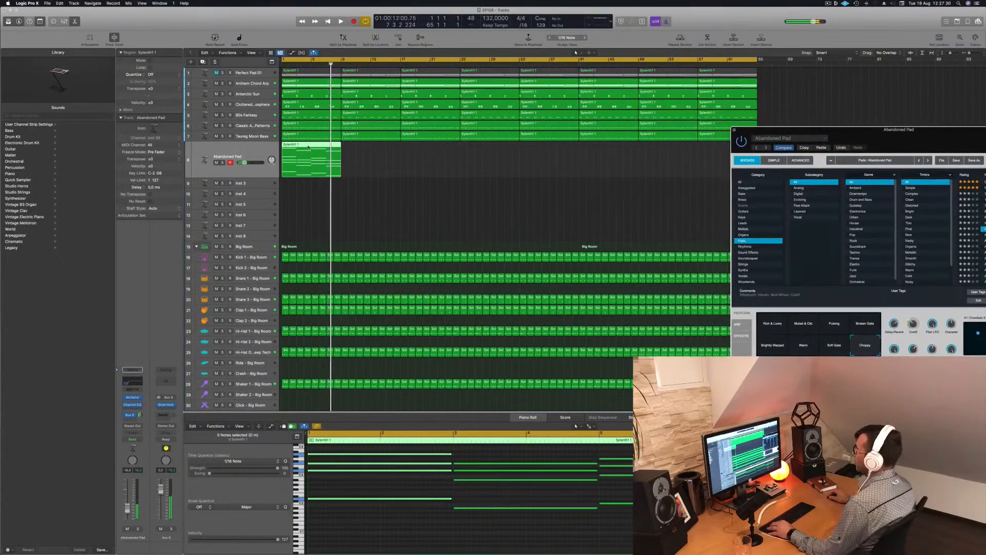
{"action": "left_click_drag", "start_coordinate": [309, 147], "coordinate": [372, 153]}
{"action": "mouse_move", "coordinate": [433, 159]}
{"action": "left_mouse_down"}
{"action": "mouse_move", "coordinate": [308, 151]}
{"action": "mouse_move", "coordinate": [431, 147]}
{"action": "left_mouse_up"}
{"action": "mouse_move", "coordinate": [544, 160]}
{"action": "left_mouse_down"}
{"action": "mouse_move", "coordinate": [310, 149]}
{"action": "mouse_move", "coordinate": [547, 150]}
{"action": "left_mouse_up"}
{"action": "key", "text": "space"}
Step: Create a new track with the Abandoned Pad track's settings and copy the pad's first region onto it at bar 1
{"action": "left_click_drag", "start_coordinate": [764, 146], "coordinate": [551, 81]}
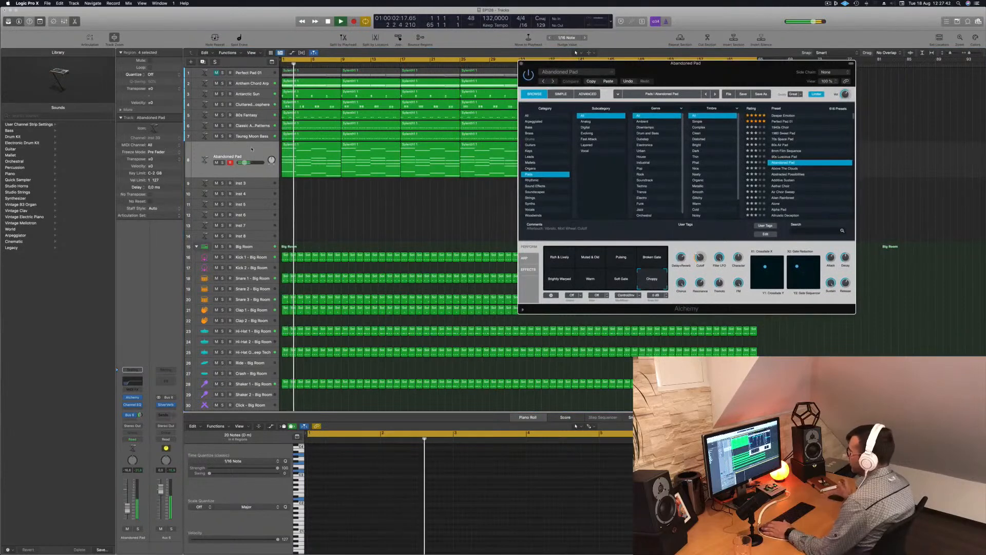
{"action": "left_click", "coordinate": [252, 149]}
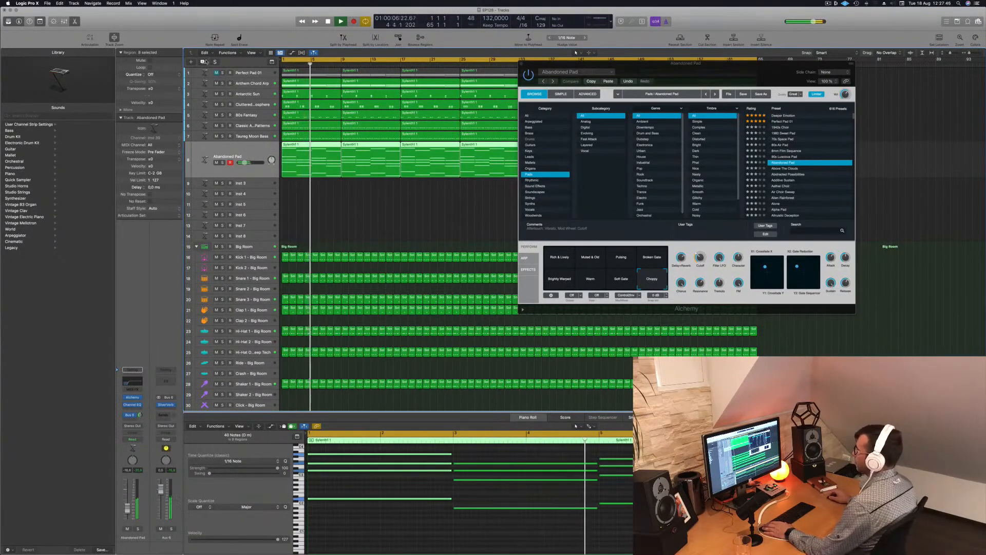
{"action": "key", "text": "super+d"}
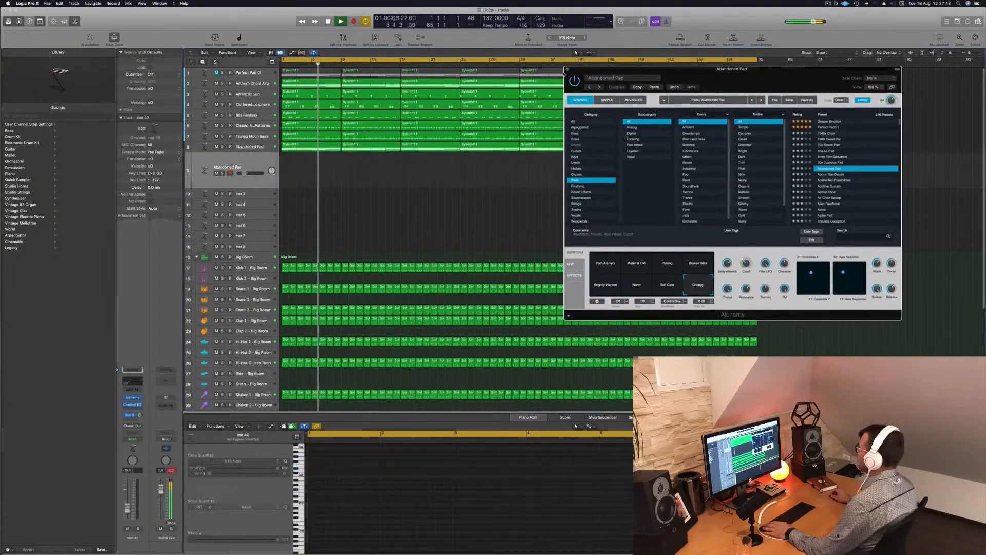
{"action": "key", "text": "super+w"}
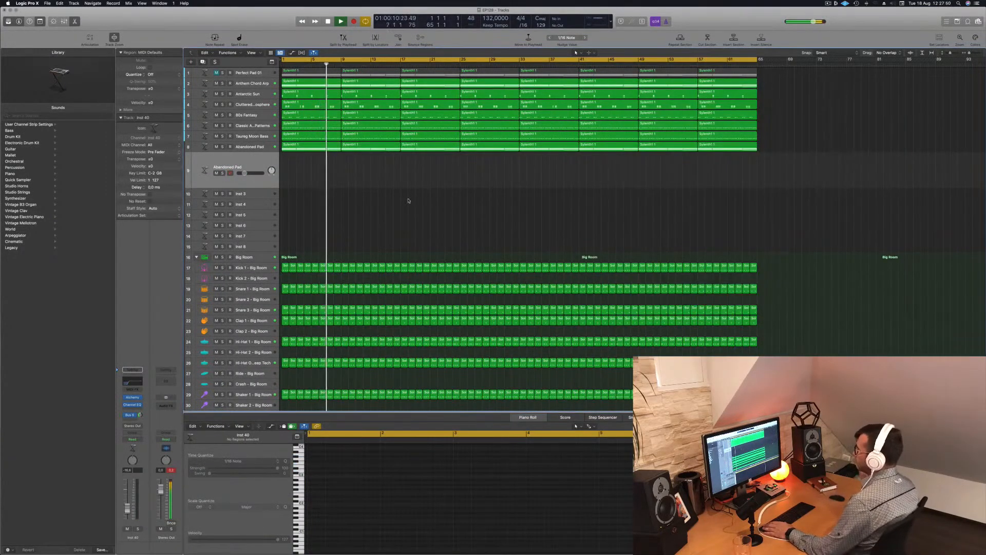
{"action": "left_click_drag", "start_coordinate": [299, 147], "coordinate": [300, 164]}
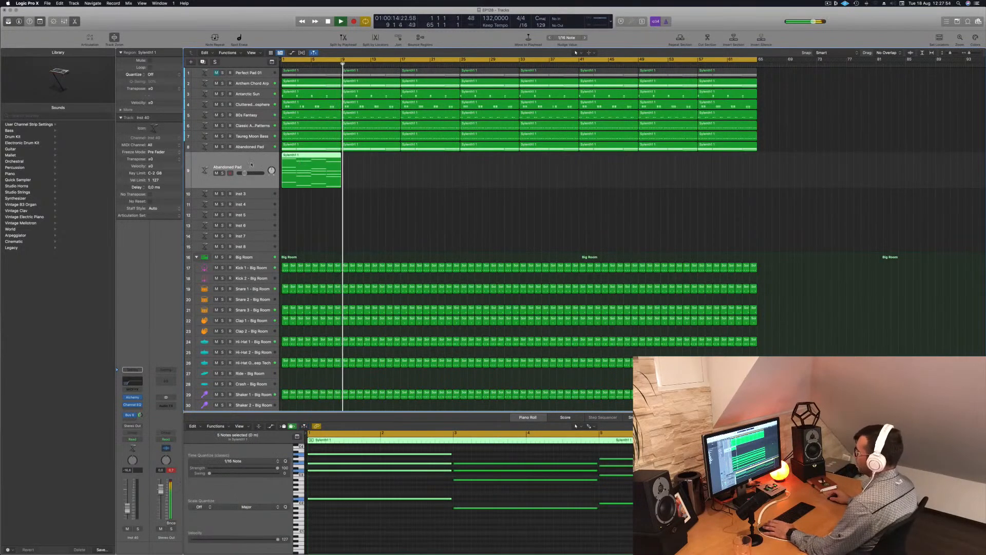
Step: Open Alchemy on the new track, audition Alien Rainforest in solo and in the mix, and load the Alone pad preset
{"action": "key", "text": "Return"}
{"action": "key", "text": "space"}
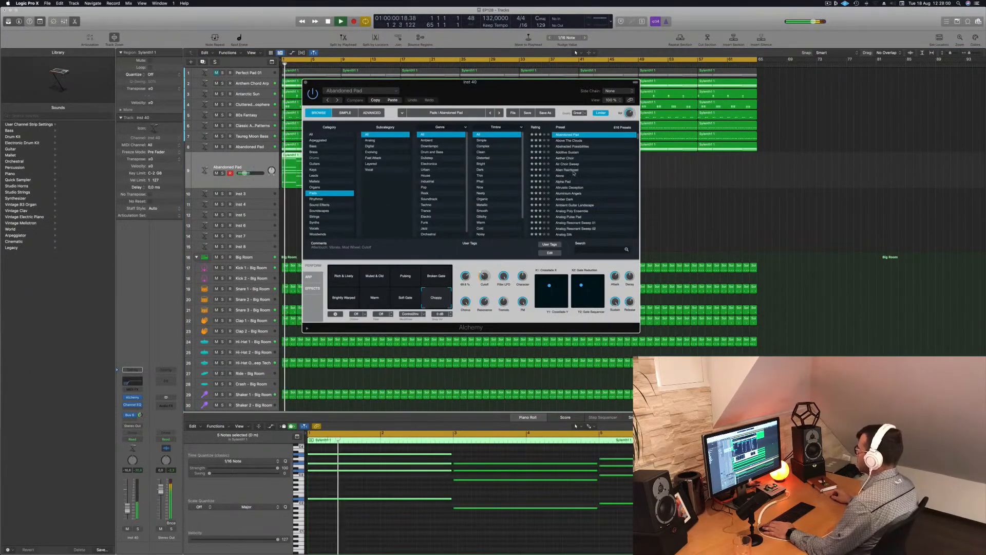
{"action": "left_click", "coordinate": [569, 171]}
{"action": "left_click_drag", "start_coordinate": [538, 90], "coordinate": [649, 114]}
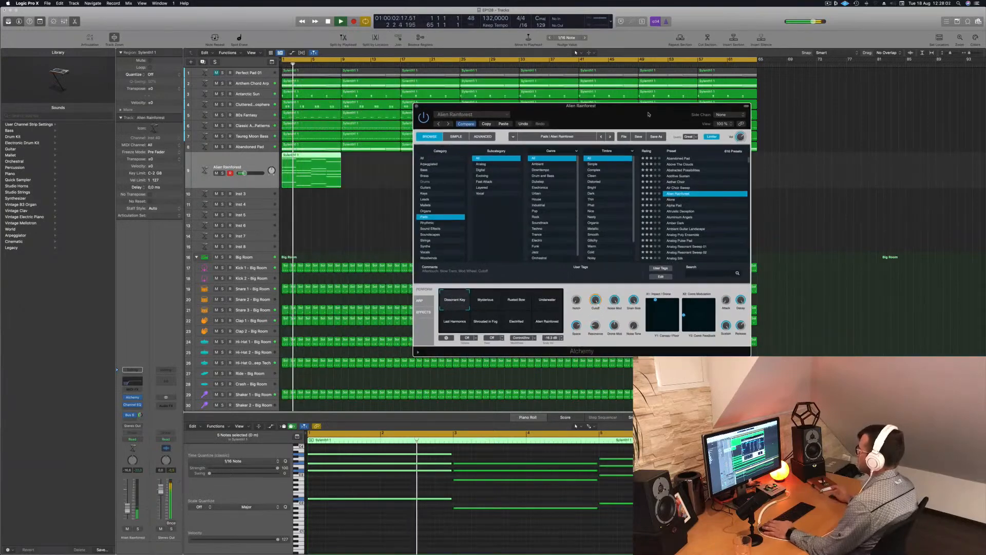
{"action": "left_click", "coordinate": [222, 174]}
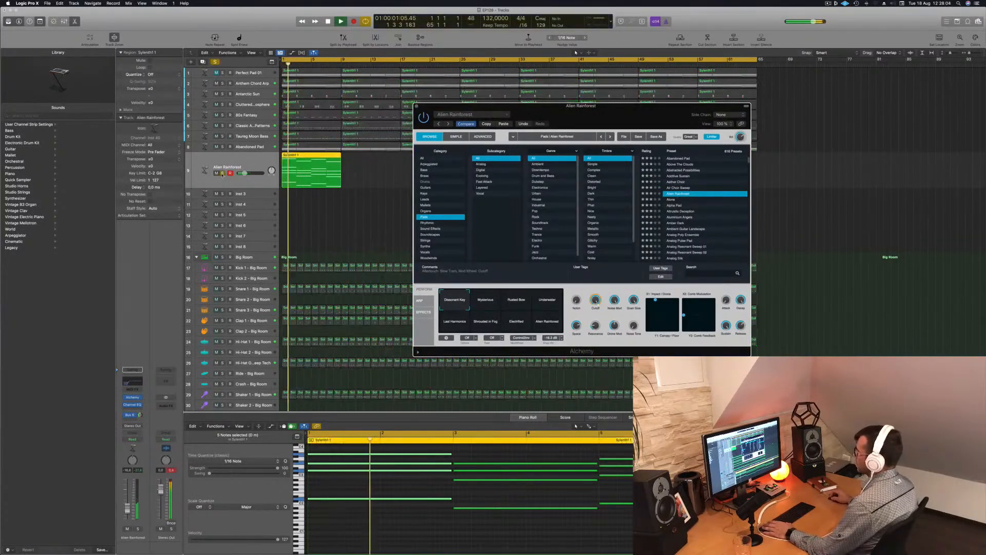
{"action": "key", "text": "space"}
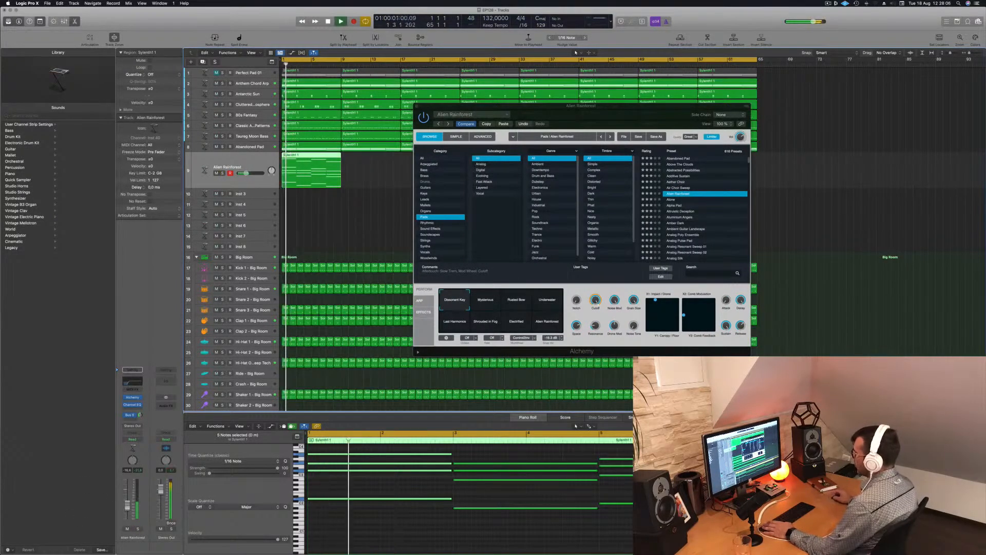
{"action": "left_click", "coordinate": [675, 200]}
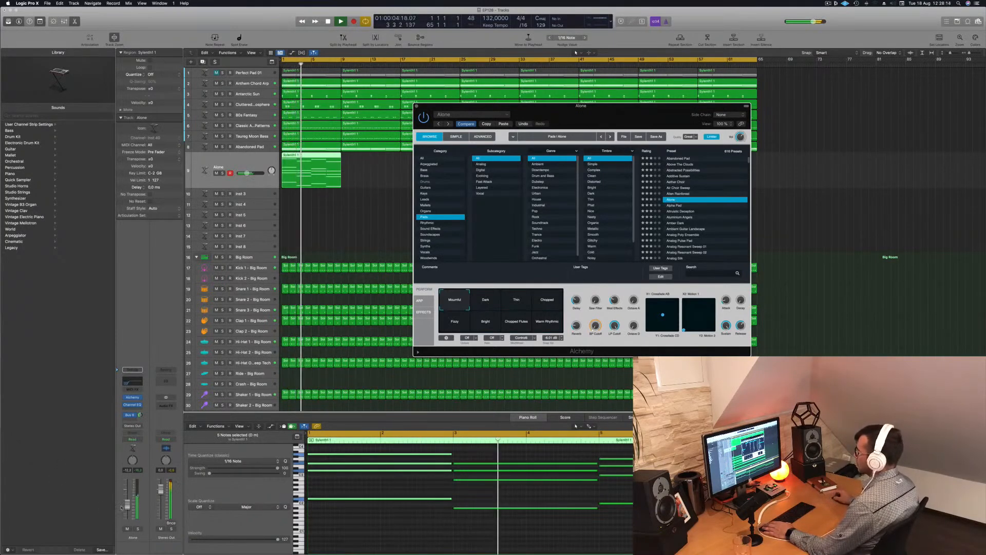
Step: Raise the Alone track's Channel EQ low cut to 760 Hz and increase its Bus 6 send level
{"action": "left_click", "coordinate": [145, 396]}
{"action": "left_click", "coordinate": [132, 382]}
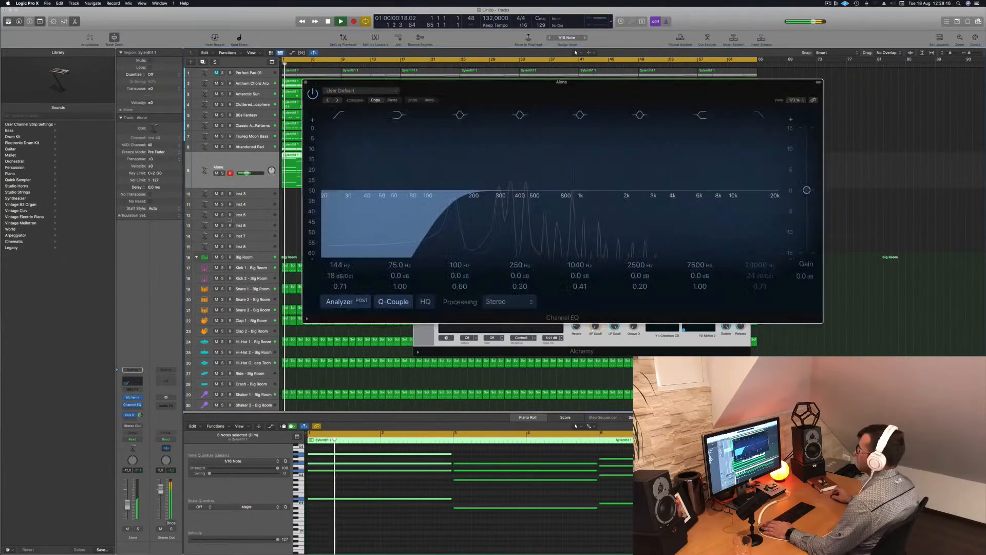
{"action": "left_click_drag", "start_coordinate": [531, 198], "coordinate": [560, 196]}
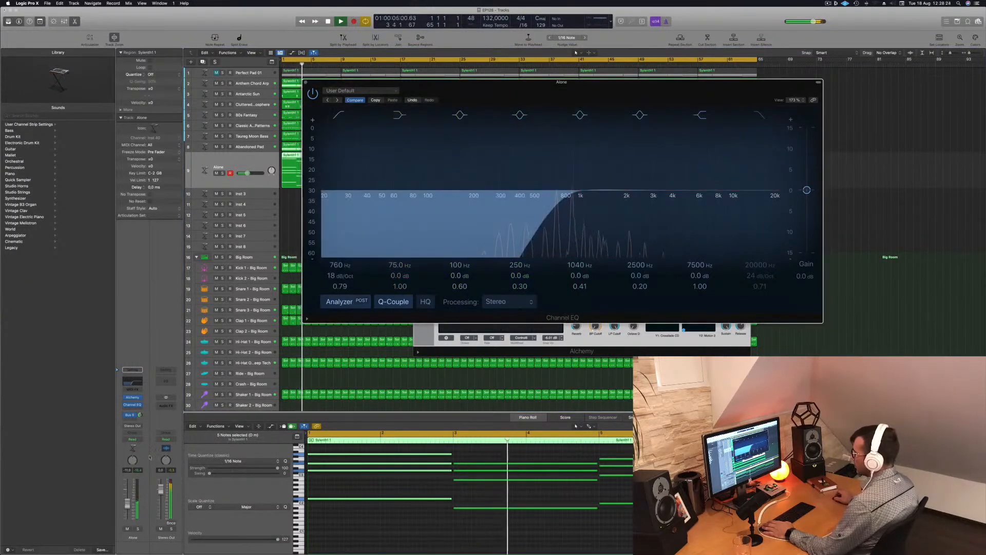
{"action": "left_click_drag", "start_coordinate": [141, 415], "coordinate": [140, 411]}
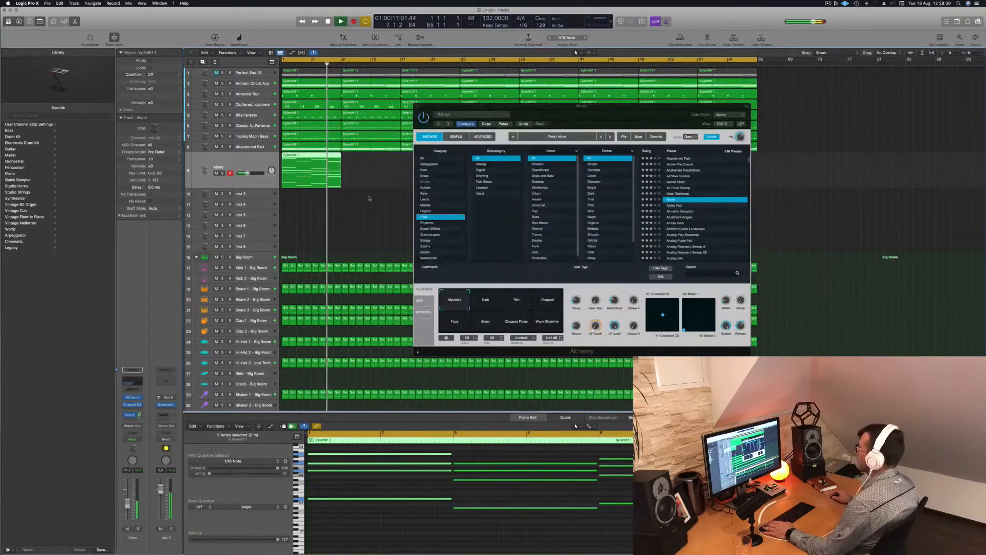
Step: Copy the Alone pad region repeatedly along its track until it fills the 64-bar loop
{"action": "left_click_drag", "start_coordinate": [554, 118], "coordinate": [900, 154]}
{"action": "left_click_drag", "start_coordinate": [315, 161], "coordinate": [374, 161]}
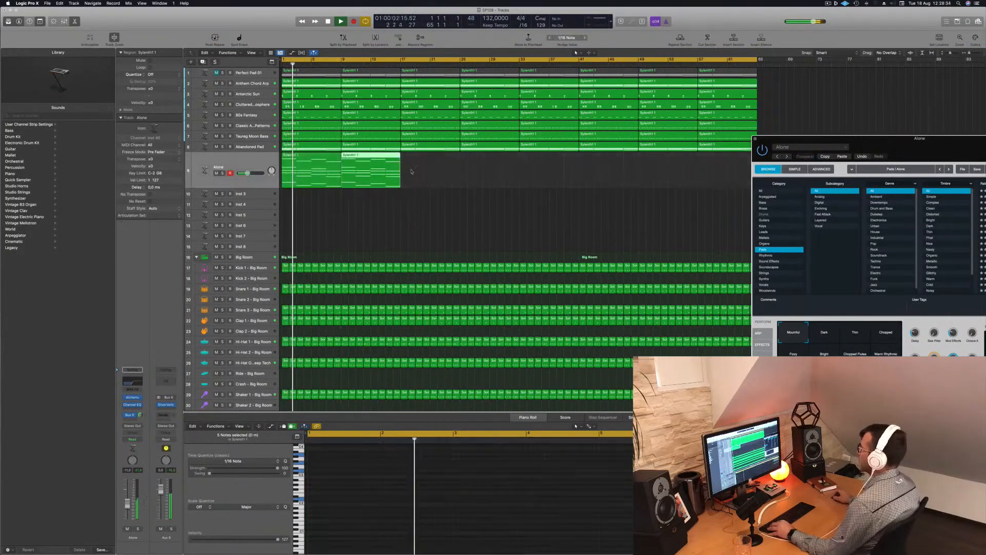
{"action": "left_click_drag", "start_coordinate": [315, 157], "coordinate": [640, 162]}
{"action": "scroll", "coordinate": [441, 242], "scroll_direction": "left", "scroll_amount": 3}
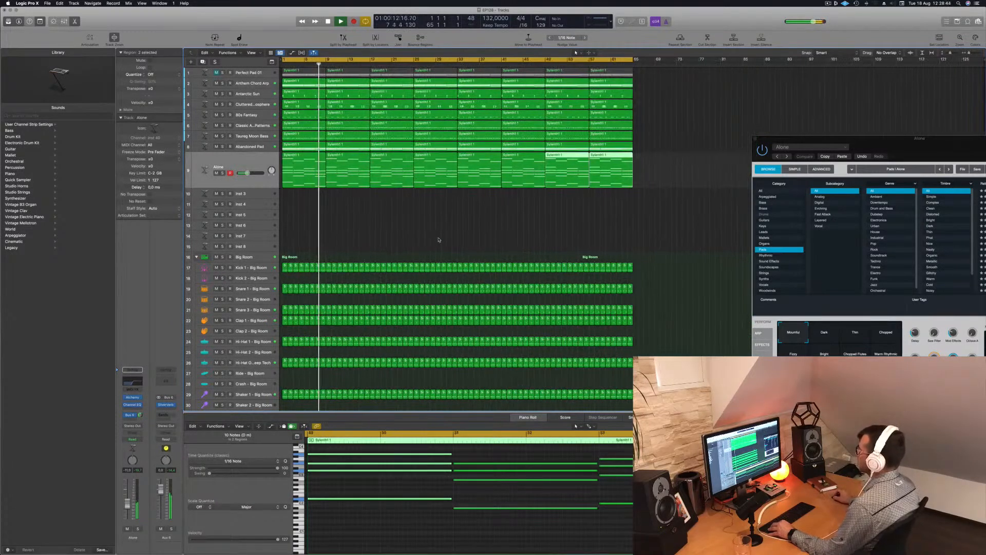
Step: Play the loop from the start and compare the Alone pad in solo and in the full mix
{"action": "left_click", "coordinate": [403, 233]}
{"action": "key", "text": "Return"}
{"action": "left_click", "coordinate": [223, 173]}
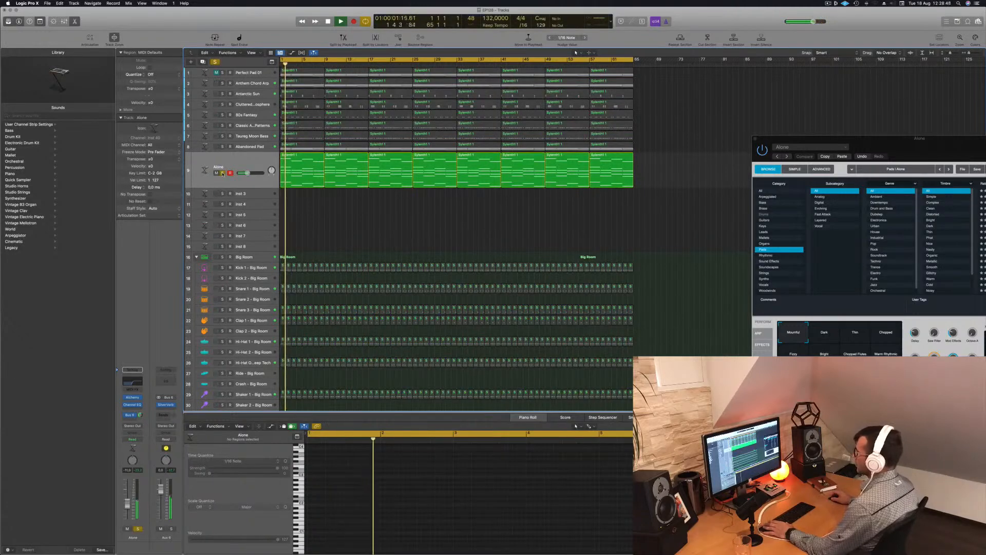
{"action": "left_click", "coordinate": [223, 173]}
{"action": "left_click", "coordinate": [221, 180]}
{"action": "key", "text": "Return"}
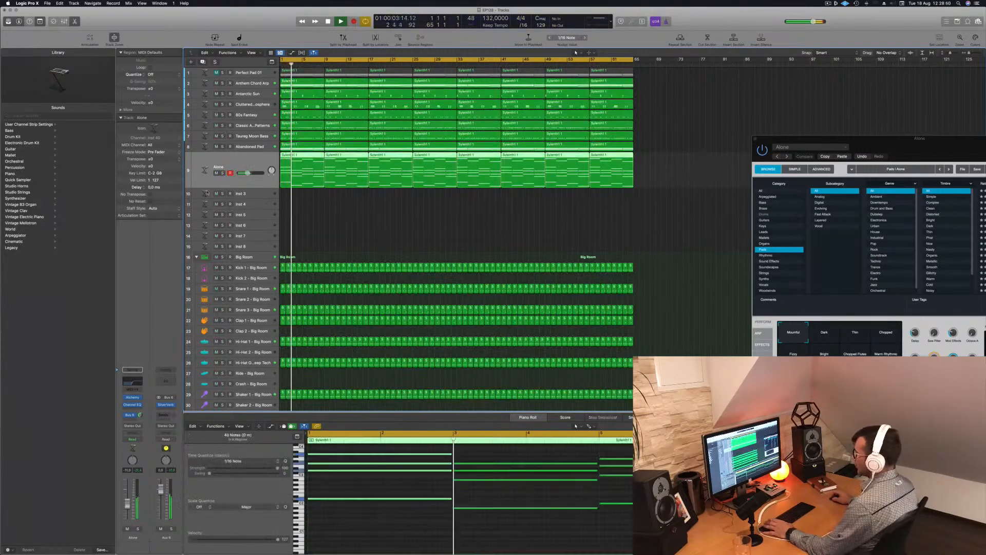
Step: Audition the Alone preset's performance snapshots in Alchemy, including Dark, Bright, Chopped Pulses and Warm Rhythmic, and choose Fizzy
{"action": "left_click", "coordinate": [132, 398]}
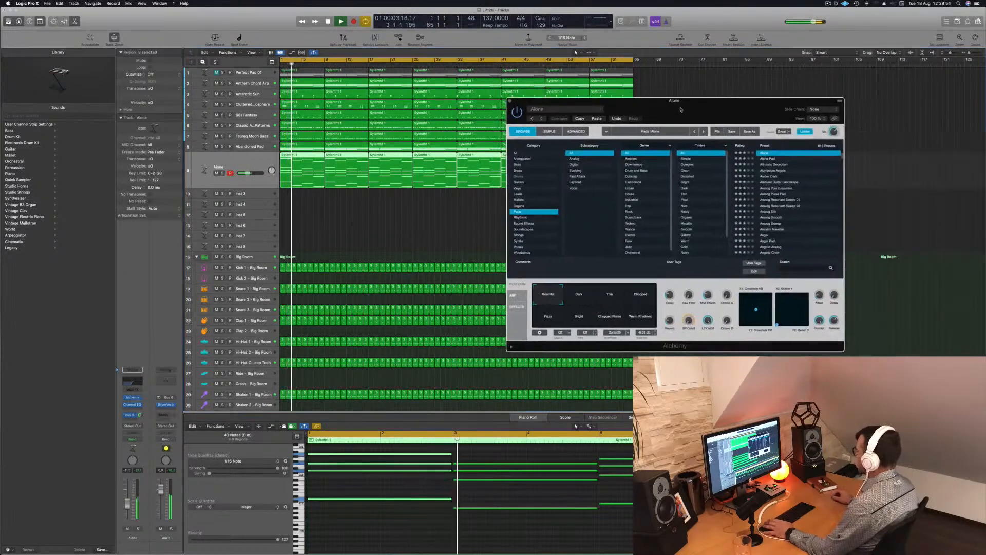
{"action": "left_click", "coordinate": [579, 298]}
{"action": "left_click", "coordinate": [608, 298]}
{"action": "left_click", "coordinate": [642, 297]}
{"action": "left_click", "coordinate": [546, 320]}
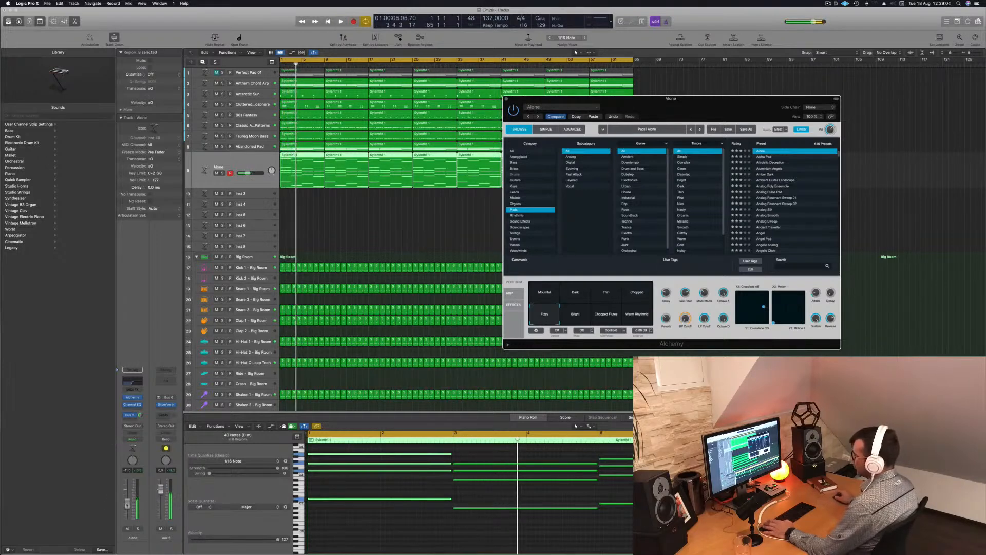
{"action": "key", "text": "space"}
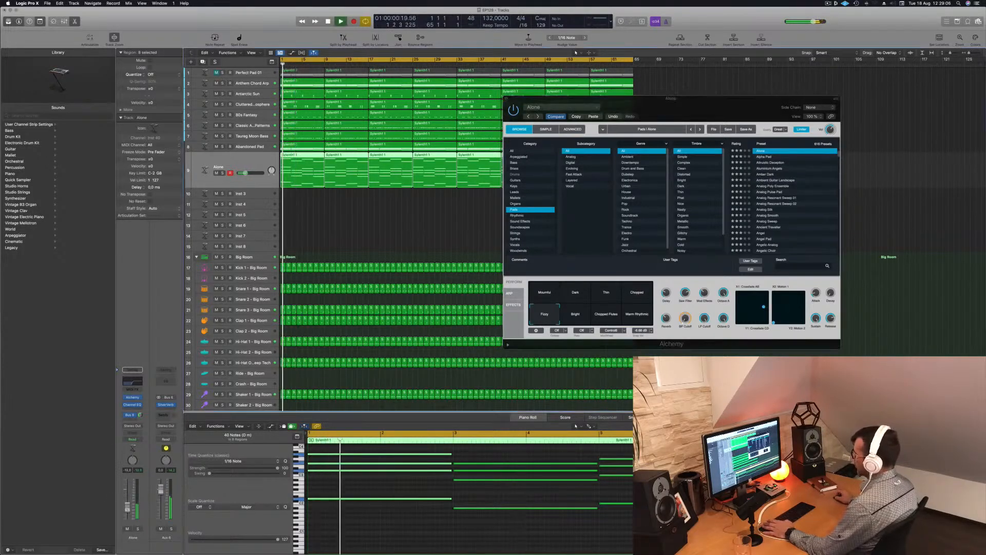
{"action": "left_click", "coordinate": [573, 317]}
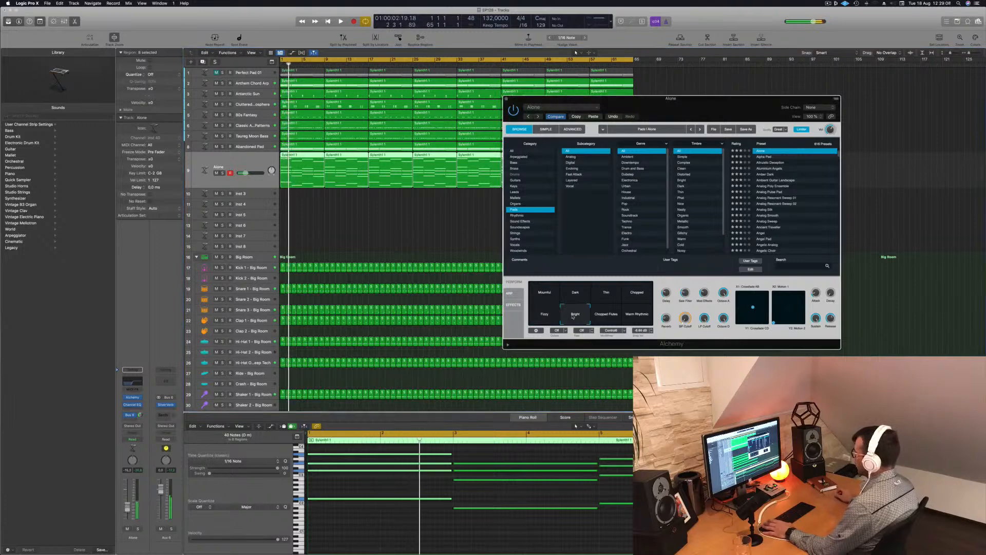
{"action": "left_click", "coordinate": [606, 316]}
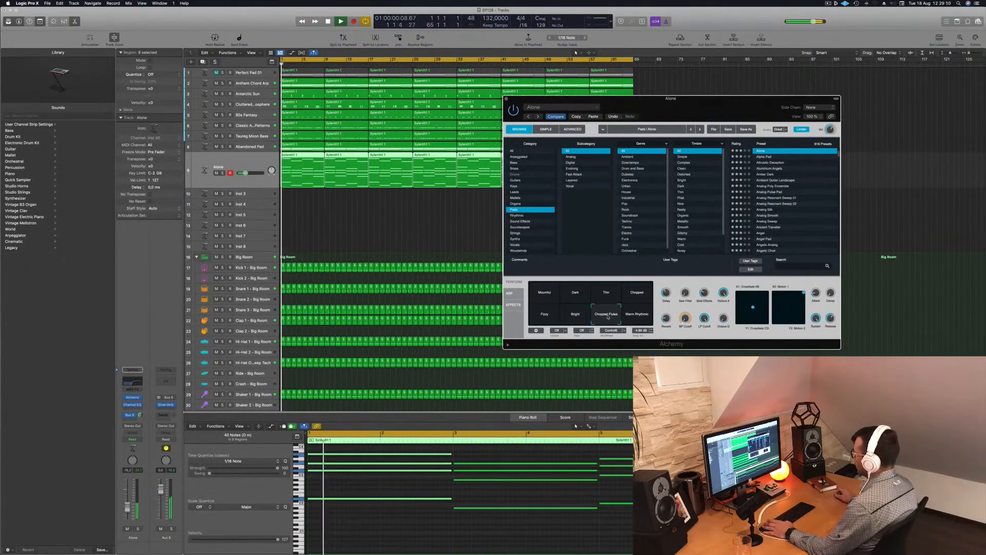
{"action": "left_click", "coordinate": [640, 315]}
{"action": "left_click", "coordinate": [545, 314]}
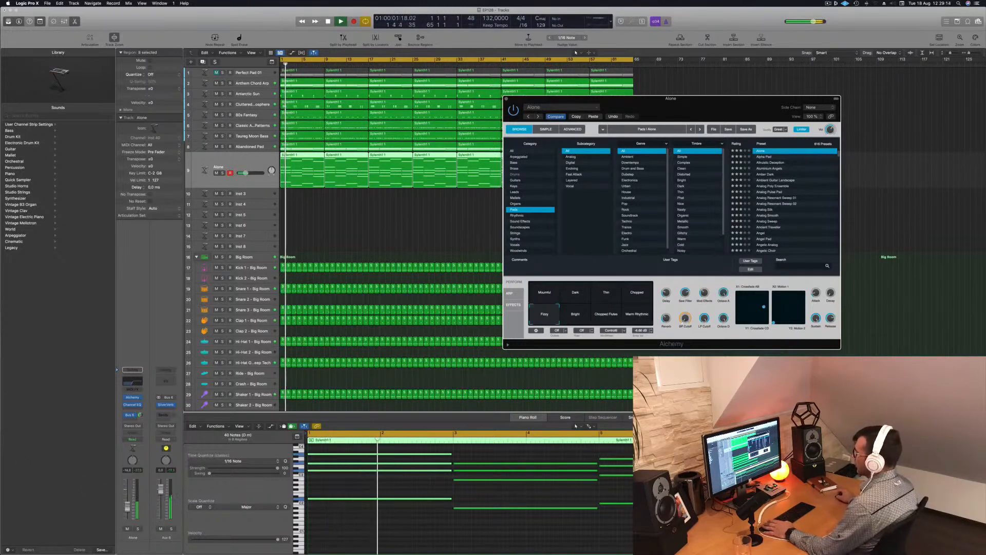
Step: Balance the Alone track's volume at about -17.2 dB, checking it in solo, and close its Alchemy window
{"action": "left_click_drag", "start_coordinate": [127, 508], "coordinate": [127, 507]}
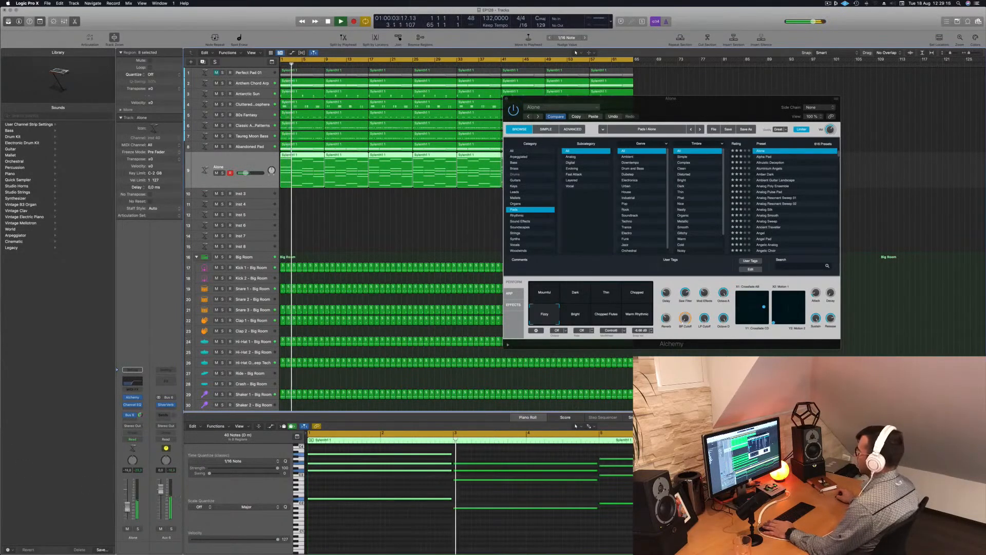
{"action": "left_click_drag", "start_coordinate": [127, 510], "coordinate": [127, 508]}
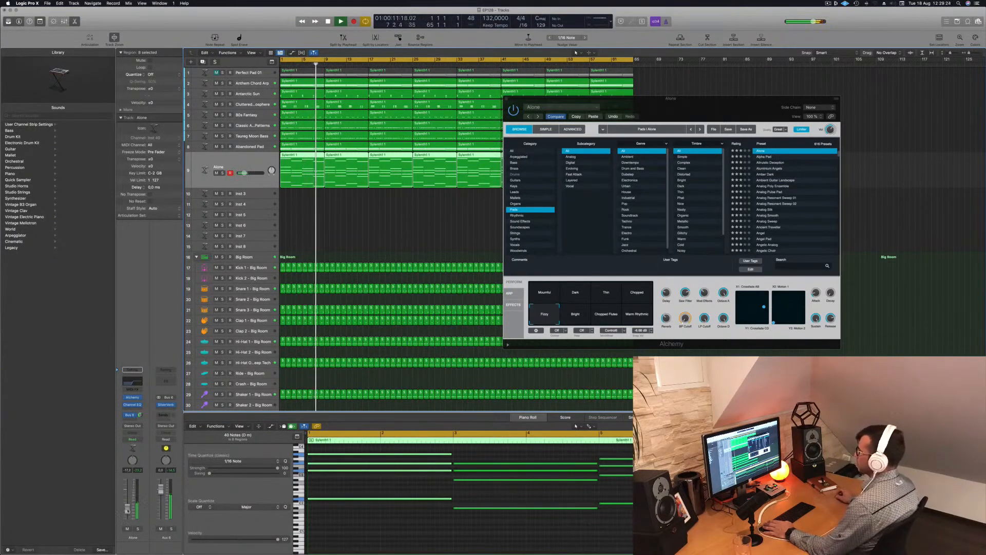
{"action": "left_click", "coordinate": [138, 529]}
{"action": "left_click", "coordinate": [138, 528]}
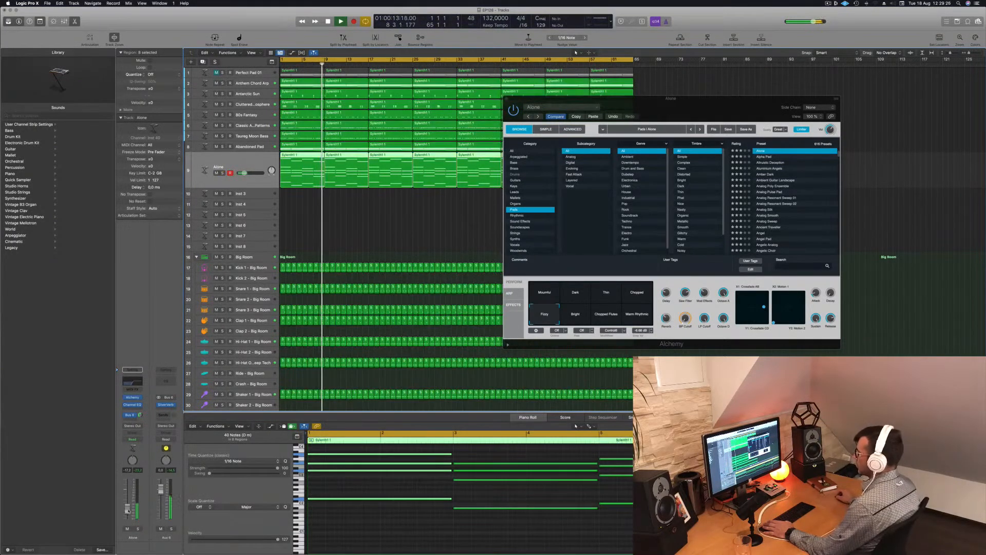
{"action": "left_click", "coordinate": [507, 99]}
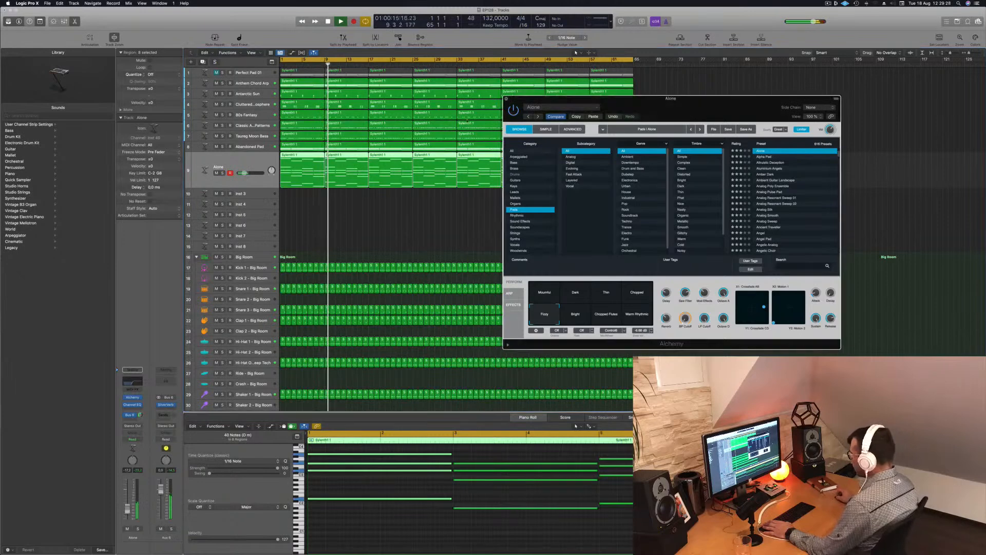
Step: Stop playback and create a new track with the Alone track's settings directly below it
{"action": "left_click", "coordinate": [434, 234]}
{"action": "key", "text": "space"}
{"action": "key", "text": "space"}
{"action": "key", "text": "space"}
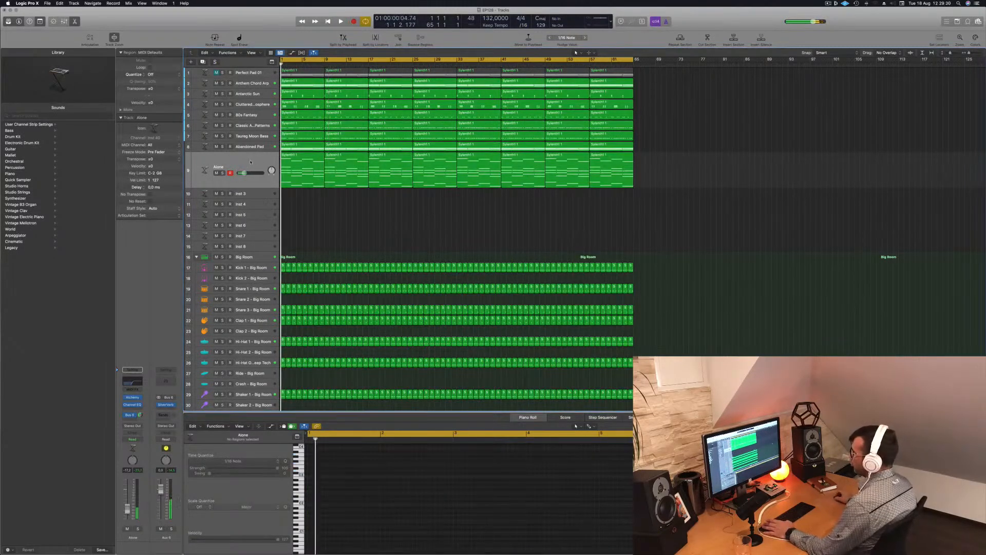
{"action": "left_click", "coordinate": [226, 162]}
{"action": "left_click", "coordinate": [203, 62]}
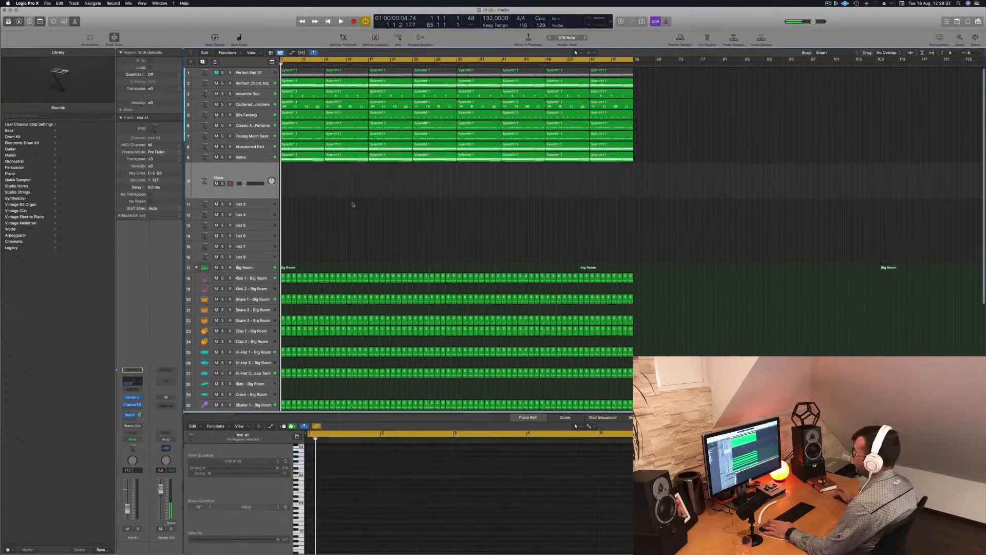
Step: Restart playback and name all regions in the arrangement after their tracks
{"action": "left_click", "coordinate": [303, 157]}
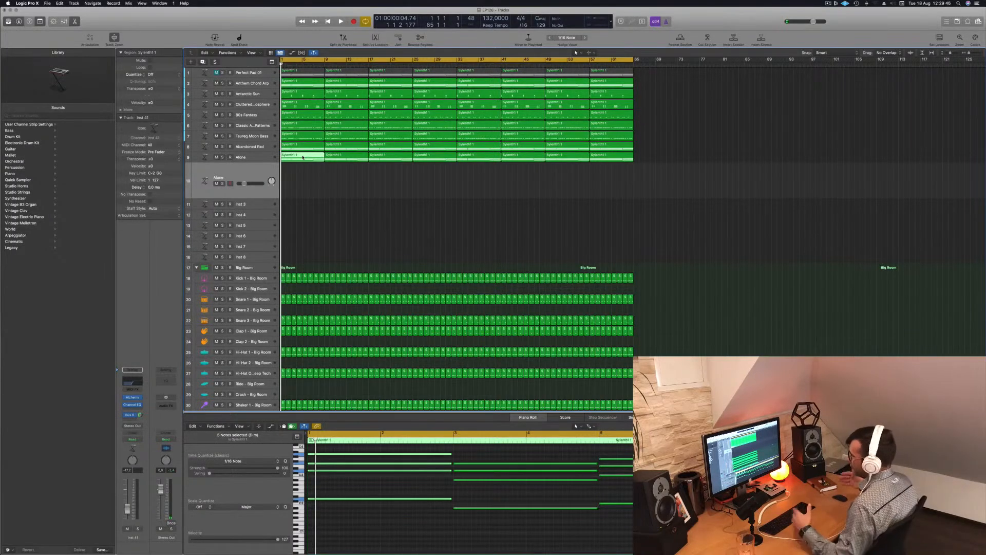
{"action": "key", "text": "space"}
{"action": "key", "text": "space"}
{"action": "left_click", "coordinate": [328, 178]}
{"action": "key", "text": "space"}
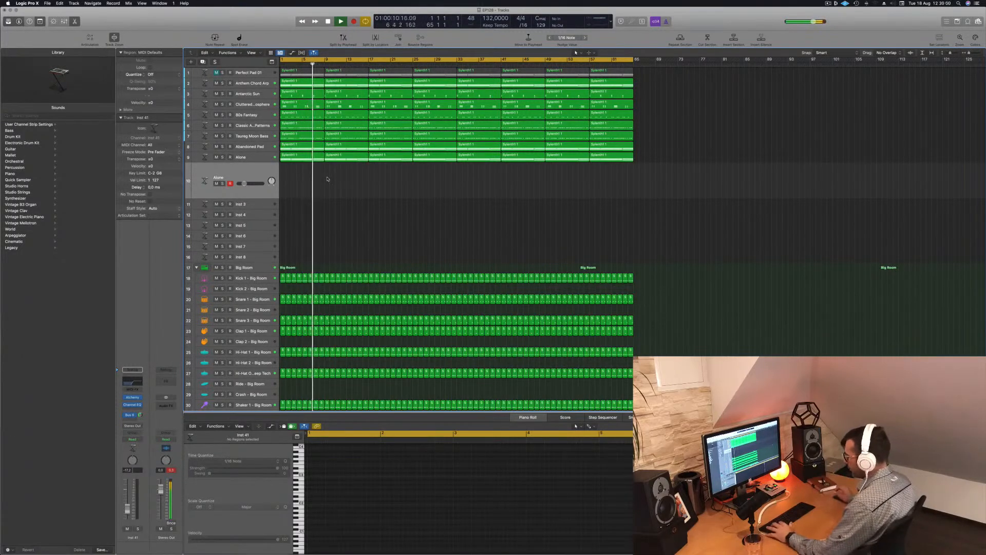
{"action": "key", "text": "super+a"}
{"action": "right_click", "coordinate": [349, 125]}
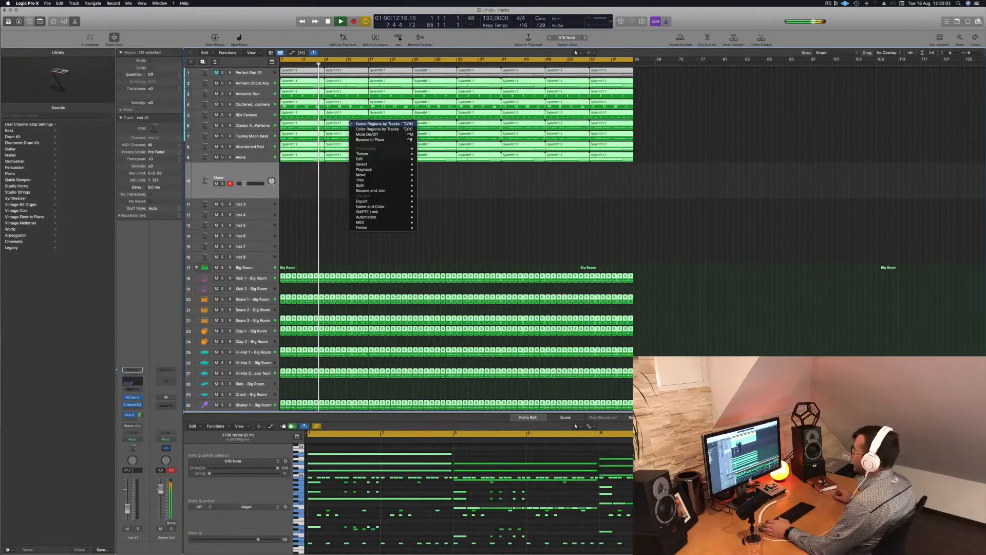
{"action": "left_click", "coordinate": [364, 125]}
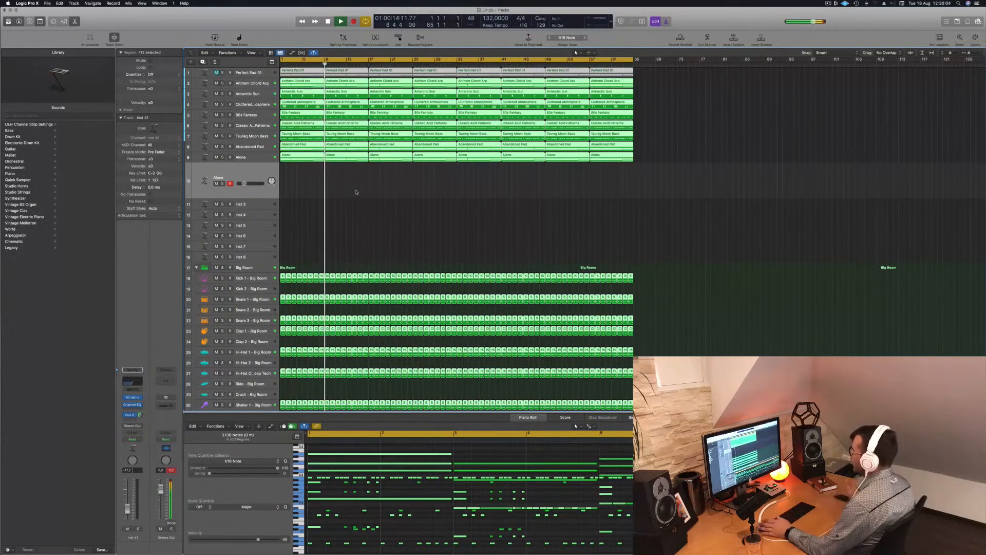
{"action": "left_click", "coordinate": [356, 193]}
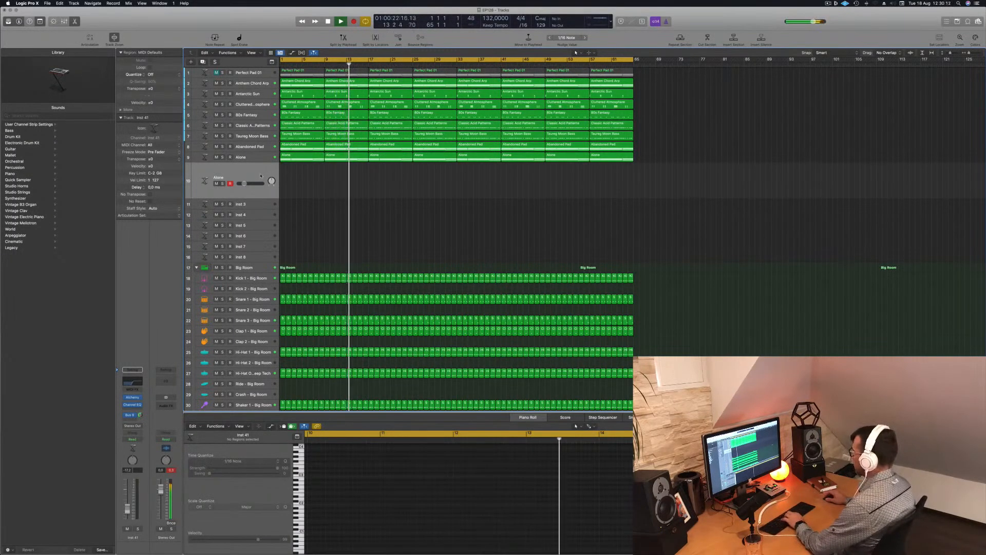
Step: Open Musical Typing for the new duplicate track, lower its octave and play a few test notes
{"action": "key", "text": "super+k"}
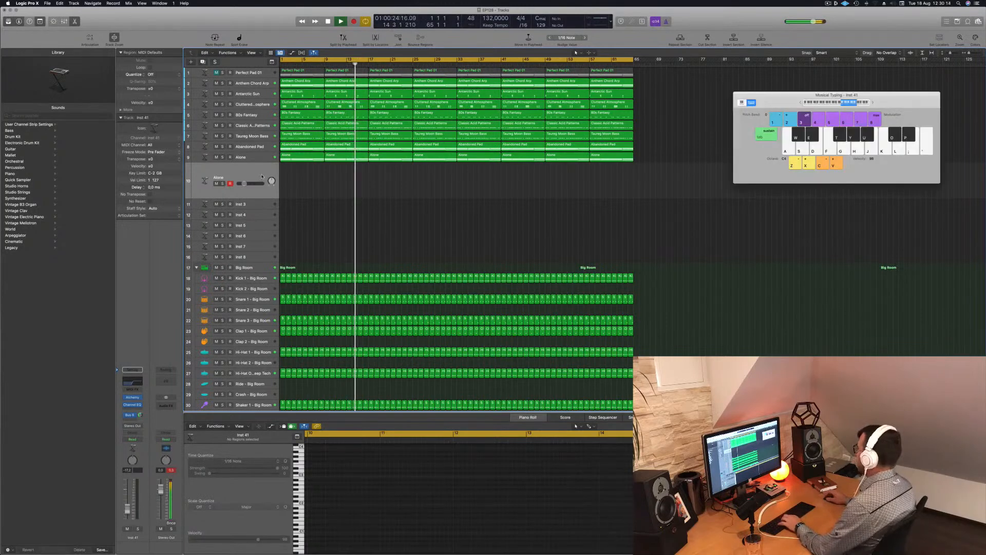
{"action": "key", "text": "h"}
{"action": "key", "text": "z"}
{"action": "key", "text": "g"}
{"action": "key", "text": "h"}
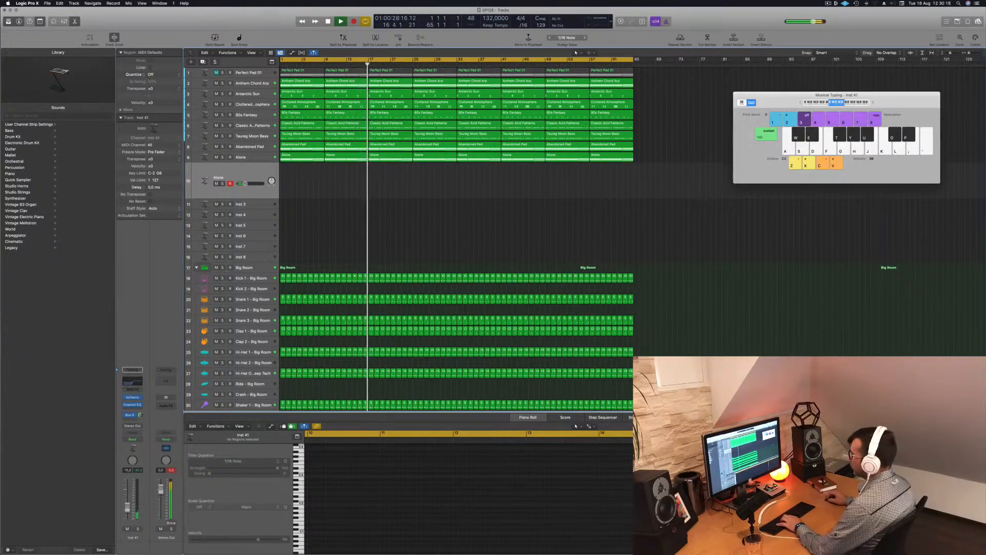
Step: Lower the new track's Channel EQ low cut to 55 Hz and raise its volume
{"action": "left_click", "coordinate": [133, 381]}
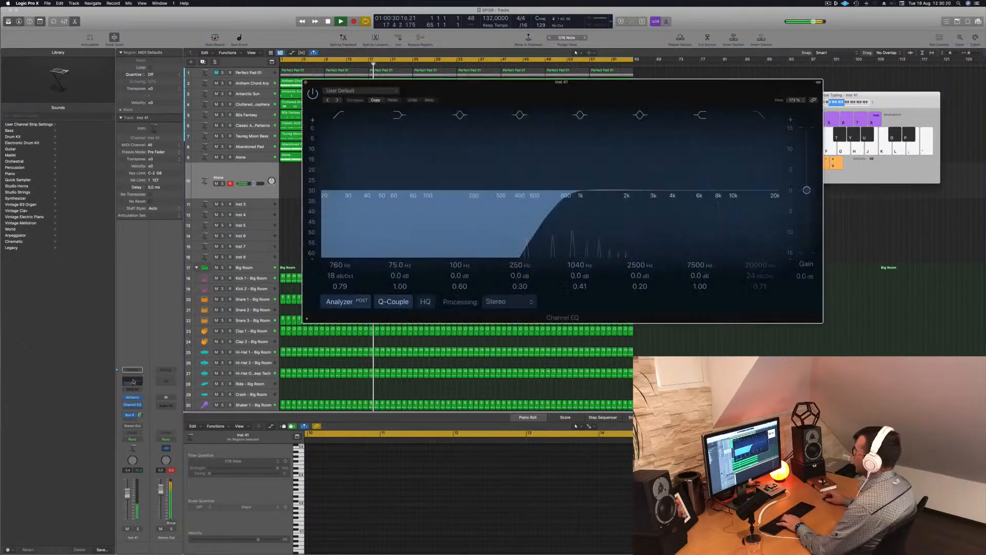
{"action": "left_click_drag", "start_coordinate": [561, 200], "coordinate": [389, 202]}
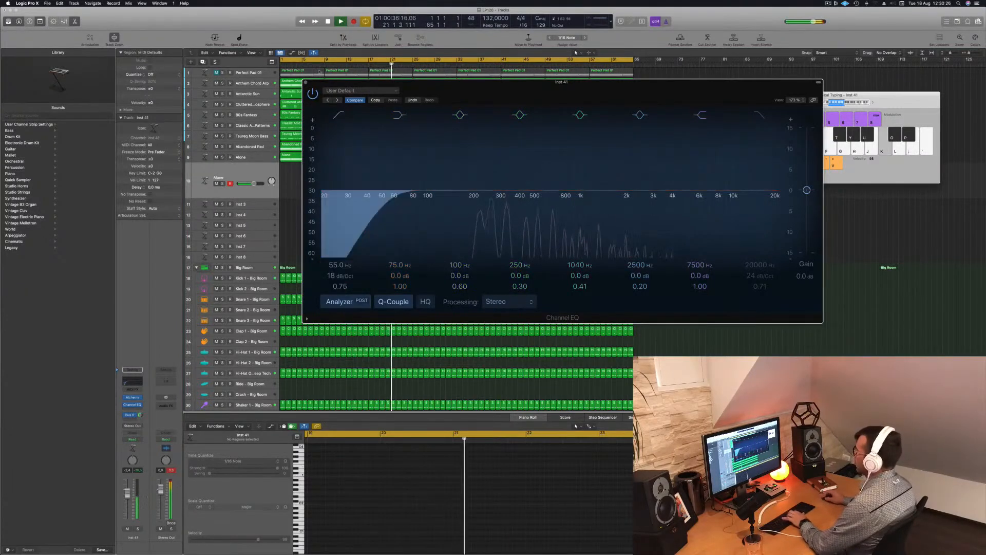
{"action": "left_click", "coordinate": [307, 83]}
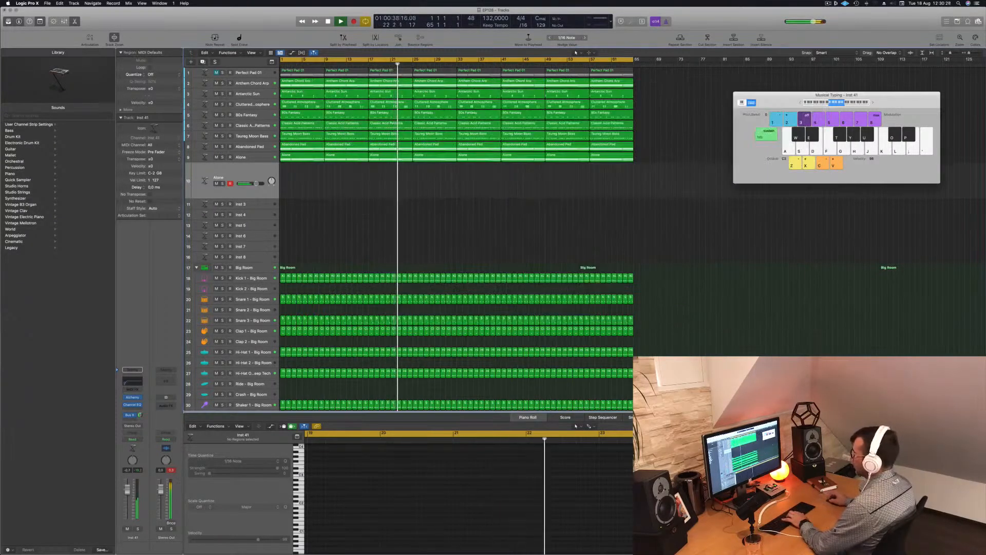
{"action": "left_click_drag", "start_coordinate": [127, 492], "coordinate": [127, 488]}
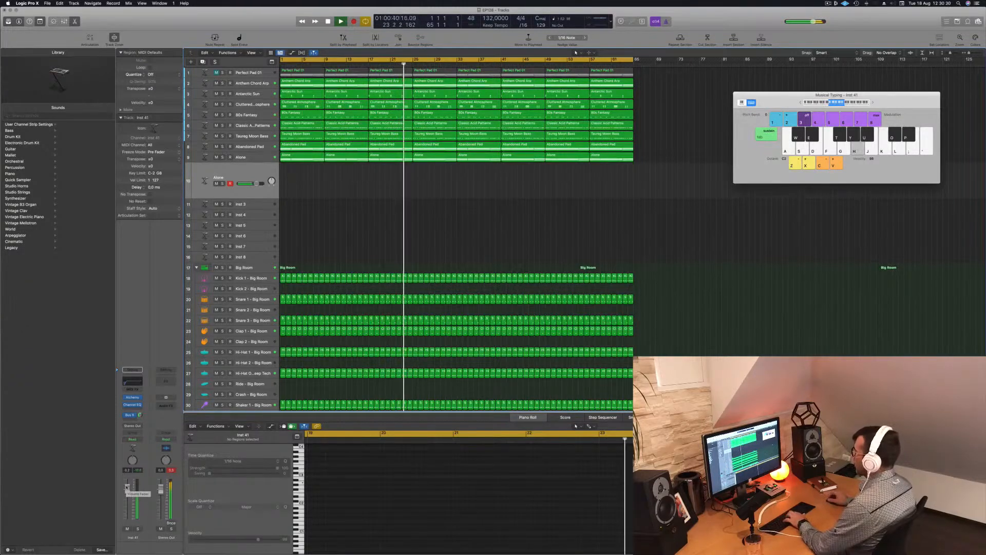
Step: Try out single notes with Musical Typing on the new track while the loop plays
{"action": "key", "text": "h"}
{"action": "key", "text": "j"}
{"action": "key", "text": "k"}
{"action": "key", "text": "semicolon"}
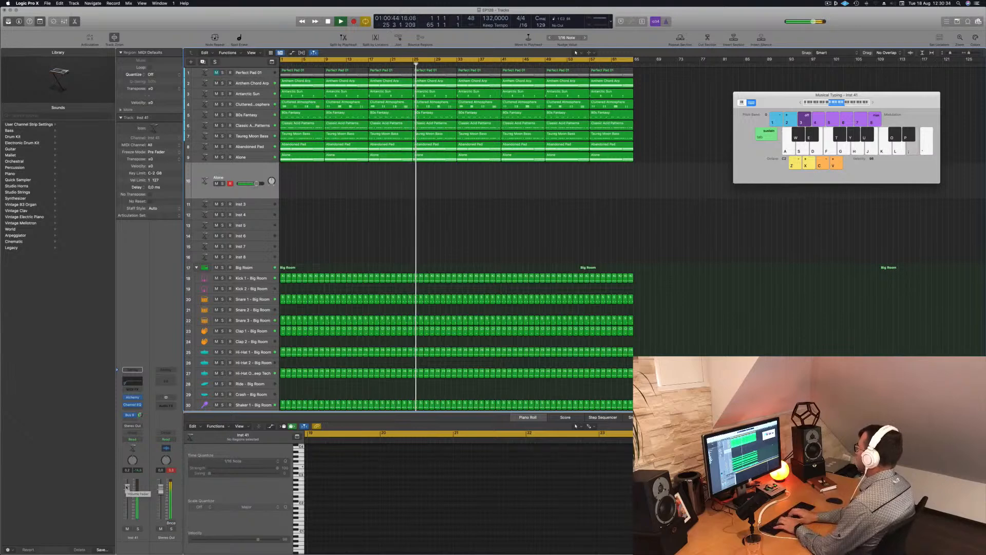
{"action": "key", "text": "apostrophe"}
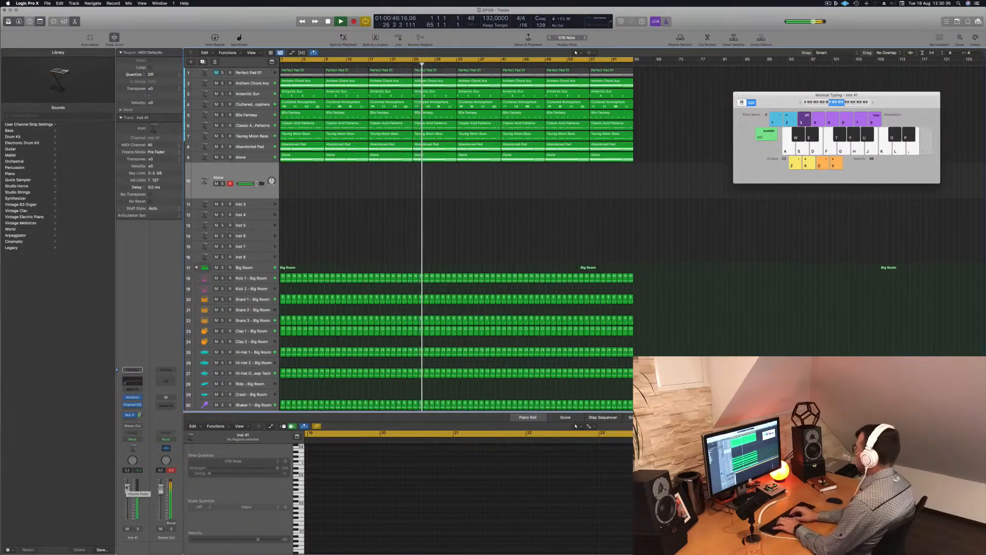
{"action": "key", "text": "d"}
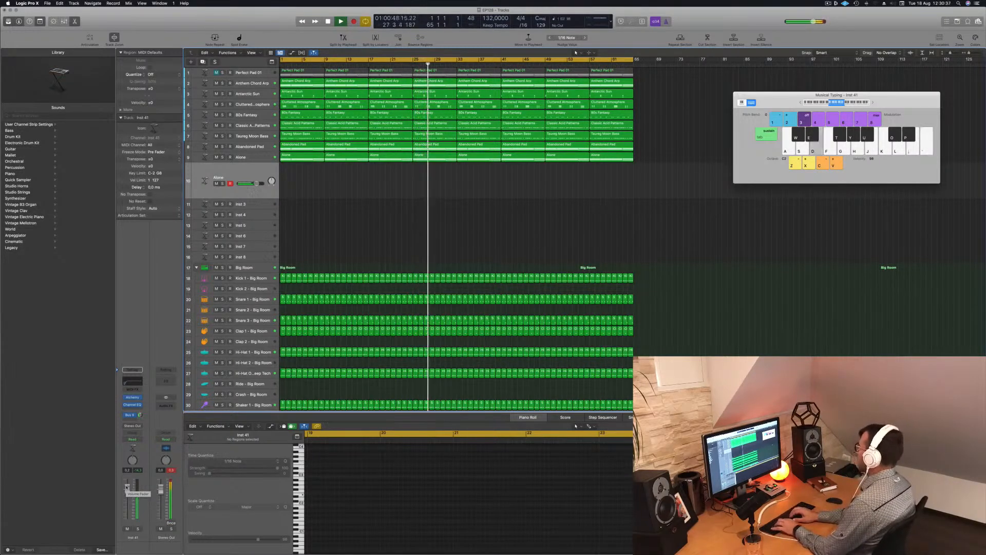
{"action": "key", "text": "f"}
{"action": "key", "text": "d"}
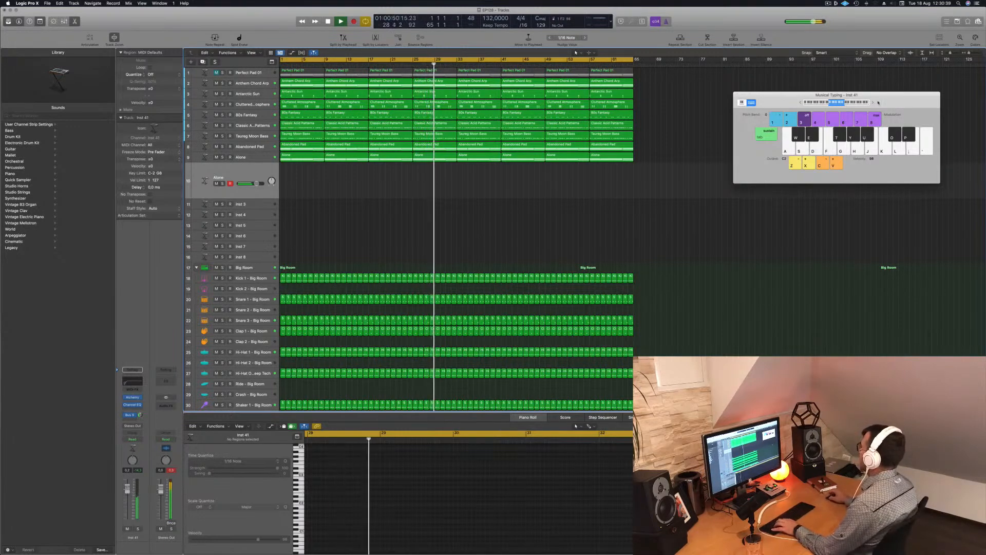
Step: Shift the Musical Typing keyboard to a higher octave range and test its notes against the mix
{"action": "left_click_drag", "start_coordinate": [875, 104], "coordinate": [876, 104]}
{"action": "left_click", "coordinate": [876, 103]}
{"action": "key", "text": "f"}
{"action": "left_click", "coordinate": [875, 103]}
{"action": "key", "text": "d"}
{"action": "key", "text": "f"}
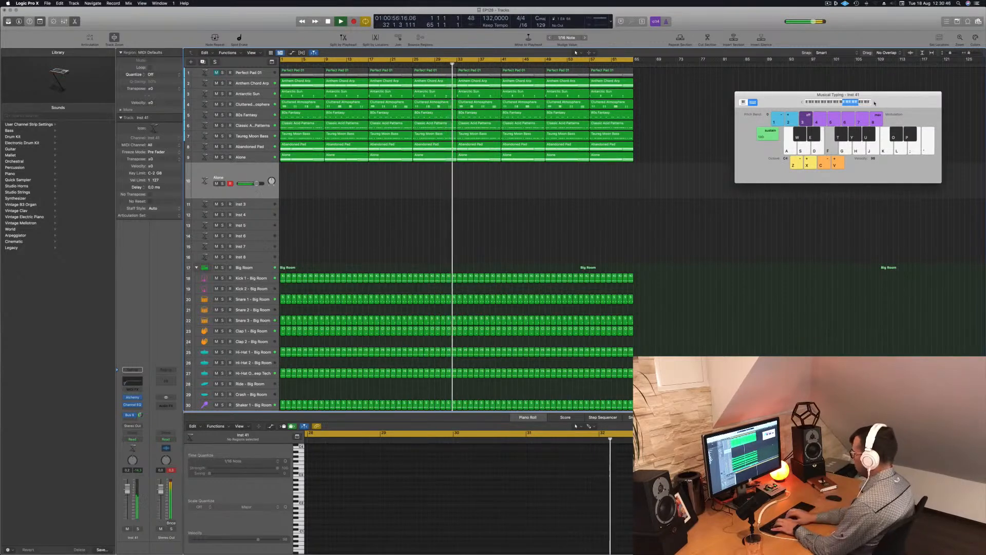
Step: Improvise a short melody from the lowest three white keys of the higher octave over the playing loop
{"action": "key", "text": "a"}
{"action": "key", "text": "s"}
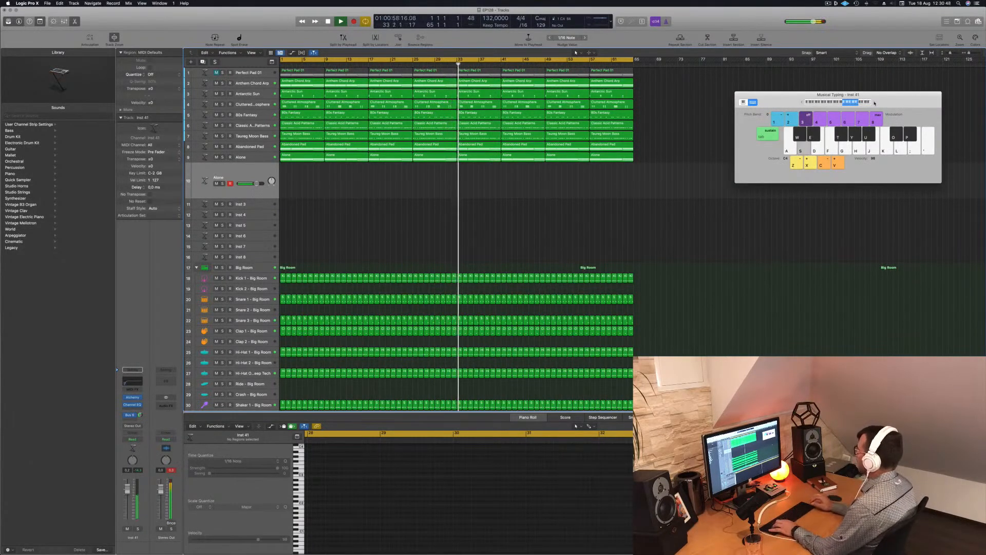
{"action": "key", "text": "d"}
{"action": "key", "text": "a"}
{"action": "key", "text": "s"}
{"action": "key", "text": "d"}
{"action": "key", "text": "a"}
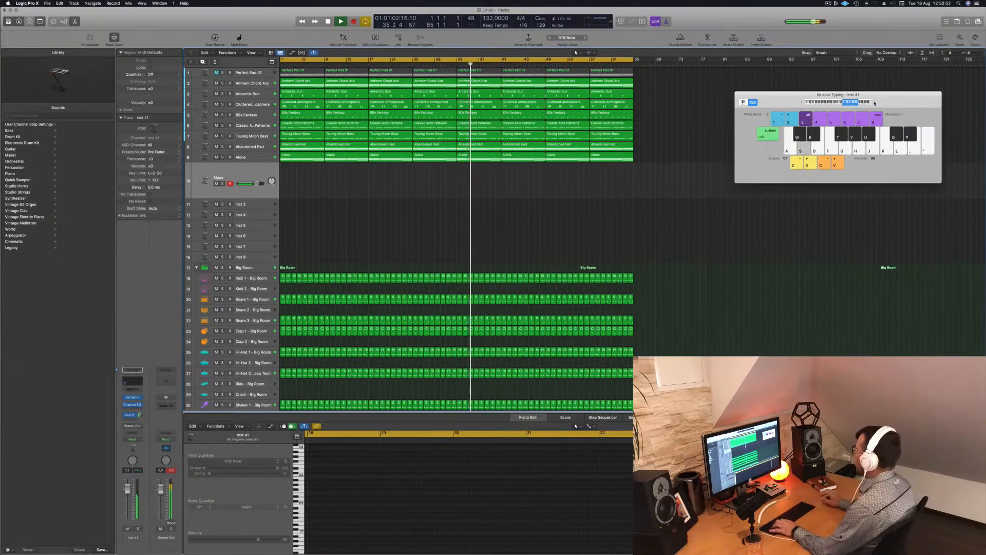
{"action": "left_click_drag", "start_coordinate": [747, 135], "coordinate": [725, 139]}
{"action": "key", "text": "s"}
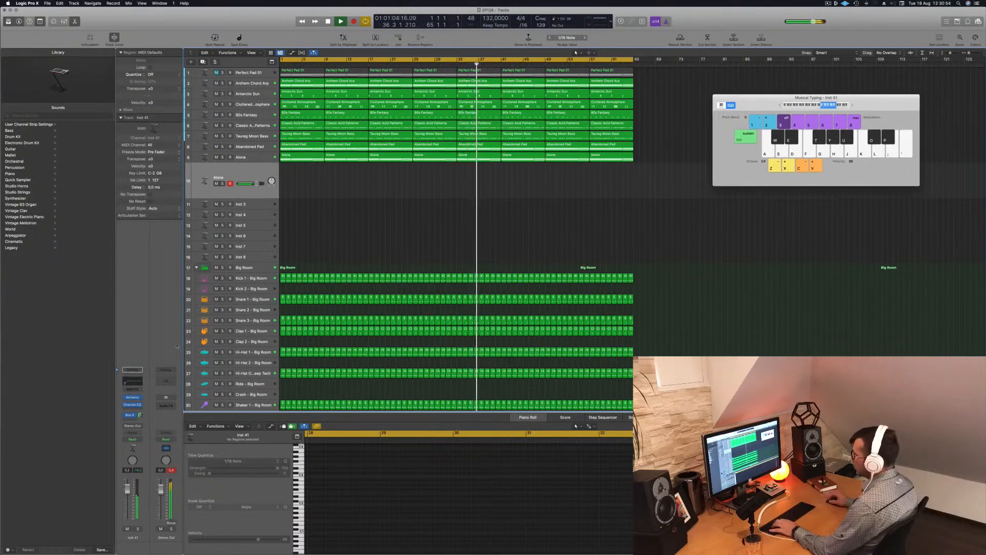
Step: Adjust the new track's bus send level and test it with the notes C and D over the loop
{"action": "left_click_drag", "start_coordinate": [140, 415], "coordinate": [142, 421]}
{"action": "key", "text": "a"}
{"action": "key", "text": "s"}
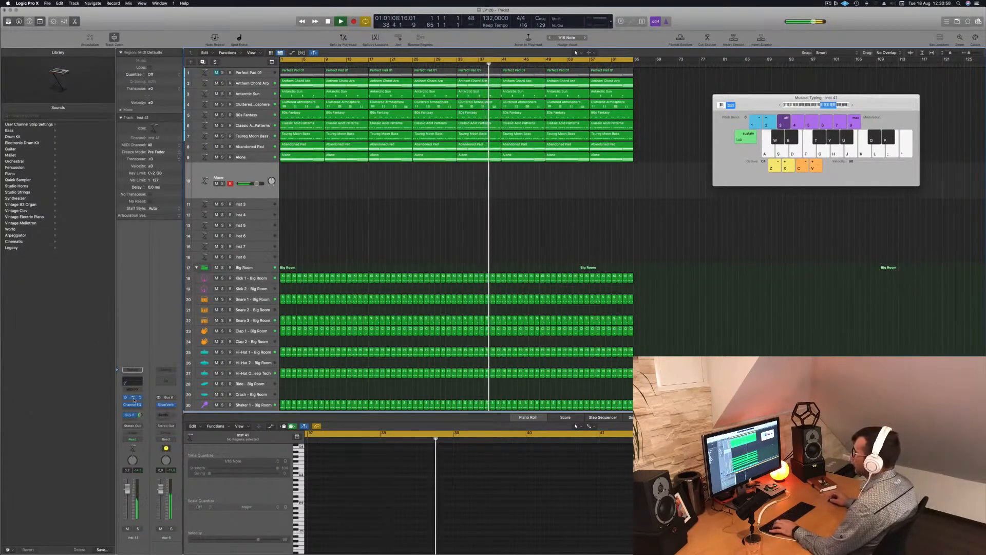
Step: Switch the new track's Alchemy sound Alone to its Mournful performance snapshot and raise the track's volume
{"action": "left_click", "coordinate": [133, 397]}
{"action": "left_click_drag", "start_coordinate": [485, 94], "coordinate": [626, 108]}
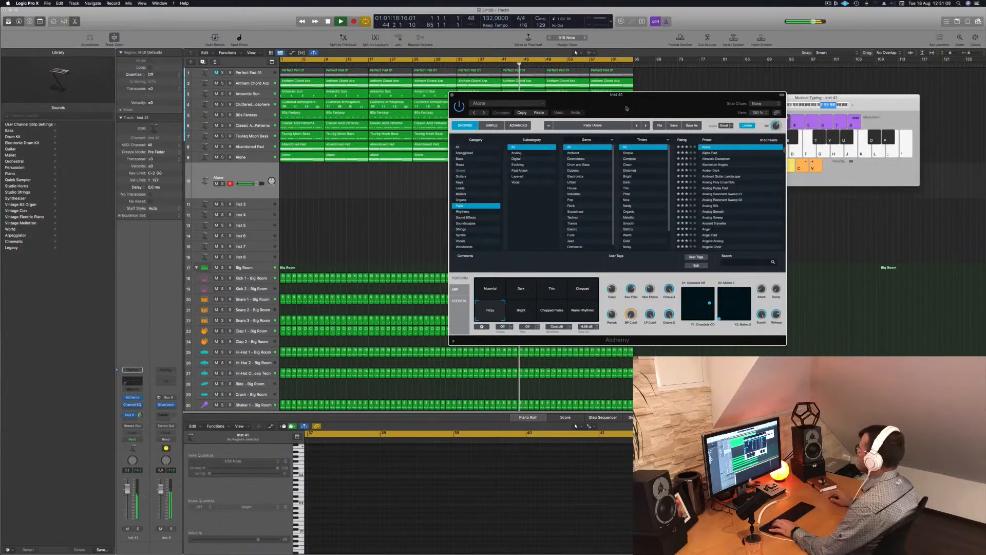
{"action": "left_click_drag", "start_coordinate": [637, 101], "coordinate": [680, 148]}
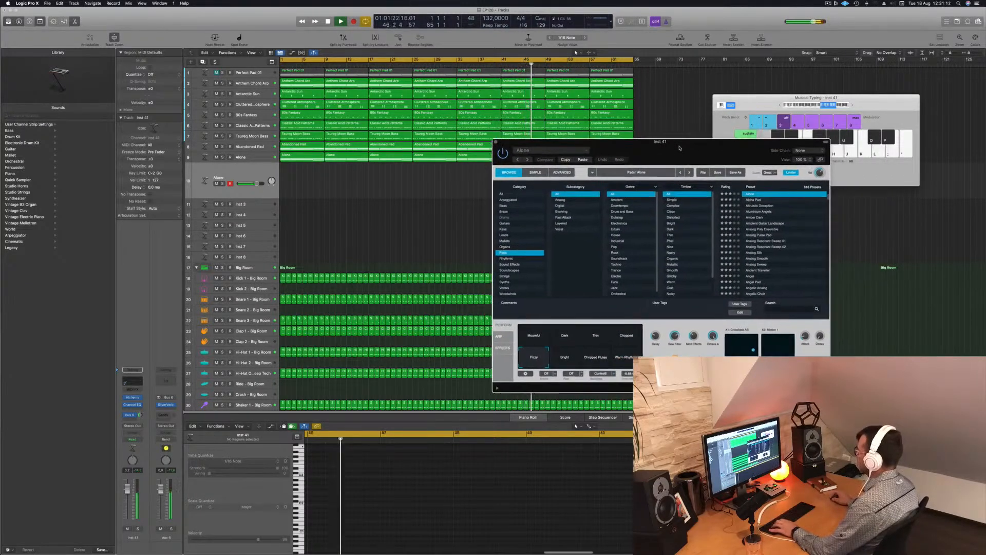
{"action": "left_click", "coordinate": [534, 340]}
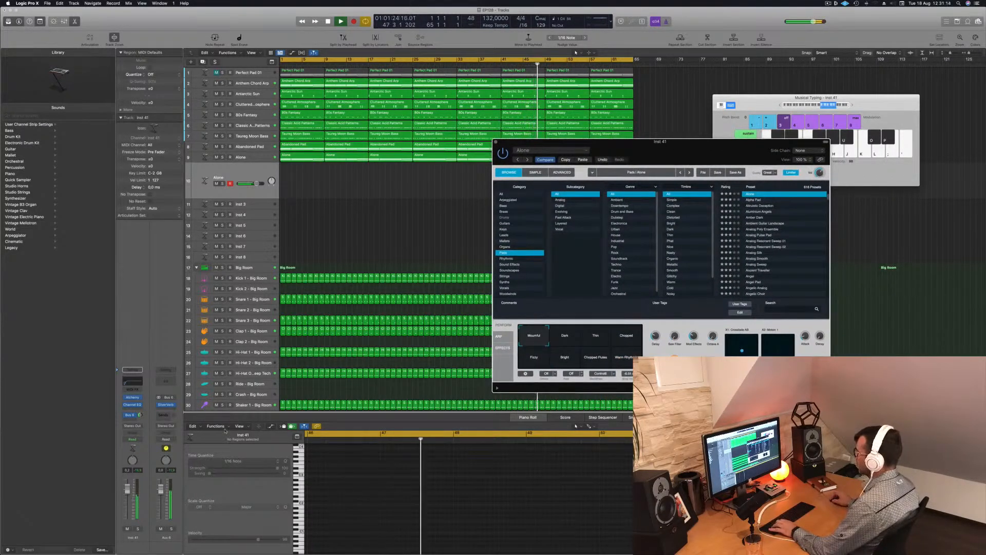
{"action": "left_click_drag", "start_coordinate": [127, 491], "coordinate": [127, 486]}
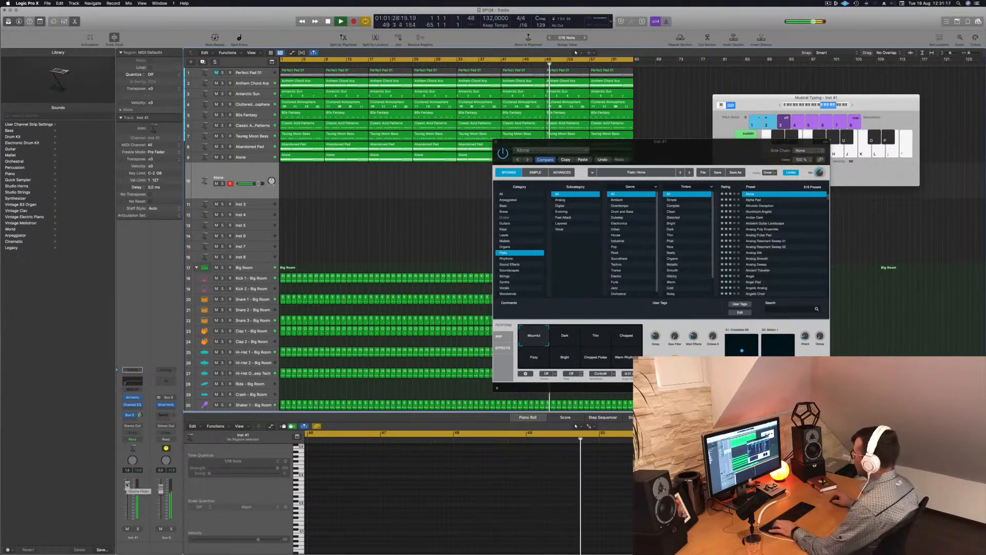
Step: Shift the Musical Typing keyboard down an octave and test the notes A, F and E against the mix
{"action": "left_click", "coordinate": [781, 105]}
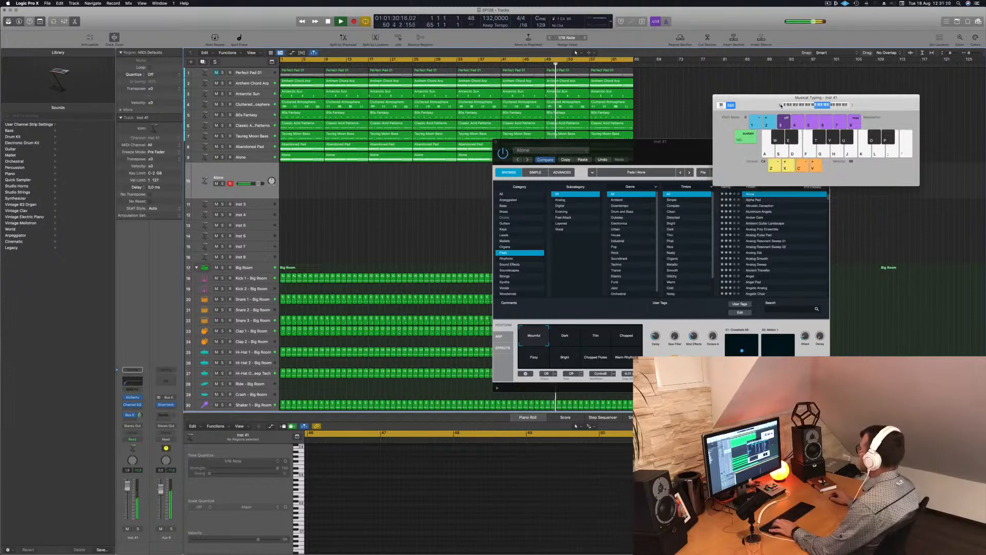
{"action": "key", "text": "h"}
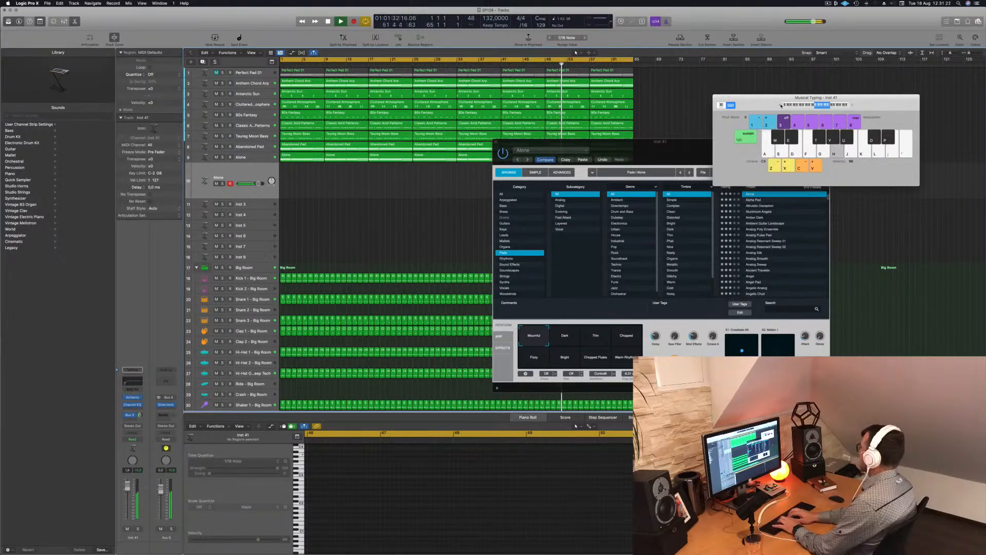
{"action": "key", "text": "apostrophe"}
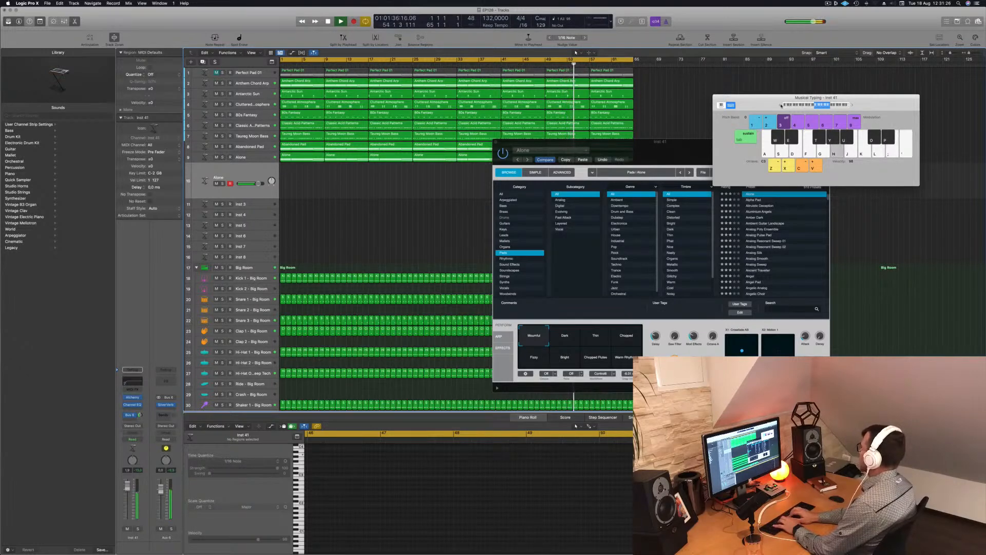
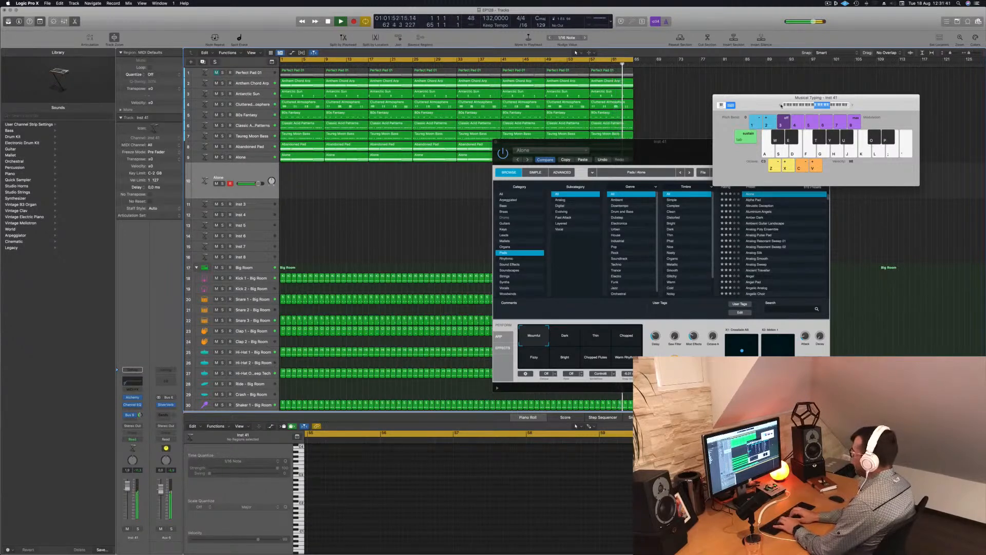
{"action": "key", "text": "semicolon"}
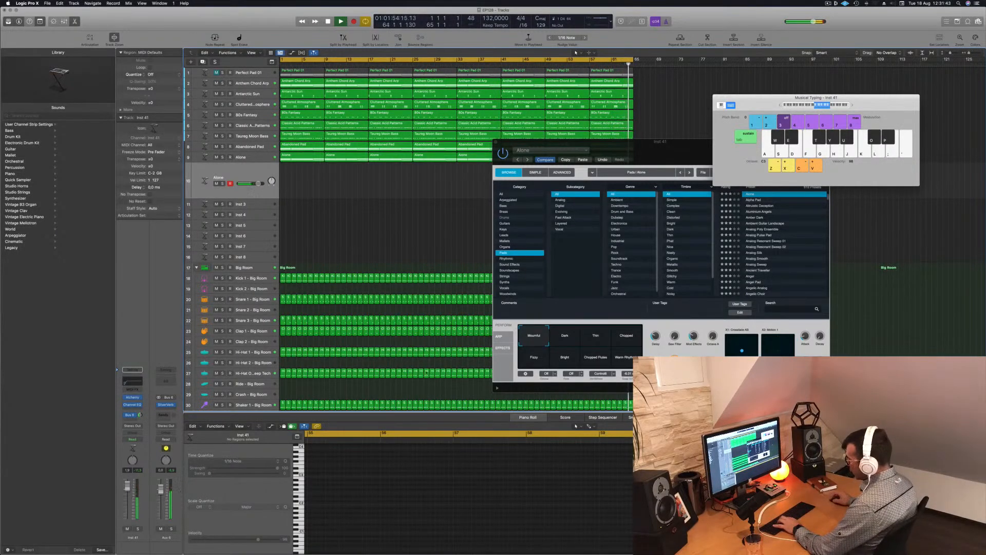
{"action": "left_click_drag", "start_coordinate": [663, 141], "coordinate": [616, 174]}
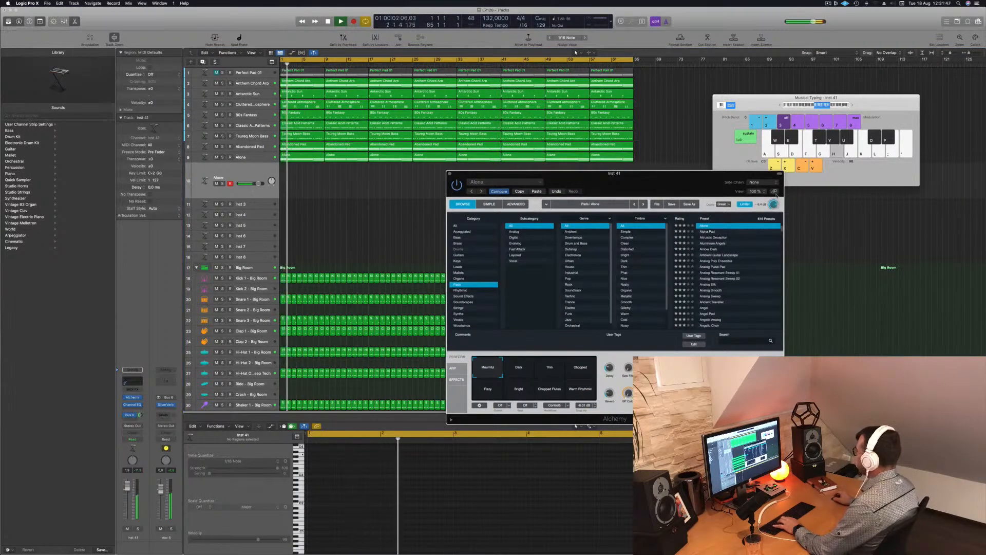
{"action": "left_click_drag", "start_coordinate": [700, 184], "coordinate": [726, 189]}
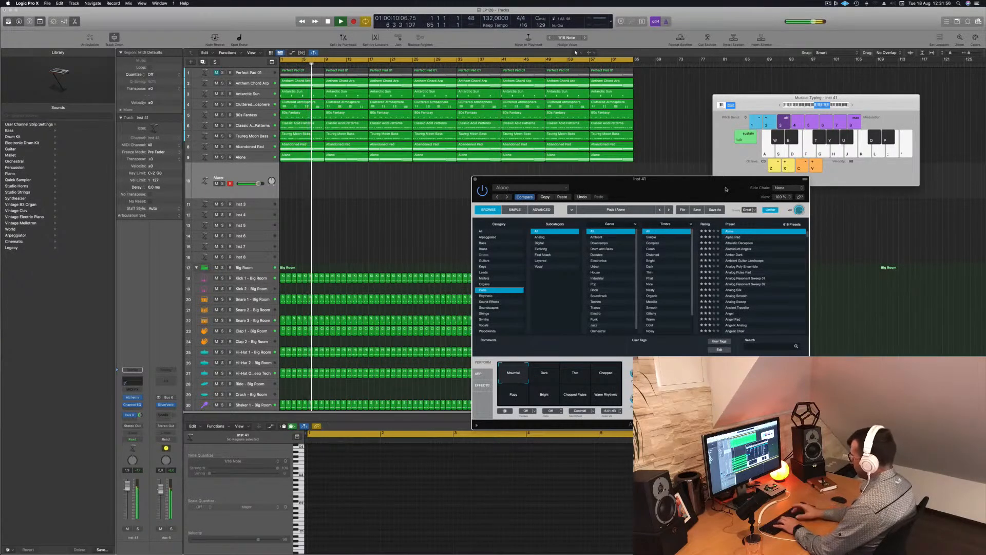
Step: Try out a short phrase of F, E and D answered by low G and A over the playing loop
{"action": "key", "text": "apostrophe"}
{"action": "key", "text": "semicolon"}
{"action": "key", "text": "l"}
{"action": "key", "text": "apostrophe"}
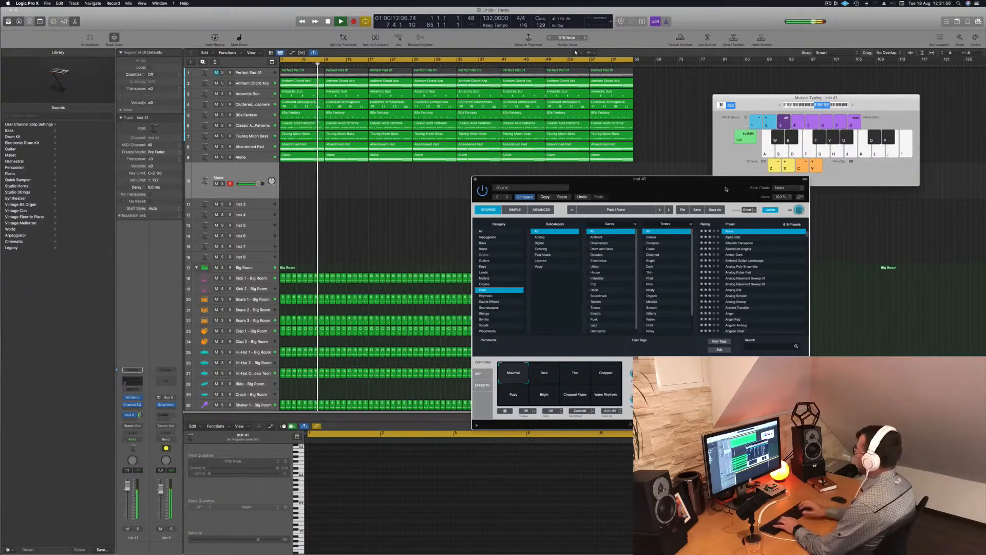
{"action": "key", "text": "g"}
{"action": "mouse_move", "coordinate": [799, 214]}
{"action": "key", "text": "h"}
{"action": "key", "text": "g"}
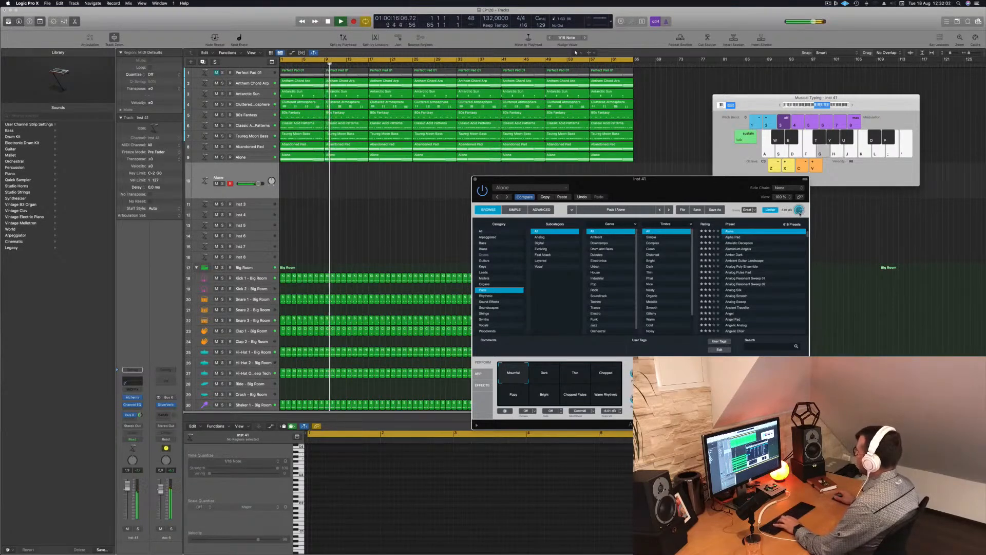
Step: Improvise a stepwise line moving between high F and C and ending on low A and G
{"action": "key", "text": "g"}
{"action": "key", "text": "h"}
{"action": "key", "text": "apostrophe"}
{"action": "key", "text": "semicolon"}
{"action": "key", "text": "l"}
{"action": "key", "text": "k"}
{"action": "key", "text": "l"}
{"action": "key", "text": "semicolon"}
{"action": "key", "text": "apostrophe"}
{"action": "key", "text": "semicolon"}
{"action": "key", "text": "l"}
{"action": "key", "text": "h"}
{"action": "key", "text": "g"}
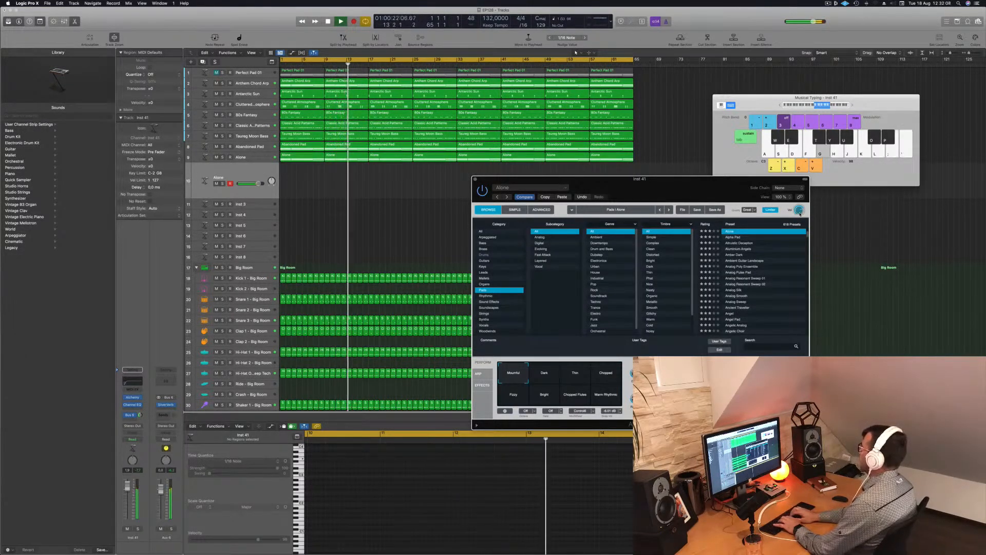
Step: Try out a second melody idea alternating high F and E with low A over the loop
{"action": "key", "text": "apostrophe"}
{"action": "key", "text": "apostrophe"}
{"action": "key", "text": "semicolon"}
{"action": "key", "text": "h"}
{"action": "key", "text": "semicolon"}
{"action": "key", "text": "apostrophe"}
{"action": "key", "text": "h"}
{"action": "key", "text": "semicolon"}
{"action": "key", "text": "apostrophe"}
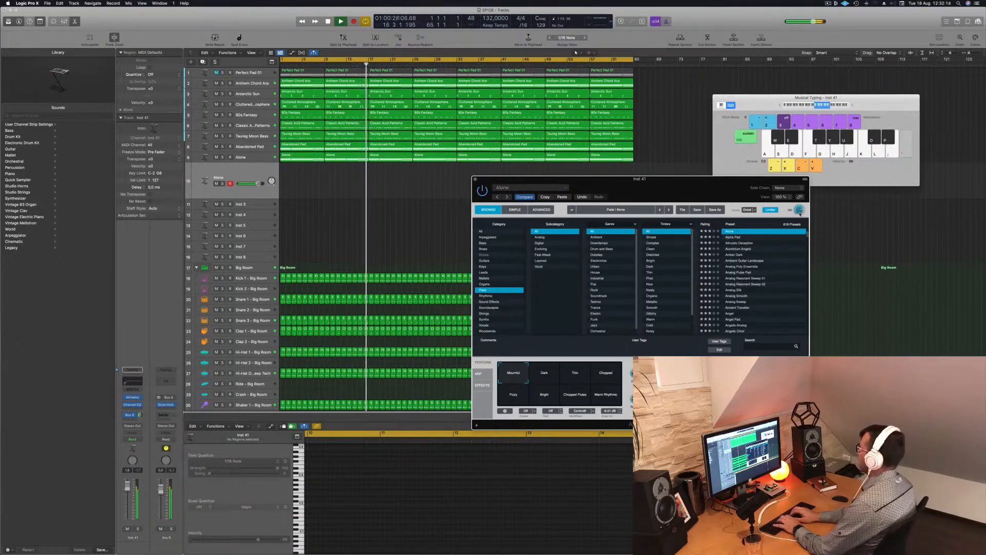
{"action": "key", "text": "semicolon"}
{"action": "key", "text": "l"}
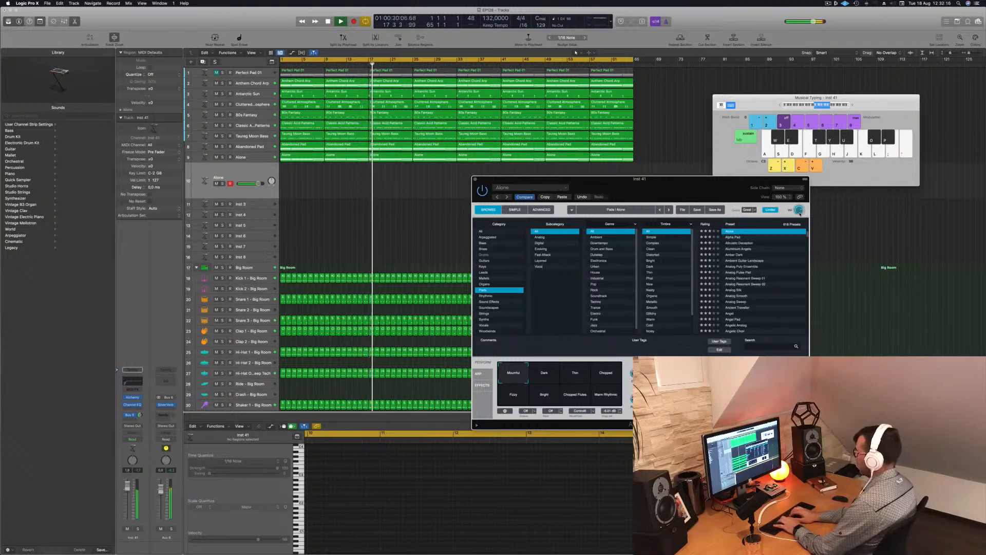
{"action": "key", "text": "h"}
Step: Record a repeating phrase of D, F and E with low A or G answers on the Alone track, starting around bar 18
{"action": "key", "text": "r"}
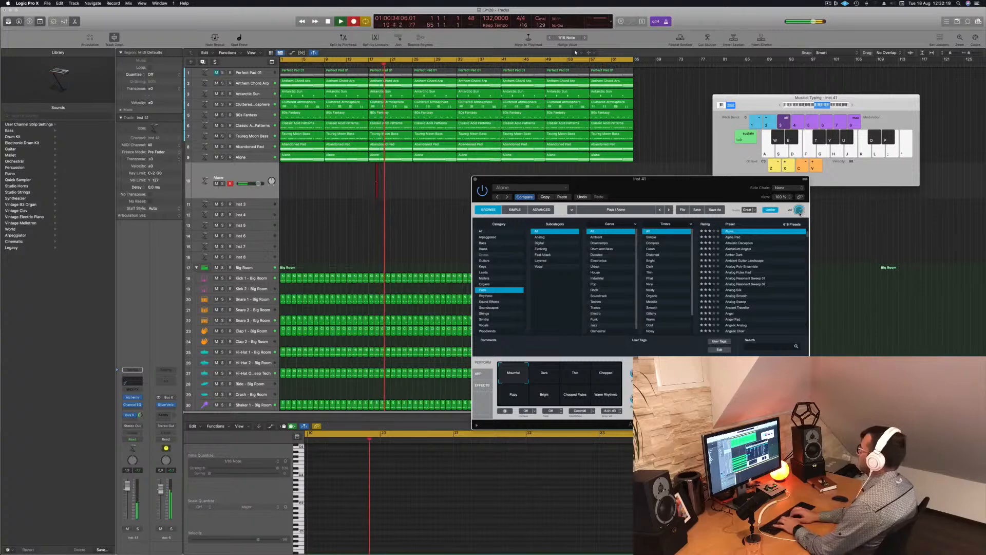
{"action": "key", "text": "l"}
{"action": "key", "text": "l"}
{"action": "key", "text": "apostrophe"}
{"action": "key", "text": "h"}
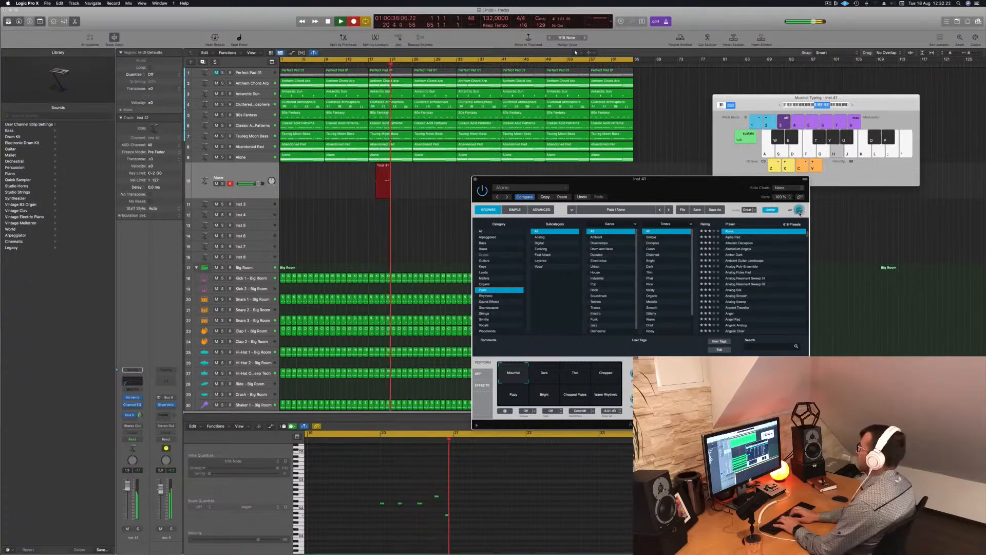
{"action": "key", "text": "l"}
{"action": "key", "text": "l"}
{"action": "key", "text": "l"}
{"action": "key", "text": "apostrophe"}
{"action": "key", "text": "semicolon"}
{"action": "key", "text": "g"}
{"action": "key", "text": "l"}
{"action": "key", "text": "apostrophe"}
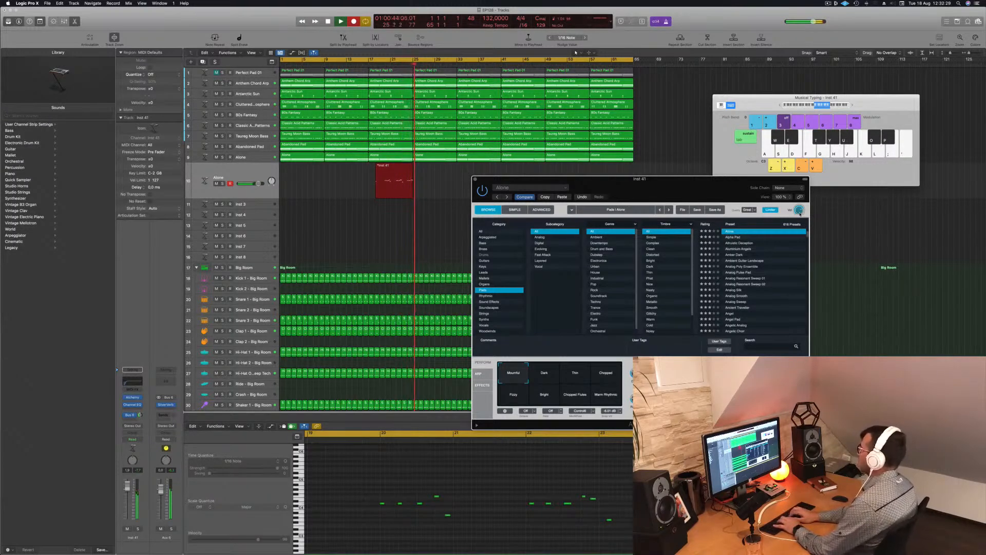
{"action": "key", "text": "l"}
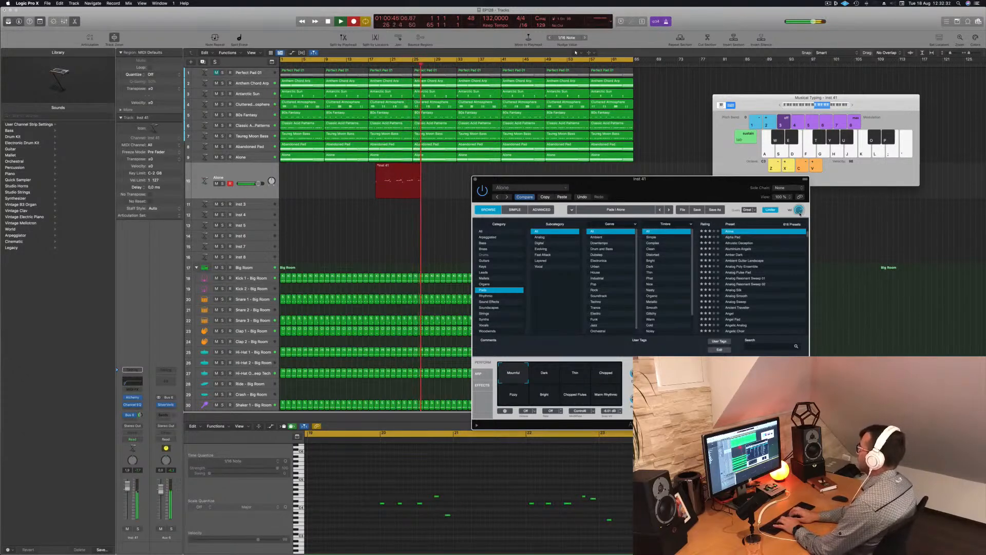
{"action": "key", "text": "semicolon"}
{"action": "key", "text": "g"}
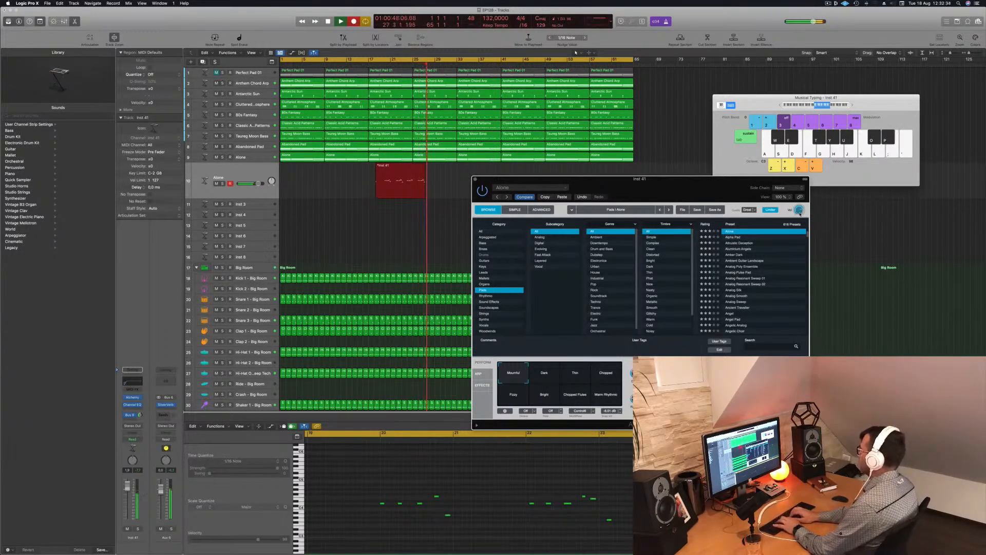
{"action": "key", "text": "l"}
{"action": "key", "text": "l"}
{"action": "key", "text": "apostrophe"}
{"action": "key", "text": "semicolon"}
{"action": "key", "text": "l"}
{"action": "key", "text": "l"}
{"action": "key", "text": "l"}
{"action": "key", "text": "apostrophe"}
{"action": "key", "text": "semicolon"}
{"action": "key", "text": "h"}
{"action": "key", "text": "l"}
{"action": "key", "text": "l"}
{"action": "key", "text": "apostrophe"}
{"action": "key", "text": "semicolon"}
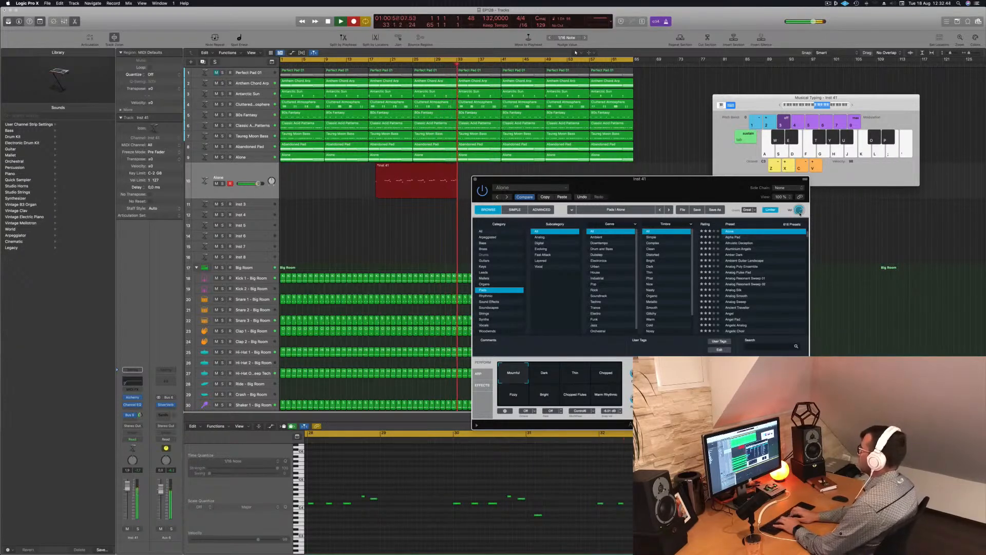
{"action": "key", "text": "l"}
{"action": "key", "text": "l"}
{"action": "key", "text": "l"}
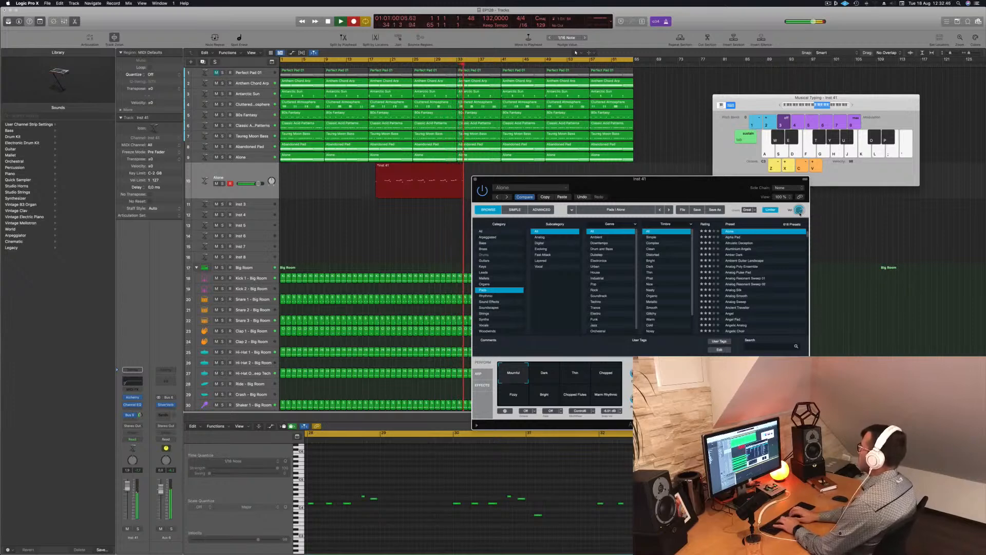
{"action": "key", "text": "semicolon"}
{"action": "key", "text": "g"}
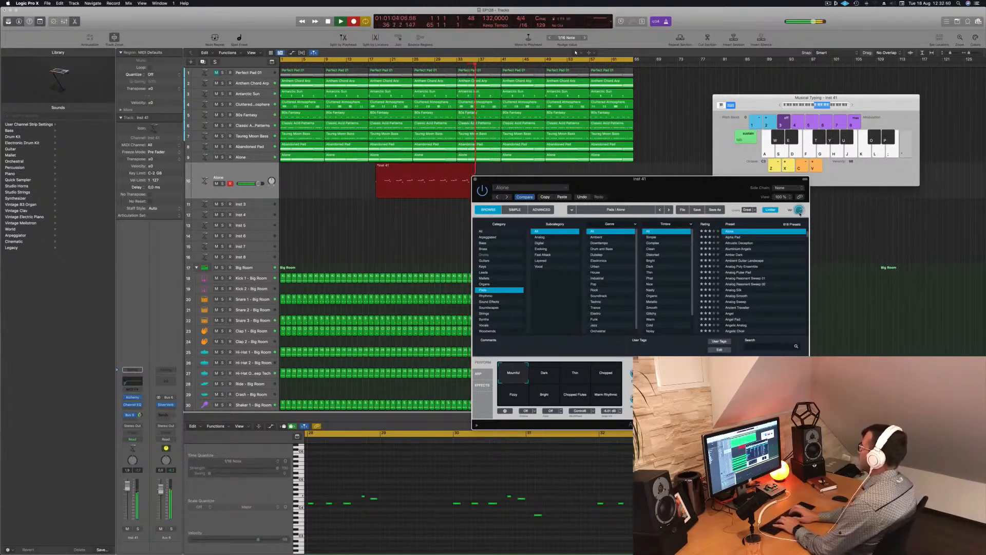
Step: Continue the take with a varied line between low G and A and high D, E and F, stopping at bar 44
{"action": "key", "text": "h"}
{"action": "key", "text": "h"}
{"action": "key", "text": "g"}
{"action": "key", "text": "semicolon"}
{"action": "key", "text": "l"}
{"action": "key", "text": "apostrophe"}
{"action": "key", "text": "semicolon"}
{"action": "key", "text": "apostrophe"}
{"action": "key", "text": "semicolon"}
{"action": "key", "text": "l"}
{"action": "key", "text": "h"}
{"action": "key", "text": "g"}
{"action": "key", "text": "l"}
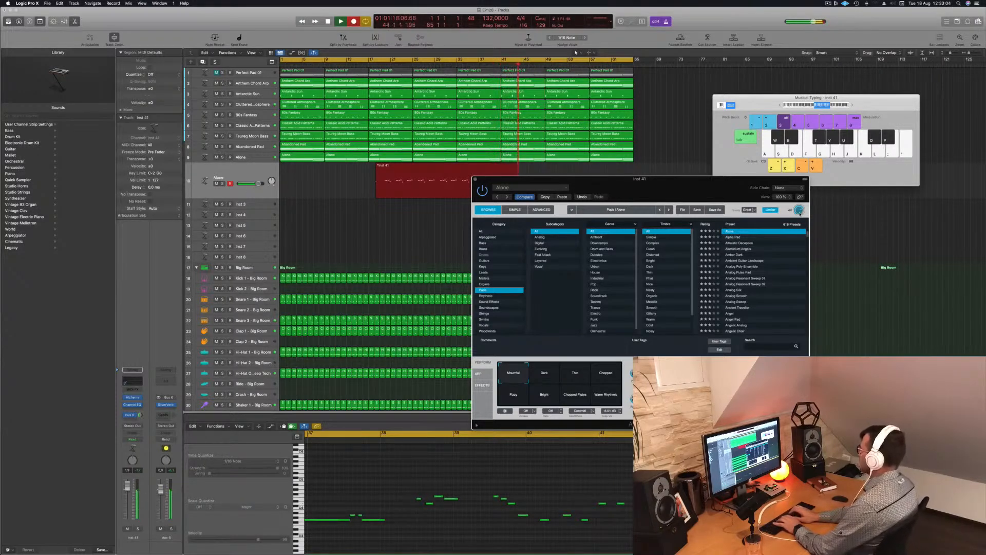
{"action": "key", "text": "space"}
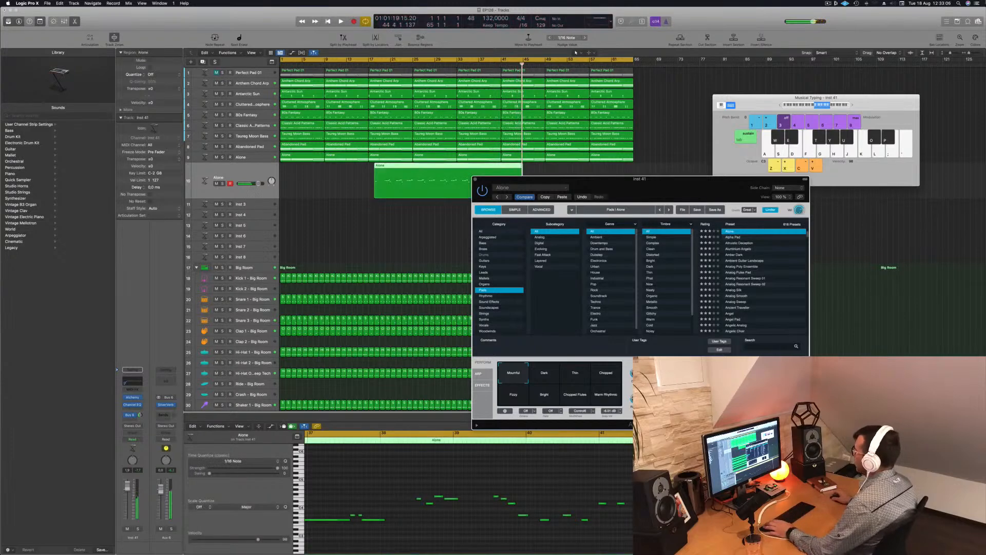
Step: Cut up the recorded Alone region, move its main part to bar 1 and set its split-off tail aside near bar 48
{"action": "left_click_drag", "start_coordinate": [654, 181], "coordinate": [772, 178]}
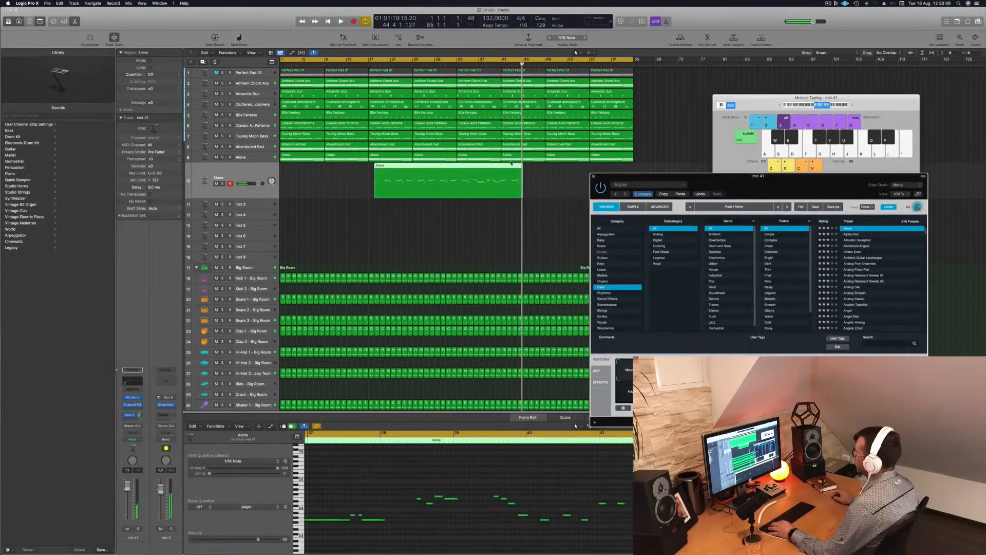
{"action": "left_click", "coordinate": [414, 169]}
{"action": "left_click", "coordinate": [413, 167]}
{"action": "left_click_drag", "start_coordinate": [405, 168], "coordinate": [306, 174]}
{"action": "key", "text": "space"}
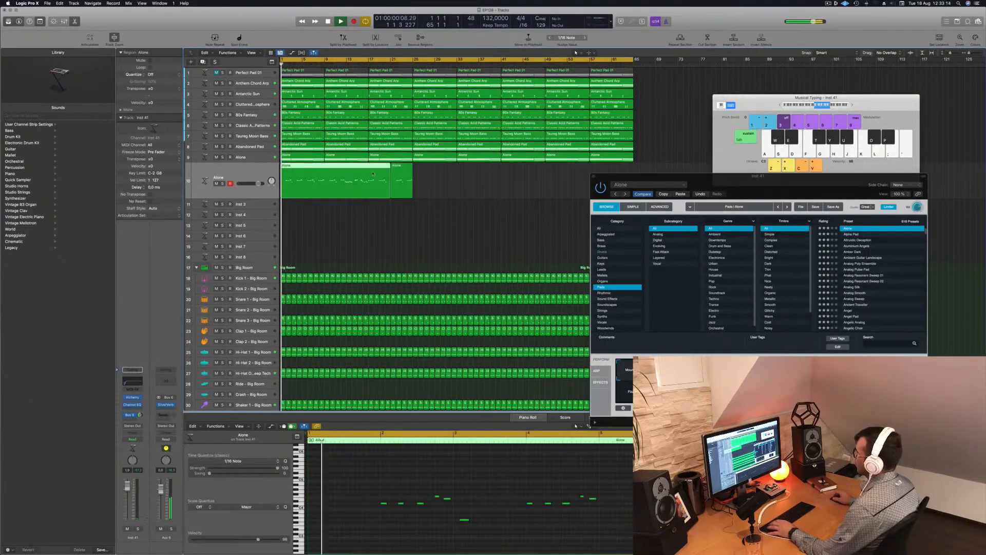
{"action": "left_click_drag", "start_coordinate": [402, 173], "coordinate": [551, 175]}
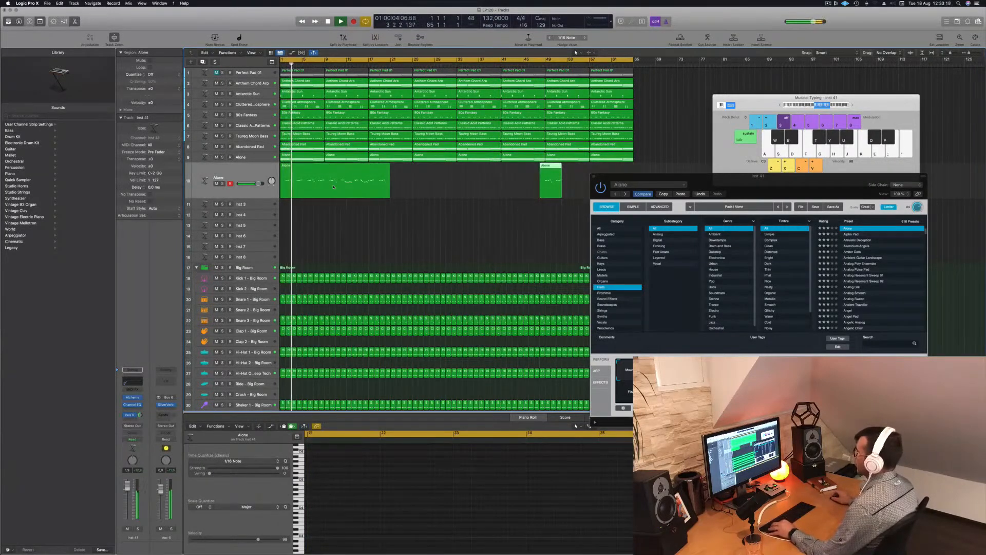
Step: Cut off the first bar of the main melody region and move the remainder to bar 1, checking its timing in playback
{"action": "key", "text": "super+Right"}
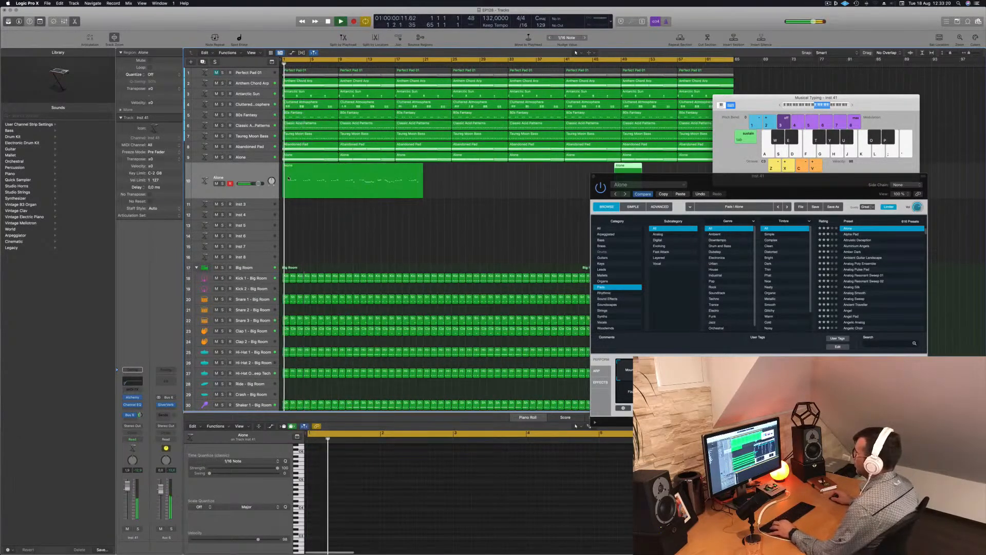
{"action": "key", "text": "space"}
{"action": "left_click", "coordinate": [289, 179]}
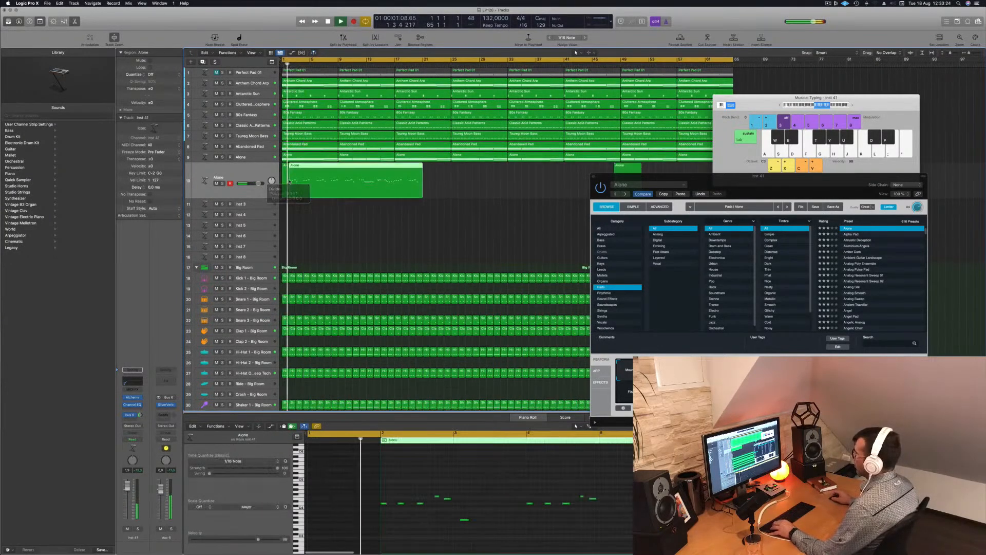
{"action": "left_click", "coordinate": [285, 169]}
{"action": "key", "text": "Delete"}
{"action": "left_click_drag", "start_coordinate": [312, 169], "coordinate": [305, 168]}
{"action": "key", "text": "space"}
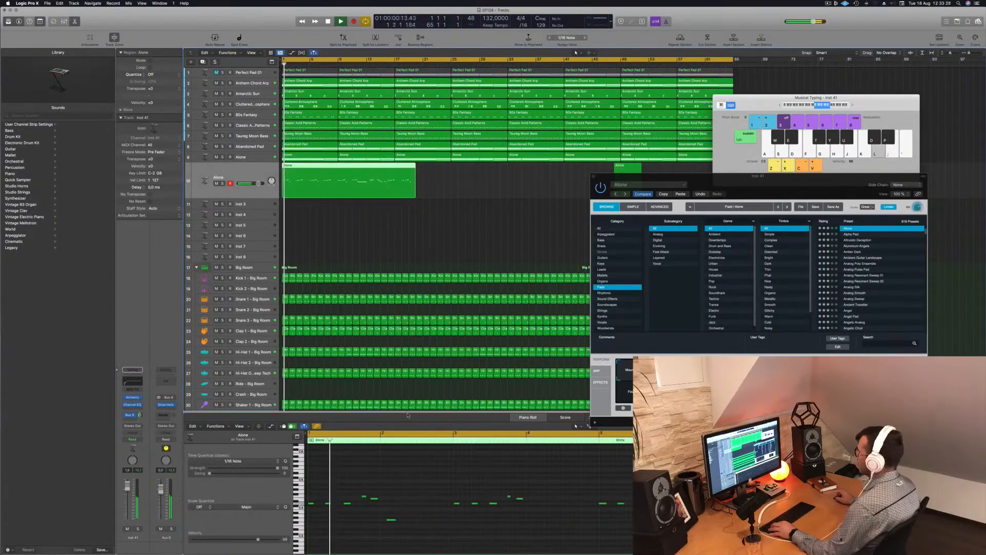
Step: Quantize all of the melody's notes to 1/16 in the Piano Roll and delete the first low note near the start of bar 2
{"action": "left_click", "coordinate": [434, 491]}
{"action": "key", "text": "super+a"}
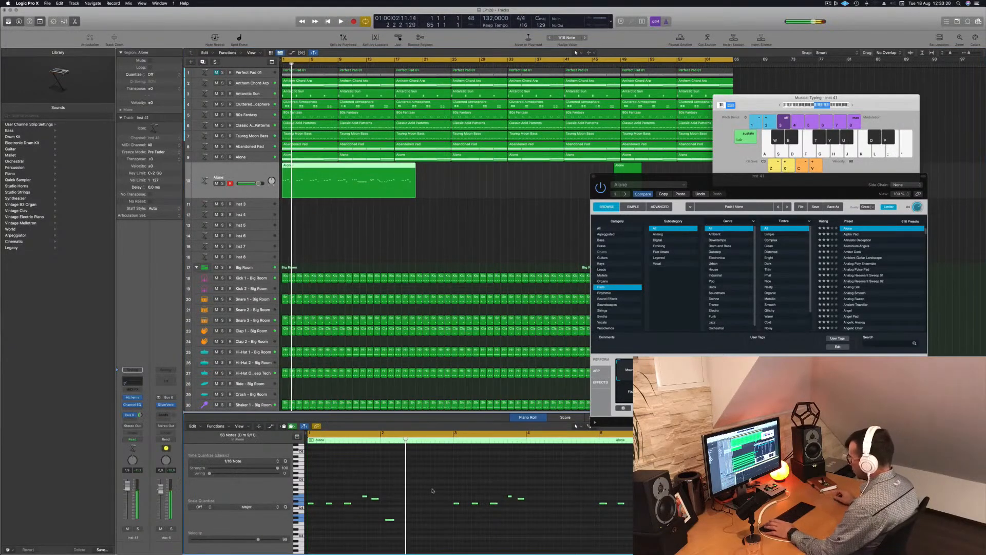
{"action": "scroll", "coordinate": [433, 504], "scroll_direction": "up", "scroll_amount": 2}
{"action": "scroll", "coordinate": [459, 497], "scroll_direction": "down", "scroll_amount": 1}
{"action": "key", "text": "BackSpace"}
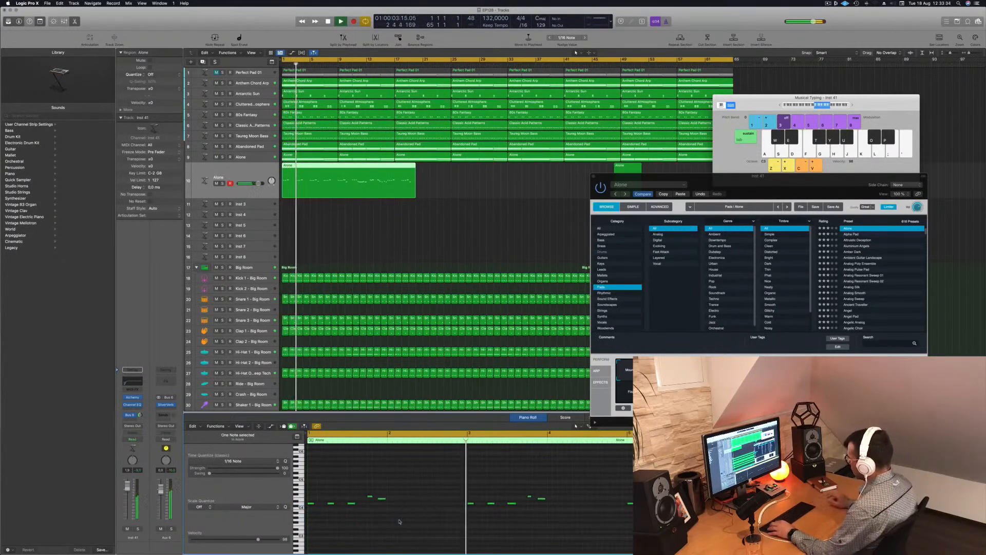
Step: Play back the melody's first eight bars, following its notes in the Piano Roll, and stop
{"action": "scroll", "coordinate": [465, 521], "scroll_direction": "down", "scroll_amount": 1}
{"action": "scroll", "coordinate": [467, 520], "scroll_direction": "down", "scroll_amount": 2}
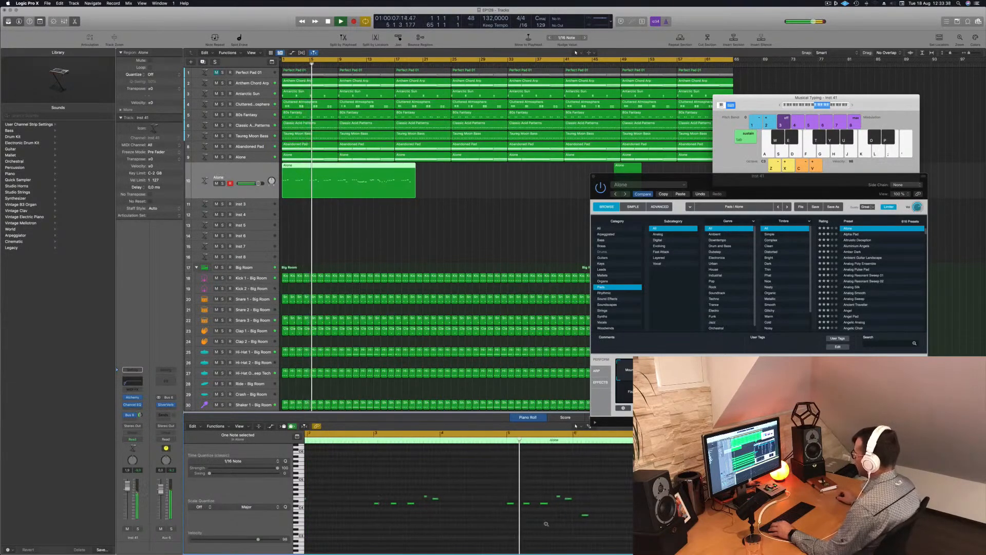
{"action": "scroll", "coordinate": [554, 526], "scroll_direction": "up", "scroll_amount": 2}
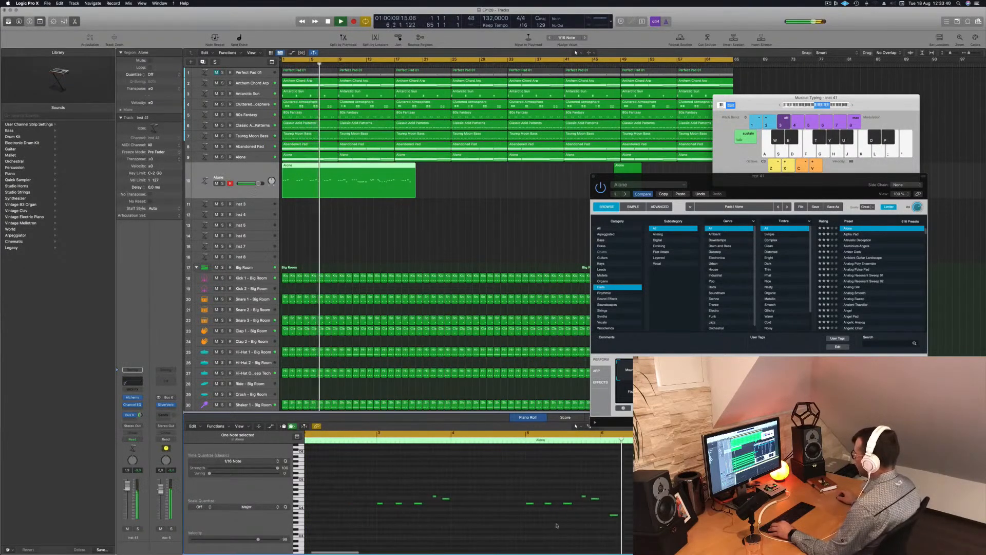
{"action": "scroll", "coordinate": [466, 503], "scroll_direction": "down", "scroll_amount": 3}
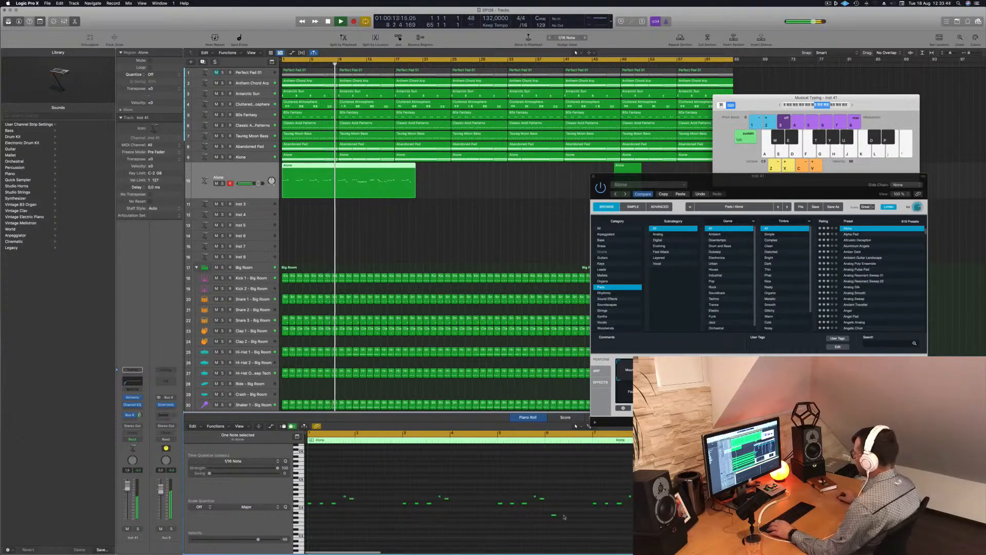
{"action": "left_click_drag", "start_coordinate": [554, 517], "coordinate": [649, 516]}
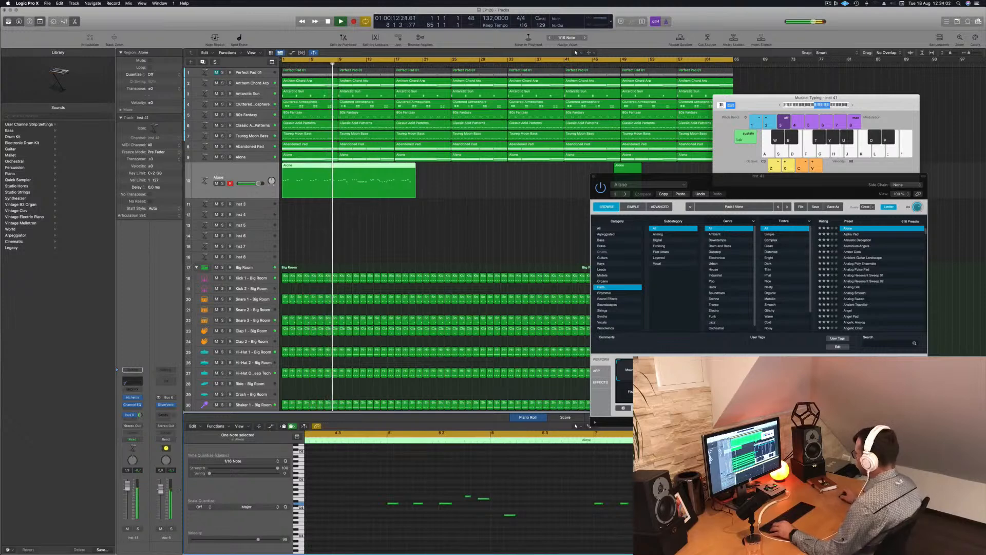
{"action": "key", "text": "space"}
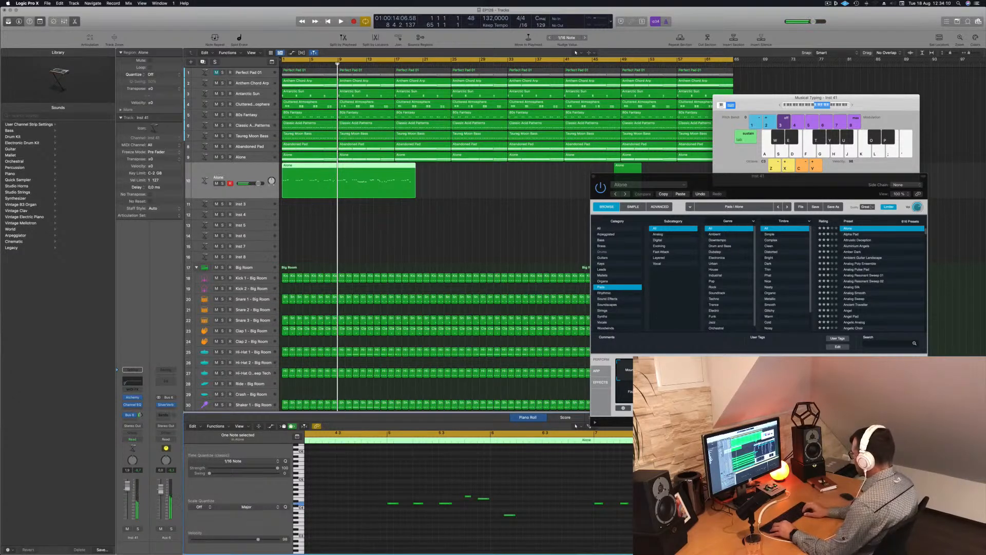
Step: Replay from the start, split the melody region at bar 9 and delete everything after the split, keeping the first eight bars
{"action": "key", "text": "Return"}
{"action": "key", "text": "space"}
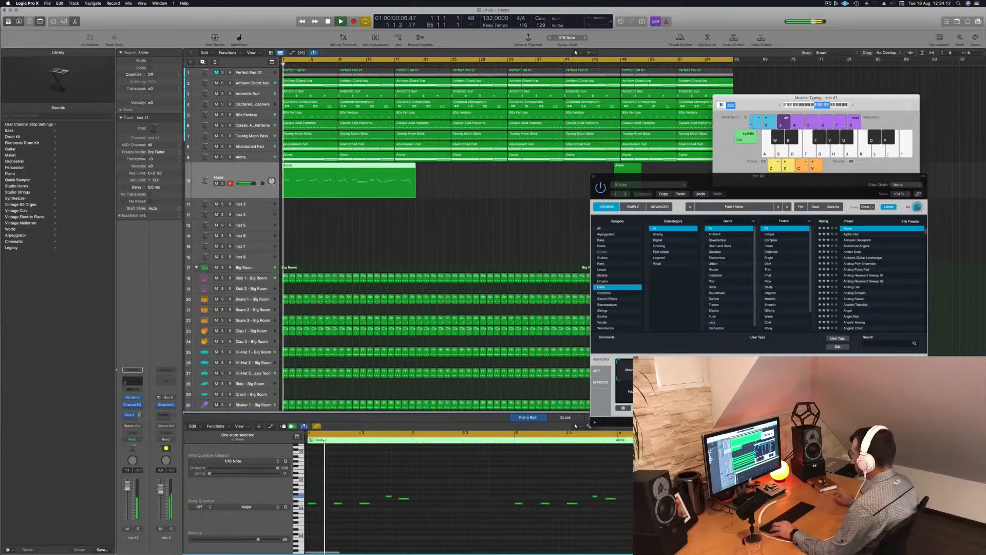
{"action": "left_click", "coordinate": [338, 168], "text": "super"}
{"action": "double_click", "coordinate": [338, 167], "text": "super"}
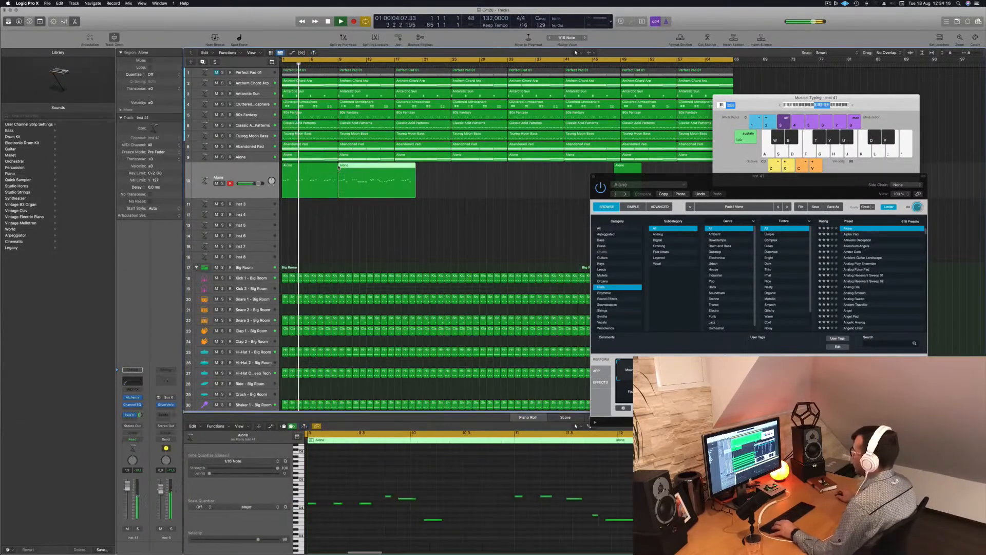
{"action": "key", "text": "Delete"}
{"action": "left_click", "coordinate": [307, 171]}
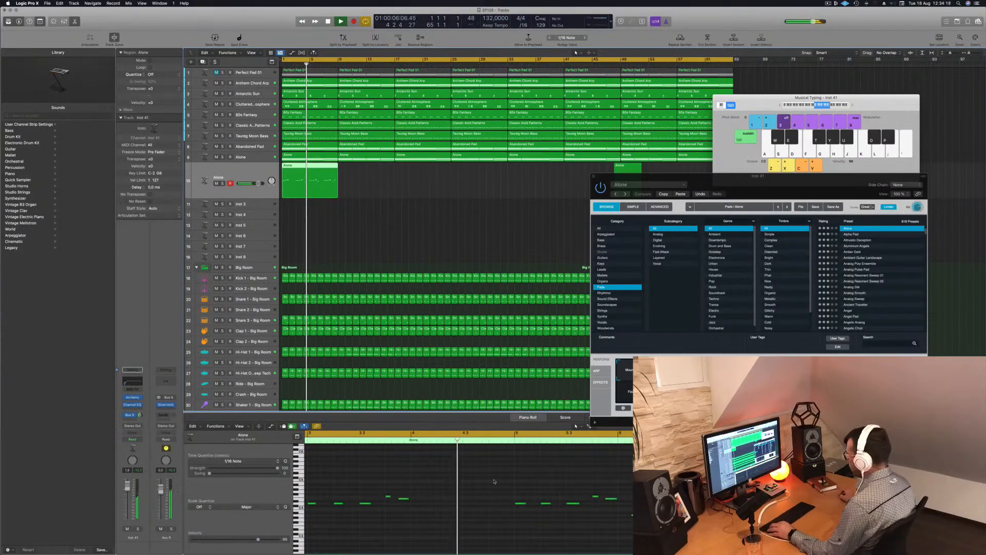
Step: Check the trimmed melody's notes in playback and inspect the last note before bar 9 in the Piano Roll
{"action": "scroll", "coordinate": [489, 493], "scroll_direction": "down", "scroll_amount": 3}
{"action": "scroll", "coordinate": [476, 493], "scroll_direction": "down", "scroll_amount": 2}
{"action": "scroll", "coordinate": [477, 495], "scroll_direction": "down", "scroll_amount": 1}
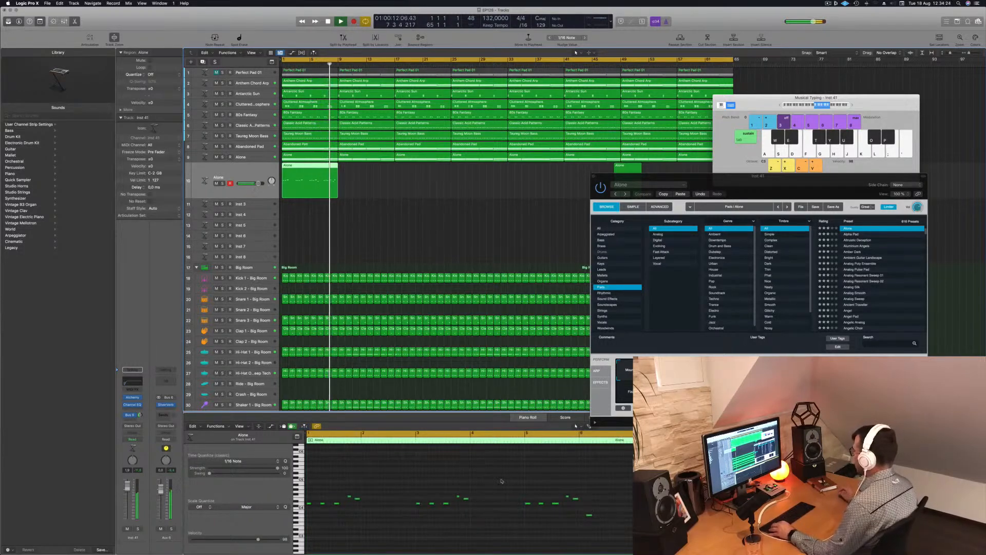
{"action": "key", "text": "space"}
{"action": "left_click", "coordinate": [476, 497]}
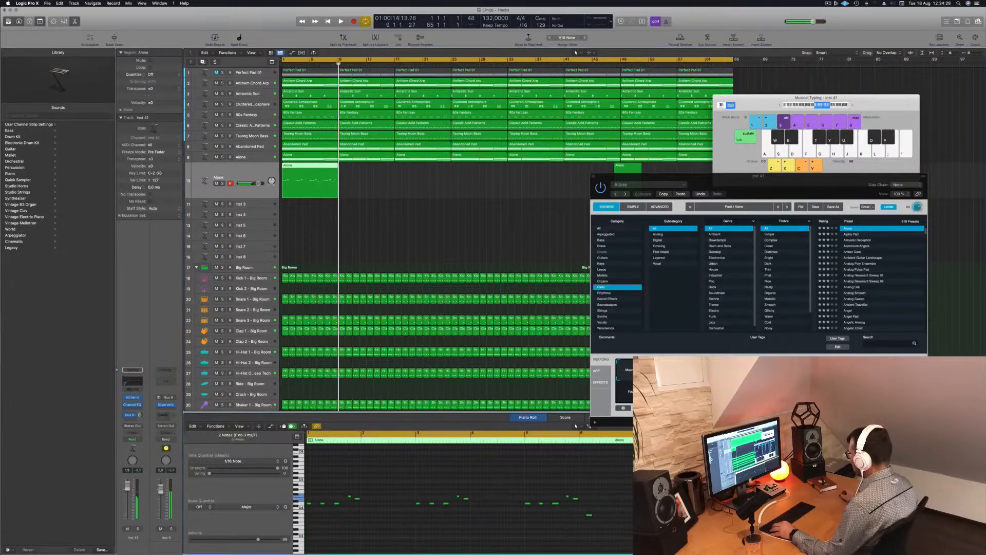
{"action": "left_click", "coordinate": [705, 497]}
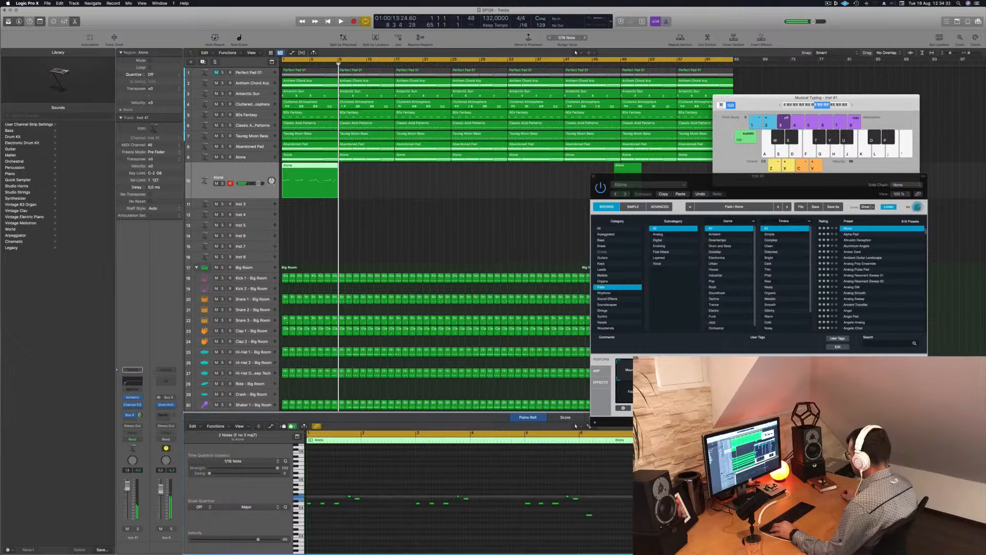
{"action": "left_click", "coordinate": [496, 483]}
{"action": "key", "text": "space"}
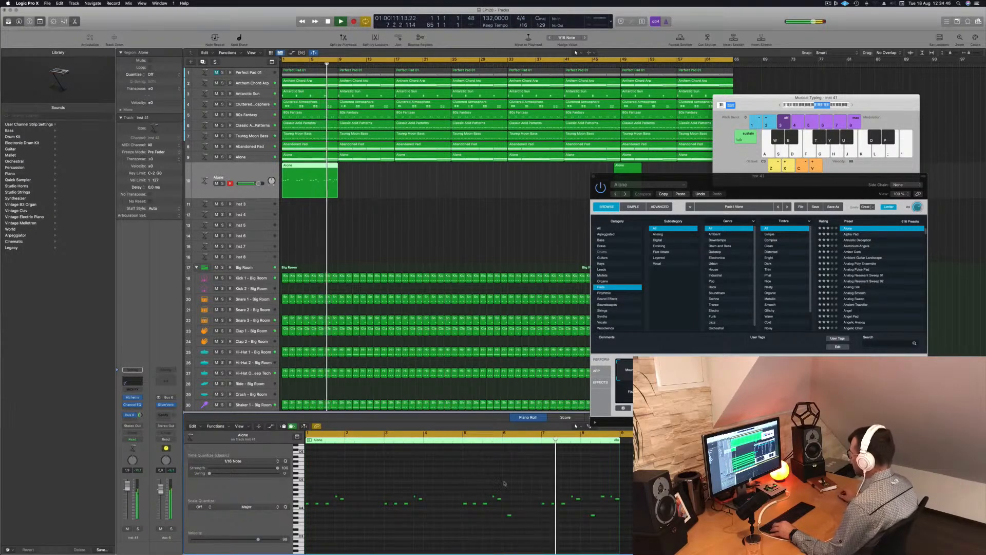
{"action": "scroll", "coordinate": [528, 484], "scroll_direction": "left", "scroll_amount": 1}
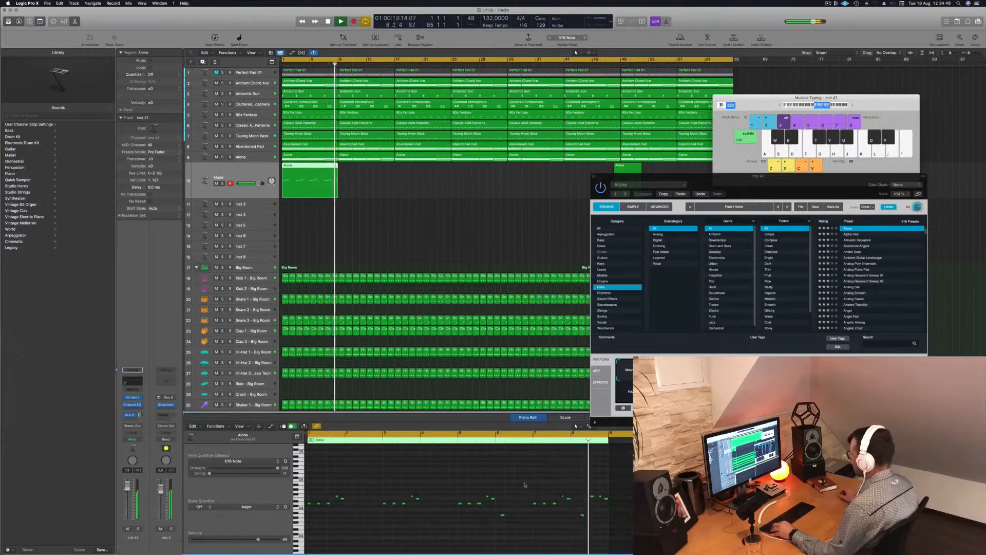
{"action": "key", "text": "space"}
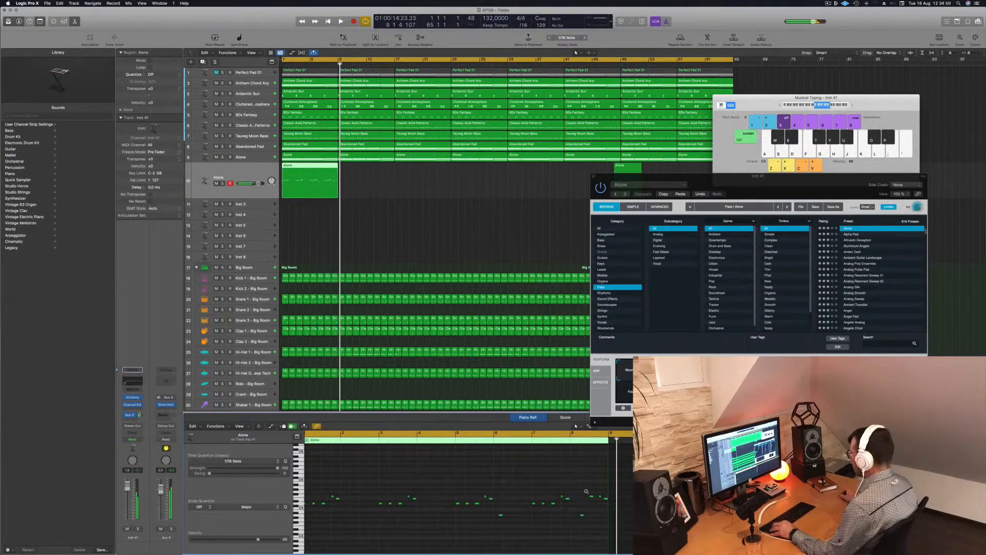
{"action": "scroll", "coordinate": [594, 492], "scroll_direction": "right", "scroll_amount": 5}
{"action": "scroll", "coordinate": [570, 489], "scroll_direction": "left", "scroll_amount": 2}
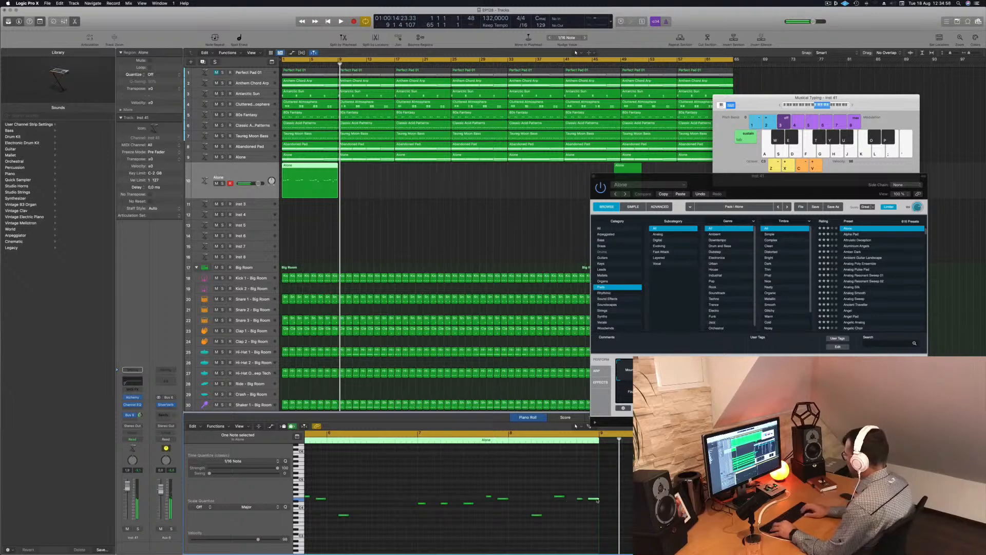
Step: Restart playback from bar 1 and delete the leftover Alone region set aside near bar 48
{"action": "key", "text": "Return"}
{"action": "key", "text": "space"}
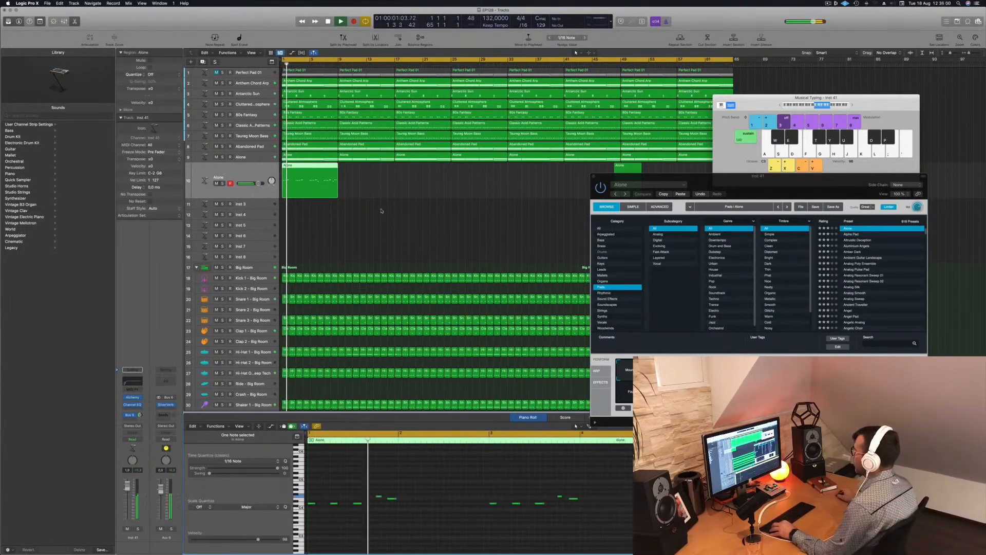
{"action": "scroll", "coordinate": [372, 194], "scroll_direction": "left", "scroll_amount": 2}
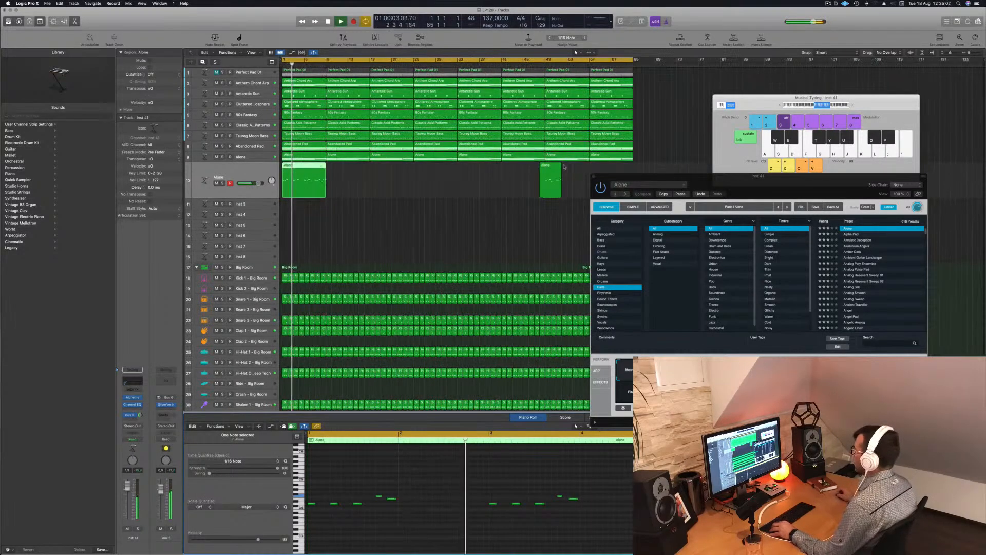
{"action": "left_click", "coordinate": [546, 181]}
{"action": "key", "text": "Delete"}
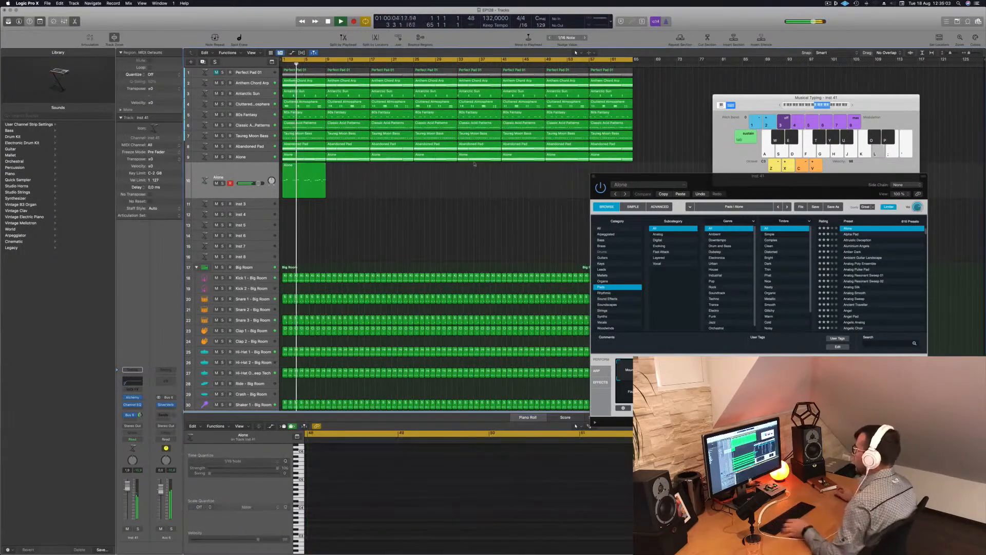
Step: Copy the eight-bar melody region end to end along its track until it fills all 64 bars
{"action": "left_click", "coordinate": [306, 168]}
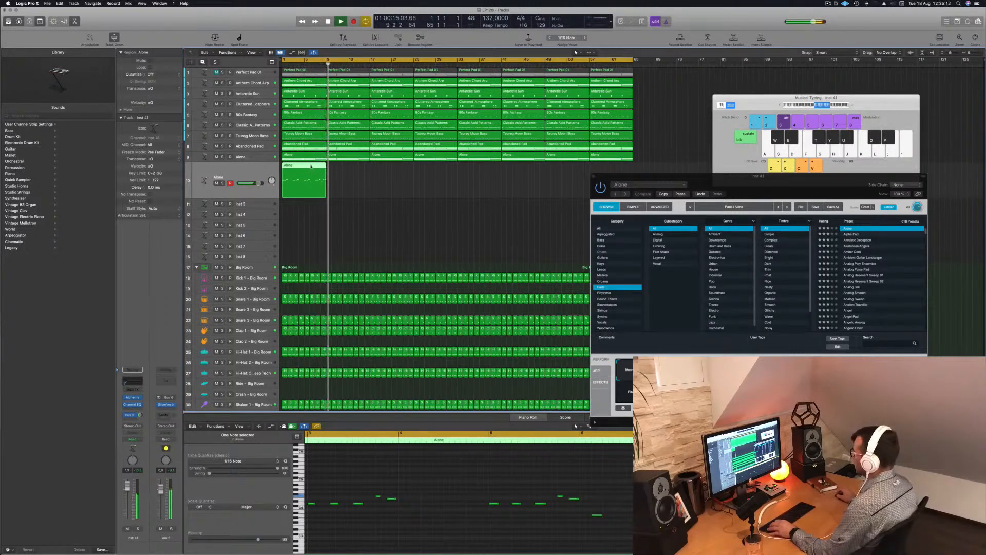
{"action": "left_click_drag", "start_coordinate": [305, 167], "coordinate": [348, 168]}
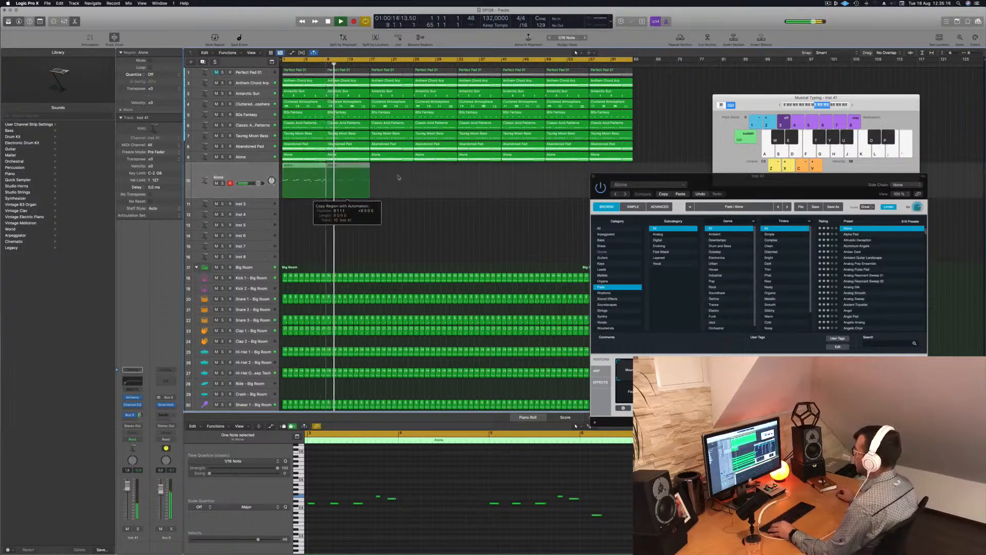
{"action": "left_click_drag", "start_coordinate": [294, 180], "coordinate": [386, 166]}
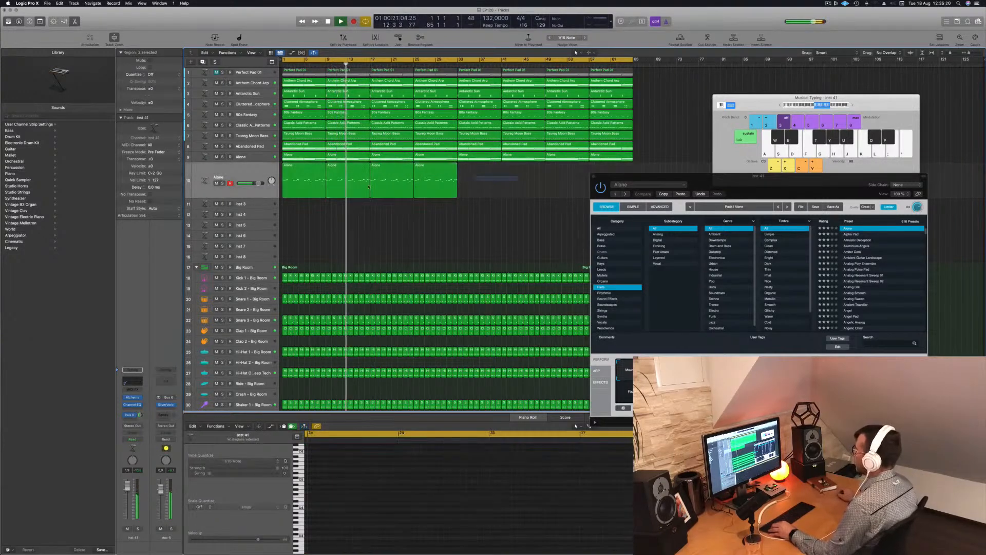
{"action": "left_click_drag", "start_coordinate": [311, 168], "coordinate": [480, 171]}
Step: Close the Alchemy window and duplicate the Alone melody track with the same settings
{"action": "key", "text": "Return"}
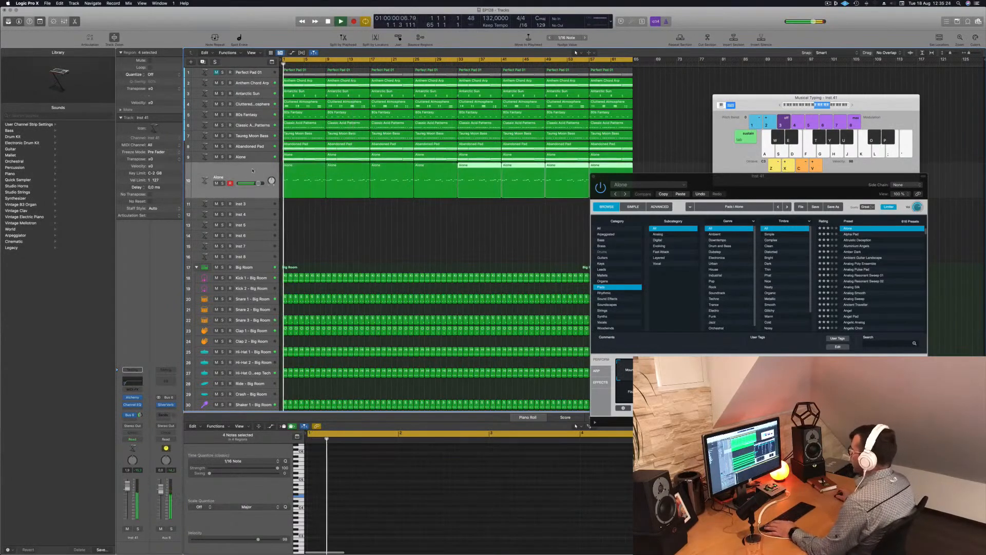
{"action": "left_click_drag", "start_coordinate": [711, 185], "coordinate": [705, 166]}
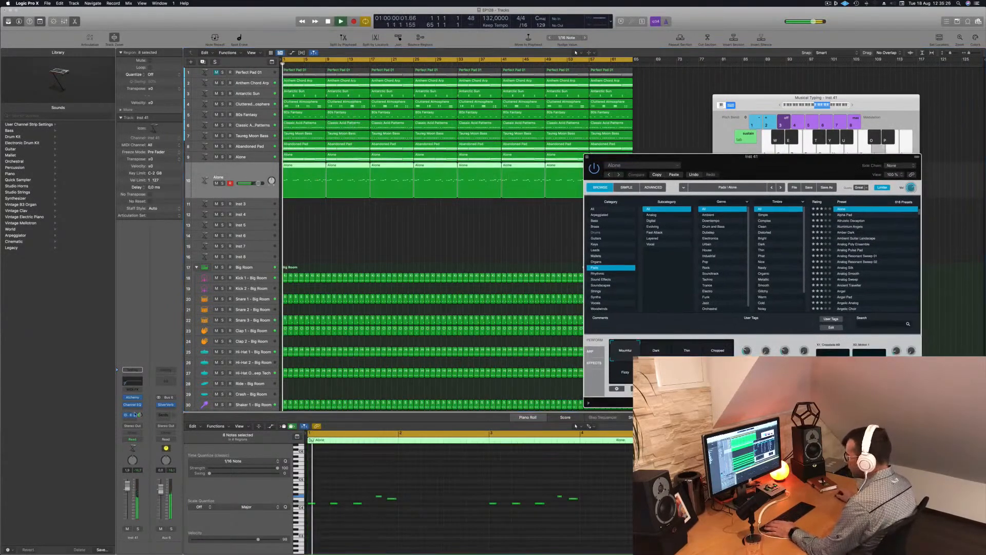
{"action": "left_click", "coordinate": [129, 398]}
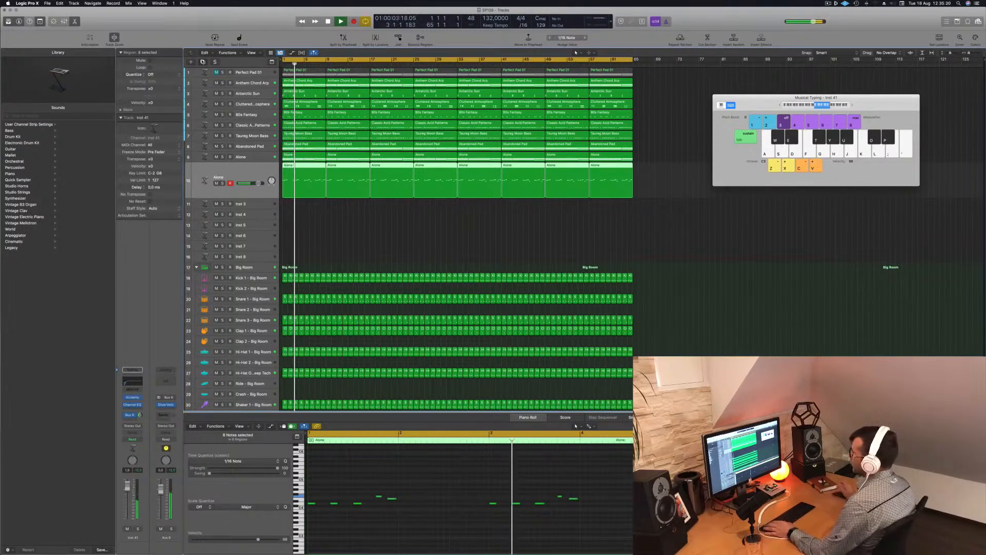
{"action": "key", "text": "super+d"}
{"action": "key", "text": "space"}
Step: Copy all eight melody regions onto the duplicate track and mute the original melody track
{"action": "left_click_drag", "start_coordinate": [305, 186], "coordinate": [658, 171]}
{"action": "left_click_drag", "start_coordinate": [311, 168], "coordinate": [313, 188]}
{"action": "left_click", "coordinate": [217, 168]}
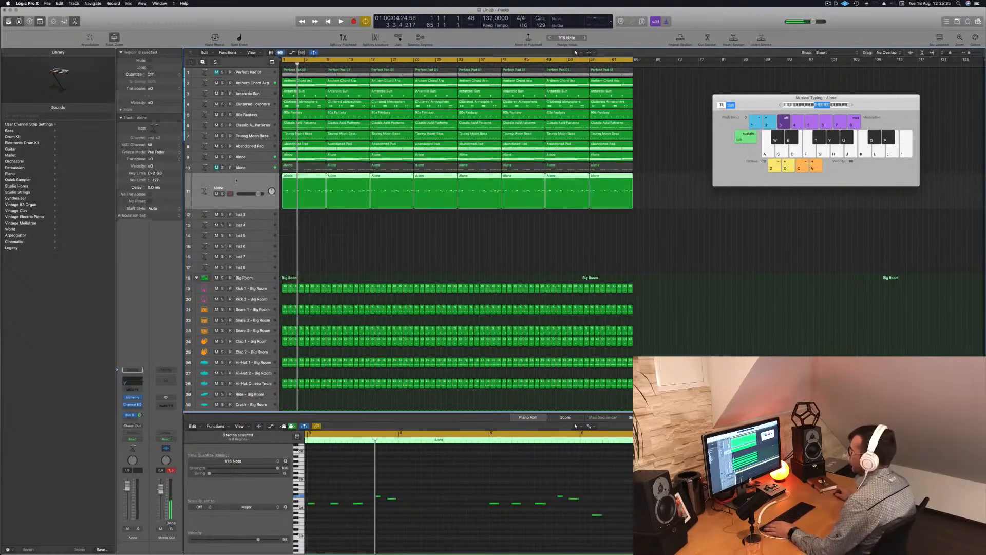
Step: Open Alchemy on the duplicate track and load the 80s Synth Pop Lead preset from the Leads category
{"action": "key", "text": "space"}
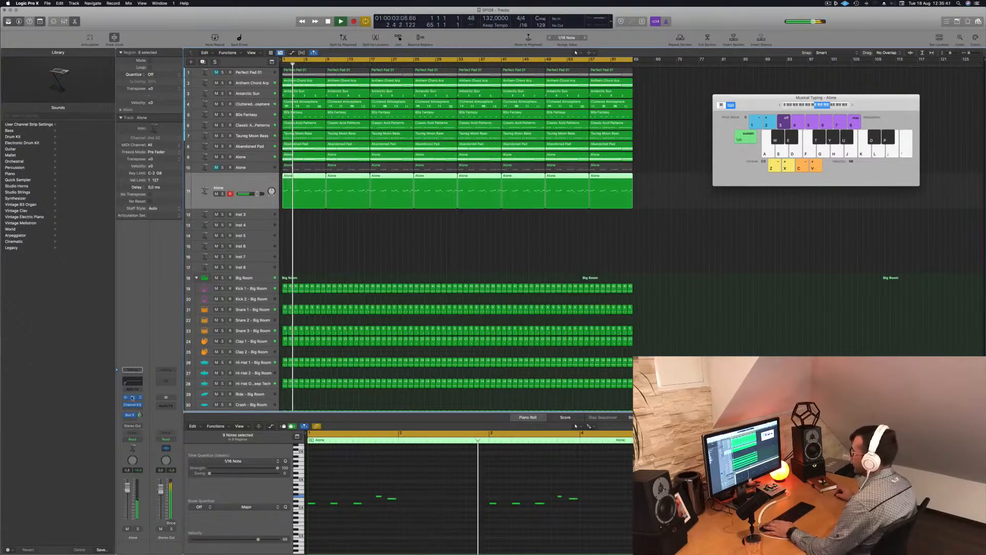
{"action": "left_click", "coordinate": [132, 397]}
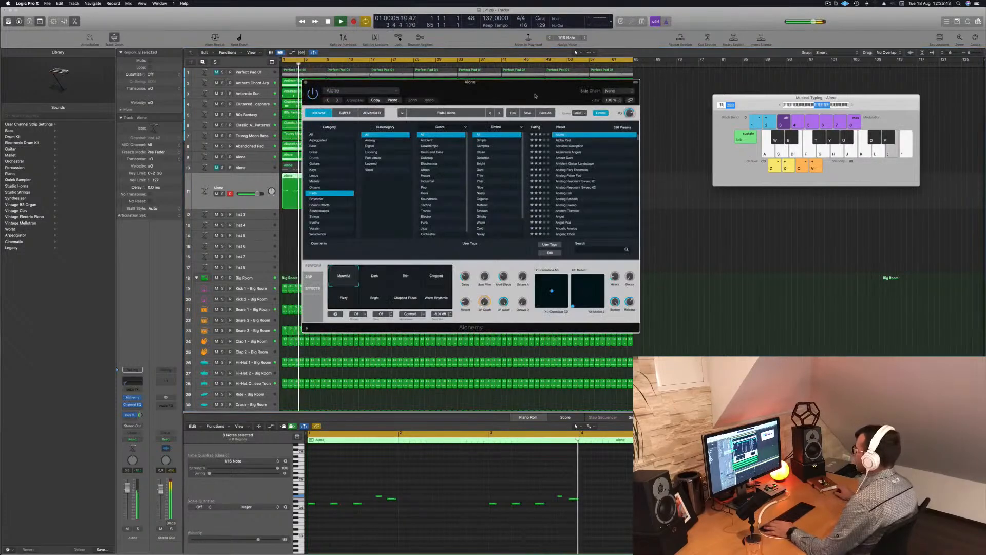
{"action": "left_click_drag", "start_coordinate": [531, 95], "coordinate": [665, 124]}
{"action": "key", "text": "Return"}
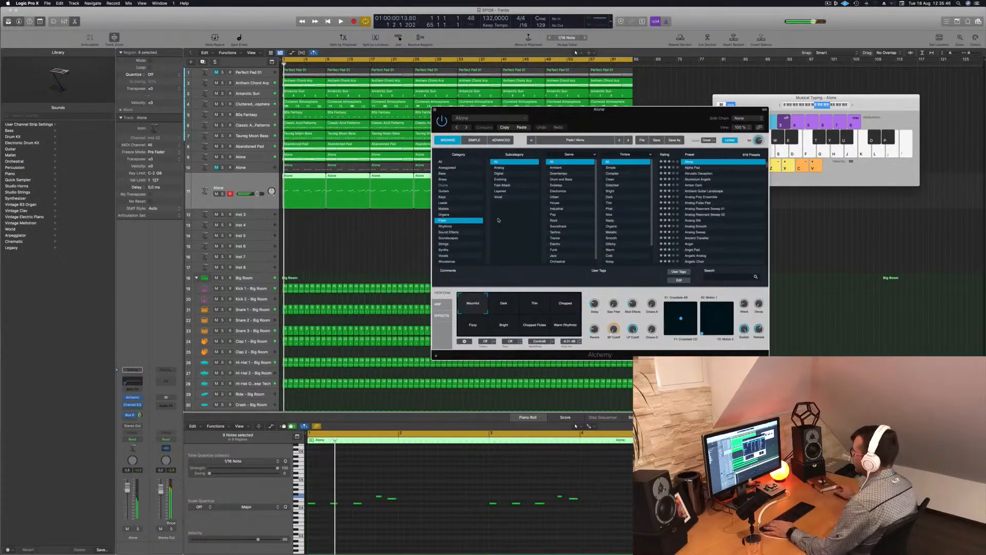
{"action": "left_click", "coordinate": [454, 203]}
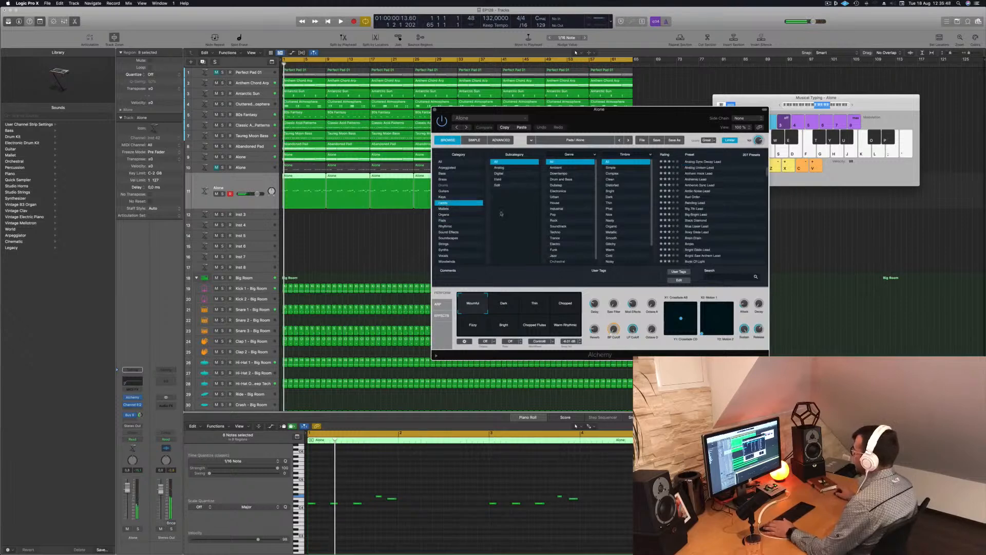
{"action": "left_click", "coordinate": [700, 162]}
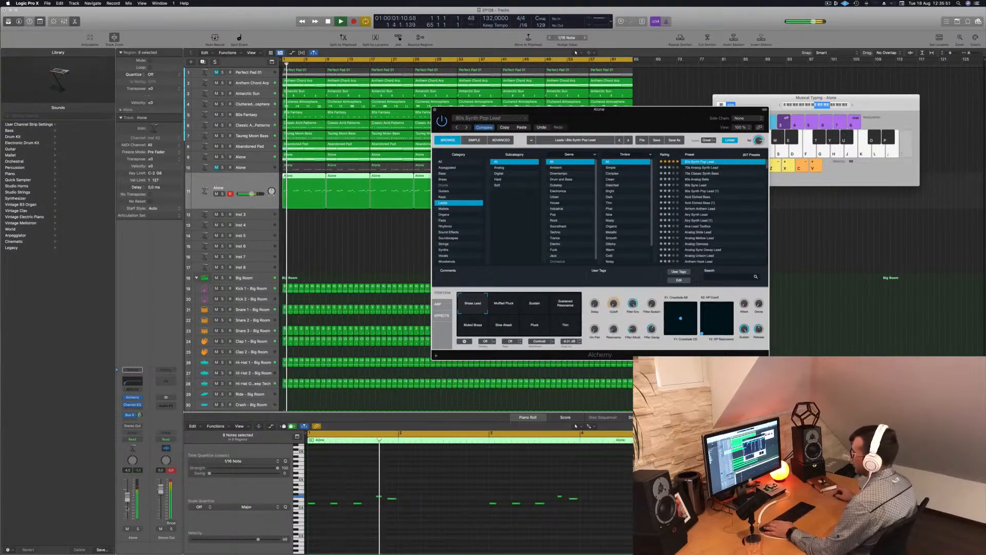
Step: Lower the new lead track's volume and raise its bus send level
{"action": "left_click_drag", "start_coordinate": [128, 491], "coordinate": [128, 505]}
{"action": "left_click_drag", "start_coordinate": [140, 415], "coordinate": [139, 408]}
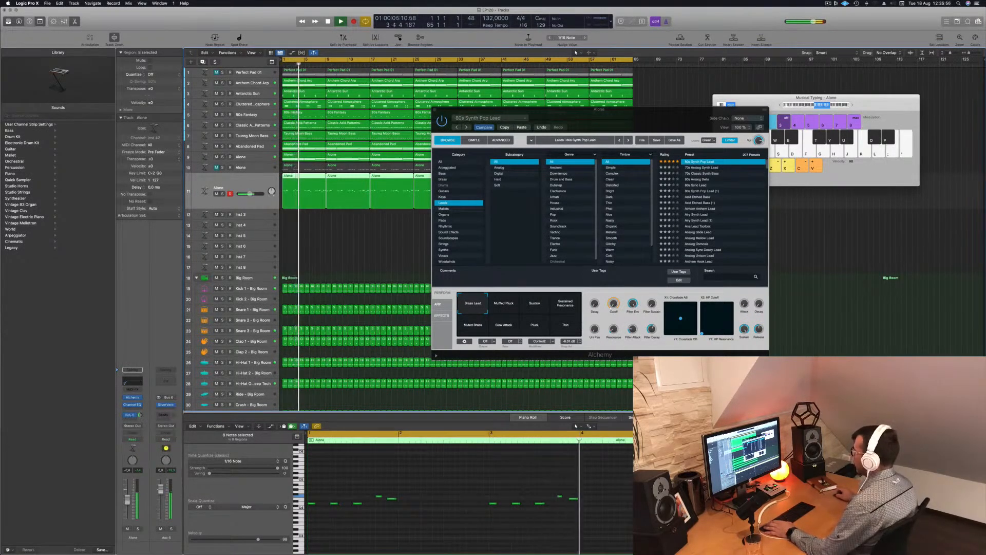
Step: Try the Muffled Pluck and Sustain variations of the preset, and load 70s Analog Synth Lead to audition it
{"action": "left_click", "coordinate": [497, 306]}
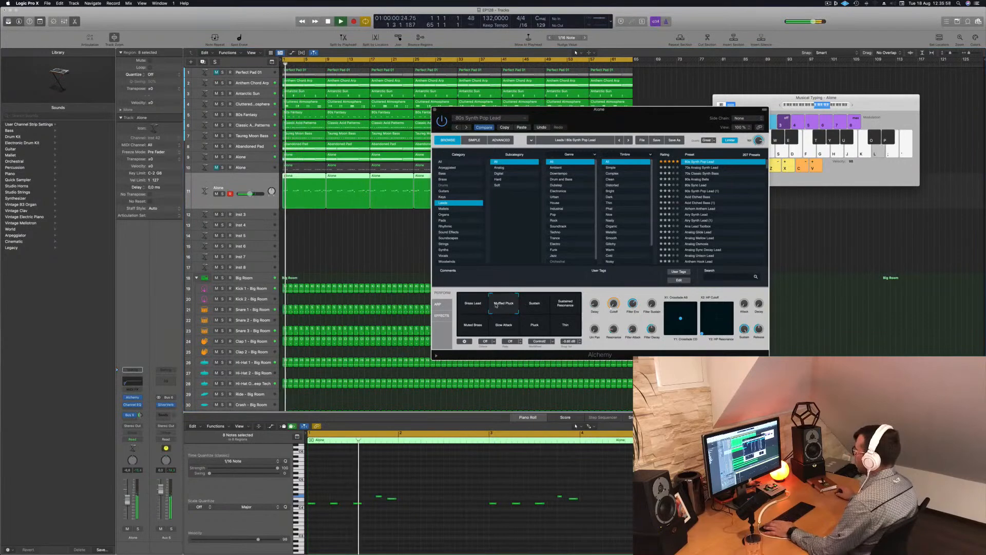
{"action": "left_click", "coordinate": [535, 303]}
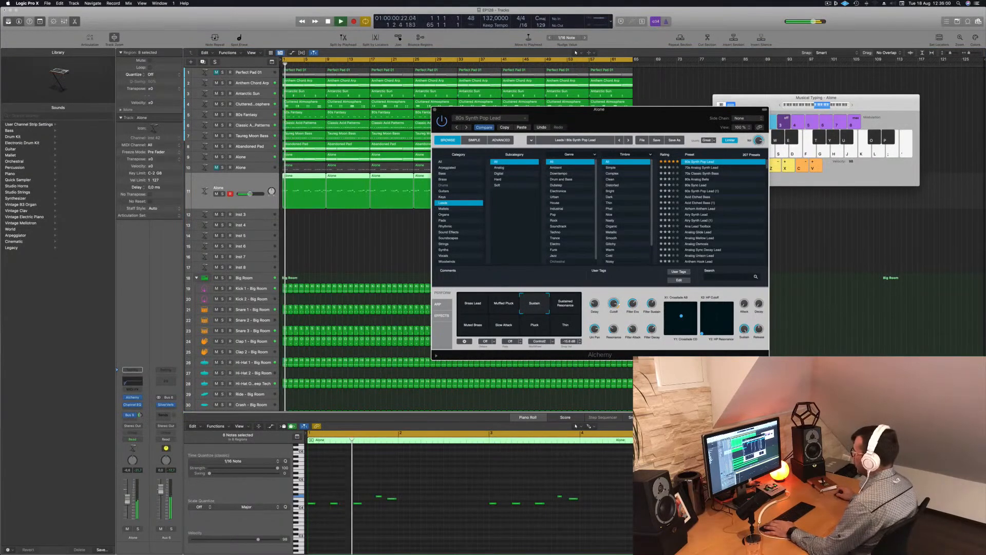
{"action": "left_click", "coordinate": [435, 109]}
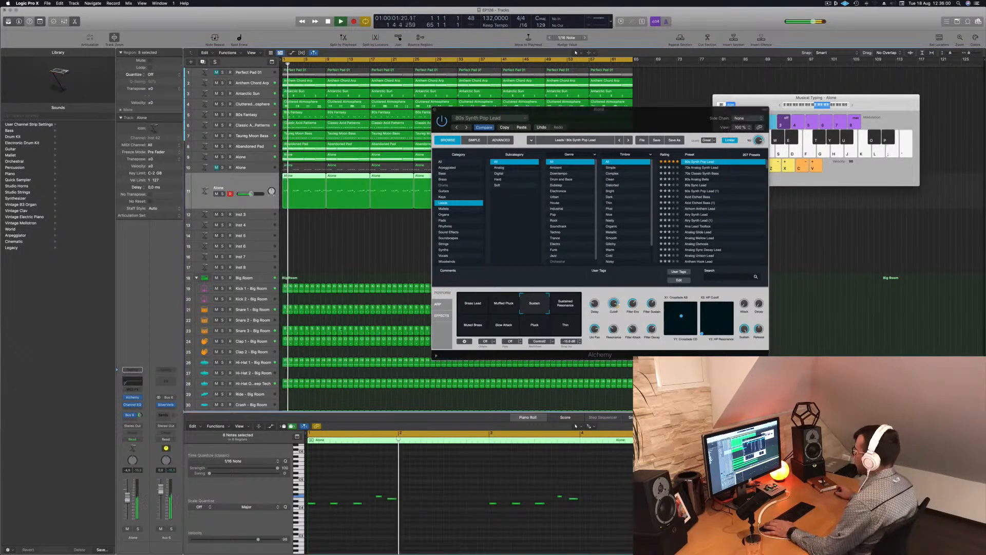
{"action": "left_click", "coordinate": [710, 167]}
{"action": "key", "text": "space"}
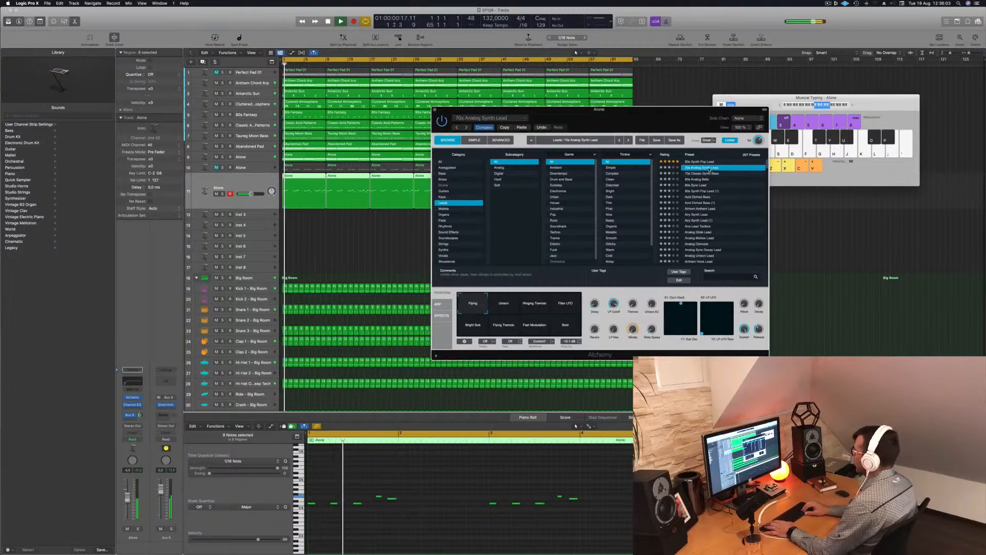
Step: Audition the Leads presets from 70s Classic Synth Bass down to Airy Synth Lead on the looped melody
{"action": "key", "text": "Down"}
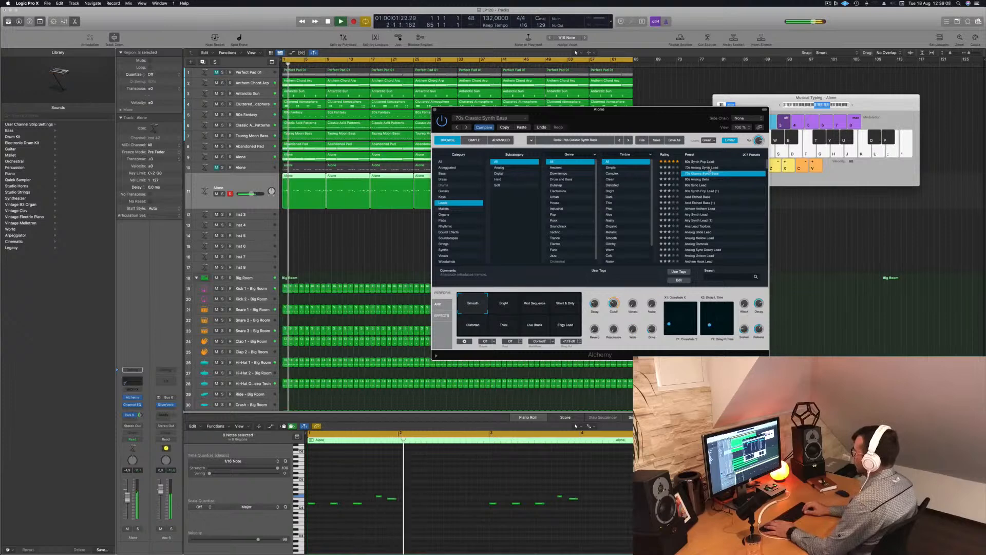
{"action": "key", "text": "Down"}
{"action": "key", "text": "Down"}
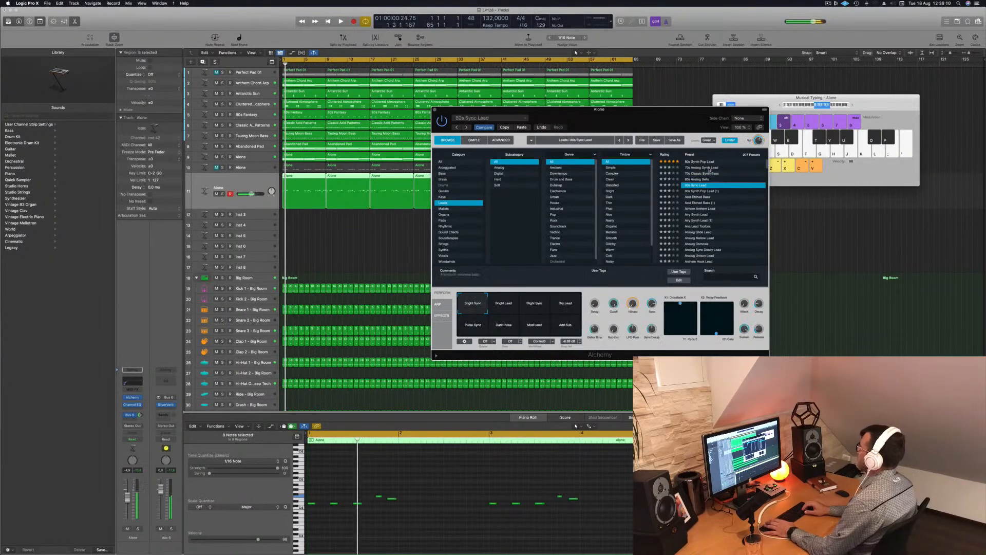
{"action": "key", "text": "Down"}
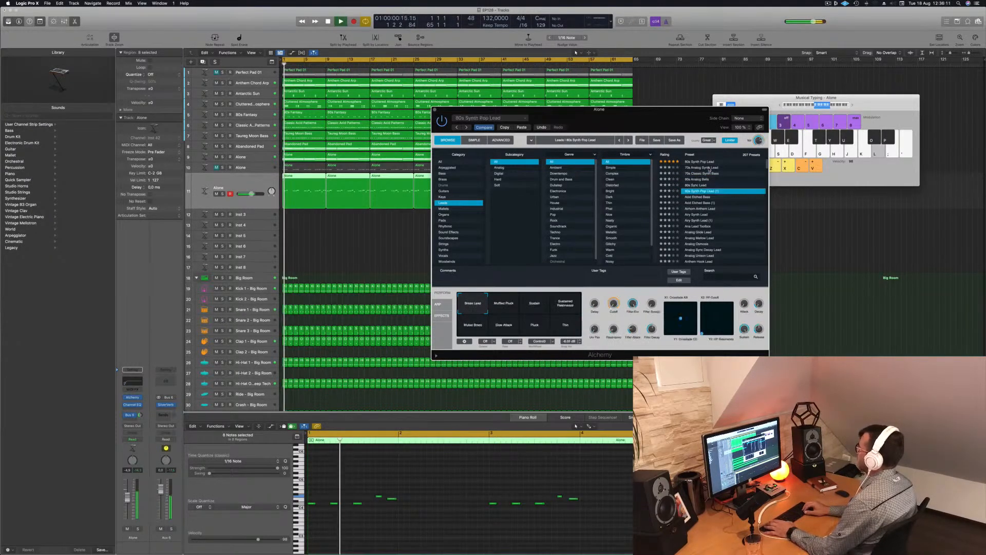
{"action": "key", "text": "Down"}
{"action": "key", "text": "Down"}
{"action": "key", "text": "Down"}
{"action": "key", "text": "Down"}
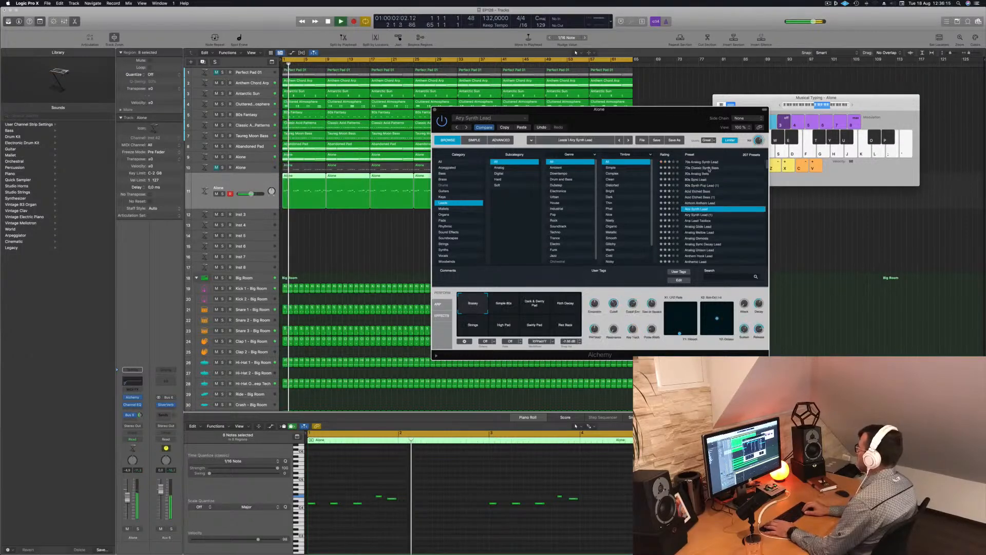
Step: Audition Airy Synth Lead (1), Airy Lead Textbox, Analog Glide Lead, Analog Mellow Lead and Analog Osmosis, and stop playback
{"action": "key", "text": "Up"}
{"action": "key", "text": "Down"}
{"action": "key", "text": "Down"}
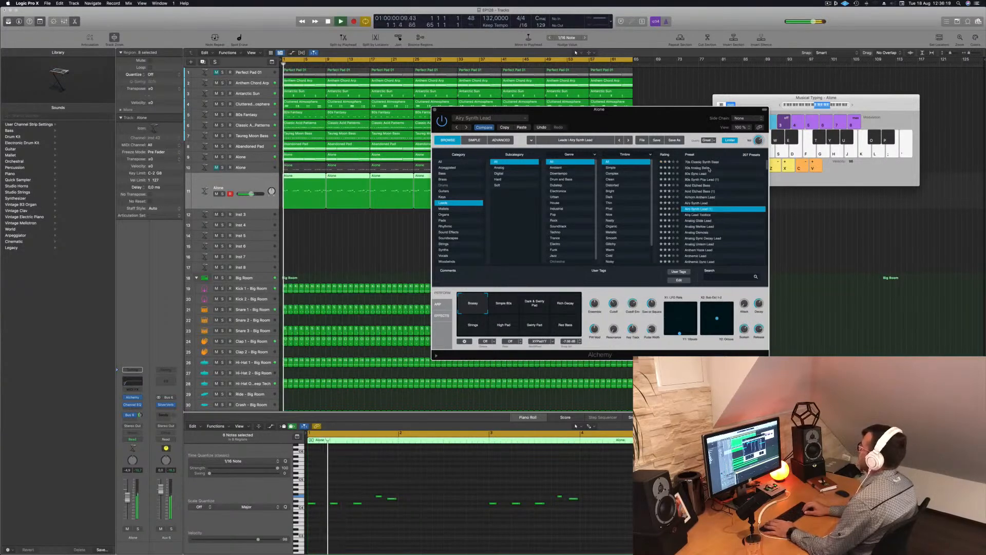
{"action": "key", "text": "Down"}
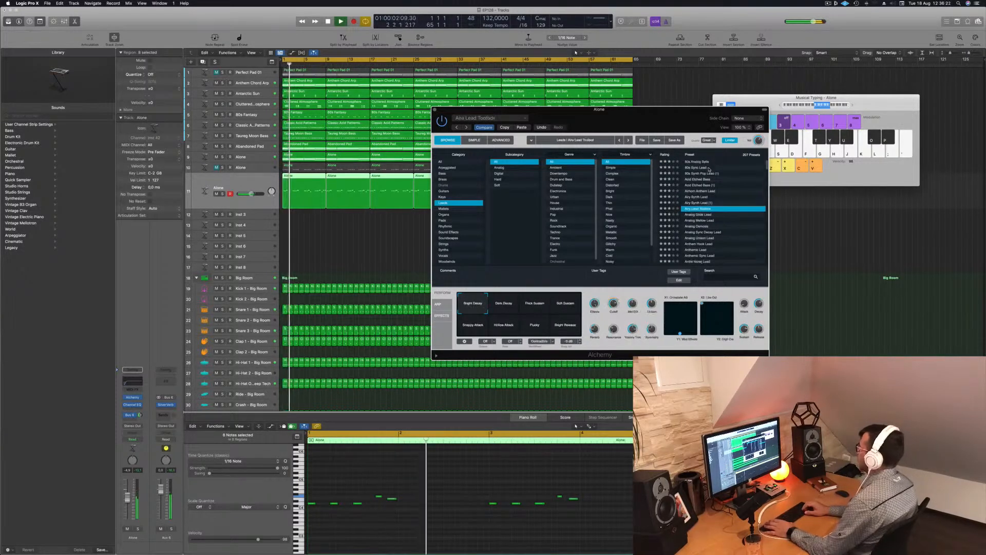
{"action": "key", "text": "Down"}
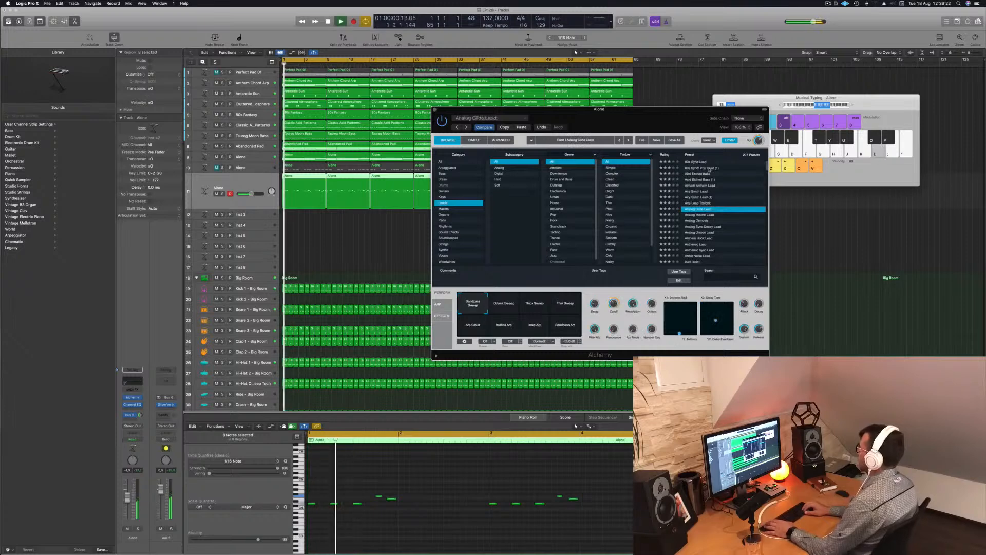
{"action": "key", "text": "Down"}
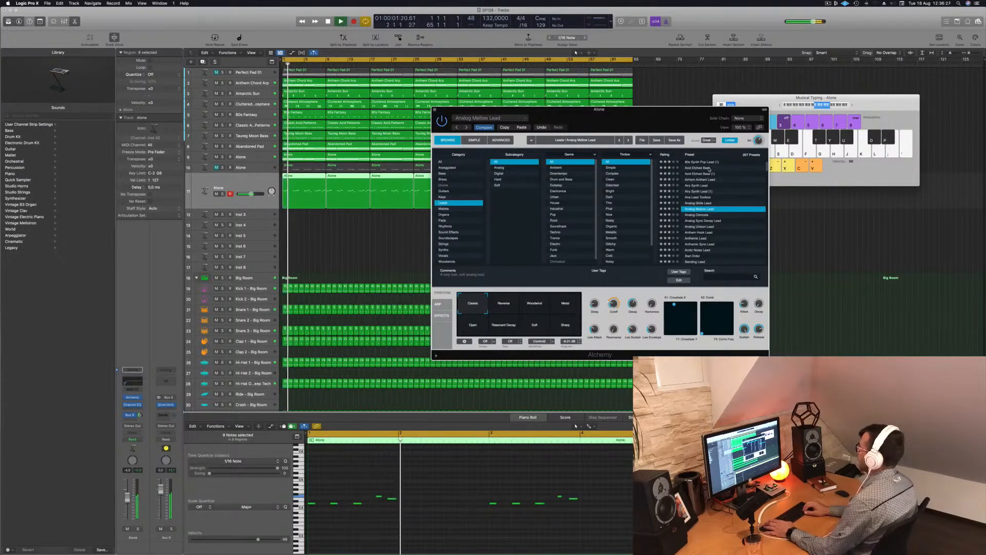
{"action": "key", "text": "Down"}
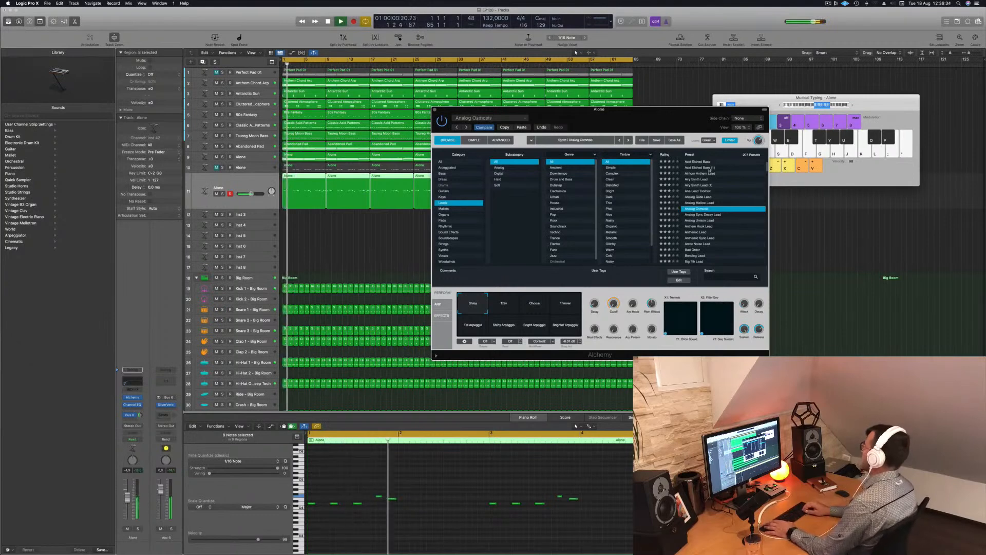
{"action": "key", "text": "Down"}
{"action": "key", "text": "space"}
Step: Filter the Leads presets by the Trance genre and load the Classic Super Saw preset
{"action": "left_click", "coordinate": [552, 238]}
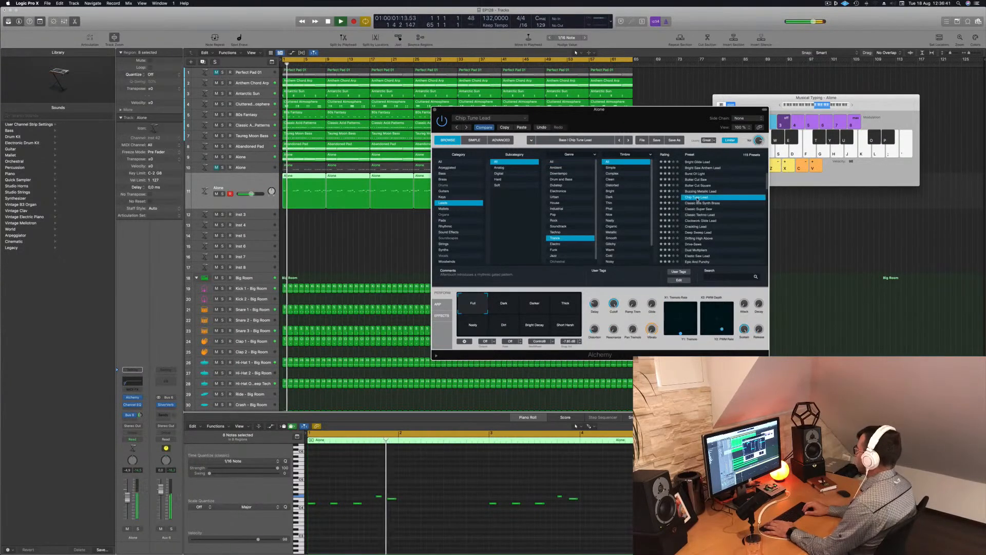
{"action": "key", "text": "Down"}
{"action": "key", "text": "Down"}
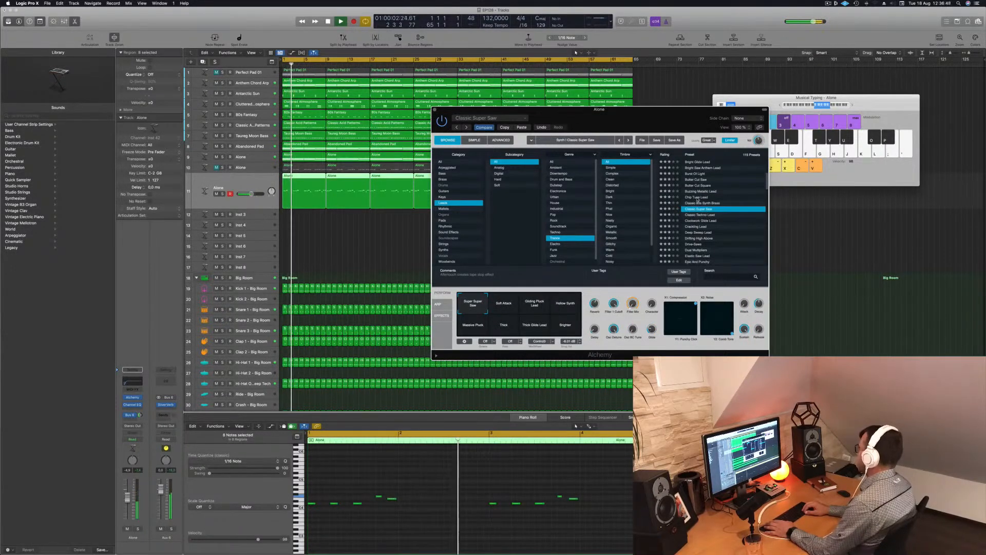
{"action": "key", "text": "space"}
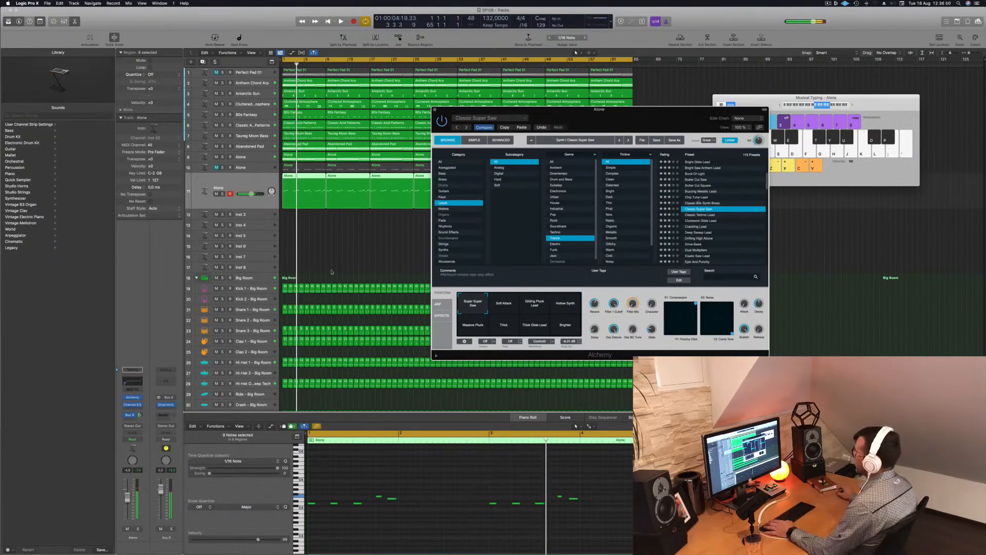
Step: Try the Soft Attack, Gliding Pluck Lead, Hollow Synth and Massive Pluck variations of Classic Super Saw
{"action": "left_click", "coordinate": [503, 305]}
{"action": "left_click", "coordinate": [537, 306]}
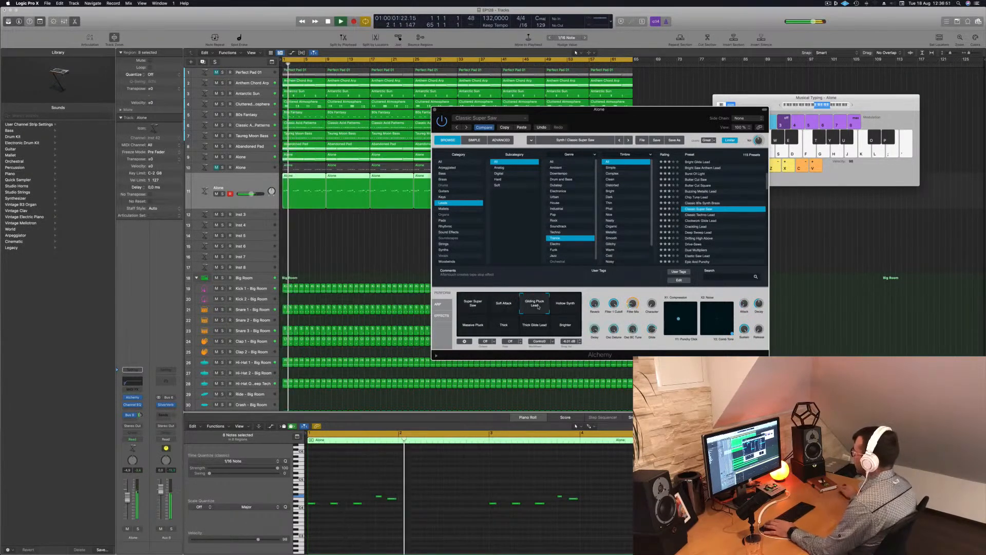
{"action": "left_click", "coordinate": [563, 307]}
{"action": "left_click", "coordinate": [468, 326]}
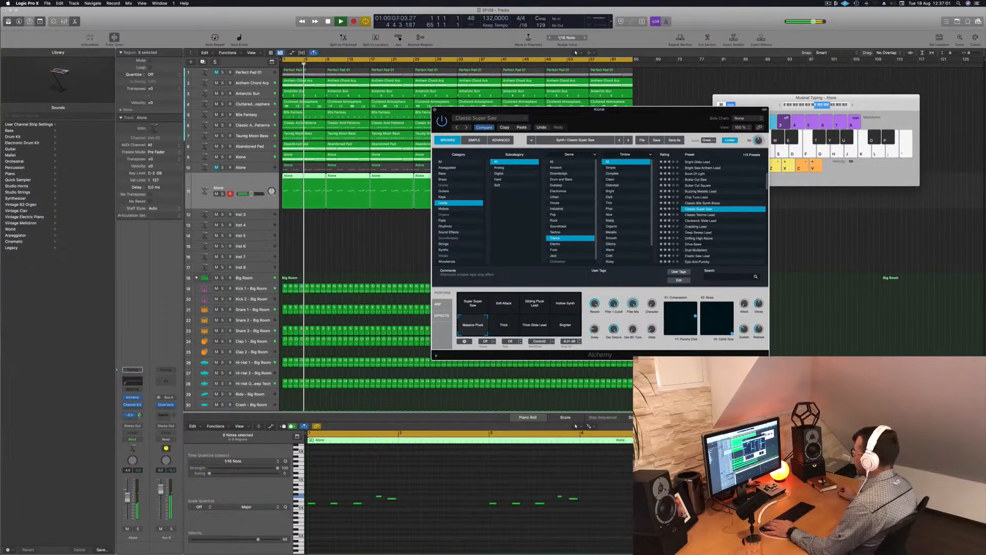
Step: Adjust the lead track's bus send level and the preset's Delay amount, and reposition the Alchemy window
{"action": "left_click_drag", "start_coordinate": [140, 414], "coordinate": [152, 412]}
{"action": "left_click_drag", "start_coordinate": [594, 332], "coordinate": [595, 328]}
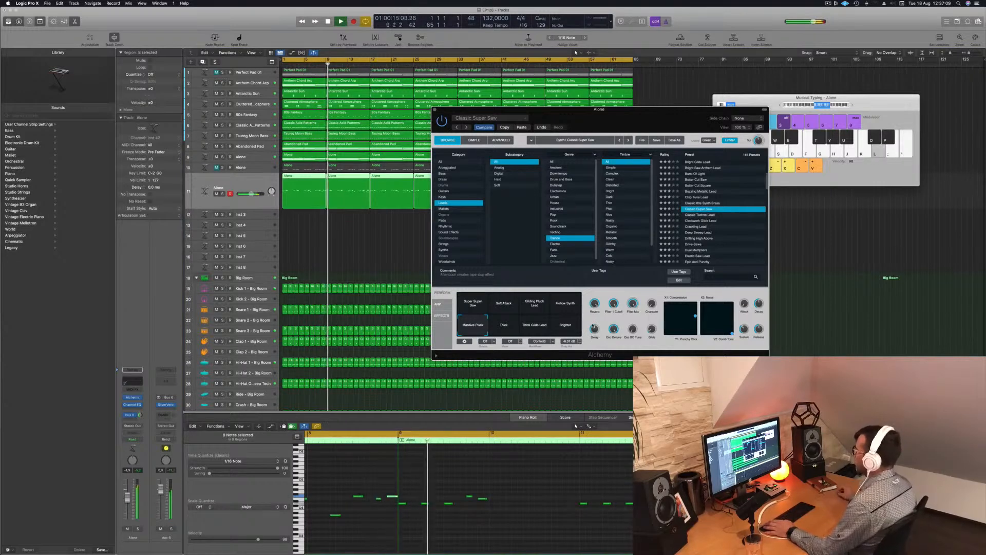
{"action": "left_click_drag", "start_coordinate": [626, 118], "coordinate": [646, 99]}
Step: Compare the Thick, Thick Glide Lead, Brighter and Massive Pluck variations, and return to the Super Super Saw variation
{"action": "left_click", "coordinate": [524, 306]}
{"action": "left_click", "coordinate": [563, 308]}
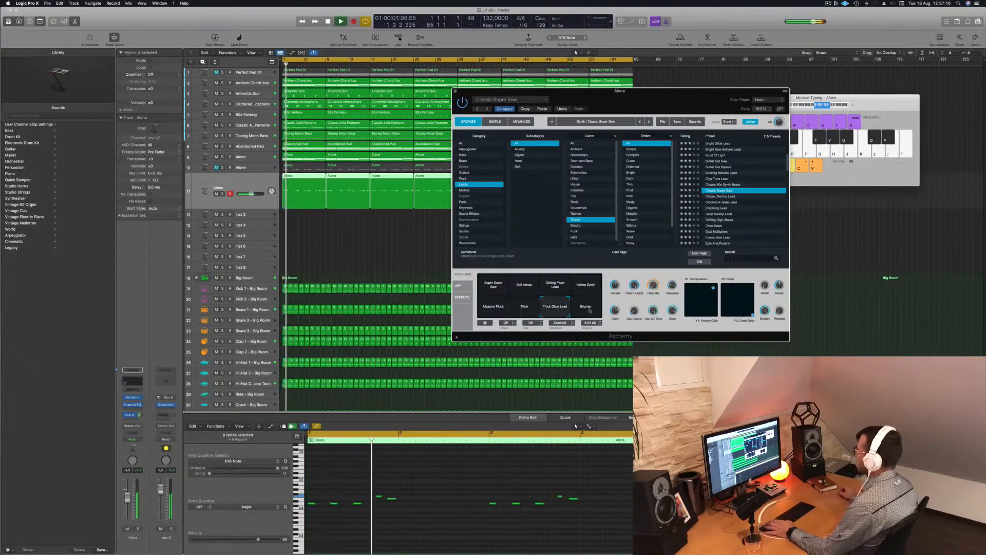
{"action": "left_click", "coordinate": [590, 309]}
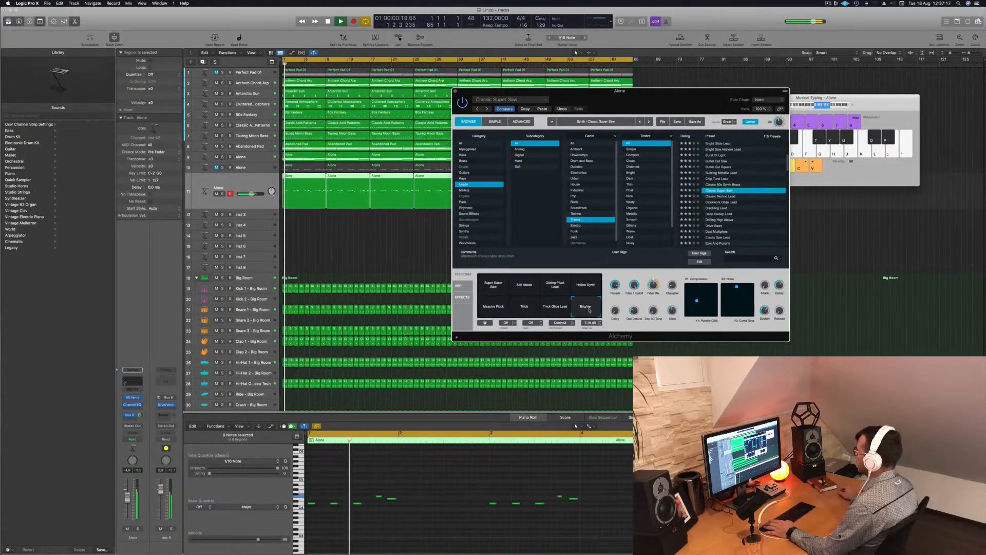
{"action": "left_click", "coordinate": [493, 310]}
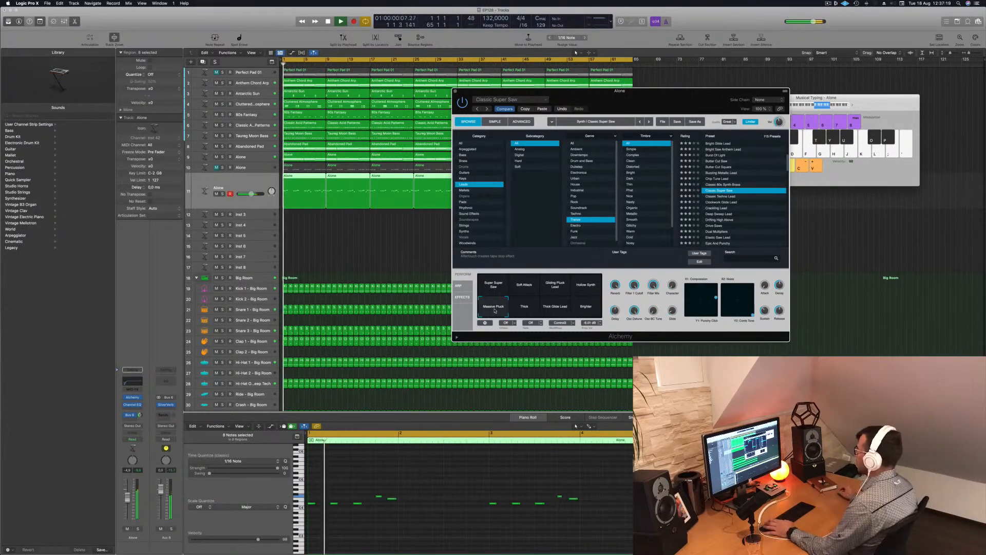
{"action": "left_click", "coordinate": [494, 289]}
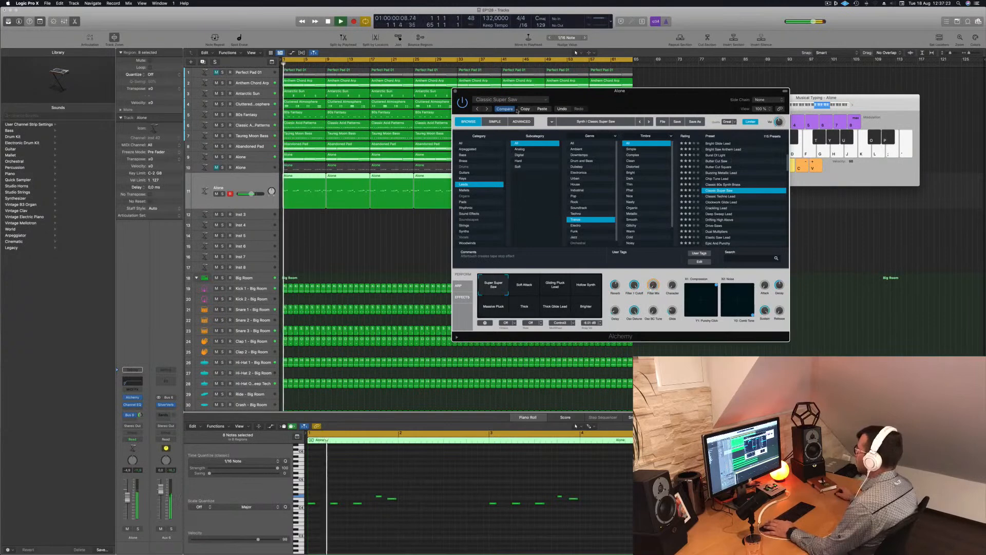
Step: Audition the Trance lead presets from Clockwork Glide Lead down to Drifting High Above
{"action": "left_click", "coordinate": [726, 202]}
{"action": "key", "text": "space"}
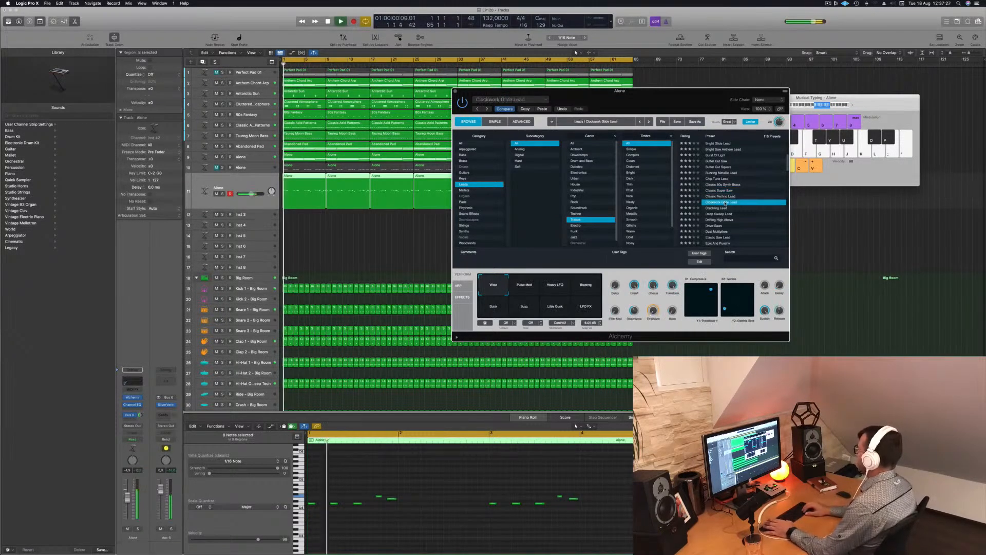
{"action": "key", "text": "Down"}
{"action": "key", "text": "space"}
{"action": "key", "text": "space"}
{"action": "key", "text": "Down"}
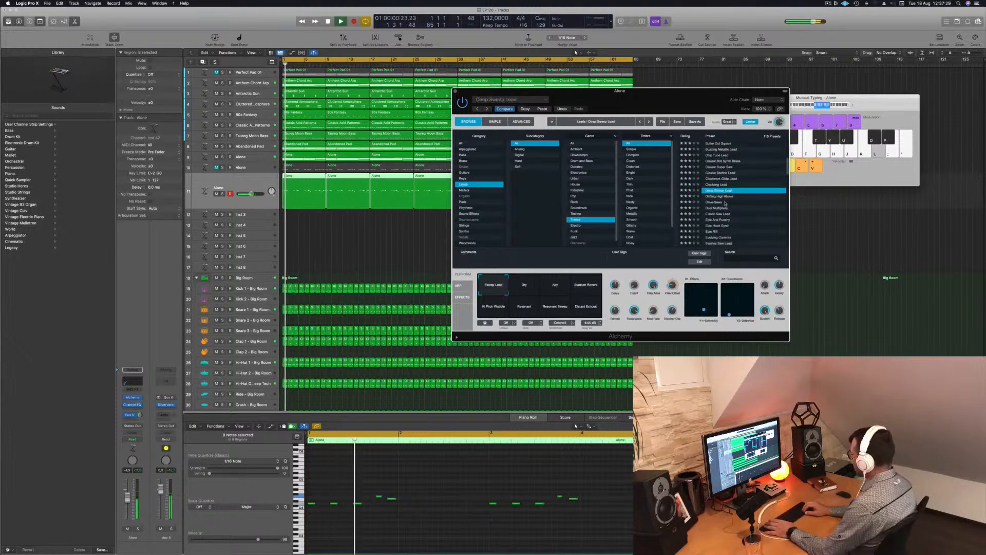
{"action": "key", "text": "Down"}
{"action": "key", "text": "space"}
Step: Audition the Trance lead presets from Drive-Saws through Dual Multipliers and Epic And Punchy to Epic Riff
{"action": "key", "text": "Down"}
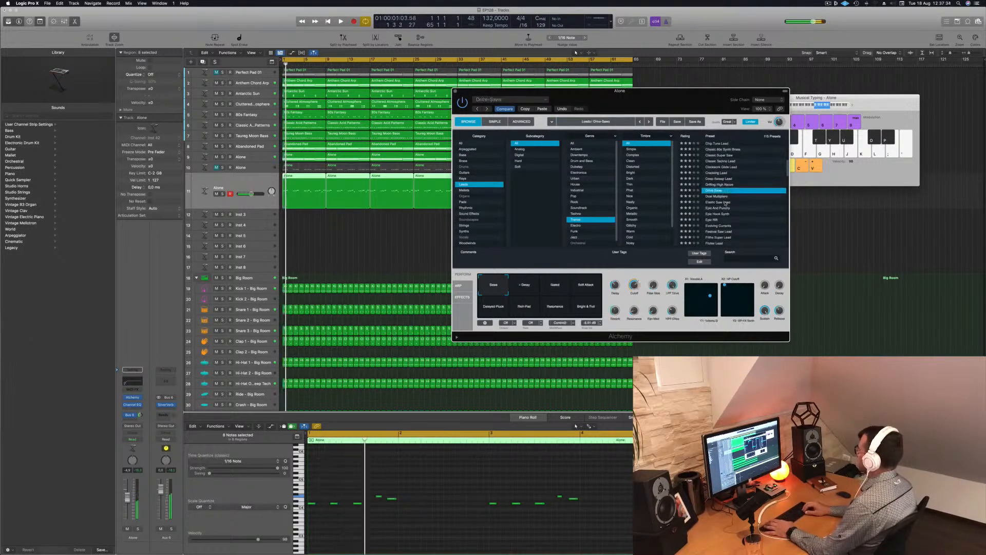
{"action": "key", "text": "Down"}
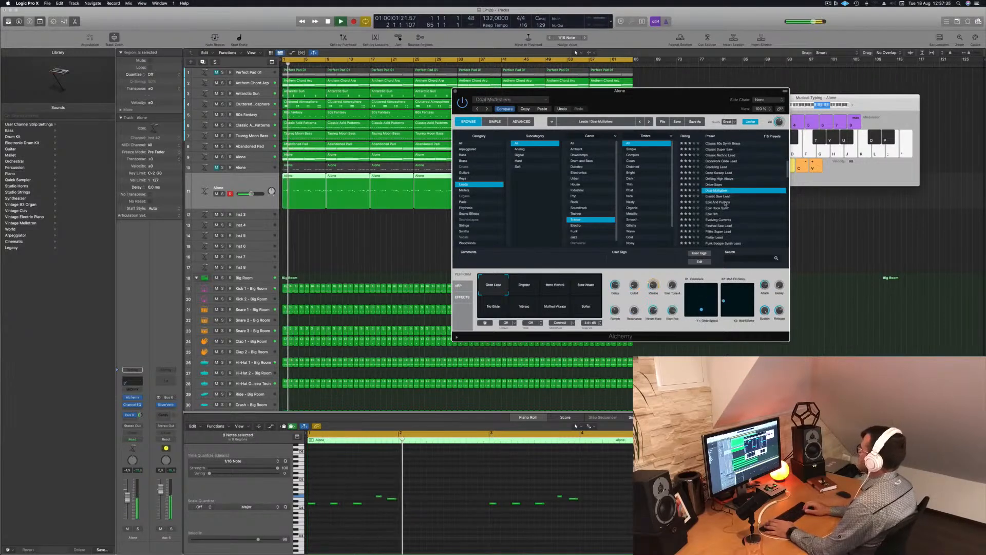
{"action": "key", "text": "Down"}
{"action": "key", "text": "space"}
{"action": "key", "text": "Down"}
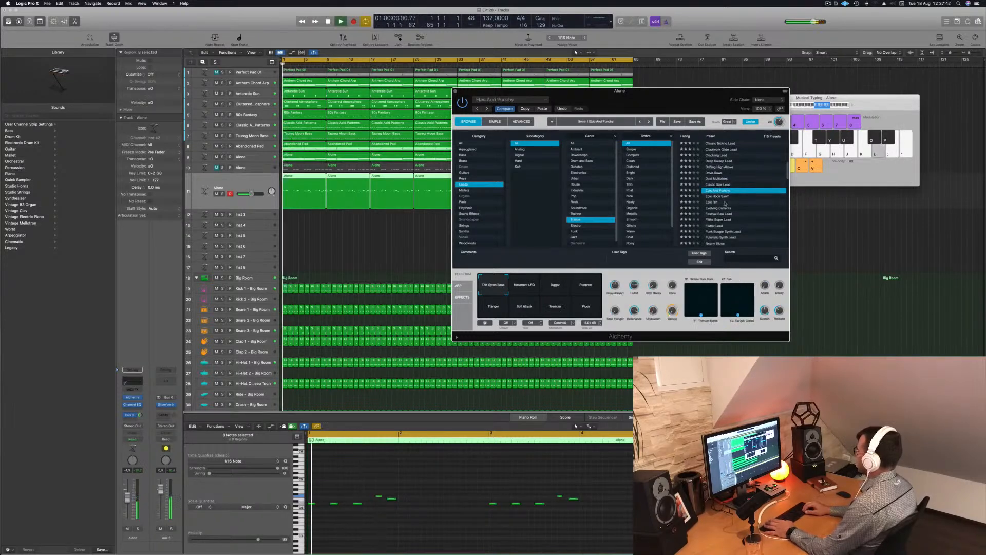
{"action": "key", "text": "Down"}
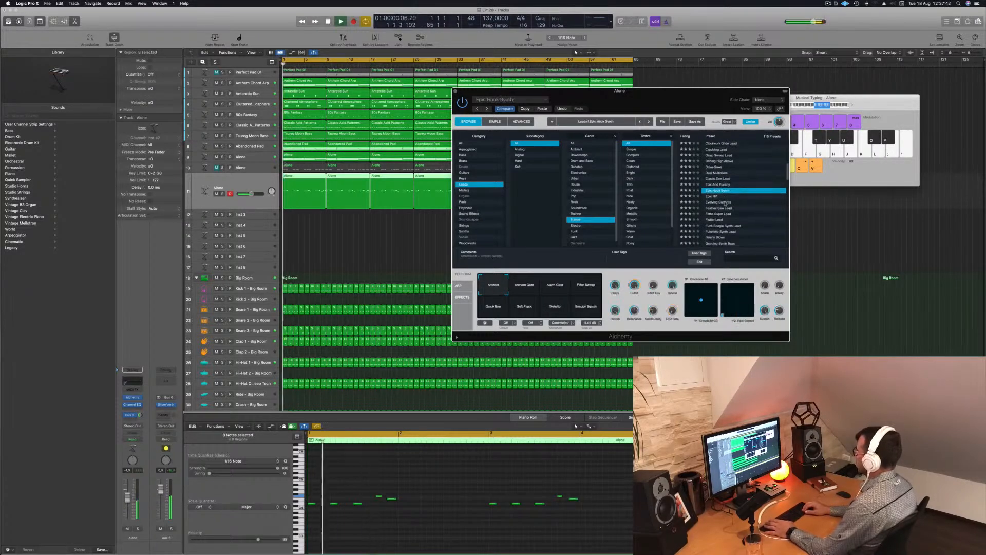
{"action": "key", "text": "Down"}
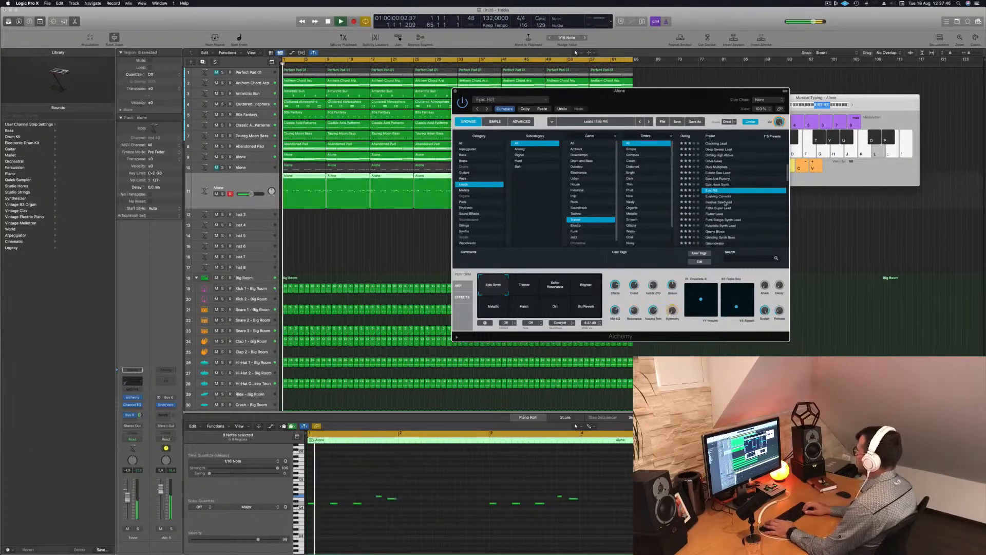
Step: Audition the Trance lead presets from Evolving Currents through Festival Saw Lead and Flutter Lead to Futuristic Synth Lead
{"action": "key", "text": "Down"}
{"action": "key", "text": "Down"}
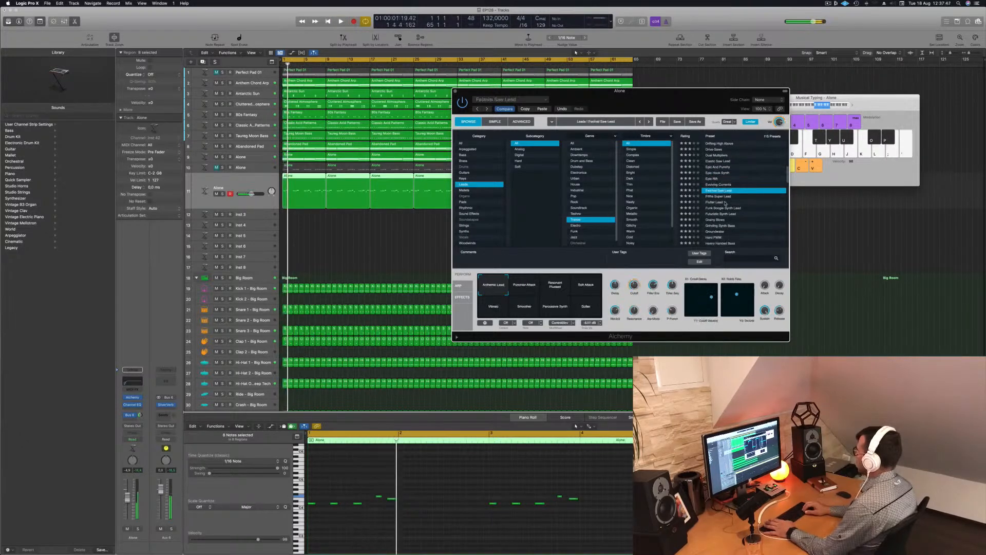
{"action": "key", "text": "Down"}
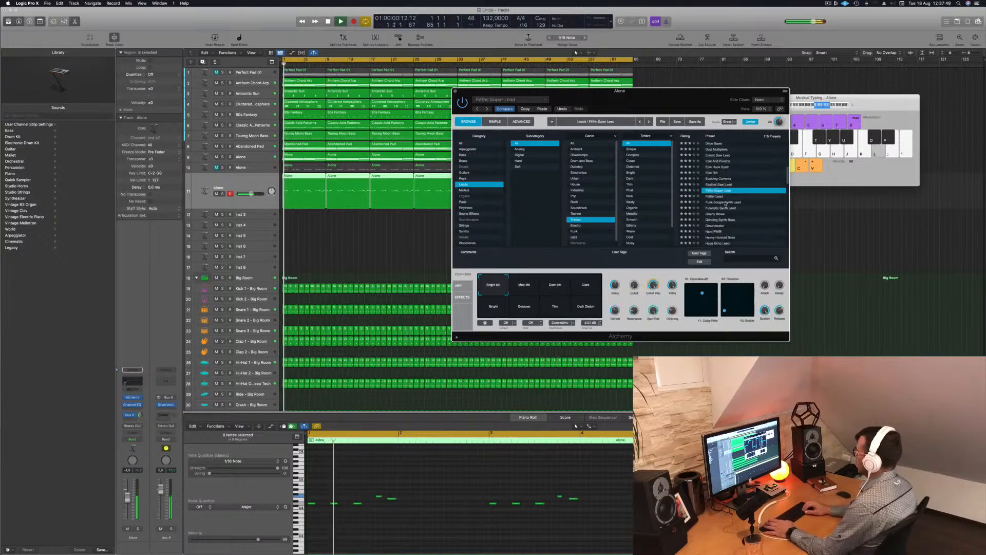
{"action": "key", "text": "Down"}
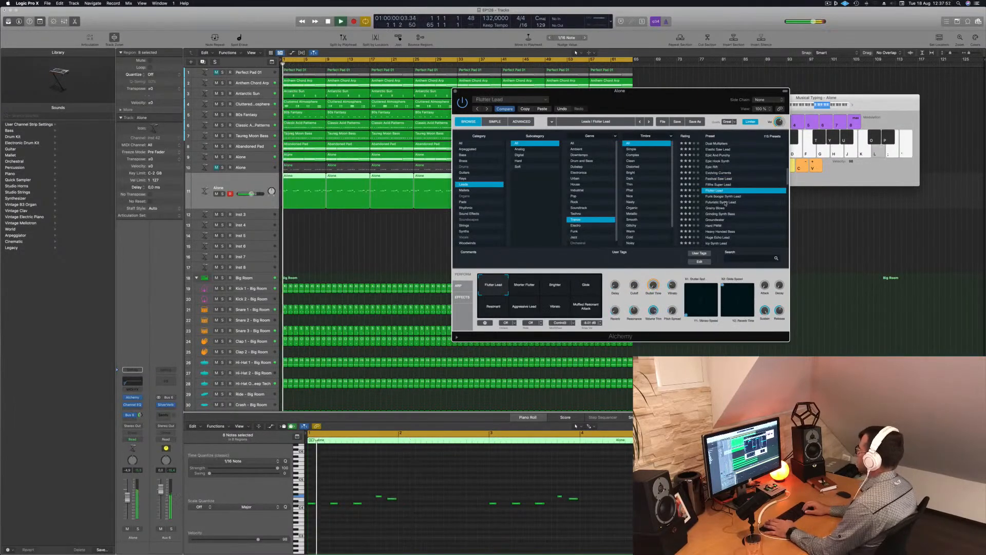
{"action": "key", "text": "Down"}
{"action": "key", "text": "Down"}
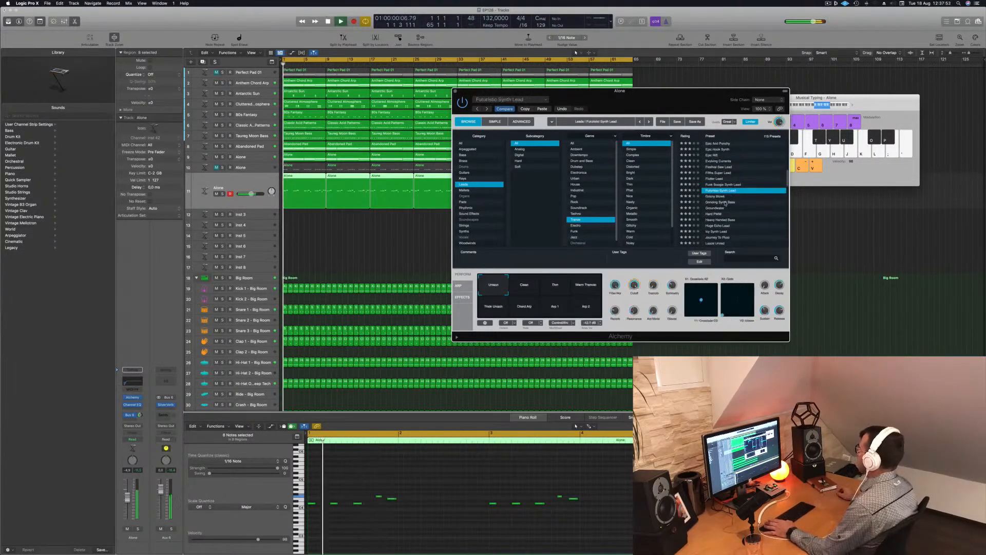
Step: Audition the Grinding Synth Bass, Icy Synth Lead, Journey To Pluto, Leads United and Massive Festival Lead presets
{"action": "left_click", "coordinate": [724, 202]}
{"action": "scroll", "coordinate": [740, 208], "scroll_direction": "down", "scroll_amount": 2}
{"action": "left_click", "coordinate": [719, 205]}
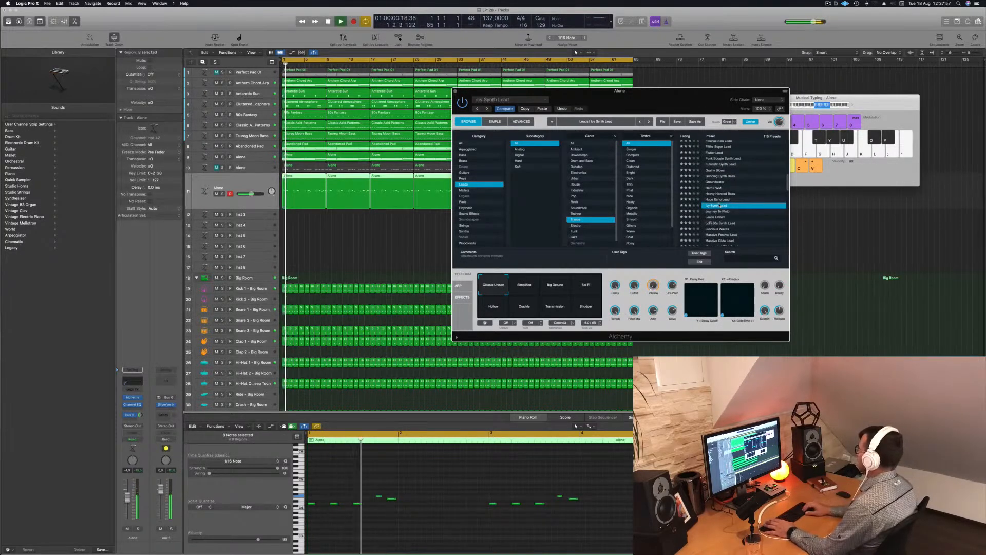
{"action": "key", "text": "Down"}
{"action": "key", "text": "space"}
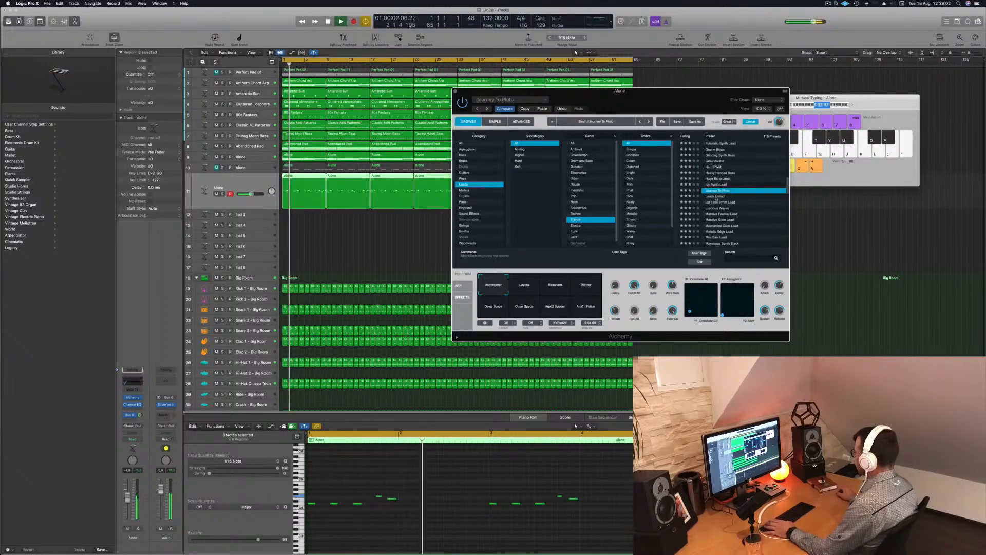
{"action": "left_click", "coordinate": [716, 196]}
{"action": "left_click", "coordinate": [724, 214]}
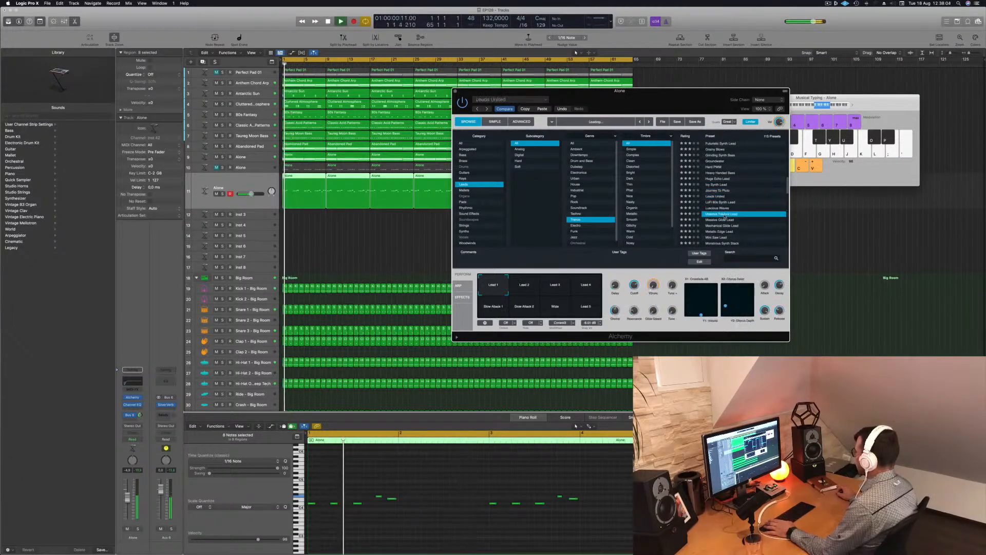
{"action": "key", "text": "space"}
{"action": "key", "text": "space"}
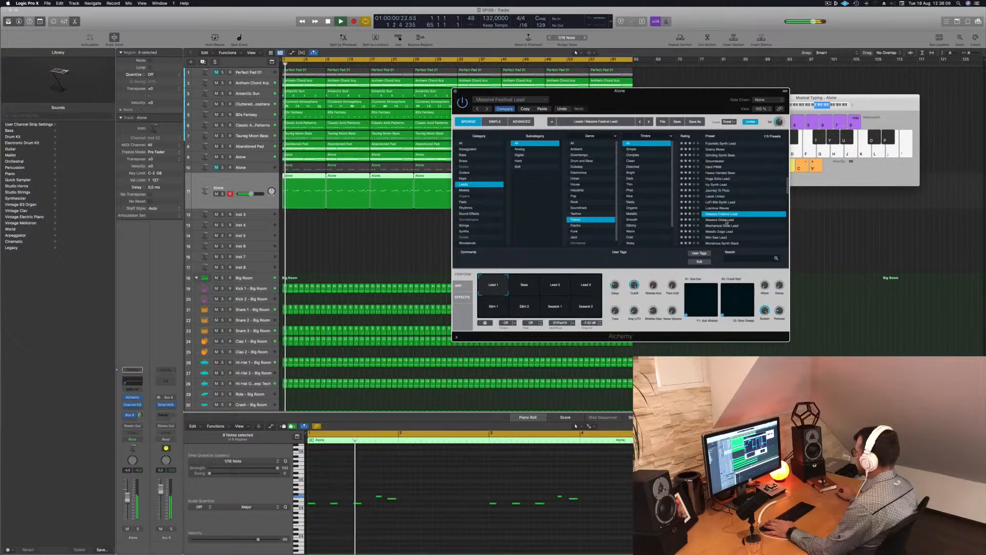
Step: Load the Massive Glide Lead preset and paste the copied Classic Super Saw settings over it
{"action": "left_click", "coordinate": [727, 220]}
{"action": "left_click", "coordinate": [541, 108]}
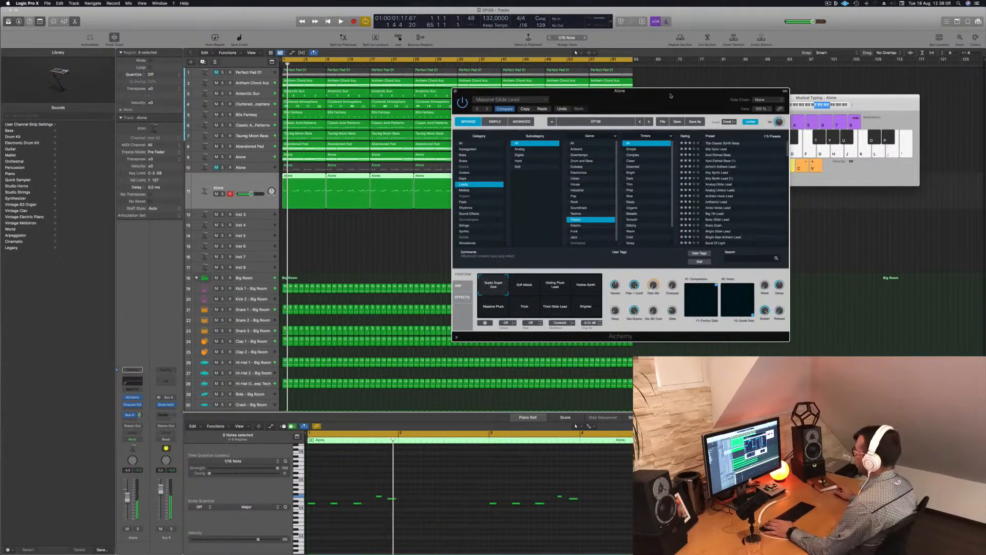
Step: Switch the lead track's Alchemy sound to the Massive Pluck variation and adjust its Delay control
{"action": "mouse_move", "coordinate": [673, 95]}
{"action": "left_mouse_down"}
{"action": "mouse_move", "coordinate": [661, 91]}
{"action": "mouse_move", "coordinate": [680, 80]}
{"action": "left_mouse_up"}
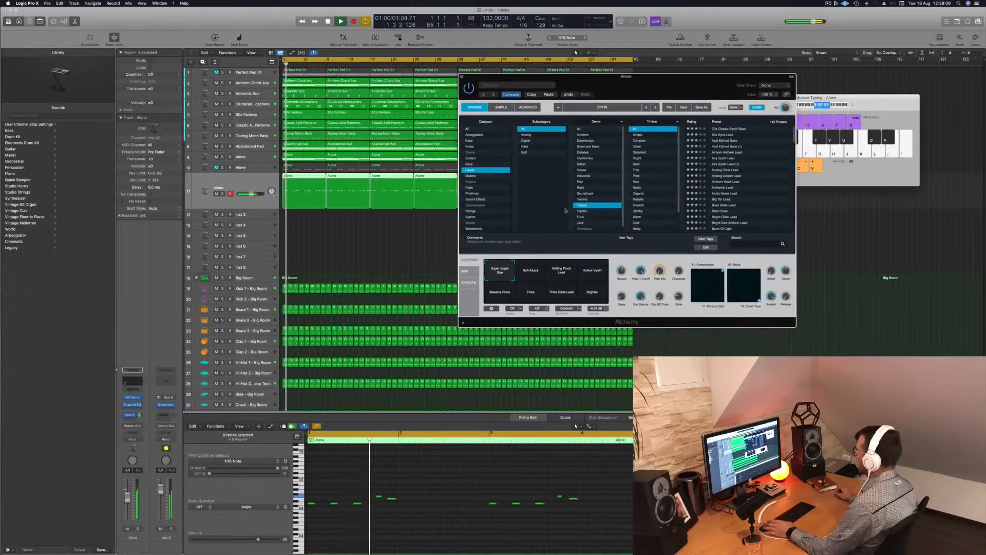
{"action": "left_click", "coordinate": [501, 289]}
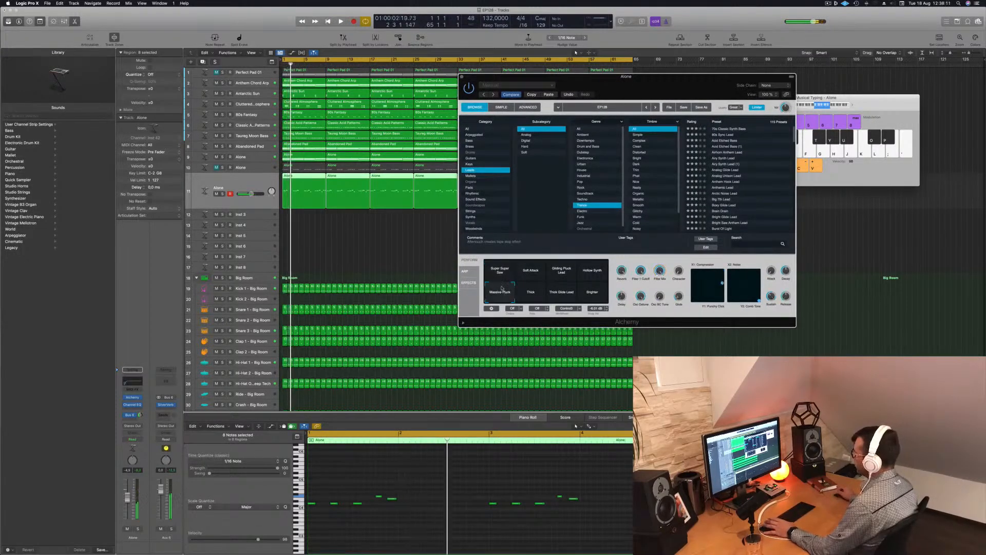
{"action": "mouse_move", "coordinate": [623, 294]}
{"action": "left_click_drag", "start_coordinate": [624, 295], "coordinate": [623, 298]}
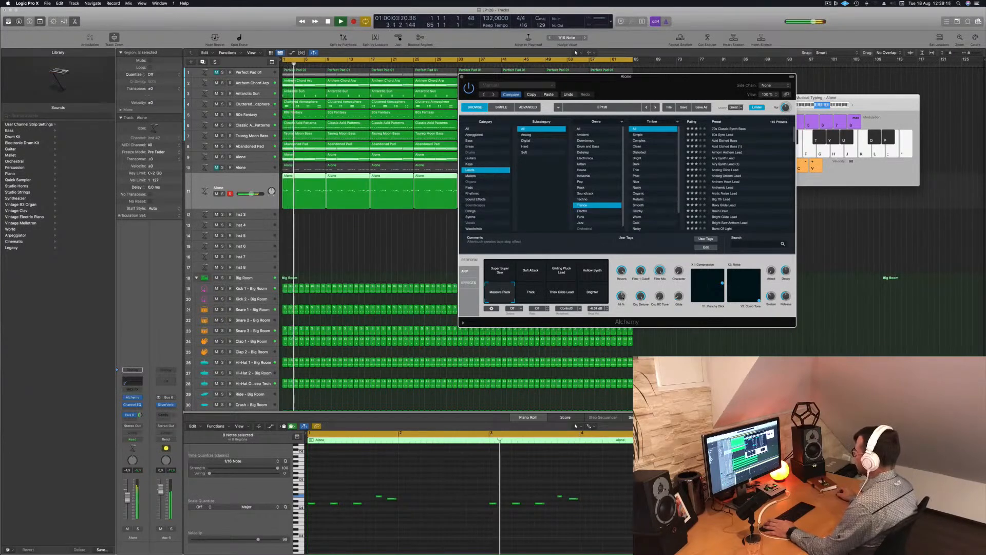
{"action": "left_click_drag", "start_coordinate": [656, 91], "coordinate": [662, 91]}
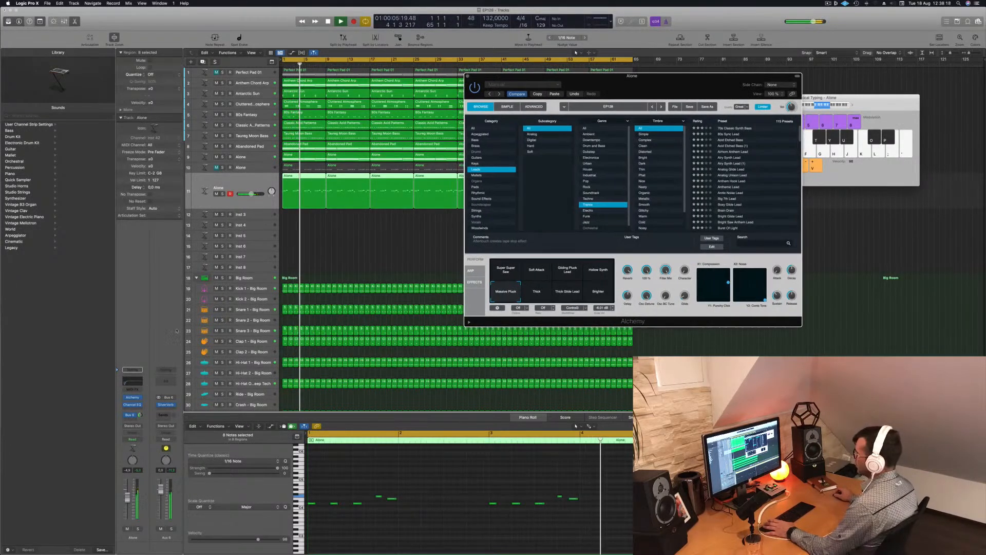
Step: Lower the lead track's volume to sit behind the other sounds and close its Alchemy window
{"action": "left_click_drag", "start_coordinate": [127, 498], "coordinate": [127, 506]}
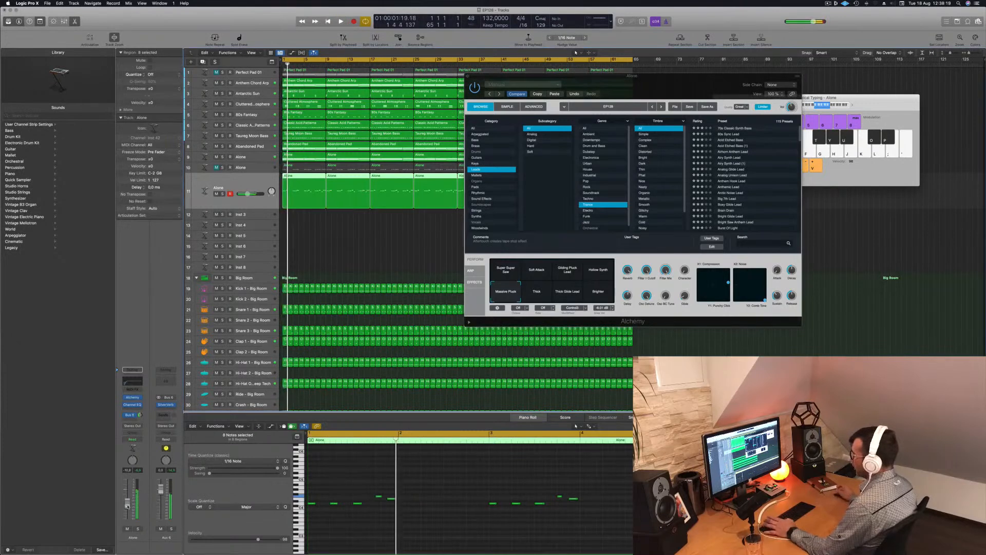
{"action": "left_click_drag", "start_coordinate": [614, 83], "coordinate": [544, 98]}
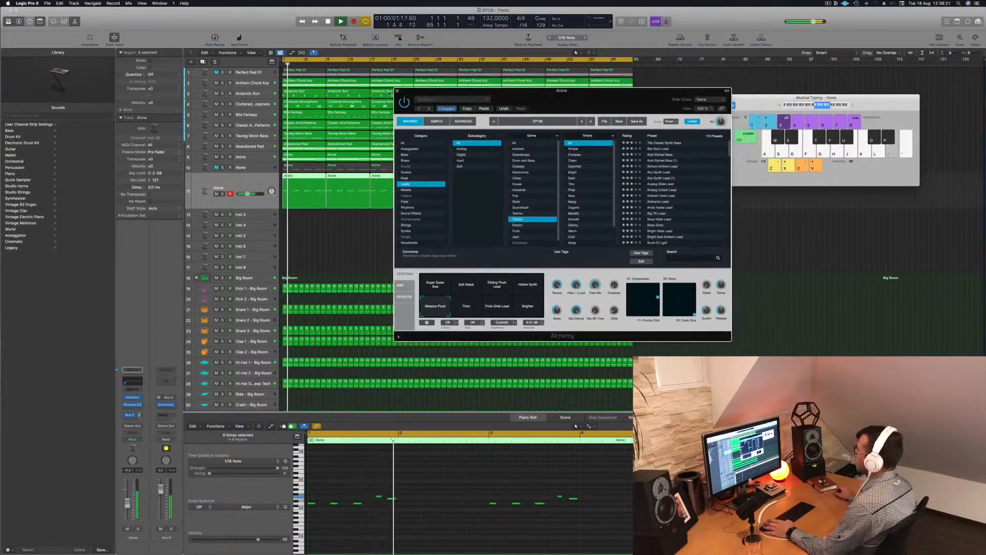
{"action": "left_click_drag", "start_coordinate": [128, 504], "coordinate": [127, 500]}
{"action": "left_click_drag", "start_coordinate": [594, 92], "coordinate": [533, 119]}
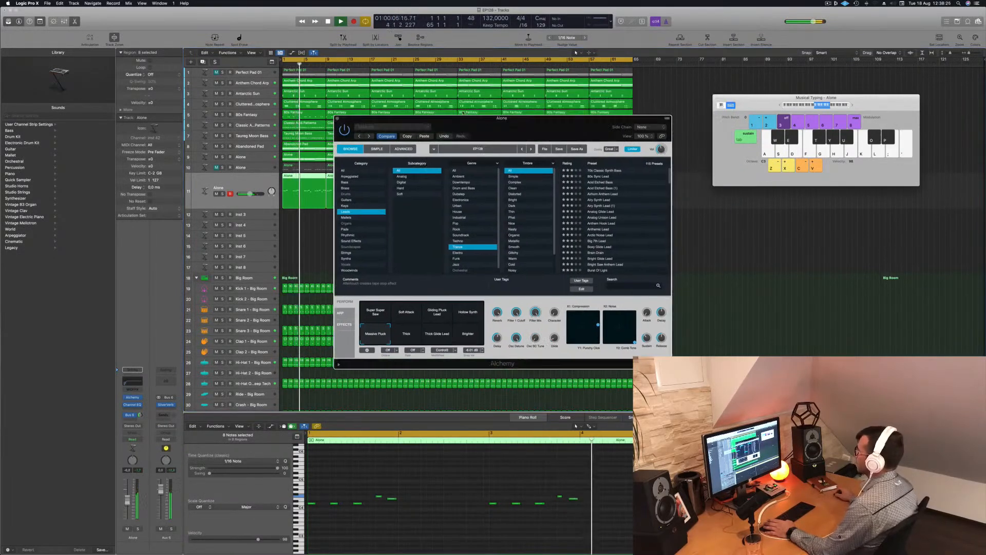
{"action": "left_click", "coordinate": [337, 118]}
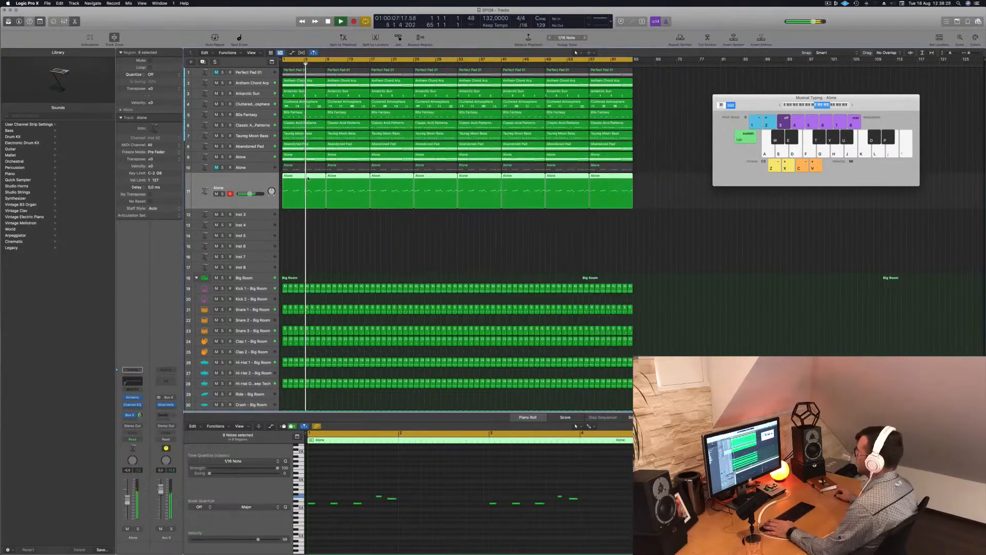
Step: Play the arrangement while examining the lead melody's notes in the Piano Roll, and clear the region selection
{"action": "scroll", "coordinate": [606, 488], "scroll_direction": "down", "scroll_amount": 2}
{"action": "scroll", "coordinate": [661, 488], "scroll_direction": "down", "scroll_amount": 3}
{"action": "scroll", "coordinate": [661, 488], "scroll_direction": "up", "scroll_amount": 2}
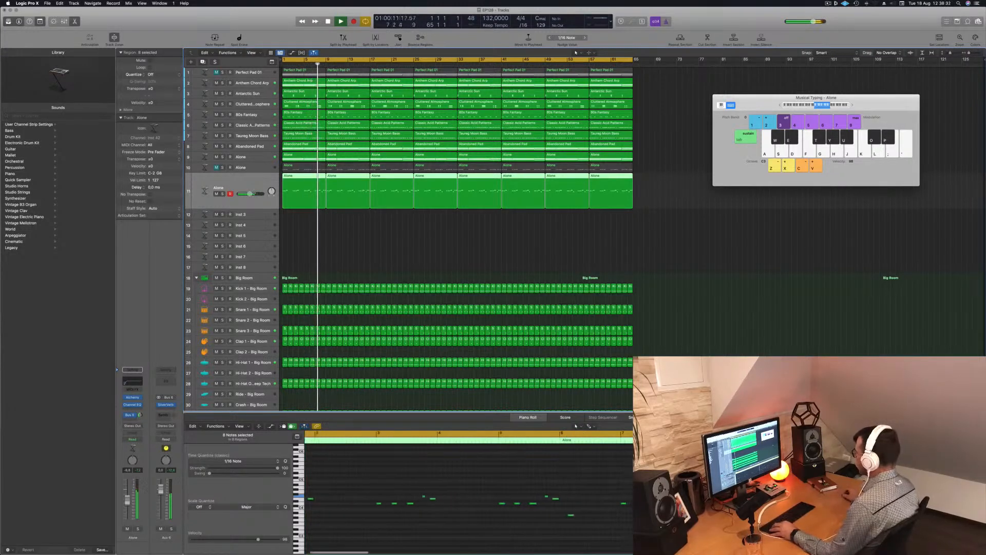
{"action": "scroll", "coordinate": [662, 488], "scroll_direction": "up", "scroll_amount": 1}
{"action": "scroll", "coordinate": [662, 488], "scroll_direction": "down", "scroll_amount": 2}
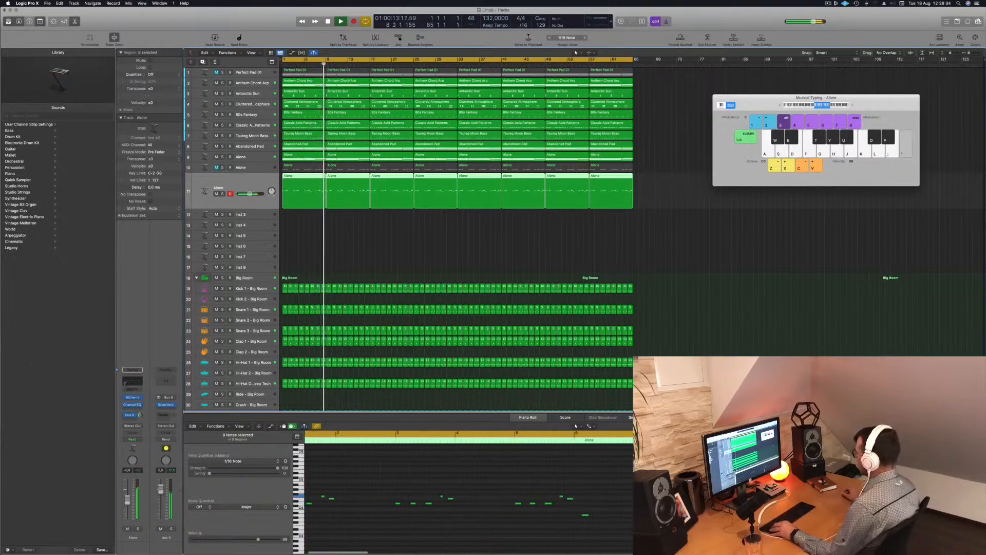
{"action": "scroll", "coordinate": [645, 488], "scroll_direction": "down", "scroll_amount": 2}
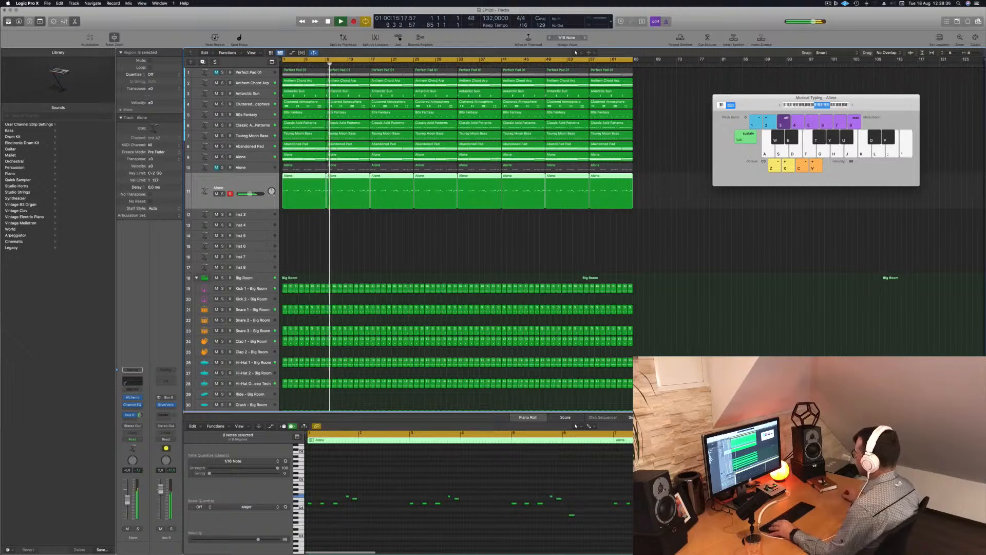
{"action": "left_click", "coordinate": [652, 288]}
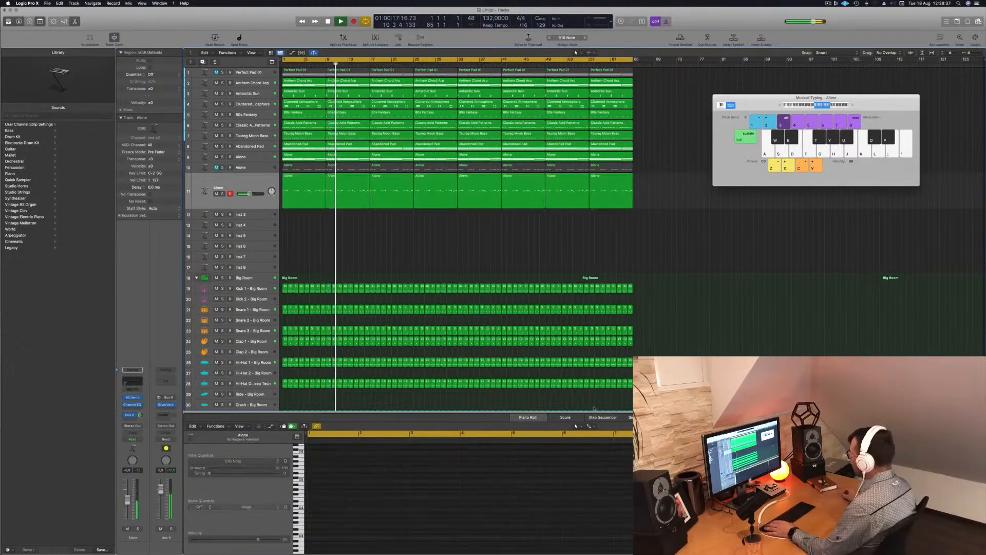
{"action": "key", "text": "space"}
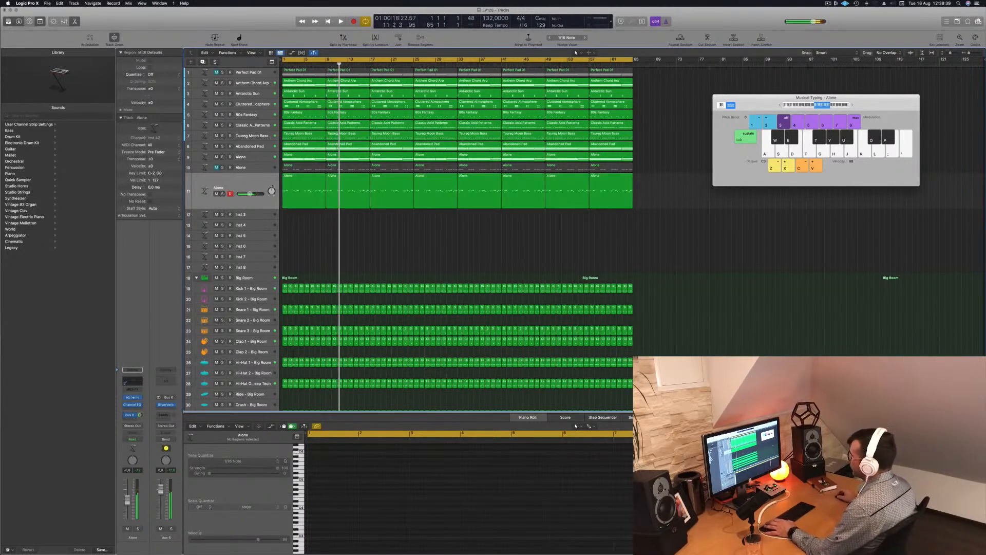
Step: Unmute the Alone melody on track 10 and play it together with the new lead layer
{"action": "left_click", "coordinate": [258, 186]}
{"action": "key", "text": "space"}
{"action": "left_click", "coordinate": [260, 169]}
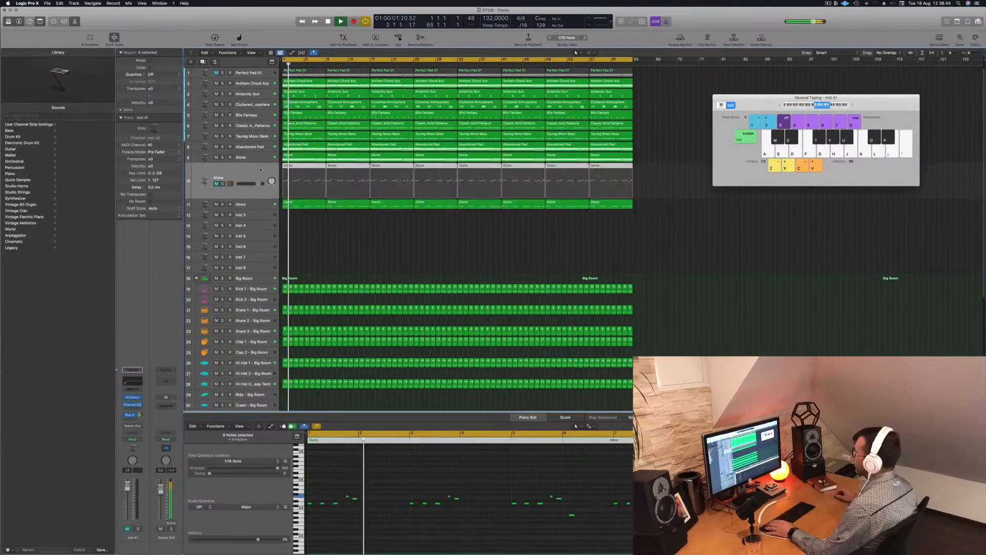
{"action": "key", "text": "space"}
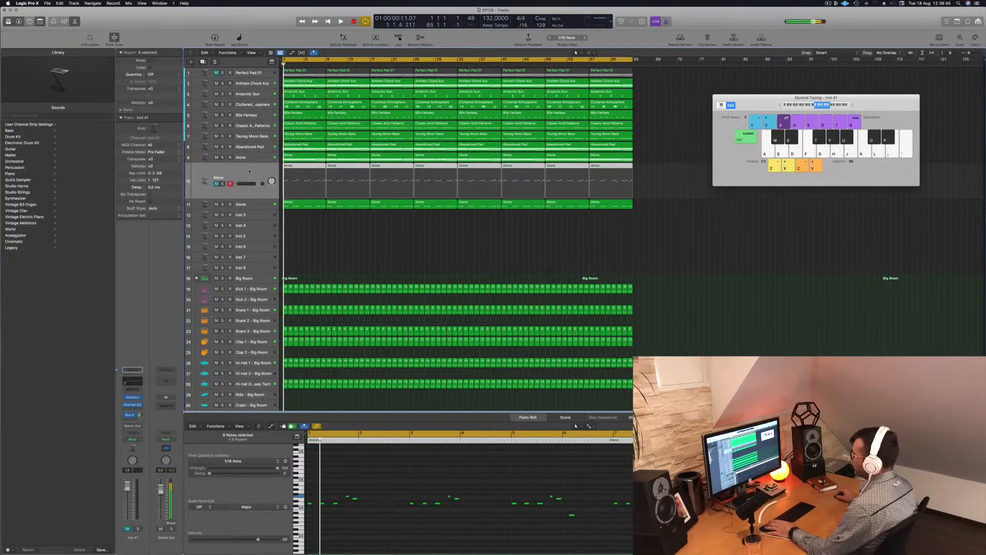
{"action": "left_click", "coordinate": [216, 183]}
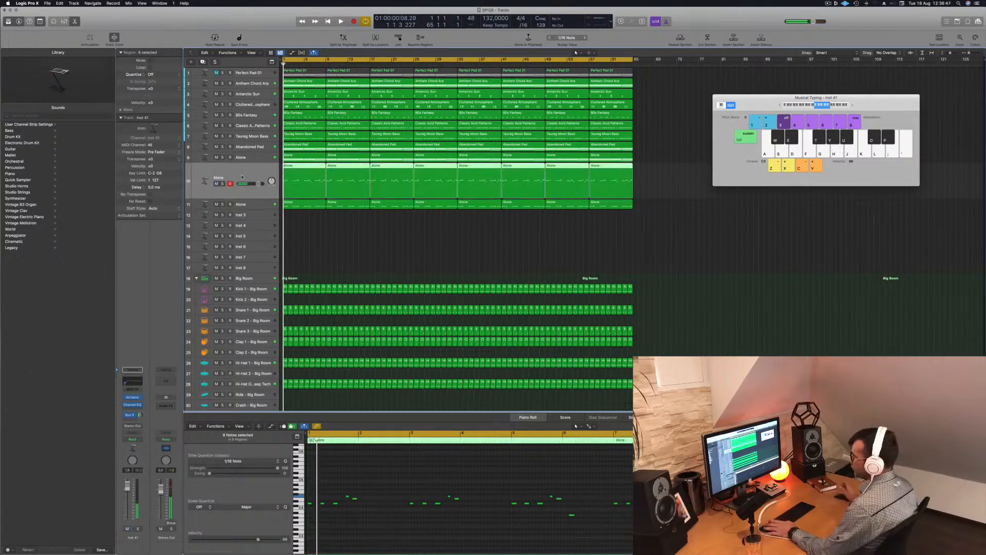
{"action": "key", "text": "space"}
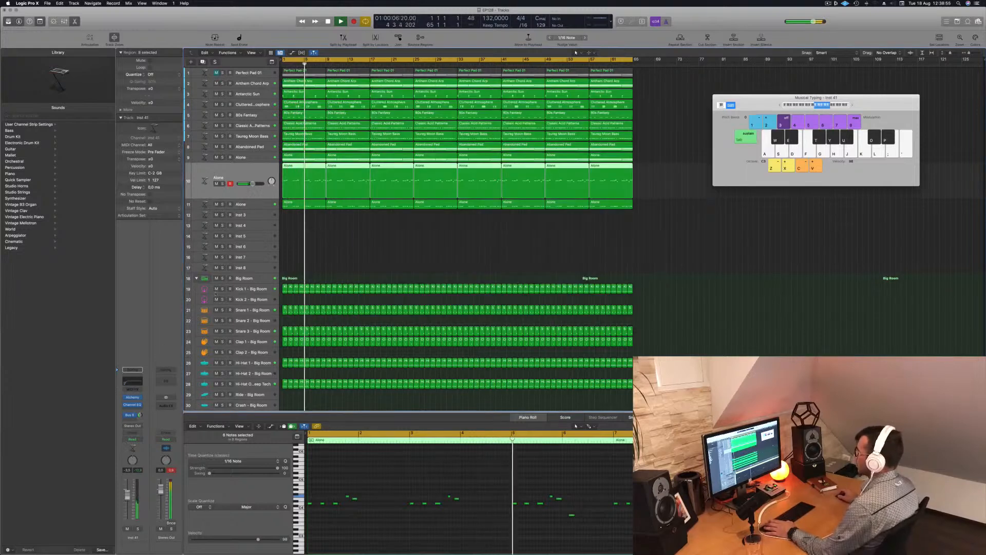
Step: Raise the low-cut frequency in track 10's Channel EQ, close its plug-in windows, and listen from the start
{"action": "left_click", "coordinate": [132, 397]}
{"action": "left_click", "coordinate": [132, 404]}
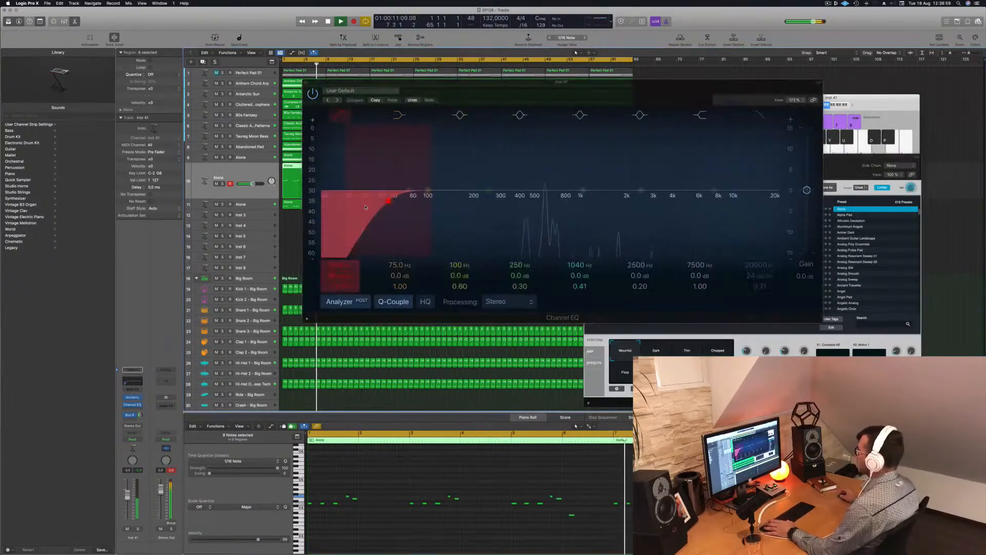
{"action": "left_click_drag", "start_coordinate": [406, 205], "coordinate": [537, 199]}
{"action": "left_click", "coordinate": [306, 82]}
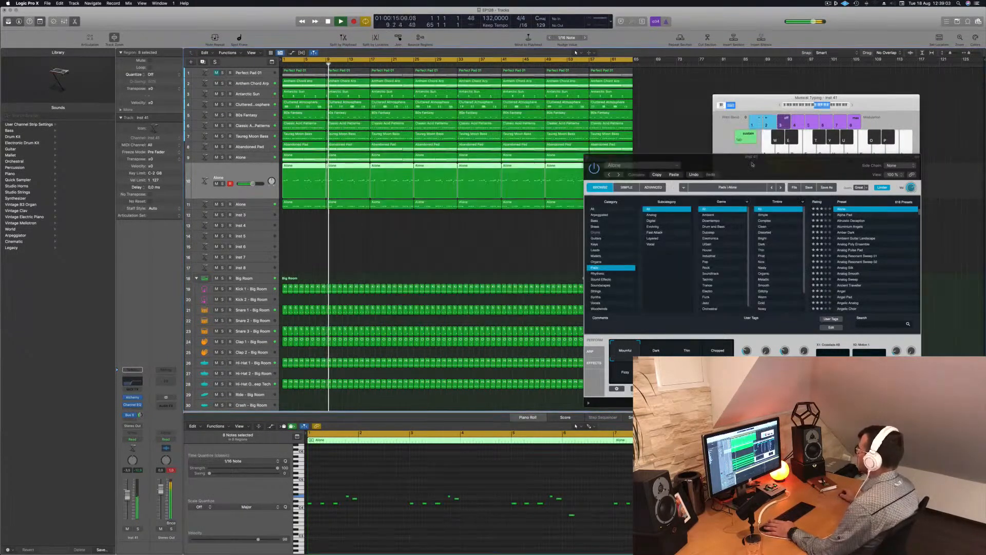
{"action": "left_click_drag", "start_coordinate": [637, 156], "coordinate": [586, 177]}
{"action": "left_click", "coordinate": [535, 177]}
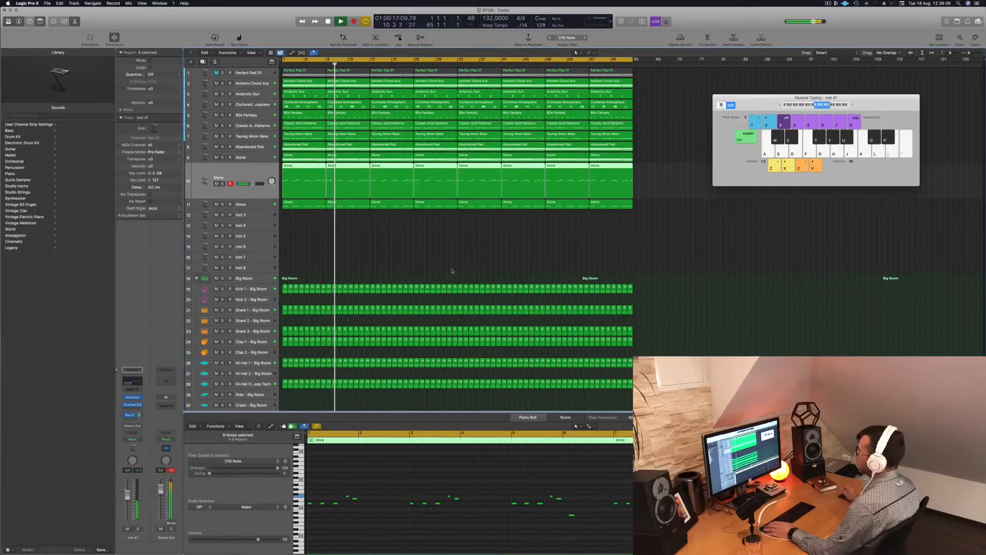
{"action": "key", "text": "space"}
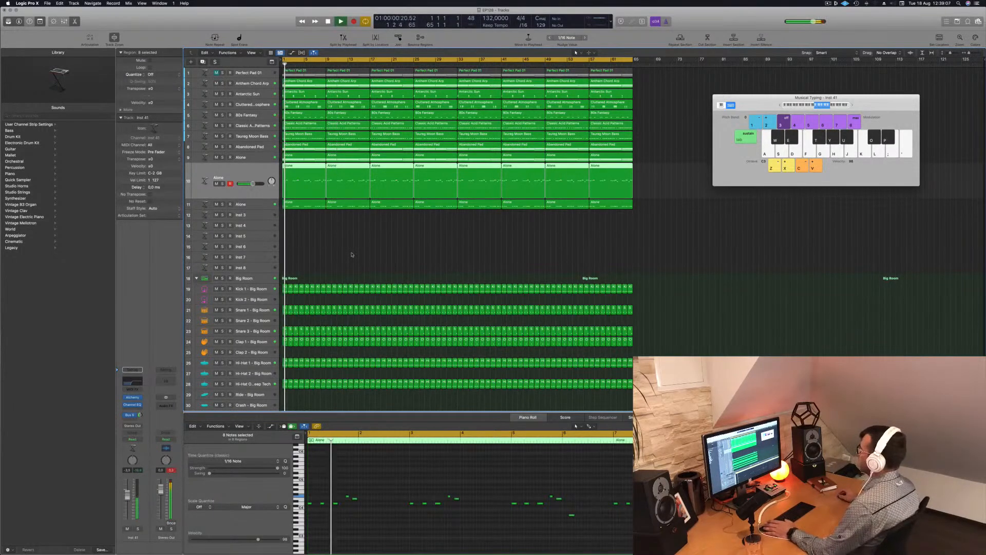
{"action": "key", "text": "space"}
Step: Clear the region selection, hide the Musical Typing keyboard, and play the arrangement from the beginning
{"action": "left_click", "coordinate": [829, 5]}
{"action": "left_click", "coordinate": [736, 21]}
{"action": "left_click", "coordinate": [472, 248]}
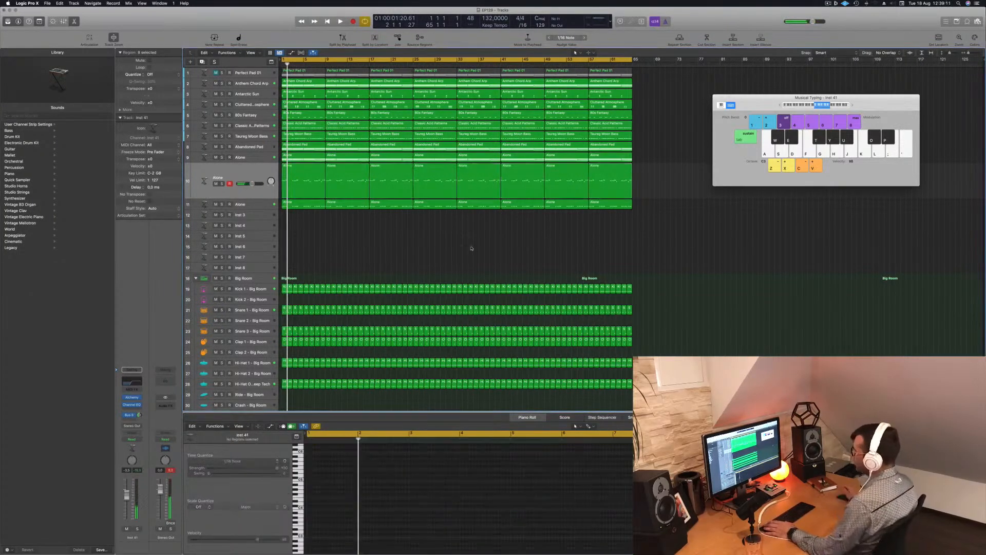
{"action": "scroll", "coordinate": [424, 252], "scroll_direction": "down", "scroll_amount": 5}
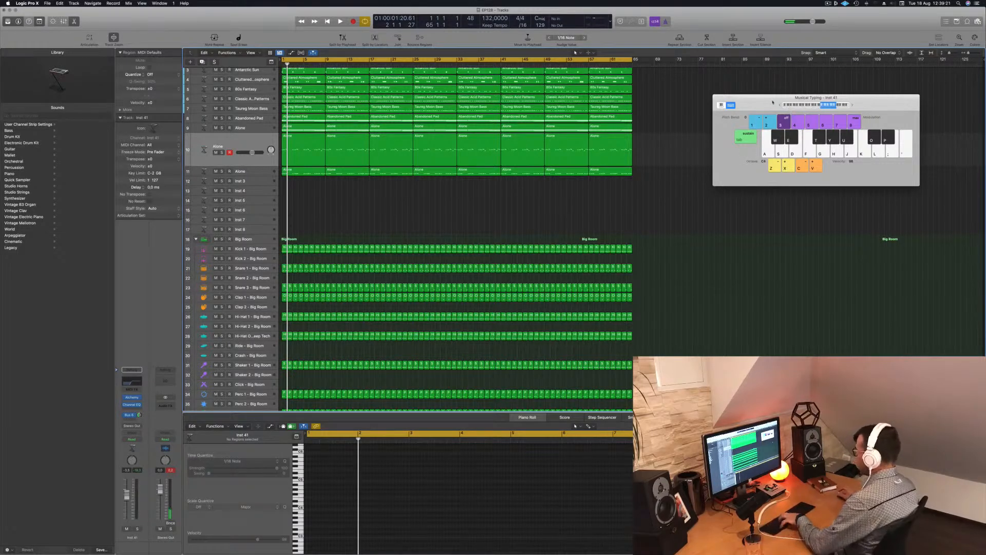
{"action": "key", "text": "super+k"}
{"action": "key", "text": "Return"}
{"action": "key", "text": "space"}
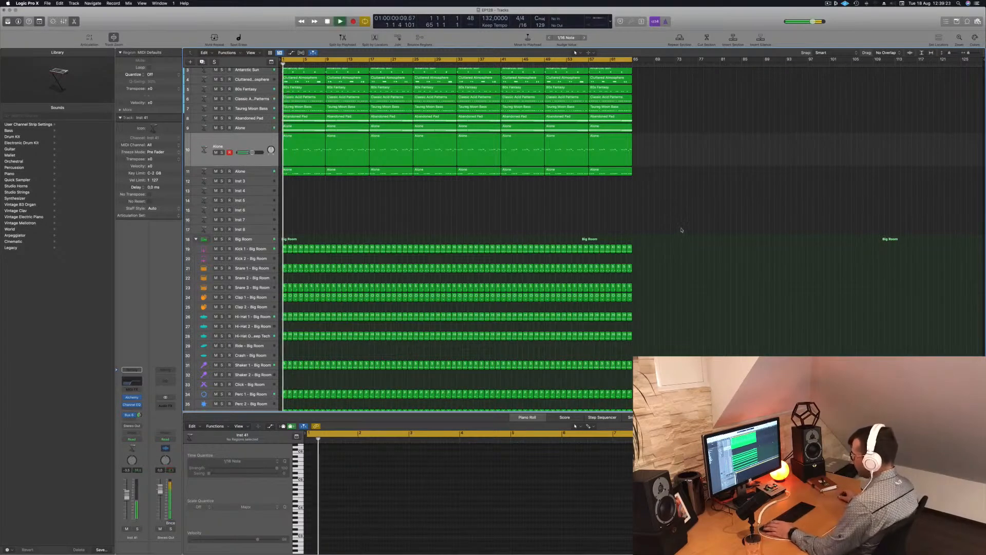
Step: Show the mixer and pull the volume faders of tracks 2 to 11, from Anthem Chord Arp to the last Alone, fully down
{"action": "key", "text": "x"}
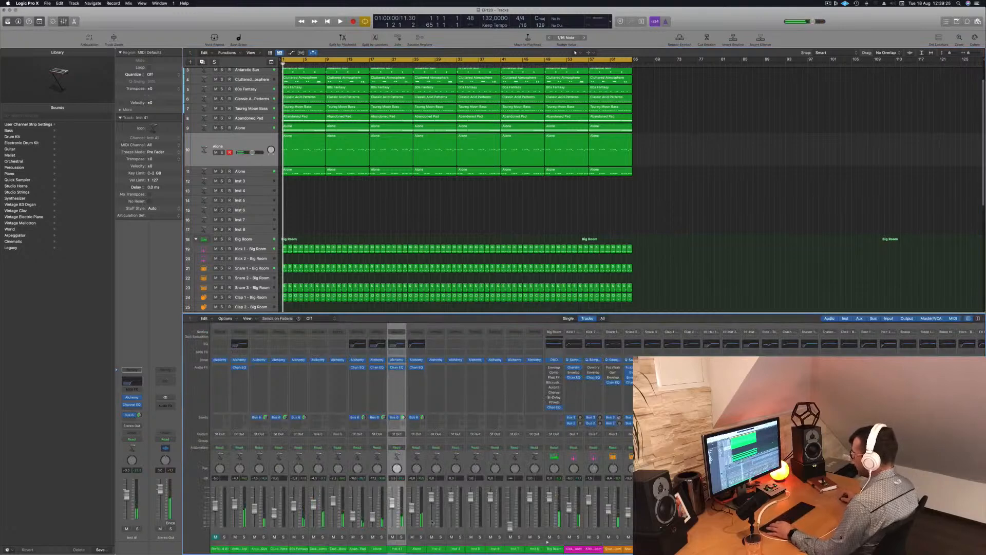
{"action": "left_click_drag", "start_coordinate": [416, 550], "coordinate": [241, 554]}
{"action": "left_click_drag", "start_coordinate": [233, 507], "coordinate": [234, 533]}
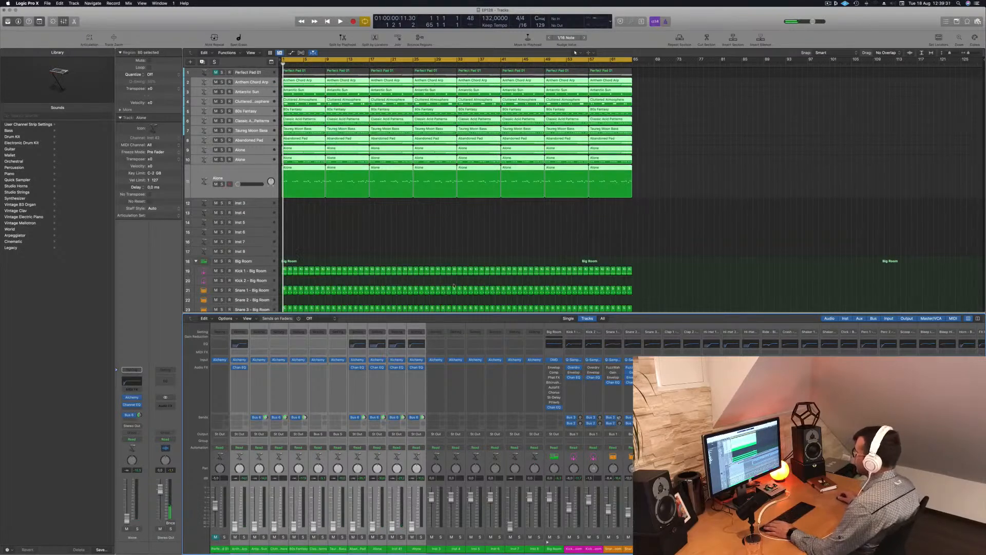
{"action": "left_click", "coordinate": [466, 243]}
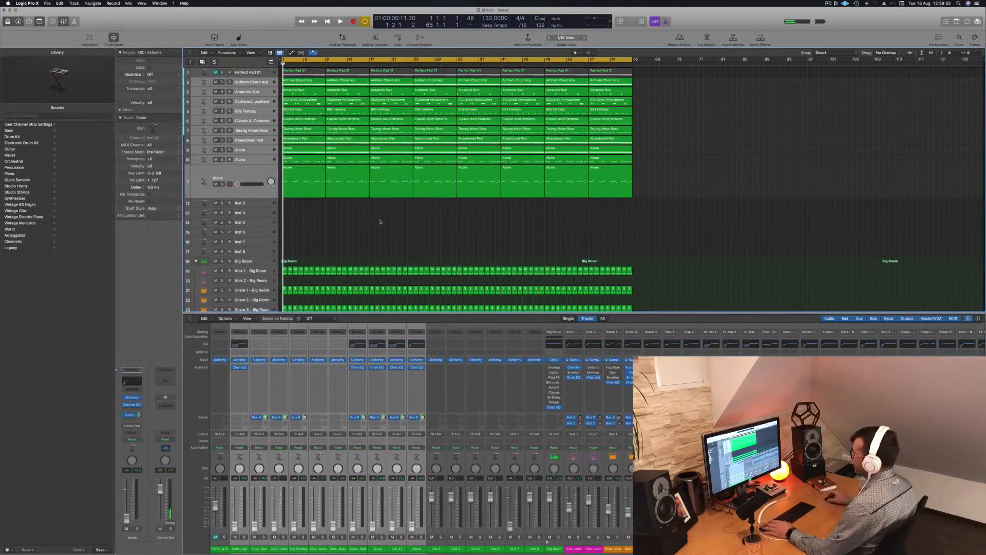
Step: Play the Big Room drum tracks on their own and select the Scoop - Big Room track to check its level
{"action": "key", "text": "space"}
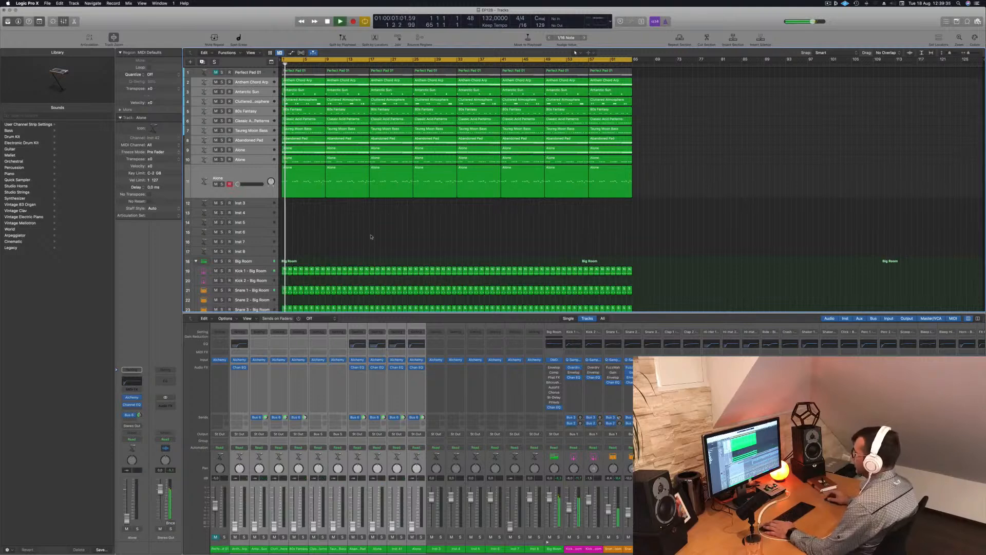
{"action": "scroll", "coordinate": [374, 239], "scroll_direction": "down", "scroll_amount": 4}
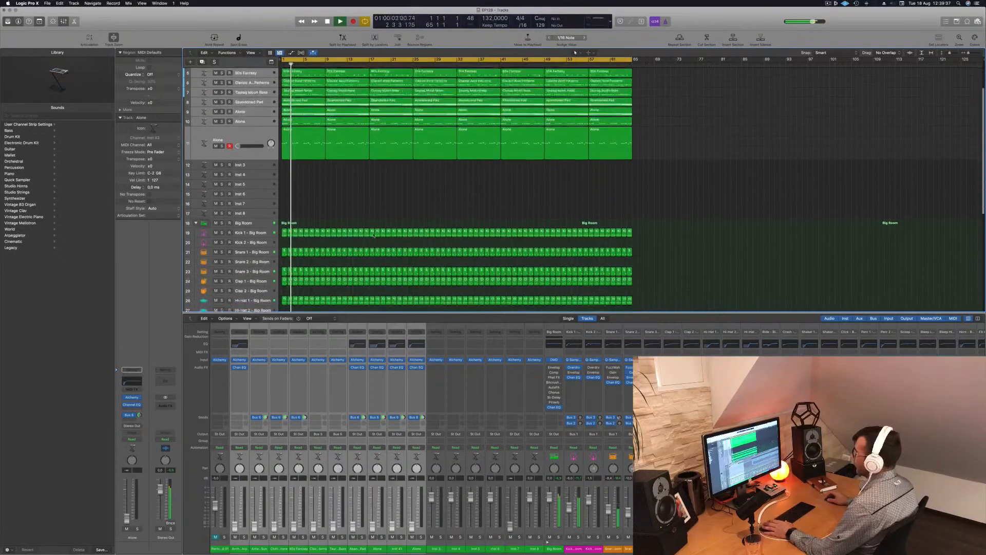
{"action": "scroll", "coordinate": [374, 248], "scroll_direction": "down", "scroll_amount": 5}
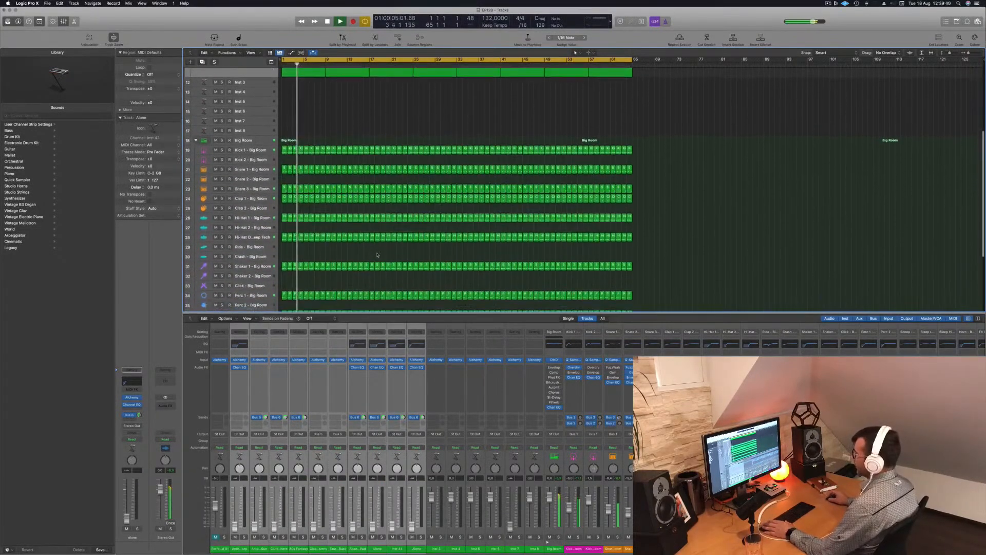
{"action": "scroll", "coordinate": [314, 288], "scroll_direction": "down", "scroll_amount": 6}
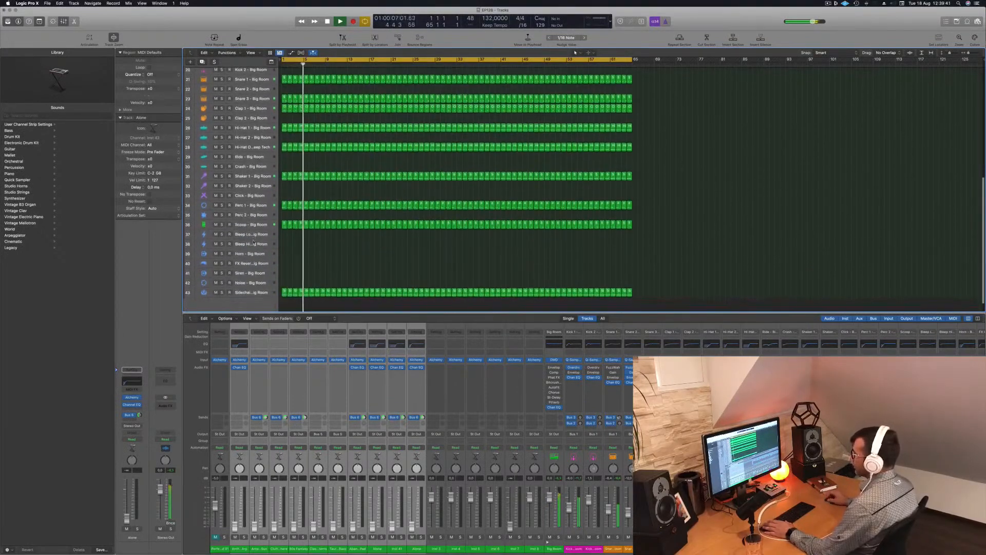
{"action": "left_click", "coordinate": [258, 226]}
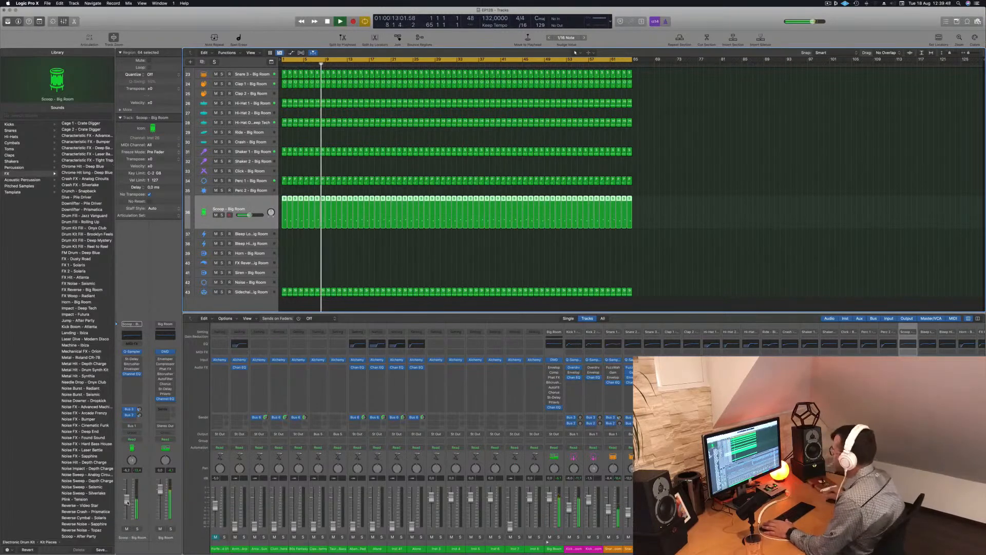
Step: Bring the Taureg Moon Bass track back into the mix by raising its volume against the drums
{"action": "scroll", "coordinate": [381, 201], "scroll_direction": "up", "scroll_amount": 10}
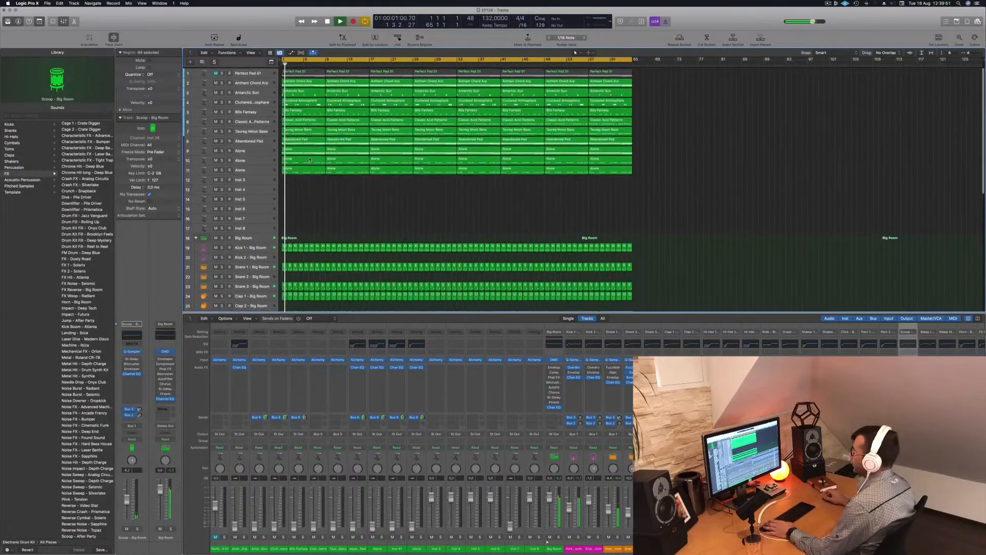
{"action": "left_click", "coordinate": [261, 83]}
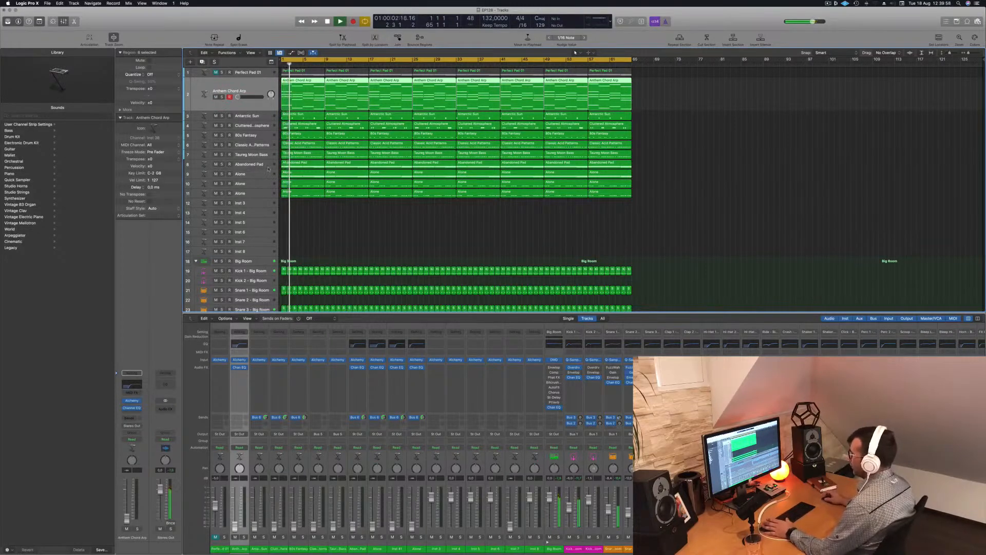
{"action": "left_click", "coordinate": [256, 155]}
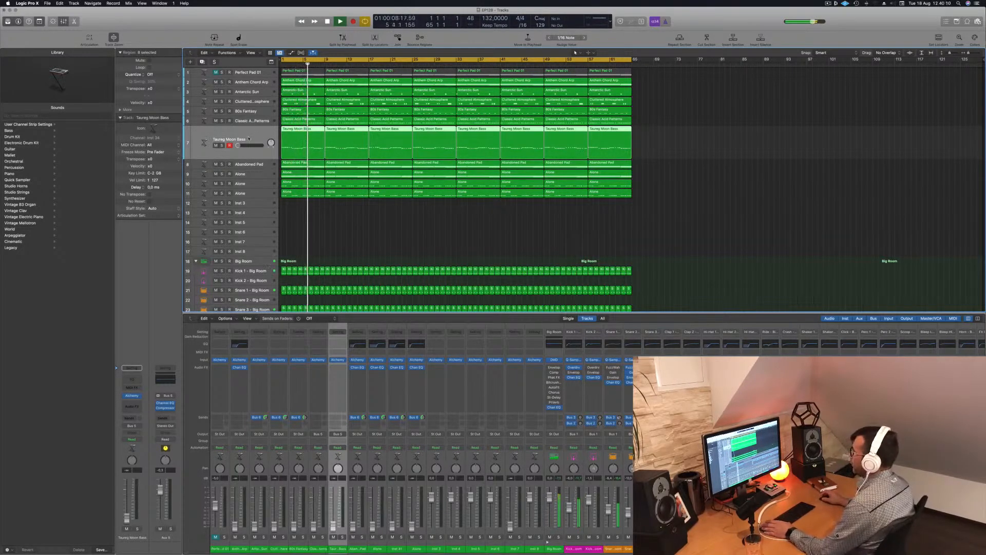
{"action": "left_click_drag", "start_coordinate": [241, 146], "coordinate": [250, 146]}
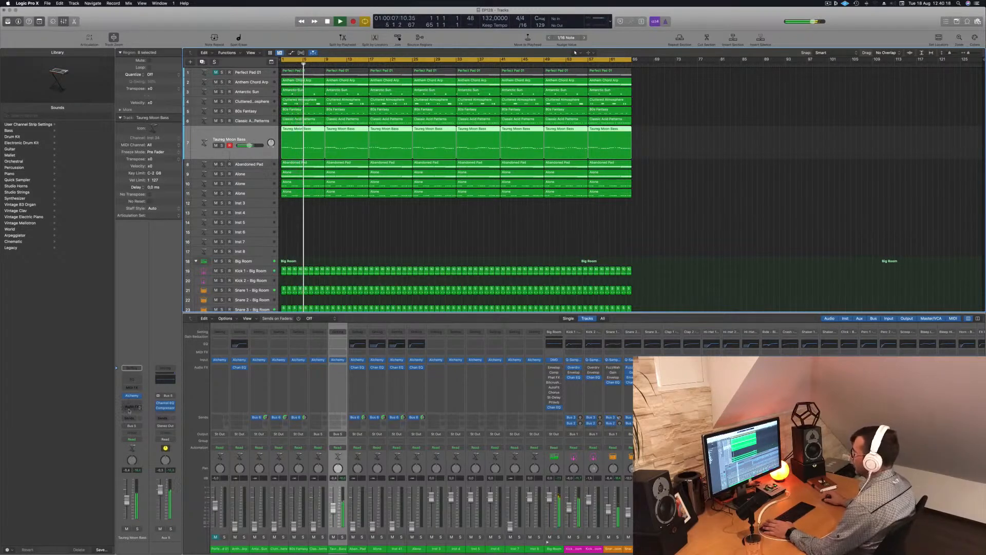
Step: Add a Channel EQ to Taureg Moon Bass and boost its low shelf by 3.8 dB at 84.5 Hz
{"action": "left_click", "coordinate": [133, 397]}
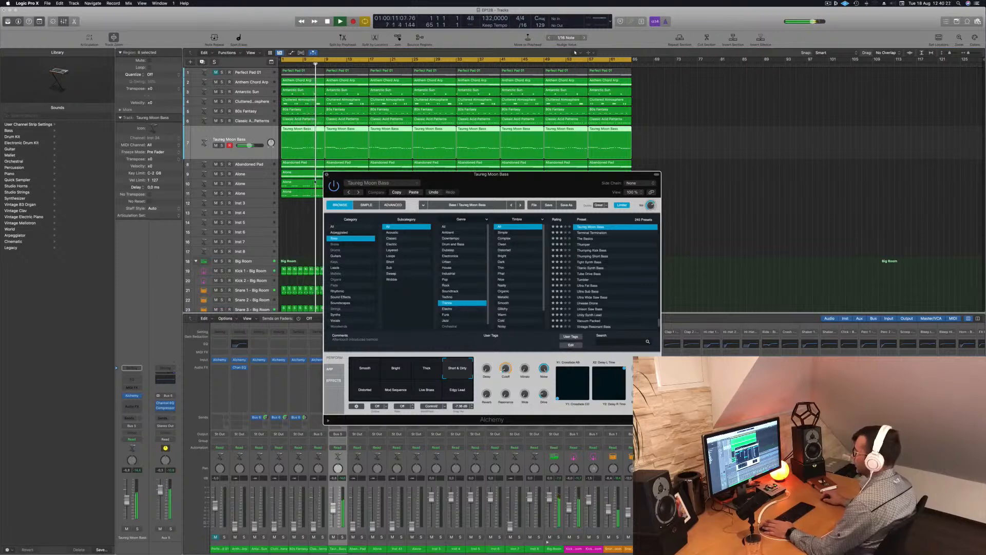
{"action": "left_click", "coordinate": [326, 175]}
{"action": "left_click", "coordinate": [132, 379]}
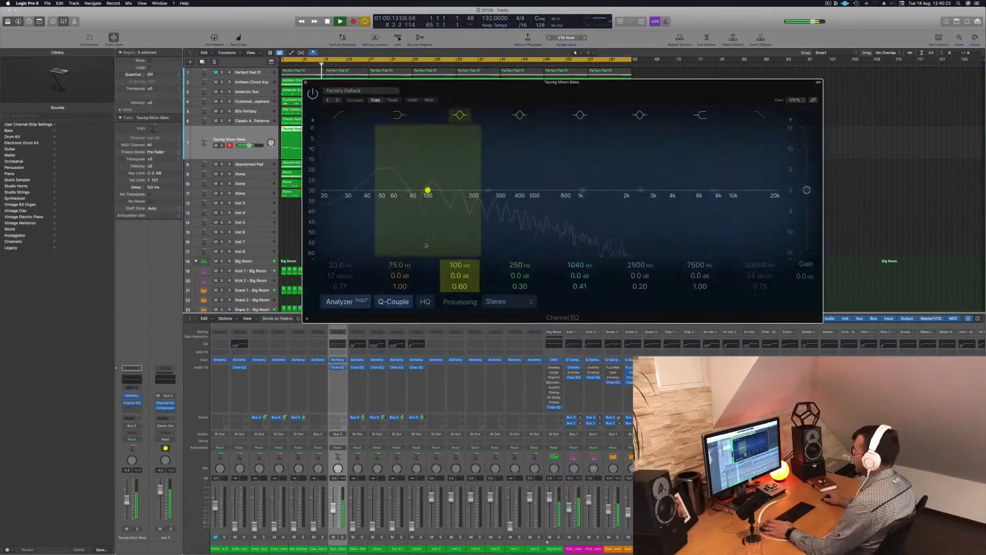
{"action": "mouse_move", "coordinate": [399, 275]}
{"action": "left_mouse_down"}
{"action": "mouse_move", "coordinate": [399, 254]}
{"action": "mouse_move", "coordinate": [400, 264]}
{"action": "left_mouse_up"}
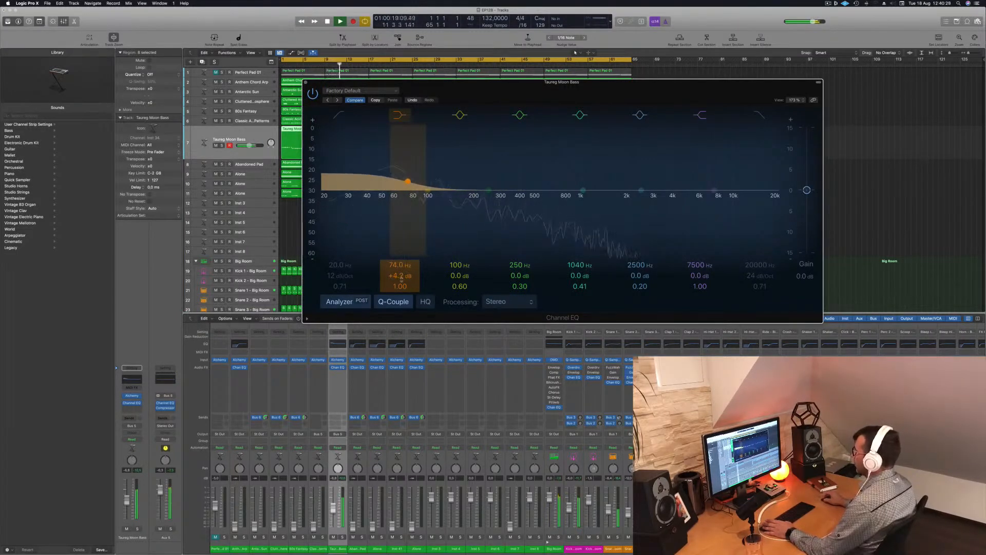
{"action": "mouse_move", "coordinate": [401, 271]}
{"action": "left_mouse_down"}
{"action": "mouse_move", "coordinate": [401, 263]}
{"action": "mouse_move", "coordinate": [400, 279]}
{"action": "left_mouse_up"}
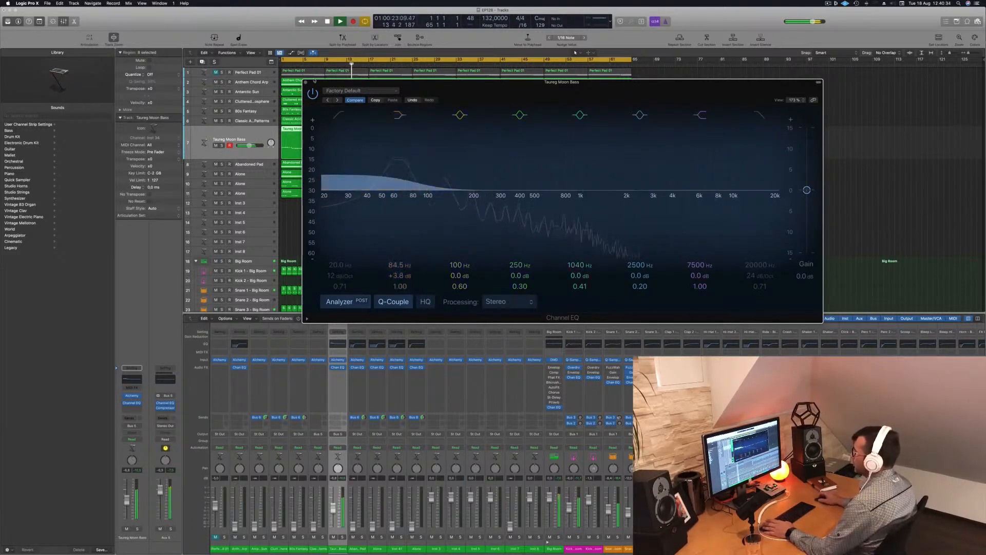
Step: Raise the Classic Acid Patterns track's volume until it sits with the bass and drums
{"action": "left_click", "coordinate": [263, 118]}
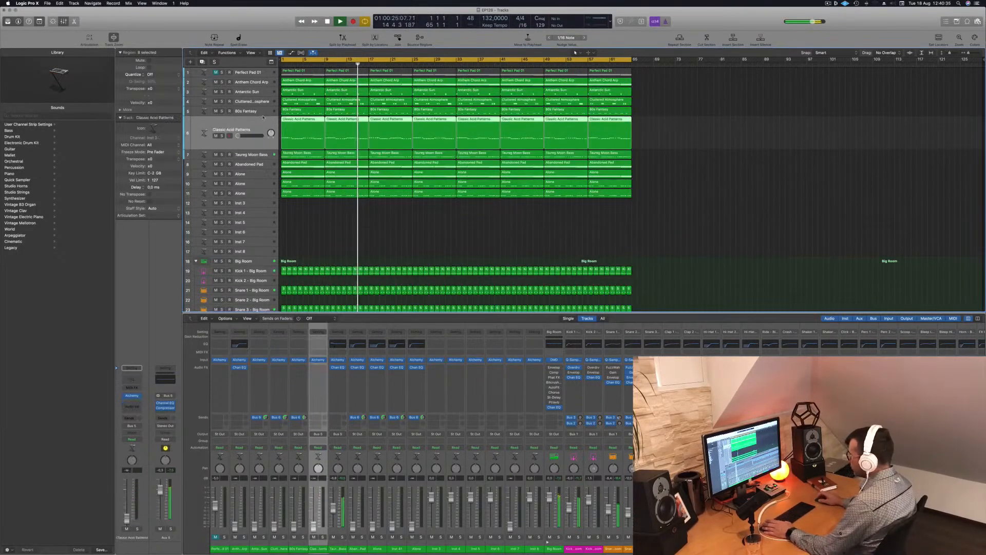
{"action": "left_click_drag", "start_coordinate": [238, 135], "coordinate": [246, 136]}
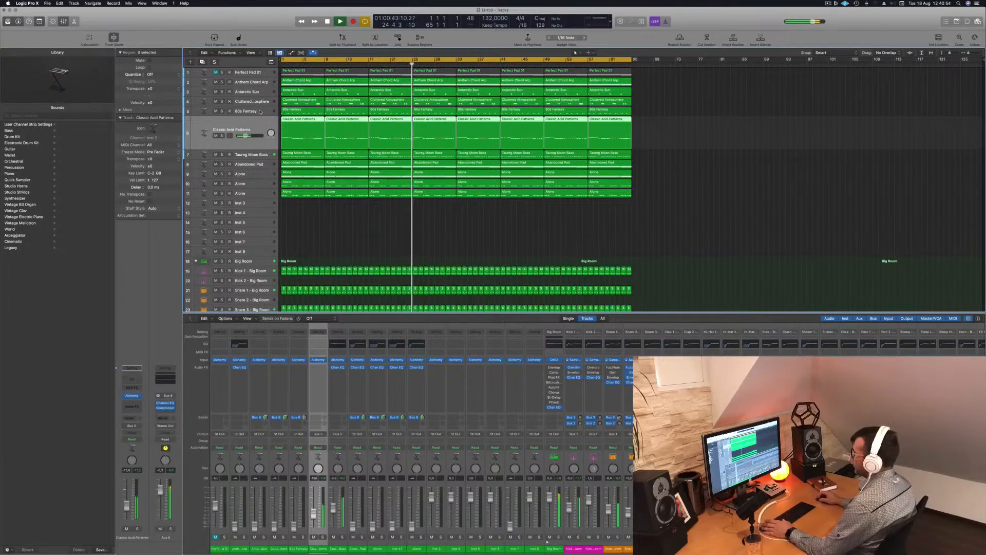
Step: Reorder the tracks, moving 80s Fantasy, Anthem Chord Arp, Antarctic Sun and Cluttered Atmosphere down below Abandoned Pad and the first Alone
{"action": "left_click_drag", "start_coordinate": [260, 110], "coordinate": [250, 189]}
{"action": "left_click_drag", "start_coordinate": [252, 83], "coordinate": [250, 189]}
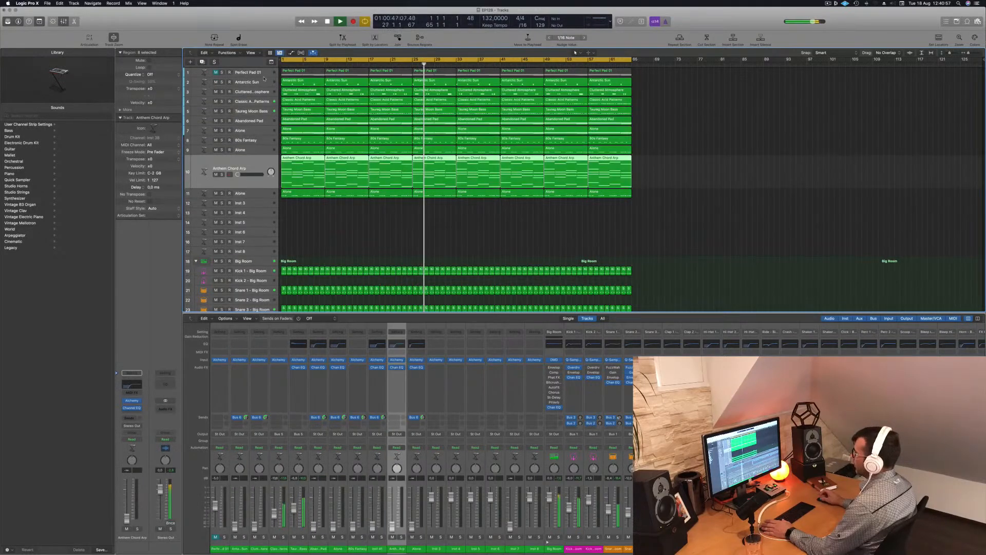
{"action": "left_click_drag", "start_coordinate": [266, 82], "coordinate": [265, 168]}
{"action": "left_click_drag", "start_coordinate": [266, 82], "coordinate": [267, 160]}
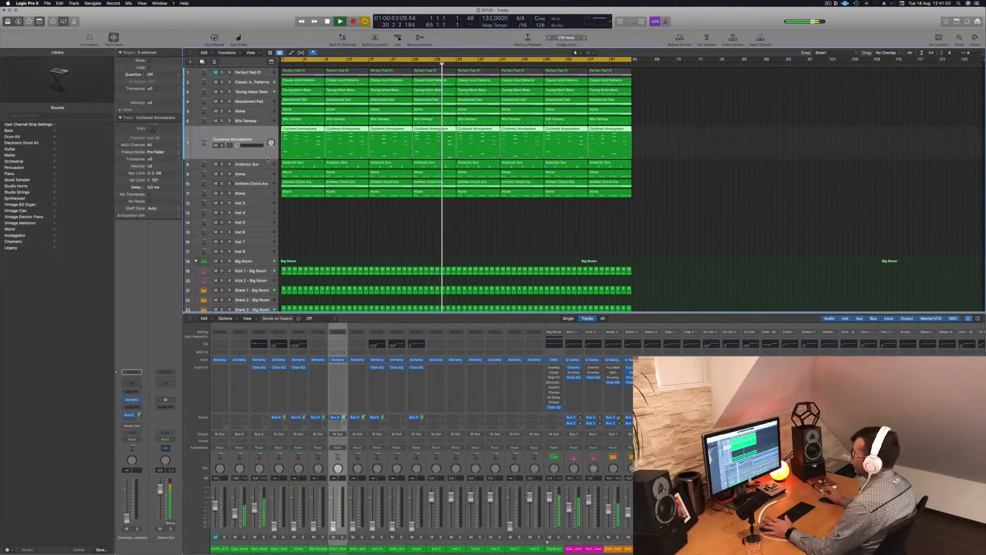
Step: Try the Alone track below Abandoned Pad in the mix, leaving its volume fully down
{"action": "left_click", "coordinate": [258, 103]}
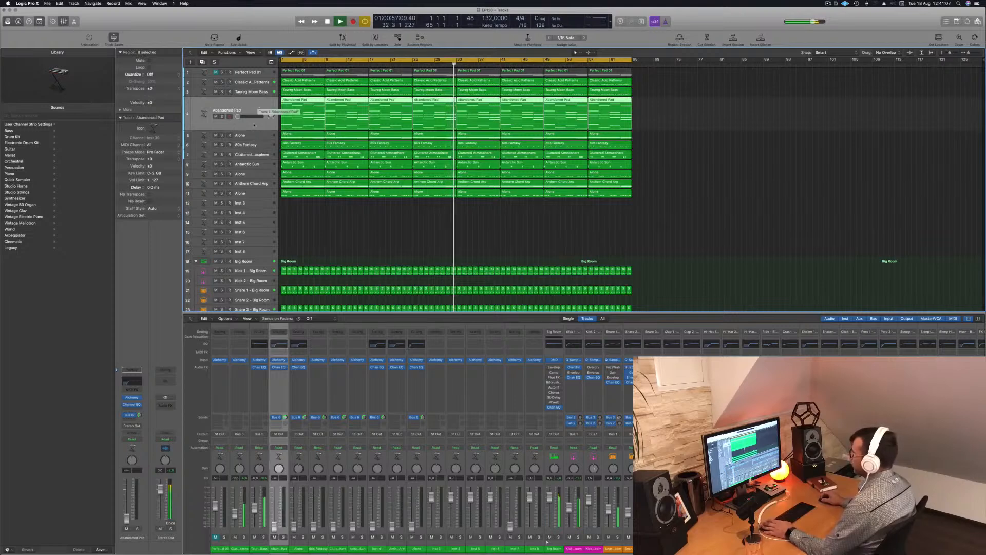
{"action": "key", "text": "Down"}
{"action": "mouse_move", "coordinate": [237, 125]}
{"action": "left_mouse_down"}
{"action": "mouse_move", "coordinate": [245, 126]}
{"action": "mouse_move", "coordinate": [237, 126]}
{"action": "left_mouse_up"}
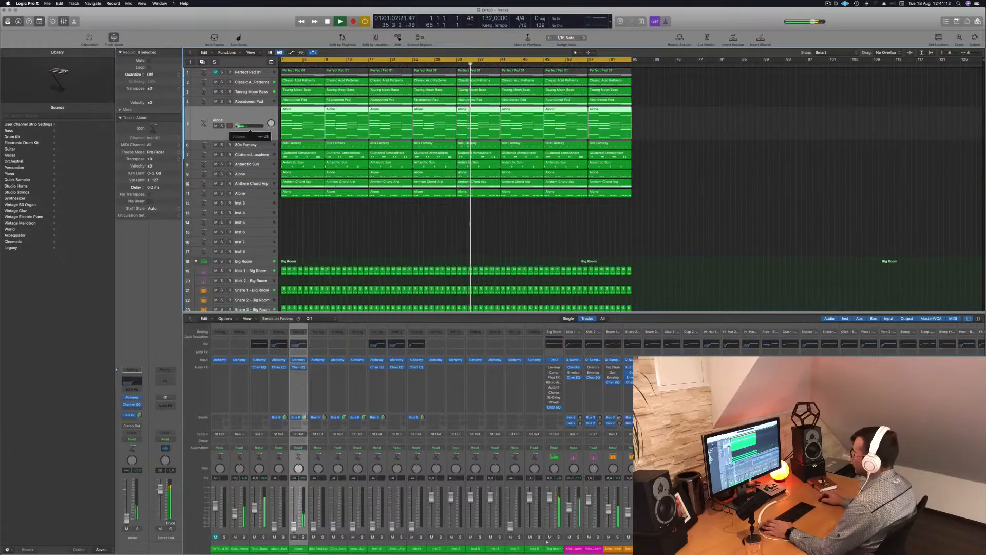
Step: Raise the 80s Fantasy track's volume and move the track directly below Taureg Moon Bass
{"action": "left_click", "coordinate": [258, 147]}
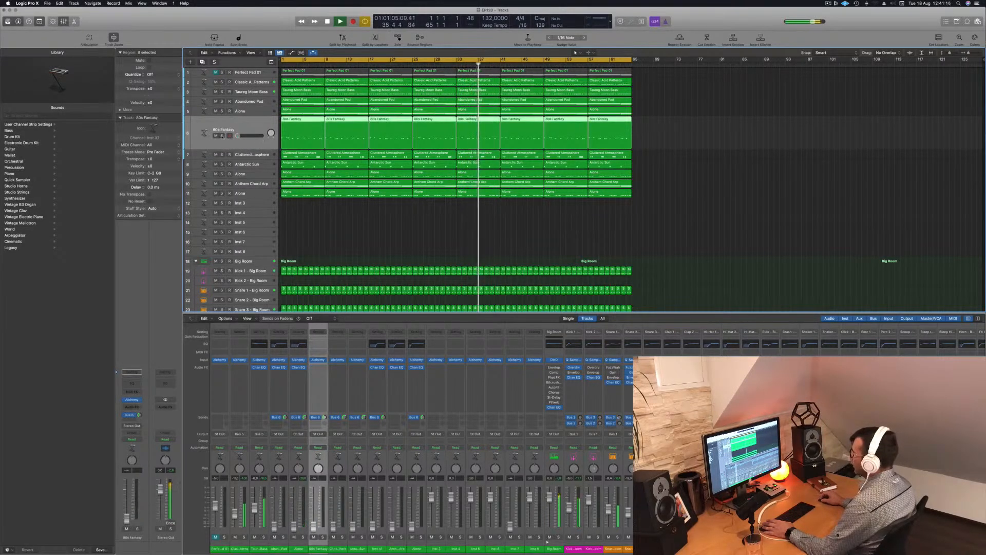
{"action": "left_click_drag", "start_coordinate": [238, 136], "coordinate": [248, 118]}
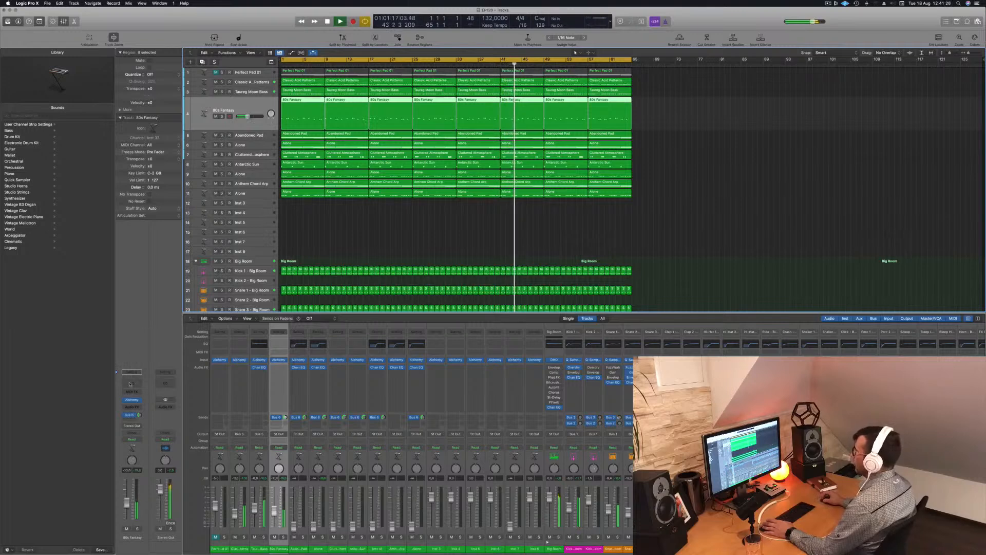
Step: Add a Channel EQ to 80s Fantasy with a 12 dB/Oct low cut at 230 Hz, and close its window
{"action": "left_click", "coordinate": [131, 383]}
{"action": "left_click_drag", "start_coordinate": [340, 124], "coordinate": [471, 166]}
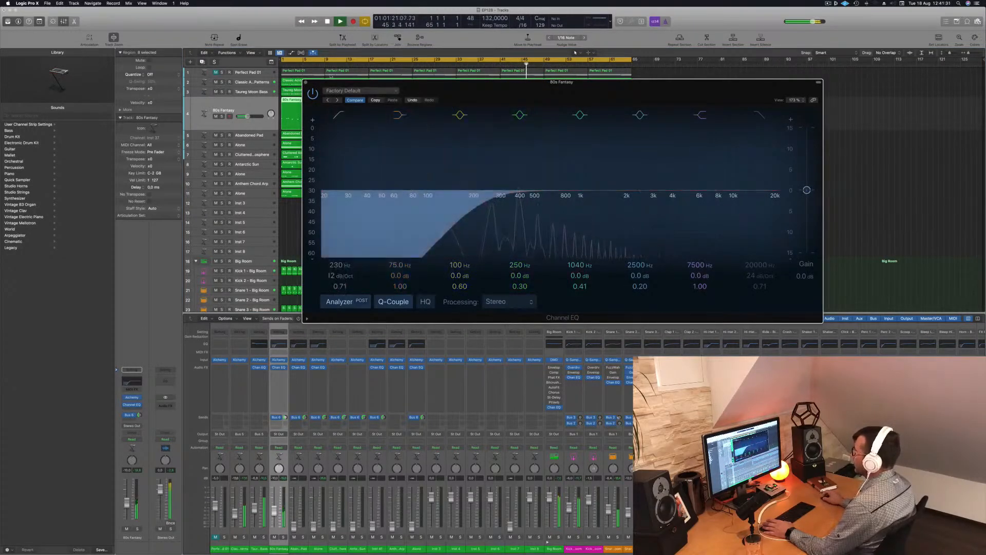
{"action": "left_click", "coordinate": [306, 83]}
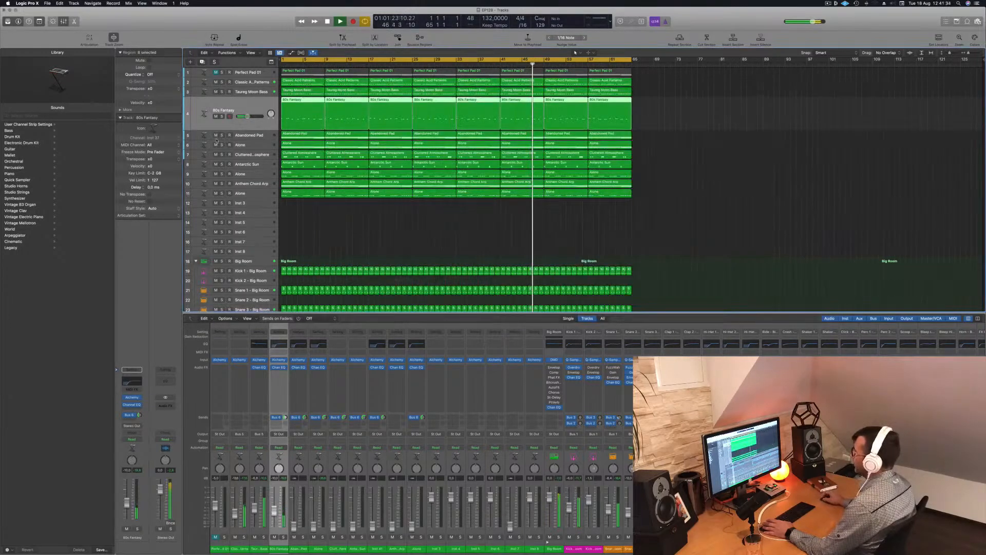
Step: Try Abandoned Pad and the Alone track below it in the mix, leaving their volumes fully down
{"action": "left_click", "coordinate": [258, 146]}
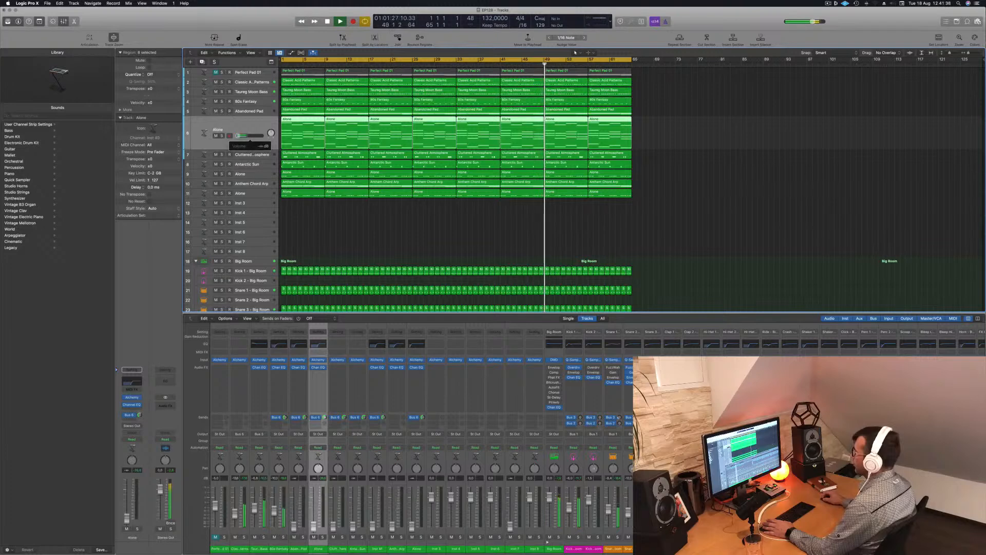
{"action": "key", "text": "Up"}
{"action": "left_click_drag", "start_coordinate": [238, 126], "coordinate": [238, 126]}
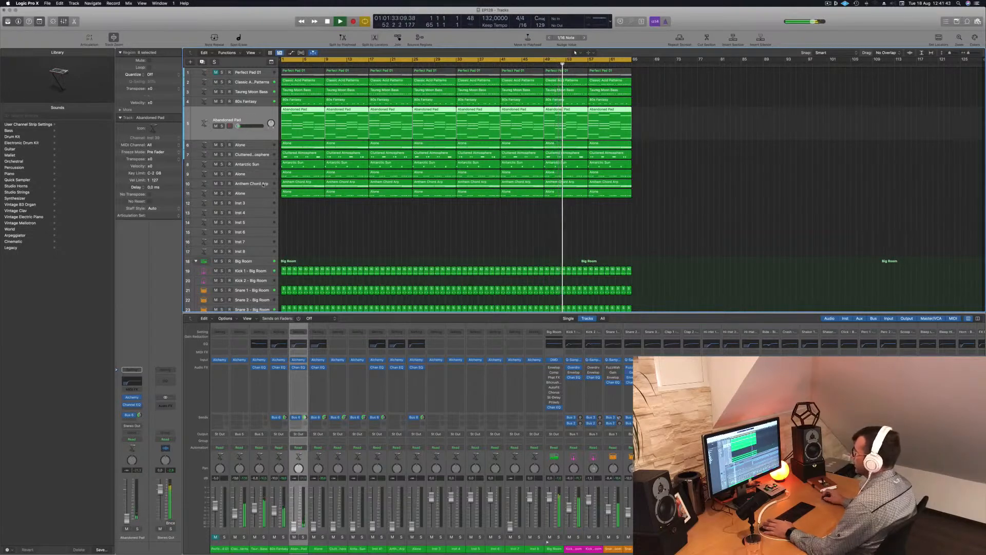
Step: Raise Anthem Chord Arp's volume to about -11.6 dB and move the track directly below 80s Fantasy
{"action": "left_click", "coordinate": [247, 174]}
{"action": "left_click_drag", "start_coordinate": [237, 165], "coordinate": [247, 126]}
{"action": "left_click", "coordinate": [245, 184]}
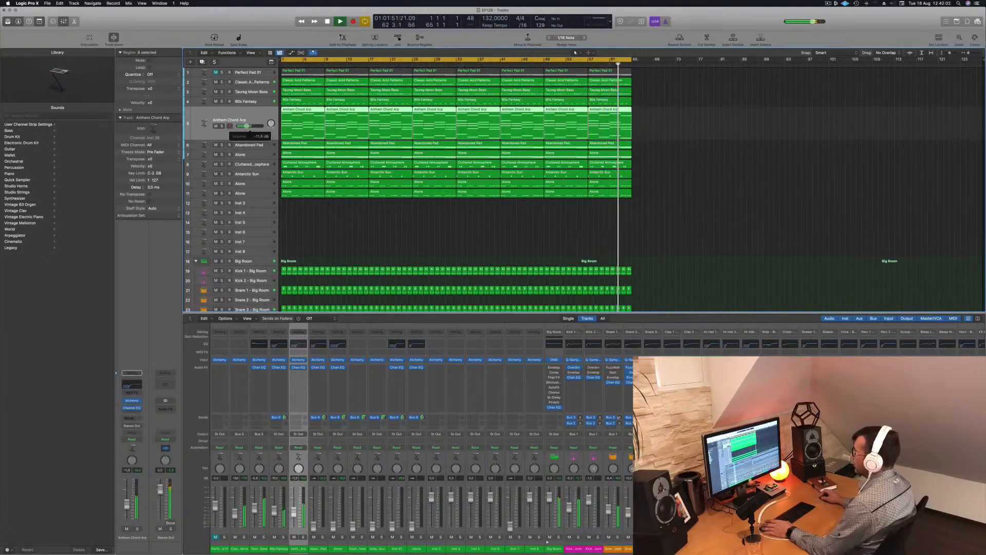
Step: Insert a stereo Compressor on Anthem Chord Arp, side-chained to Sidechain Trigger - Big Room (Inst 33), and close its window
{"action": "left_click", "coordinate": [135, 413]}
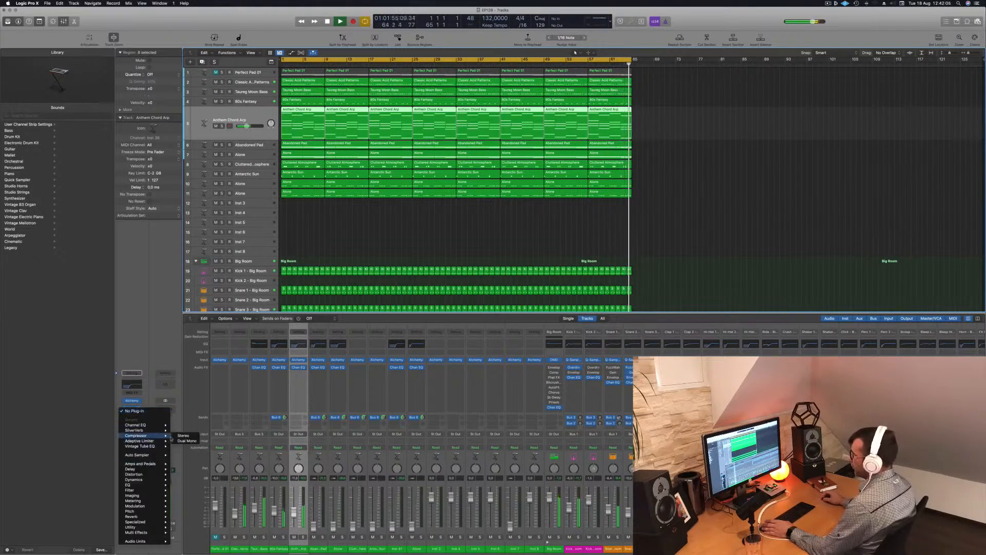
{"action": "left_click", "coordinate": [181, 435]}
{"action": "left_click", "coordinate": [578, 91]}
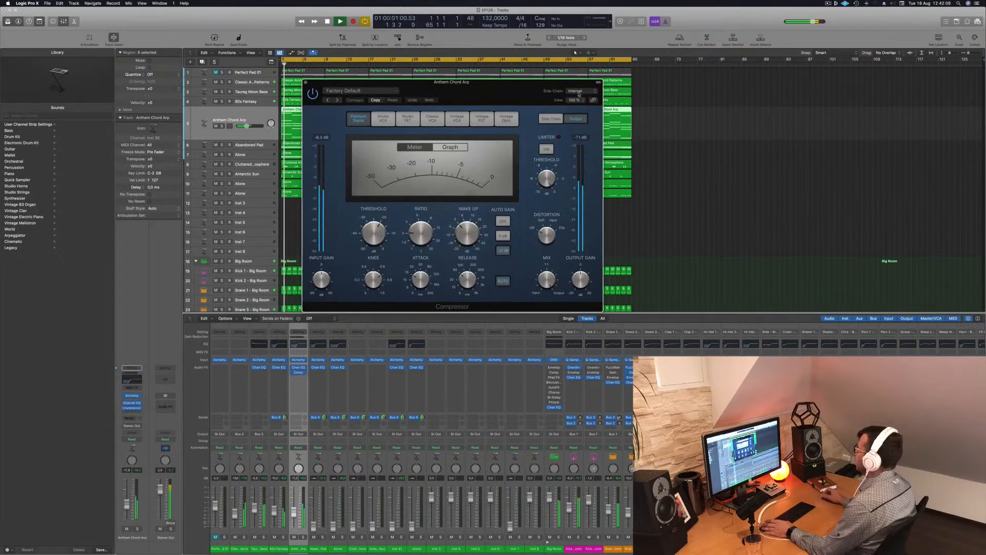
{"action": "mouse_move", "coordinate": [581, 111]}
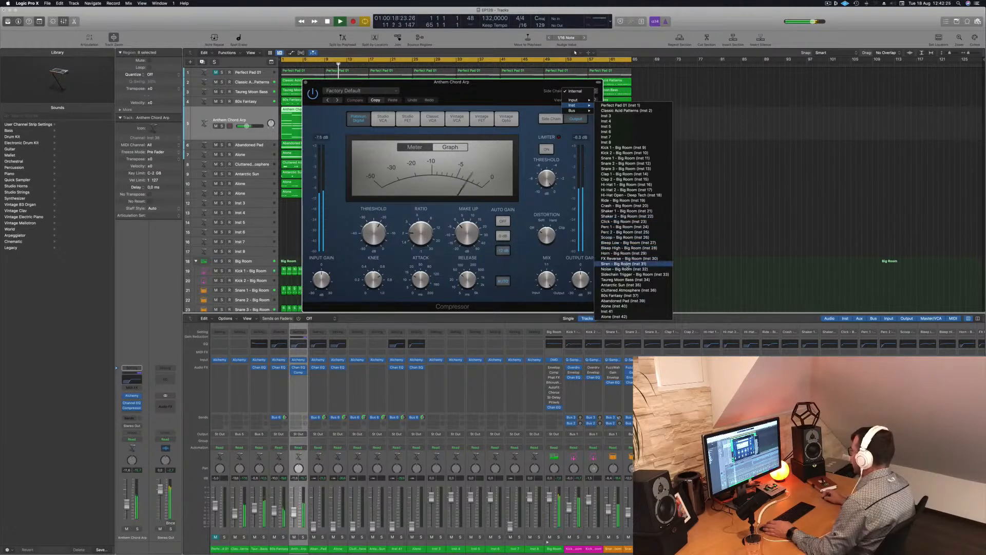
{"action": "left_click", "coordinate": [628, 275]}
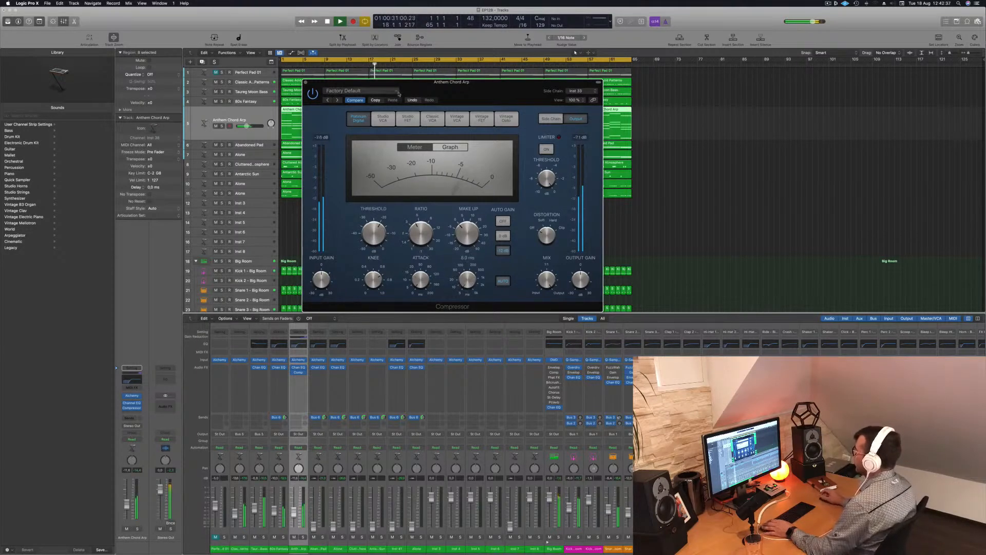
{"action": "left_click", "coordinate": [305, 82]}
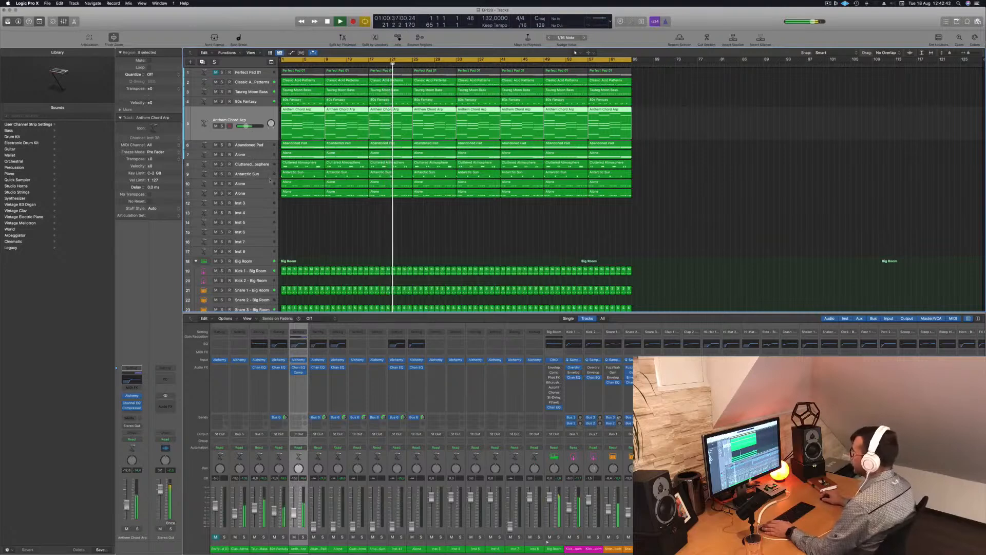
Step: Raise the Antarctic Sun track's volume and move the track directly below Anthem Chord Arp
{"action": "left_click", "coordinate": [260, 175]}
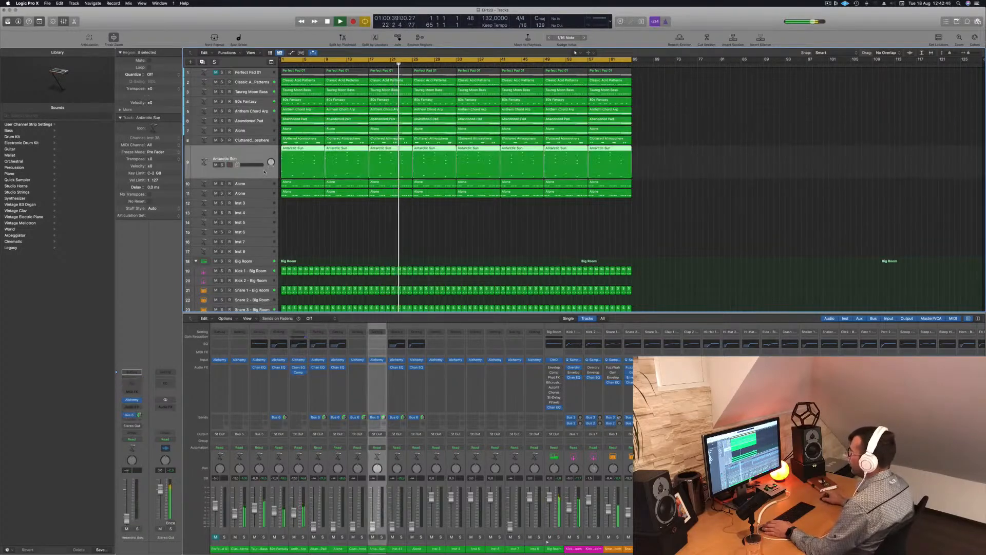
{"action": "left_click_drag", "start_coordinate": [263, 139], "coordinate": [265, 121]}
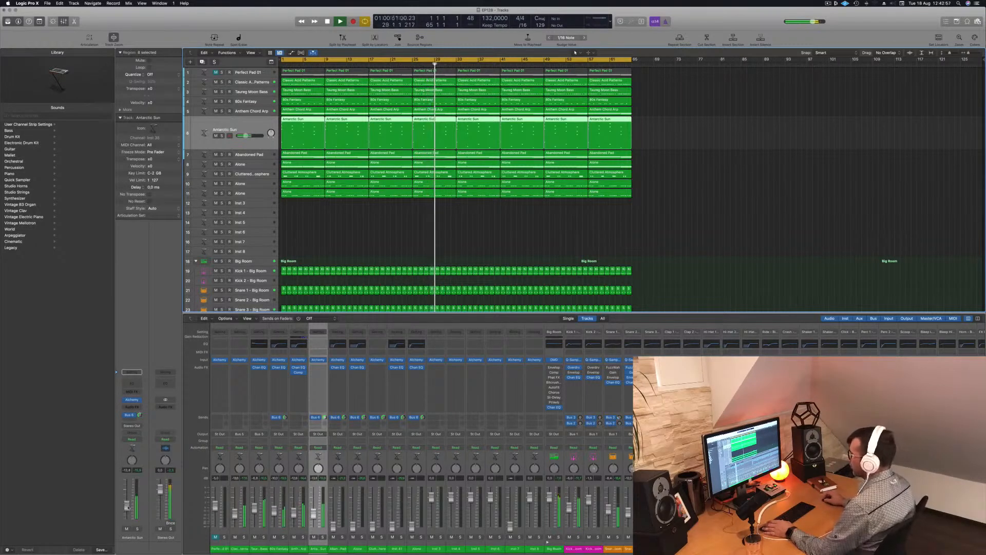
Step: Add a Channel EQ to Antarctic Sun with an 18 dB/Oct low cut at 132 Hz, and readjust the track's volume
{"action": "left_click", "coordinate": [132, 384]}
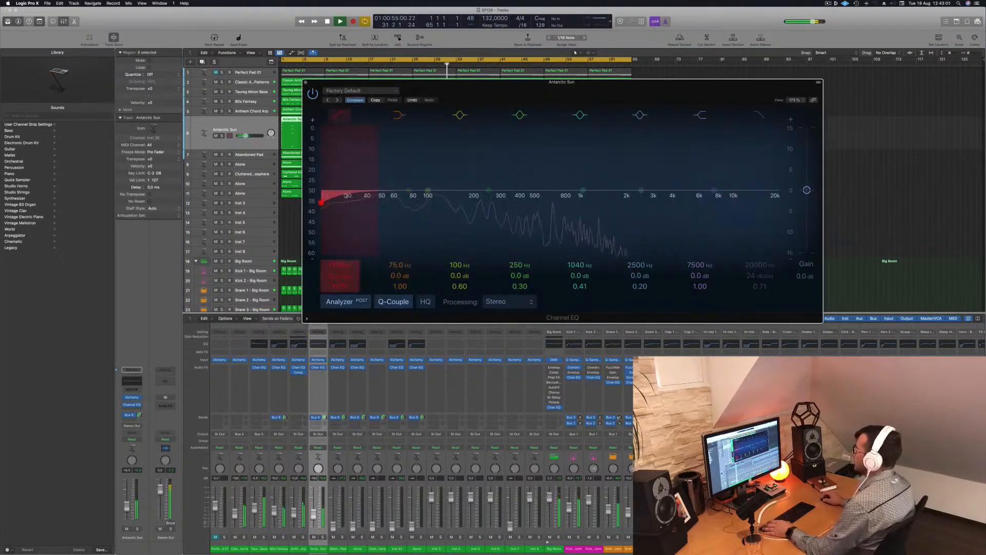
{"action": "left_click_drag", "start_coordinate": [337, 267], "coordinate": [332, 273]}
{"action": "left_click_drag", "start_coordinate": [390, 203], "coordinate": [453, 201]}
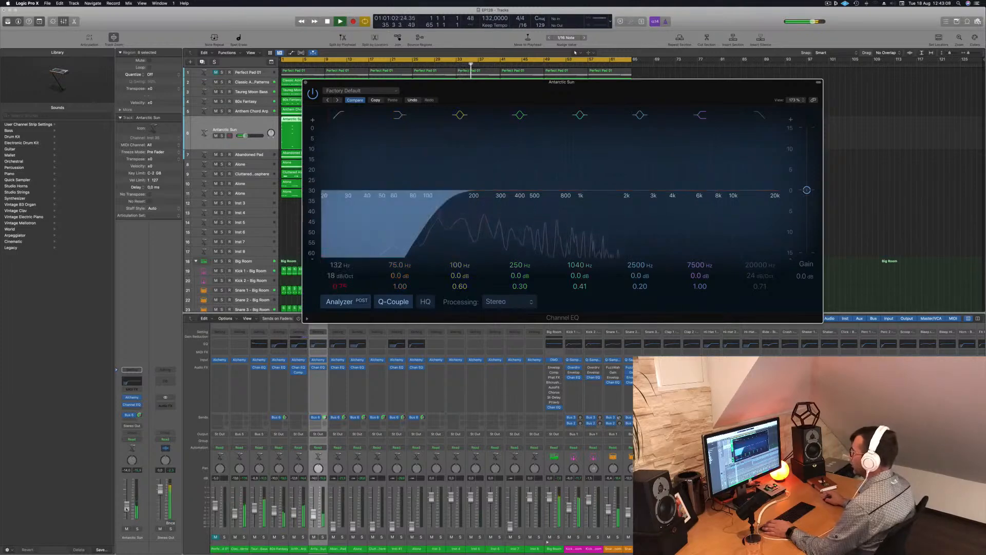
{"action": "left_click", "coordinate": [127, 507]}
{"action": "left_click_drag", "start_coordinate": [127, 506], "coordinate": [127, 502]}
{"action": "left_click", "coordinate": [305, 82]}
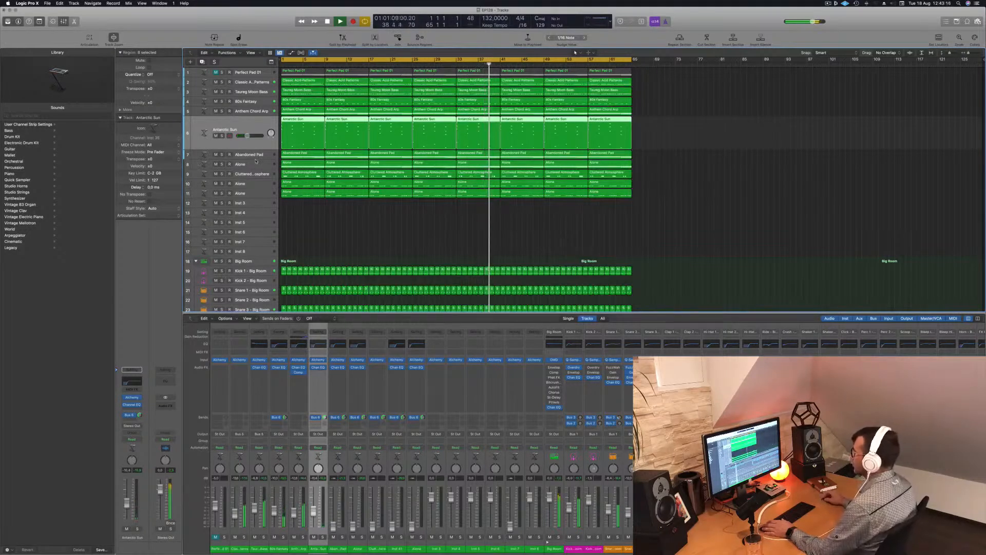
Step: Raise the Cluttered Atmosphere track's volume and move the track directly below Antarctic Sun
{"action": "left_click", "coordinate": [261, 176]}
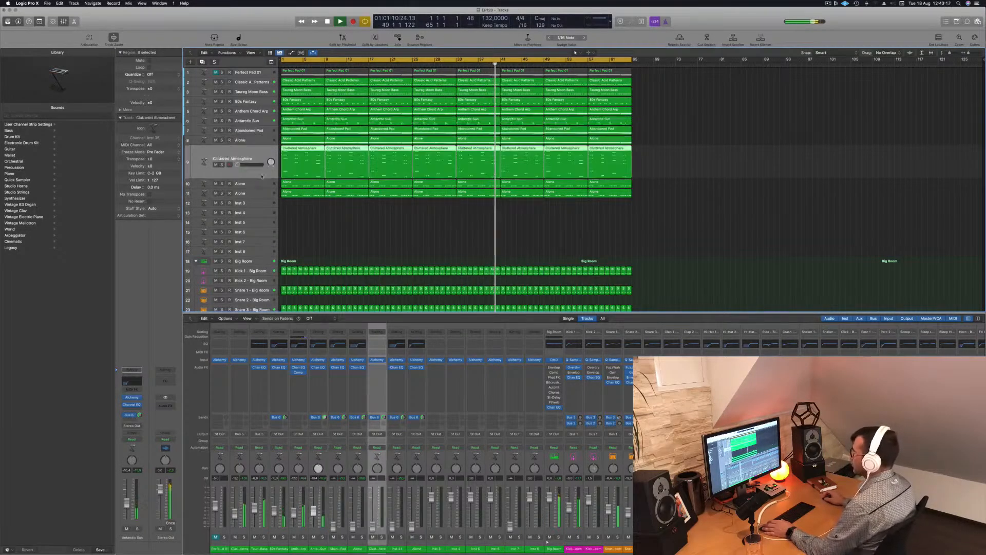
{"action": "mouse_move", "coordinate": [259, 152]}
{"action": "left_mouse_down"}
{"action": "mouse_move", "coordinate": [262, 125]}
{"action": "mouse_move", "coordinate": [244, 146]}
{"action": "left_mouse_up"}
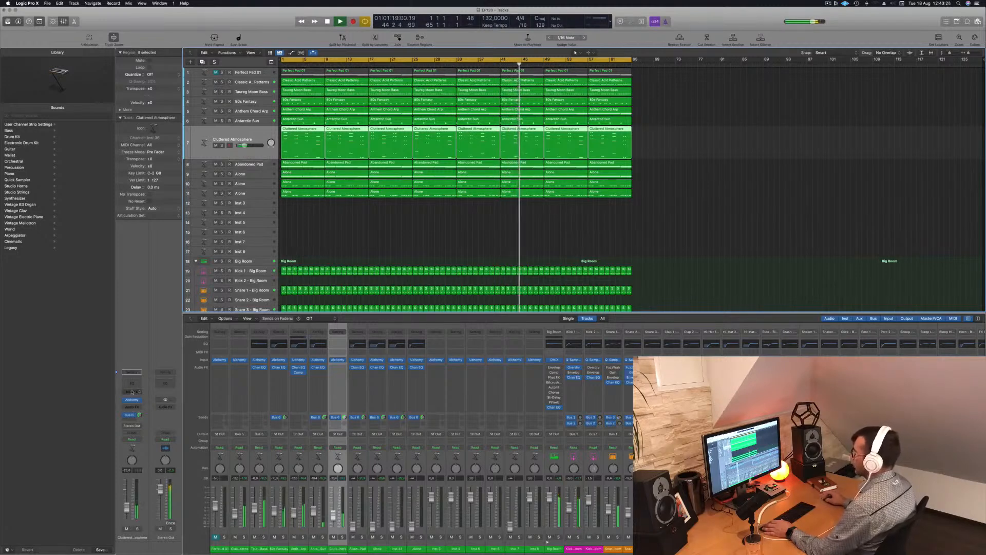
Step: Add a Channel EQ to Cluttered Atmosphere with a 24 dB/Oct low cut at 180 Hz, and close its window
{"action": "left_click", "coordinate": [337, 344]}
{"action": "left_click", "coordinate": [338, 117]}
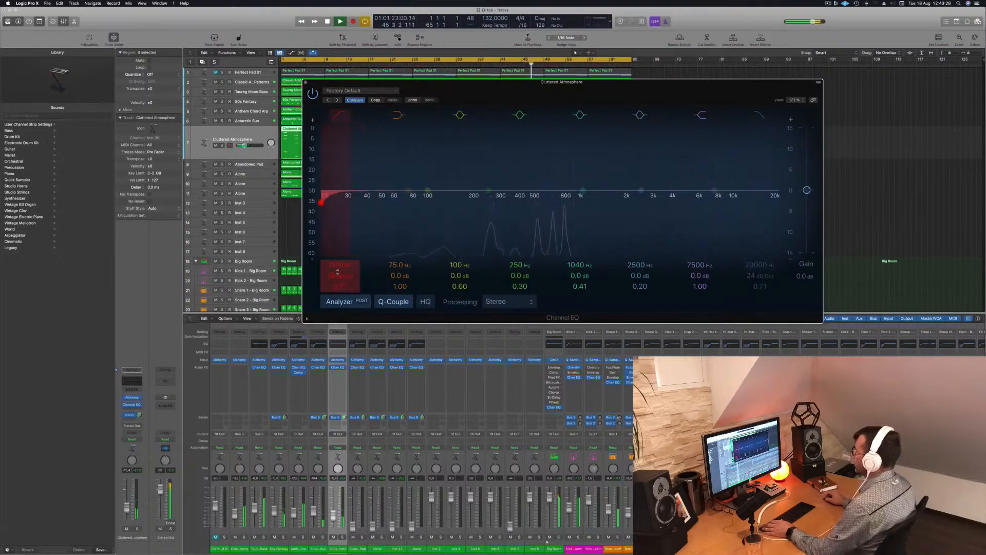
{"action": "left_click_drag", "start_coordinate": [321, 202], "coordinate": [467, 202]}
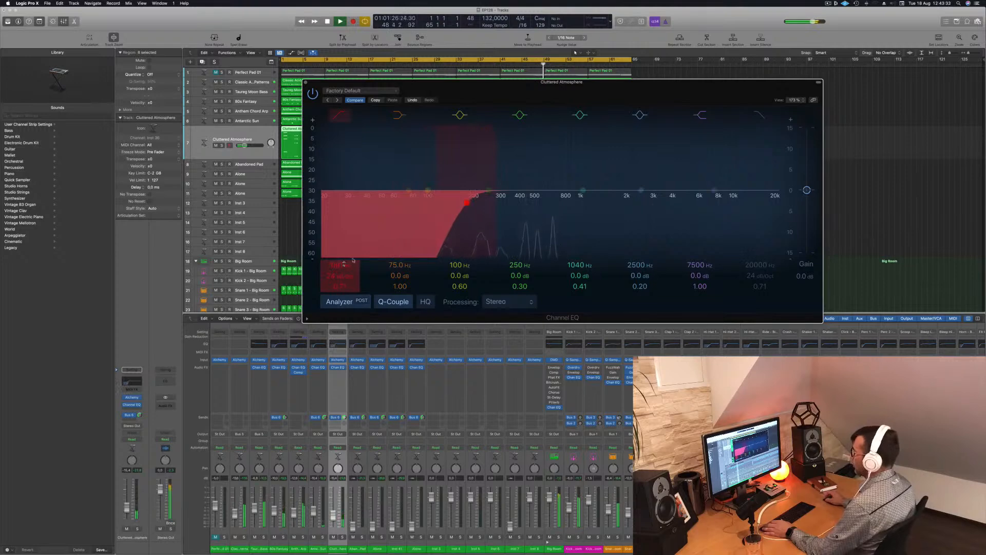
{"action": "key", "text": "super+w"}
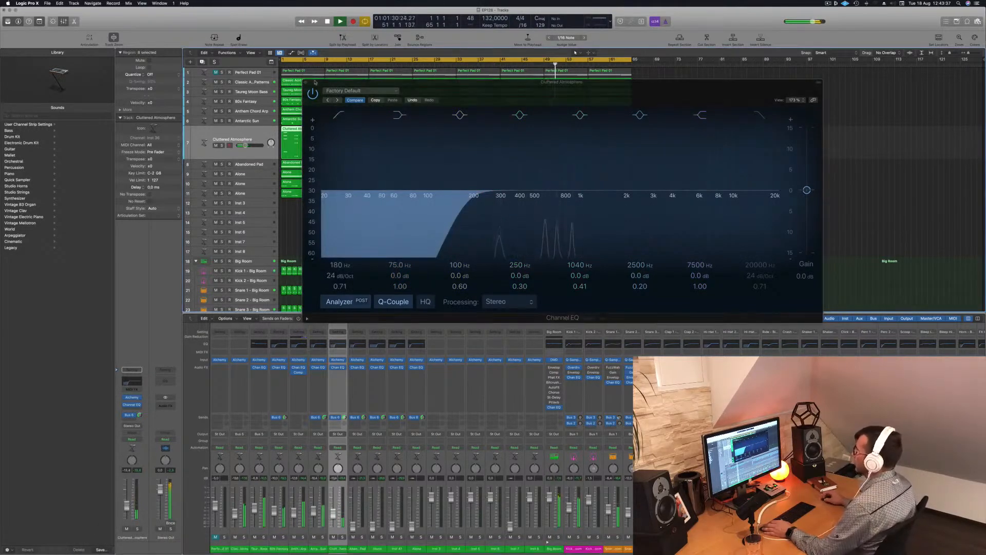
{"action": "mouse_move", "coordinate": [242, 150]}
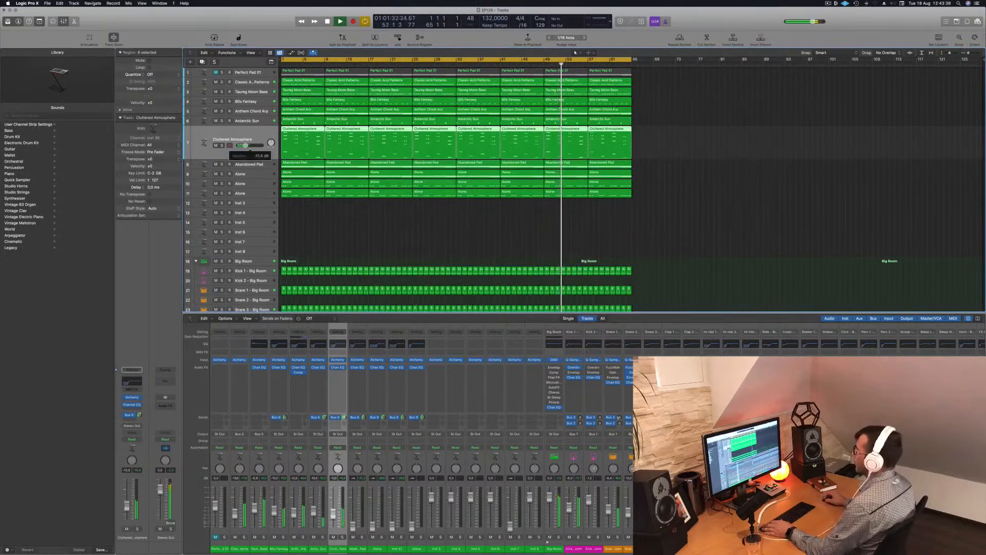
Step: Look through the remaining Alone tracks and bring in the Abandoned Pad track by raising its volume
{"action": "left_click", "coordinate": [260, 165]}
{"action": "left_click", "coordinate": [266, 183]}
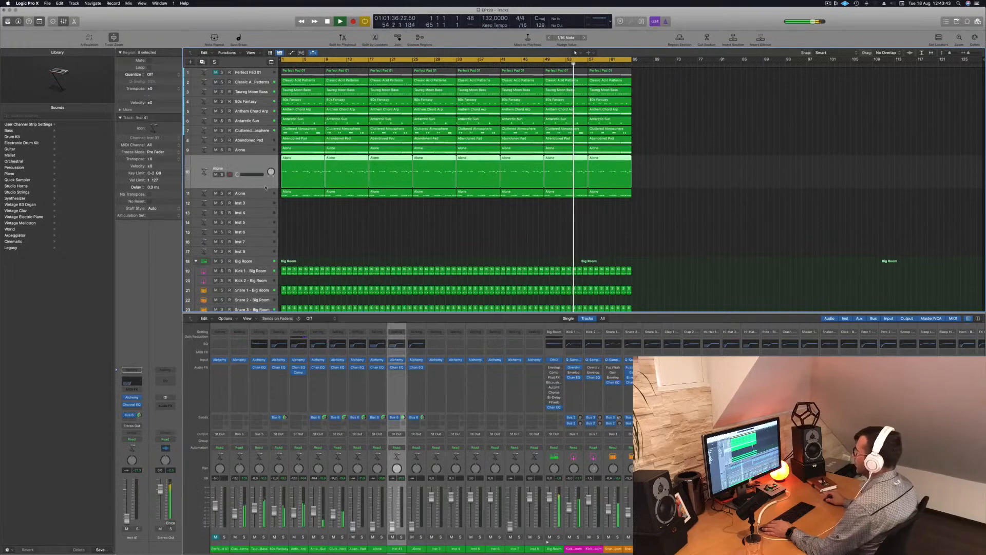
{"action": "left_click", "coordinate": [265, 194]}
{"action": "left_click", "coordinate": [260, 161]}
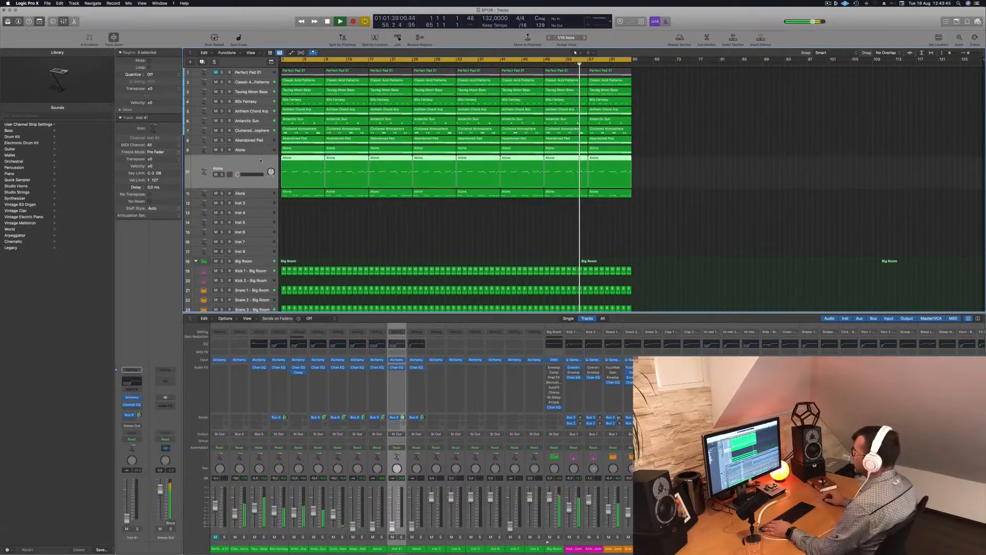
{"action": "left_click", "coordinate": [262, 151]}
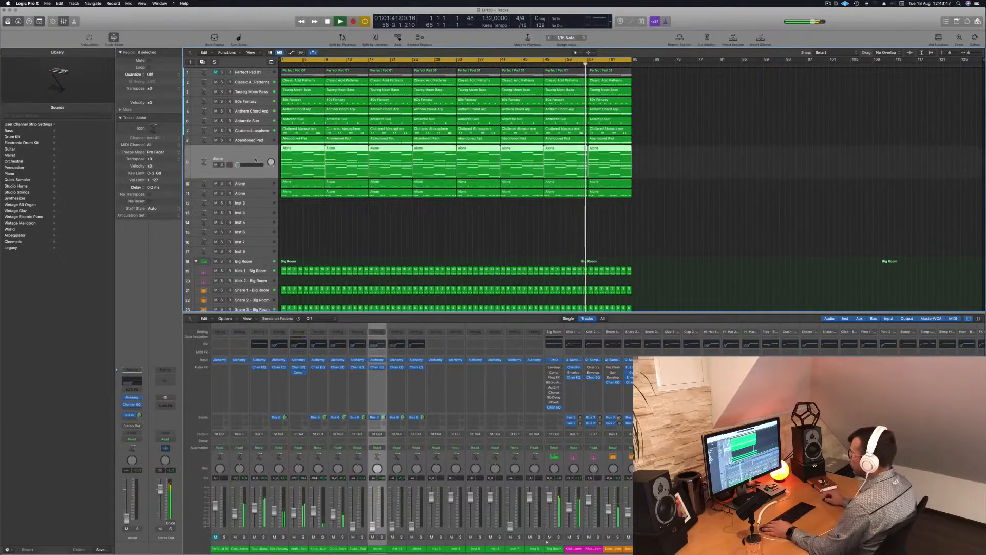
{"action": "left_click", "coordinate": [263, 143]}
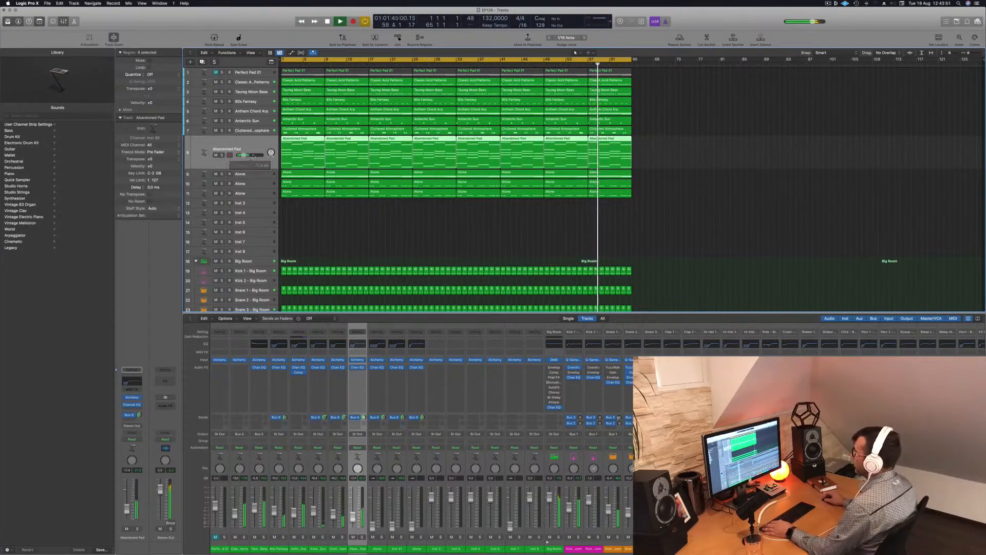
{"action": "left_click_drag", "start_coordinate": [240, 155], "coordinate": [242, 155]}
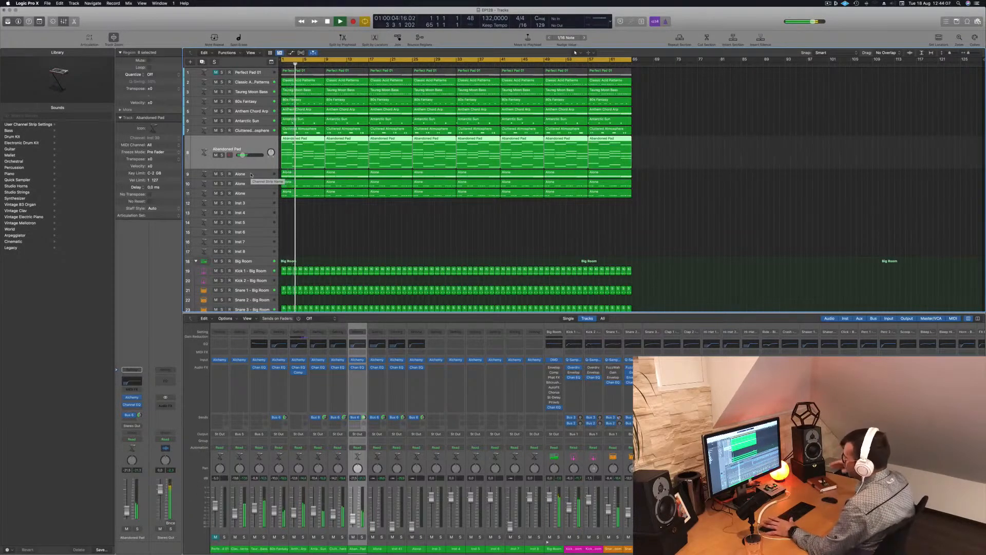
Step: Raise the volume of the Alone track on row 11 and set its Channel EQ low cut to 480 Hz at 18 dB/Oct
{"action": "left_click", "coordinate": [247, 194]}
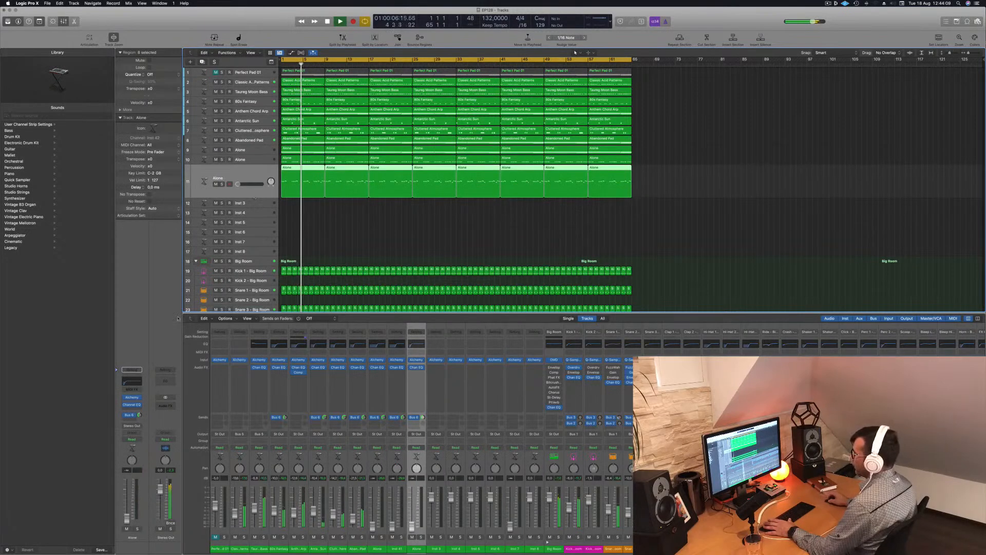
{"action": "left_click_drag", "start_coordinate": [127, 516], "coordinate": [127, 507]}
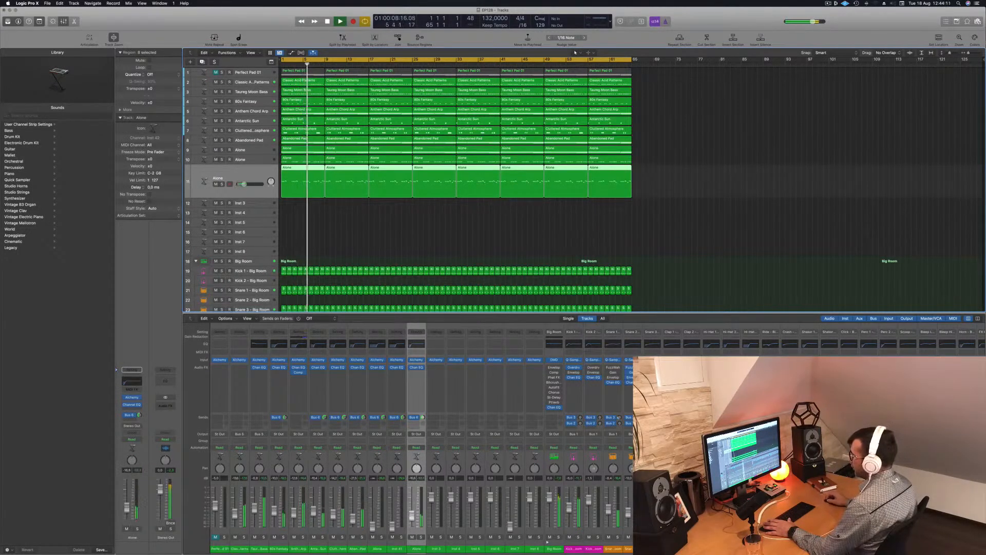
{"action": "left_click", "coordinate": [132, 381]}
{"action": "left_click_drag", "start_coordinate": [388, 192], "coordinate": [528, 200]}
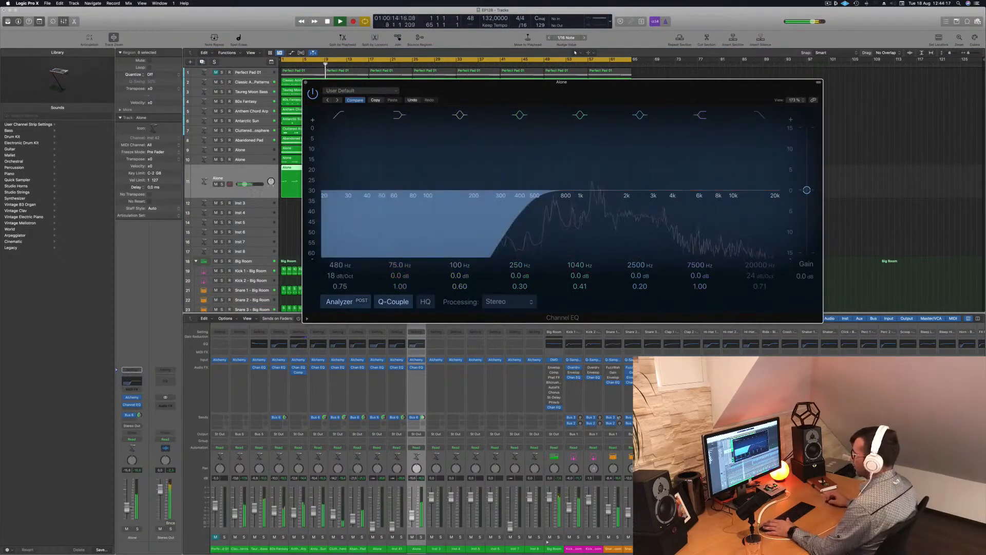
{"action": "left_click_drag", "start_coordinate": [127, 508], "coordinate": [126, 507]}
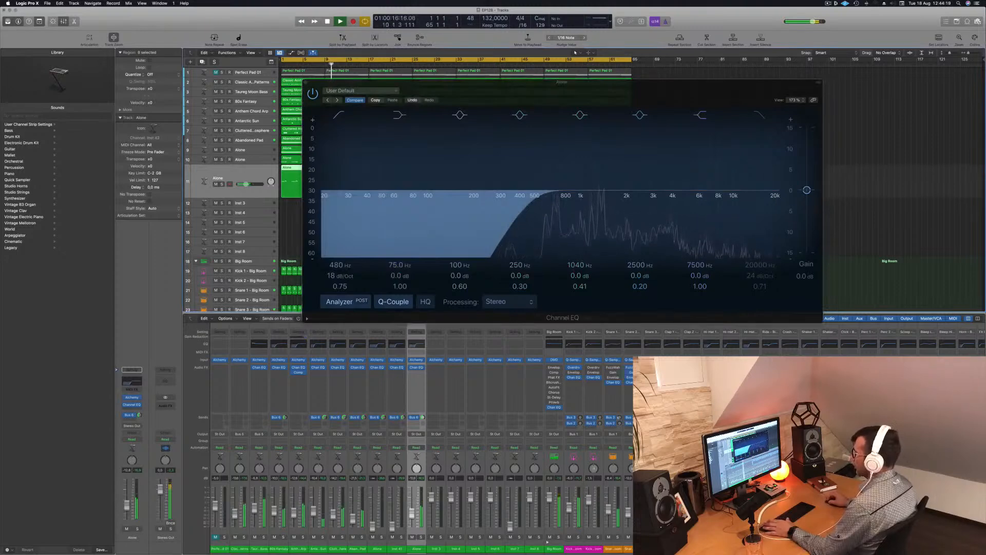
Step: Send the row 11 Alone track to Bus 7 with a Stereo Delay on its aux, adjust the send level, and close the plug-in windows
{"action": "left_click", "coordinate": [129, 419]}
{"action": "mouse_move", "coordinate": [128, 428]}
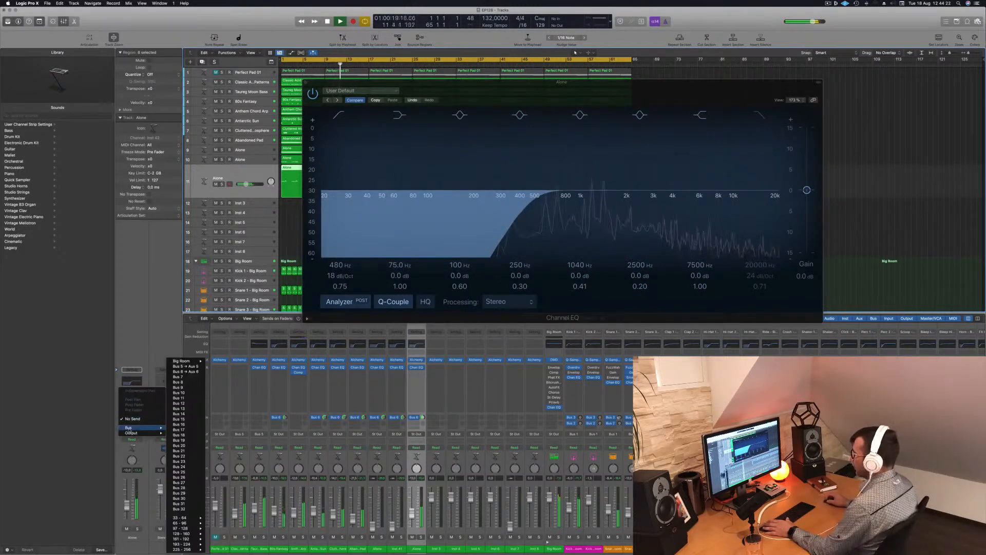
{"action": "left_click", "coordinate": [184, 377]}
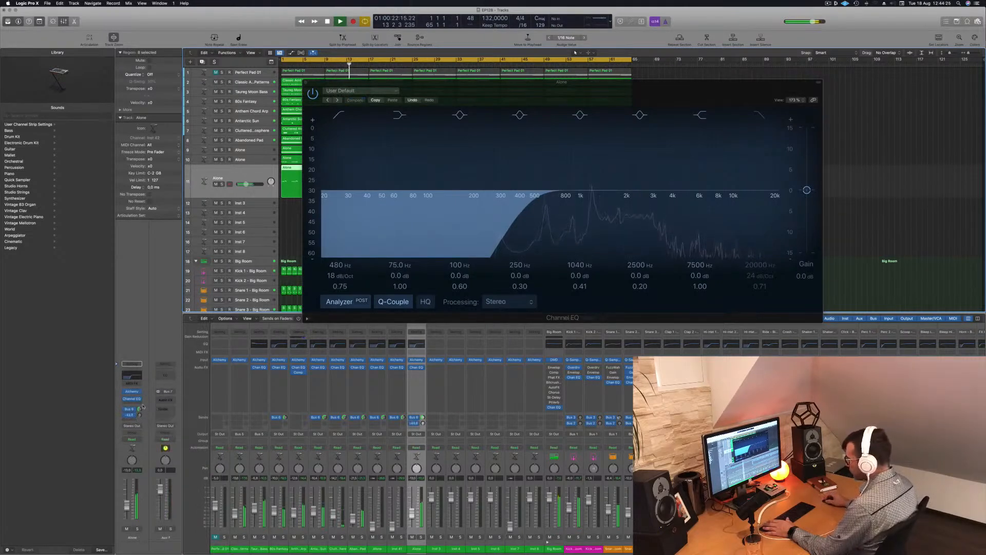
{"action": "left_click", "coordinate": [165, 399]}
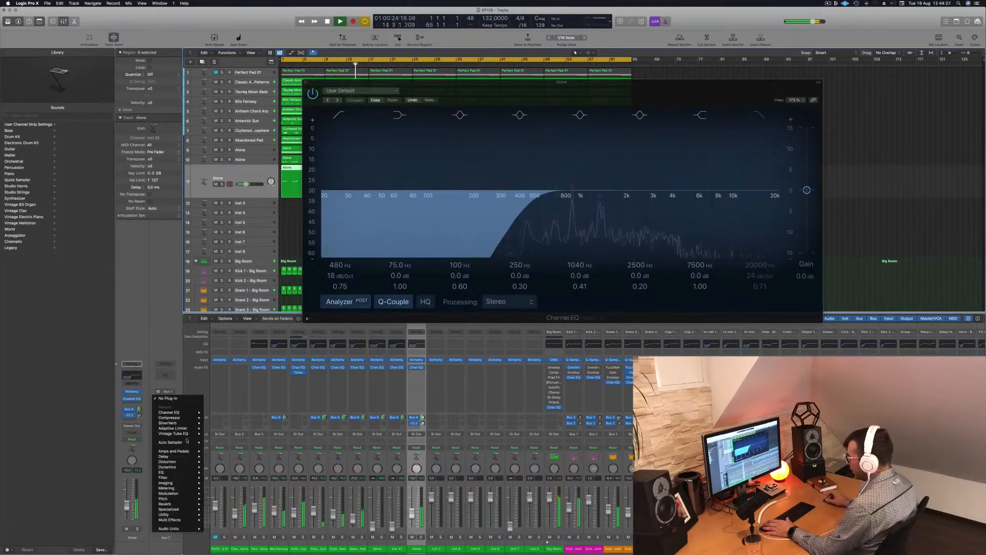
{"action": "mouse_move", "coordinate": [186, 457]}
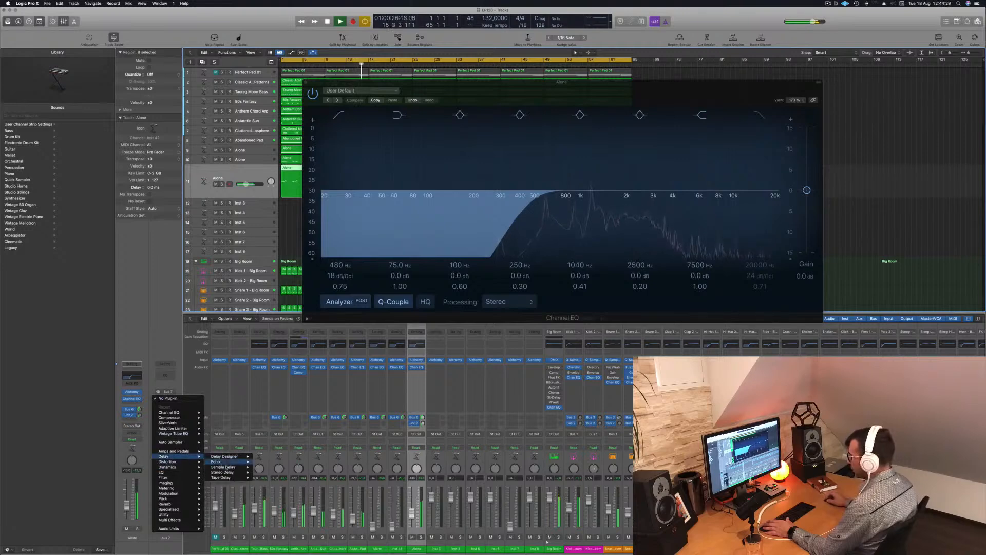
{"action": "left_click", "coordinate": [266, 472]}
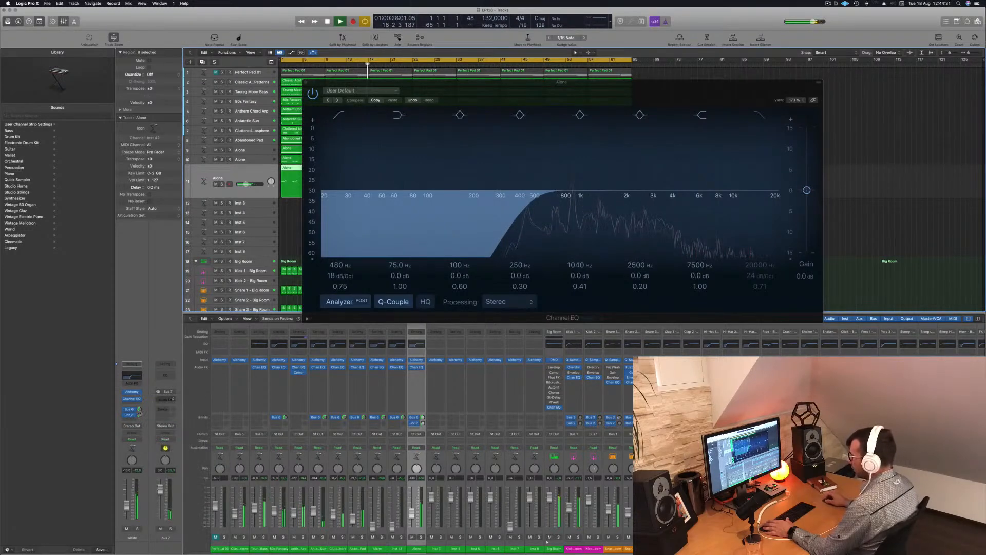
{"action": "left_click_drag", "start_coordinate": [140, 416], "coordinate": [141, 417]}
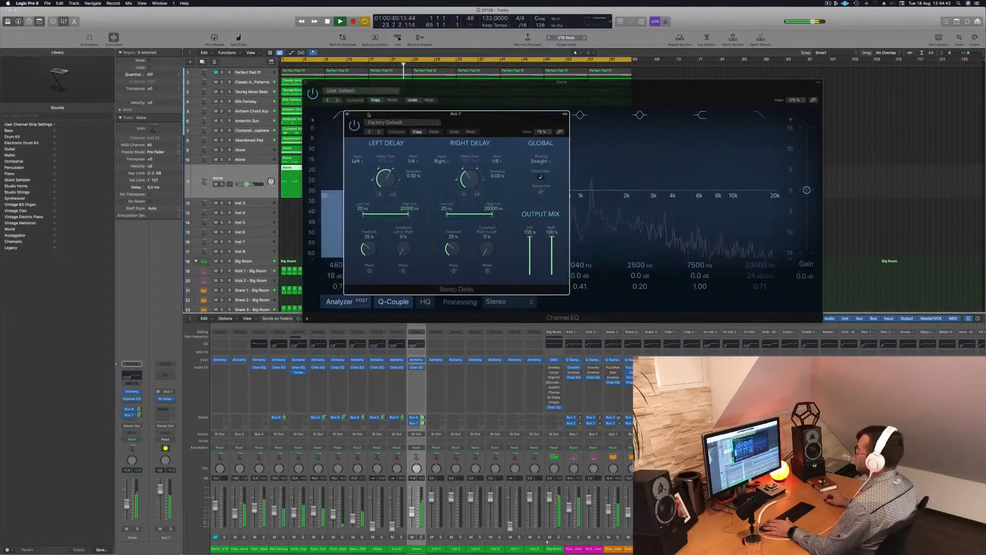
{"action": "left_click", "coordinate": [312, 88]}
{"action": "left_click", "coordinate": [306, 82]}
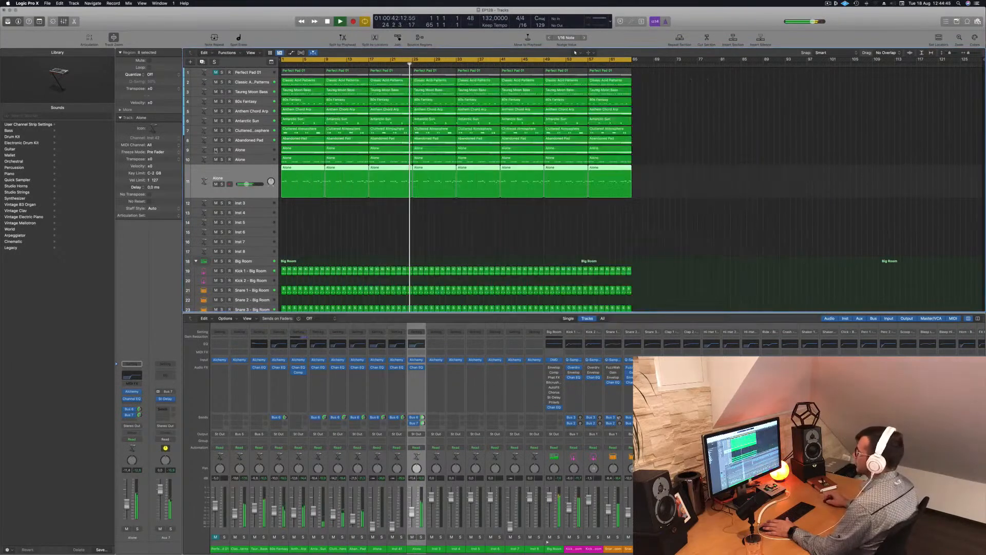
Step: Raise the volume of the Alone track on row 10 and select the Alone track on row 9
{"action": "key", "text": "Up"}
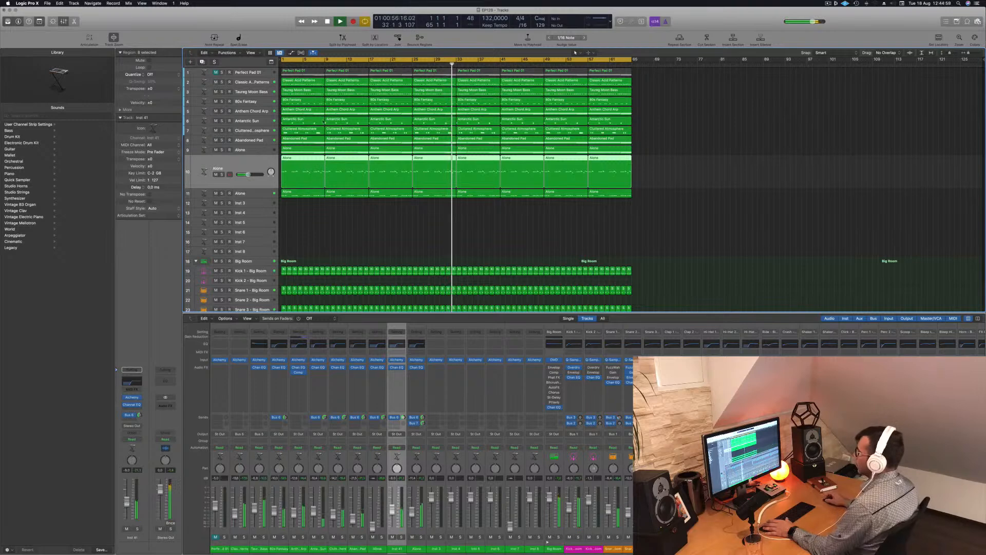
{"action": "key", "text": "Up"}
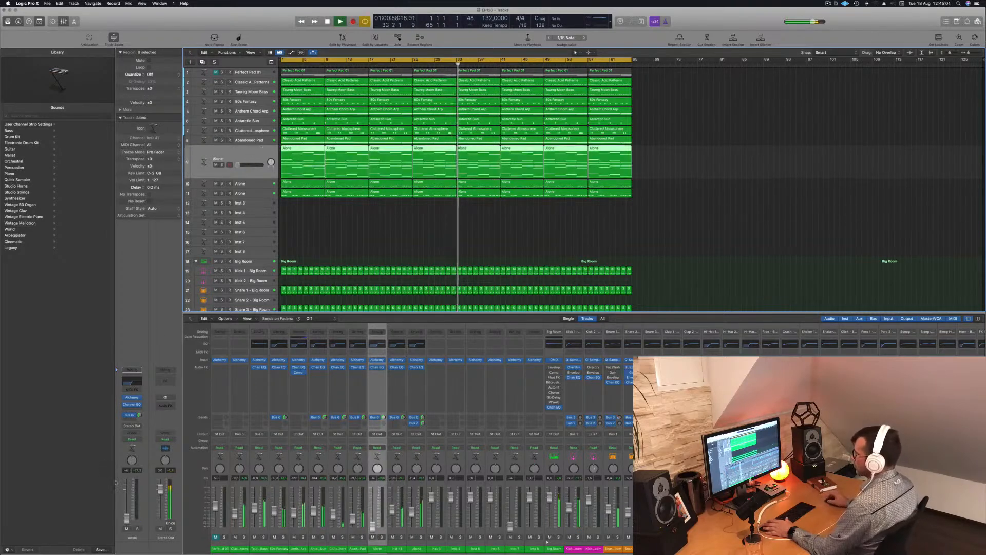